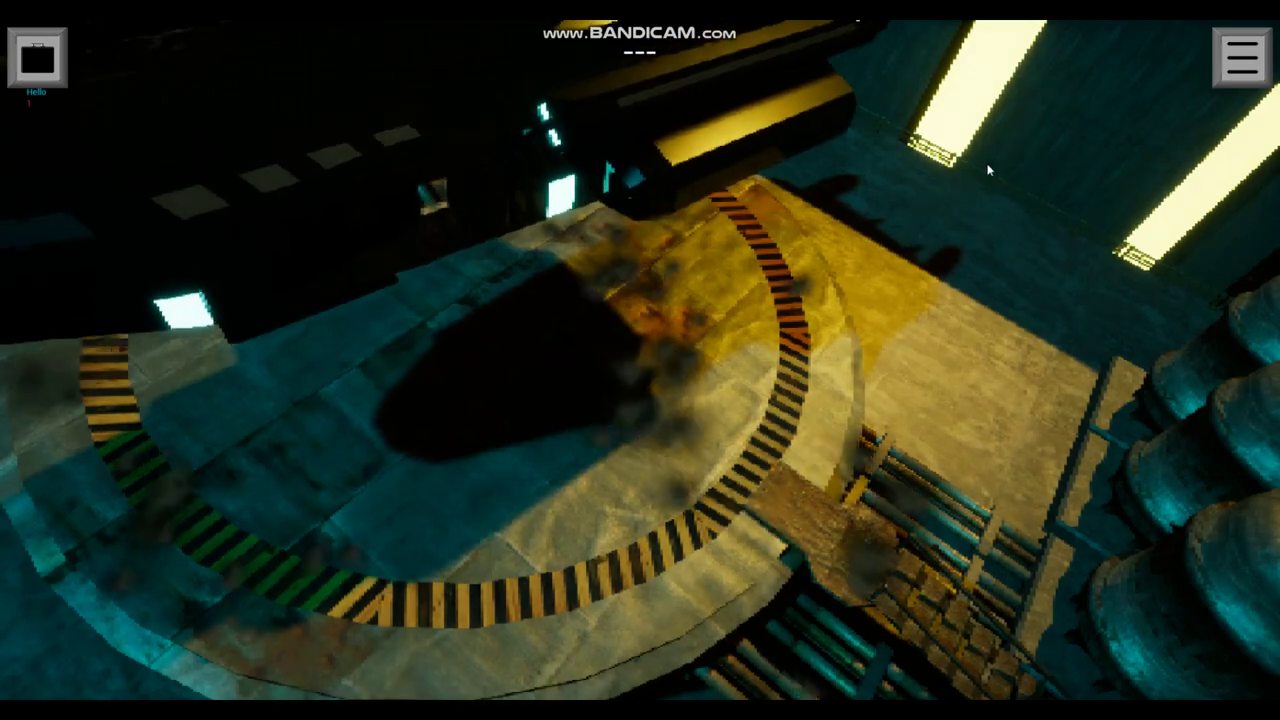
# Walk past the pipes and tanks to Lady Belvu and talk until the topic choices appear.
pyautogui.click(985, 170)
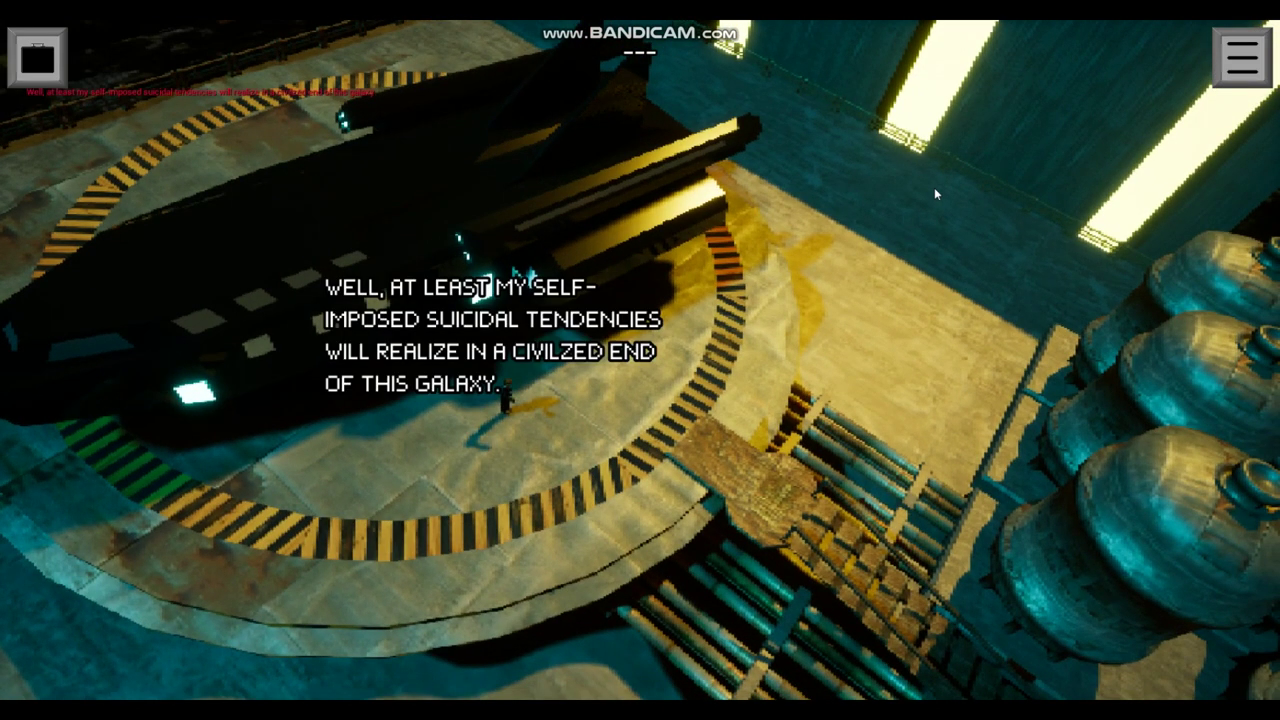
pyautogui.click(773, 499)
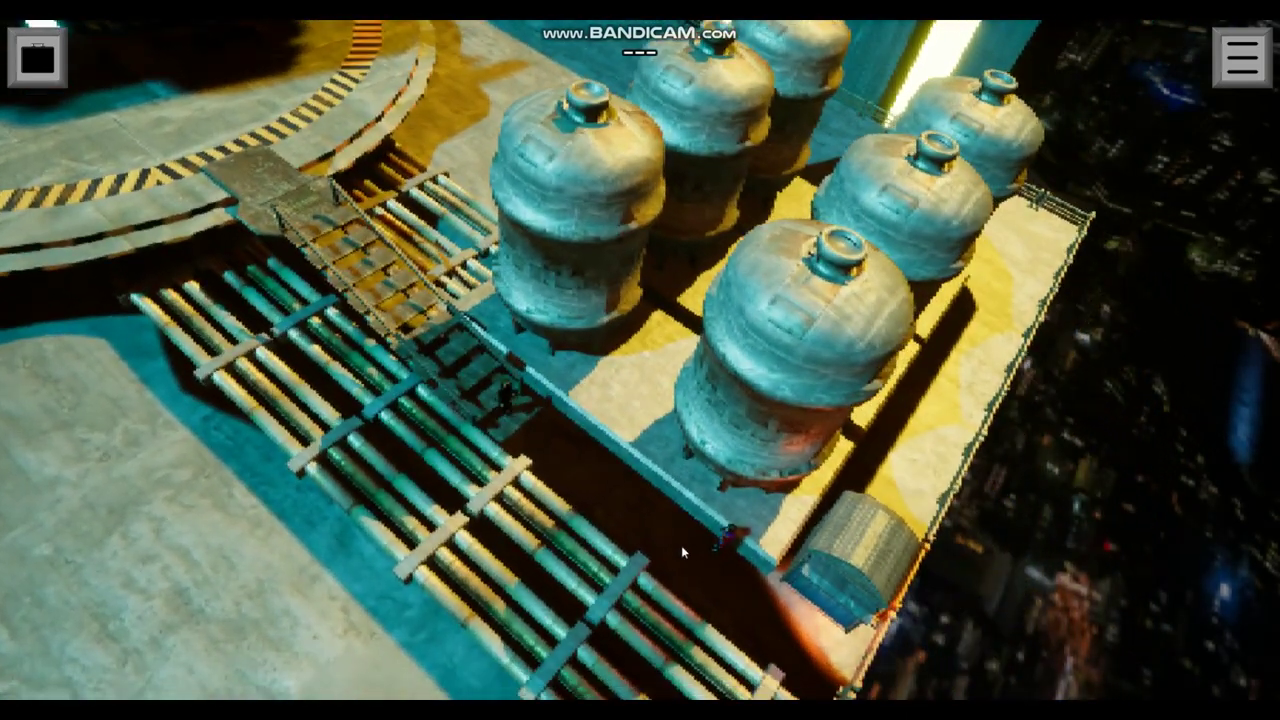
pyautogui.click(681, 545)
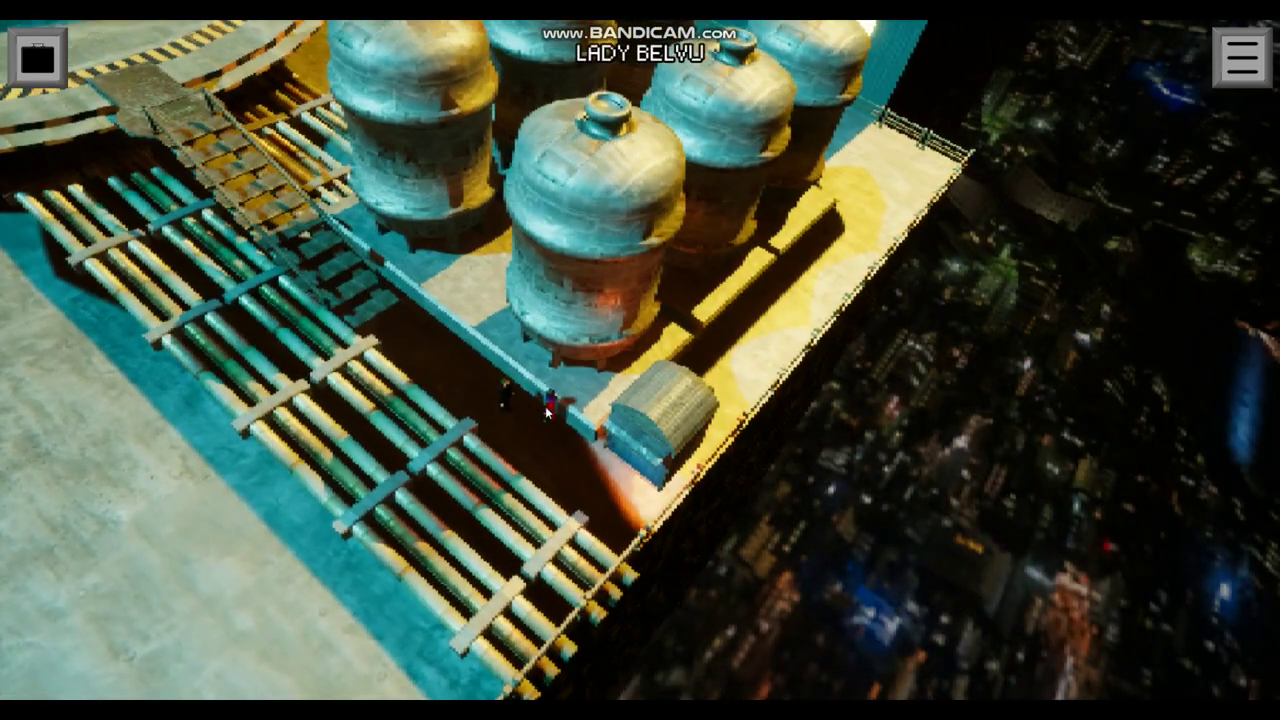
pyautogui.click(546, 409)
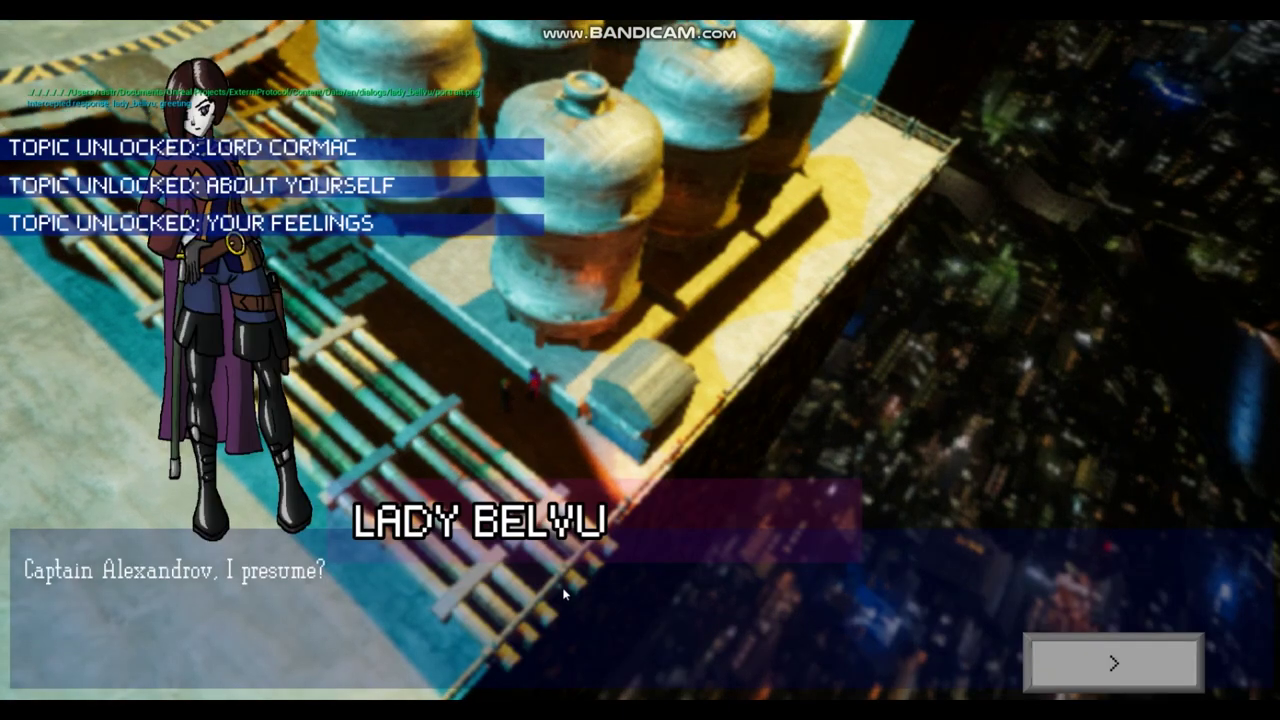
pyautogui.click(1122, 653)
# Ask Lady Belvu about her feelings, herself and Lord Cormac, then end the conversation.
pyautogui.click(977, 88)
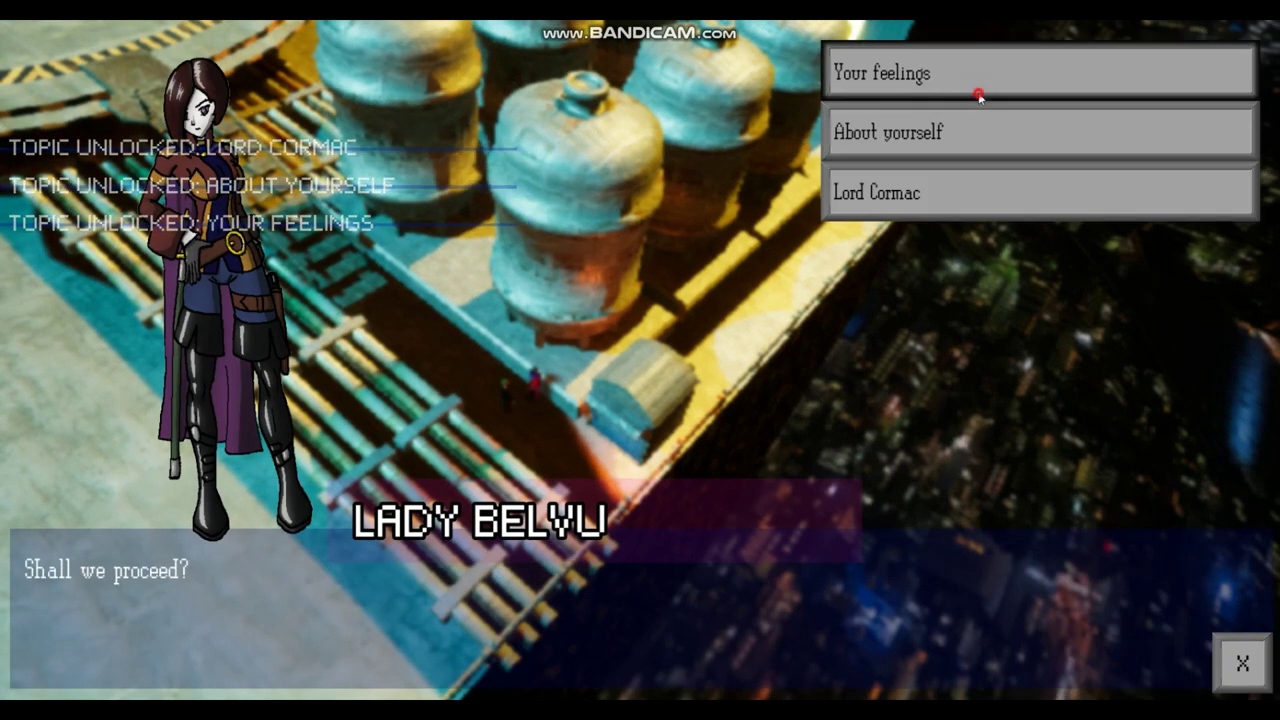
pyautogui.click(963, 133)
pyautogui.click(966, 191)
pyautogui.click(1066, 660)
pyautogui.click(1240, 660)
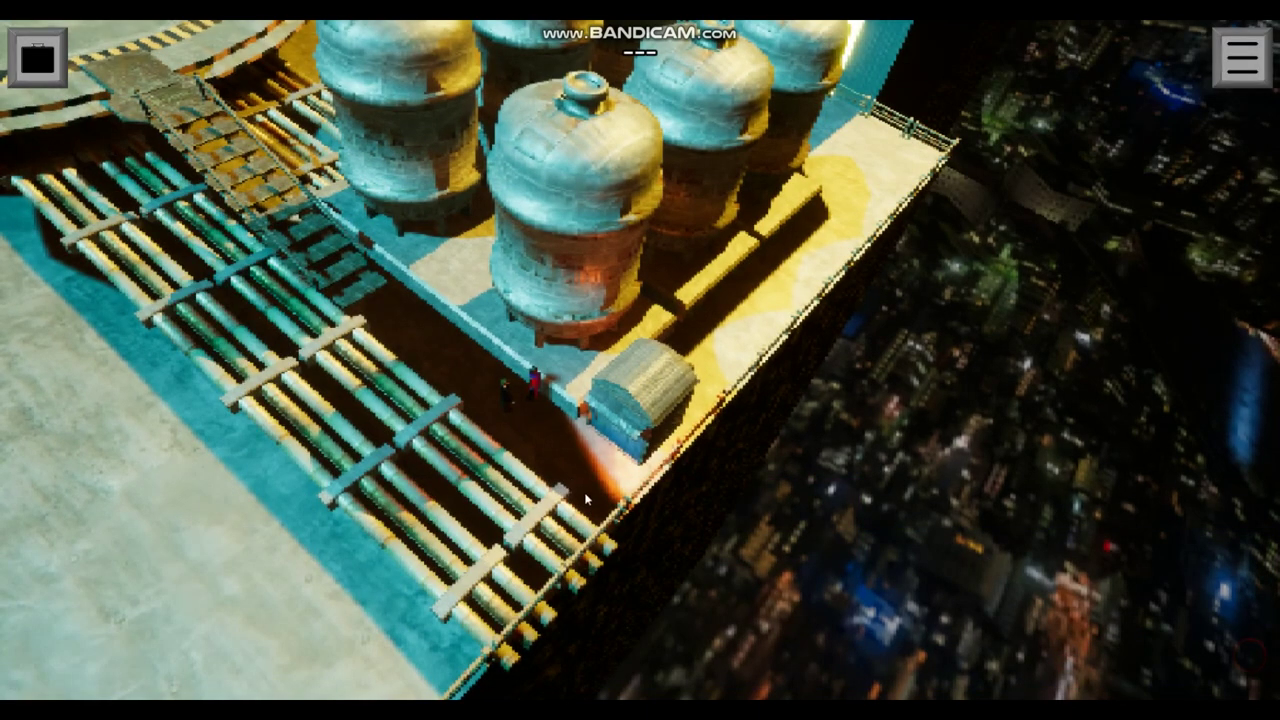
# Cross the rooftop through the TO THE PLAZA exit and walk out into the street.
pyautogui.click(570, 472)
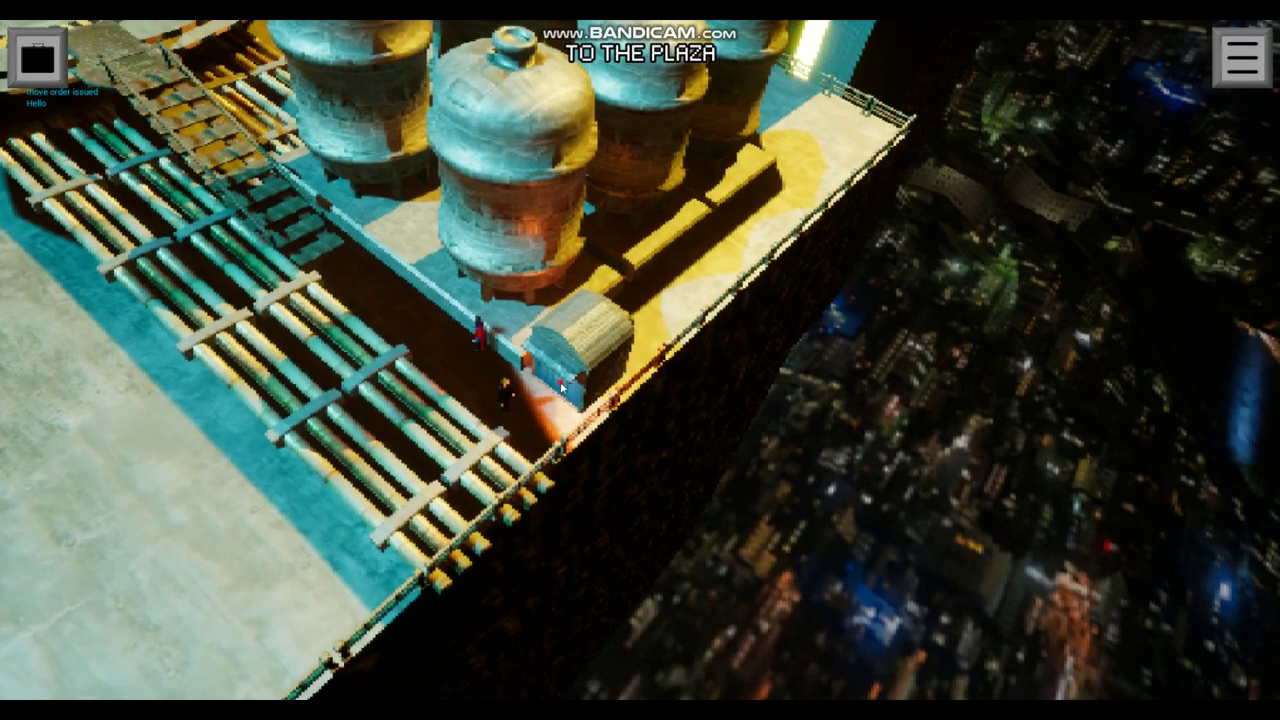
pyautogui.click(561, 388)
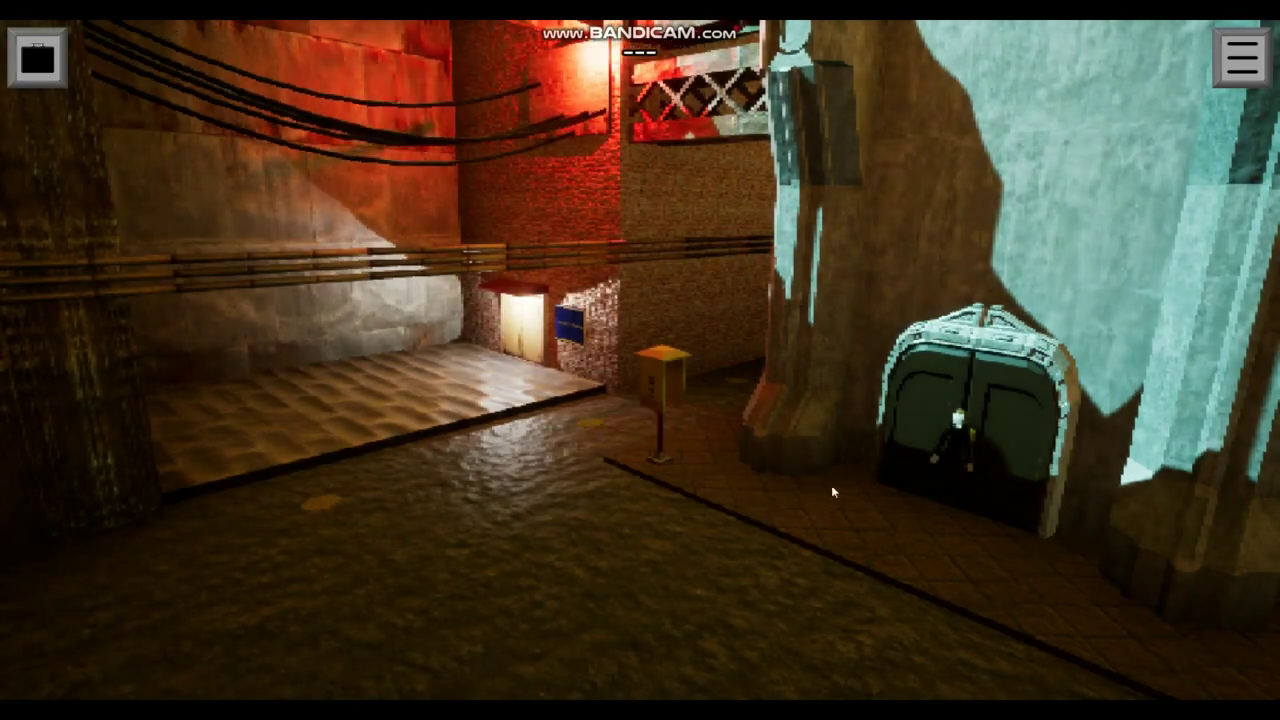
pyautogui.click(648, 558)
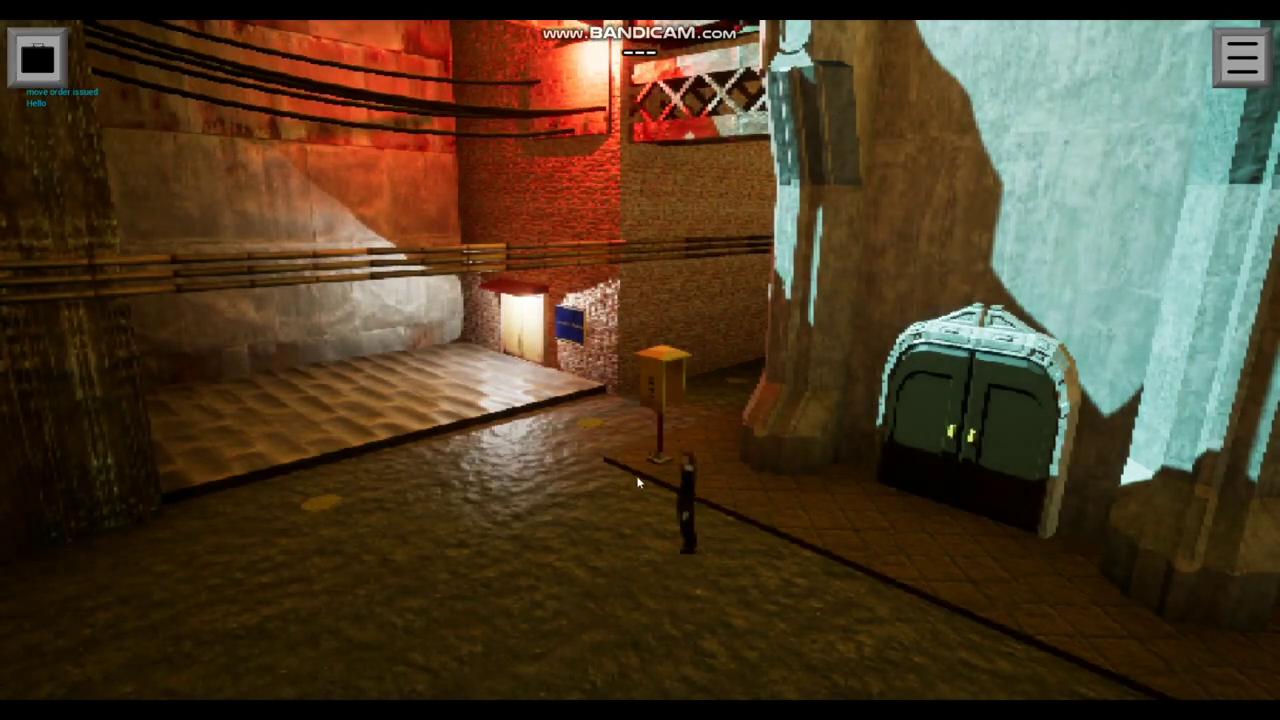
# Open and close the taxi booth's travel map, then walk behind the booth to the framework diagram.
pyautogui.click(653, 389)
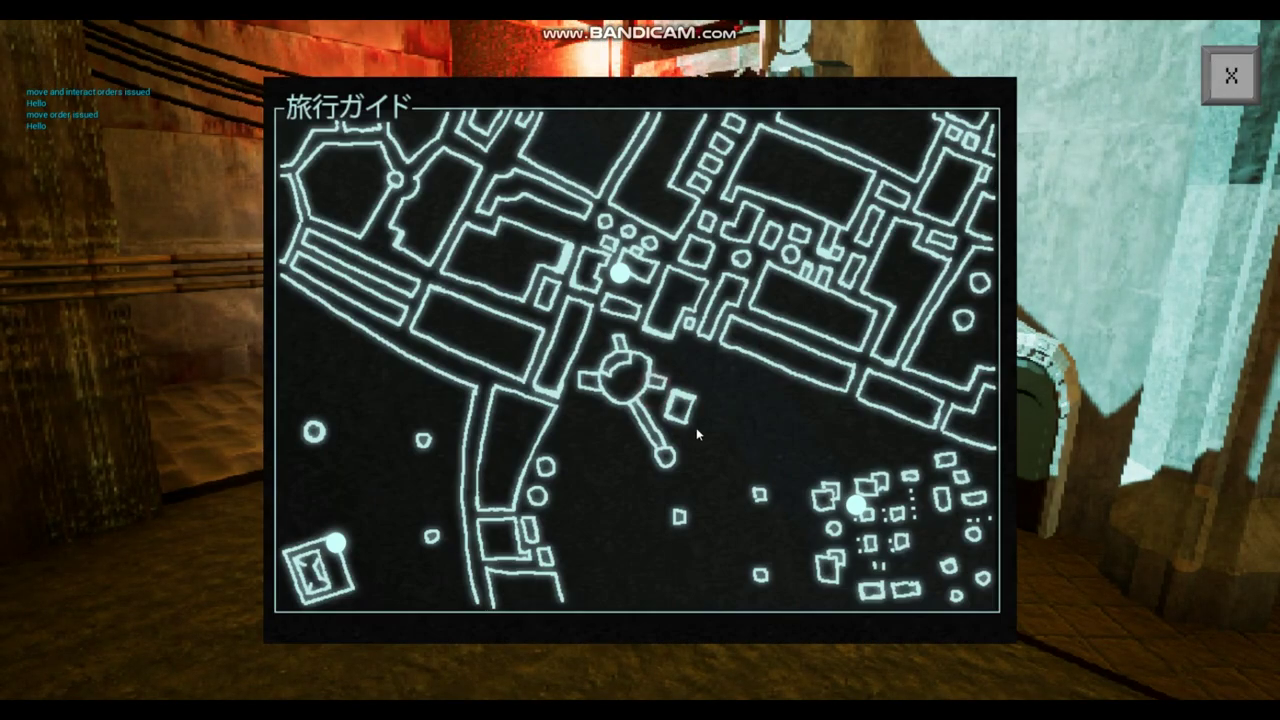
pyautogui.click(1228, 74)
pyautogui.click(705, 357)
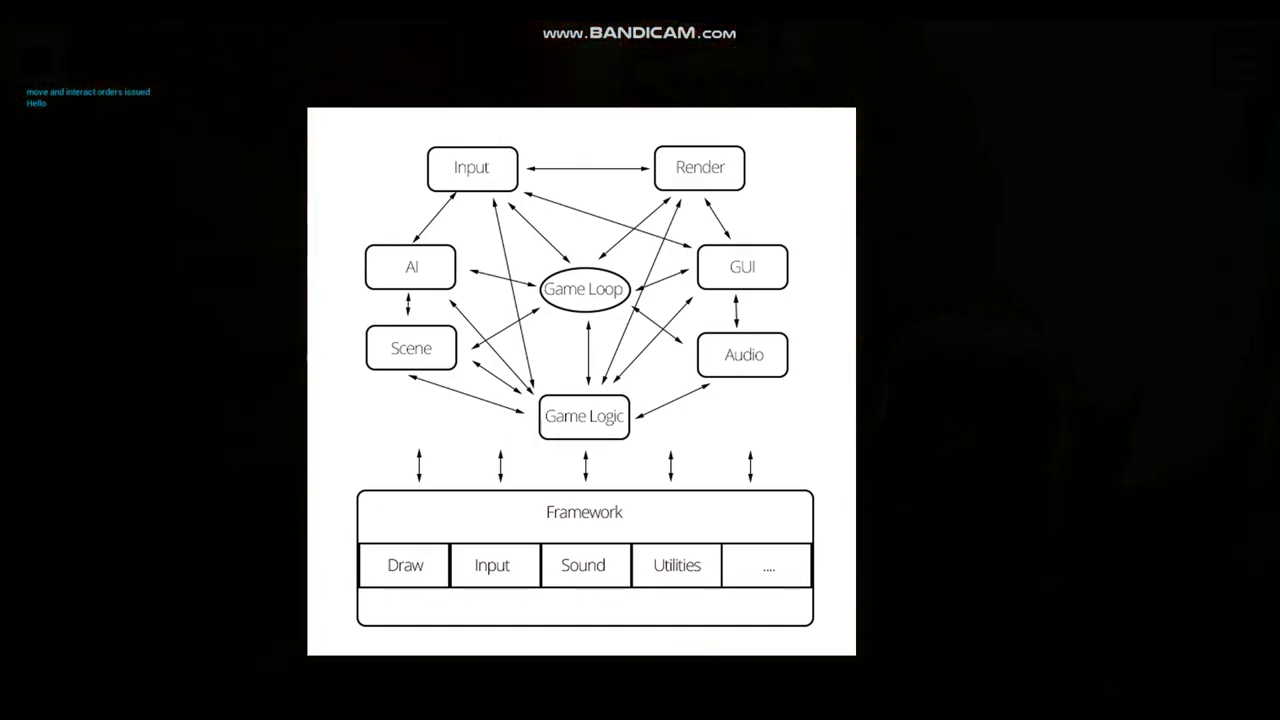
pyautogui.click(506, 405)
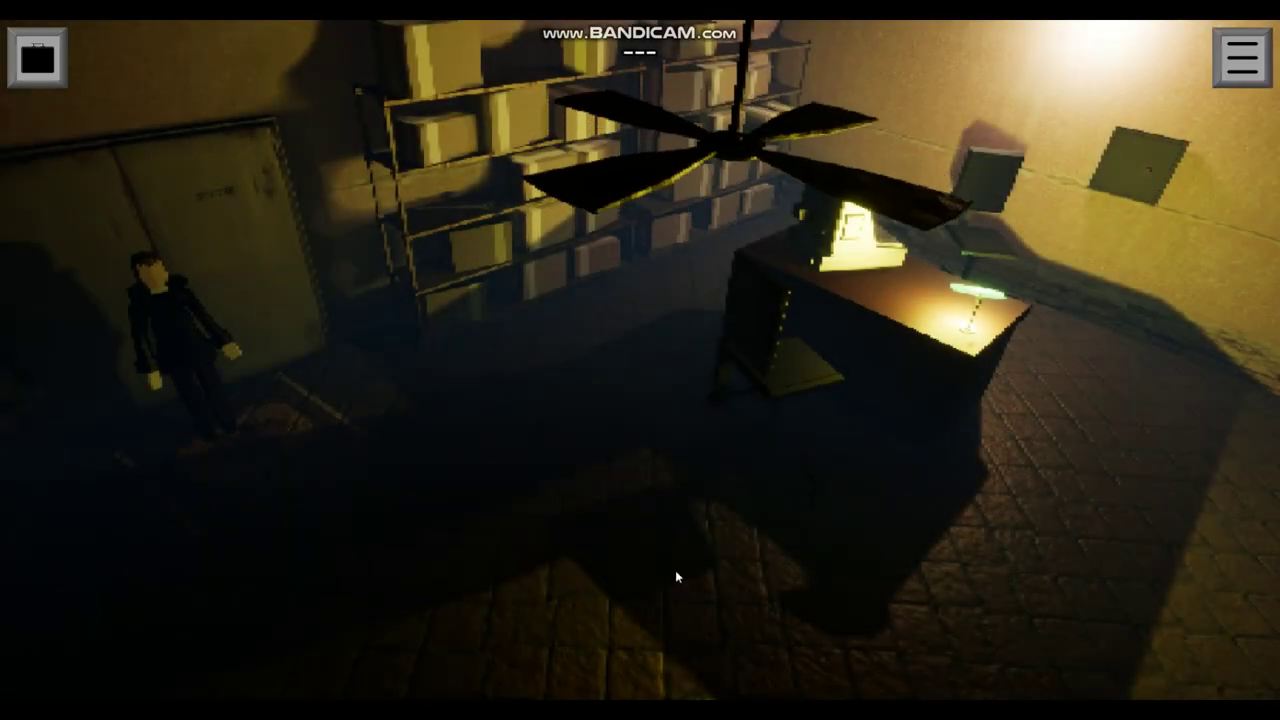
# Cross the storage room floor and dismiss the gameplay framework diagram.
pyautogui.click(707, 585)
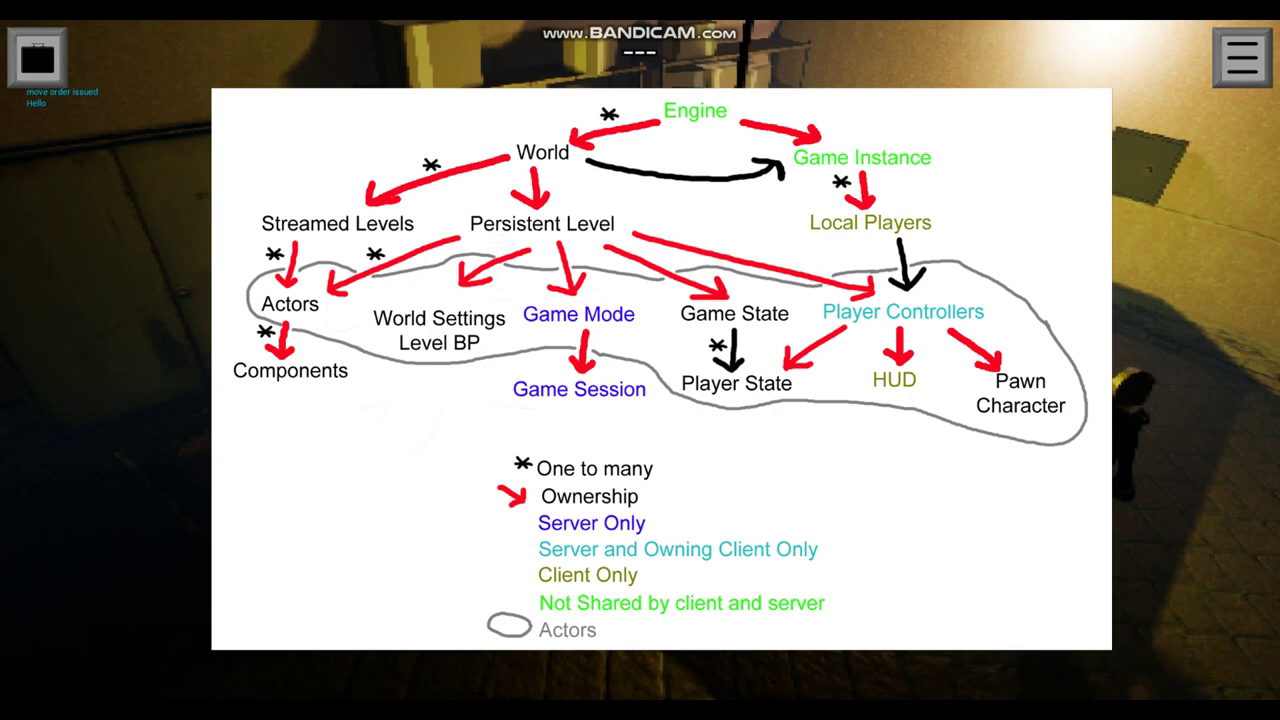
pyautogui.click(1133, 370)
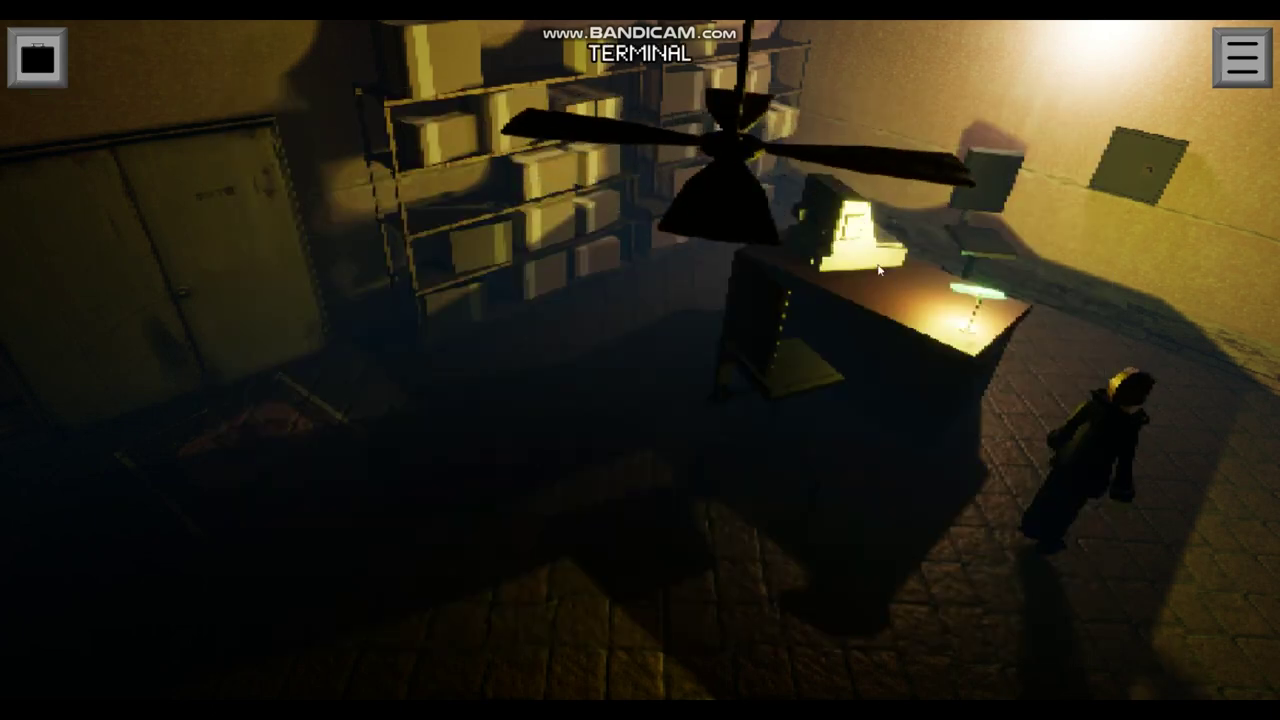
# Open the wall safe for the datachip, try the locked desk terminal, and check the inventory.
pyautogui.click(1130, 197)
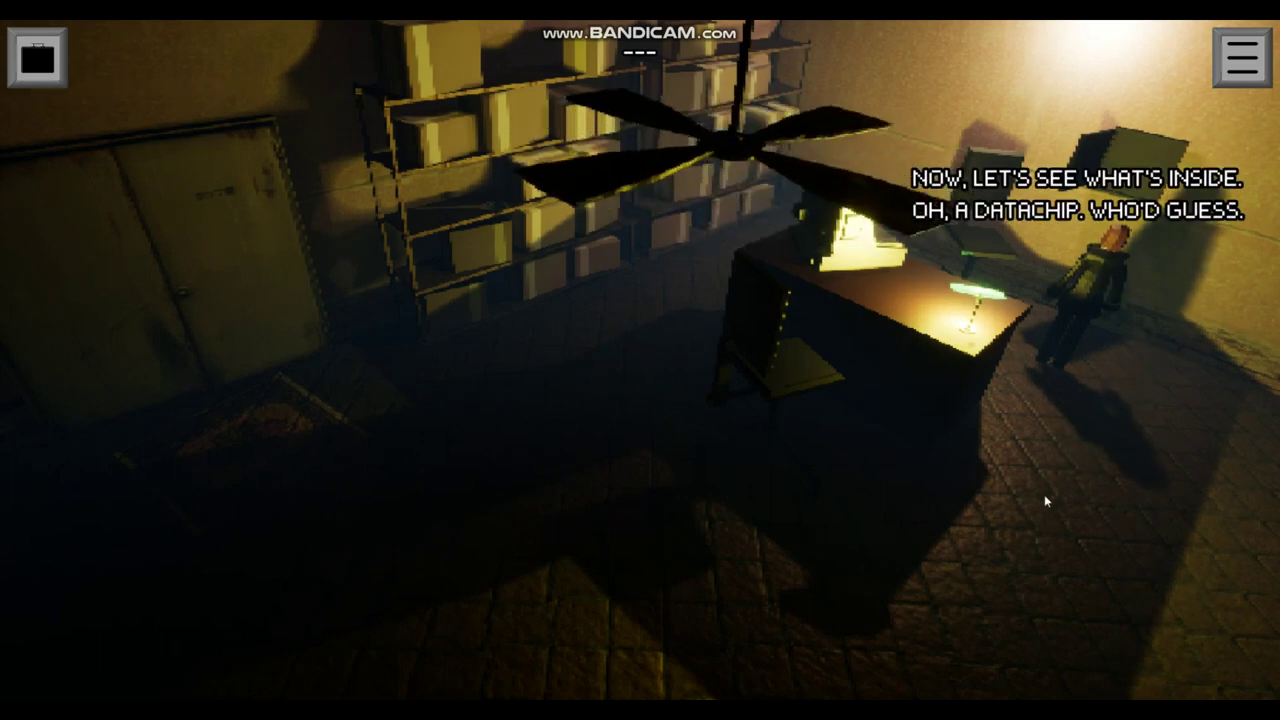
pyautogui.click(625, 388)
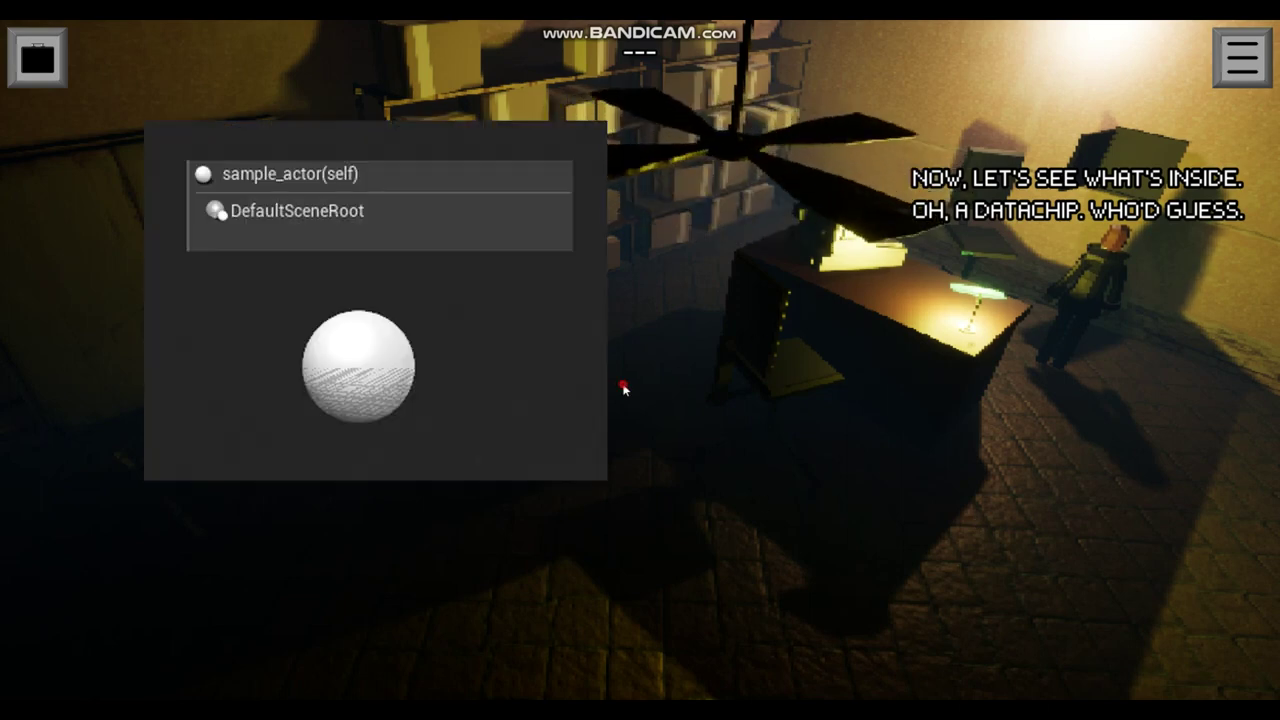
pyautogui.click(695, 340)
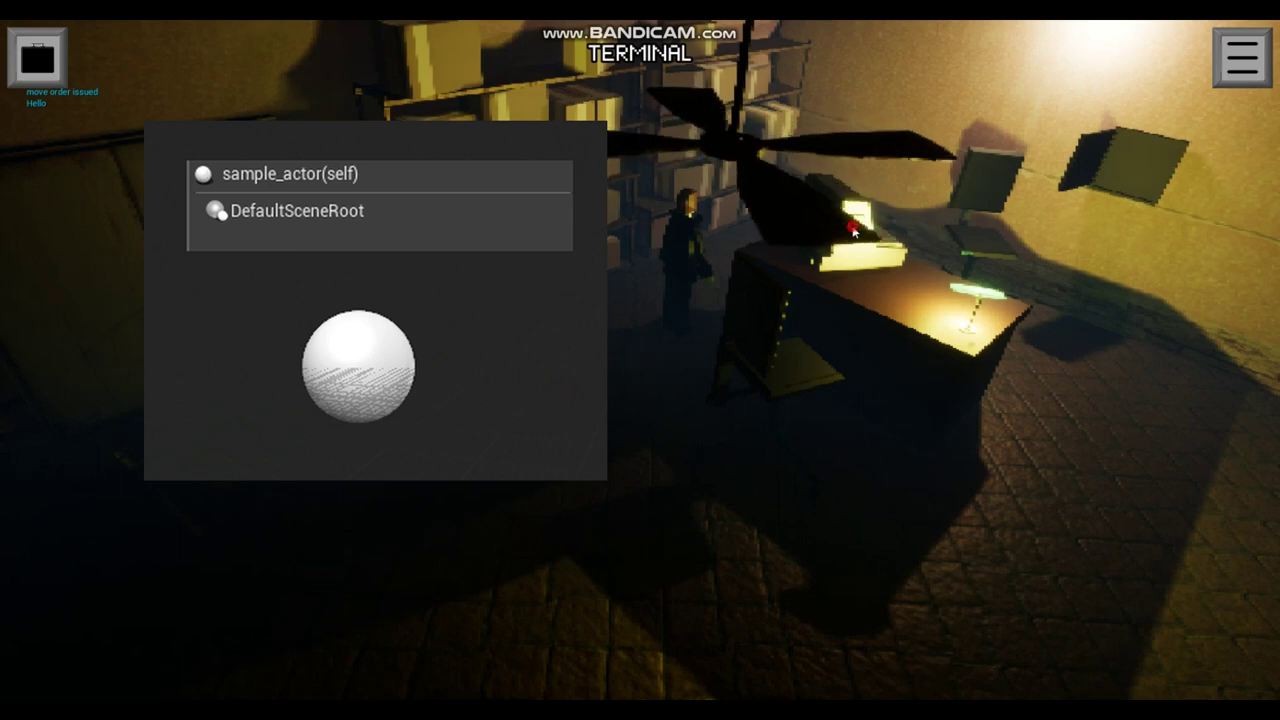
pyautogui.click(844, 346)
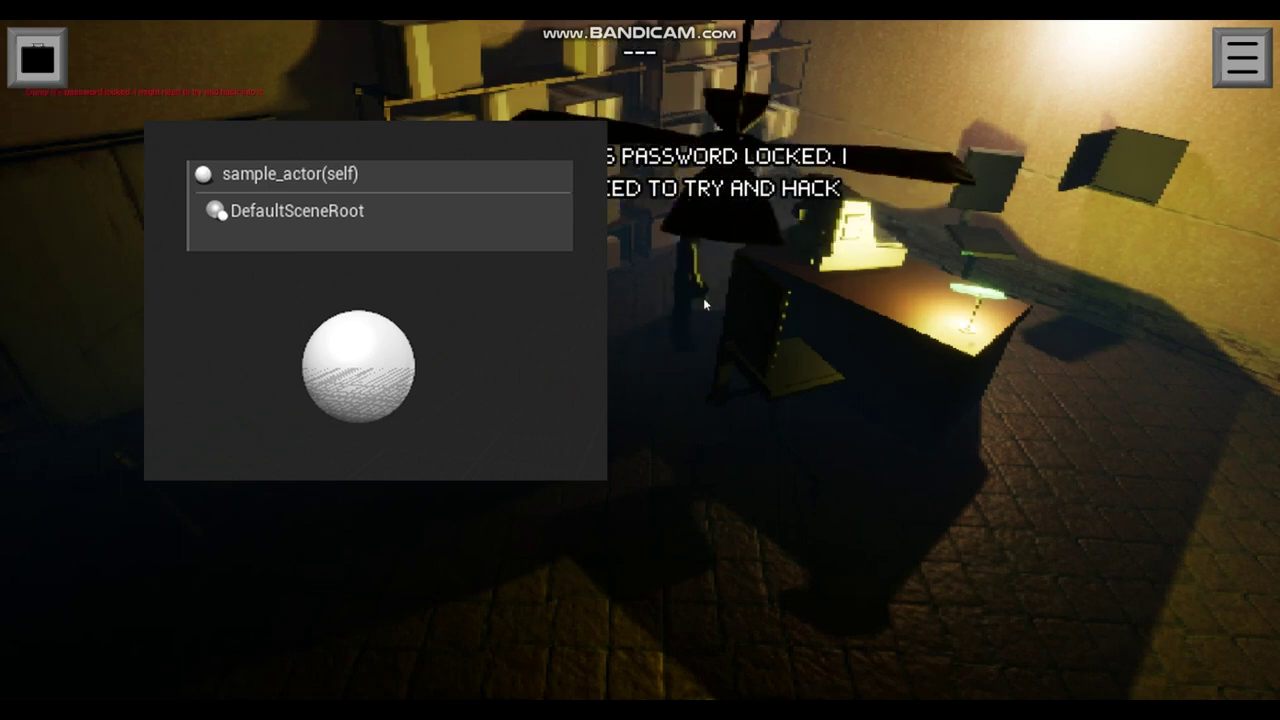
pyautogui.click(41, 61)
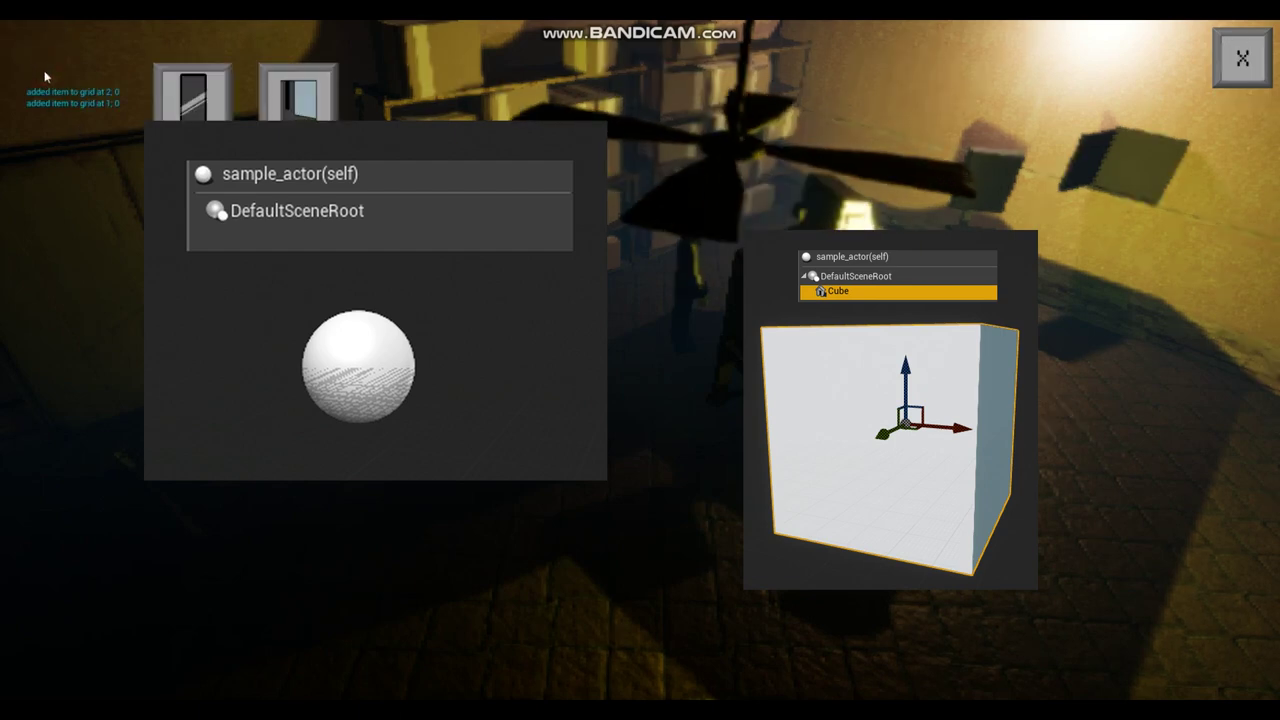
pyautogui.click(1242, 58)
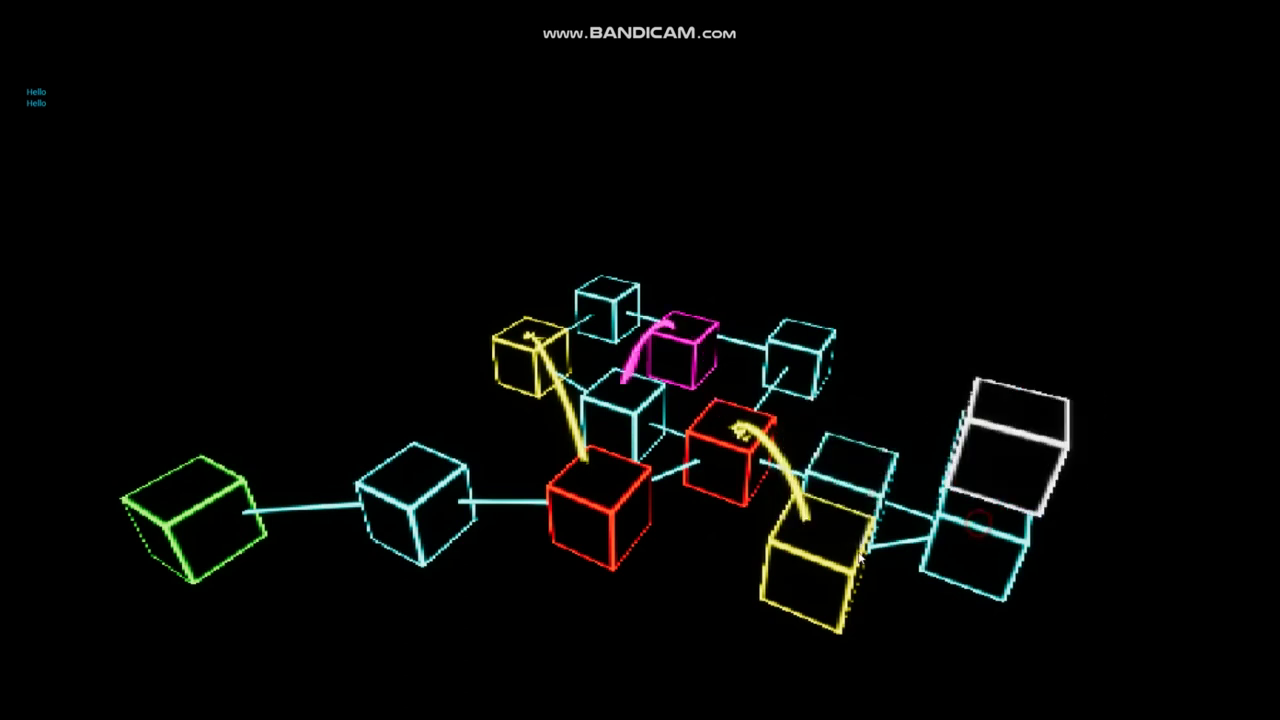
# Equip the JS DATACHIP to the quick slot from the inventory.
pyautogui.click(835, 468)
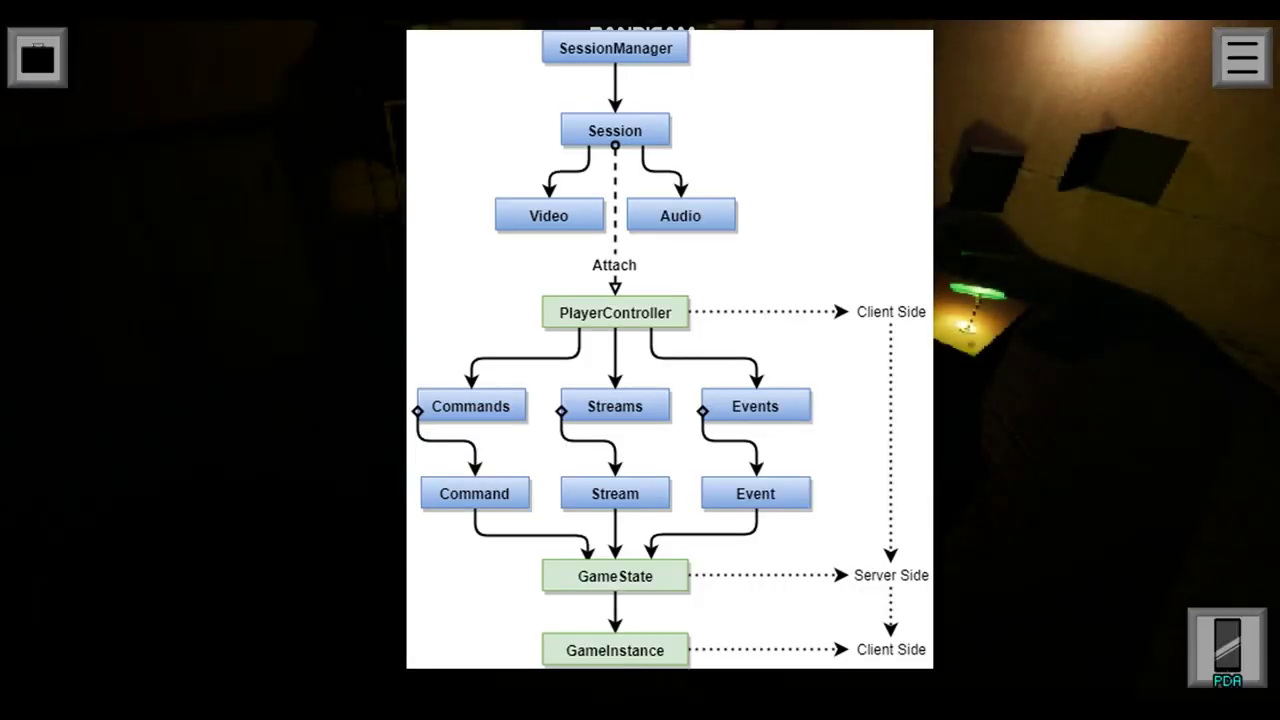
pyautogui.click(40, 58)
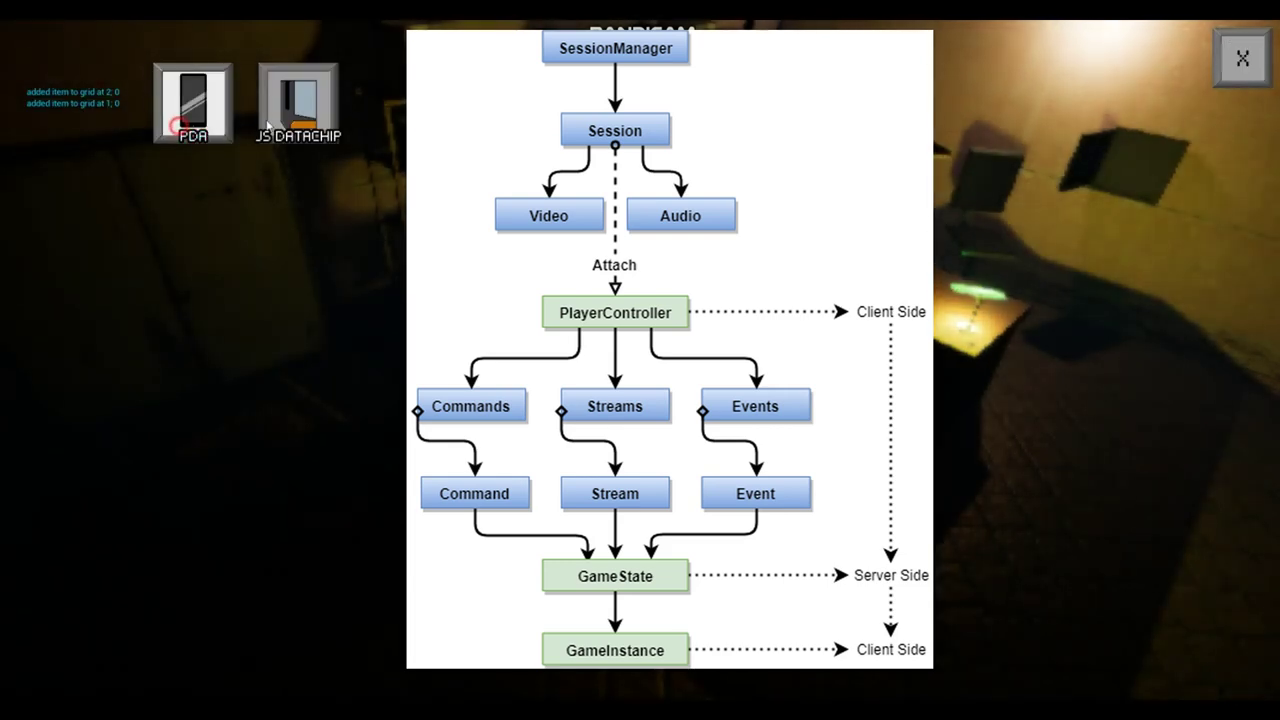
pyautogui.click(298, 105)
pyautogui.click(1242, 58)
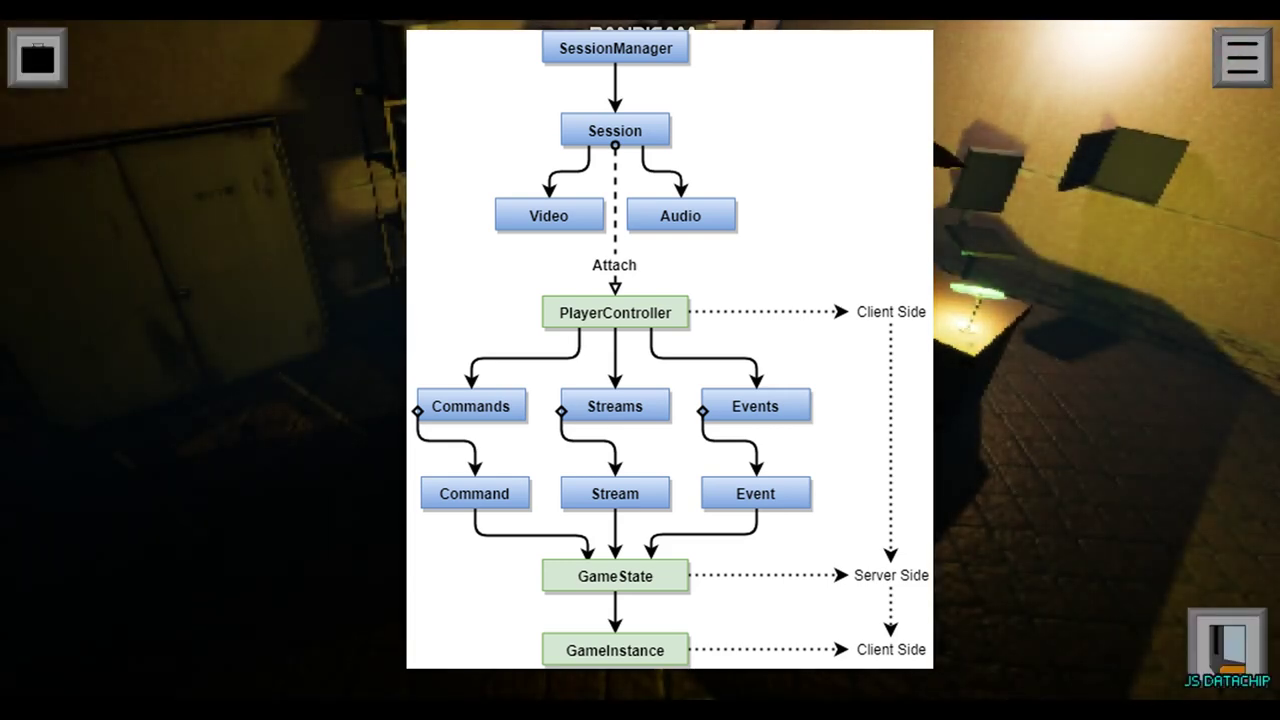
# Use the JS DATACHIP to open its terminal and submit the exit command.
pyautogui.click(1228, 645)
pyautogui.click(1182, 632)
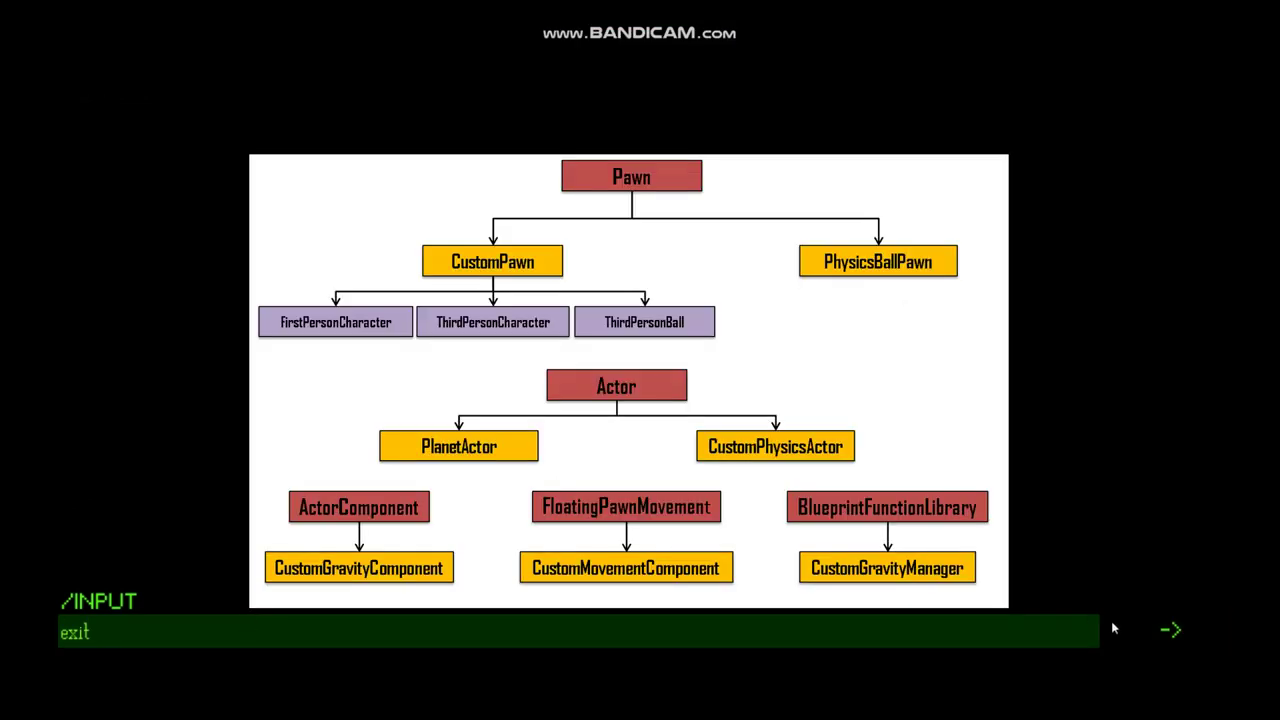
pyautogui.click(1170, 630)
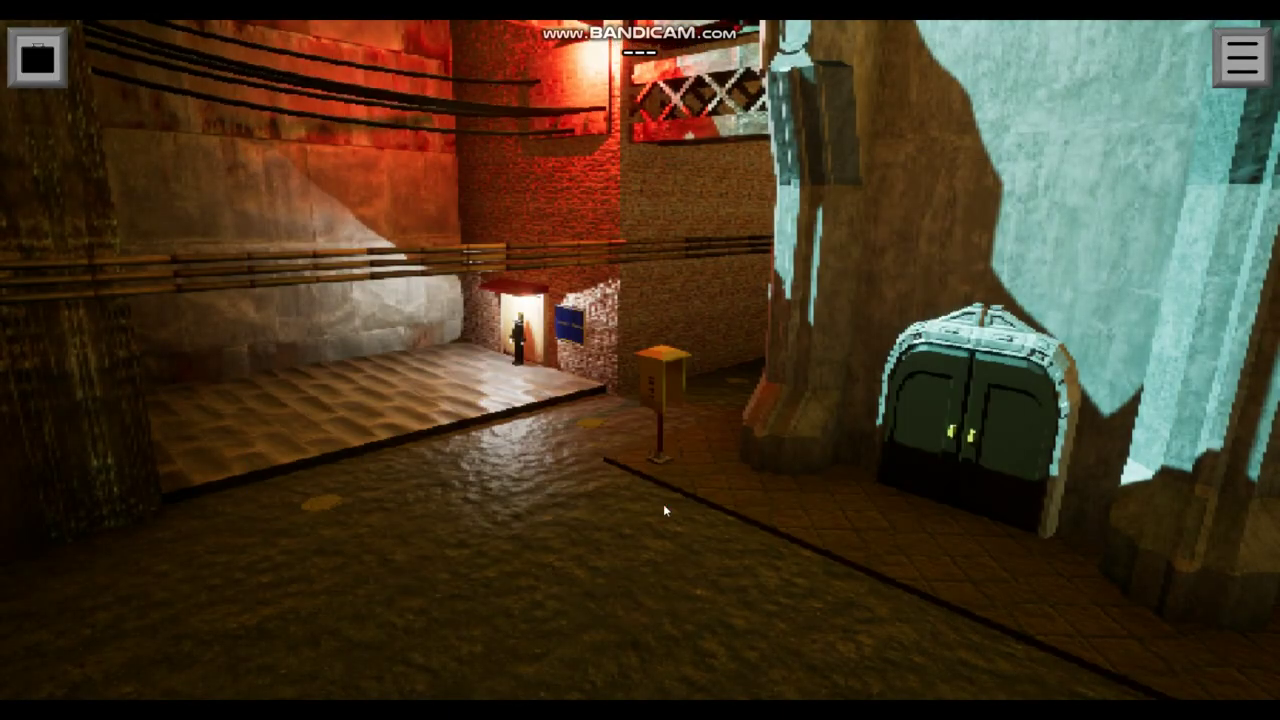
# Travel by the taxi booth's map to the chosen destination.
pyautogui.click(665, 503)
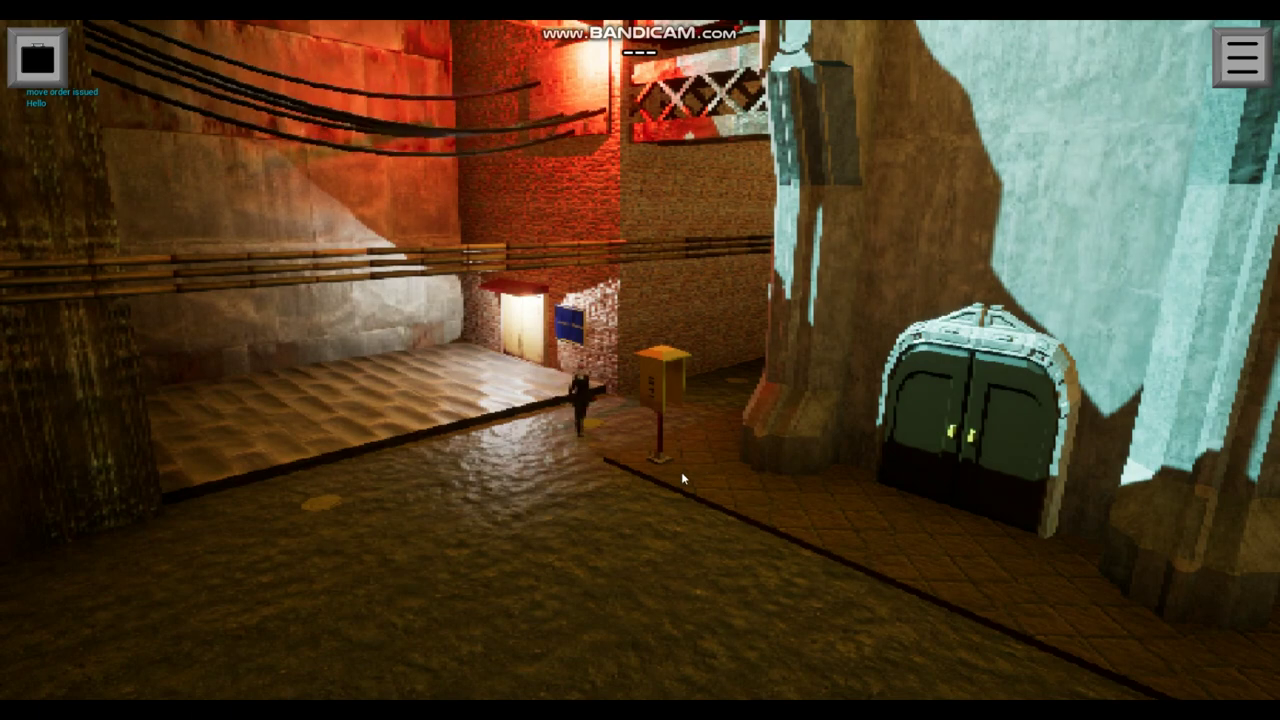
pyautogui.click(660, 375)
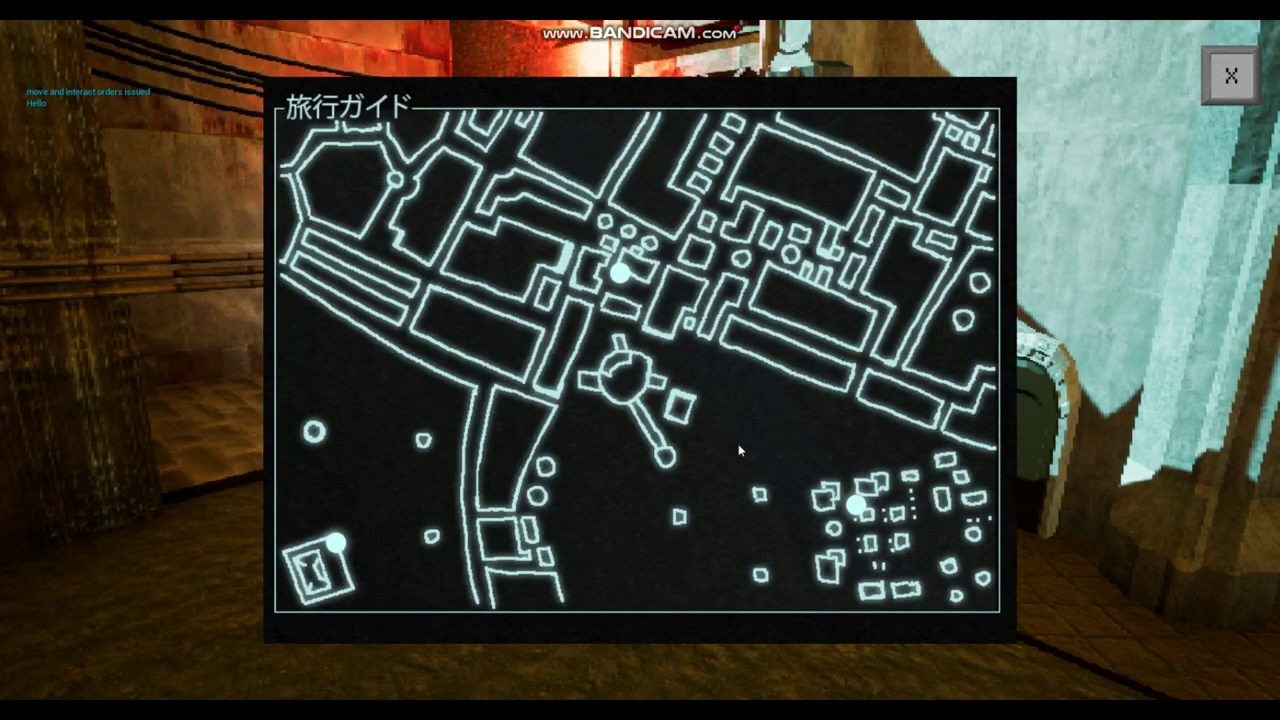
pyautogui.click(858, 507)
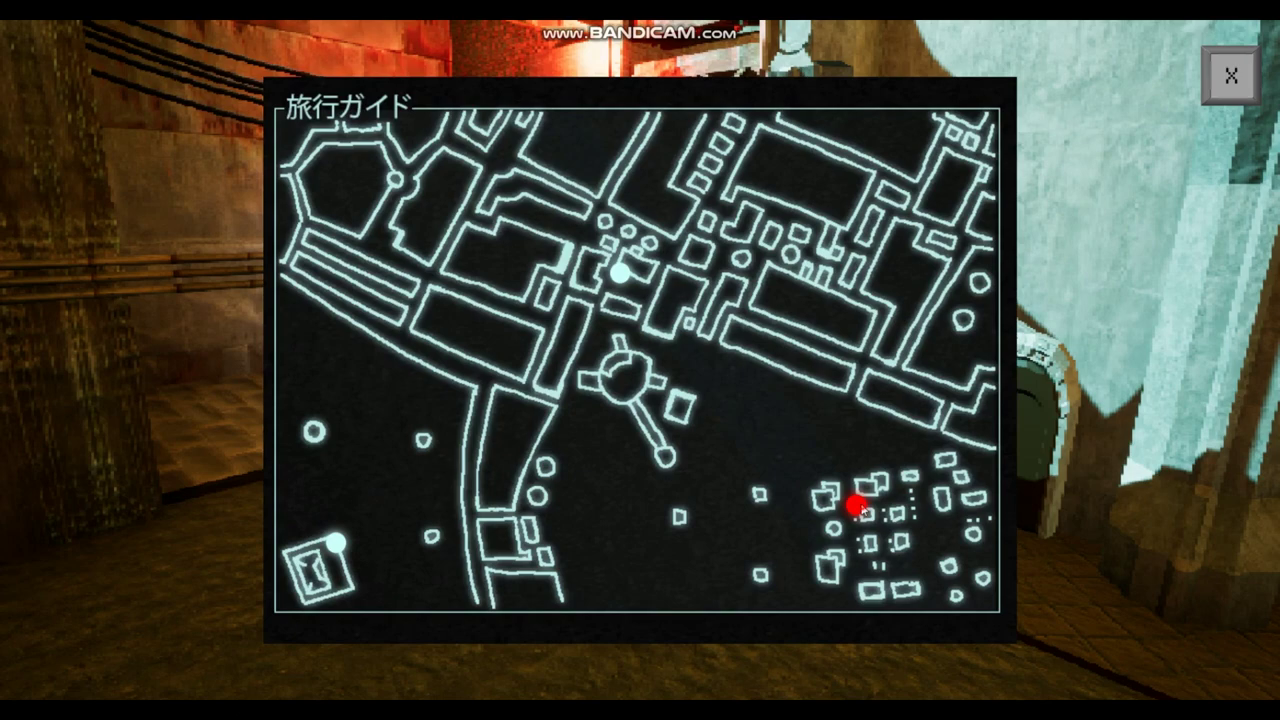
pyautogui.click(860, 509)
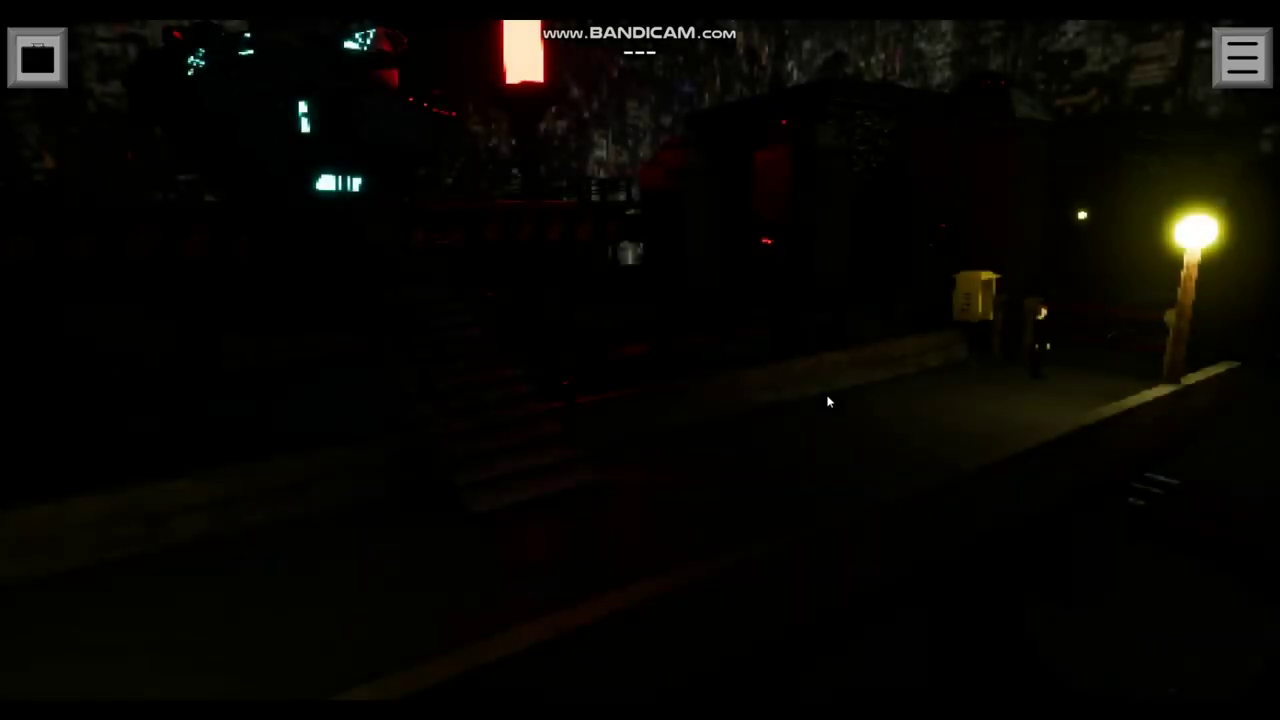
# Walk left along the street to the foot of the big staircase.
pyautogui.click(725, 522)
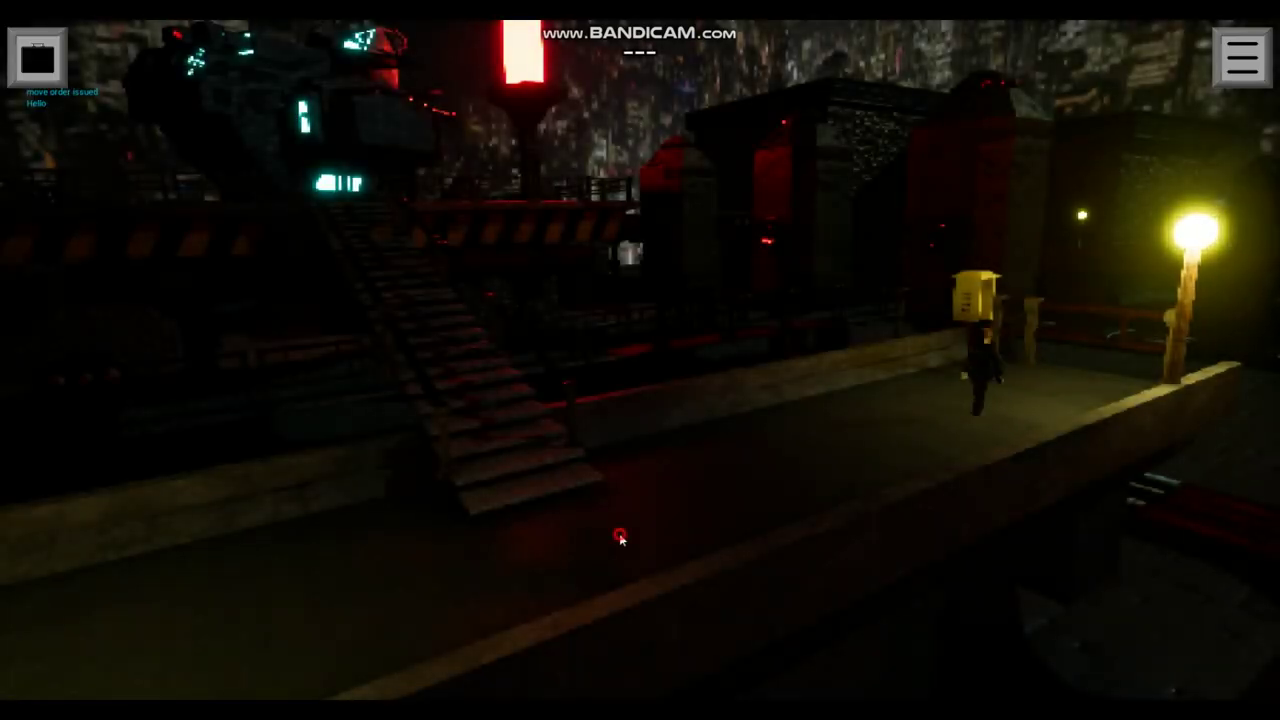
pyautogui.click(548, 521)
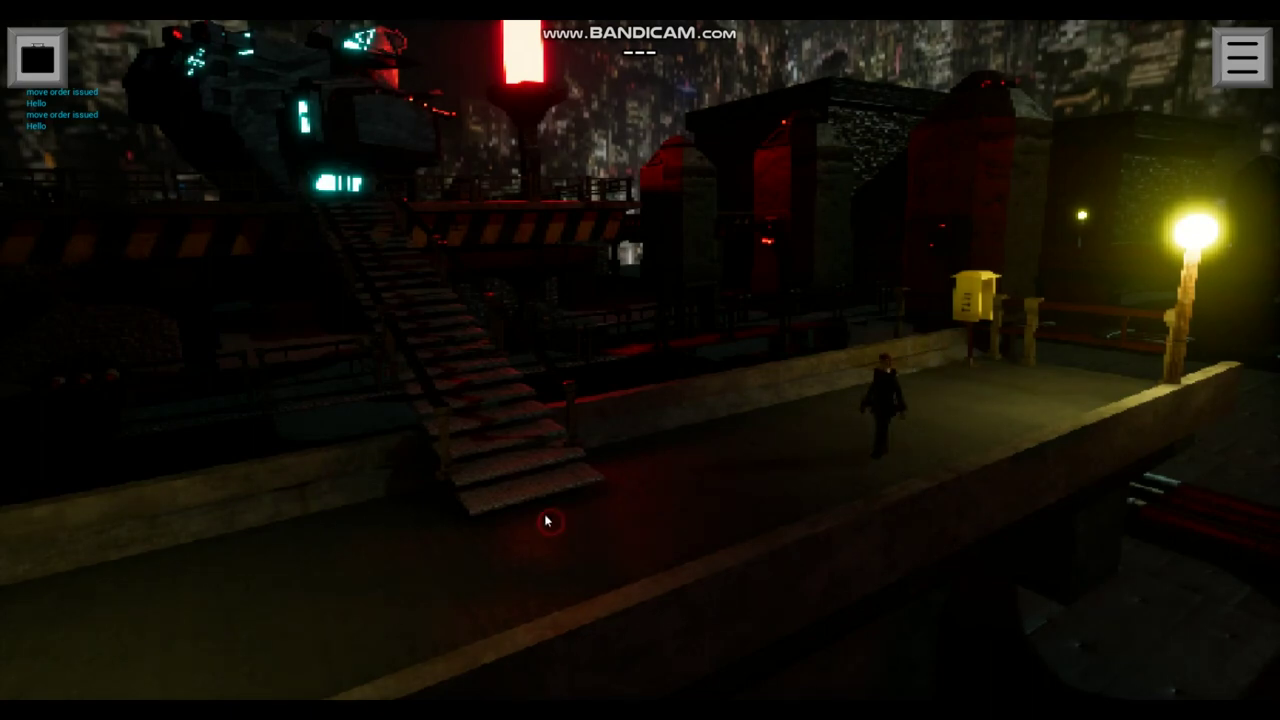
pyautogui.click(362, 216)
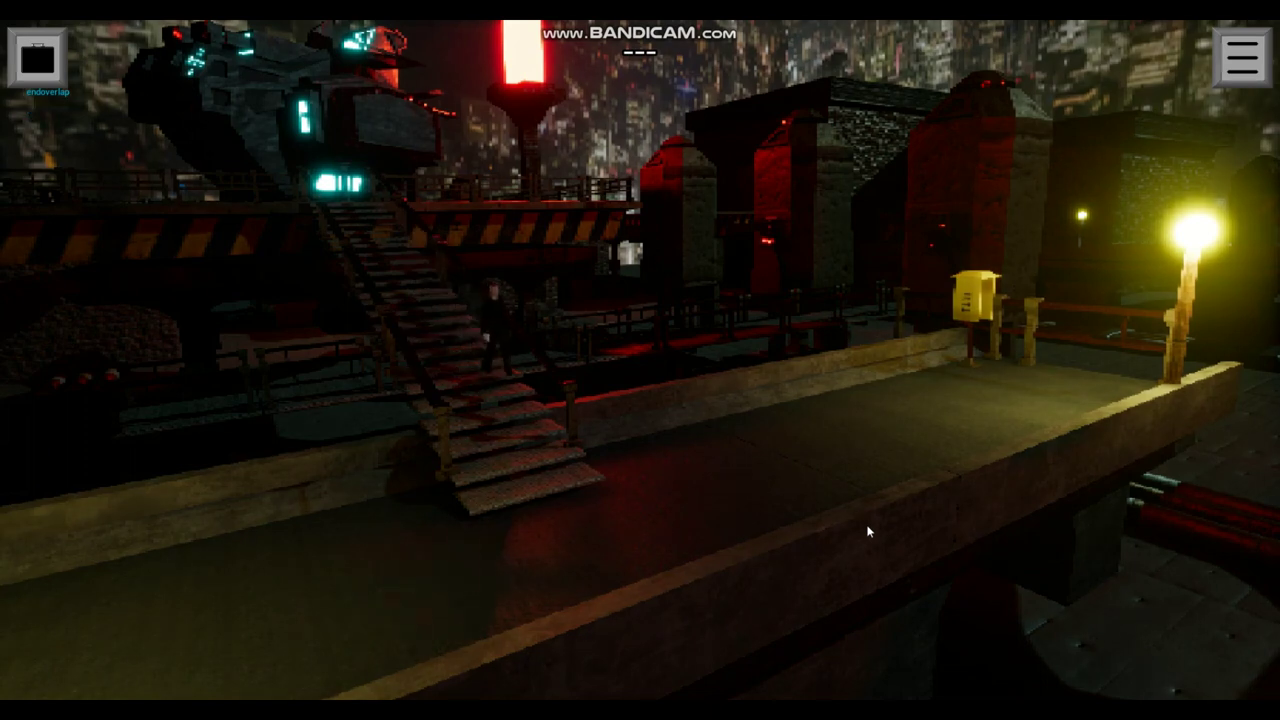
# Walk the character down the stairs onto the walkway below.
pyautogui.click(868, 532)
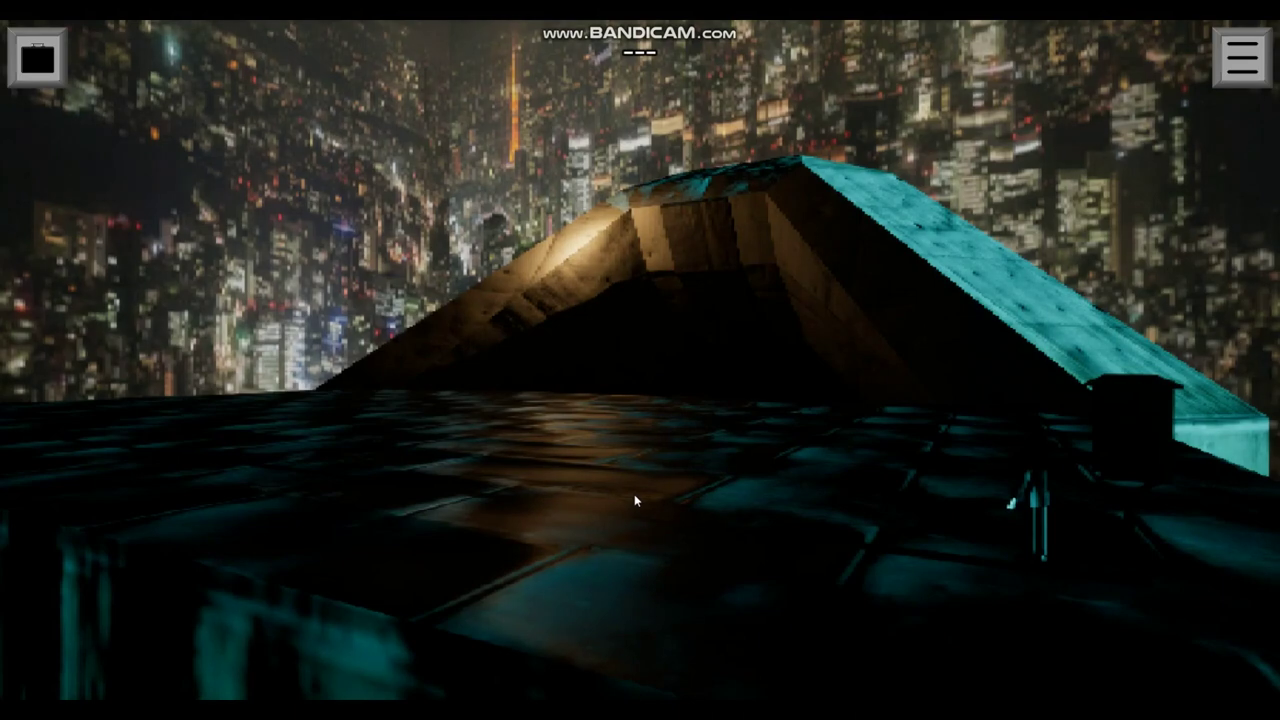
# Walk to the glowing Dataforest 01 access terminal and read its AI maintenance description.
pyautogui.click(671, 366)
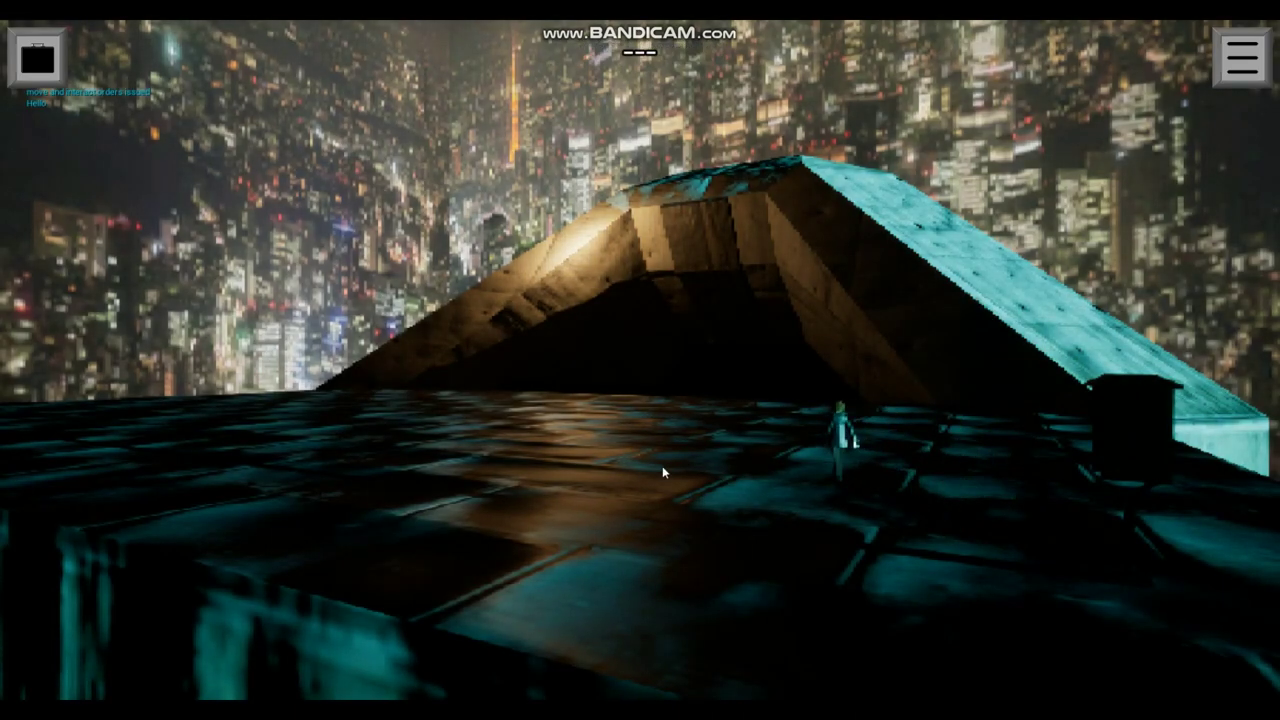
pyautogui.press('Tab')
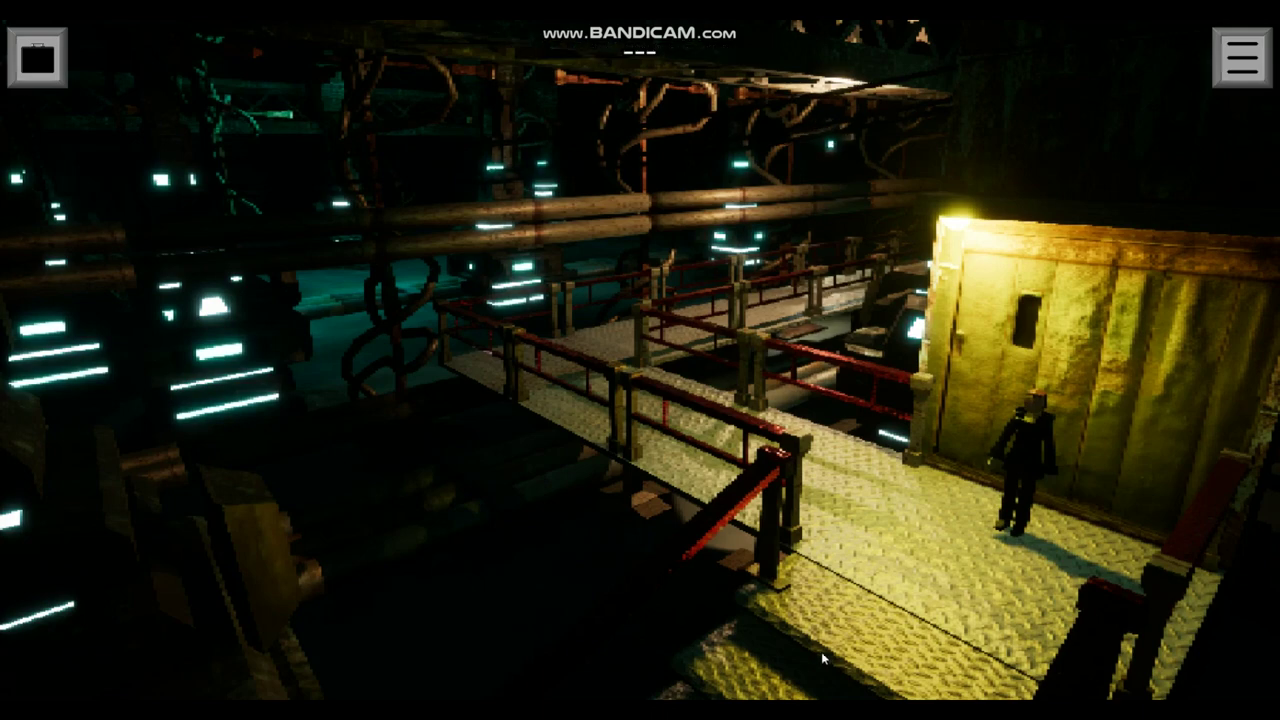
pyautogui.click(795, 658)
pyautogui.click(465, 255)
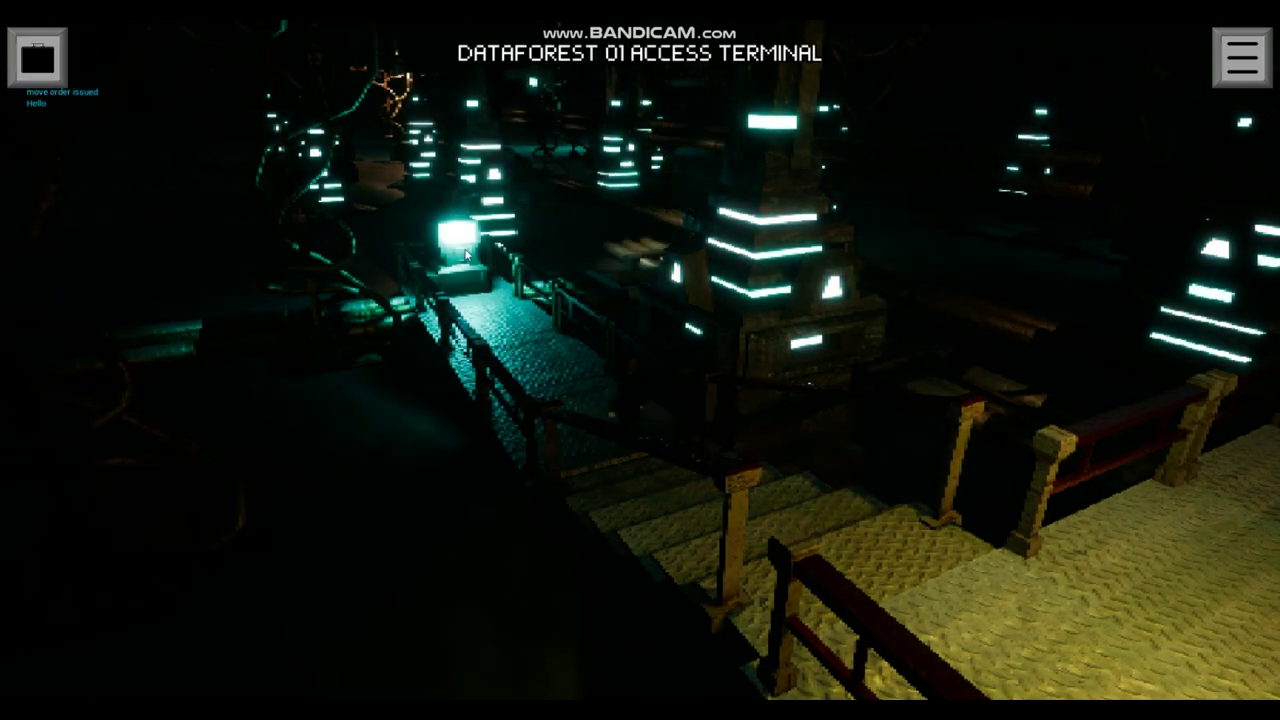
pyautogui.click(465, 255)
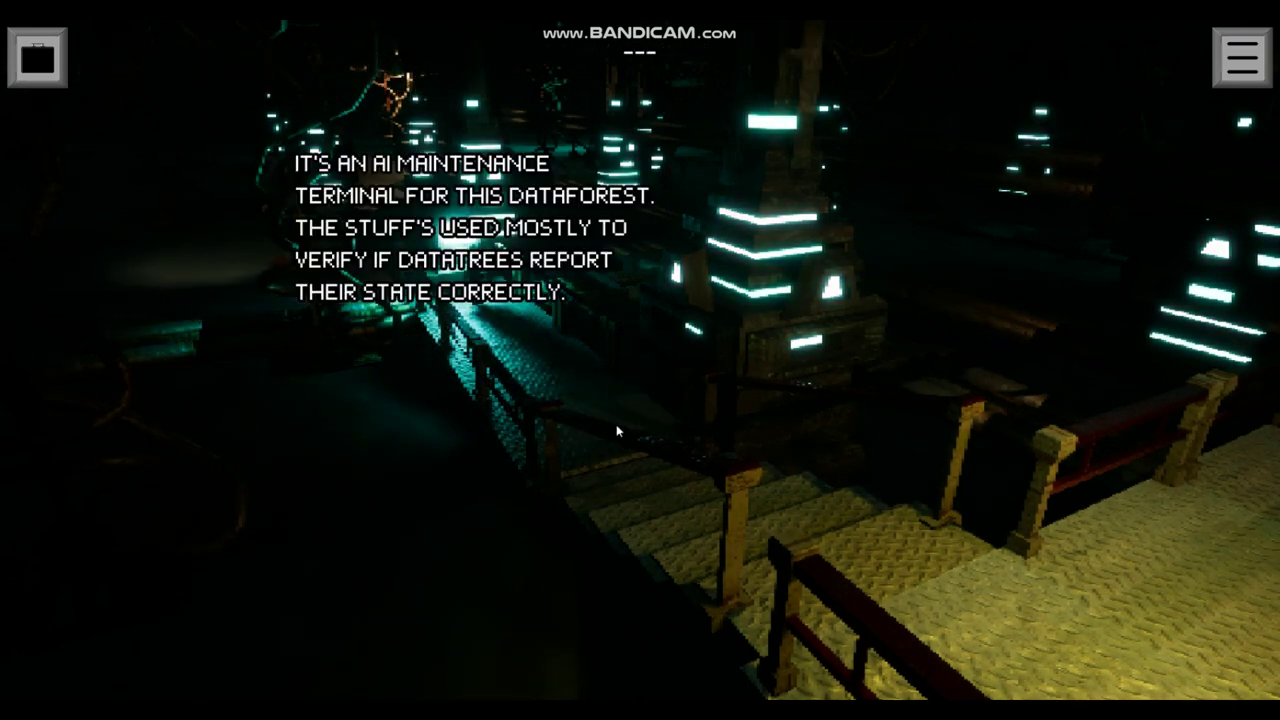
pyautogui.click(815, 532)
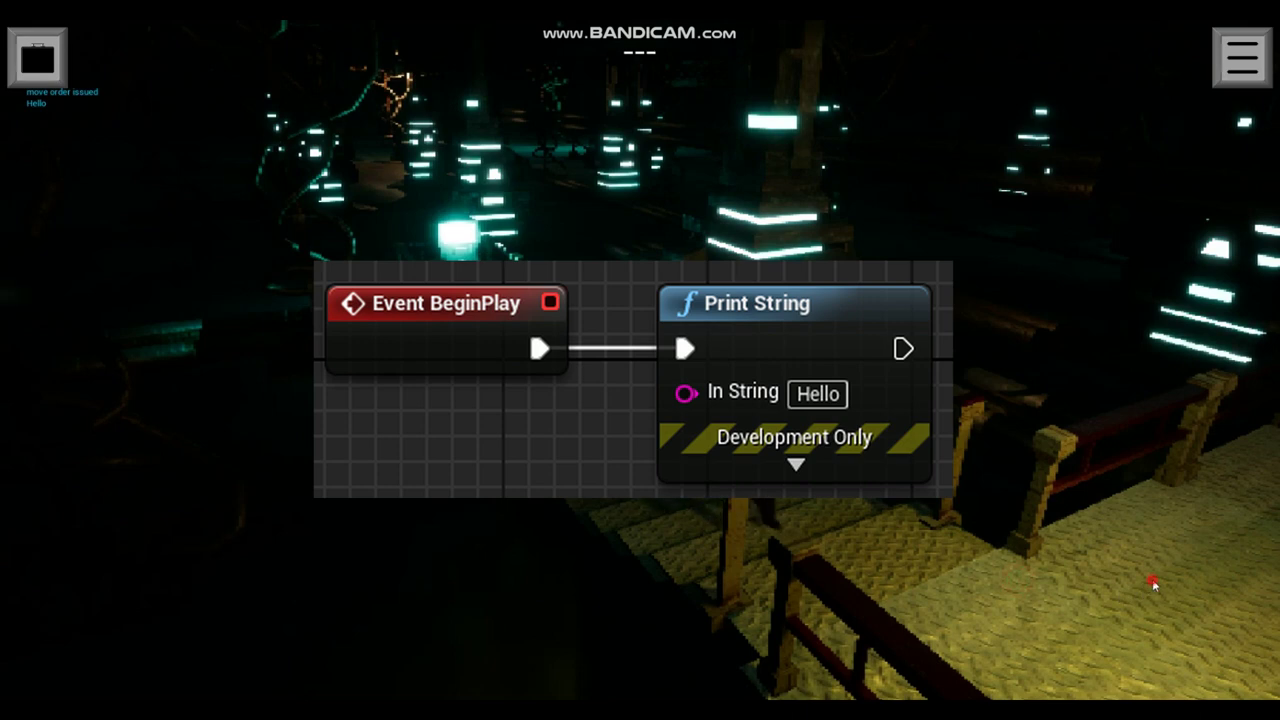
# Leave the access terminal and start the conversation on the tank rooftop.
pyautogui.click(1168, 555)
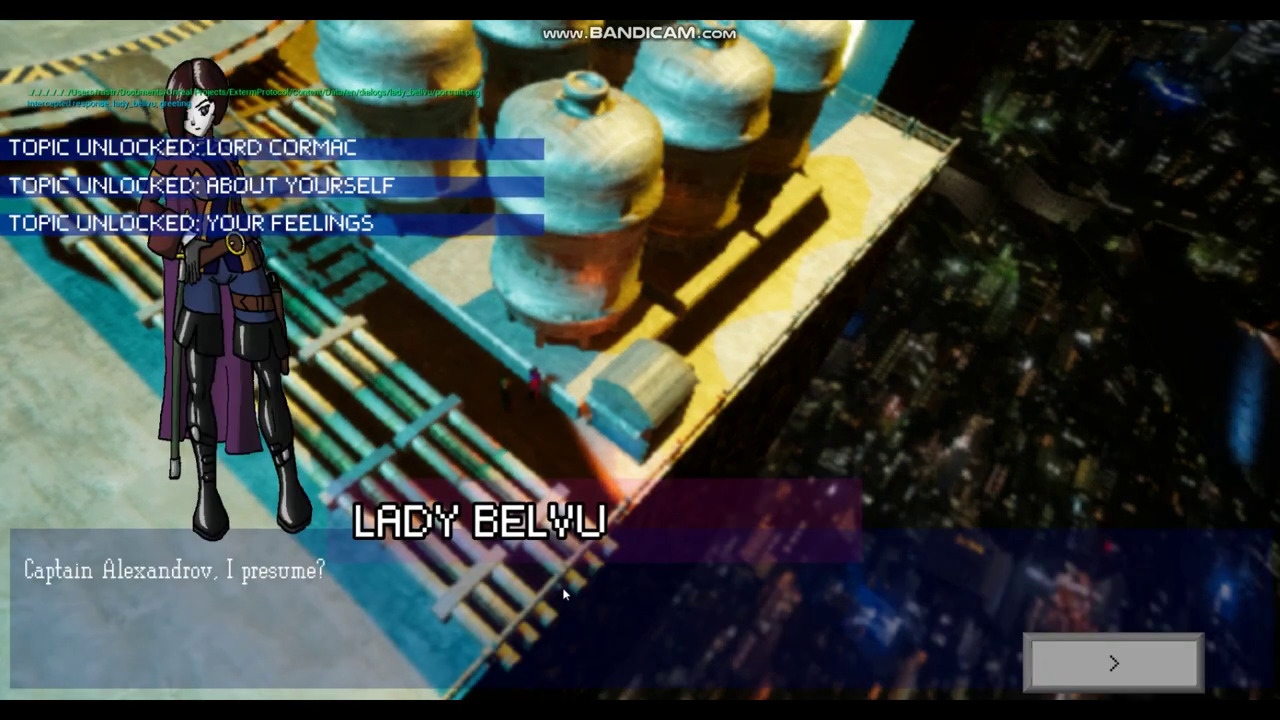
# Ask about Your feelings, About yourself and the last topic, then end the conversation.
pyautogui.click(1116, 657)
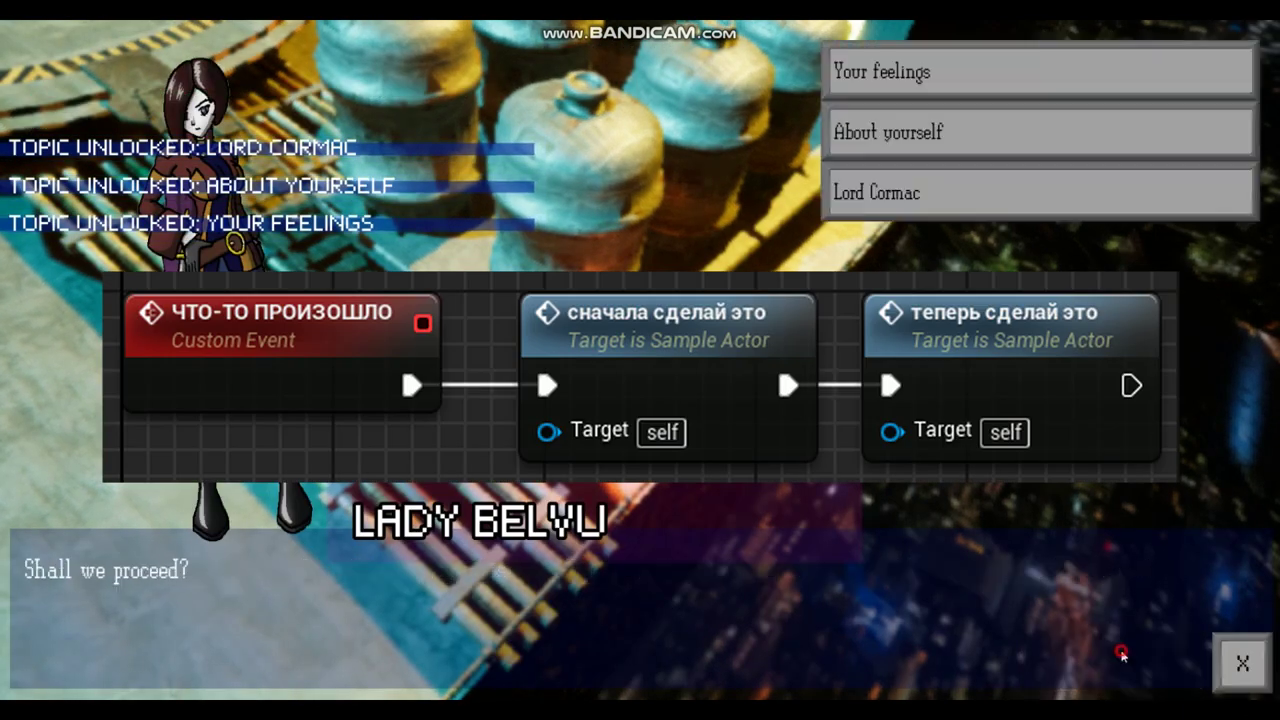
pyautogui.click(978, 86)
pyautogui.click(963, 133)
pyautogui.click(934, 193)
pyautogui.click(1116, 660)
pyautogui.click(1242, 663)
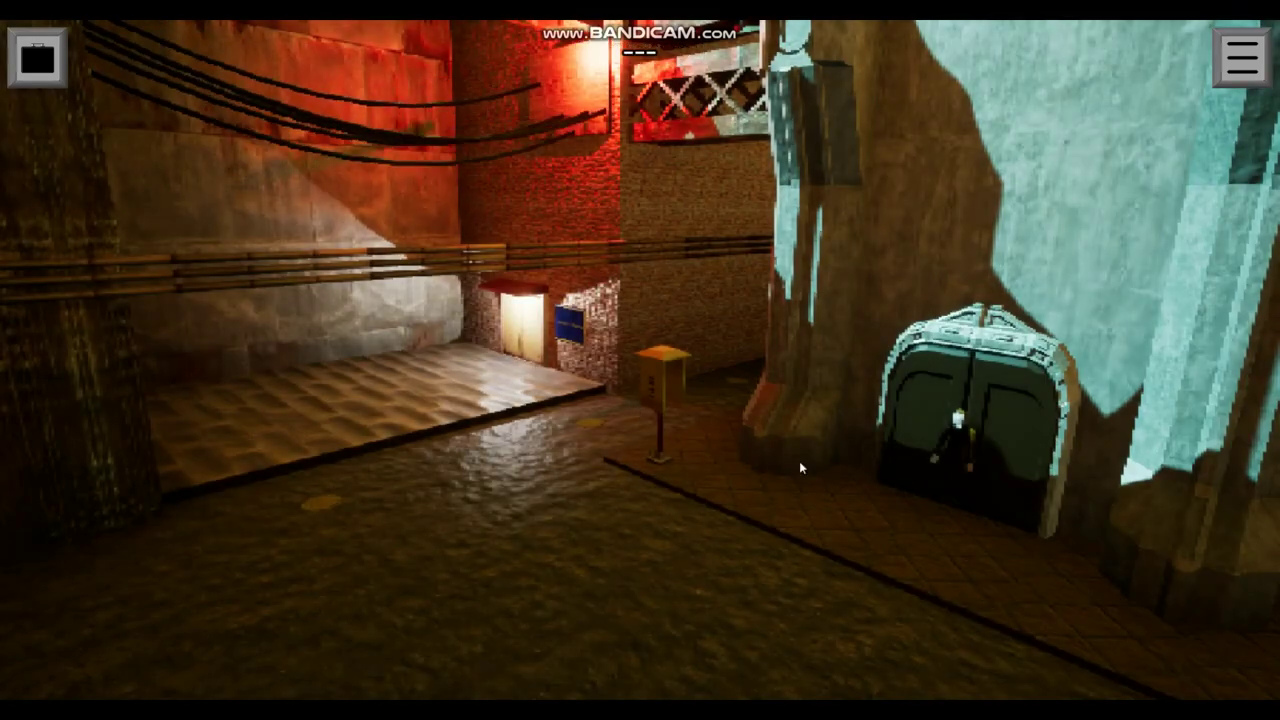
# Walk into the alley, view the taxi booth's travel-guide map, then close it.
pyautogui.click(647, 558)
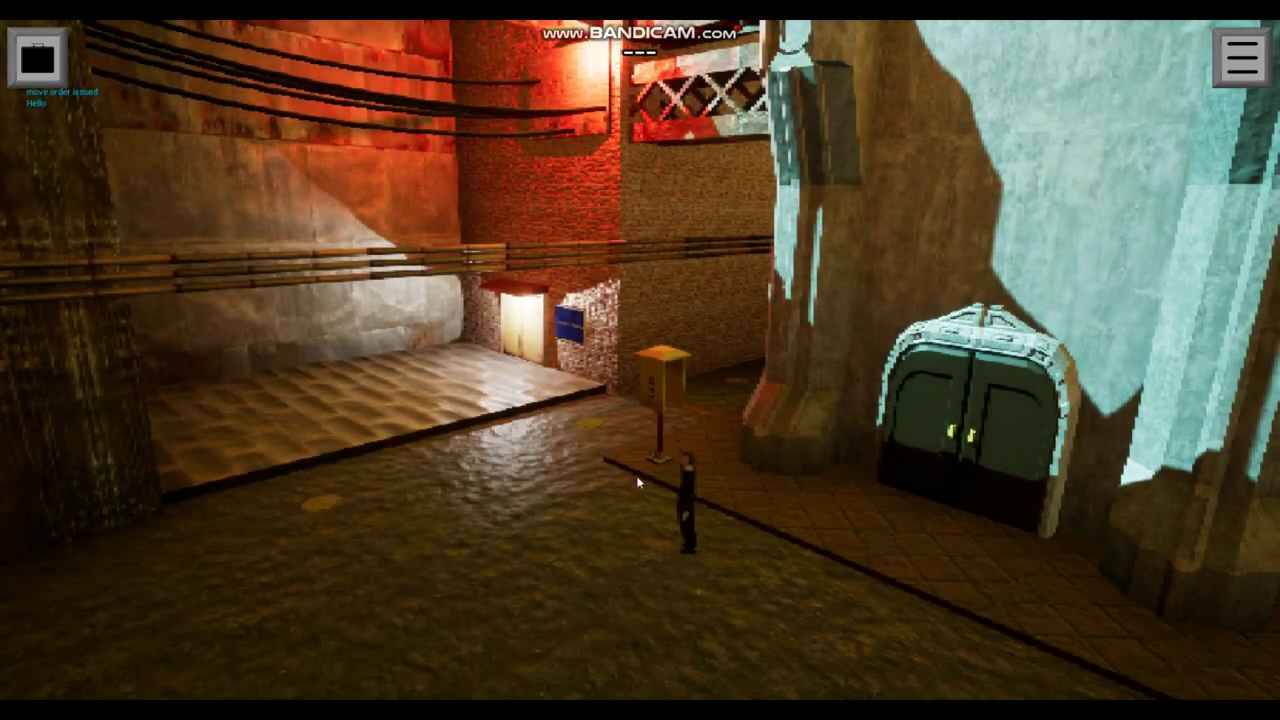
pyautogui.click(653, 389)
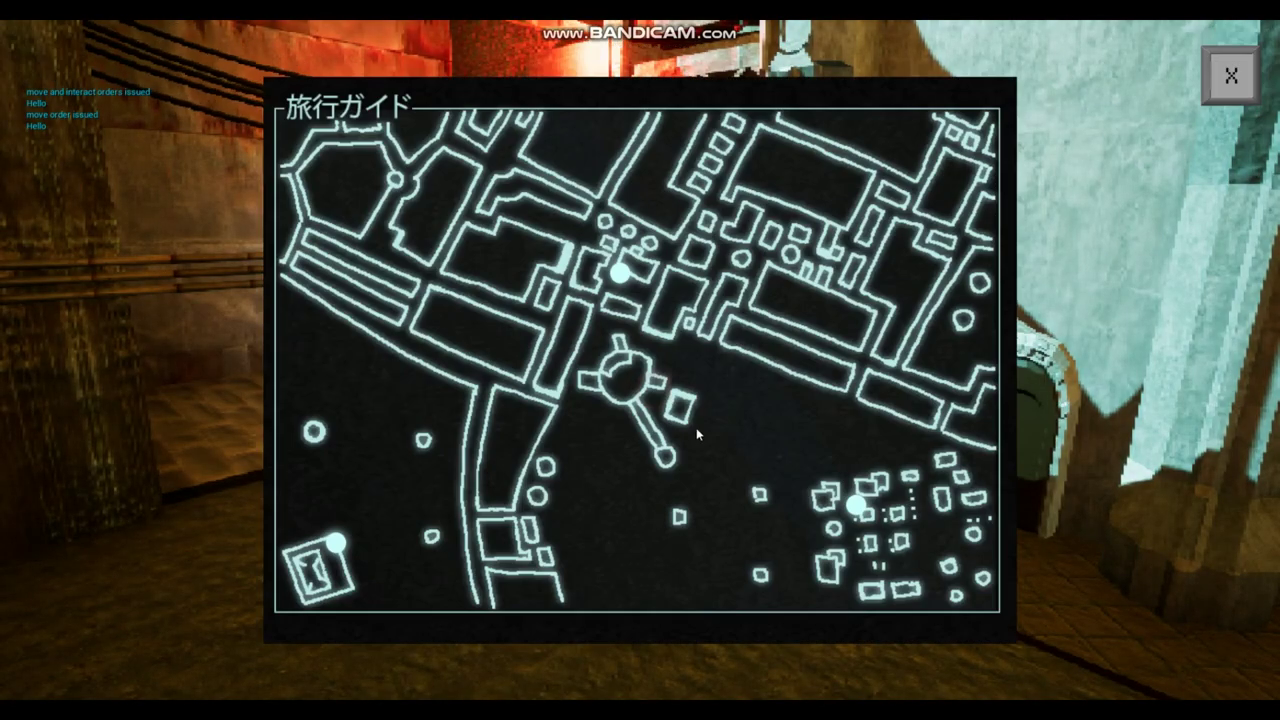
pyautogui.click(1231, 75)
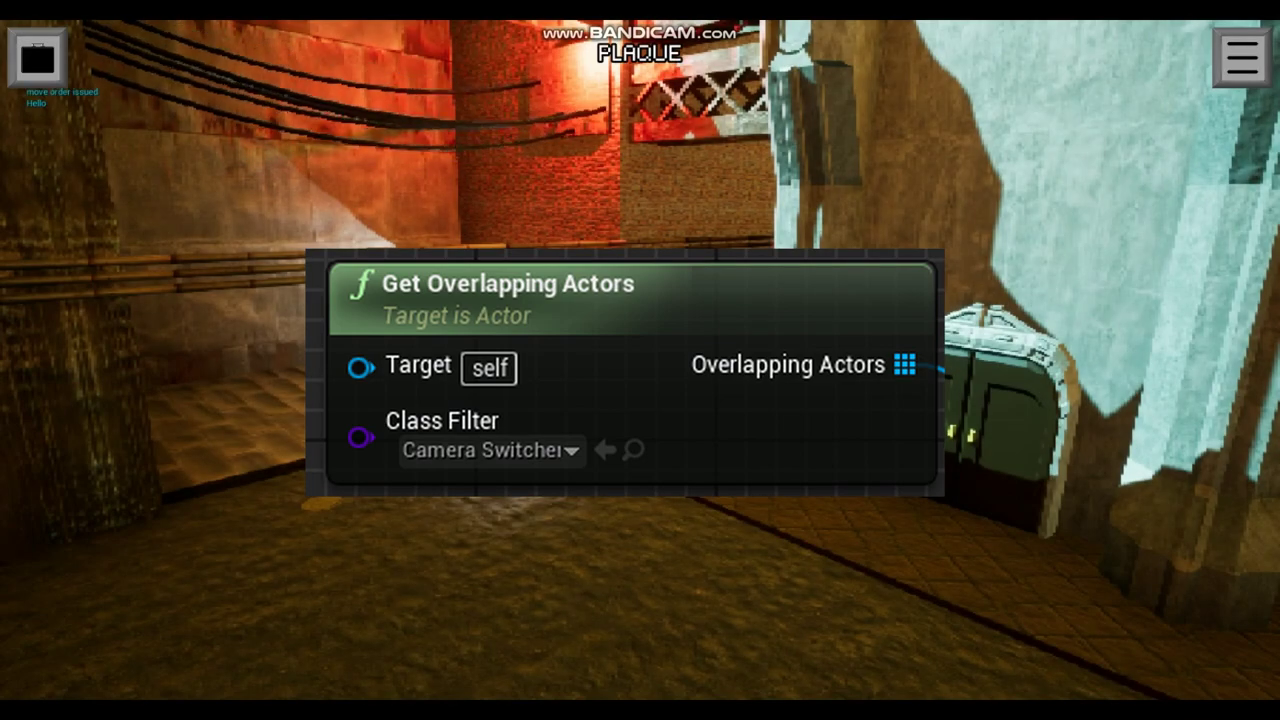
# Read the plaque by the door, then enter the shipping office and walk further inside.
pyautogui.click(577, 344)
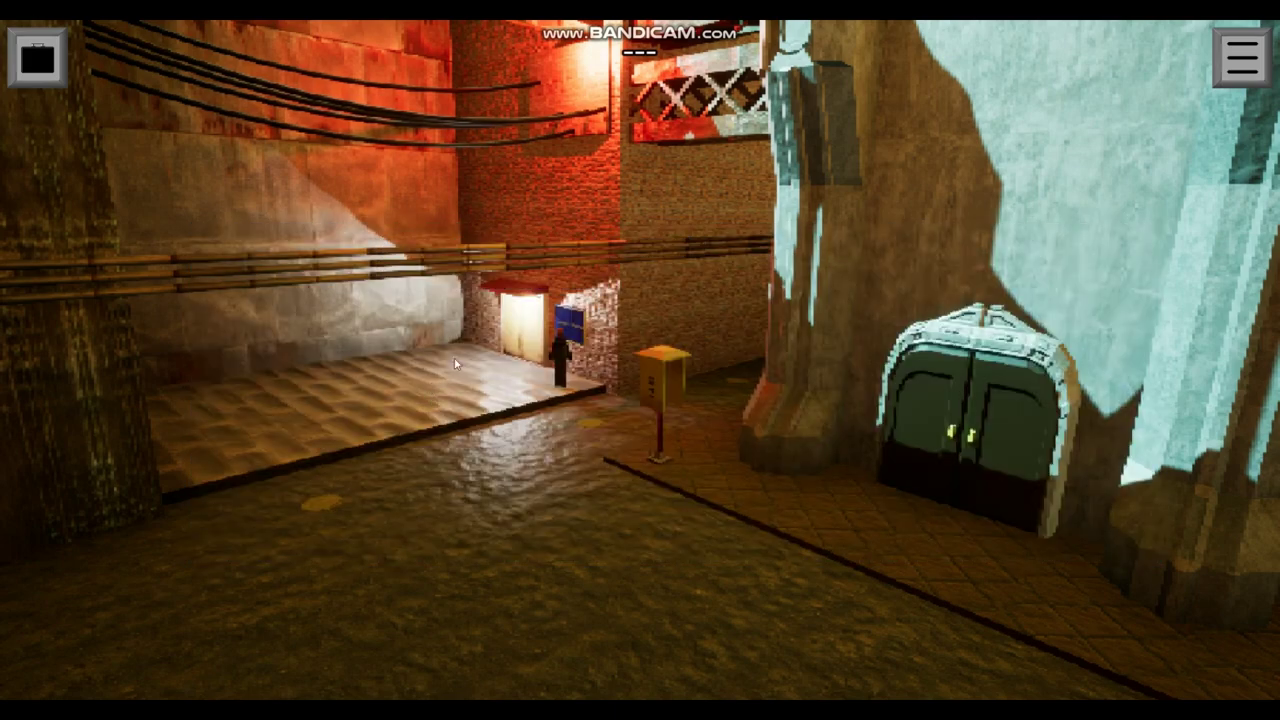
pyautogui.click(507, 402)
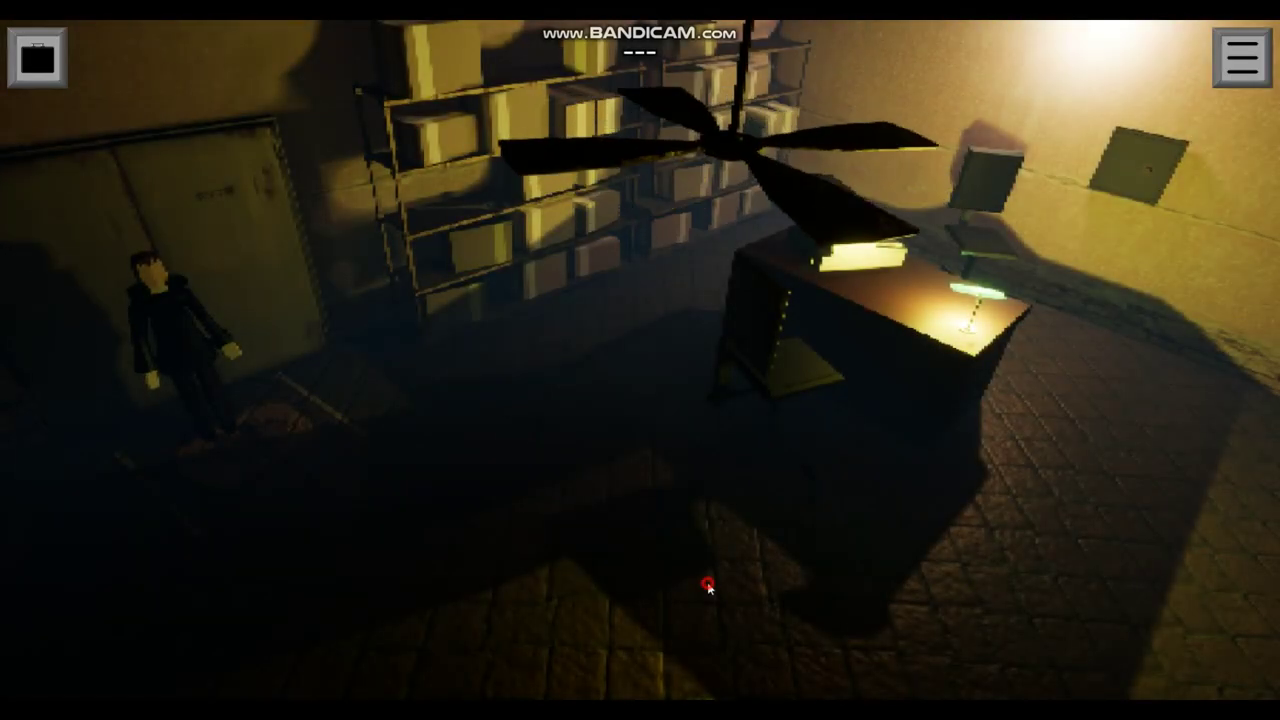
pyautogui.click(707, 586)
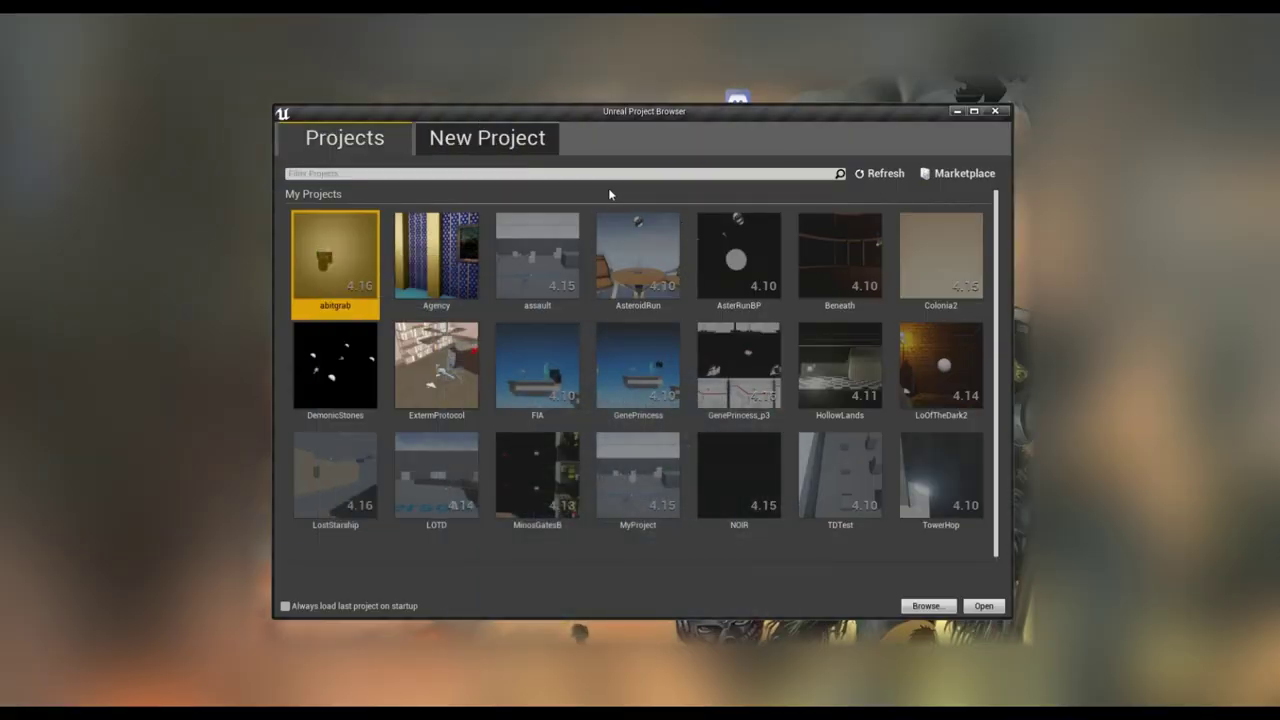
# Create Blank project 'example_01' with No Starter Content and Maximum Quality.
pyautogui.click(518, 134)
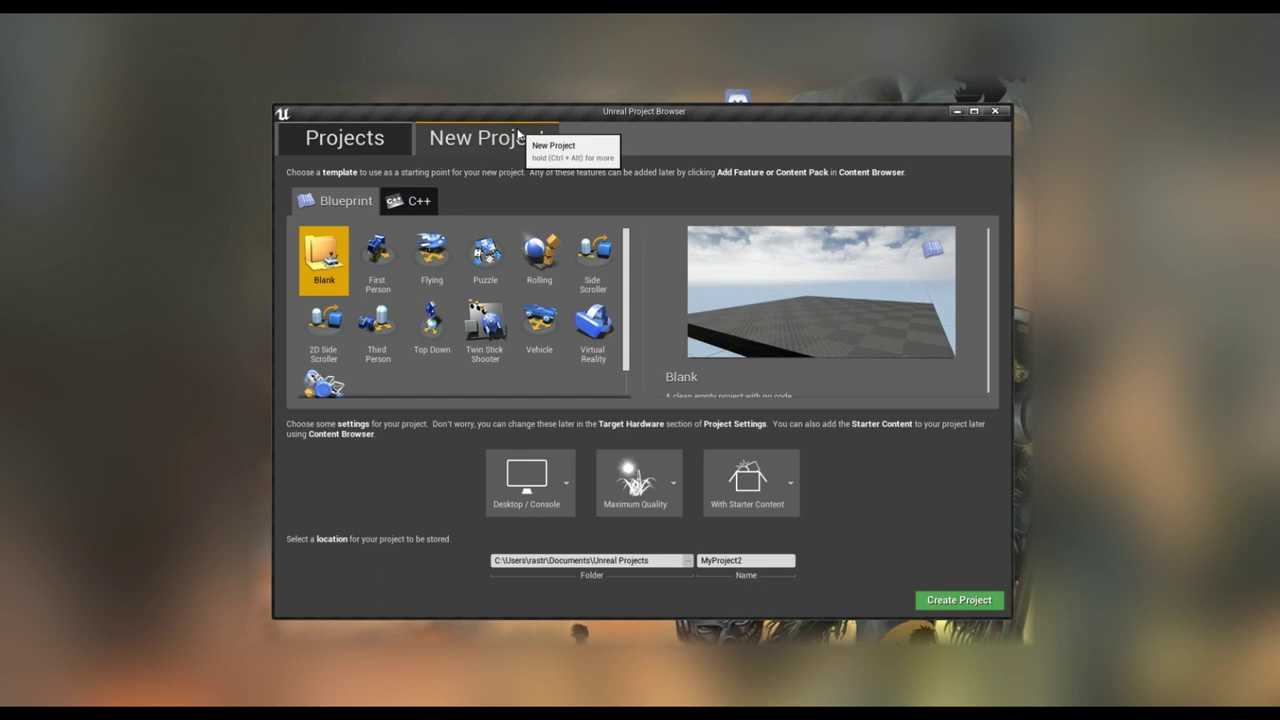
pyautogui.click(760, 561)
pyautogui.write('example_01')
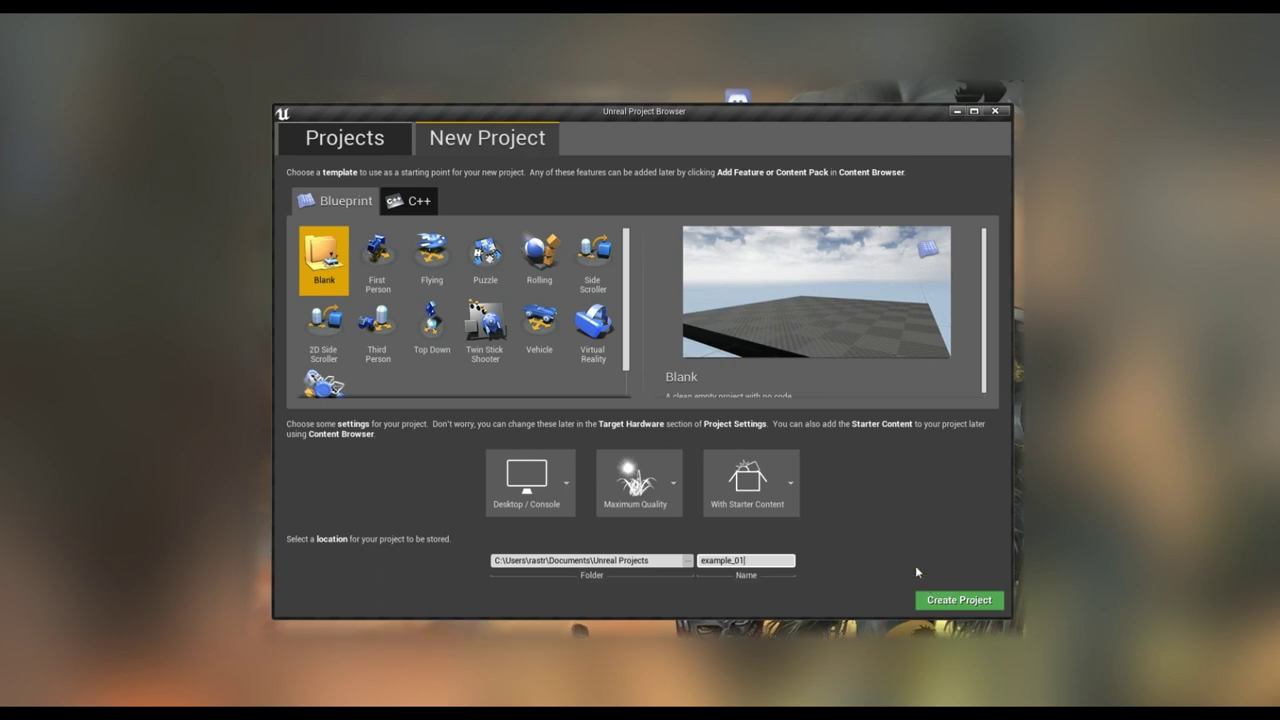
pyautogui.click(770, 487)
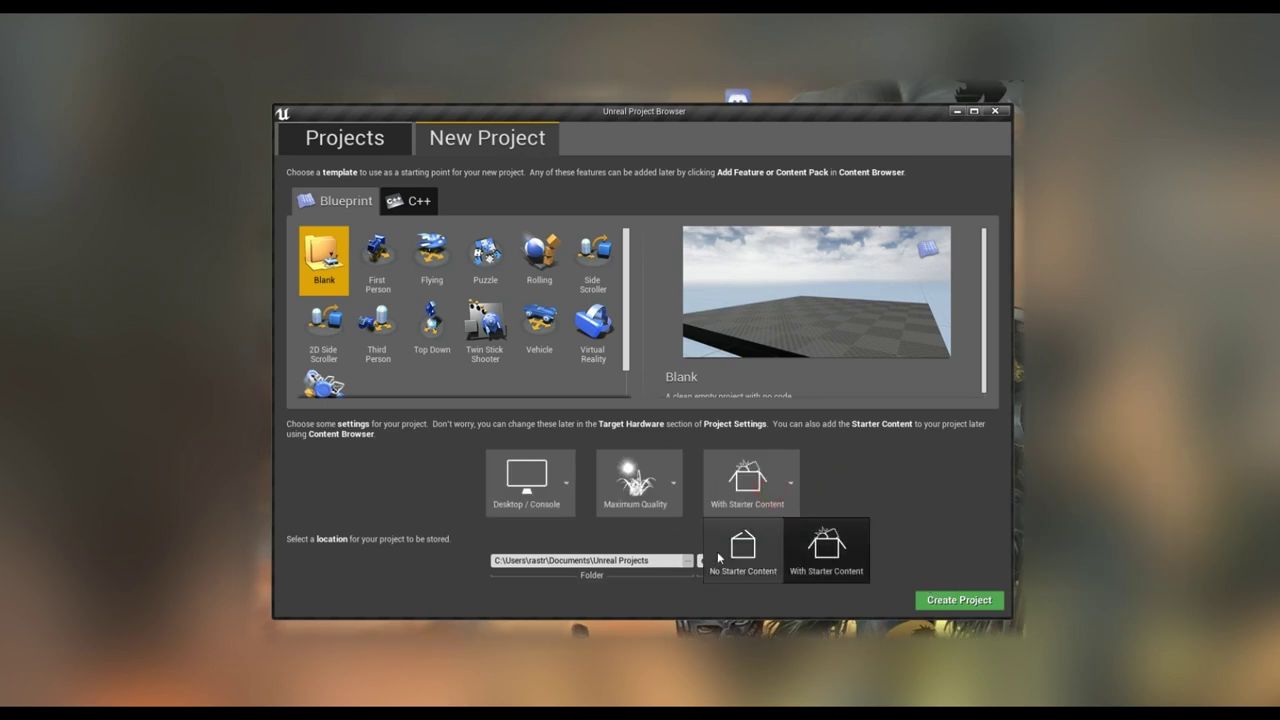
pyautogui.click(743, 555)
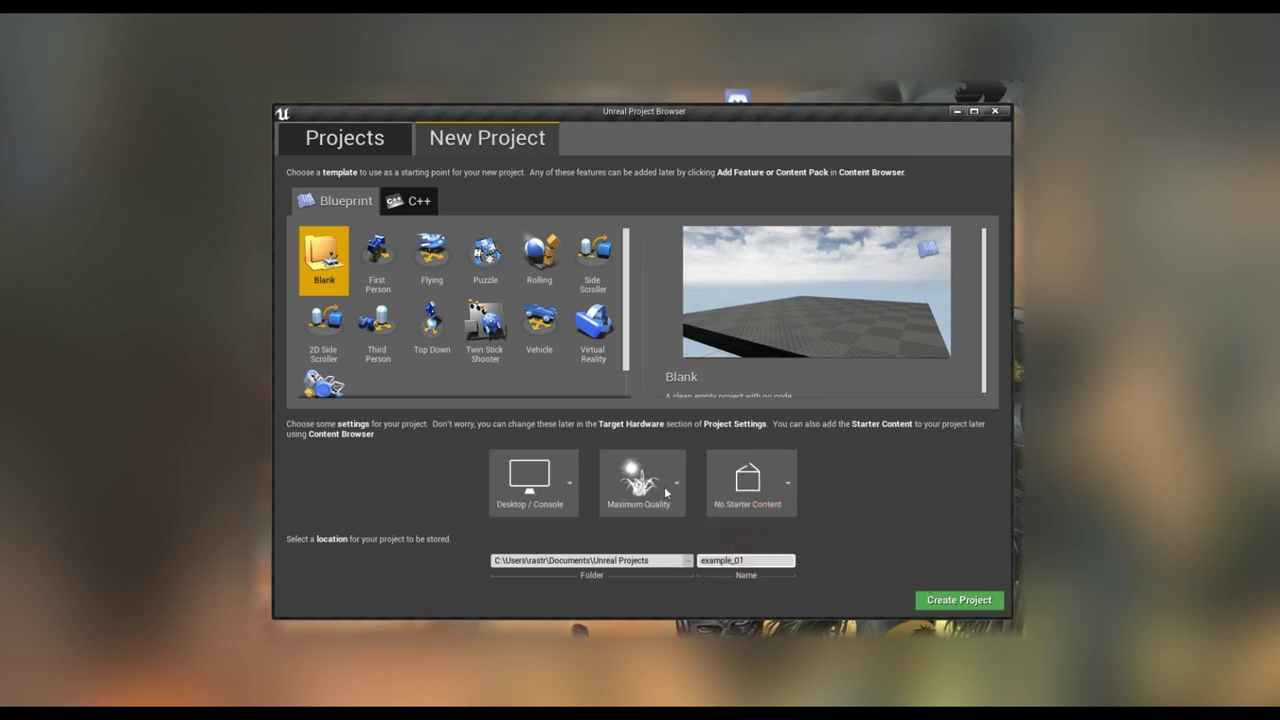
pyautogui.click(527, 480)
pyautogui.click(641, 478)
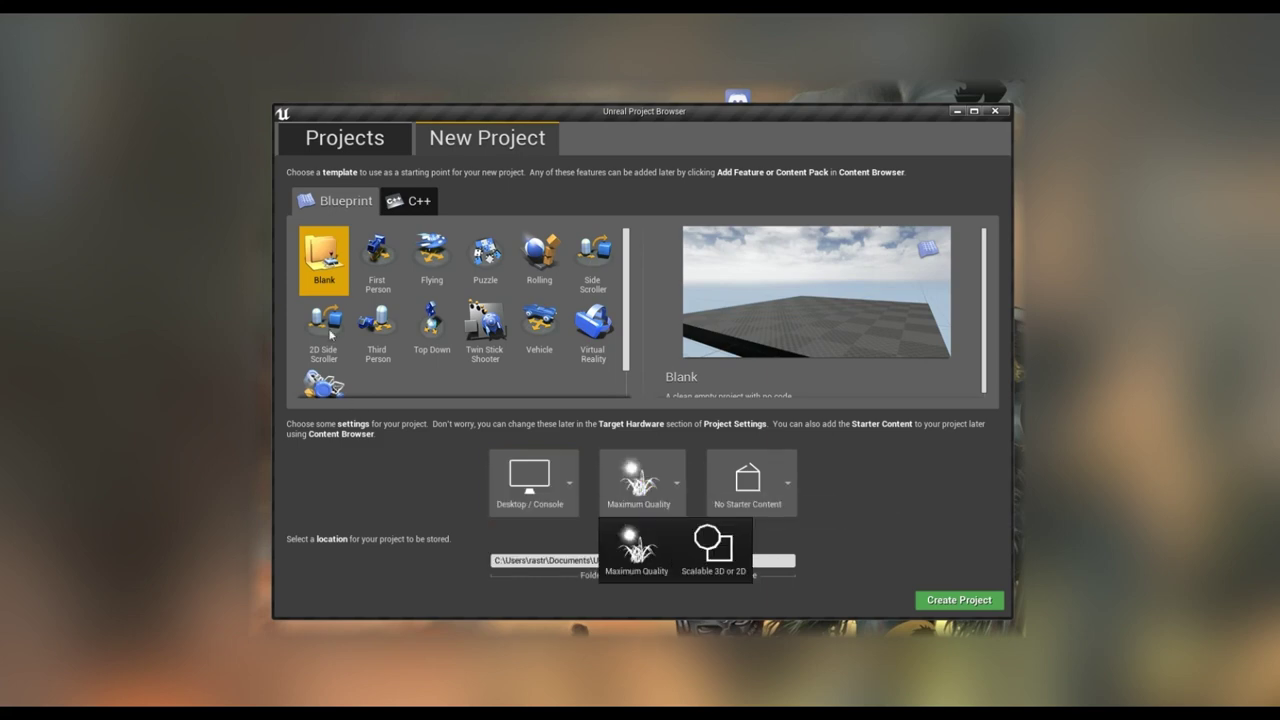
pyautogui.click(318, 256)
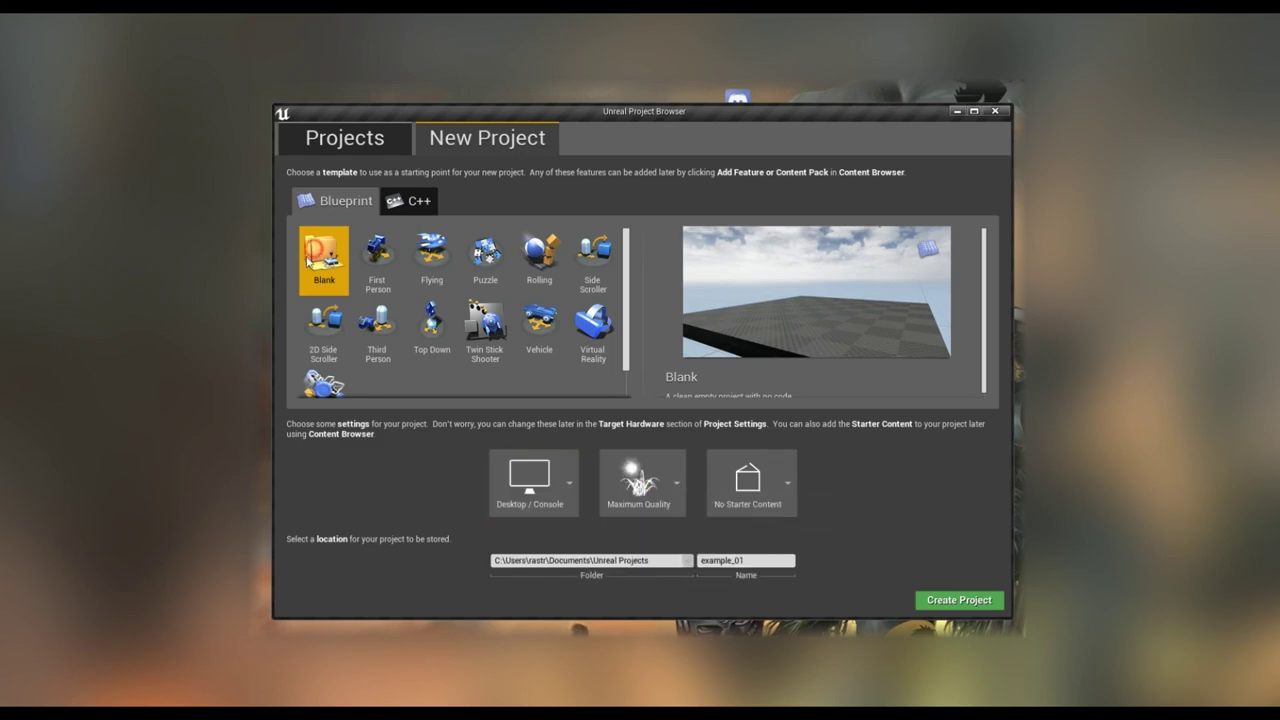
pyautogui.click(961, 600)
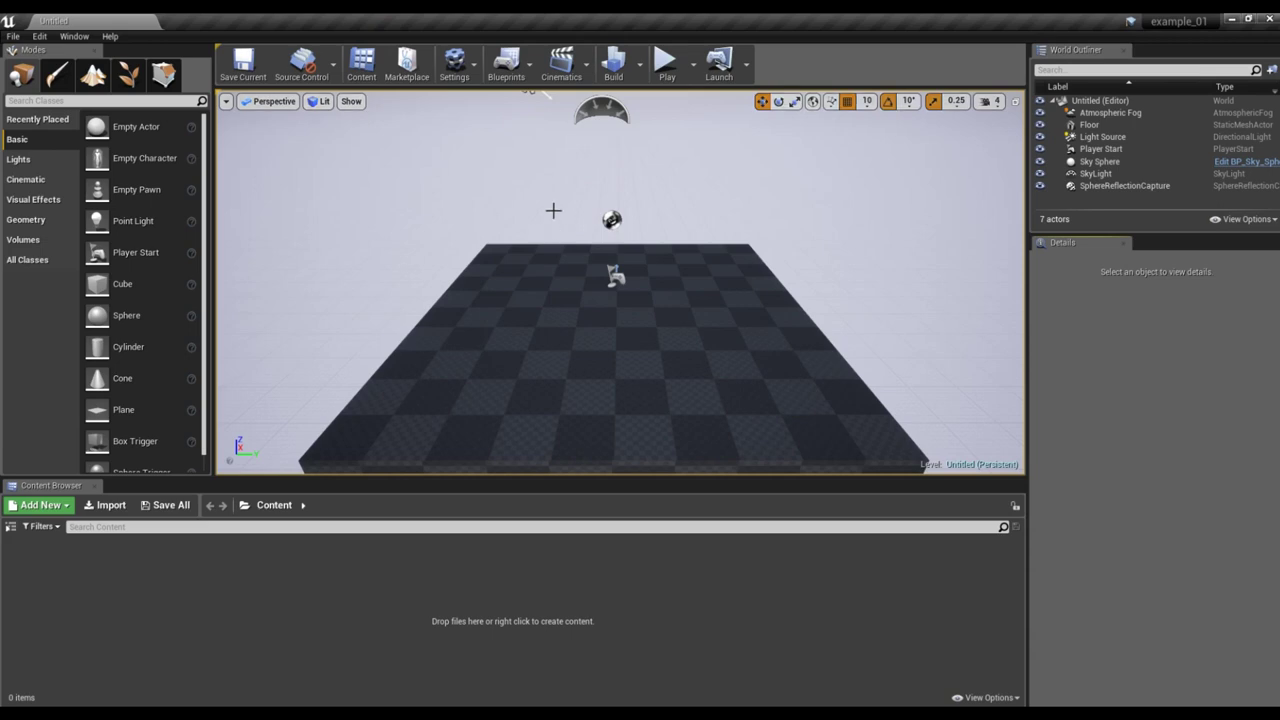
# Drag an Empty Character from the Basic list onto the level floor.
pyautogui.moveTo(323, 278); pyautogui.dragTo(347, 204, button='right')
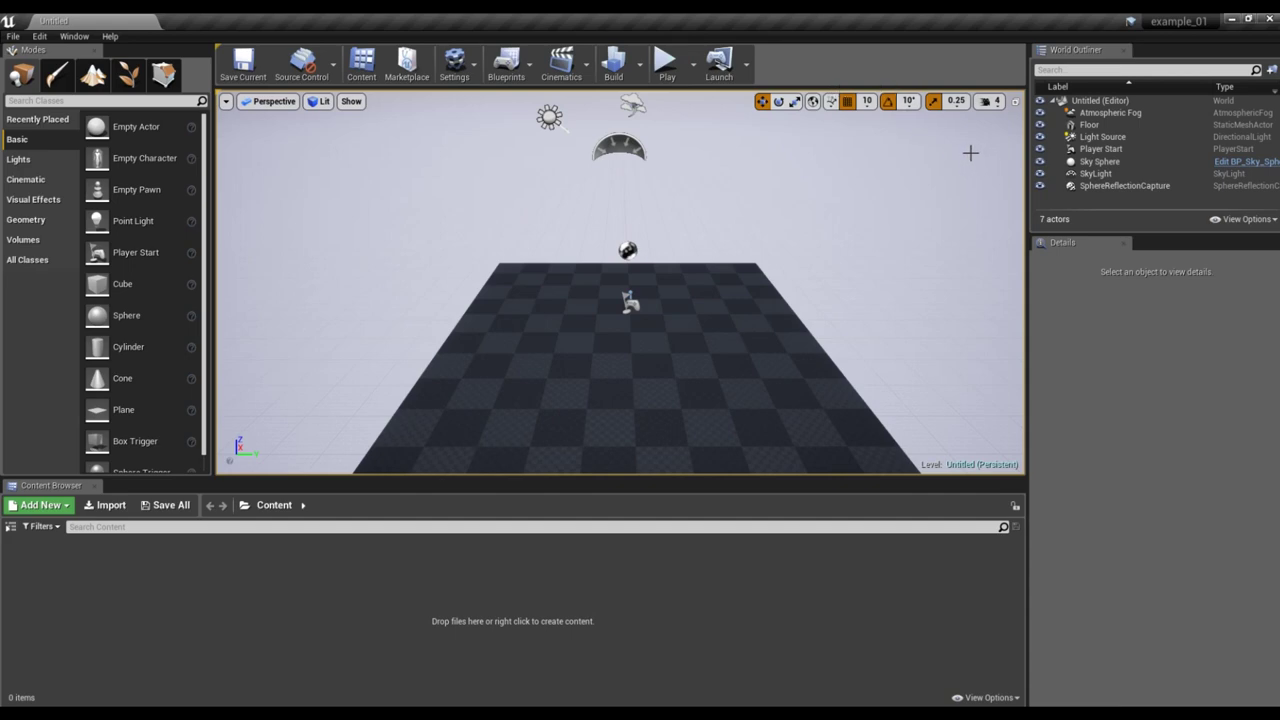
pyautogui.moveTo(704, 250); pyautogui.dragTo(649, 243, button='middle')
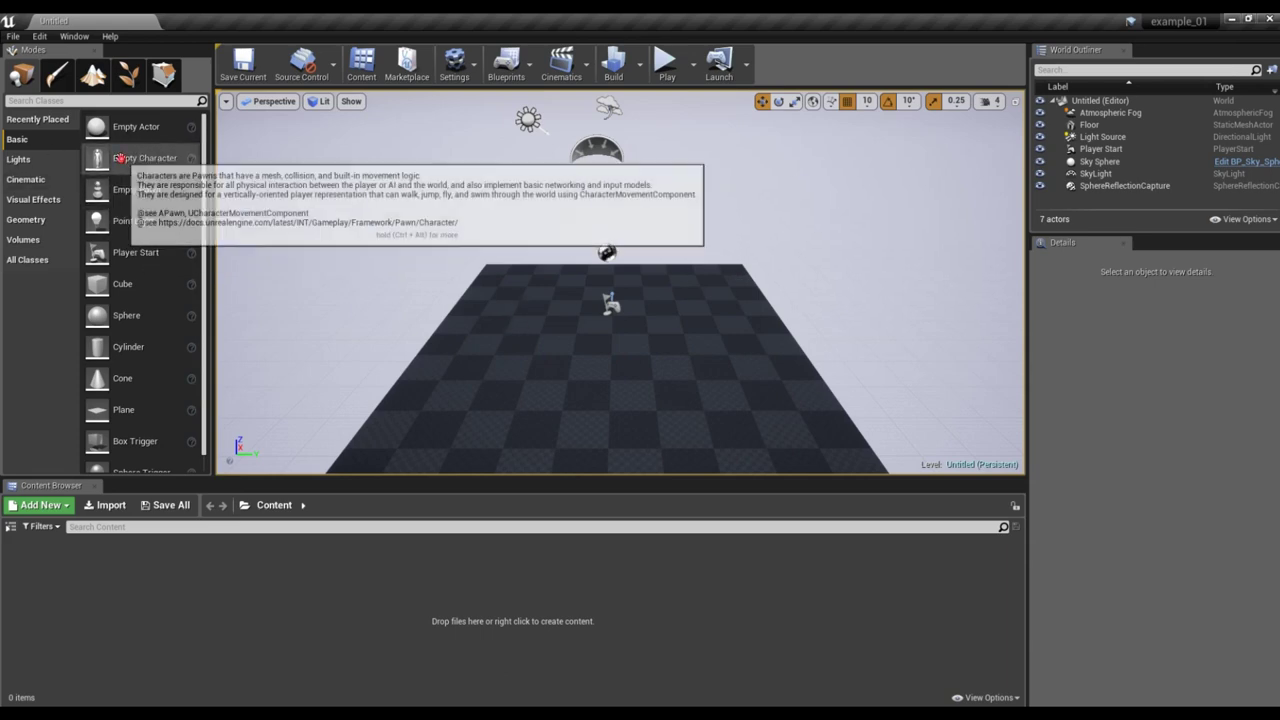
pyautogui.moveTo(119, 158); pyautogui.dragTo(564, 322)
pyautogui.moveTo(545, 408); pyautogui.dragTo(565, 320)
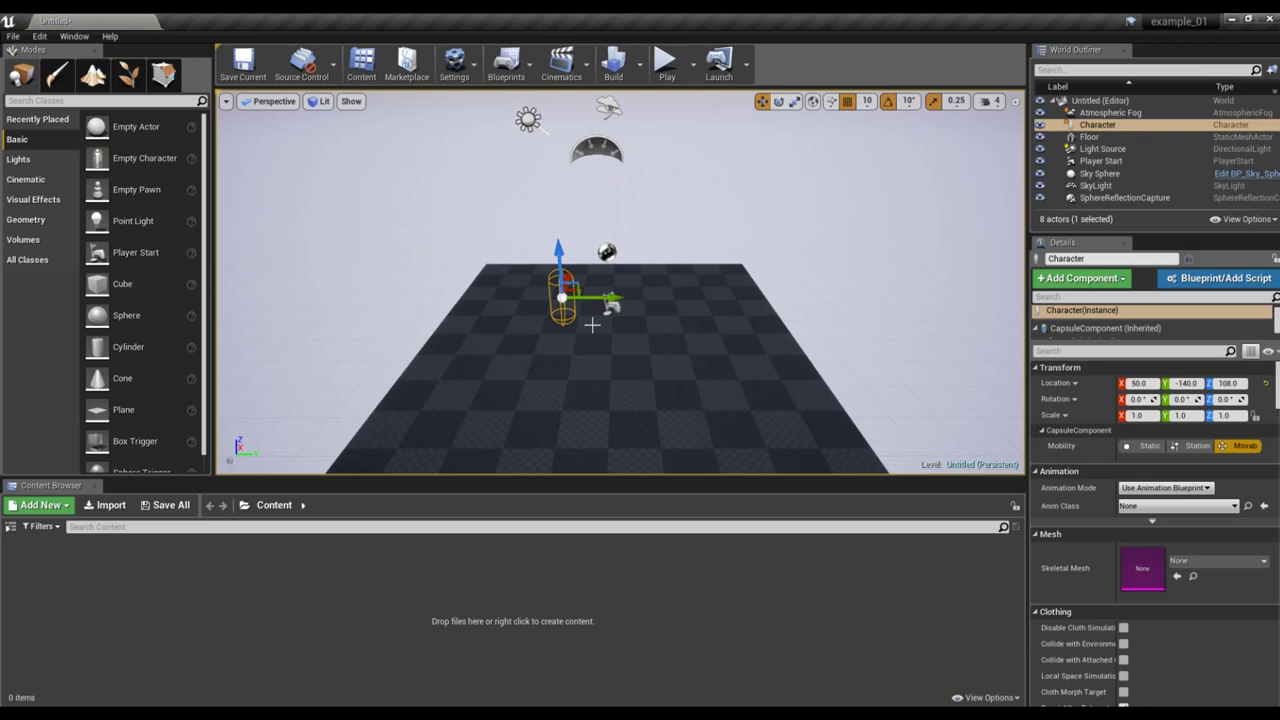
# Add a Cube to the floor, then select Floor, Character, SphereReflectionCapture and SkyLight in turn.
pyautogui.moveTo(122, 284); pyautogui.dragTo(505, 365)
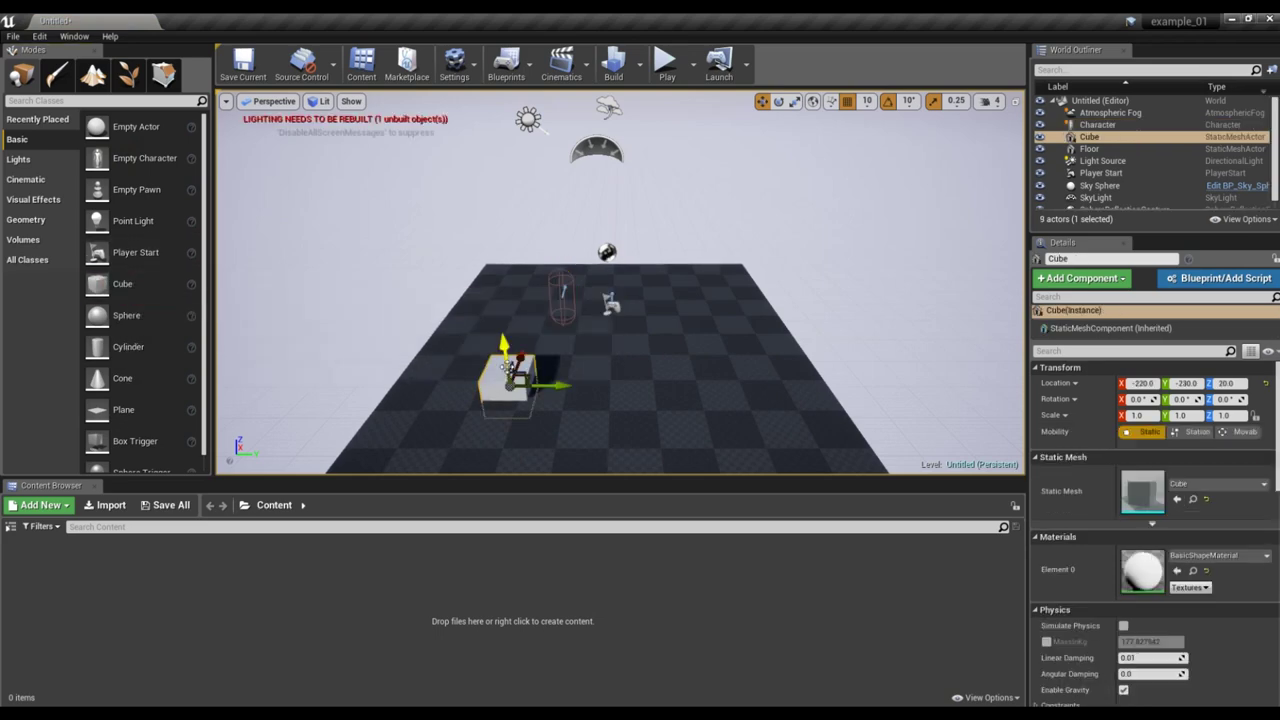
pyautogui.moveTo(492, 300); pyautogui.dragTo(493, 294)
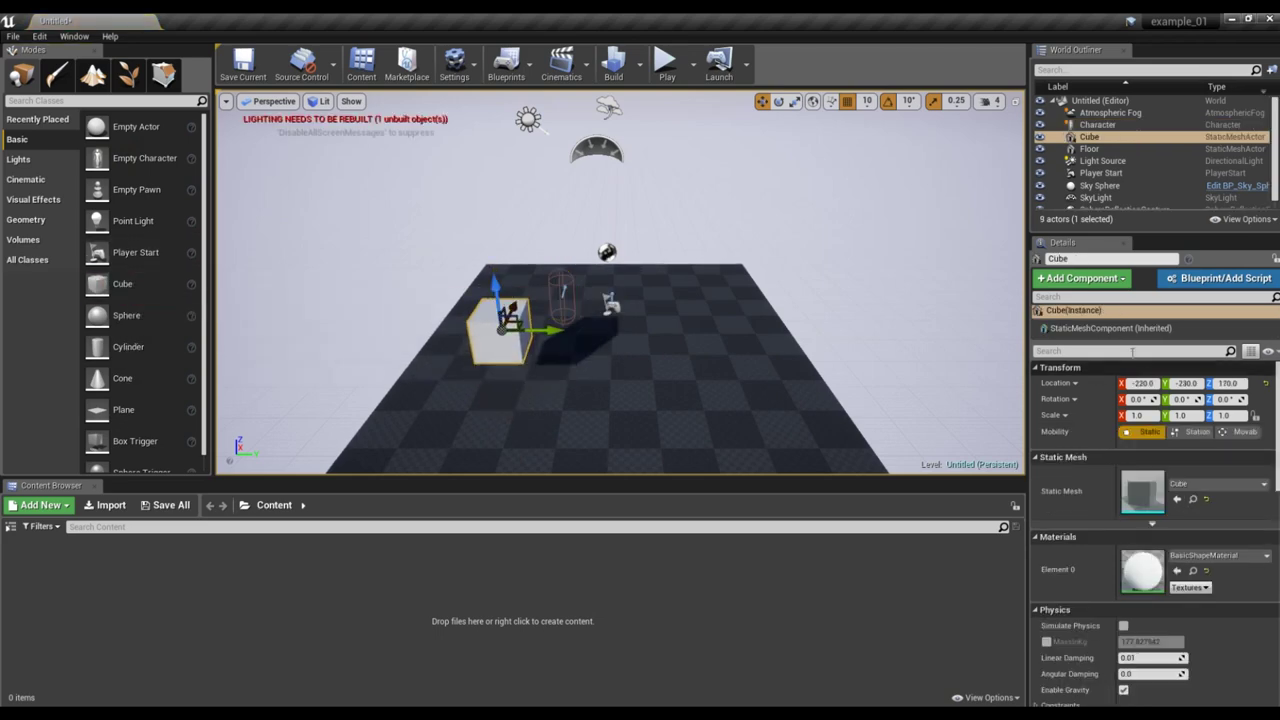
pyautogui.click(562, 290)
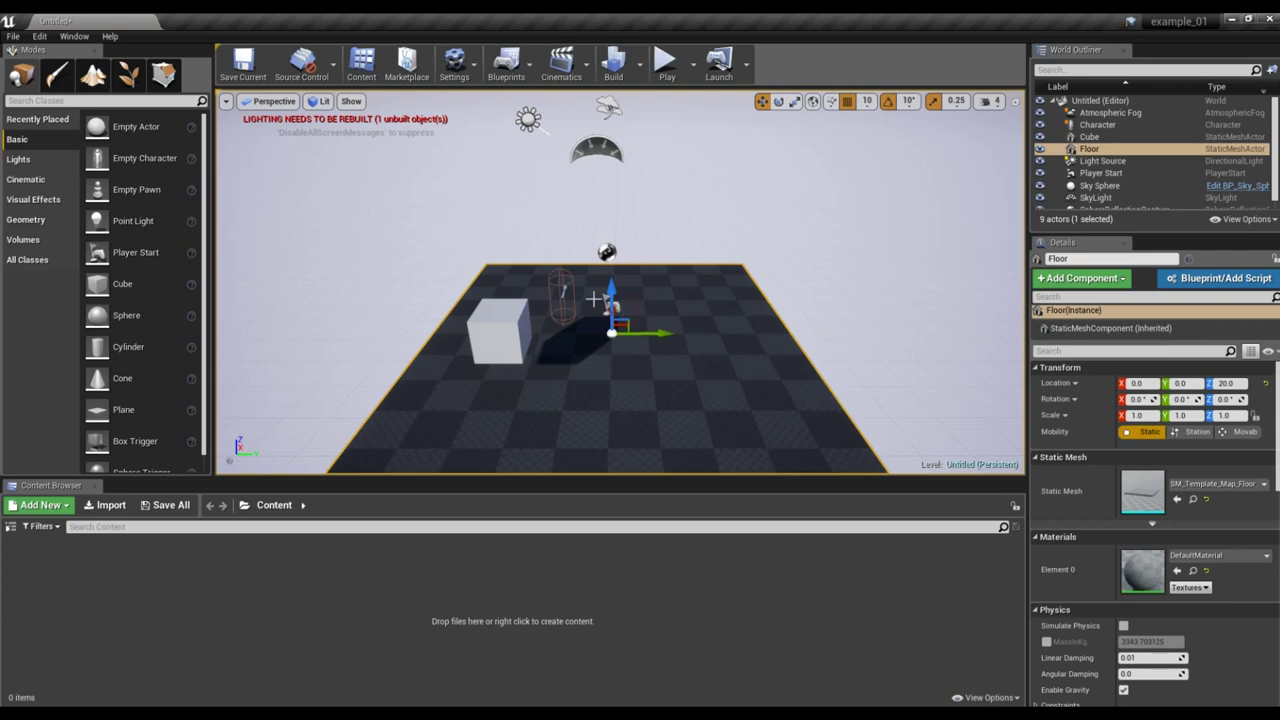
pyautogui.click(562, 287)
pyautogui.click(607, 252)
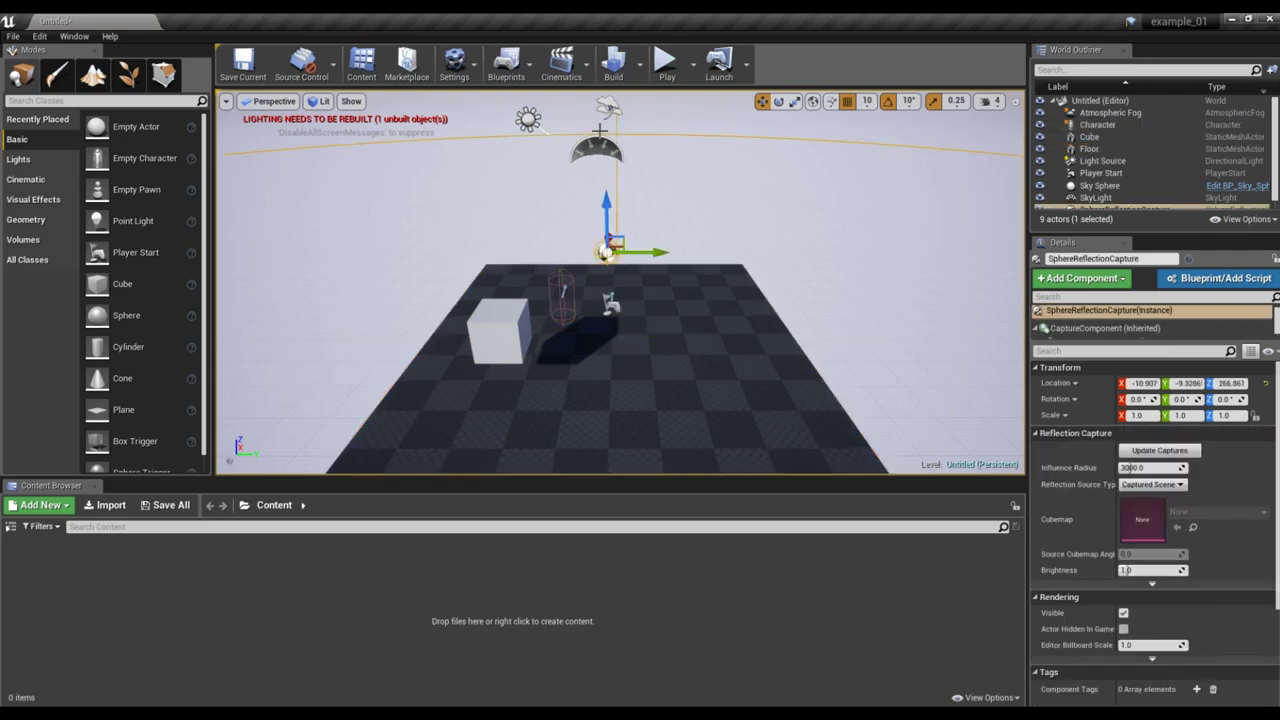
pyautogui.click(597, 150)
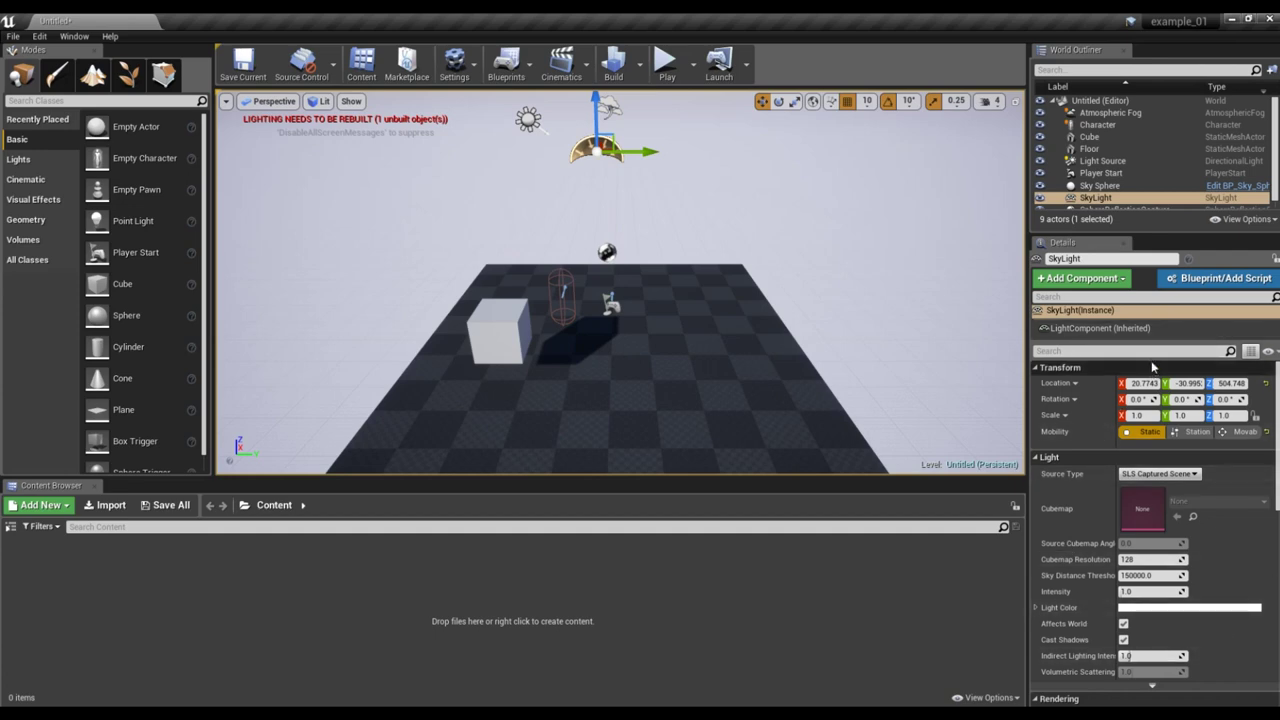
# Enlarge the component list, inspect the SkyLight's LightComponent, and reselect the Character.
pyautogui.moveTo(1145, 342); pyautogui.dragTo(1140, 436)
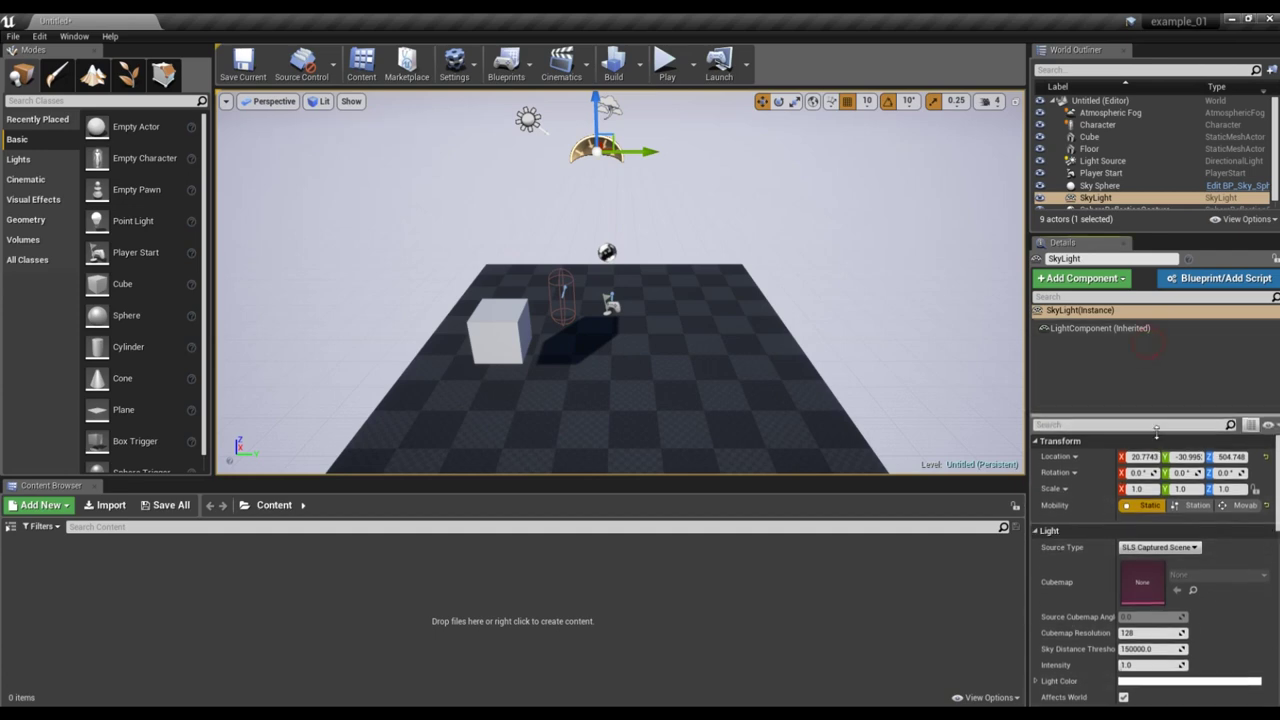
pyautogui.click(1071, 330)
pyautogui.click(562, 294)
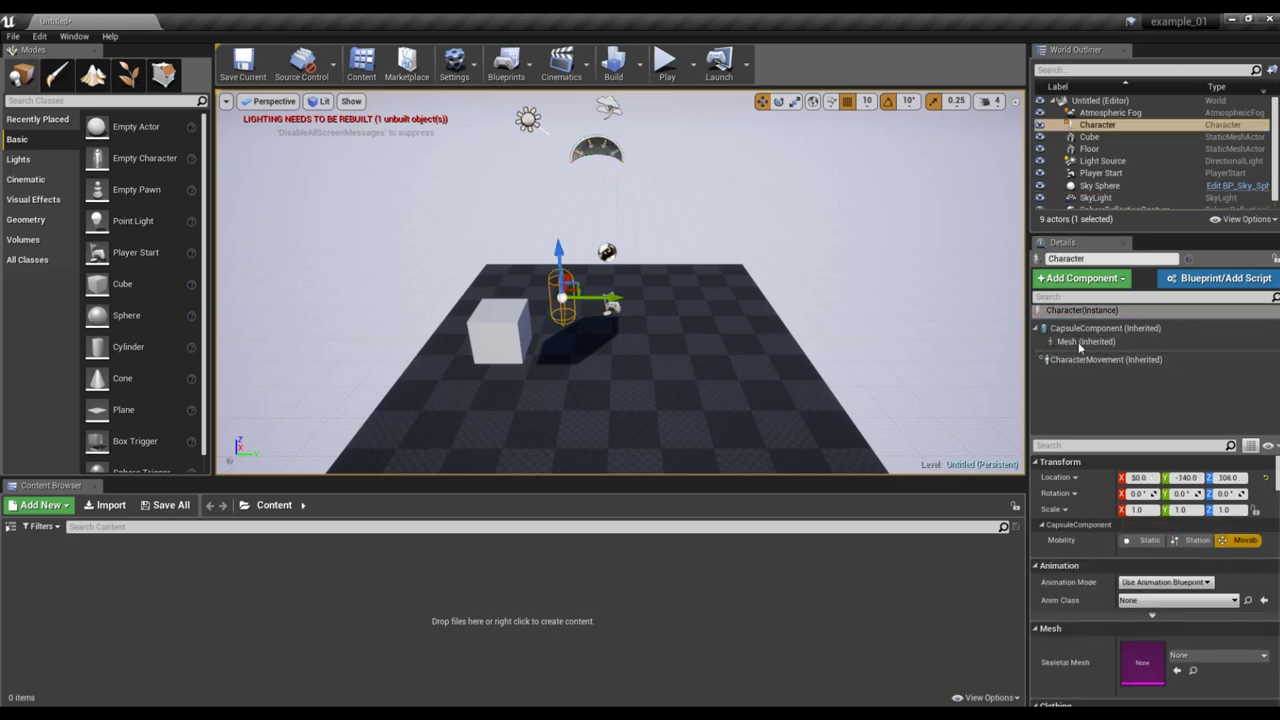
# Inspect the Character's CapsuleComponent, Mesh and CharacterMovement components in Details.
pyautogui.click(1100, 332)
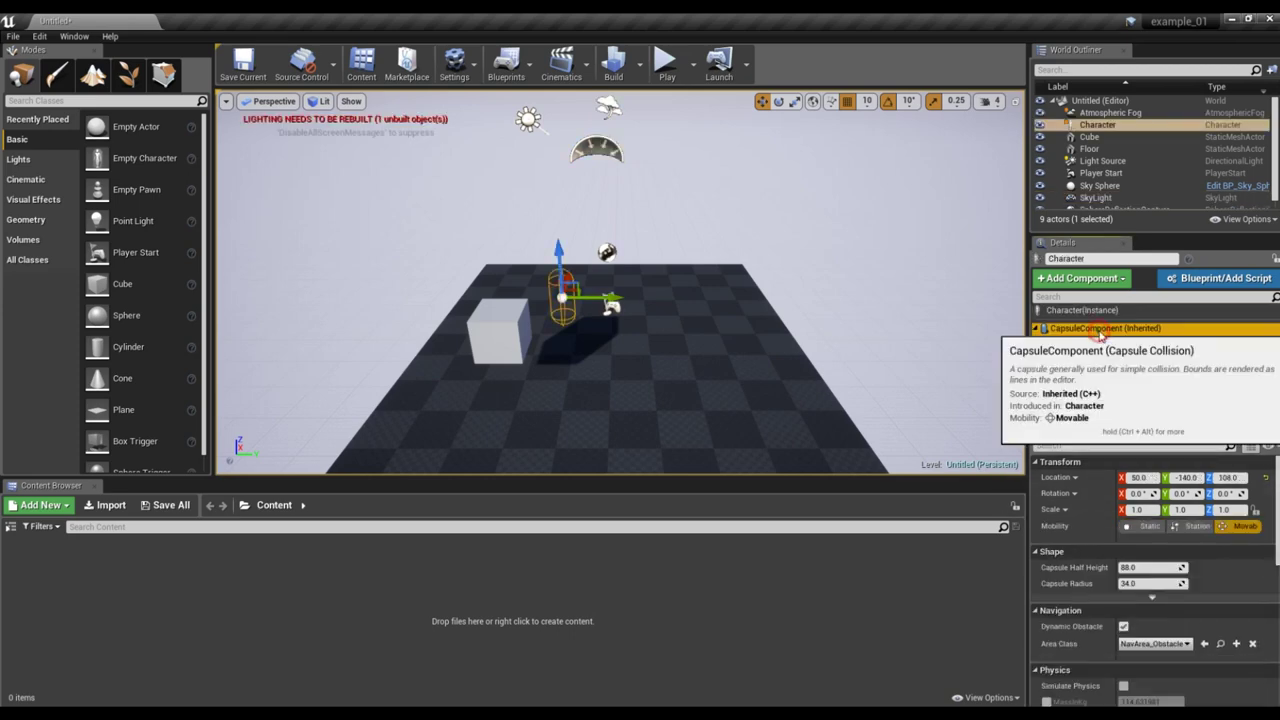
pyautogui.click(1090, 342)
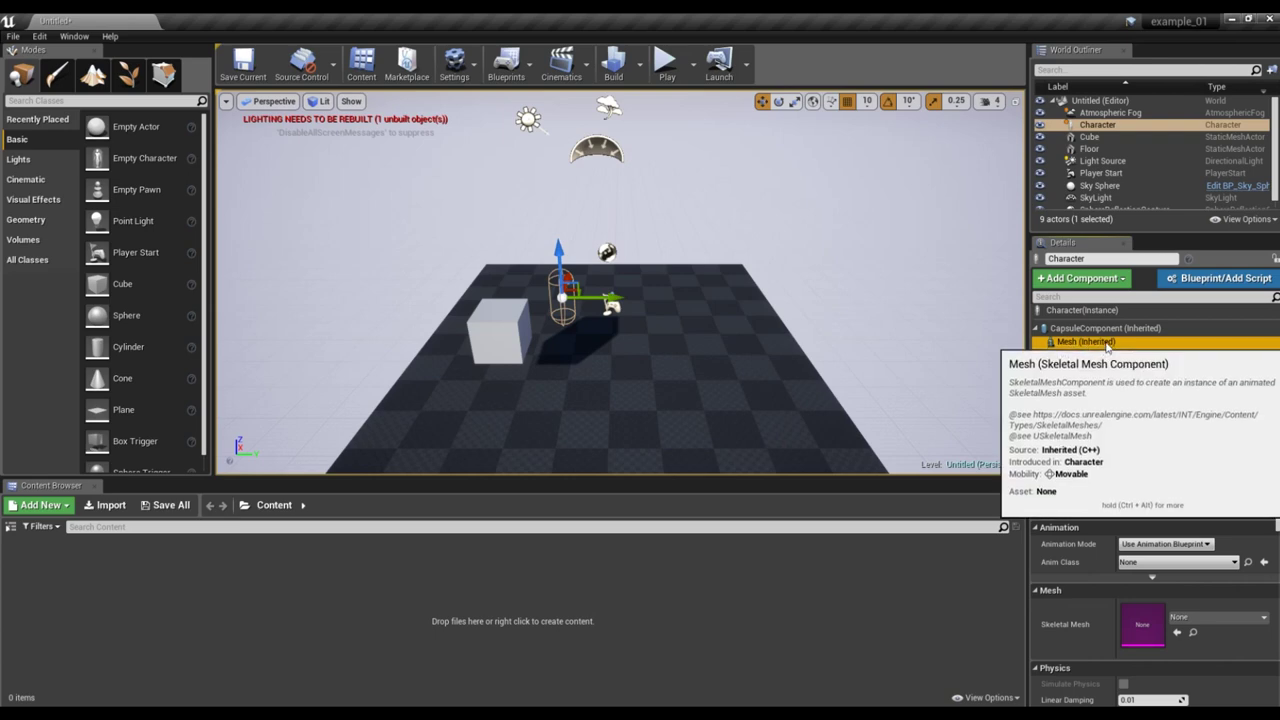
pyautogui.click(1052, 362)
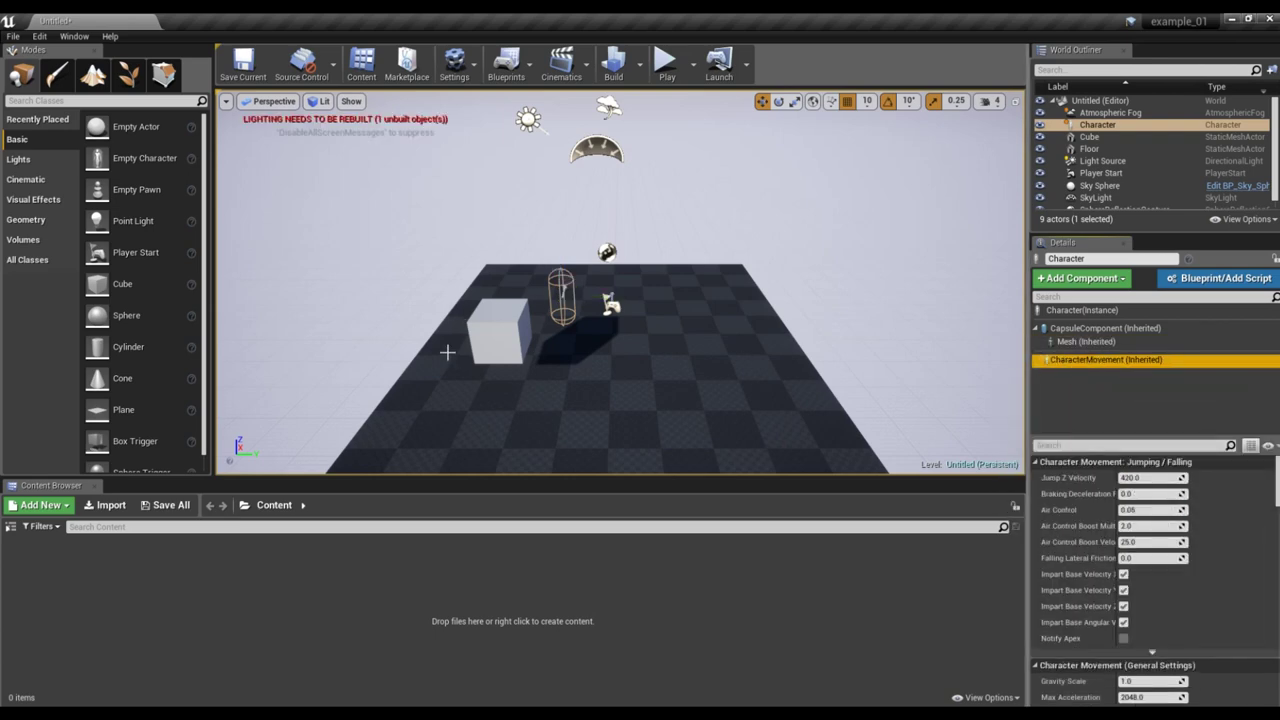
pyautogui.click(1090, 328)
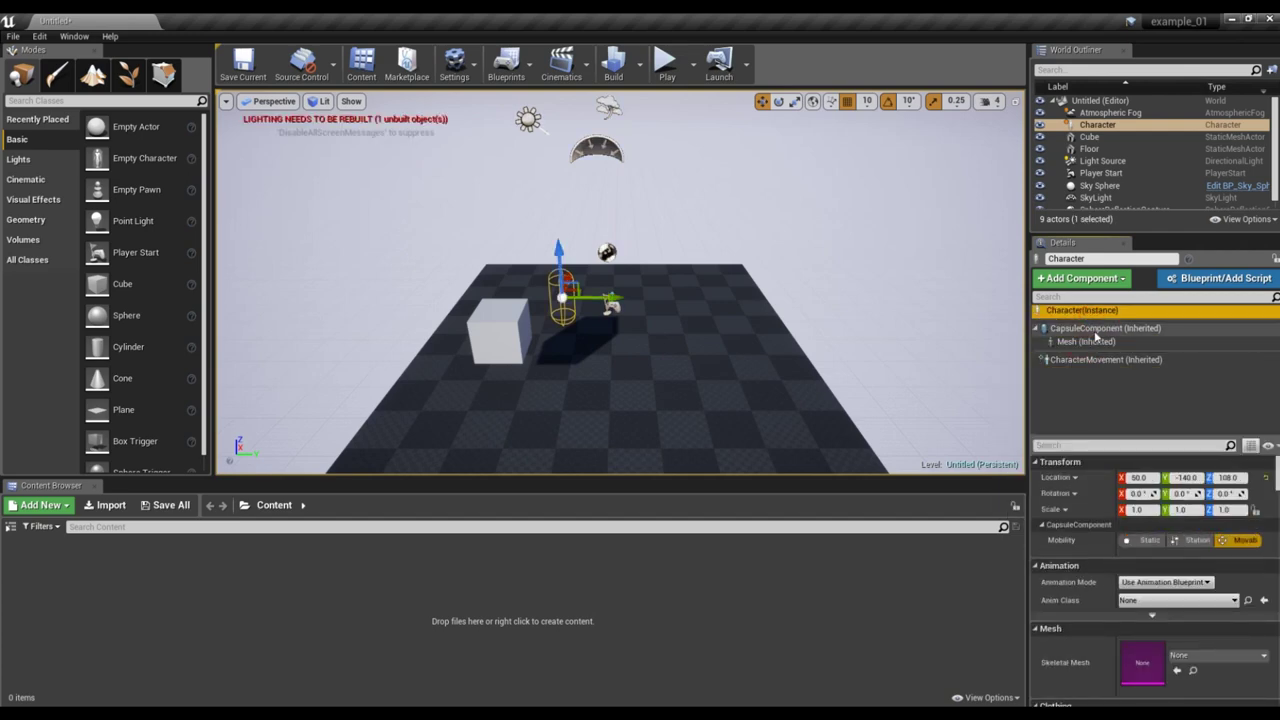
pyautogui.click(1105, 359)
# Step through the components with arrow keys, then select Player Start and SphereReflectionCapture.
pyautogui.press('Up')
pyautogui.press('Up')
pyautogui.press('Down')
pyautogui.press('Up')
pyautogui.press('Down')
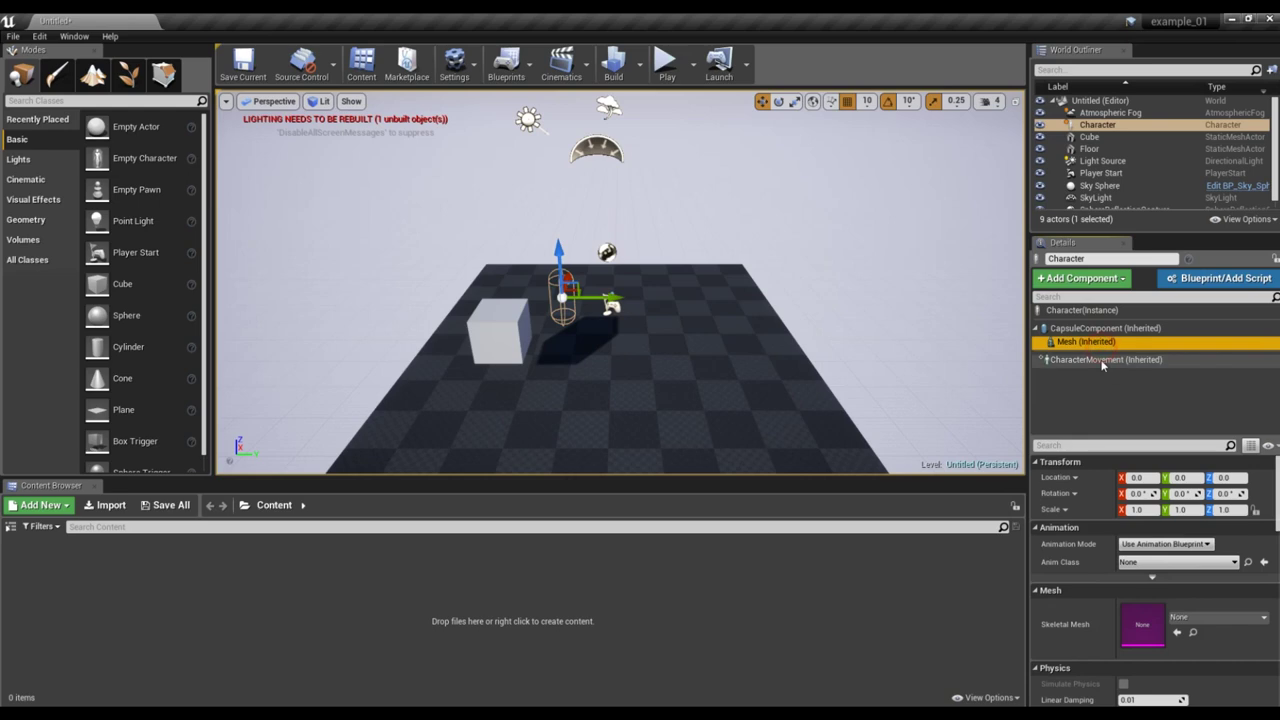
pyautogui.press('Down')
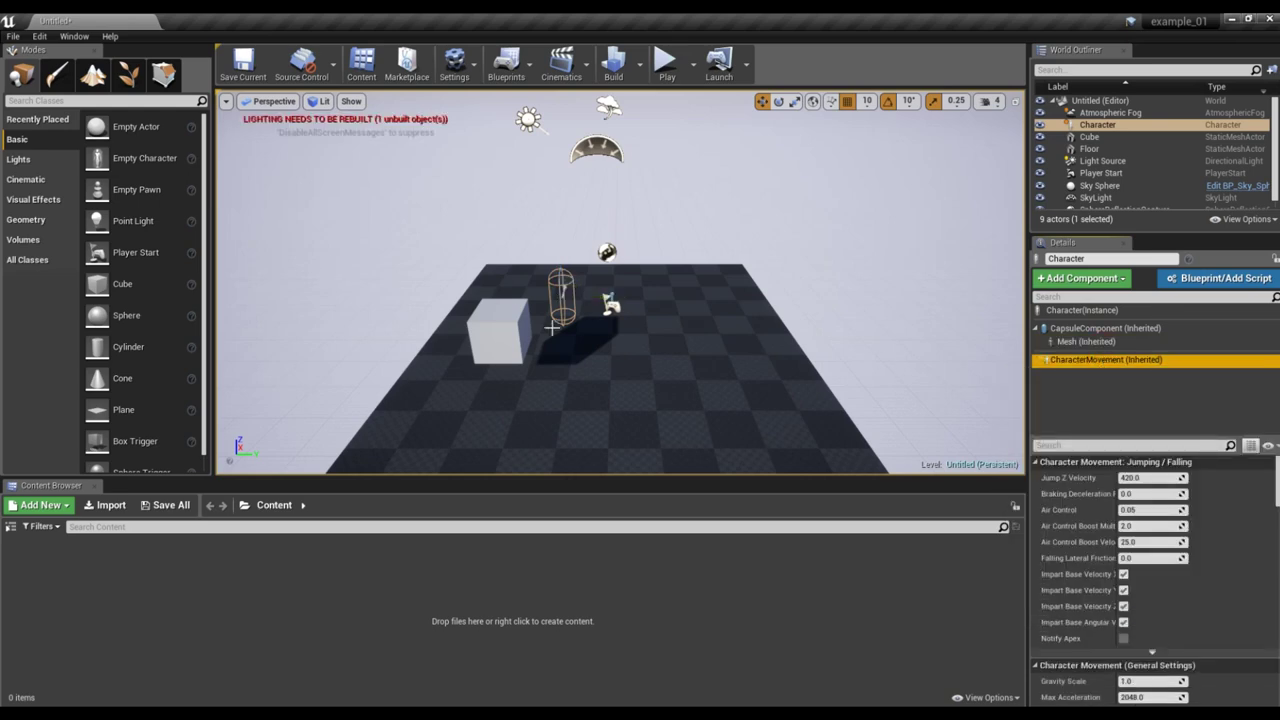
pyautogui.click(609, 310)
pyautogui.click(607, 251)
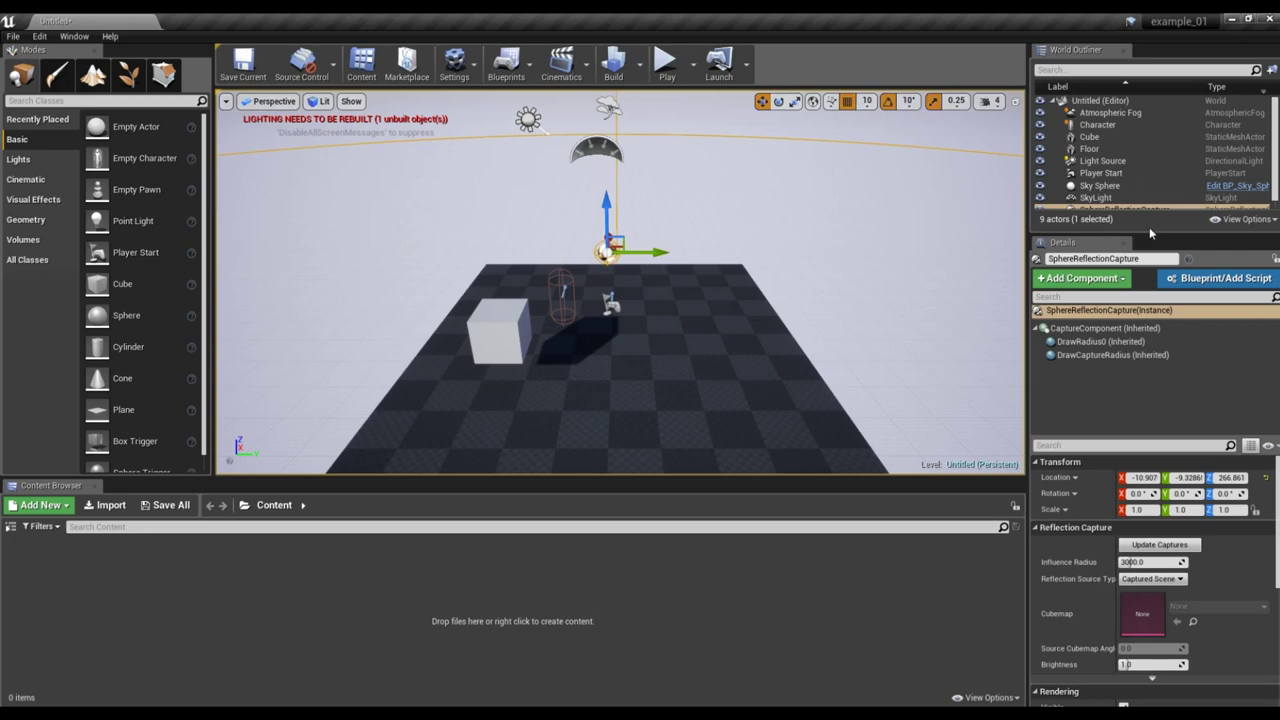
# Enlarge the World Outliner and sort the actors by type, then by label ascending.
pyautogui.moveTo(1149, 230); pyautogui.dragTo(1149, 421)
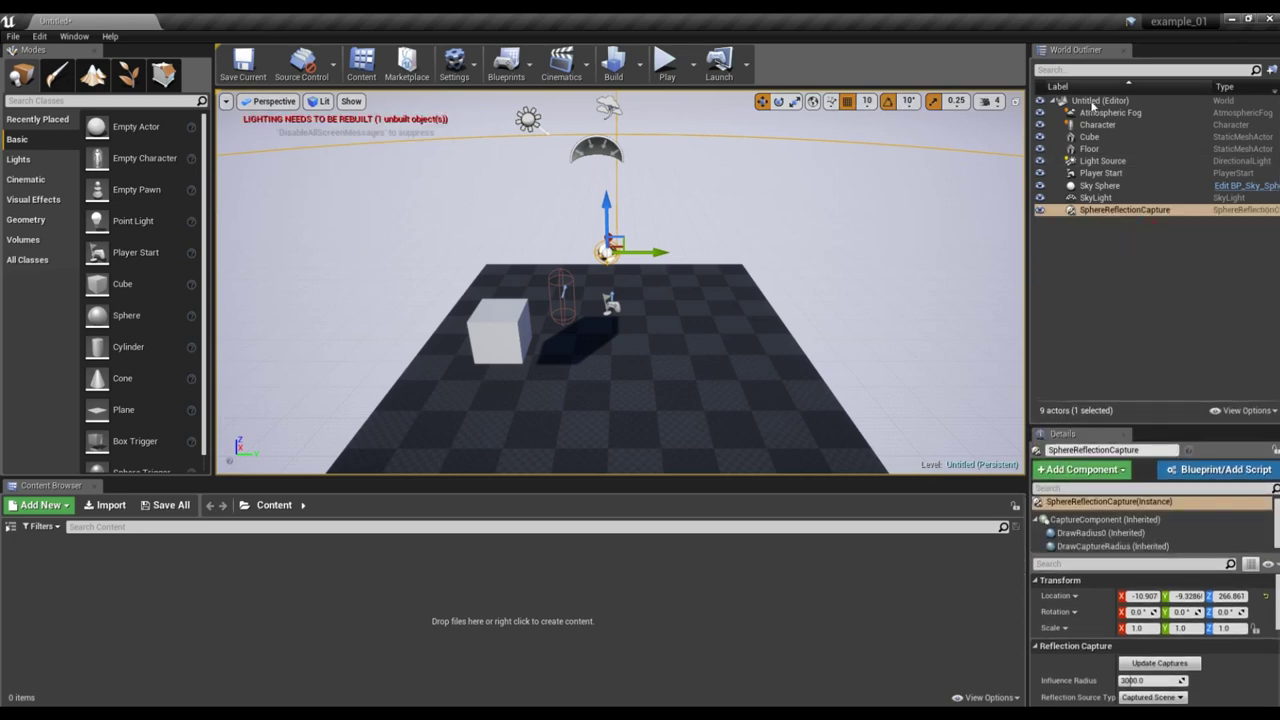
pyautogui.click(1100, 125)
pyautogui.click(1108, 148)
pyautogui.click(1124, 209)
pyautogui.click(1122, 87)
pyautogui.click(1122, 88)
pyautogui.click(1230, 87)
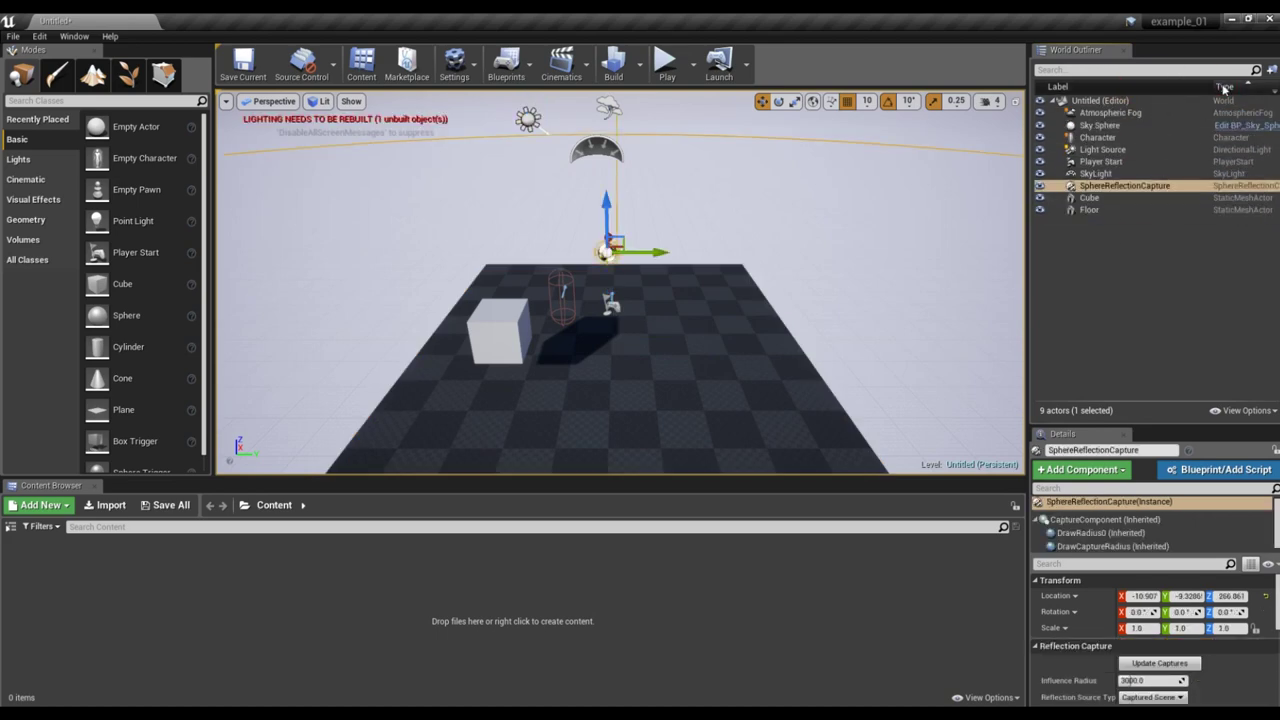
pyautogui.click(1124, 87)
# Create a new Outliner folder named '111'.
pyautogui.rightClick(1105, 308)
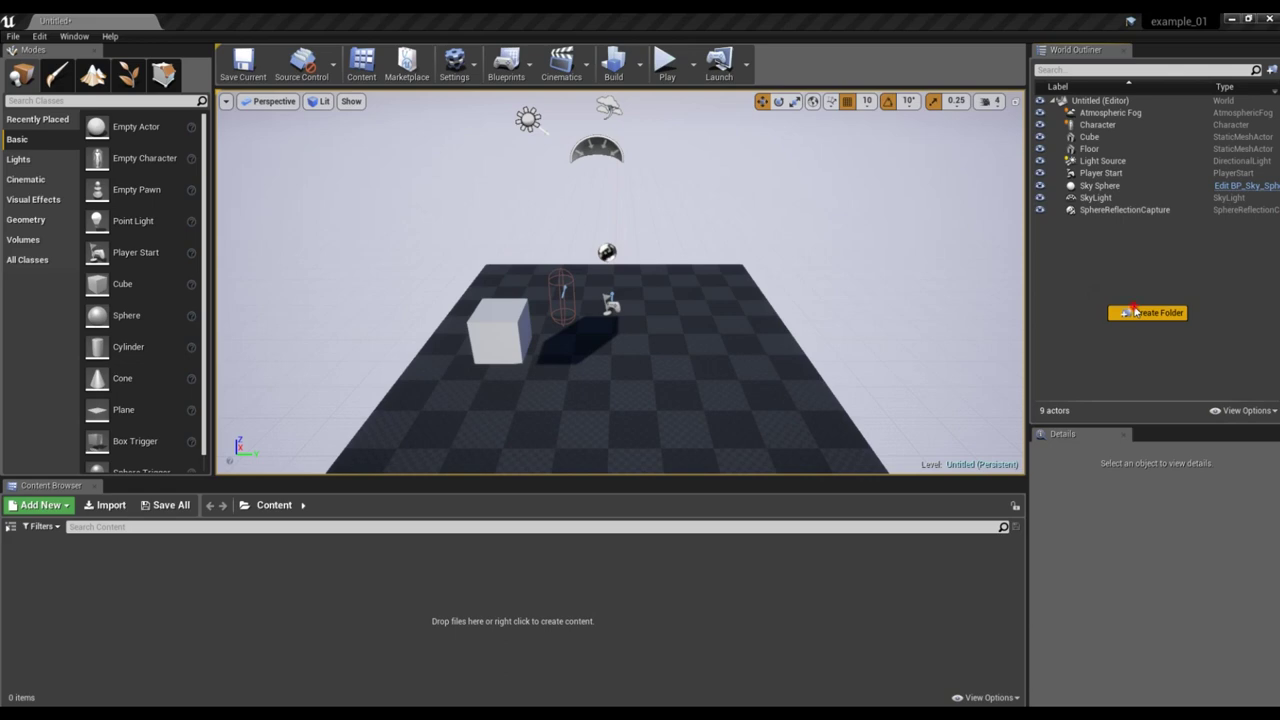
pyautogui.click(1134, 312)
pyautogui.write('111')
pyautogui.click(1146, 298)
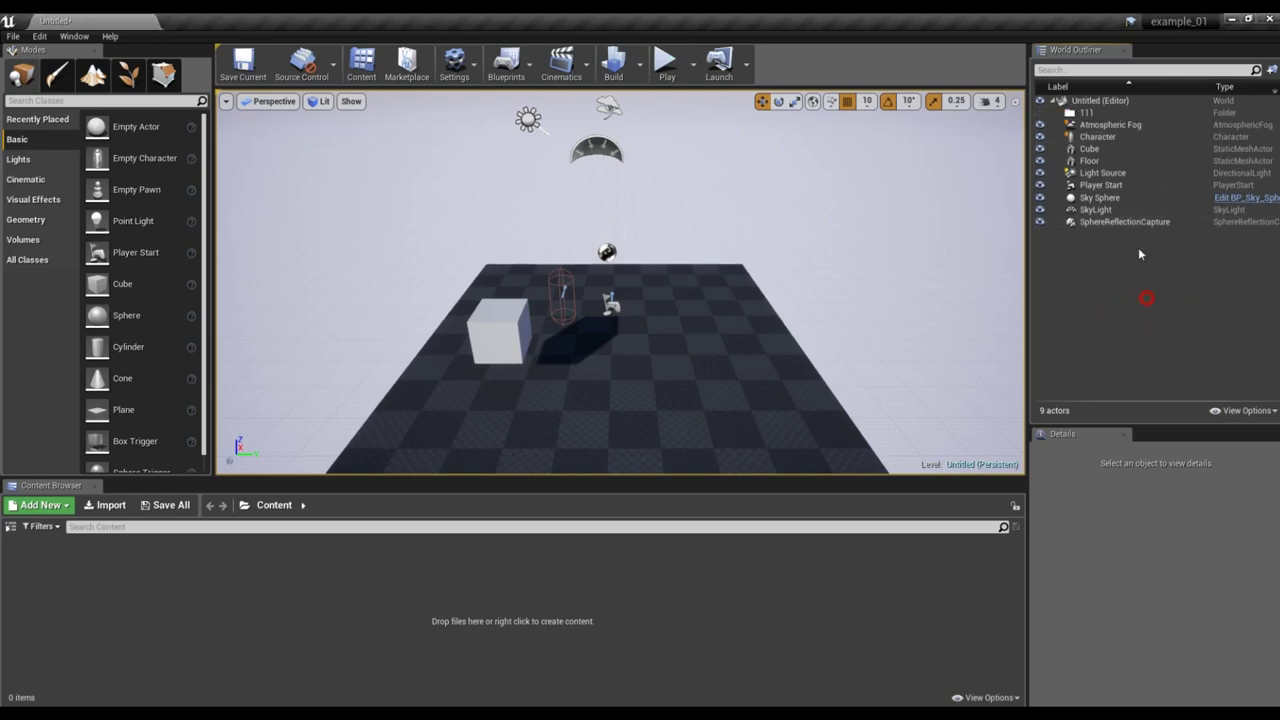
# Move Floor, Light Source and Player Start into folder 111 and toggle it open and closed.
pyautogui.click(1089, 160)
pyautogui.keyDown('shift'); pyautogui.click(1100, 185); pyautogui.keyUp('shift')
pyautogui.moveTo(1100, 185); pyautogui.dragTo(1089, 114)
pyautogui.click(1085, 112)
pyautogui.click(1064, 113)
pyautogui.doubleClick(1066, 115)
pyautogui.click(1066, 115)
pyautogui.doubleClick(1067, 114)
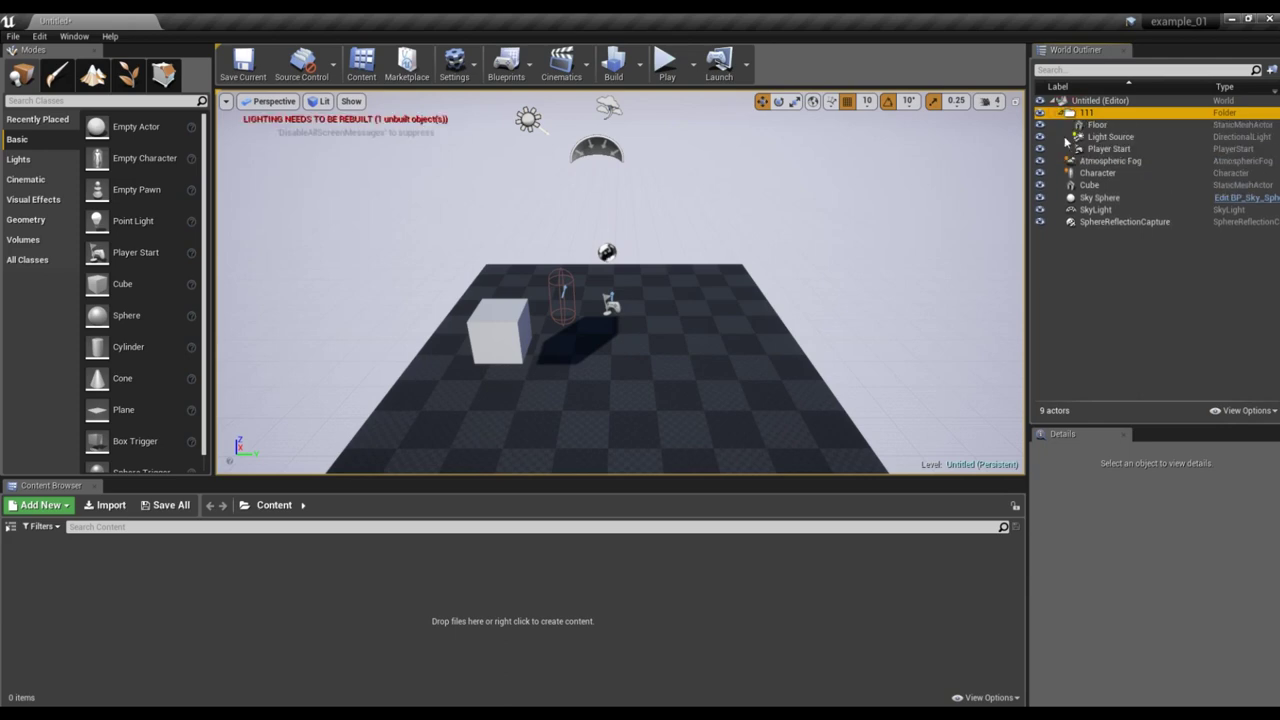
# Move the three actors back out of folder 111 and delete the folder.
pyautogui.click(1107, 125)
pyautogui.keyDown('shift'); pyautogui.click(1108, 148); pyautogui.keyUp('shift')
pyautogui.moveTo(1108, 148); pyautogui.dragTo(1106, 259)
pyautogui.click(1087, 113)
pyautogui.rightClick(1087, 113)
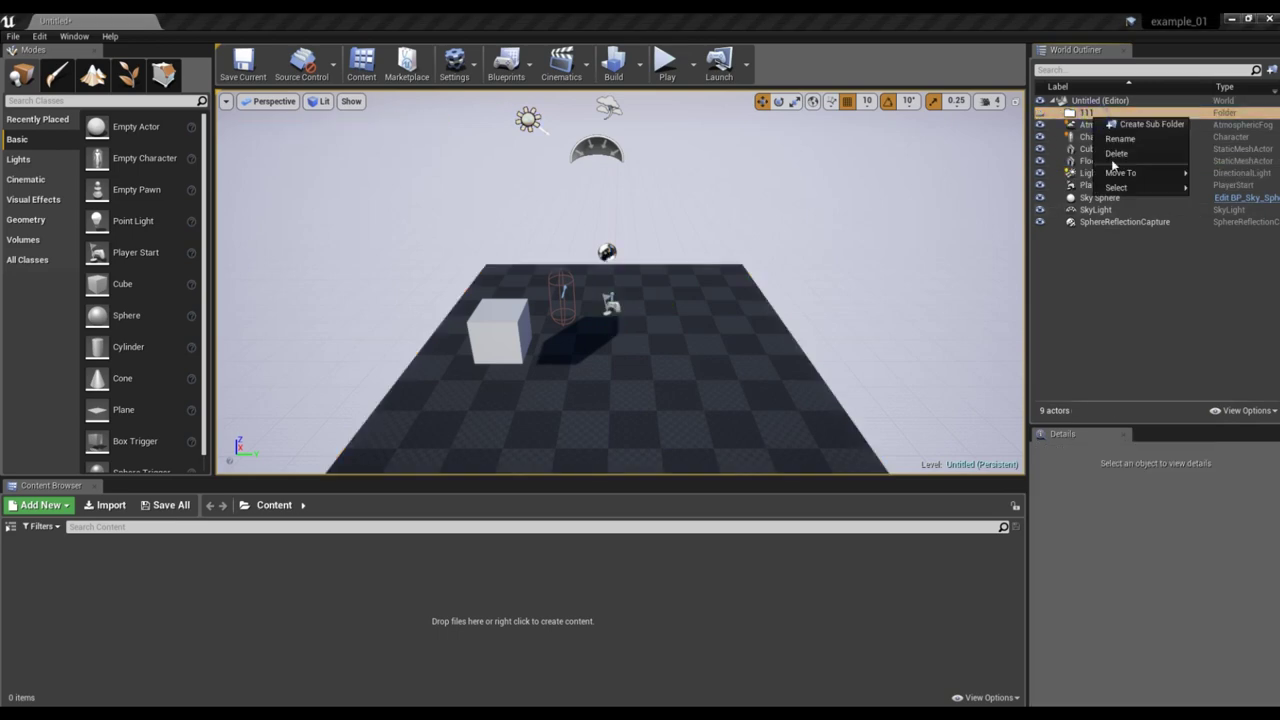
pyautogui.click(1105, 153)
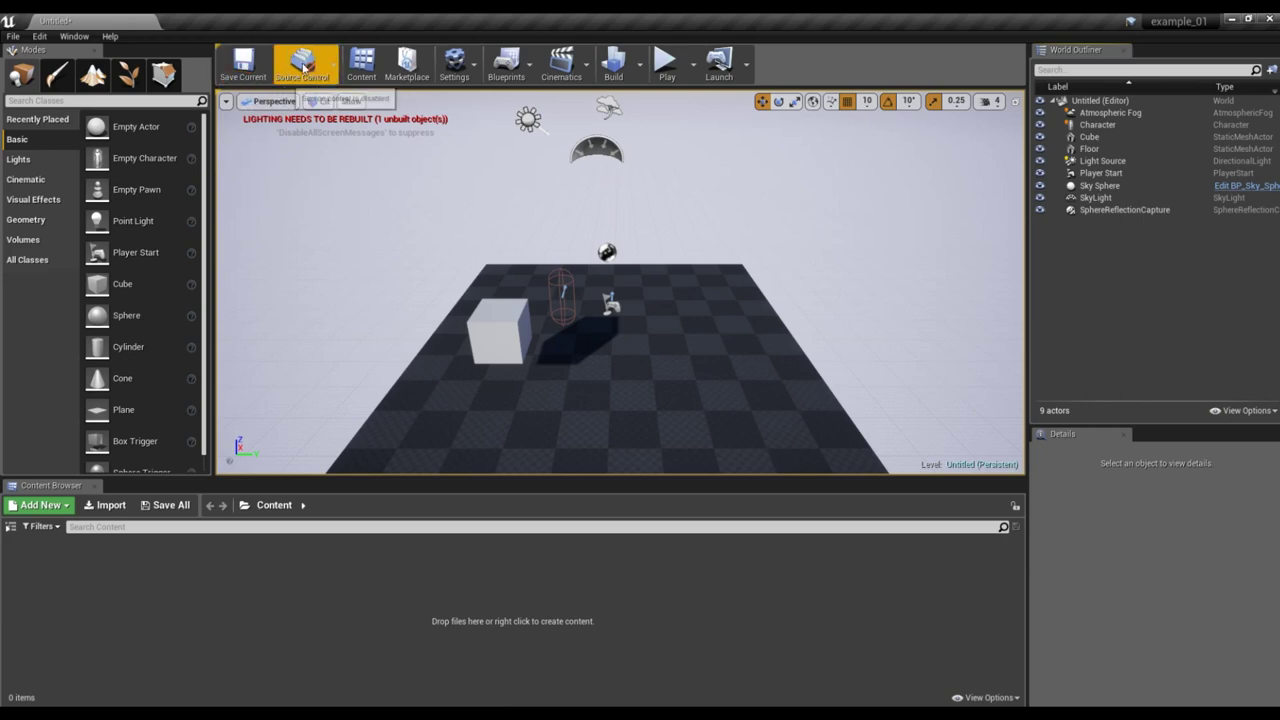
pyautogui.click(313, 66)
pyautogui.click(326, 75)
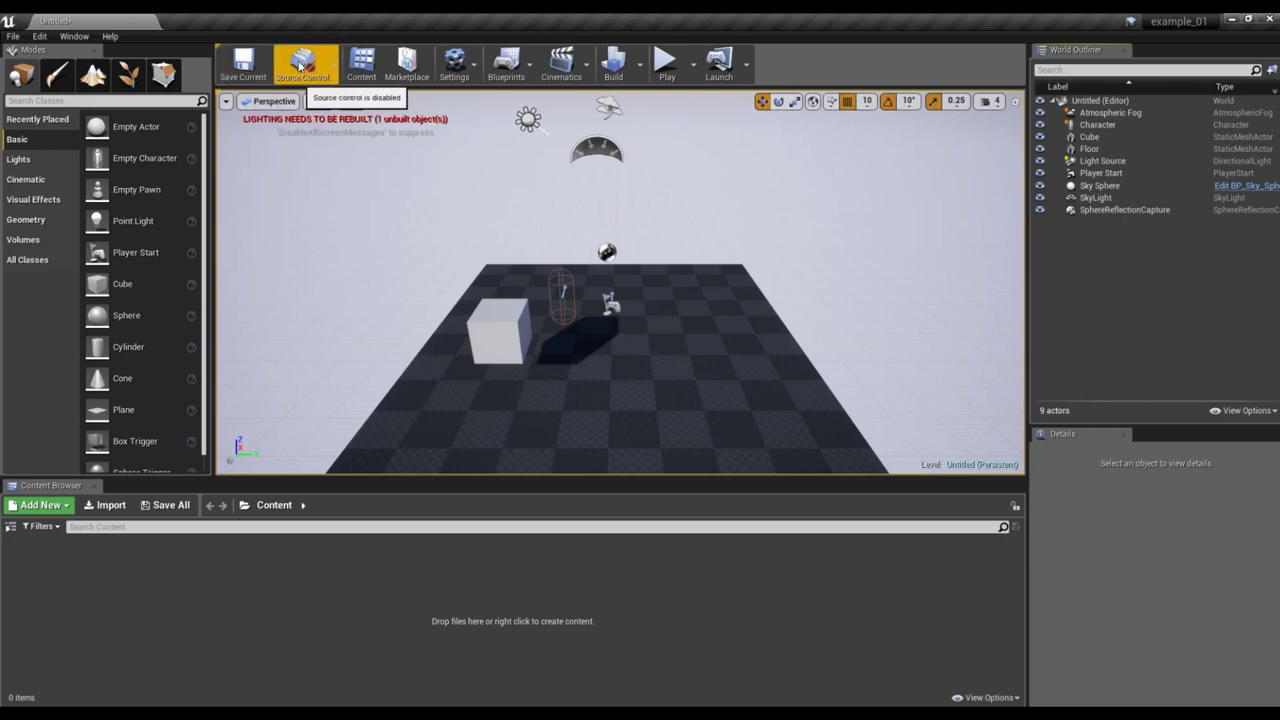
pyautogui.click(362, 62)
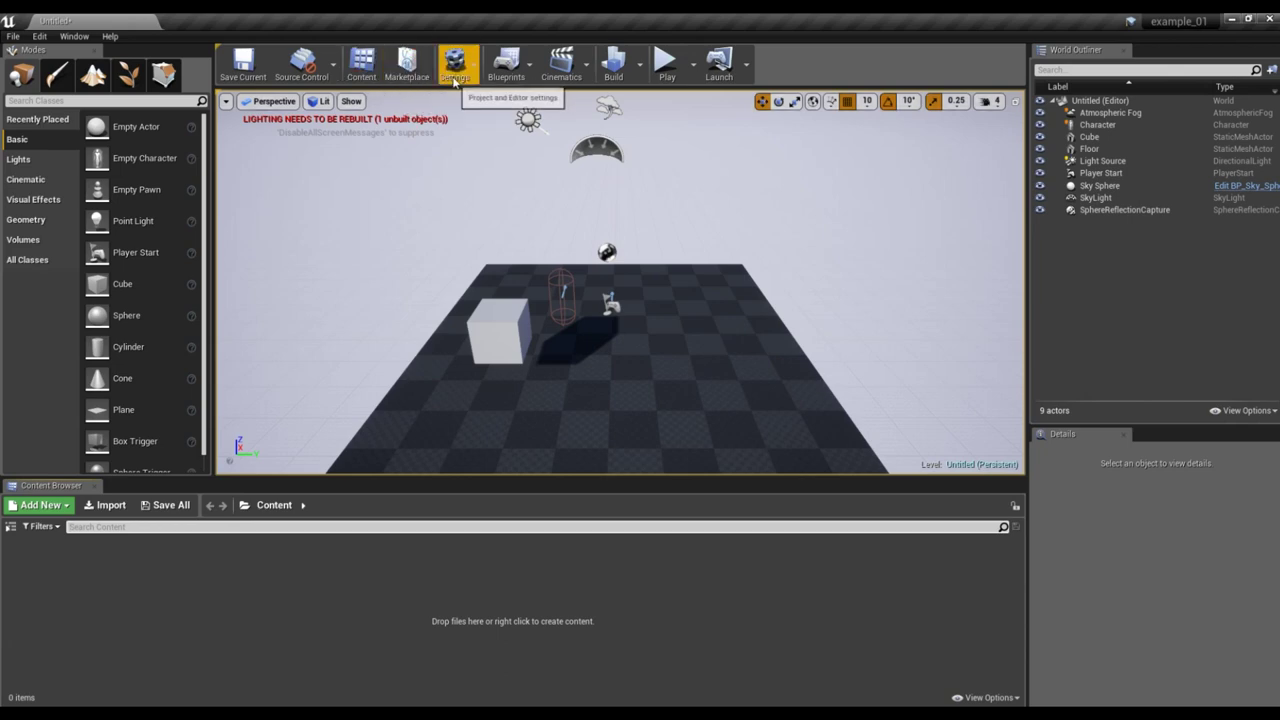
pyautogui.click(455, 62)
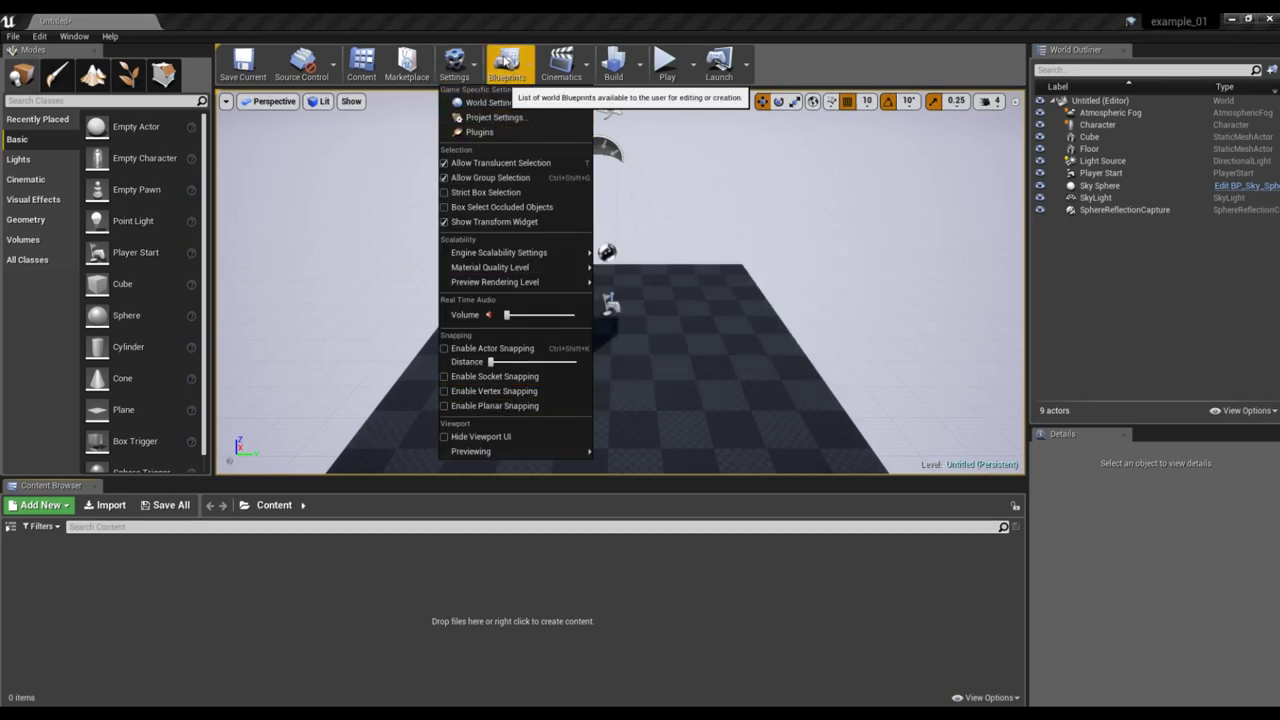
pyautogui.click(506, 62)
pyautogui.click(506, 62)
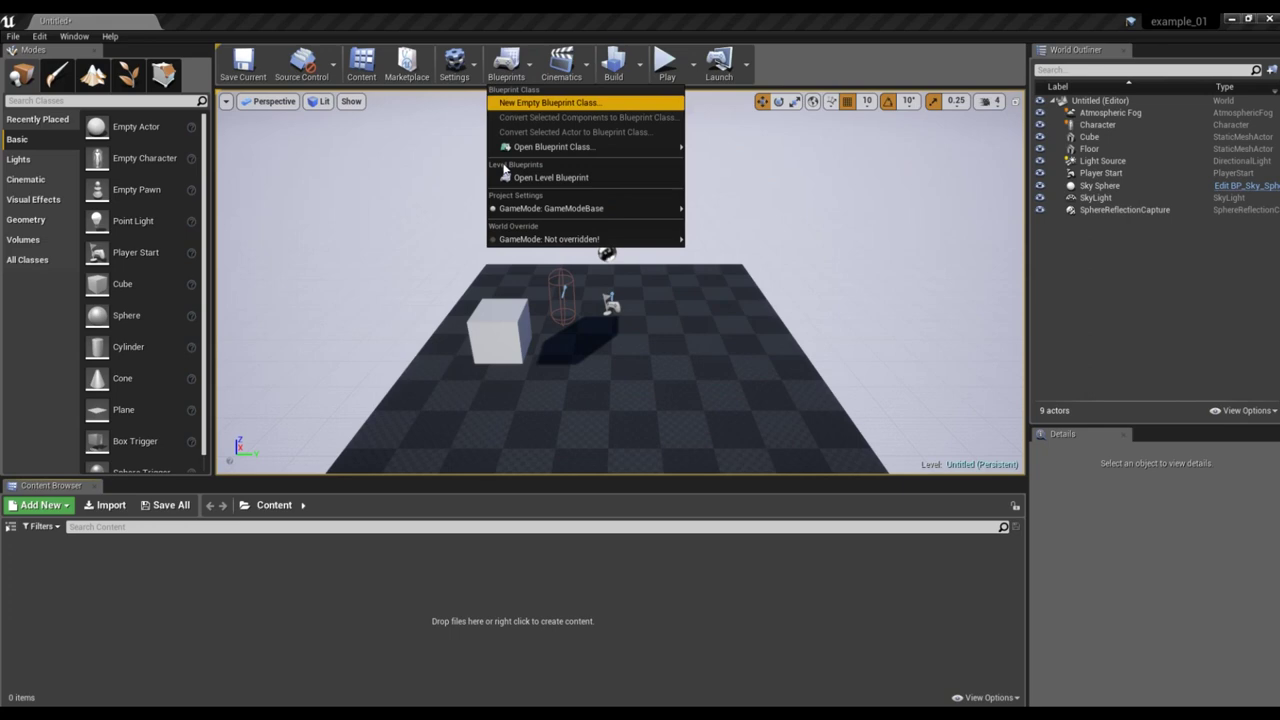
pyautogui.click(575, 19)
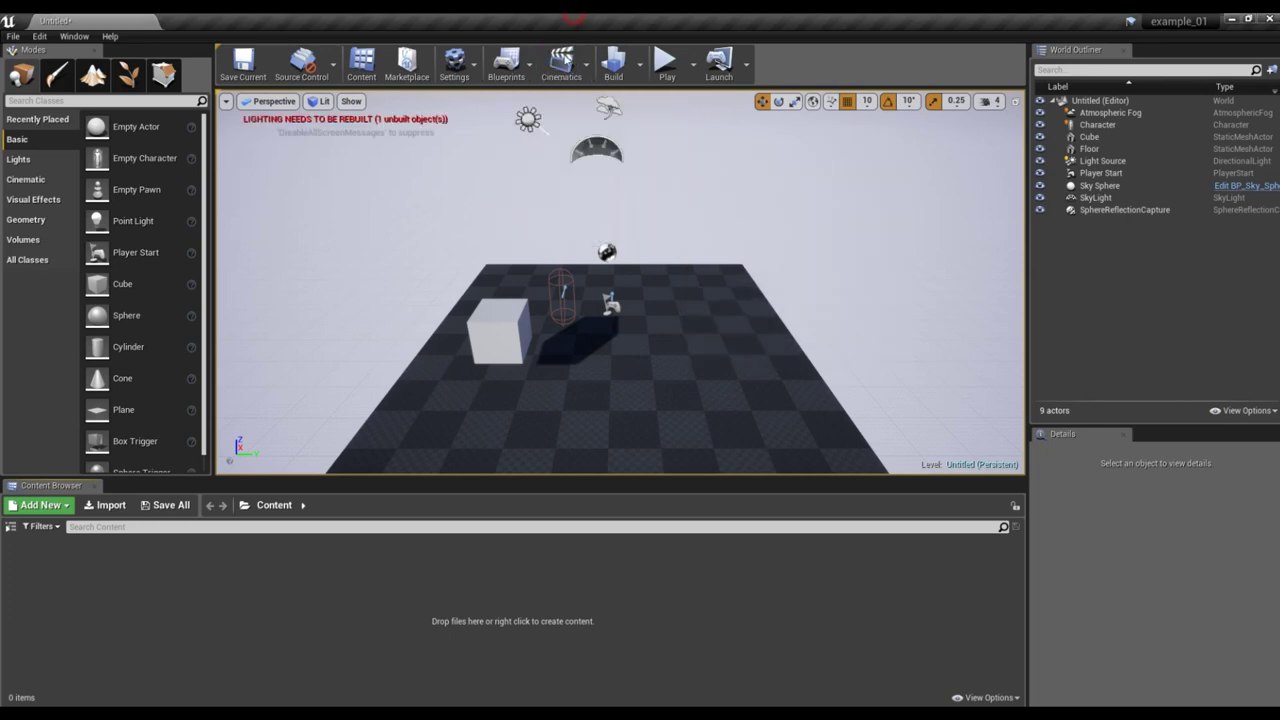
pyautogui.click(584, 70)
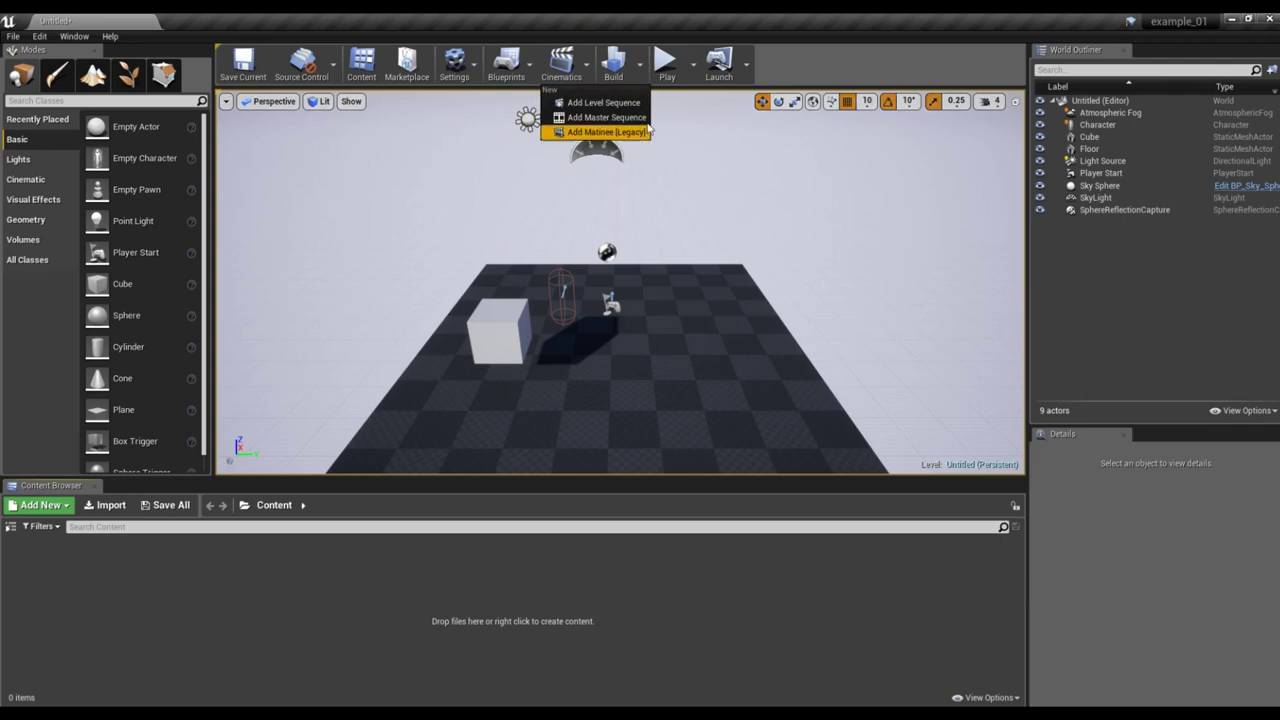
pyautogui.click(593, 19)
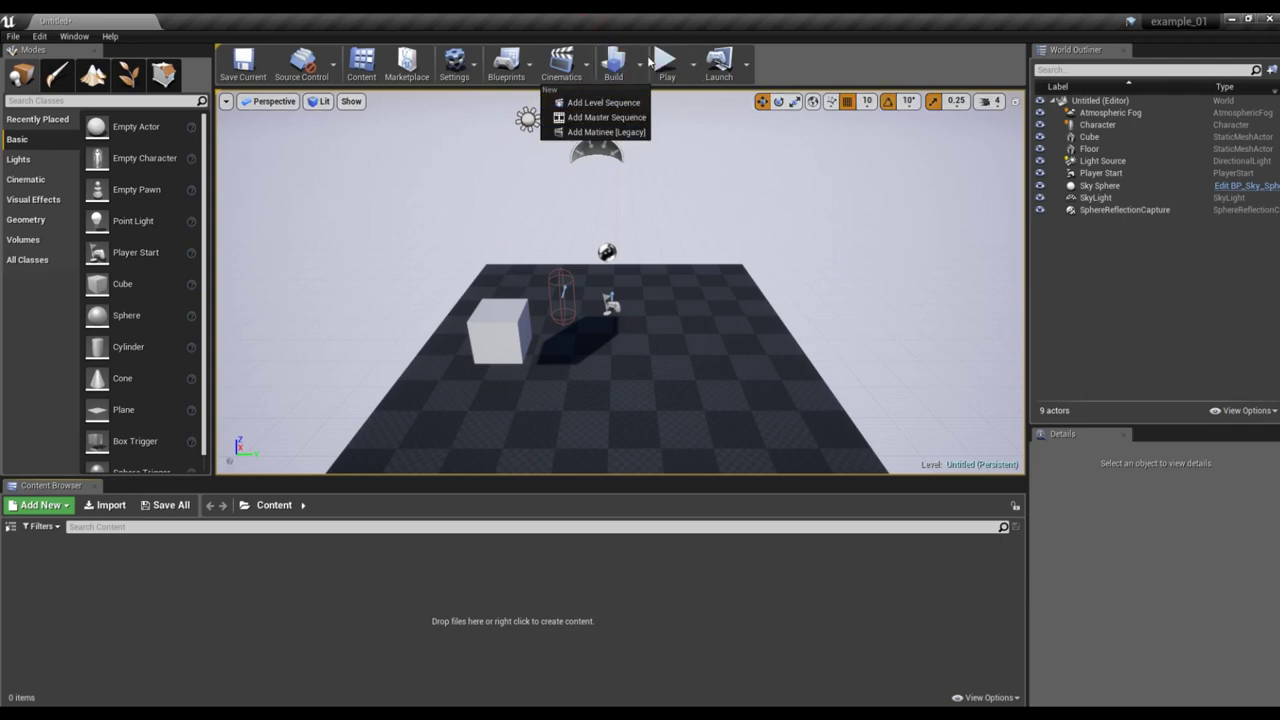
pyautogui.click(640, 64)
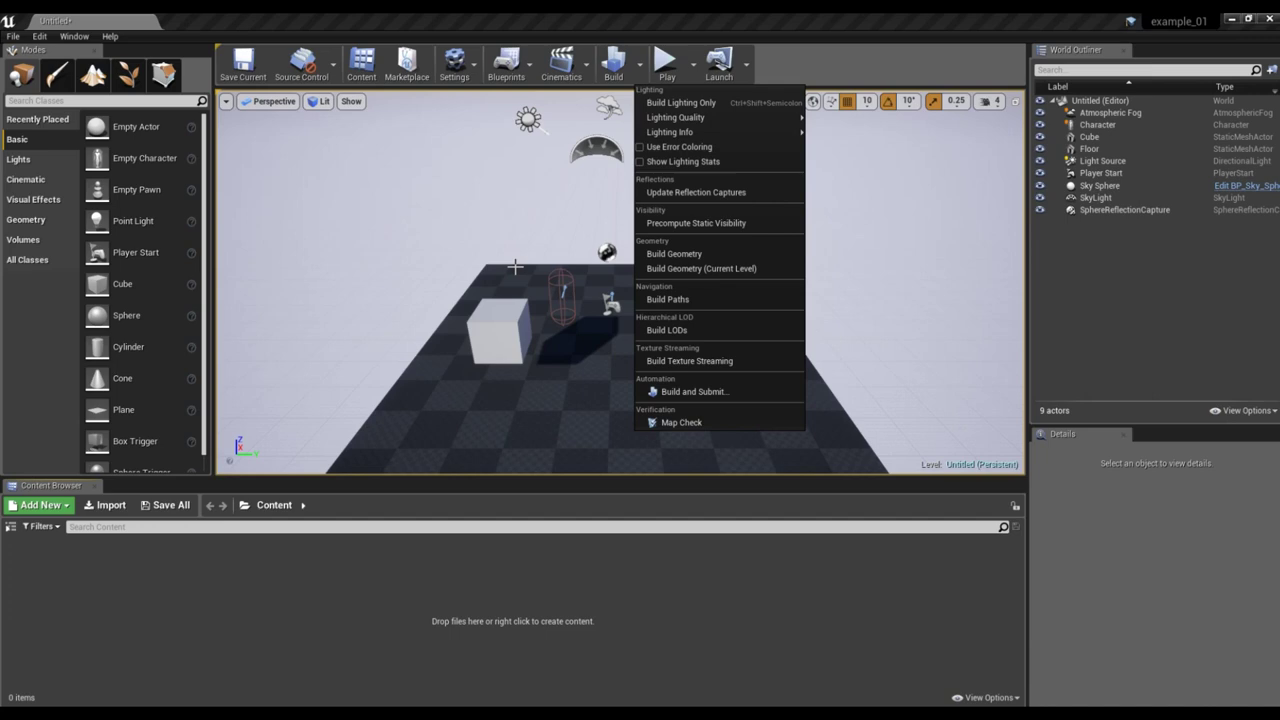
pyautogui.click(637, 100)
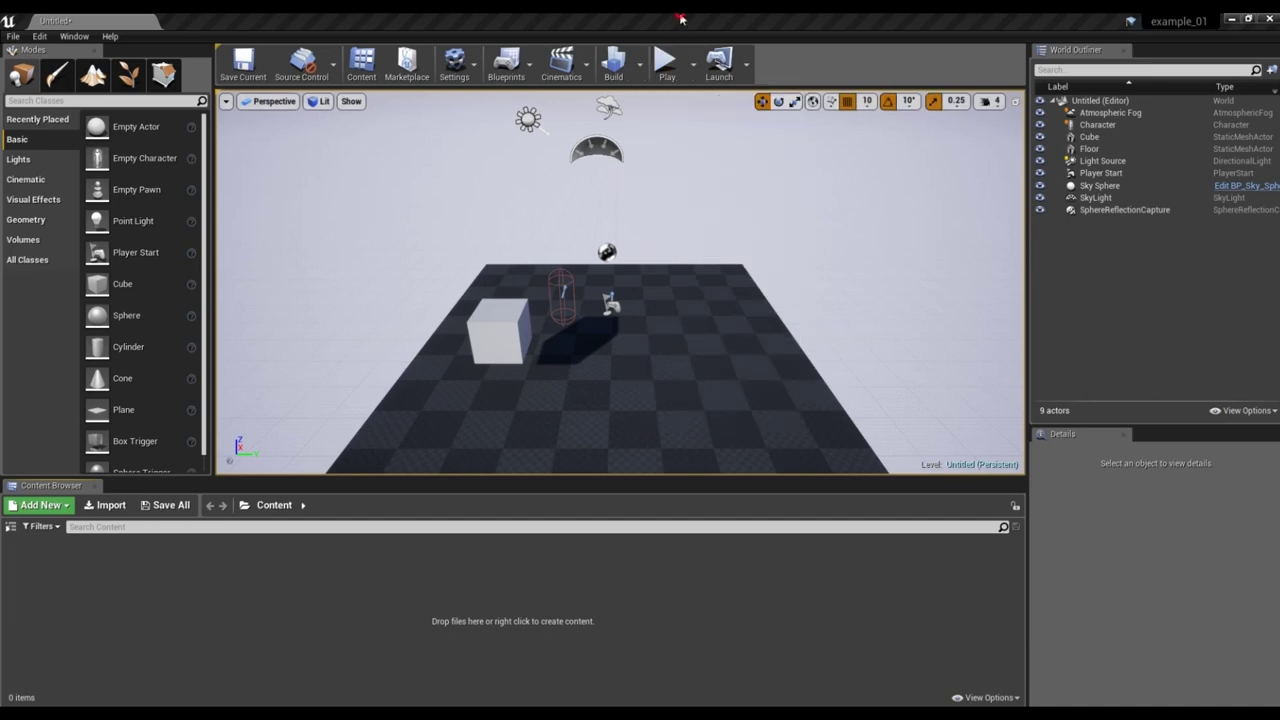
pyautogui.click(668, 70)
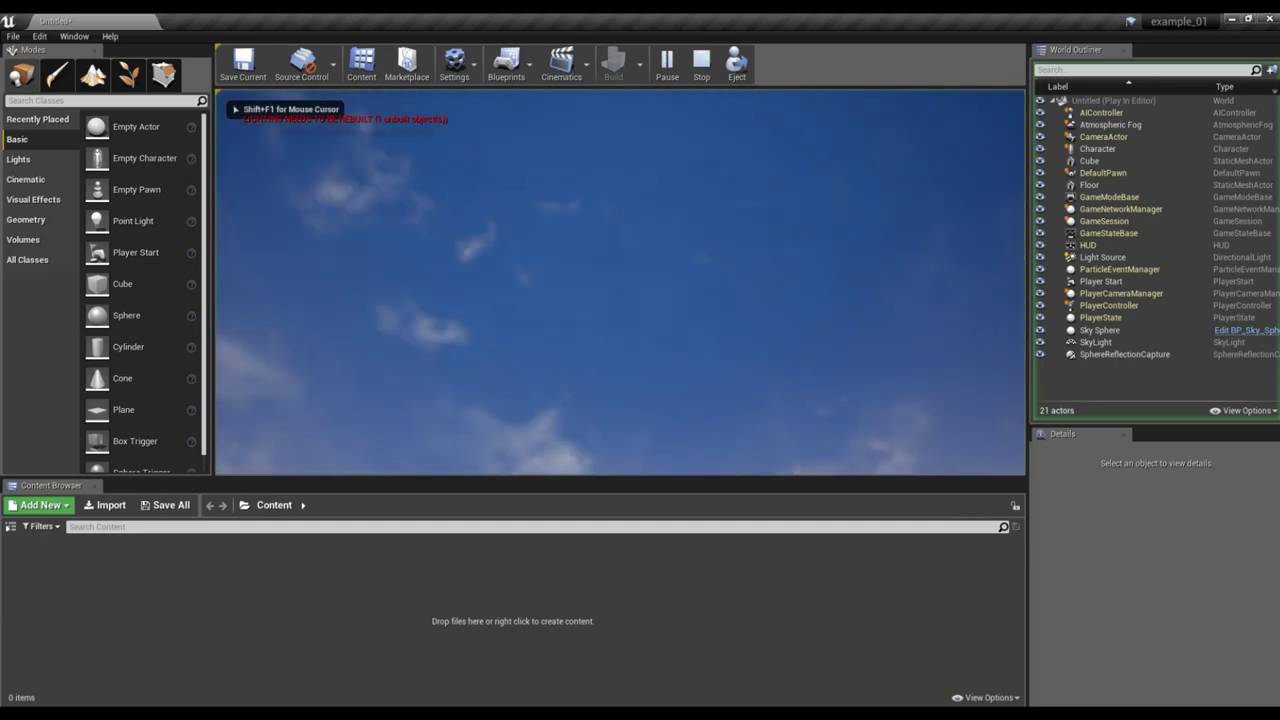
# Move toward the cube in play mode, stop with Esc, and check the Play mode options.
pyautogui.press('w')
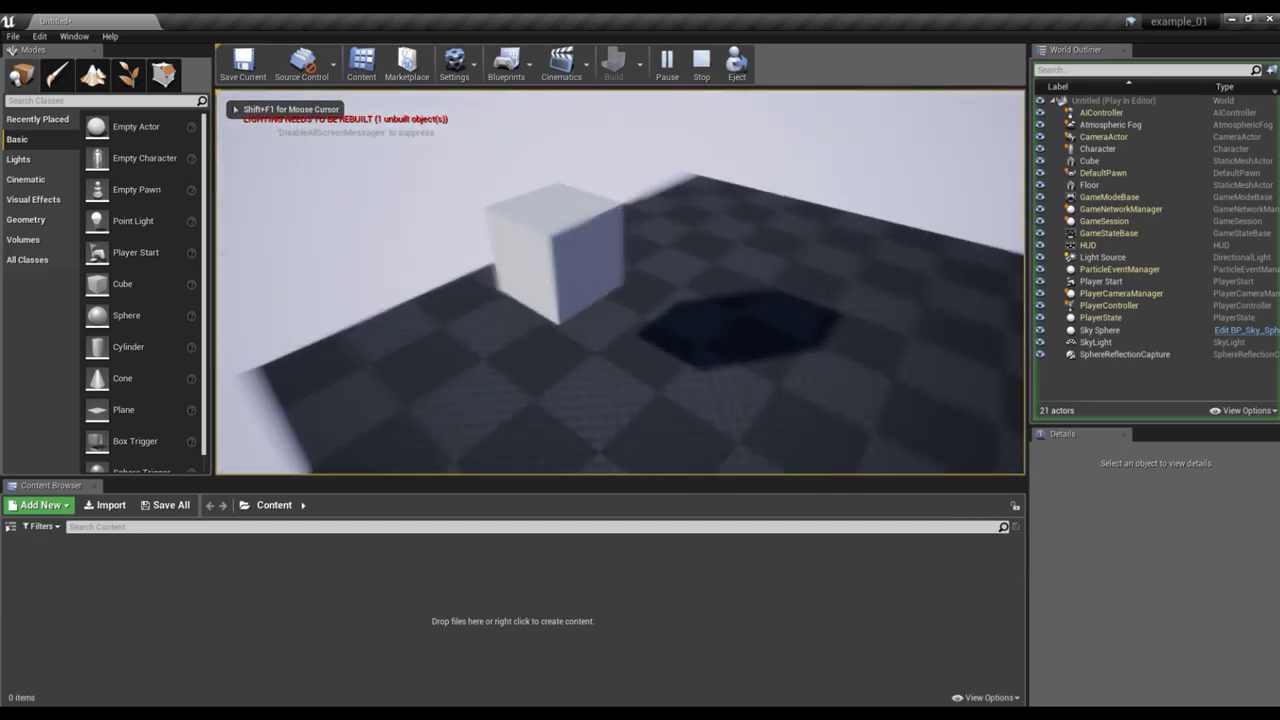
pyautogui.press('Escape')
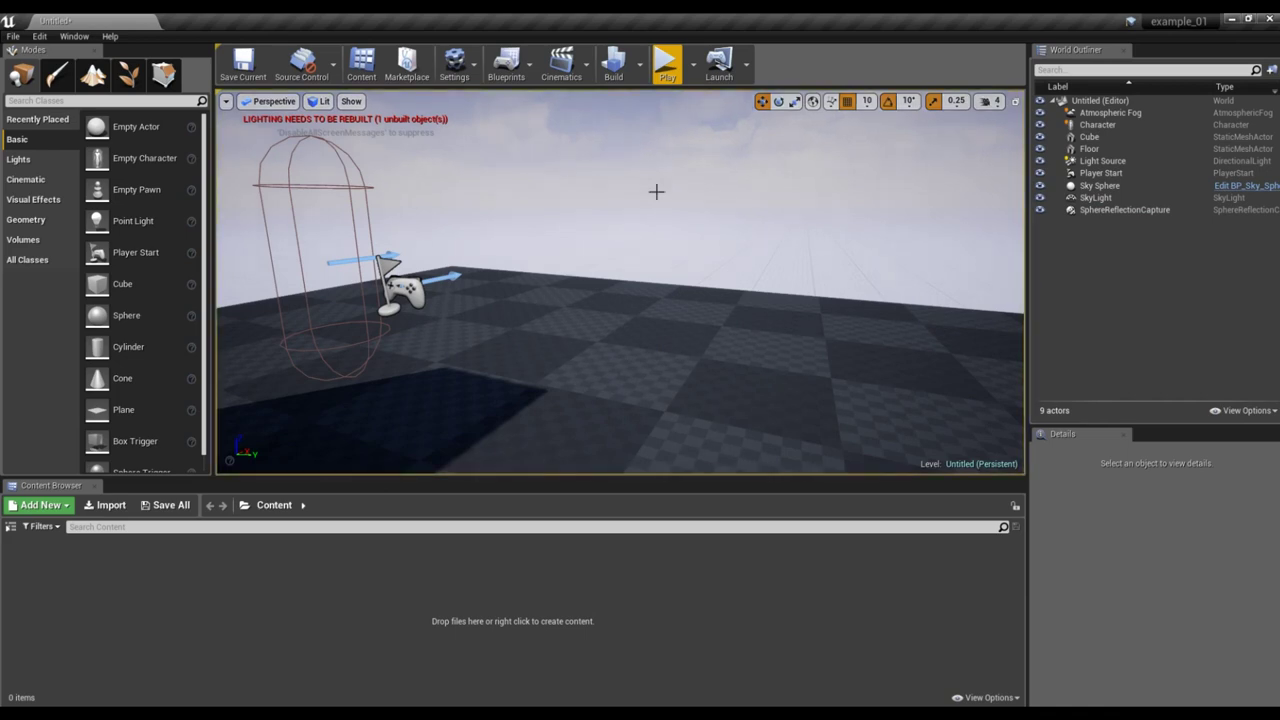
pyautogui.click(693, 64)
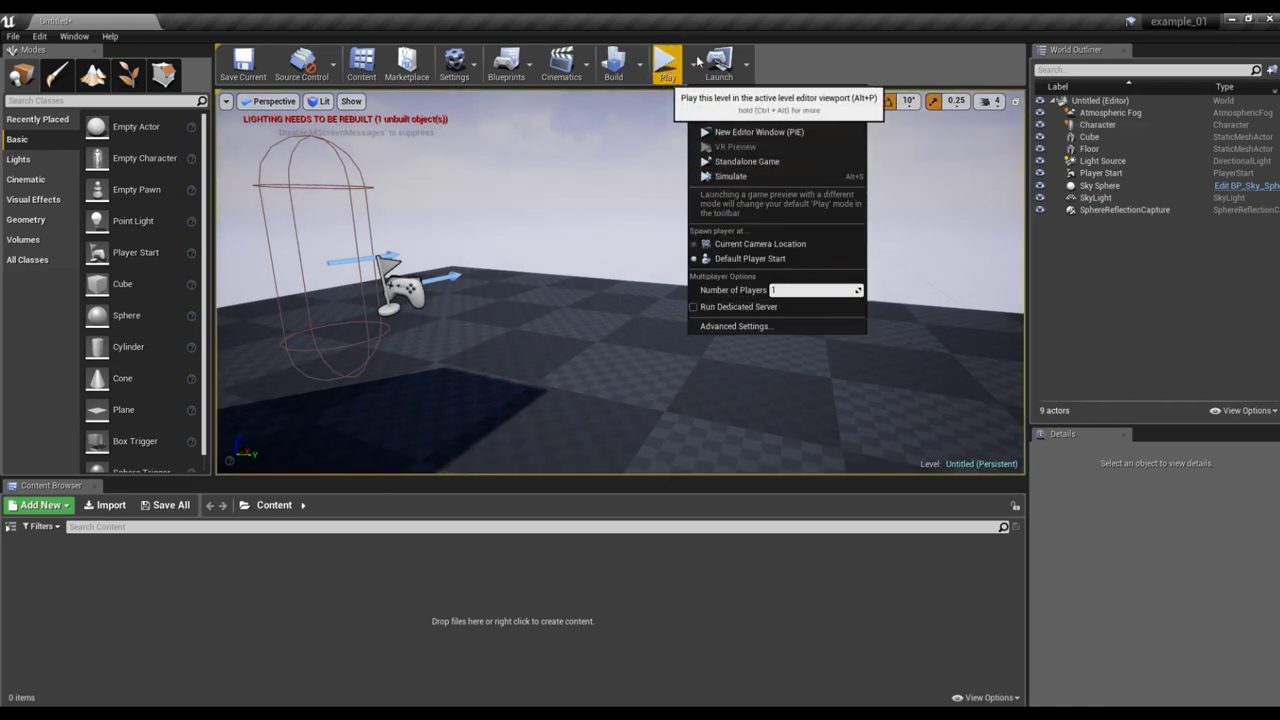
pyautogui.click(791, 59)
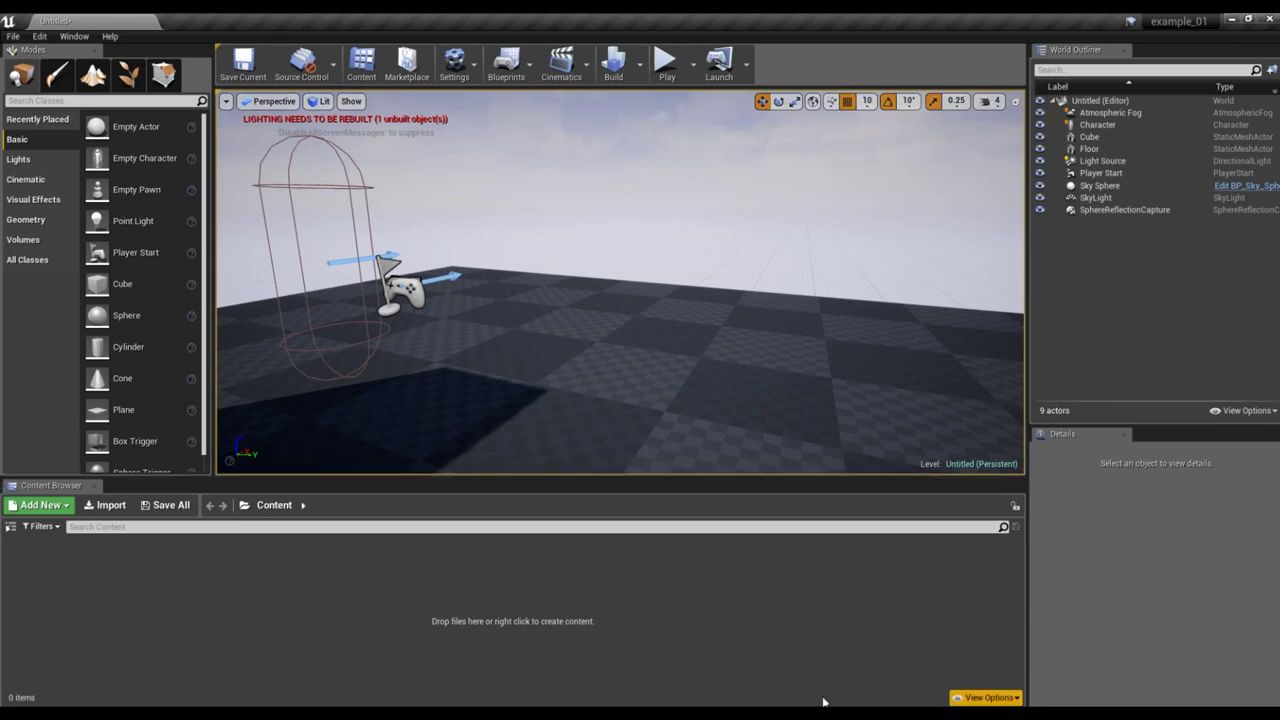
pyautogui.click(11, 526)
# Add a new folder named 'blueprints' under Content via Add New.
pyautogui.click(30, 545)
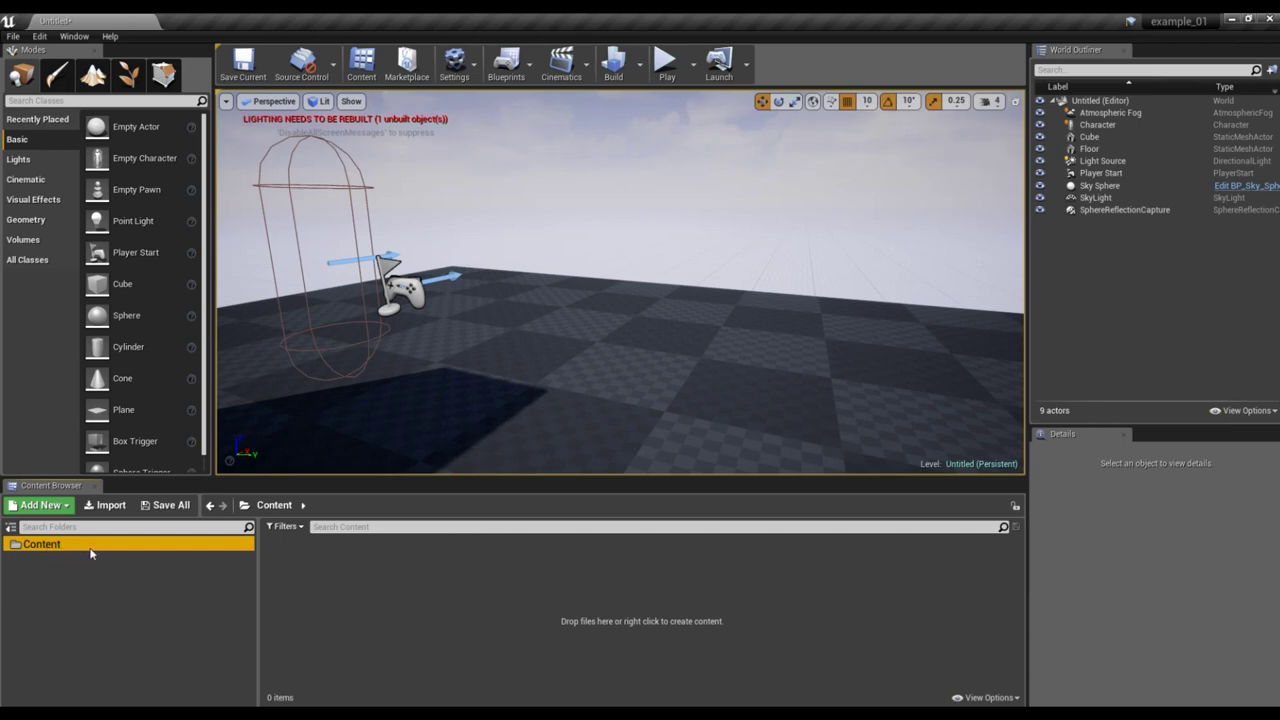
pyautogui.click(43, 515)
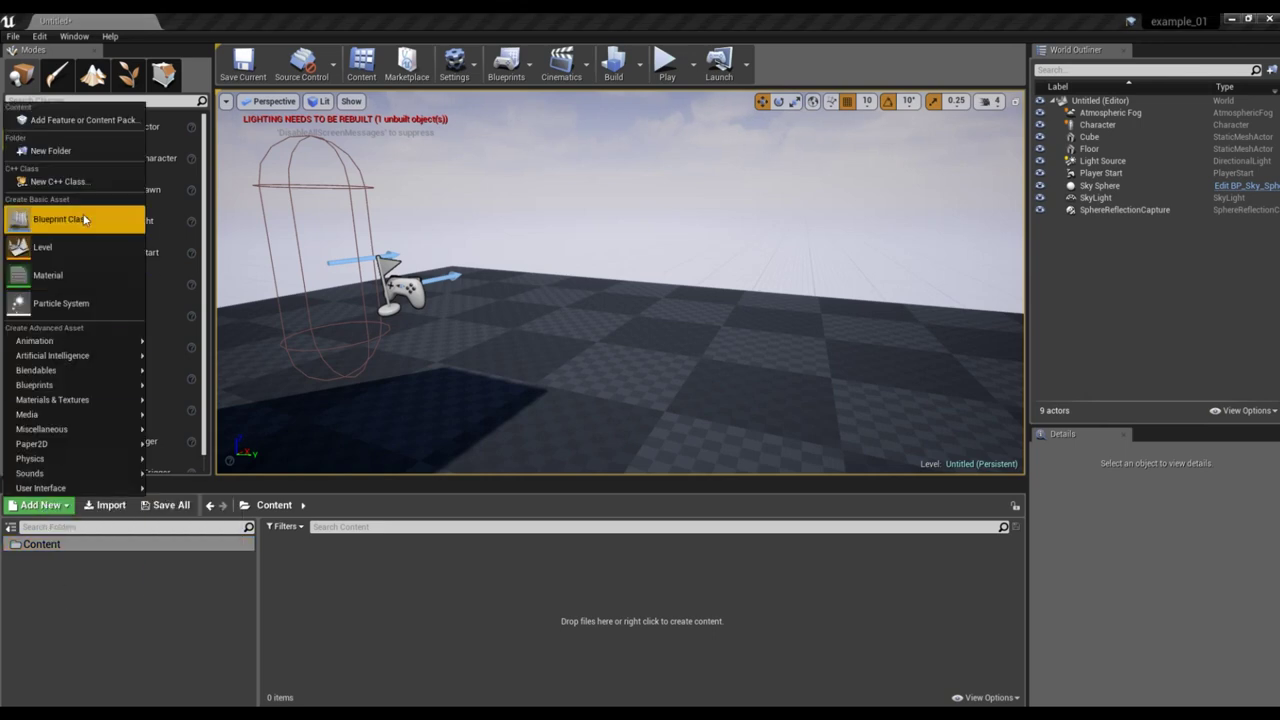
pyautogui.click(90, 153)
pyautogui.write('blueprints')
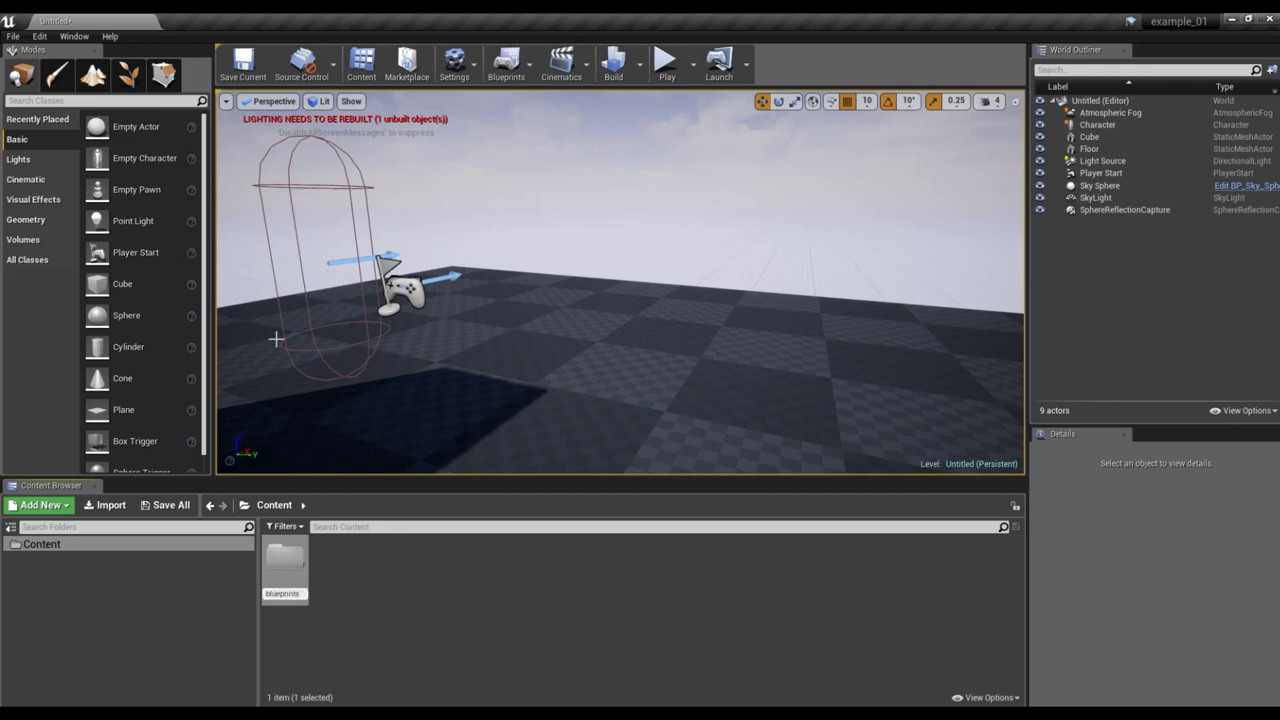
pyautogui.press('Return')
pyautogui.press('Return')
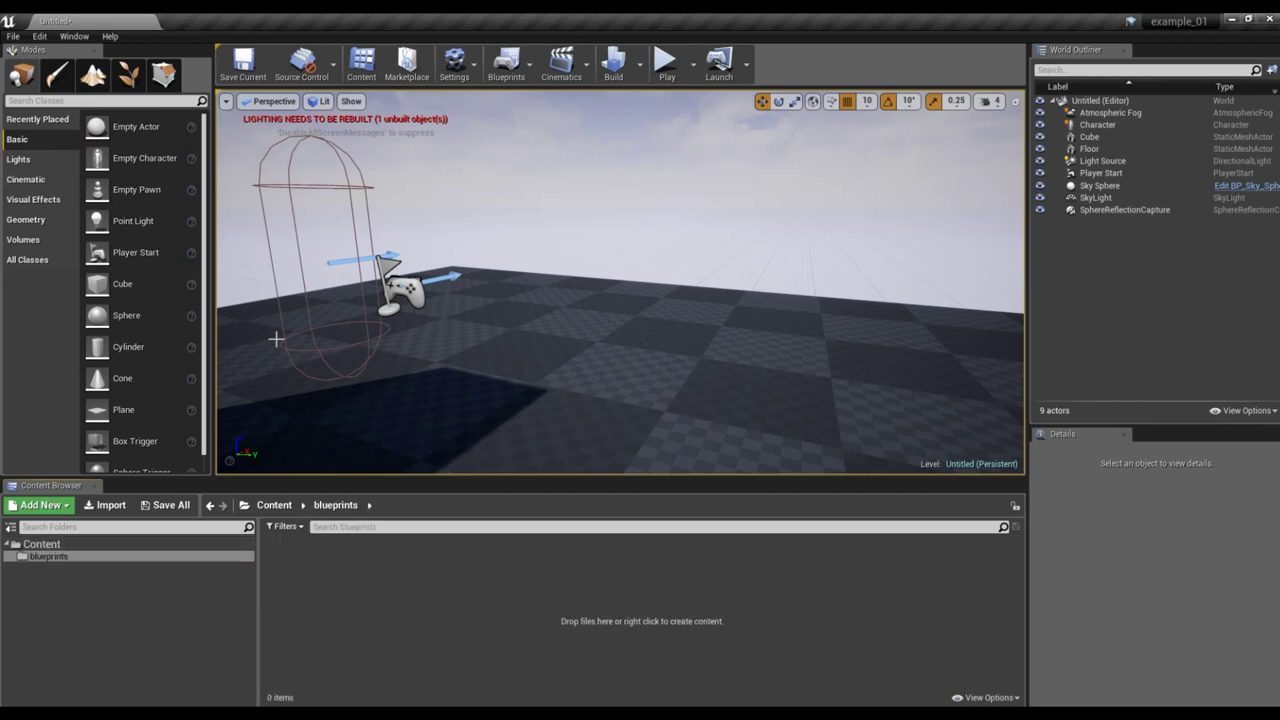
# Go to the Content > blueprints folder and start a new Blueprint Class.
pyautogui.click(80, 545)
pyautogui.click(80, 556)
pyautogui.click(40, 505)
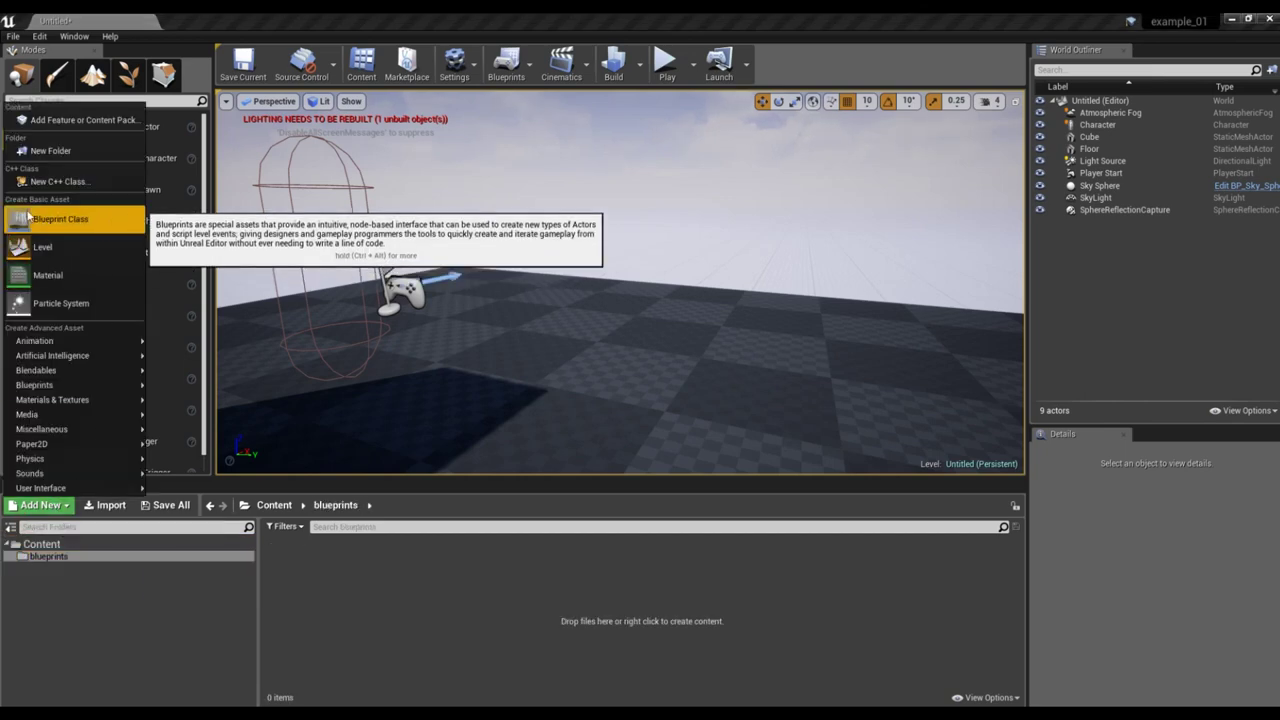
pyautogui.click(60, 220)
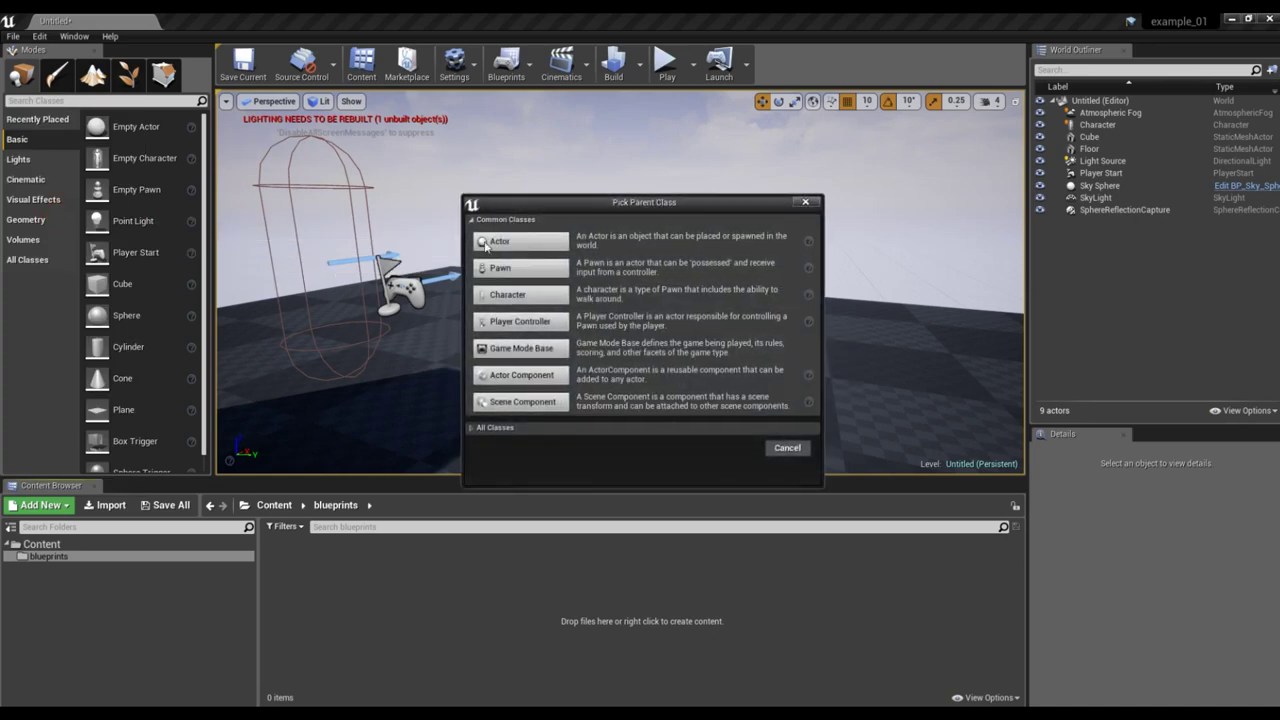
pyautogui.moveTo(621, 206); pyautogui.dragTo(572, 94)
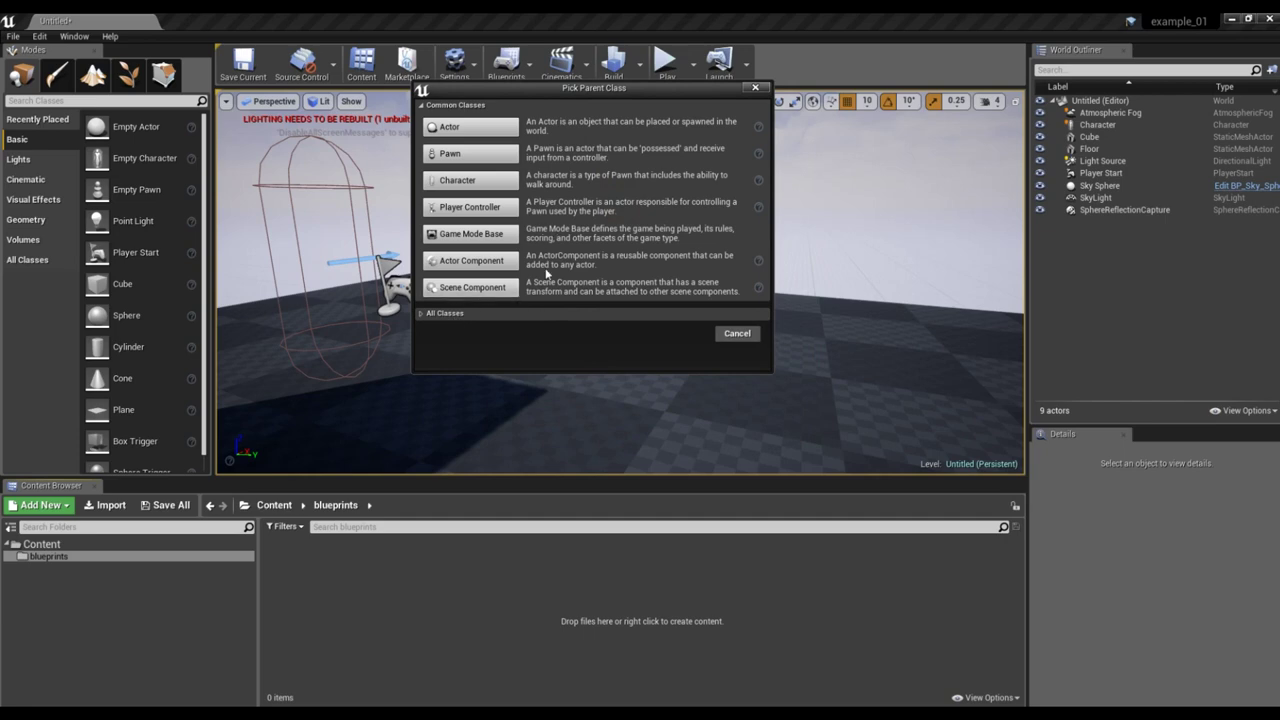
# From All Classes, choose Game Mode Base as the parent and name the blueprint gm_exp.
pyautogui.click(451, 314)
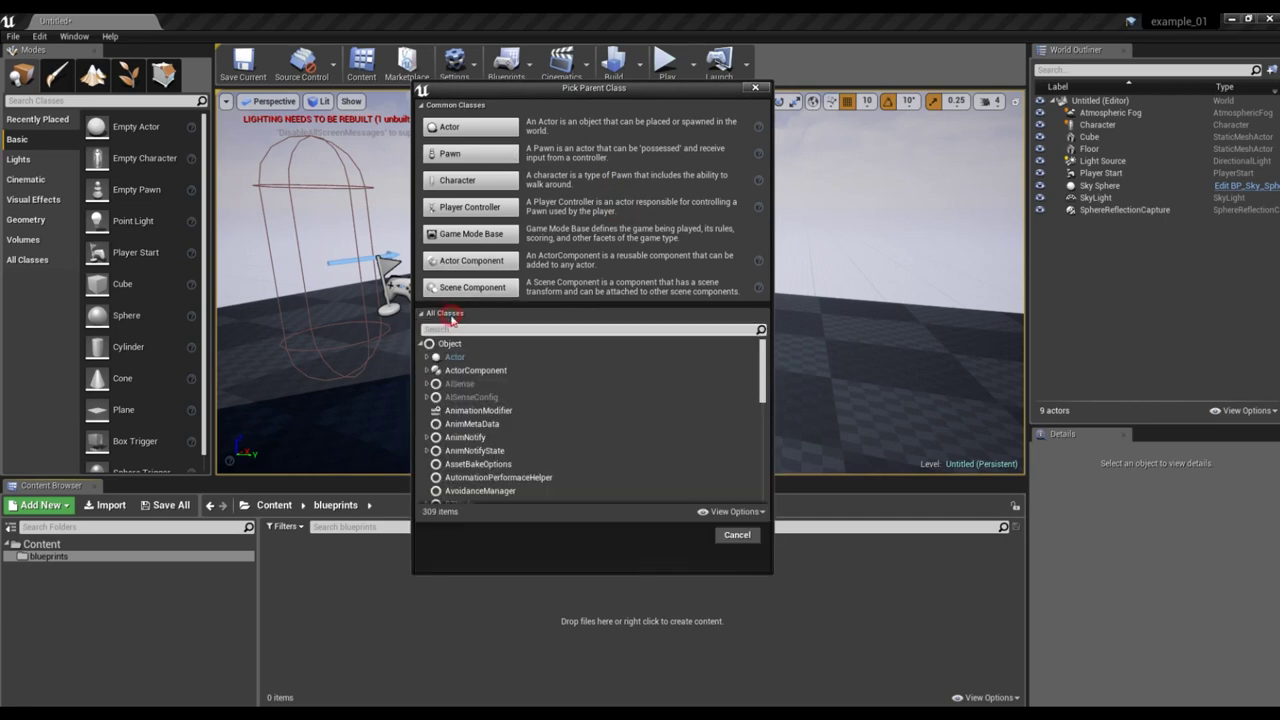
pyautogui.scroll(-10, 527, 398)
pyautogui.scroll(-10, 535, 420)
pyautogui.scroll(10, 540, 435)
pyautogui.scroll(10, 540, 435)
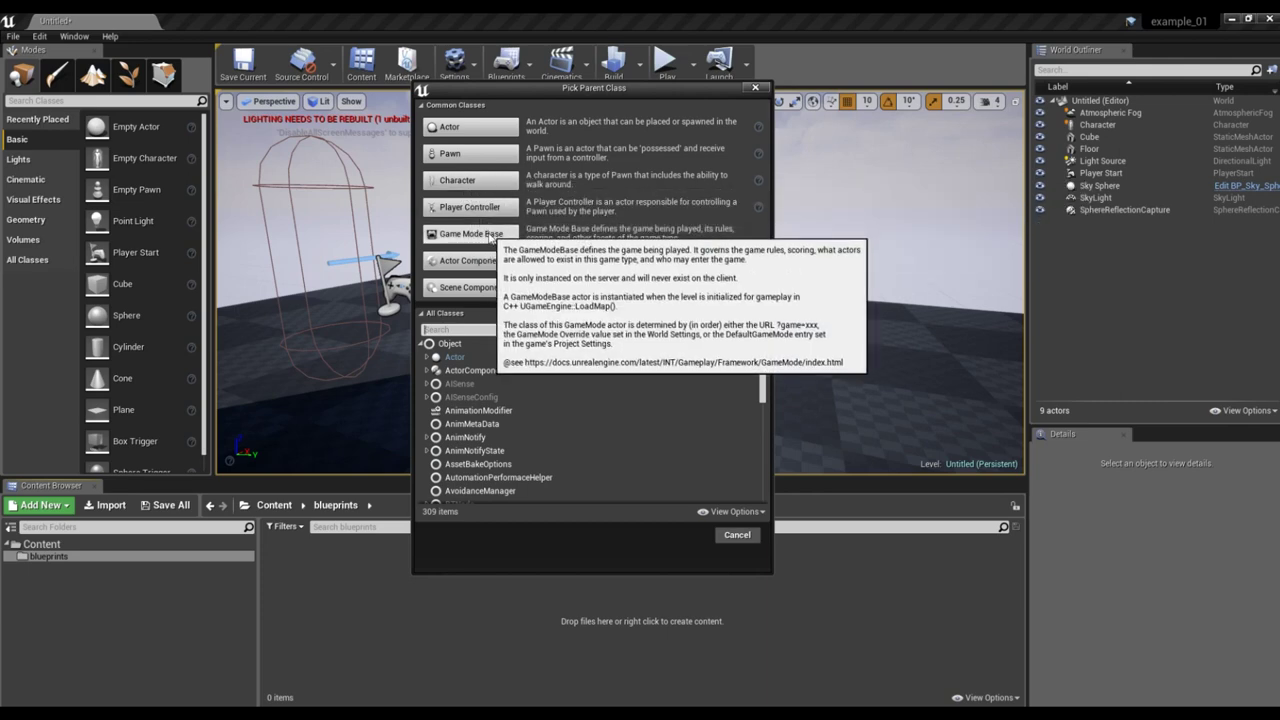
pyautogui.click(489, 233)
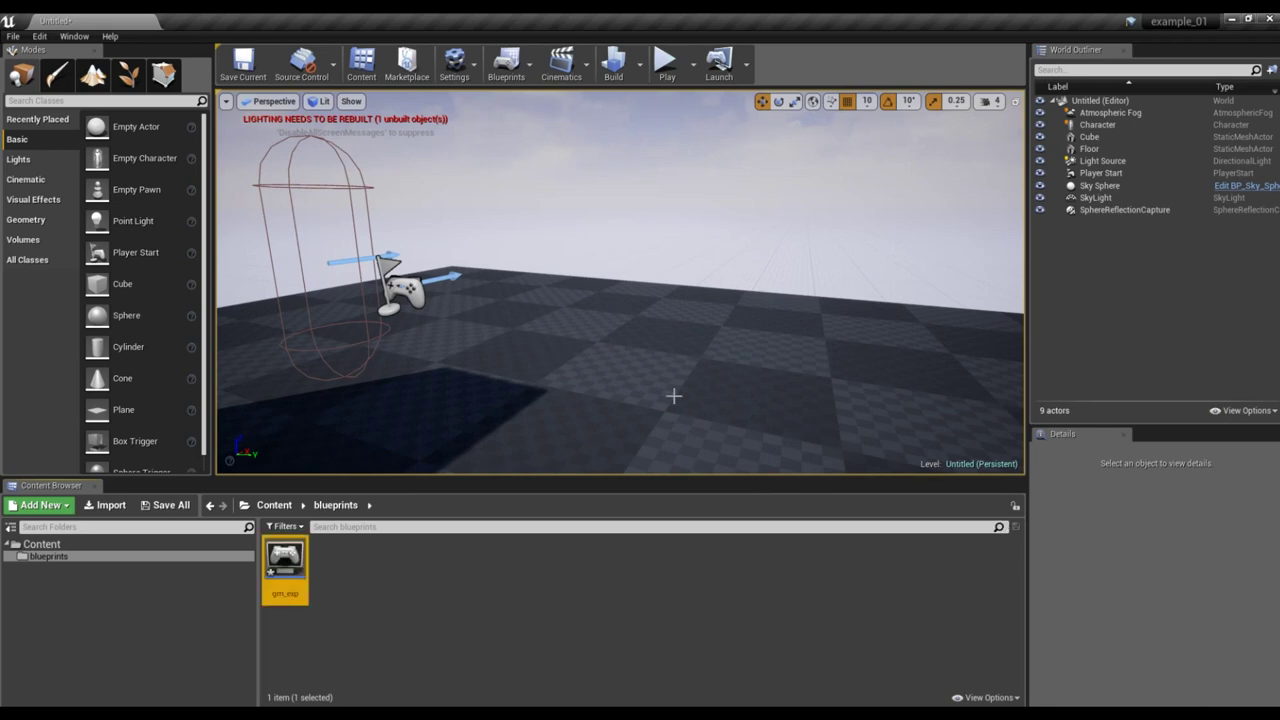
pyautogui.rightClick(497, 595)
# Create a Character blueprint named char and a Player Controller blueprint named pc_cont.
pyautogui.click(528, 311)
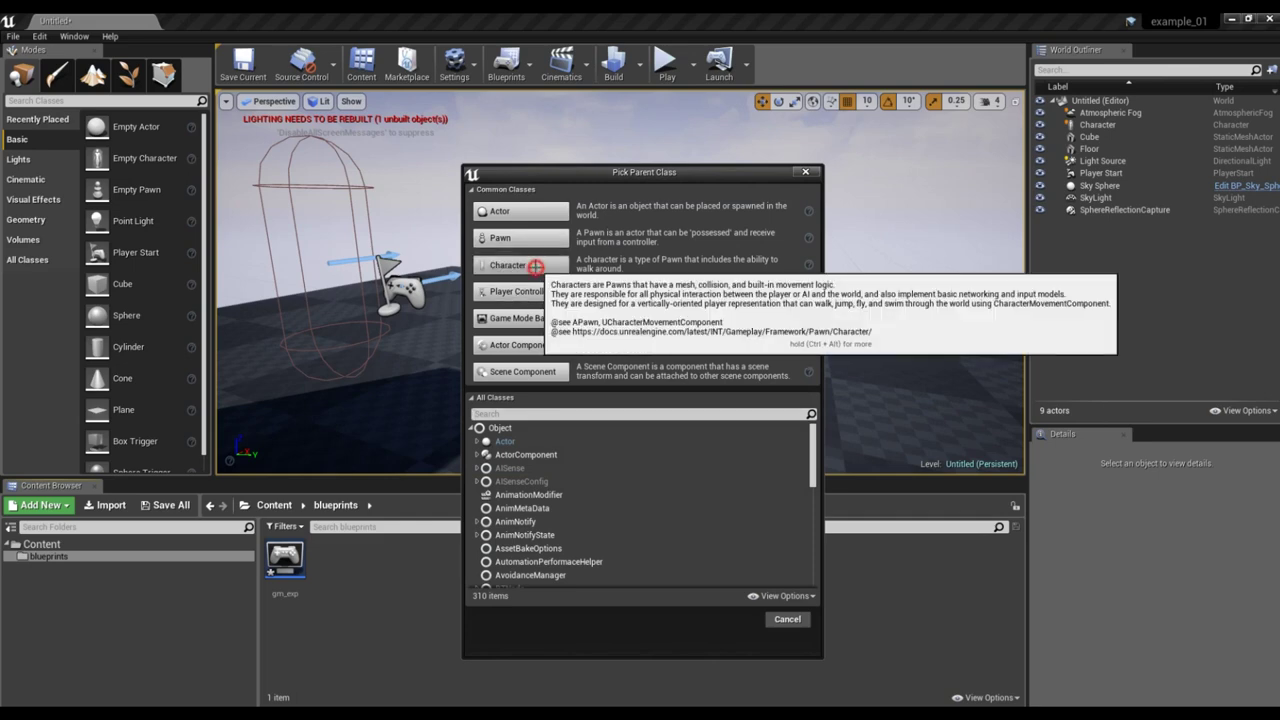
pyautogui.click(538, 266)
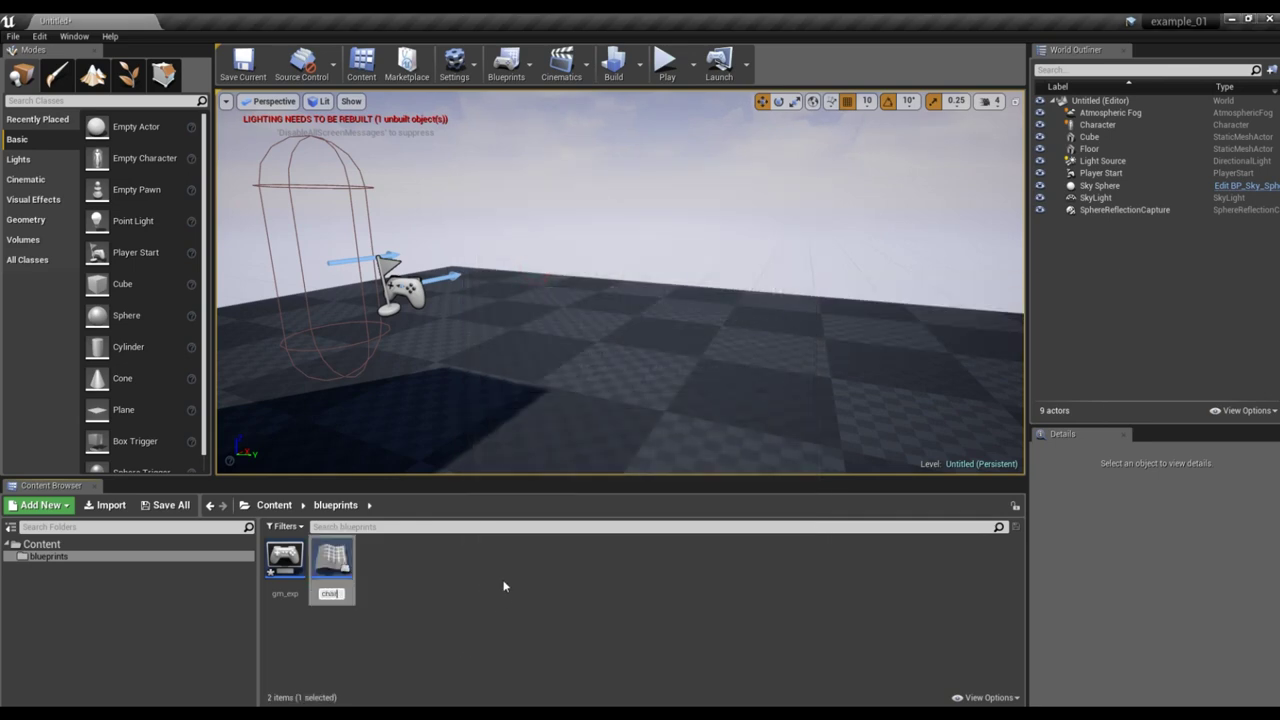
pyautogui.press('Return')
pyautogui.rightClick(412, 595)
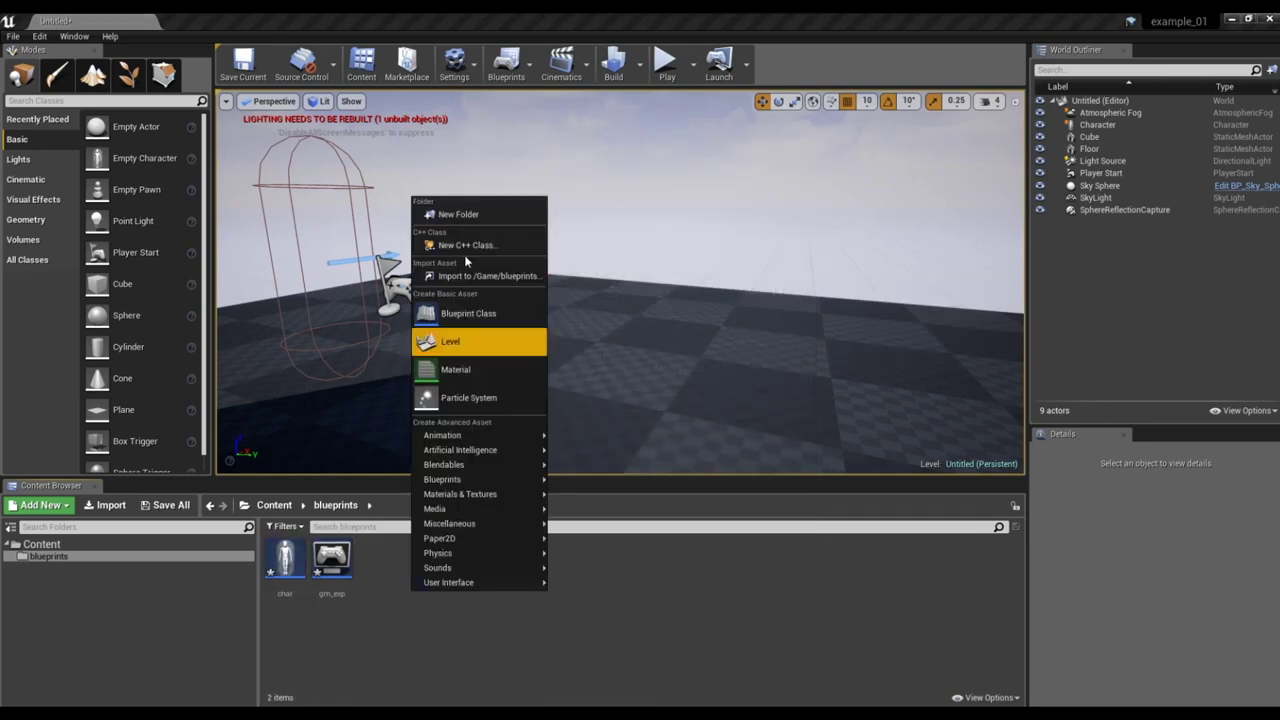
pyautogui.click(471, 309)
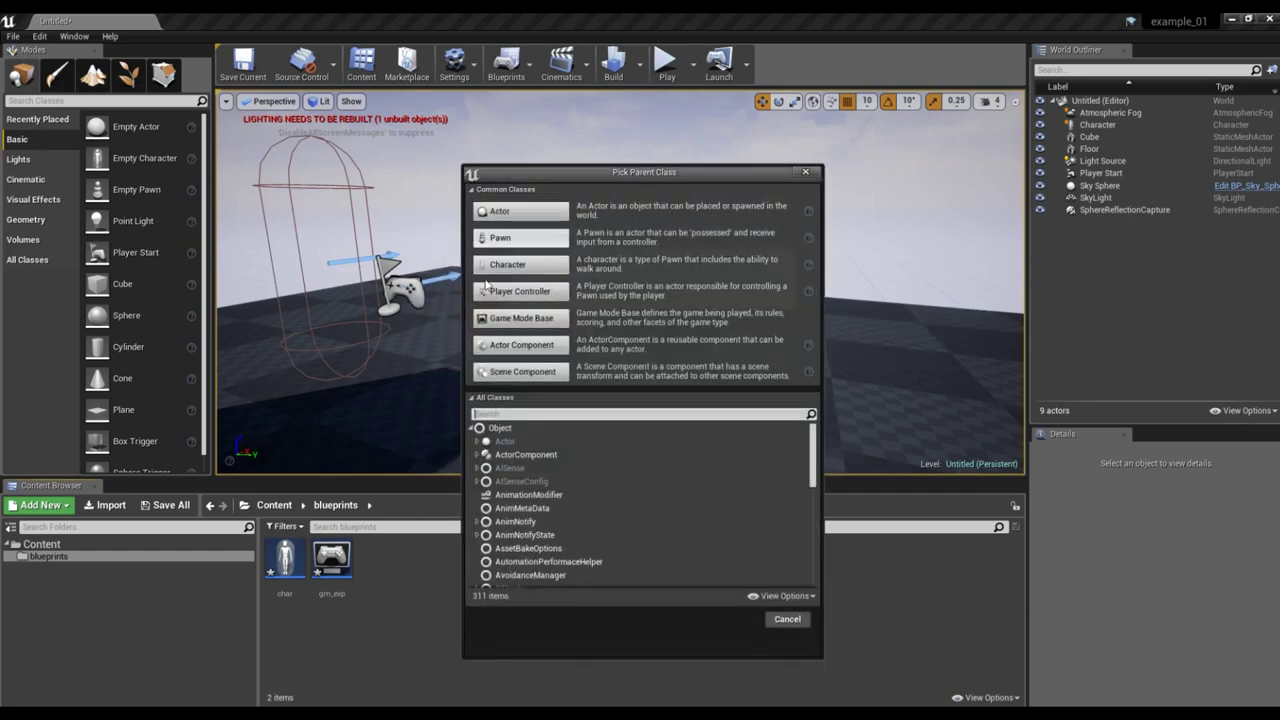
pyautogui.click(514, 289)
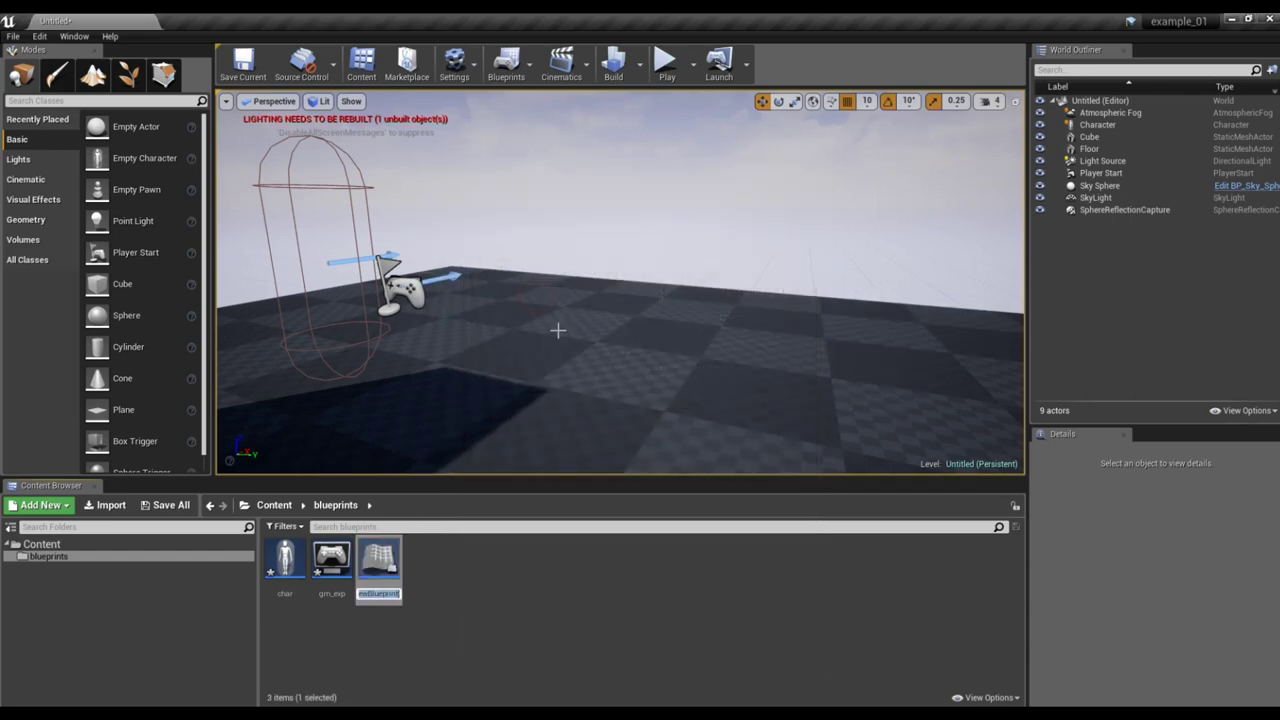
pyautogui.write('pc_cont')
pyautogui.press('Return')
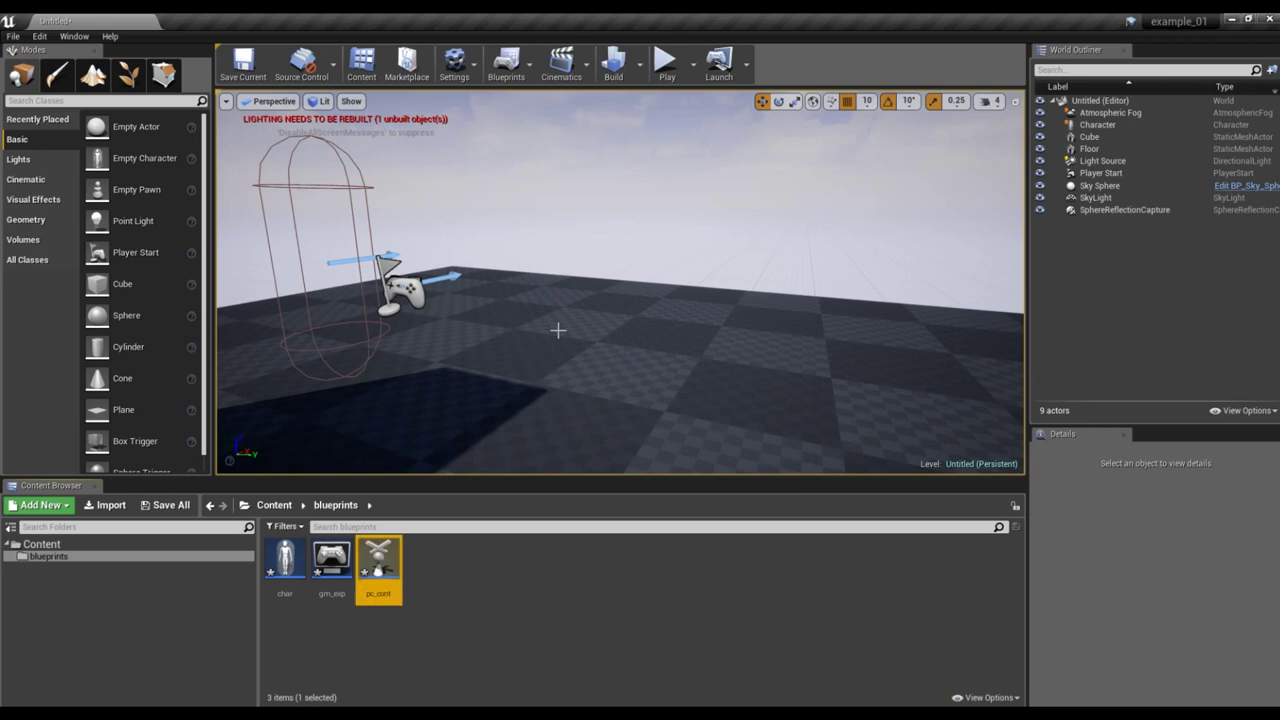
# Create a GameInstance blueprint through the class search and rename it g_inst.
pyautogui.rightClick(436, 548)
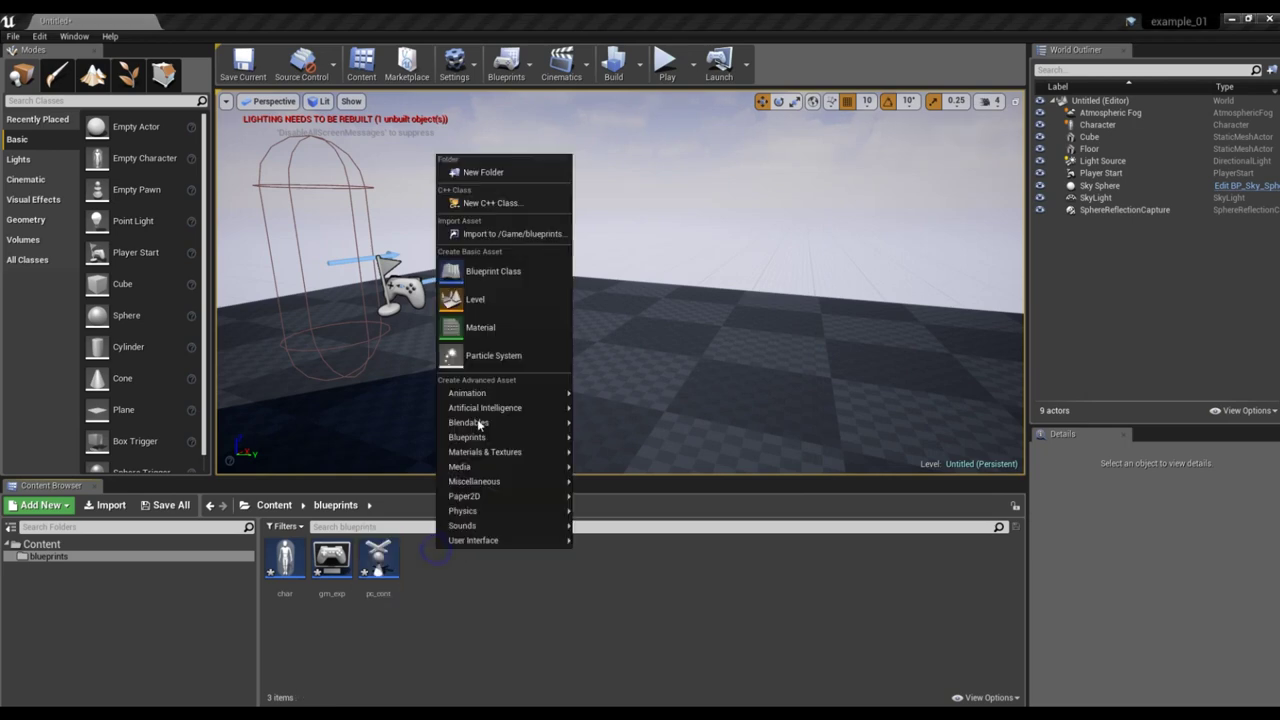
pyautogui.click(514, 286)
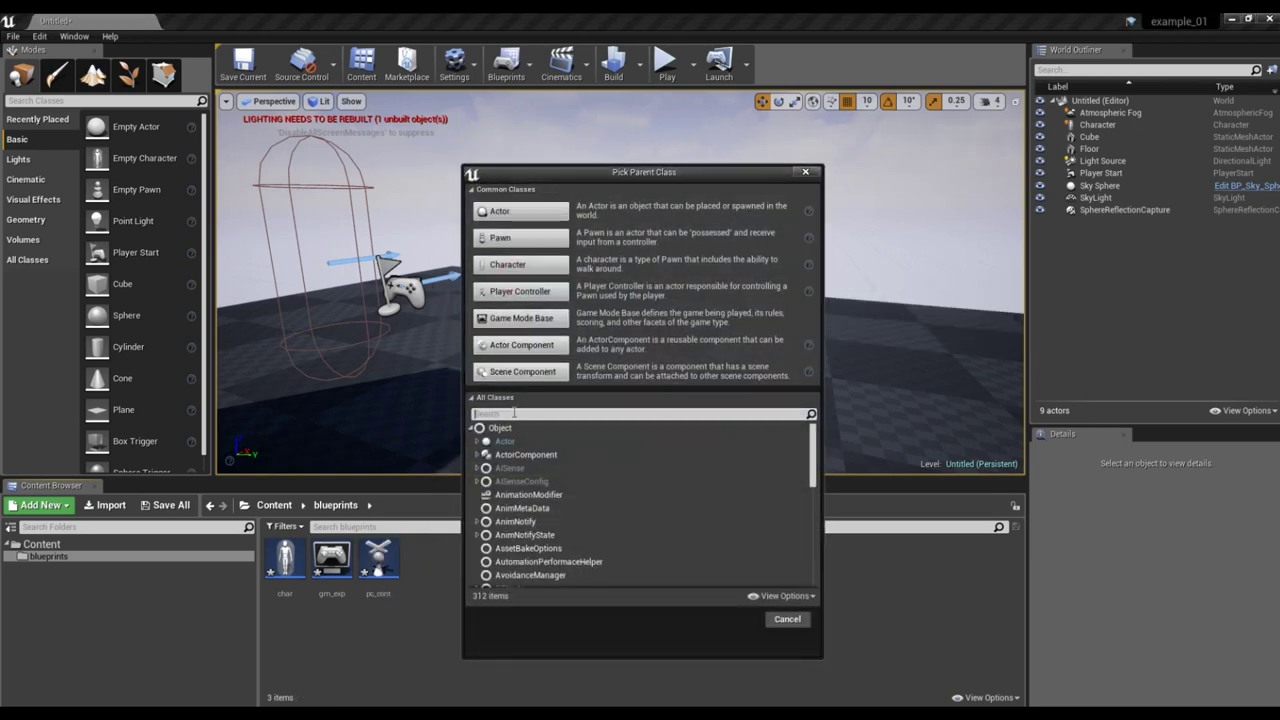
pyautogui.write('gamei')
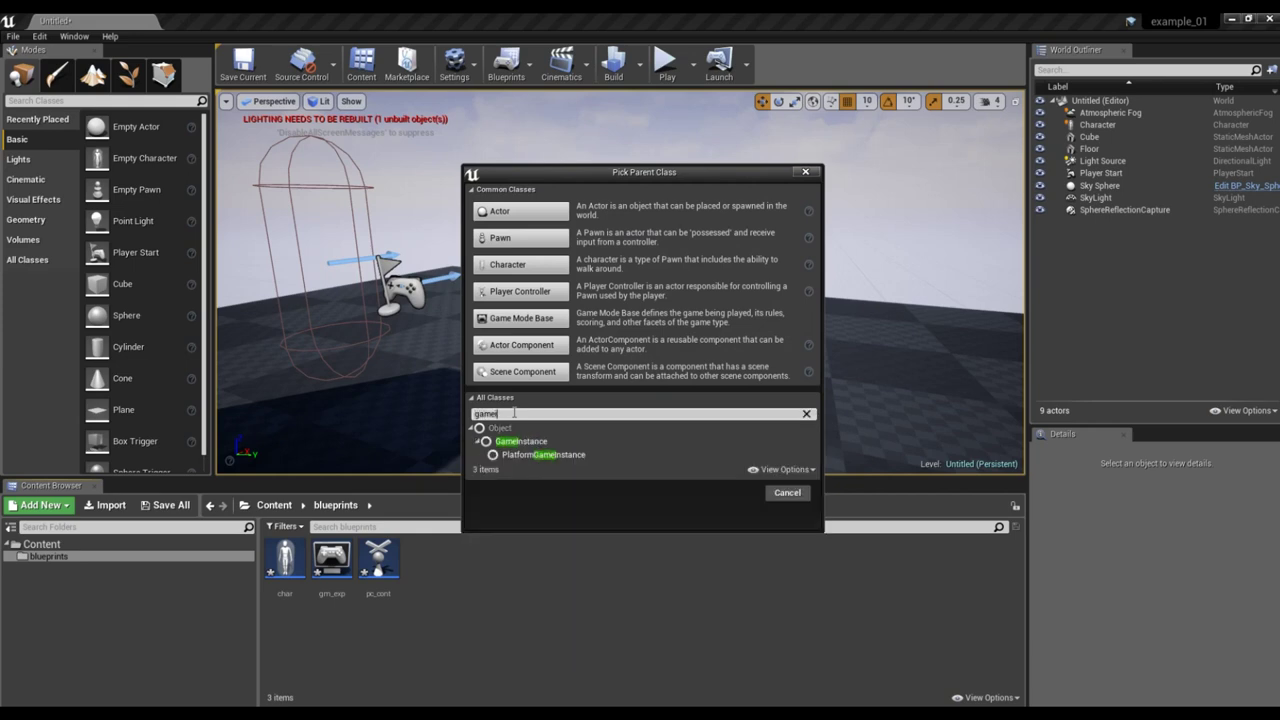
pyautogui.click(517, 443)
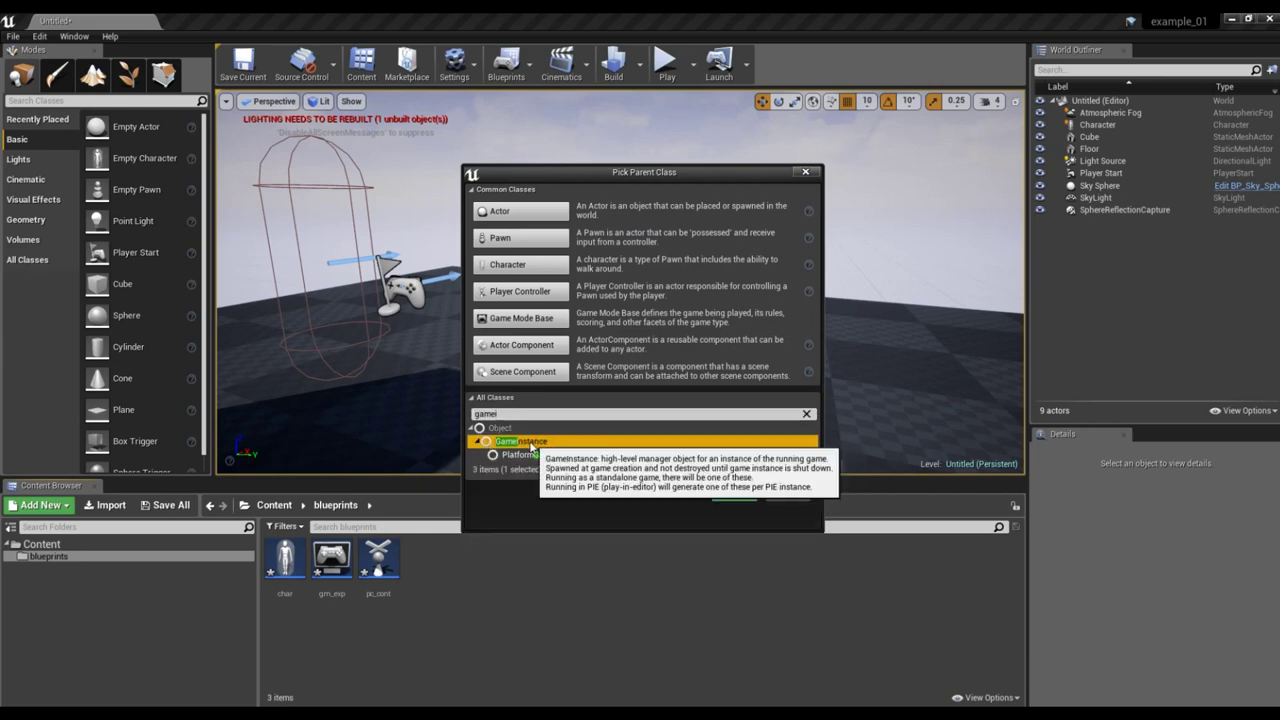
pyautogui.click(733, 493)
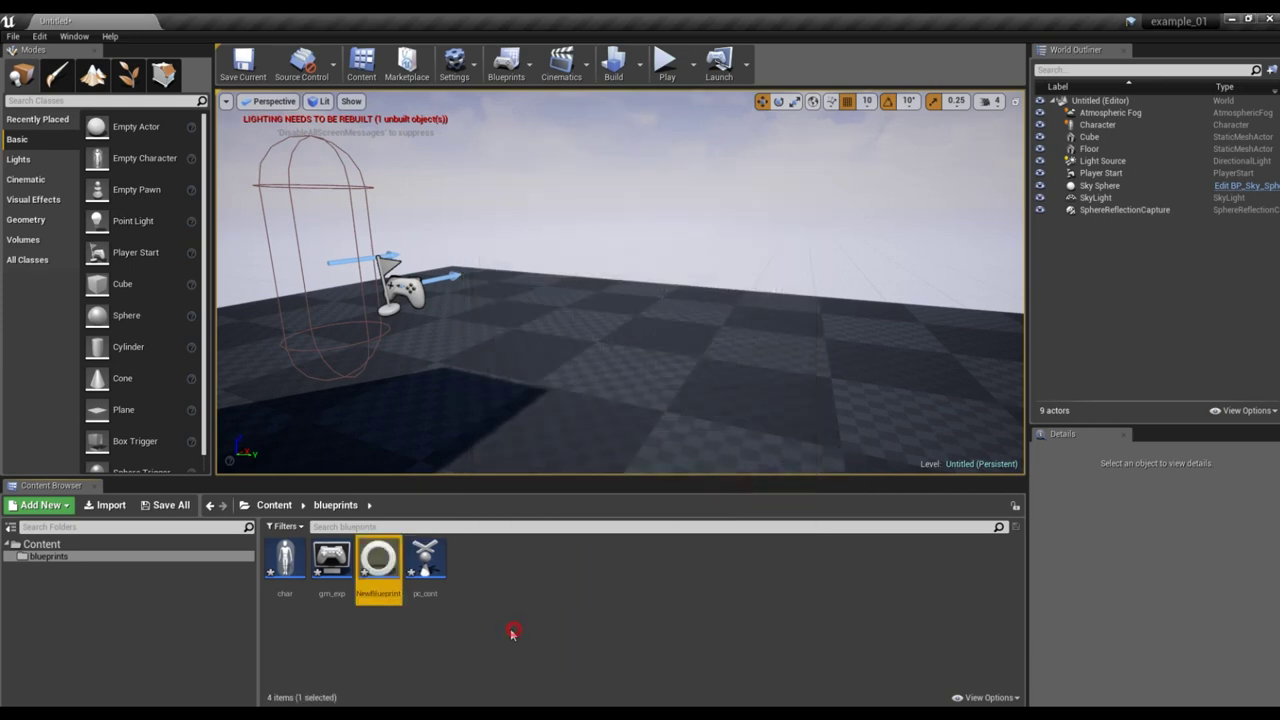
pyautogui.click(378, 594)
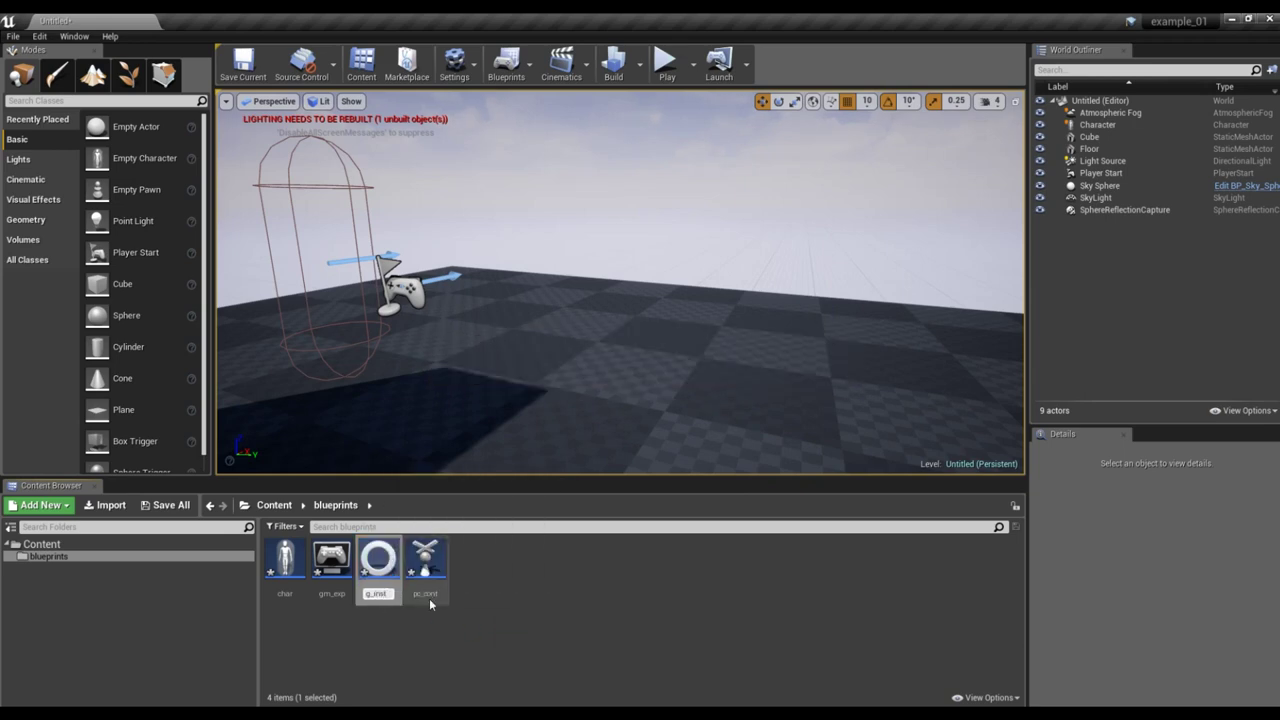
pyautogui.press('Return')
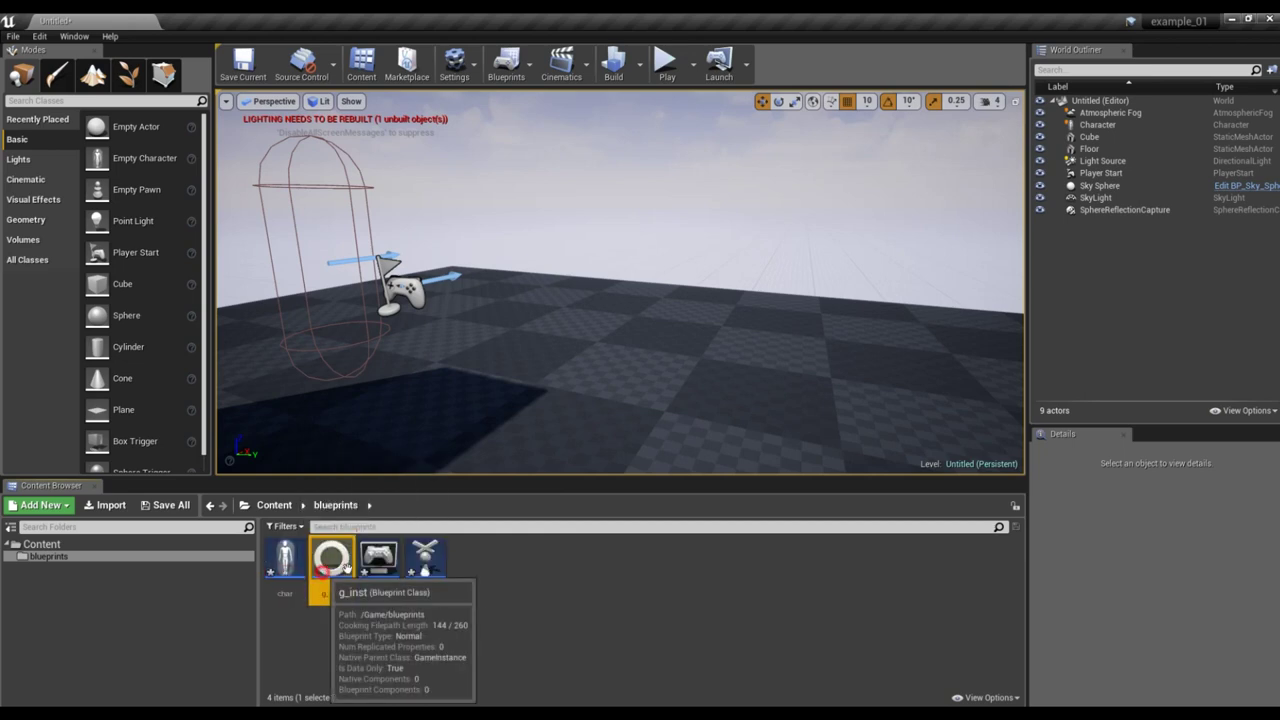
pyautogui.click(415, 590)
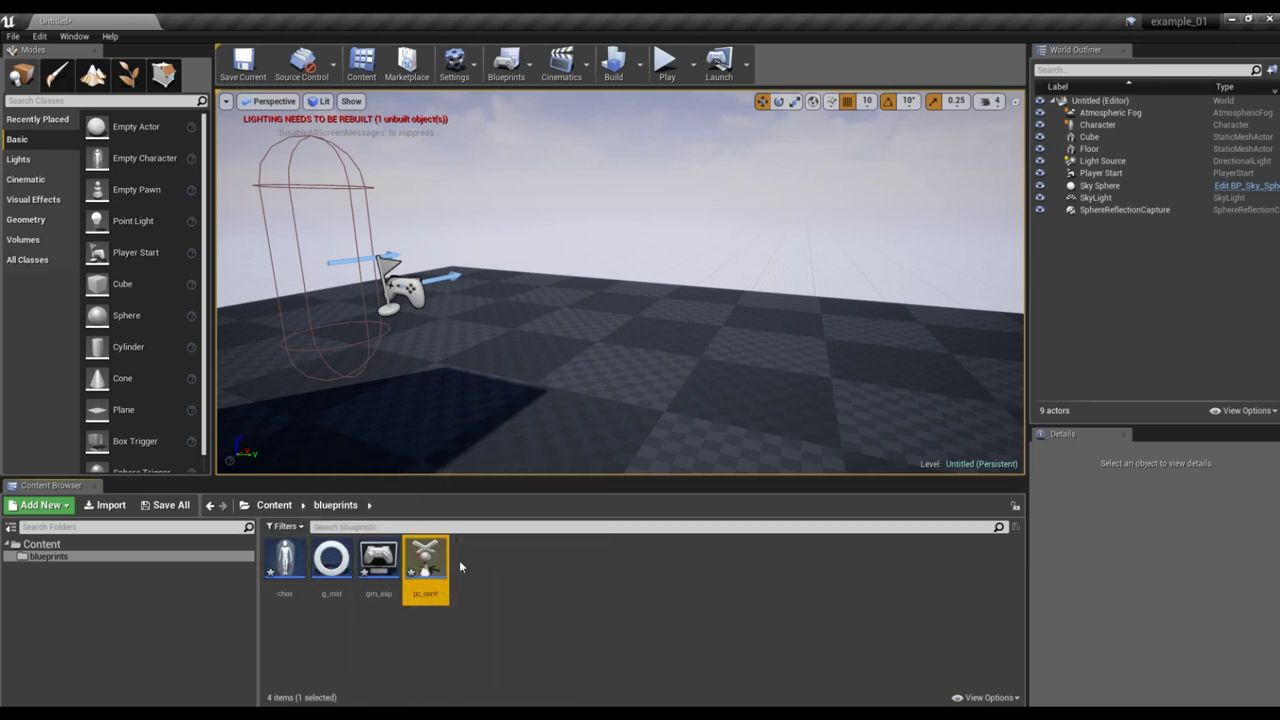
pyautogui.click(521, 579)
# Create a User Interface > Widget Blueprint named ui and open it in its editor.
pyautogui.rightClick(502, 574)
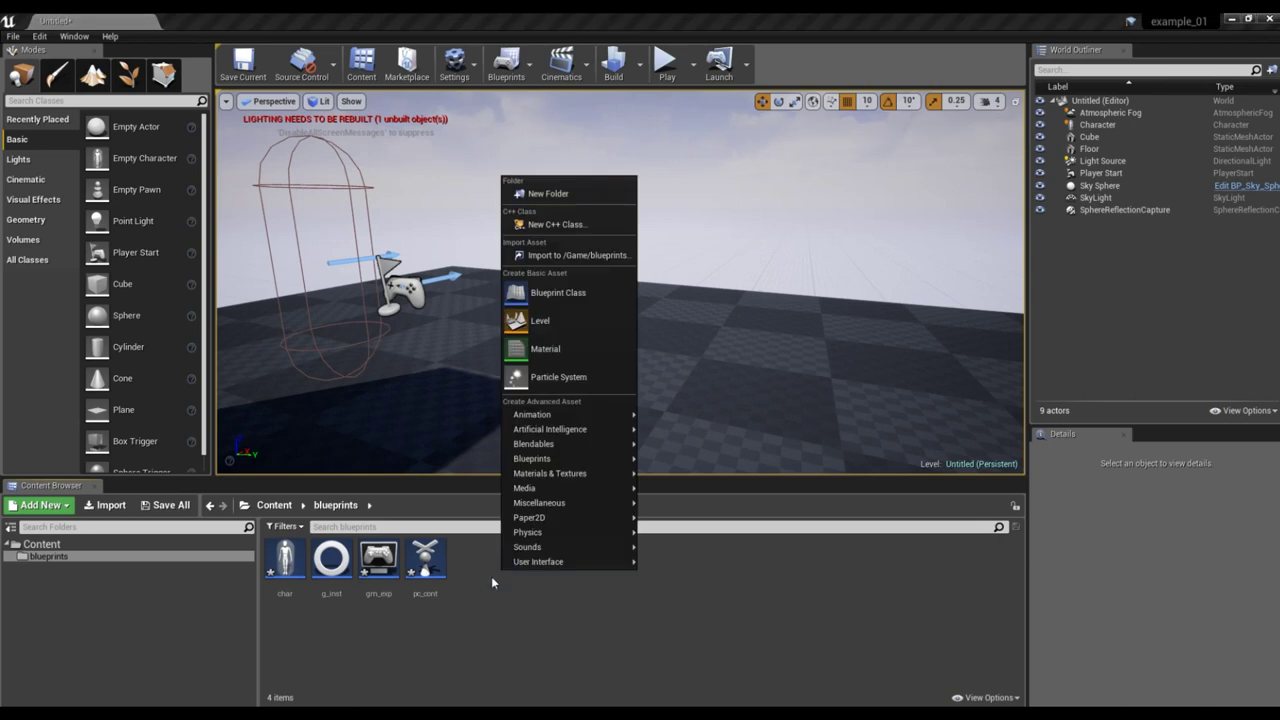
pyautogui.moveTo(557, 564)
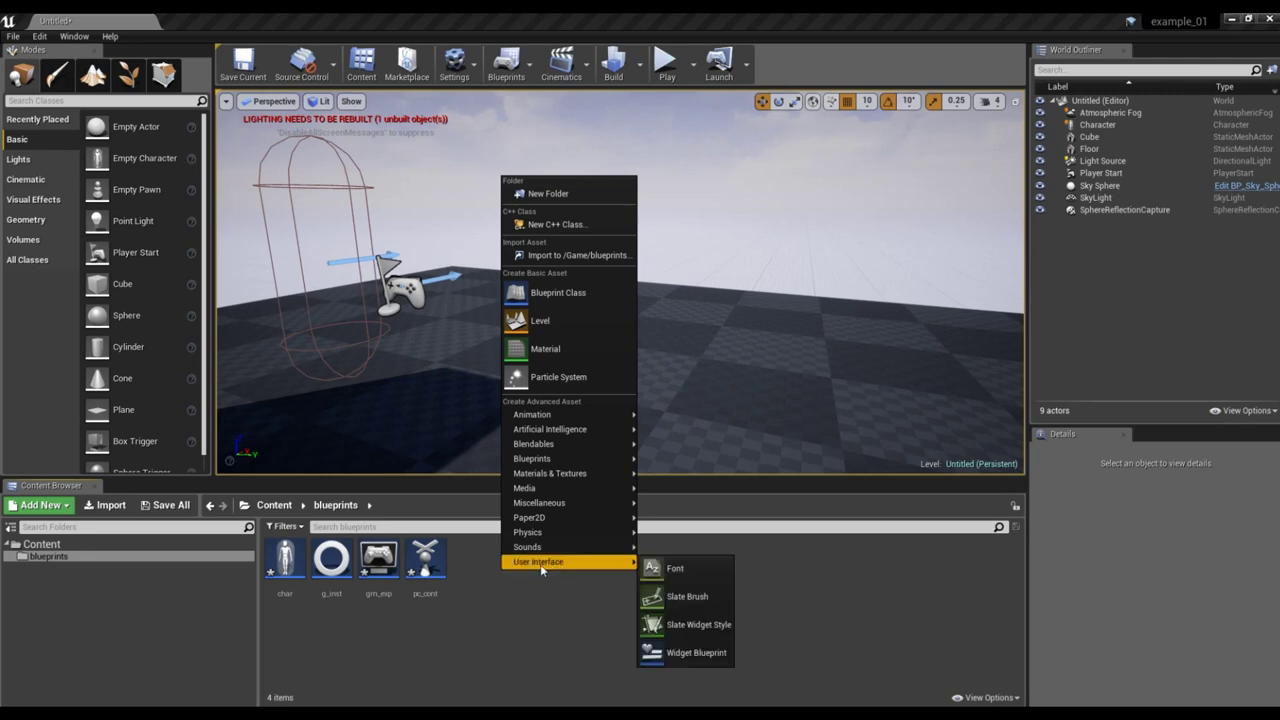
pyautogui.click(681, 655)
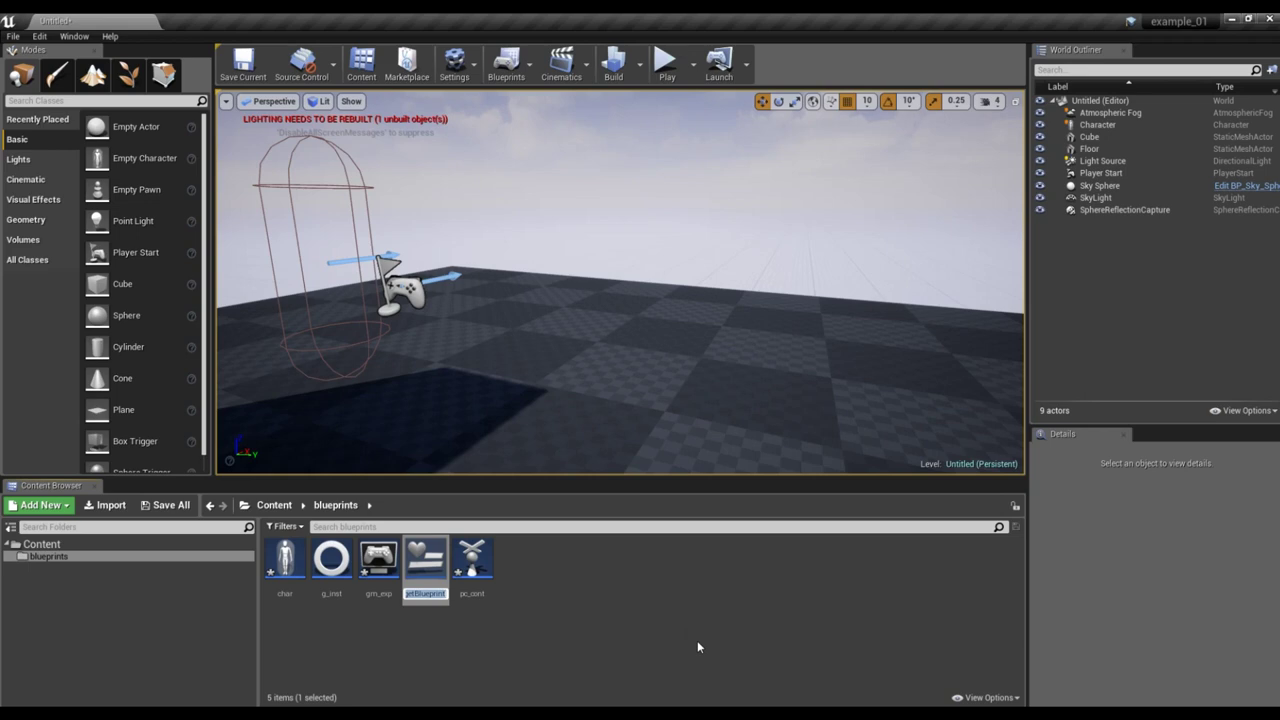
pyautogui.write('ui')
pyautogui.press('Return')
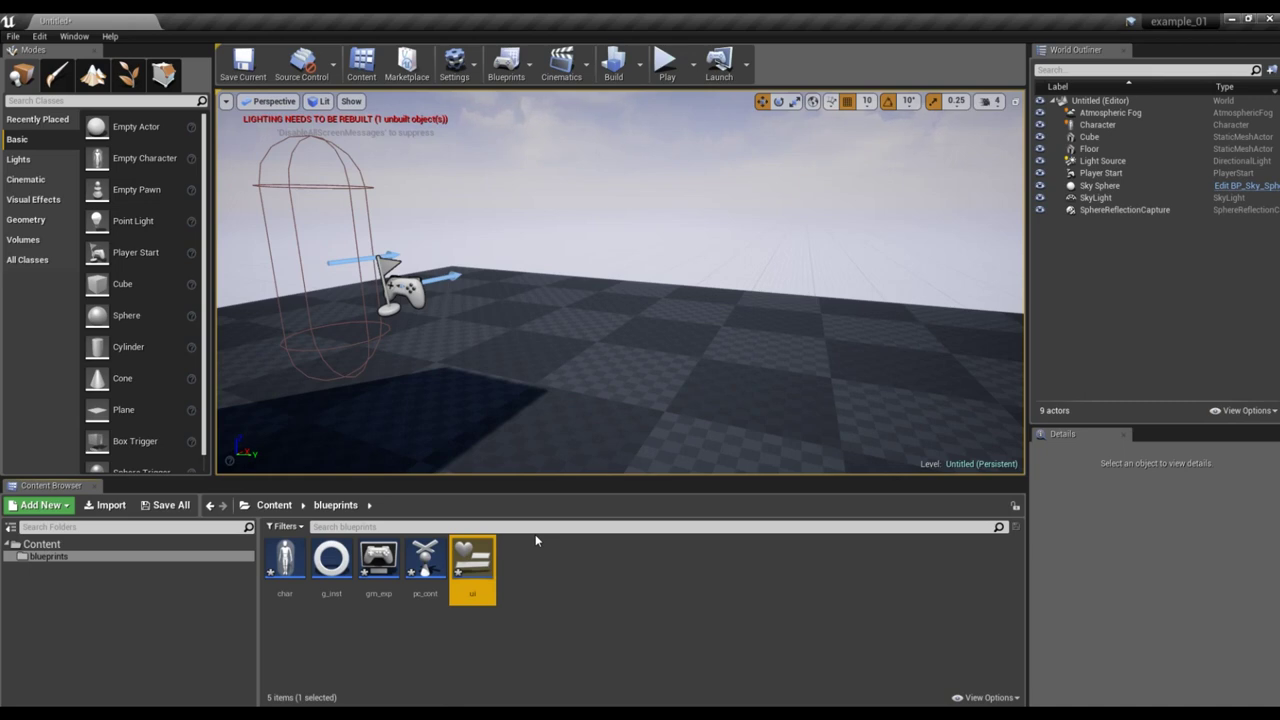
pyautogui.doubleClick(478, 541)
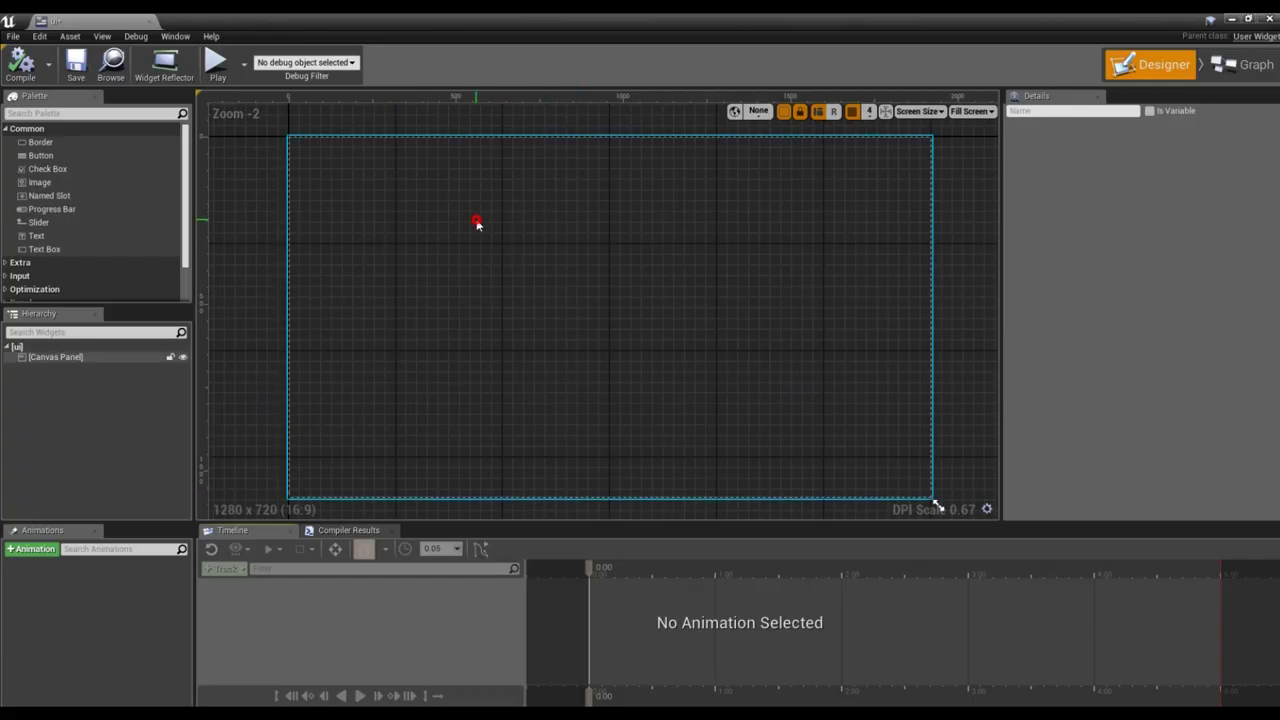
# Select the root Canvas Panel, then search the Palette for 'canvas' to list Canvas Panel.
pyautogui.click(870, 226)
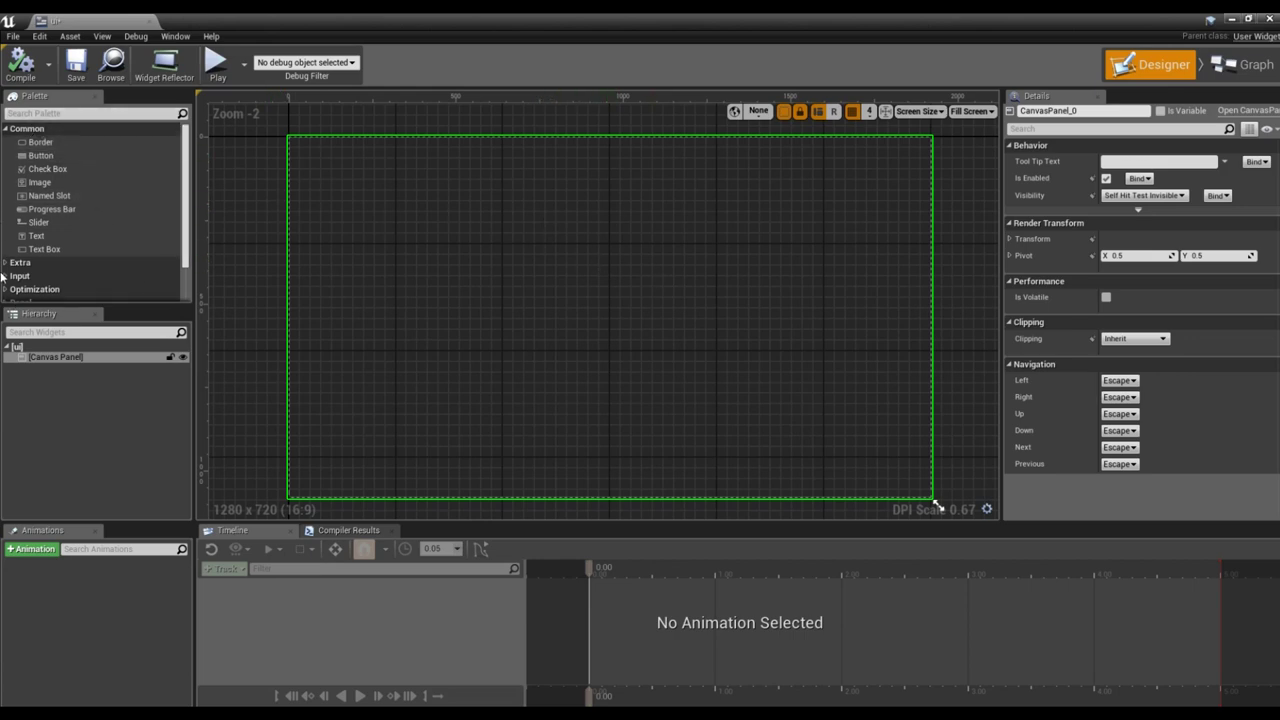
pyautogui.click(56, 349)
pyautogui.click(58, 356)
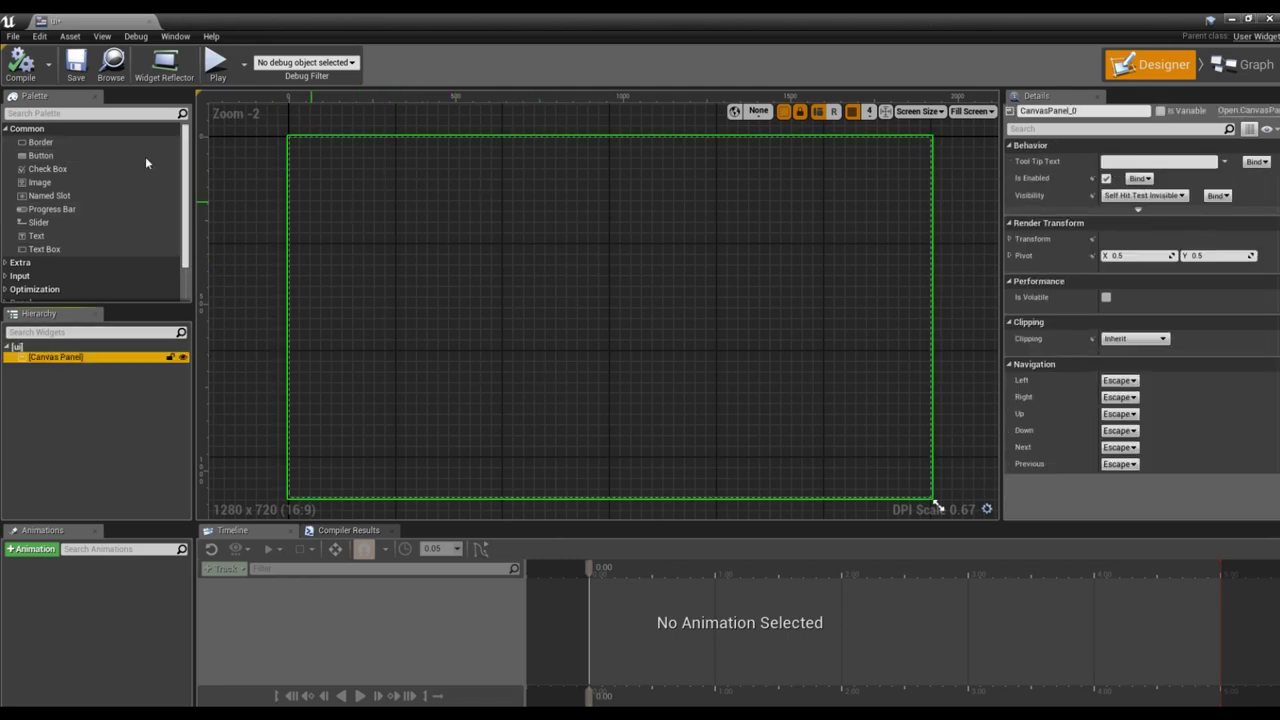
pyautogui.scroll(-1, 67, 177)
pyautogui.scroll(1, 67, 172)
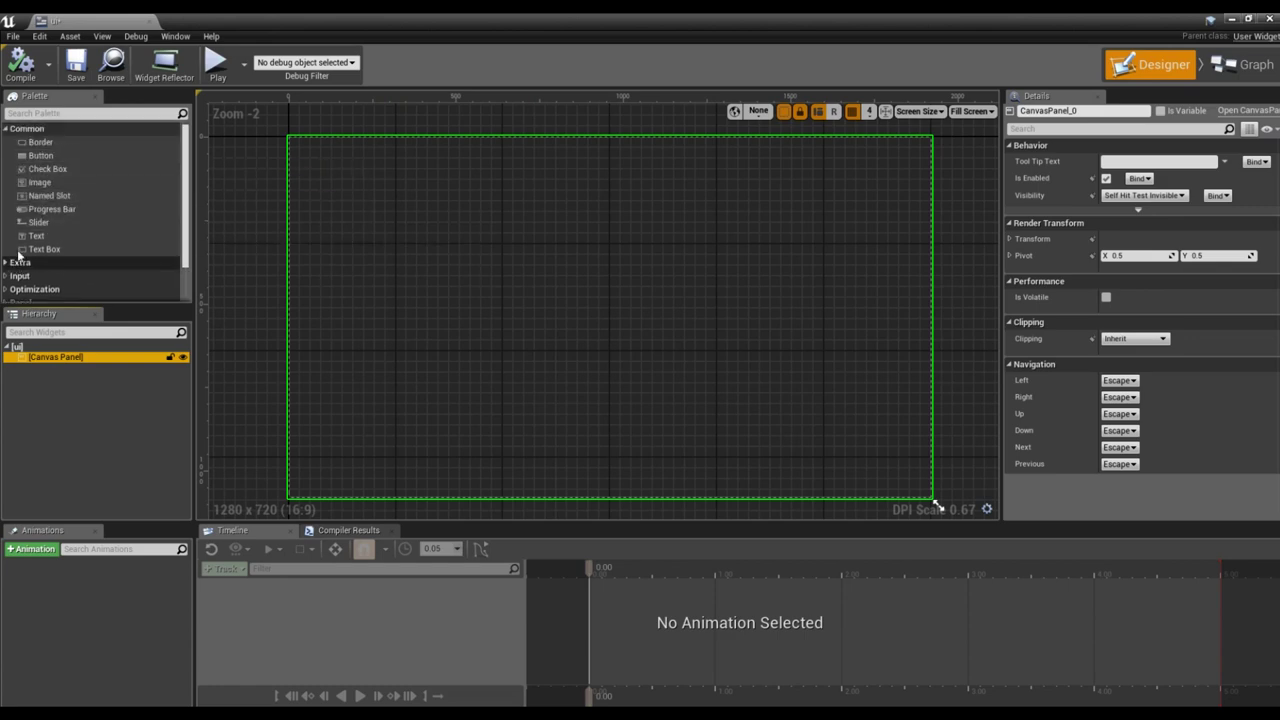
pyautogui.click(12, 262)
pyautogui.click(70, 117)
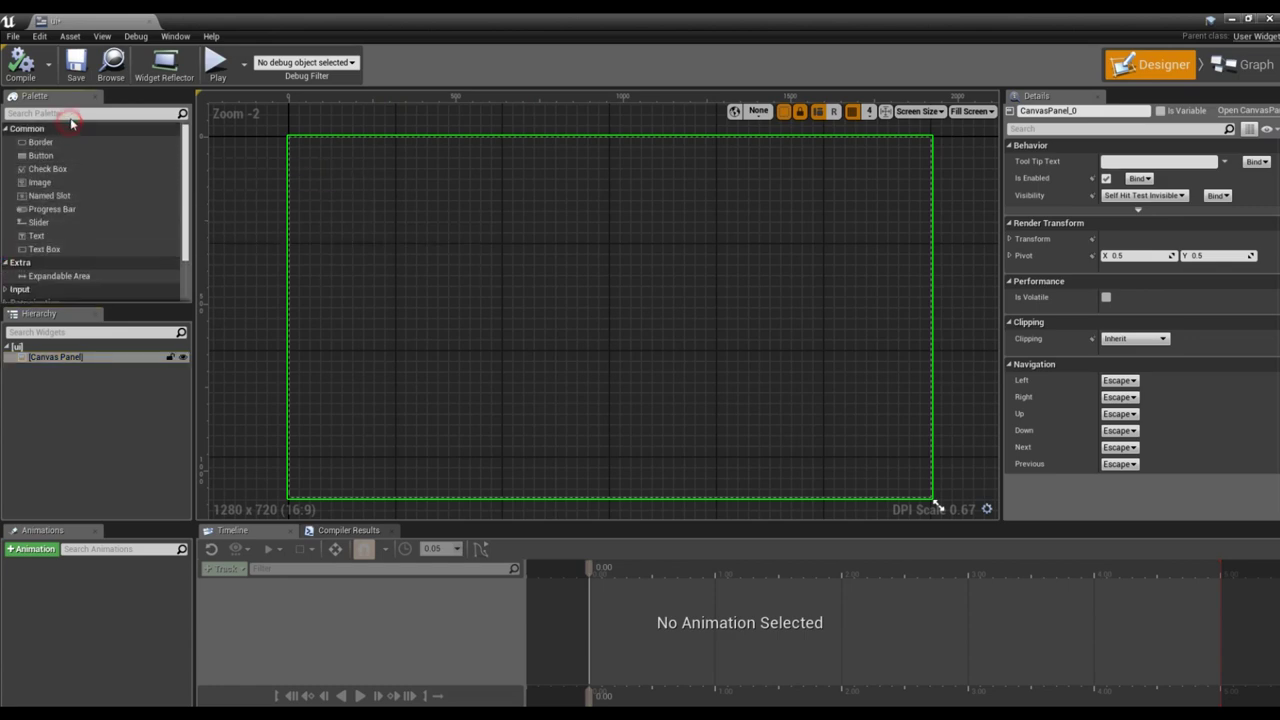
pyautogui.write('canvas')
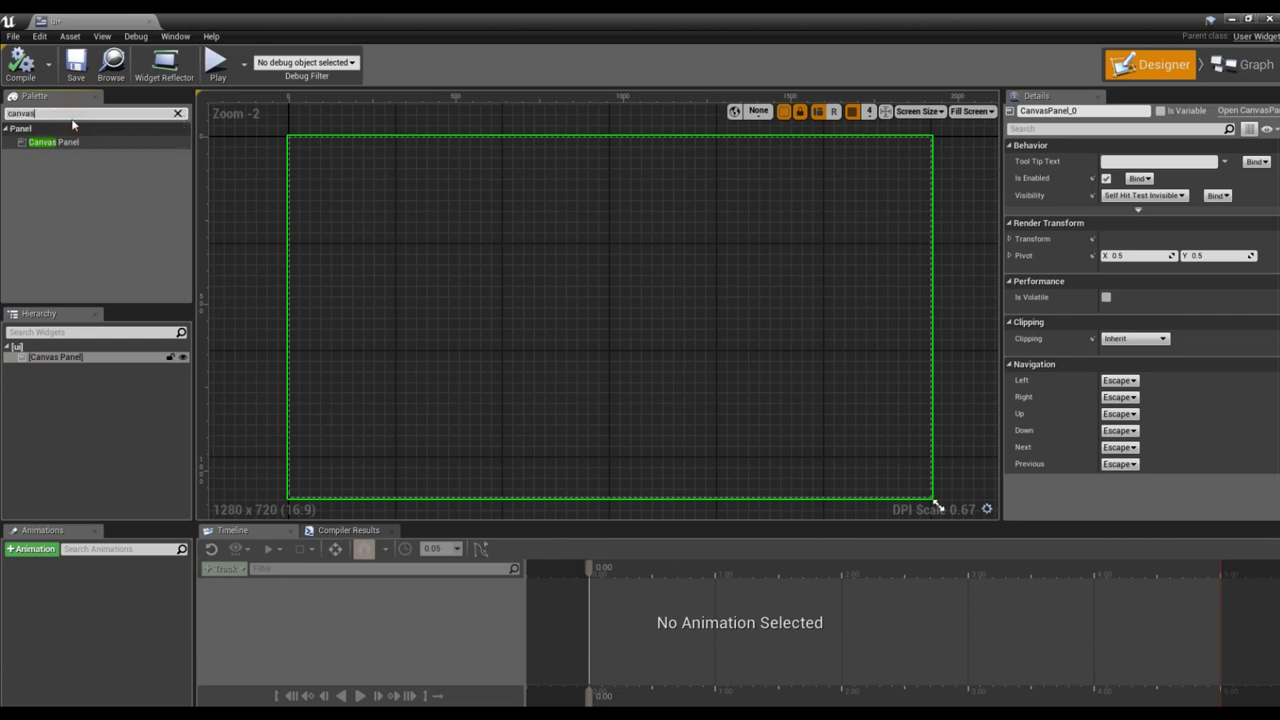
# Drop a Canvas Panel inside the root and rename the root CanvasPanel_0.
pyautogui.moveTo(47, 142); pyautogui.dragTo(338, 170)
pyautogui.moveTo(60, 369); pyautogui.dragTo(65, 367)
pyautogui.click(55, 357)
pyautogui.click(62, 368)
pyautogui.click(55, 357)
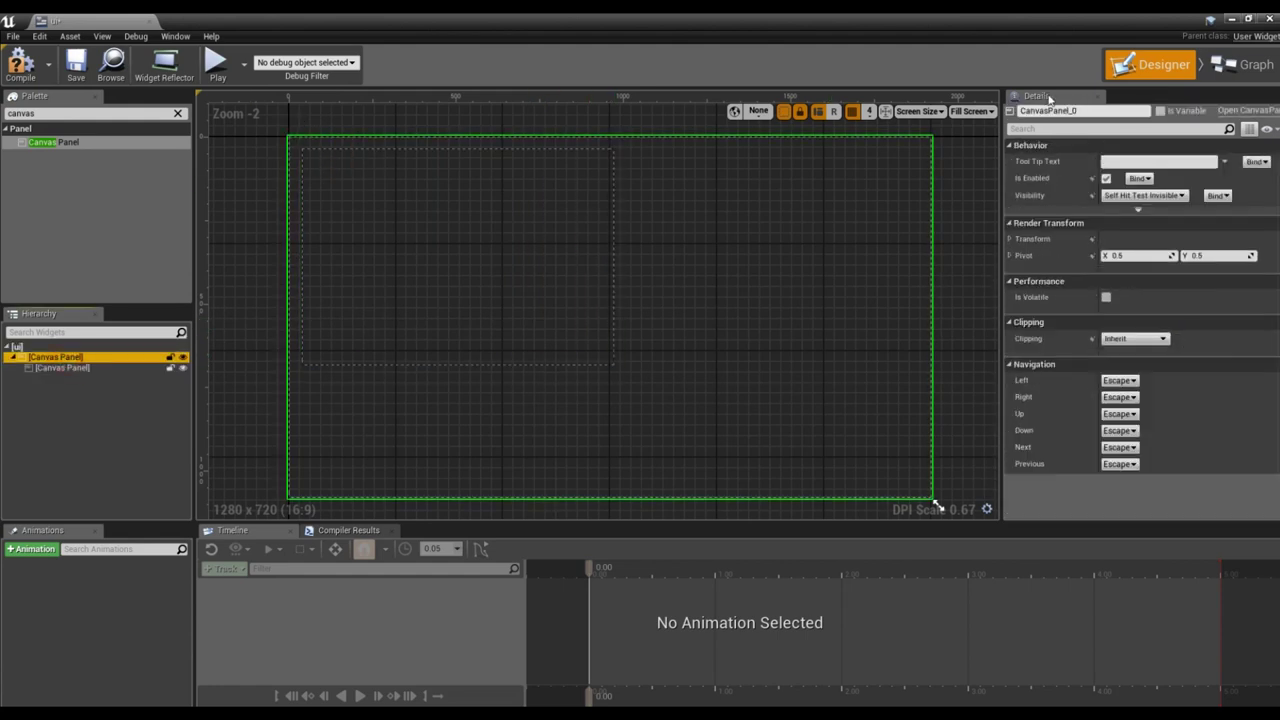
pyautogui.click(1048, 111)
pyautogui.press('Return')
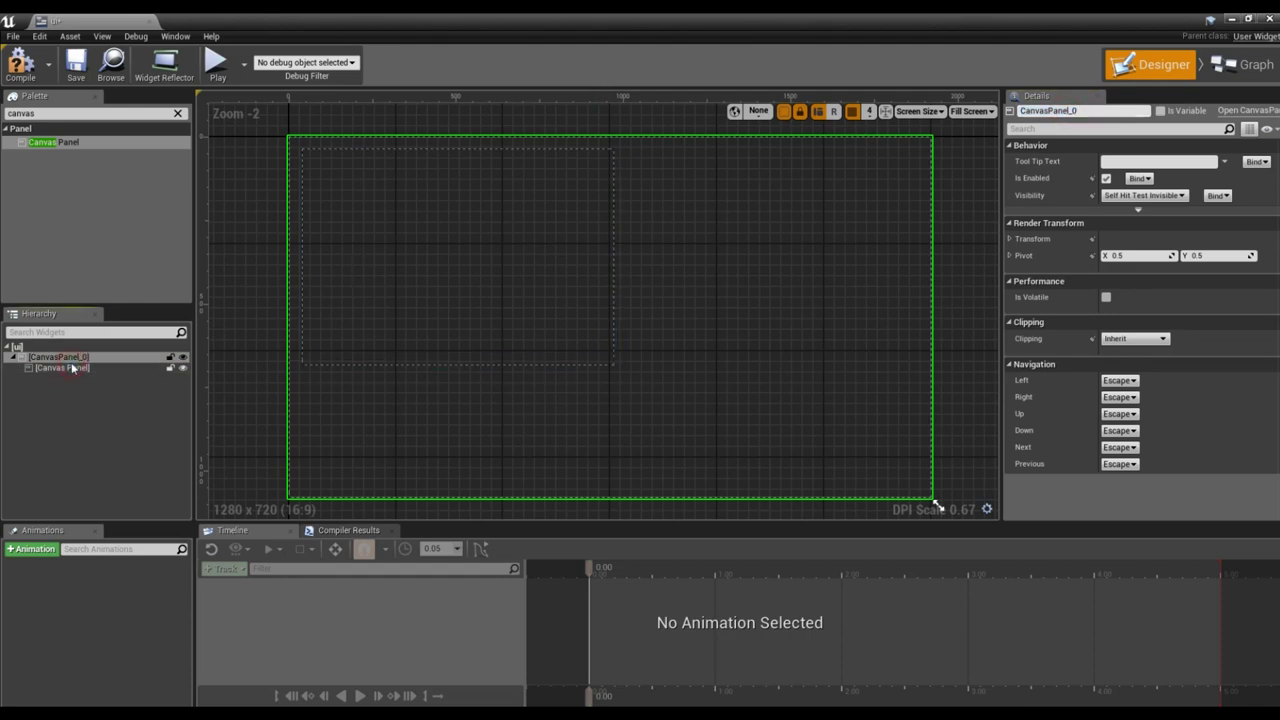
# Anchor the inner Canvas Panel top-right and drag it into the canvas's right half.
pyautogui.click(60, 357)
pyautogui.click(12, 357)
pyautogui.click(80, 367)
pyautogui.click(70, 357)
pyautogui.click(523, 245)
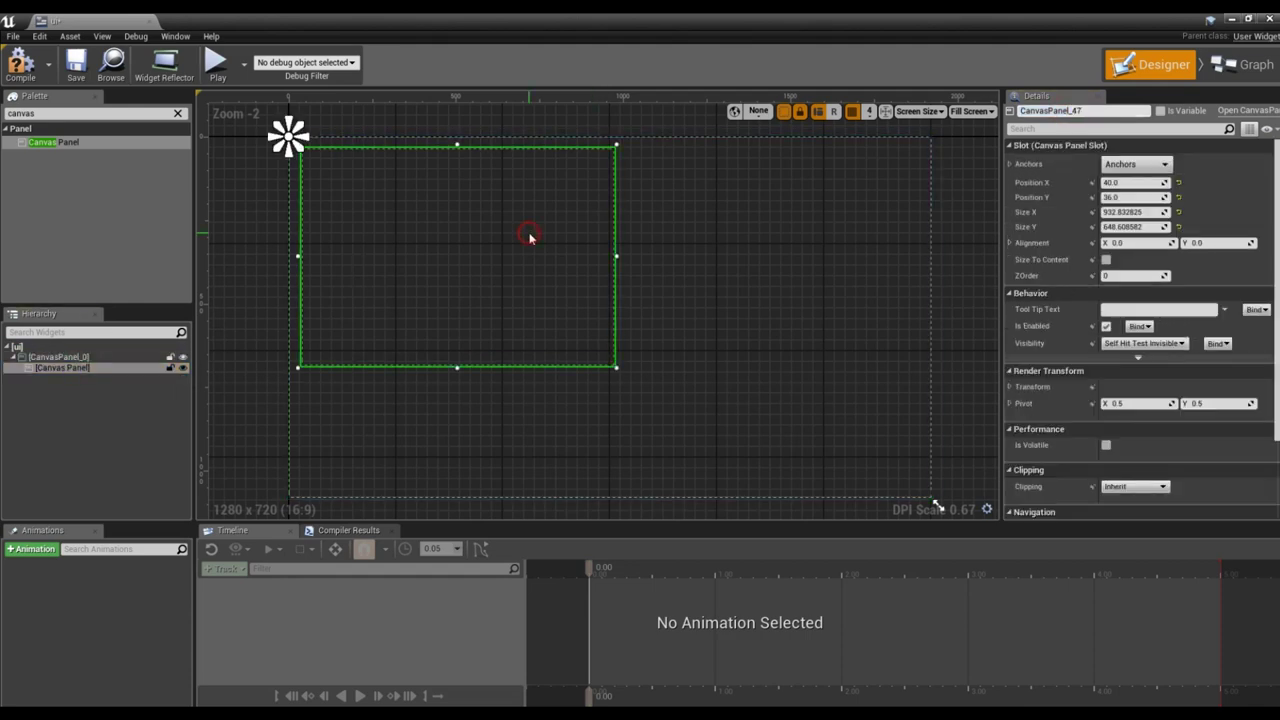
pyautogui.click(1134, 165)
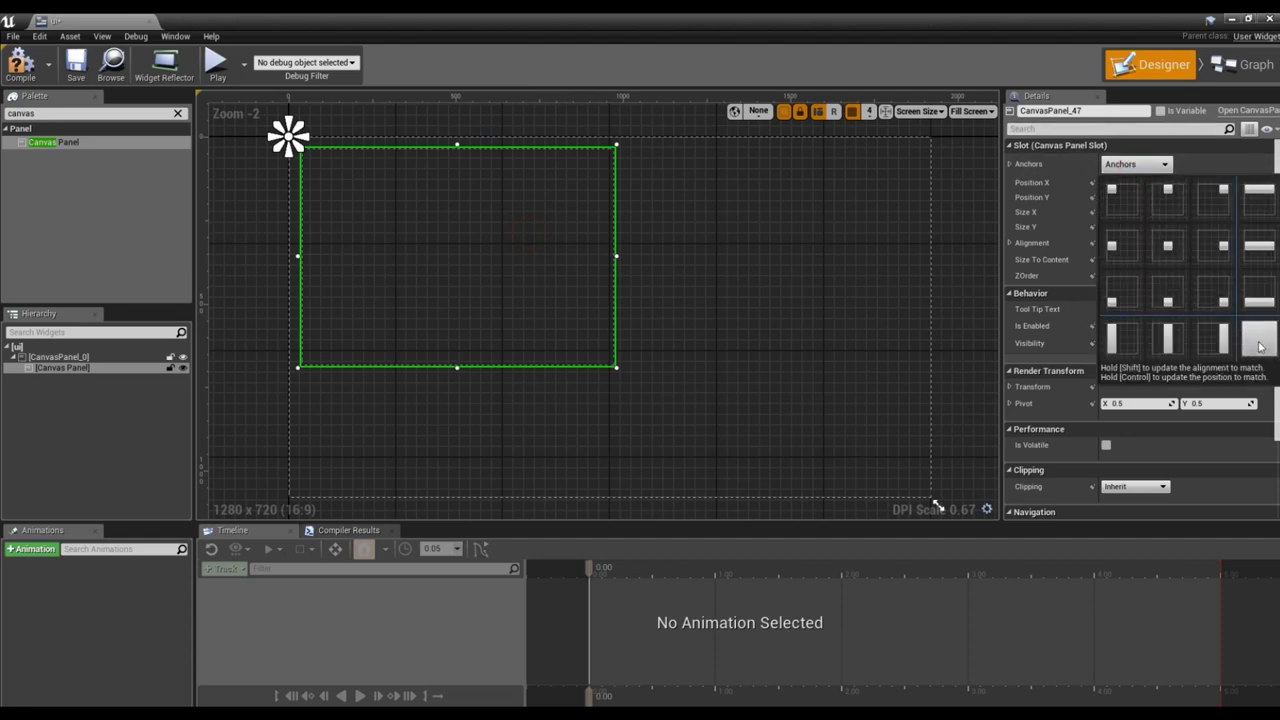
pyautogui.click(1207, 194)
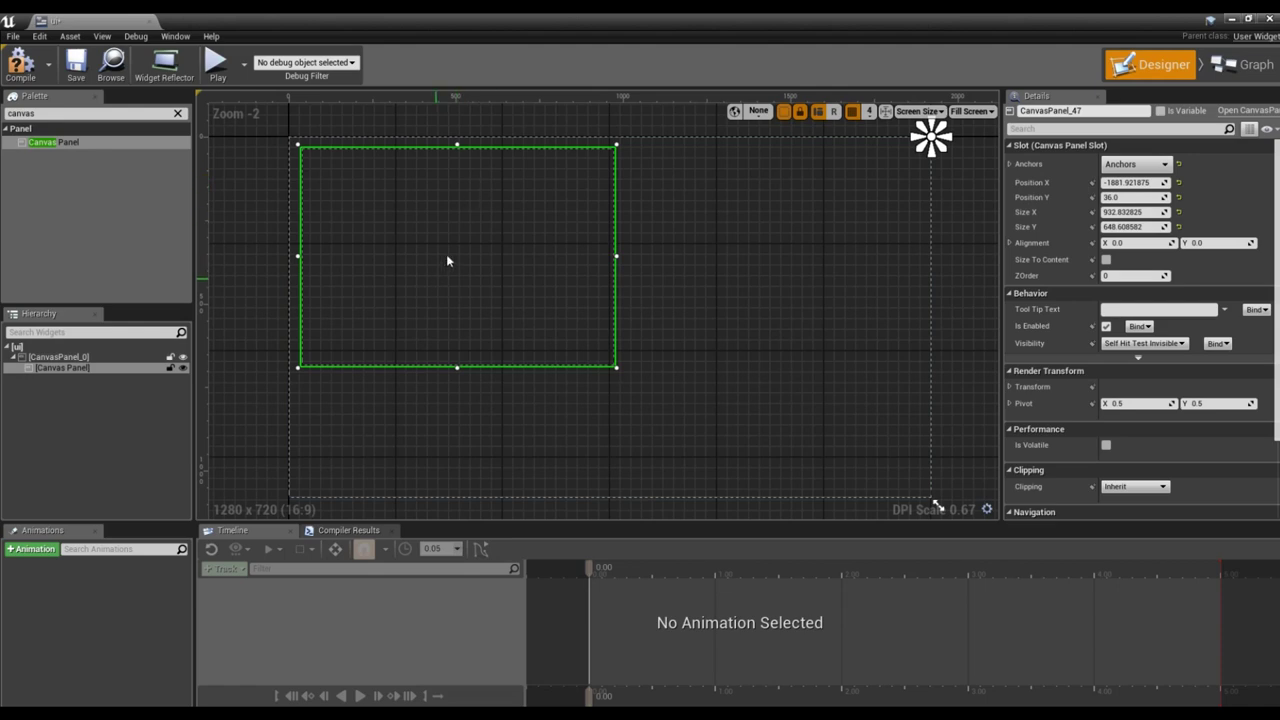
pyautogui.moveTo(502, 251); pyautogui.dragTo(806, 246)
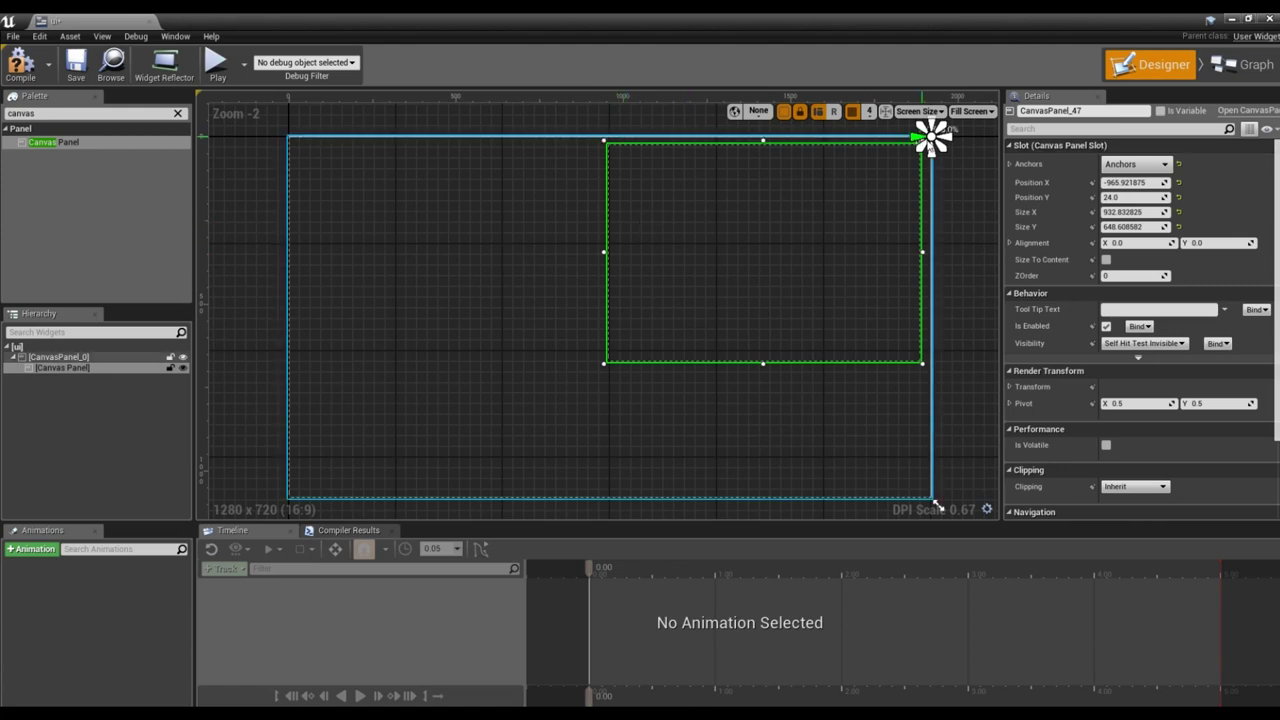
pyautogui.click(910, 112)
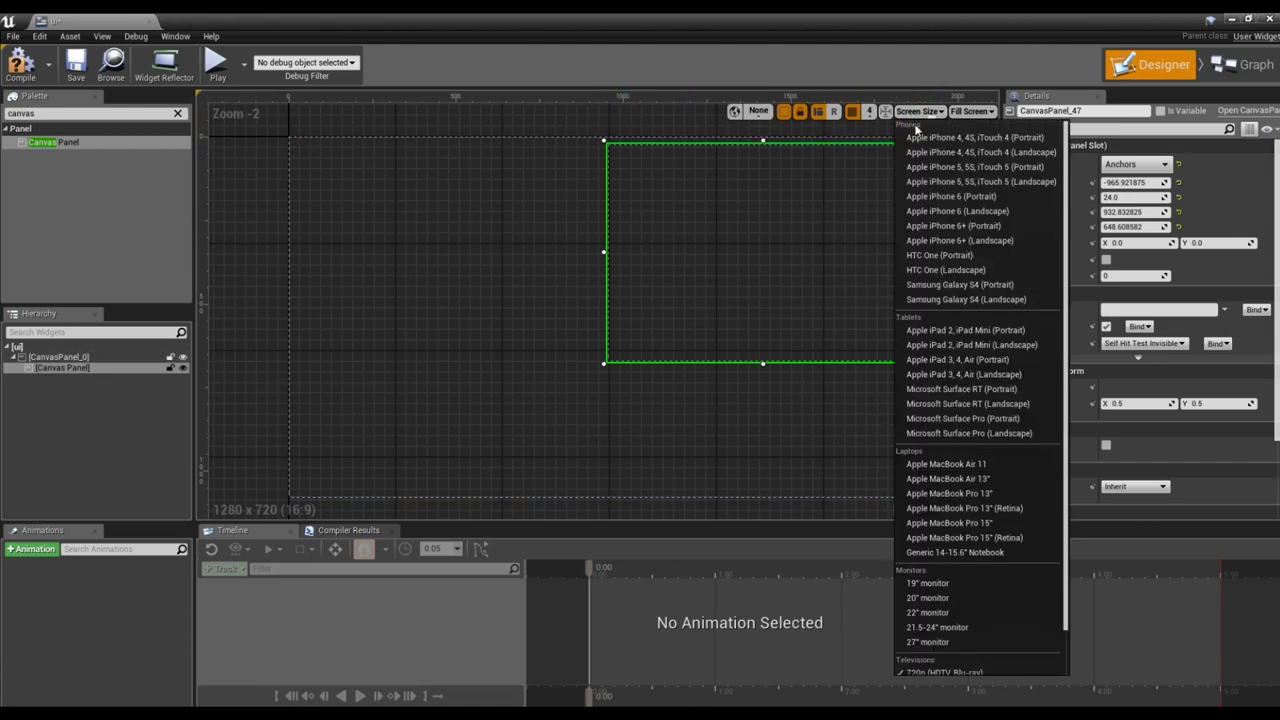
# Preview at 750x1334, 960x640 and 1920x1080, re-anchoring the inner panel top-left.
pyautogui.click(917, 193)
pyautogui.click(915, 112)
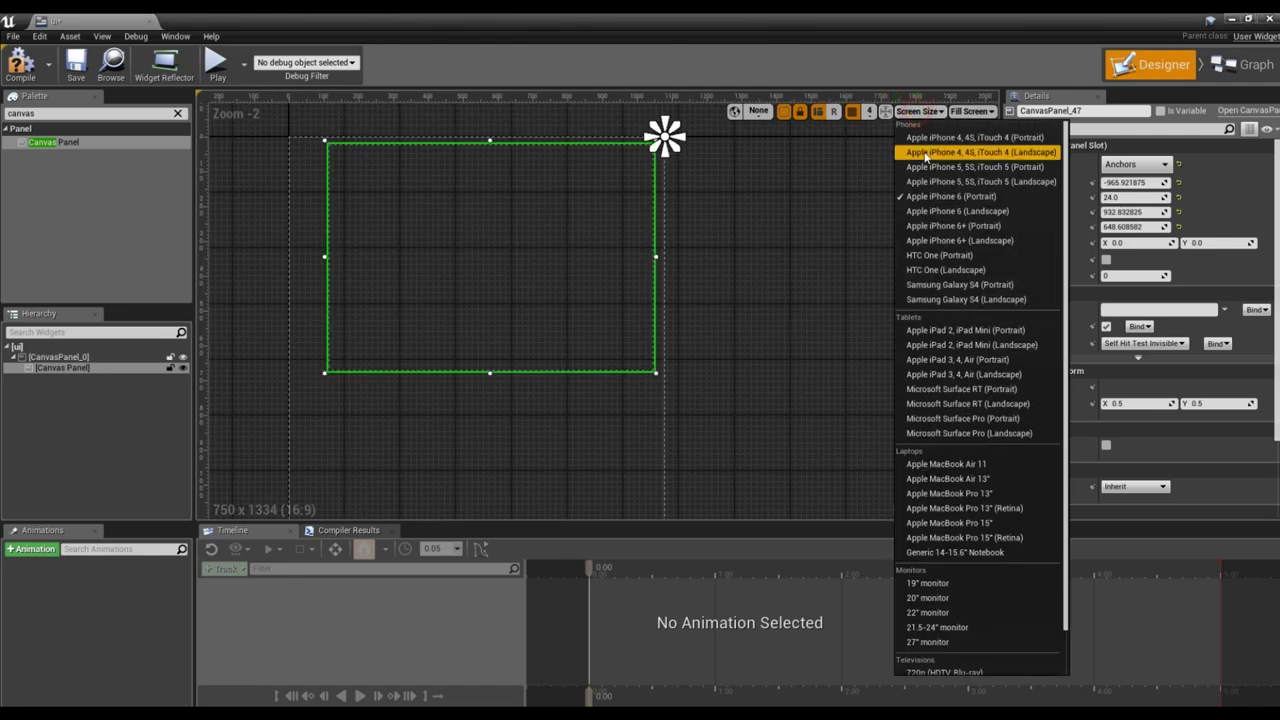
pyautogui.click(924, 151)
pyautogui.click(1127, 166)
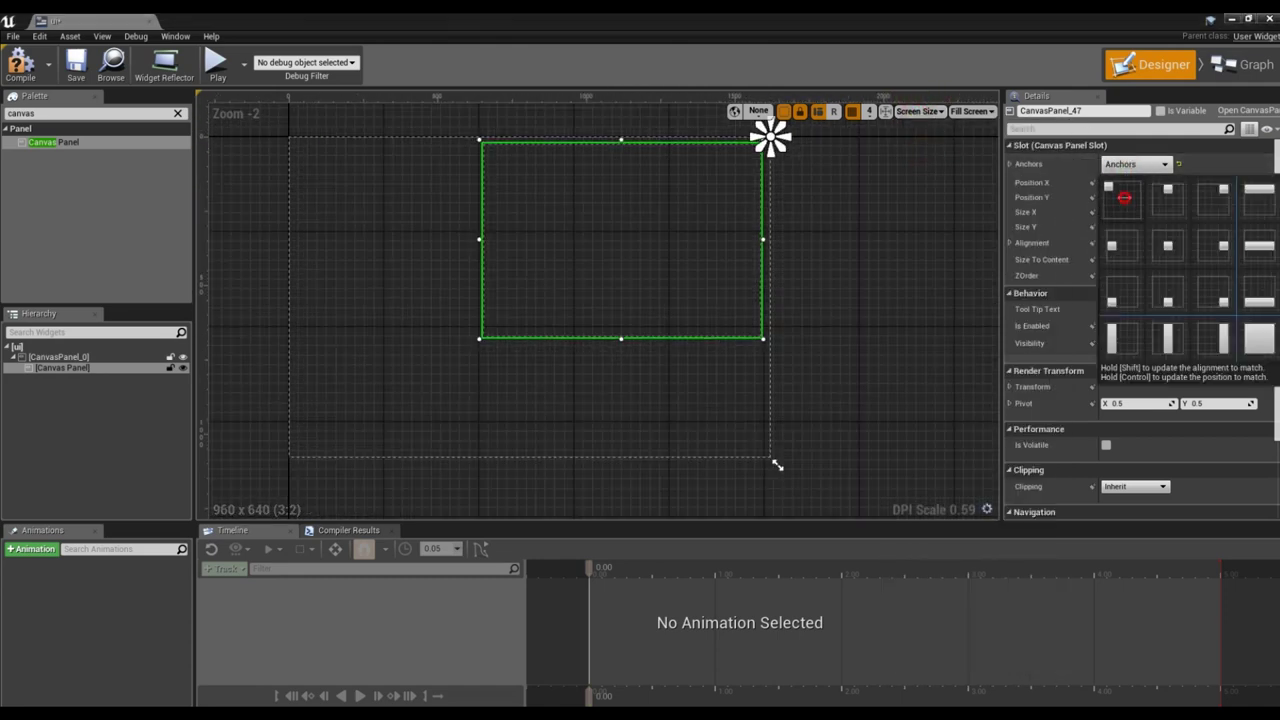
pyautogui.click(1121, 192)
pyautogui.click(917, 111)
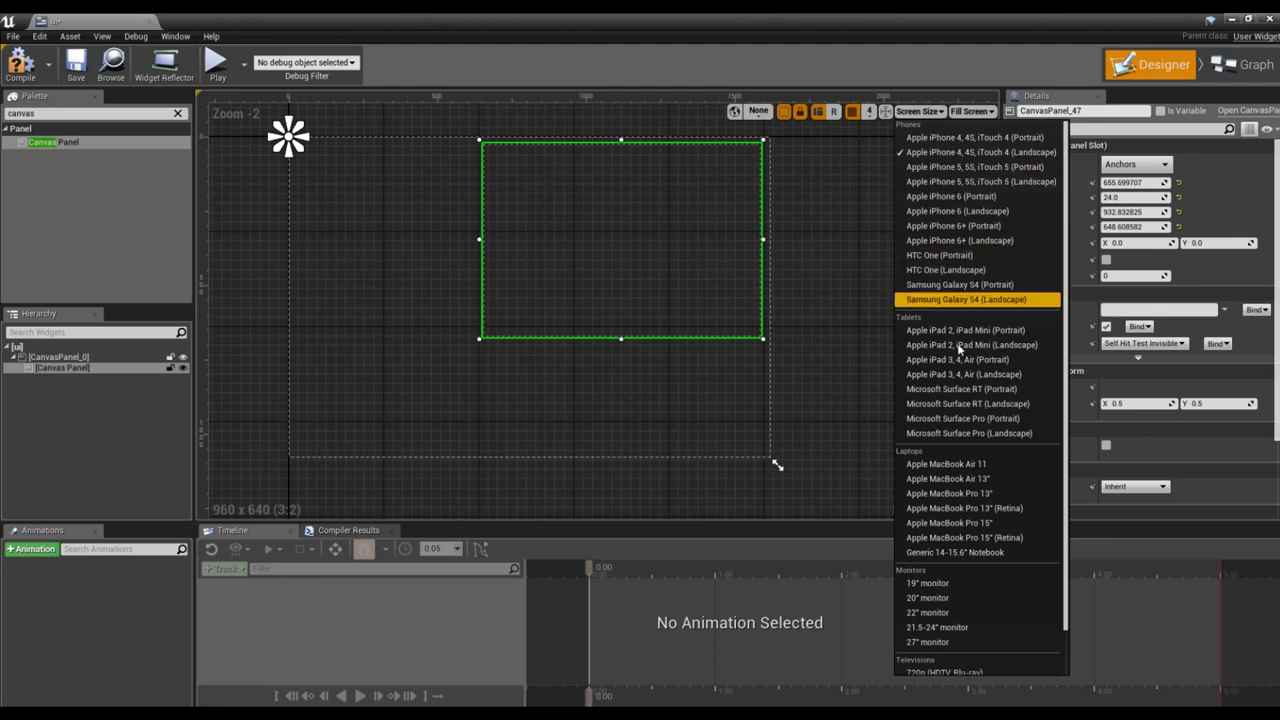
pyautogui.click(962, 240)
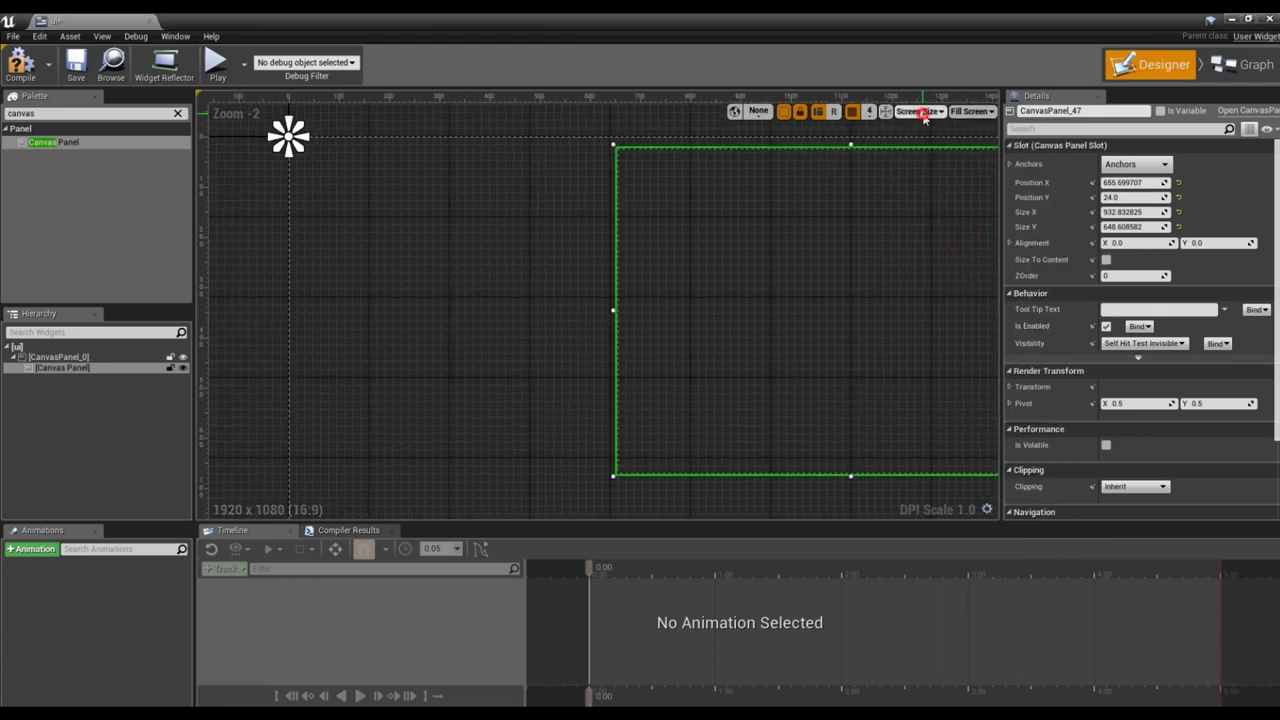
# Move the inner panel near the top-left and preview at 960x640 and 1080x1920.
pyautogui.click(918, 112)
pyautogui.click(543, 160)
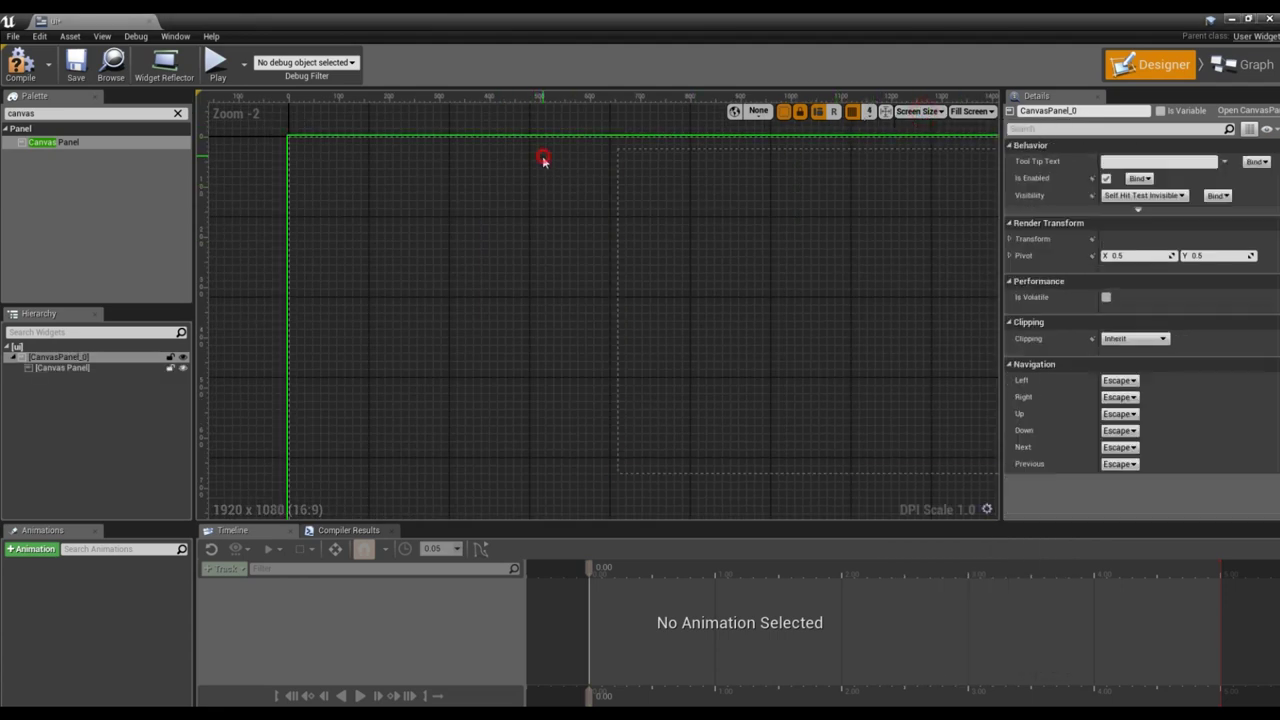
pyautogui.click(651, 249)
pyautogui.moveTo(840, 211); pyautogui.dragTo(519, 211)
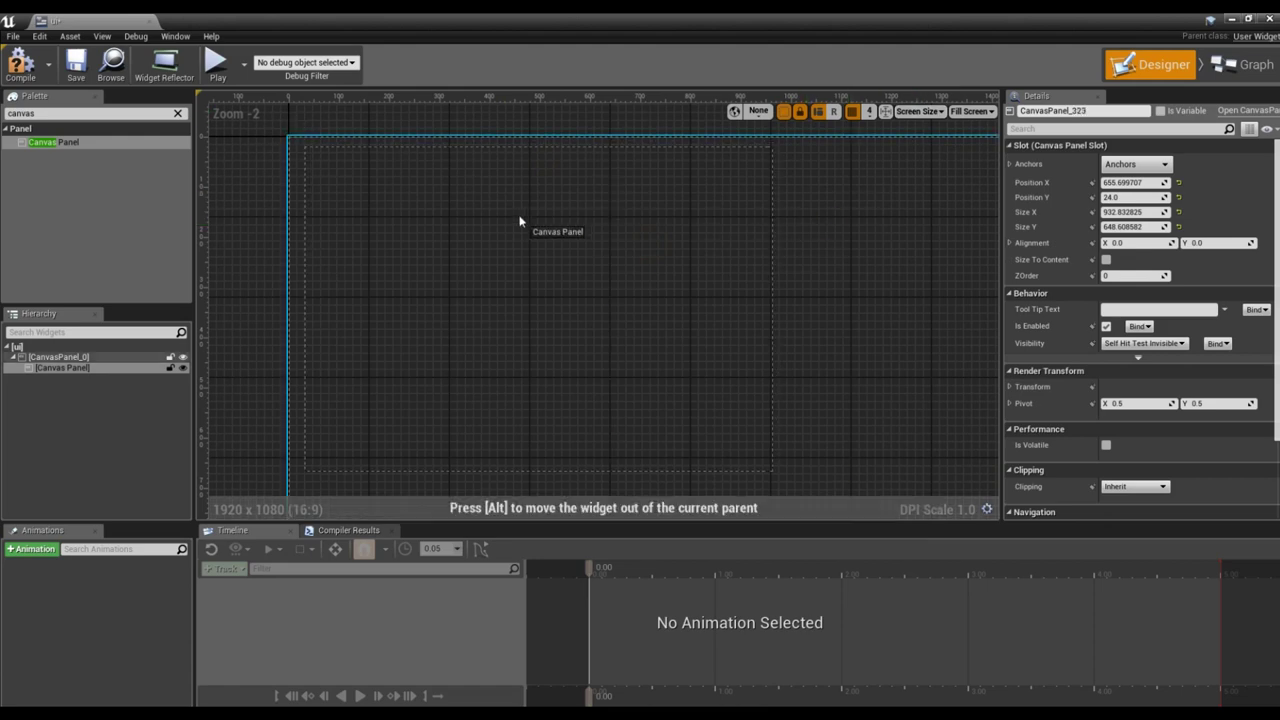
pyautogui.scroll(-2, 900, 115)
pyautogui.click(910, 112)
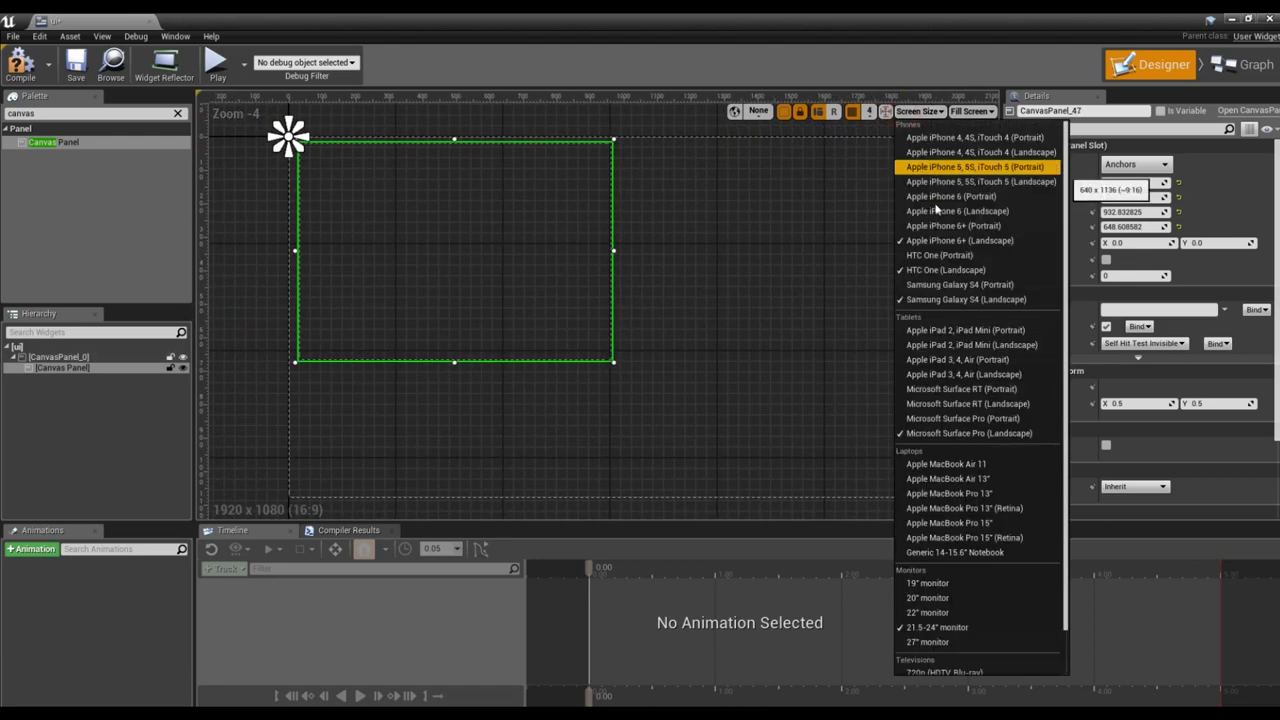
pyautogui.click(960, 153)
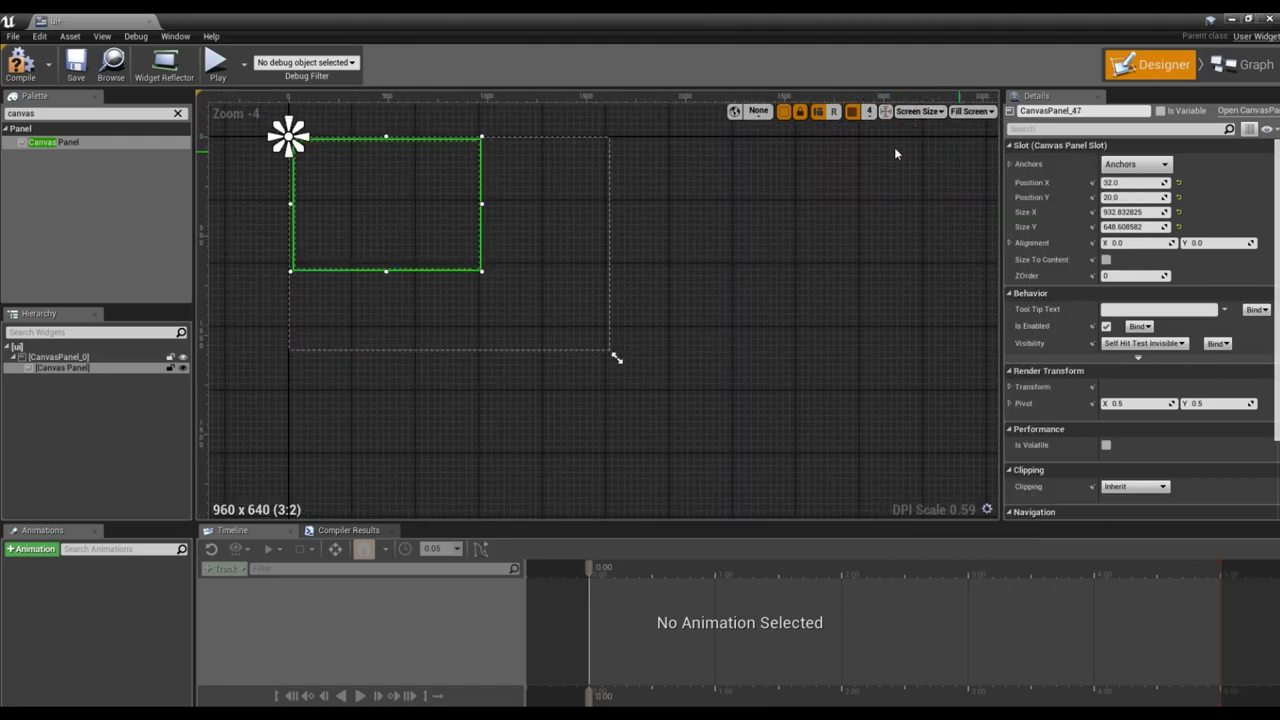
pyautogui.click(912, 112)
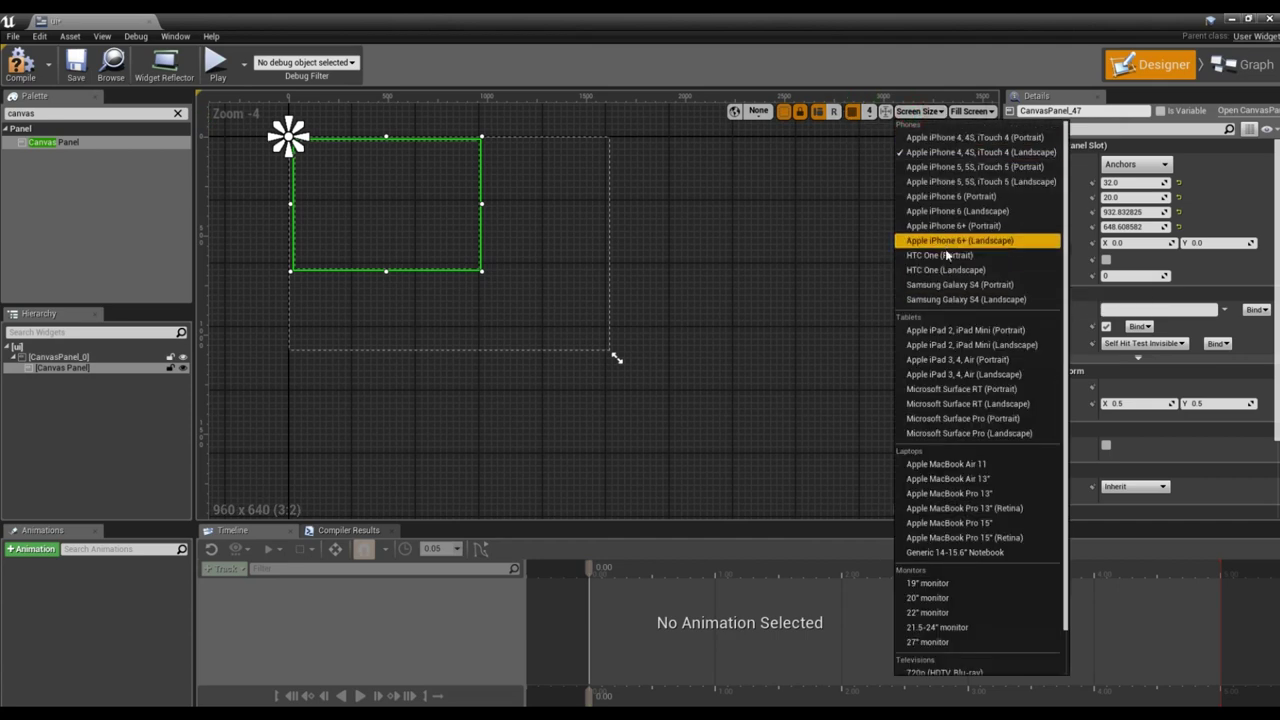
pyautogui.click(948, 255)
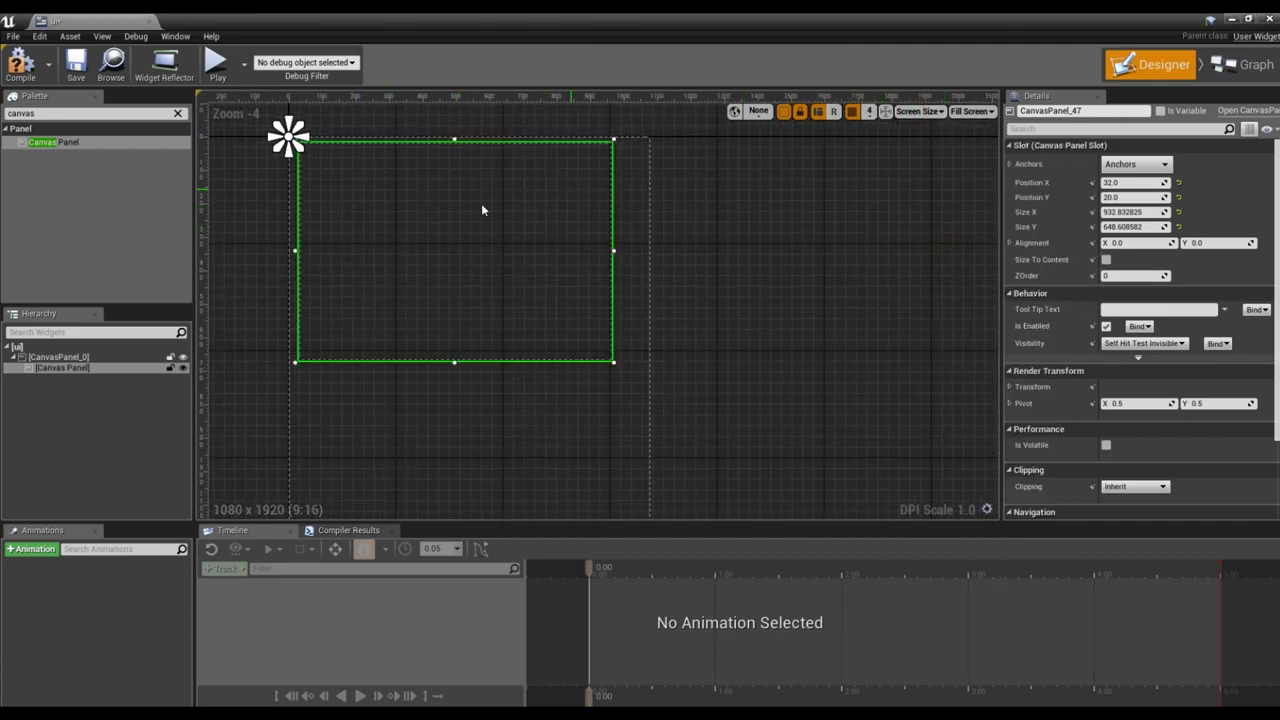
# Preview at 1920 x 1080, delete the inner Canvas Panel, and compile with CanvasPanel_0 selected.
pyautogui.moveTo(518, 211)
pyautogui.mouseDown()
pyautogui.moveTo(543, 194)
pyautogui.moveTo(508, 197)
pyautogui.mouseUp()
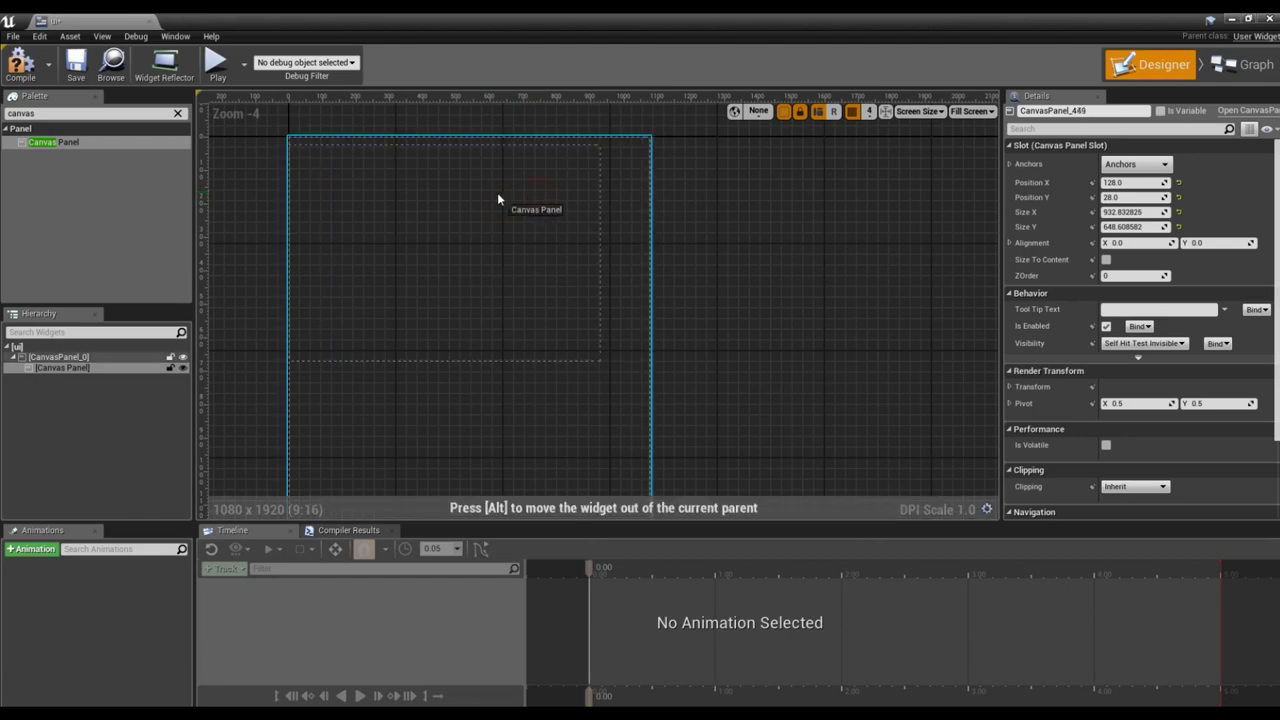
pyautogui.click(918, 111)
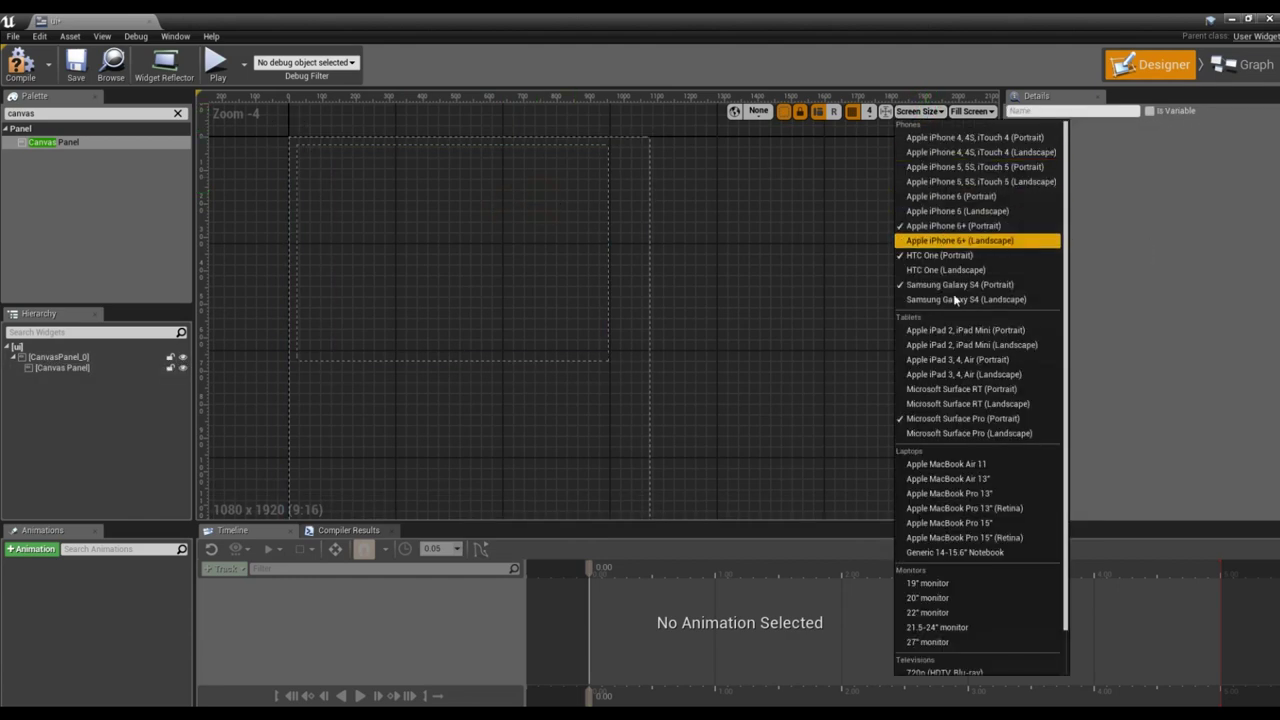
pyautogui.click(940, 627)
pyautogui.click(533, 256)
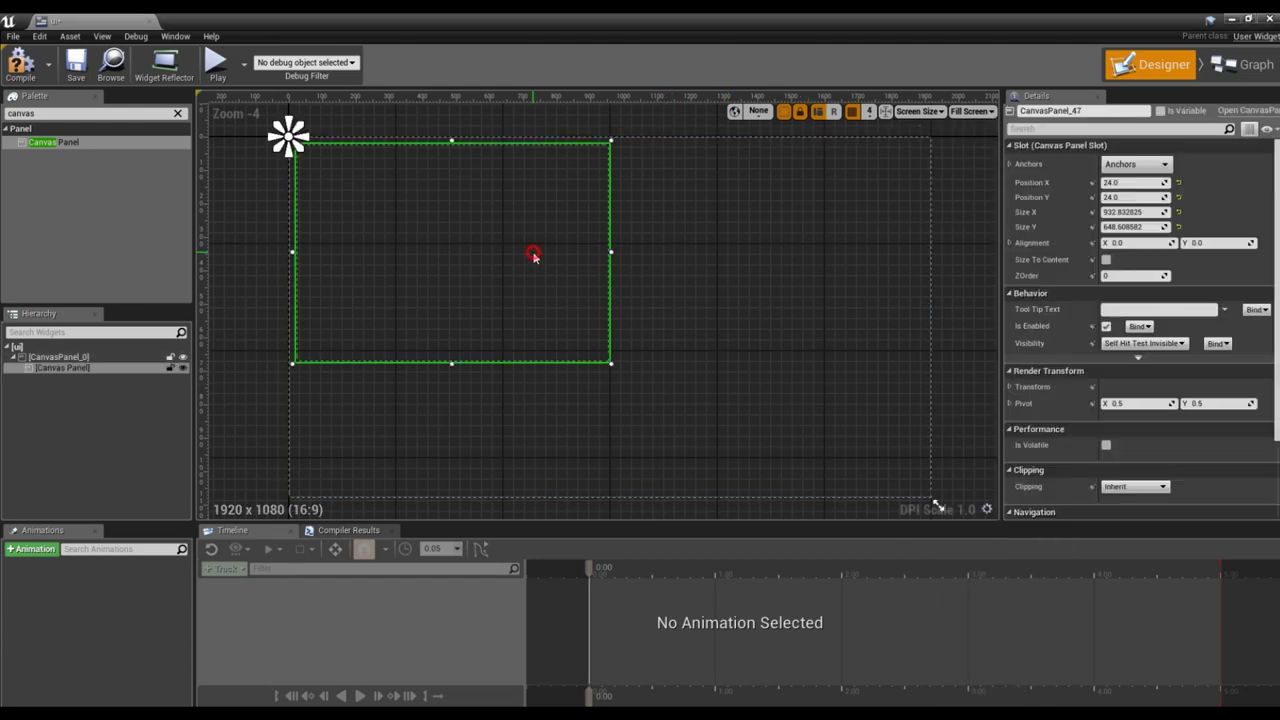
pyautogui.press('Delete')
pyautogui.click(451, 263)
pyautogui.click(18, 68)
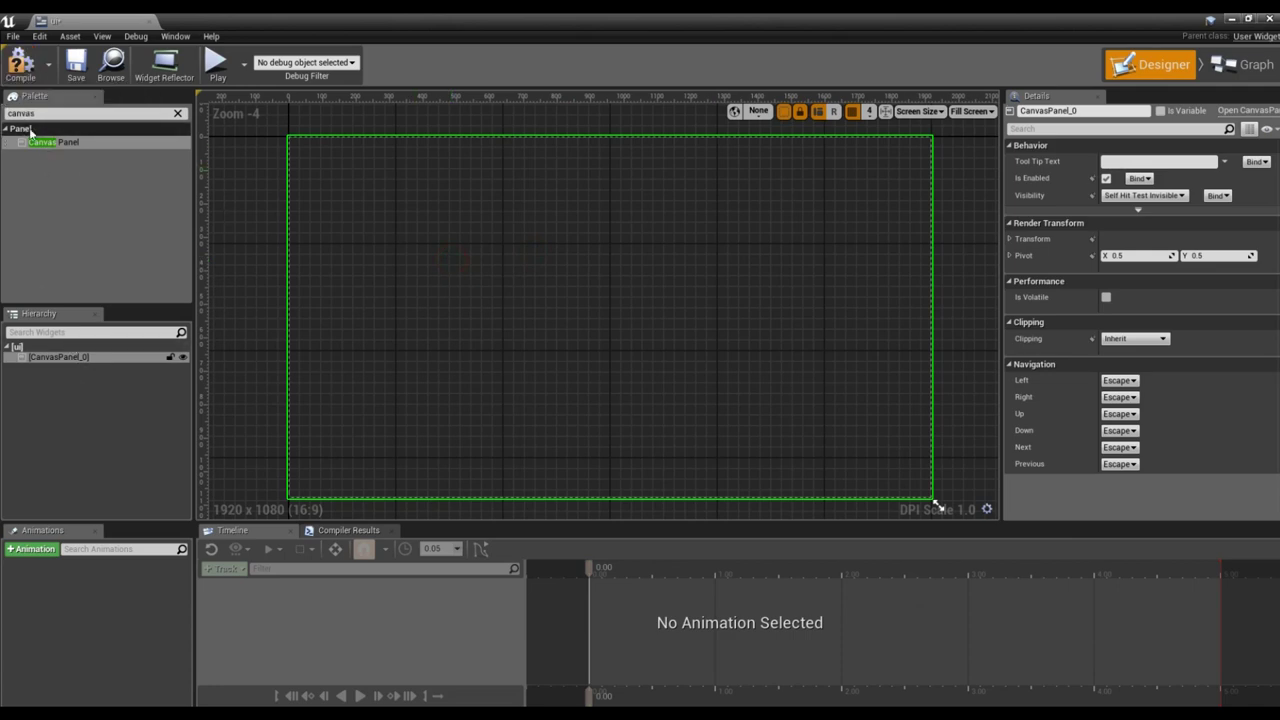
# Clear the Palette search and stack three Text Boxes on the canvas.
pyautogui.click(178, 113)
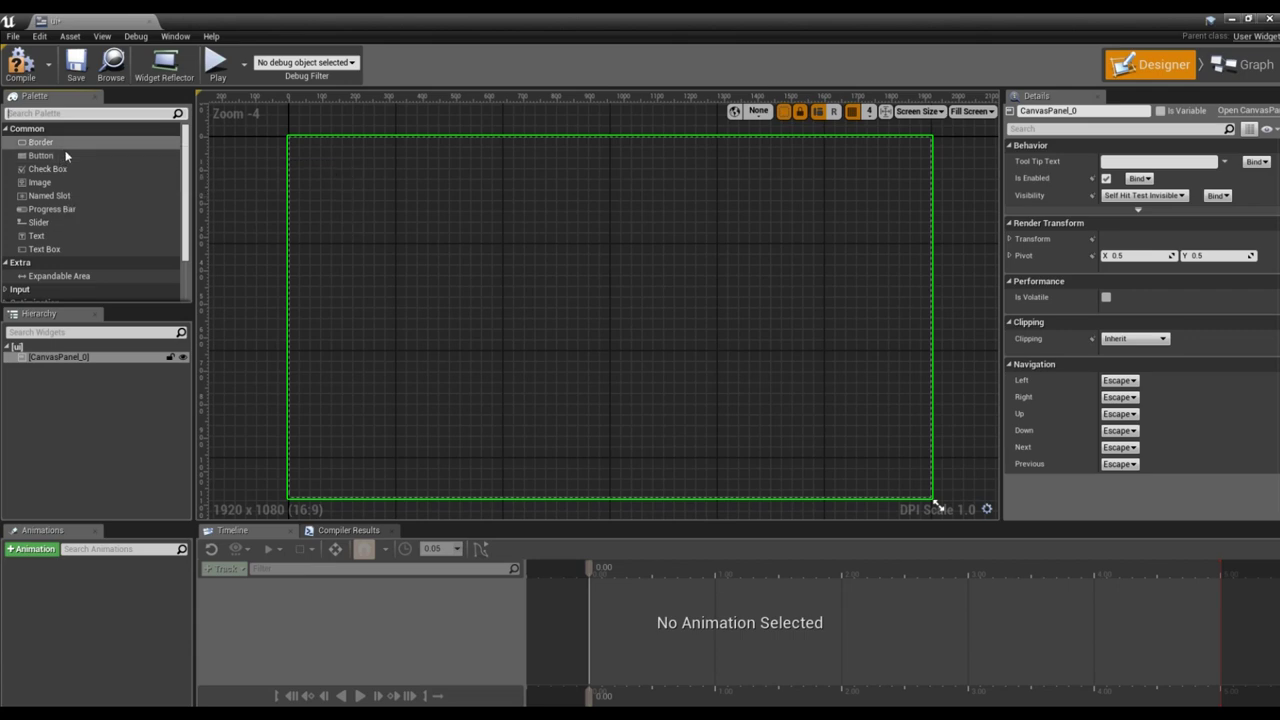
pyautogui.moveTo(65, 247)
pyautogui.mouseDown()
pyautogui.moveTo(365, 164)
pyautogui.moveTo(312, 158)
pyautogui.mouseUp()
pyautogui.moveTo(45, 249); pyautogui.dragTo(313, 186)
pyautogui.moveTo(45, 249); pyautogui.dragTo(313, 211)
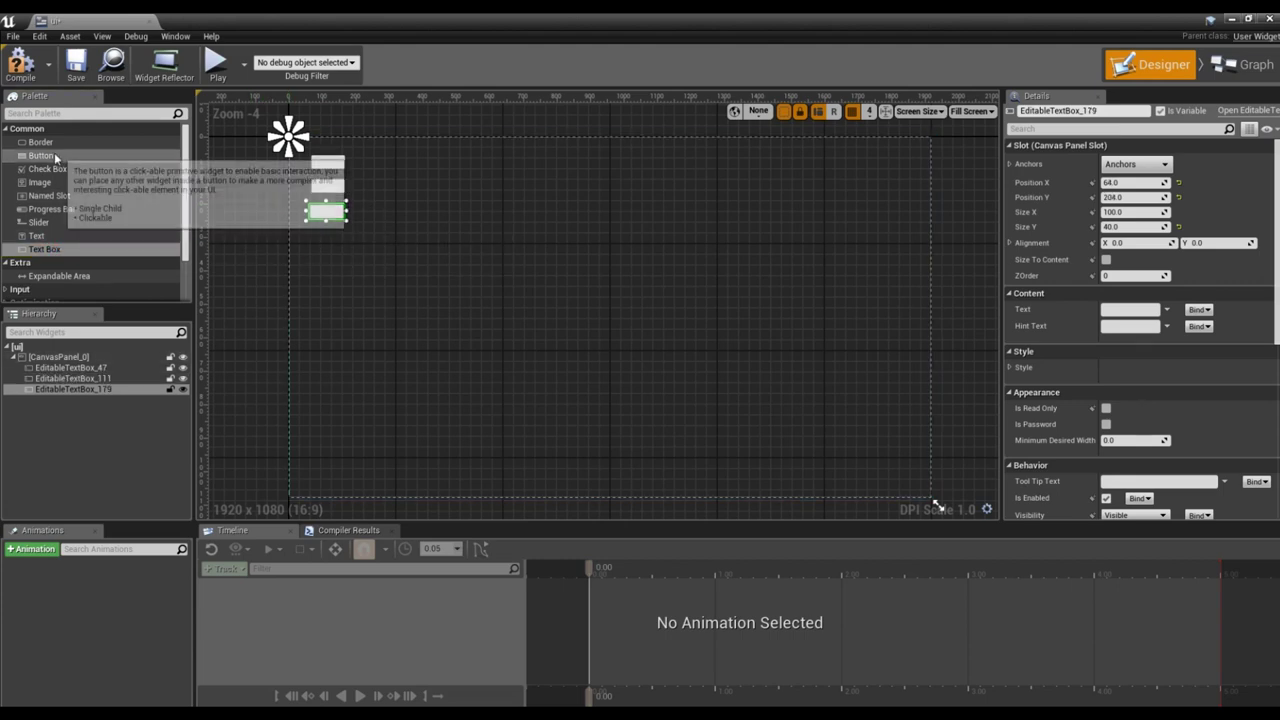
# Add a Button labelled calc, a fourth text box to the right, and a Text block.
pyautogui.moveTo(54, 153)
pyautogui.mouseDown()
pyautogui.moveTo(310, 261)
pyautogui.moveTo(364, 252)
pyautogui.moveTo(335, 258)
pyautogui.mouseUp()
pyautogui.moveTo(56, 240); pyautogui.dragTo(372, 265)
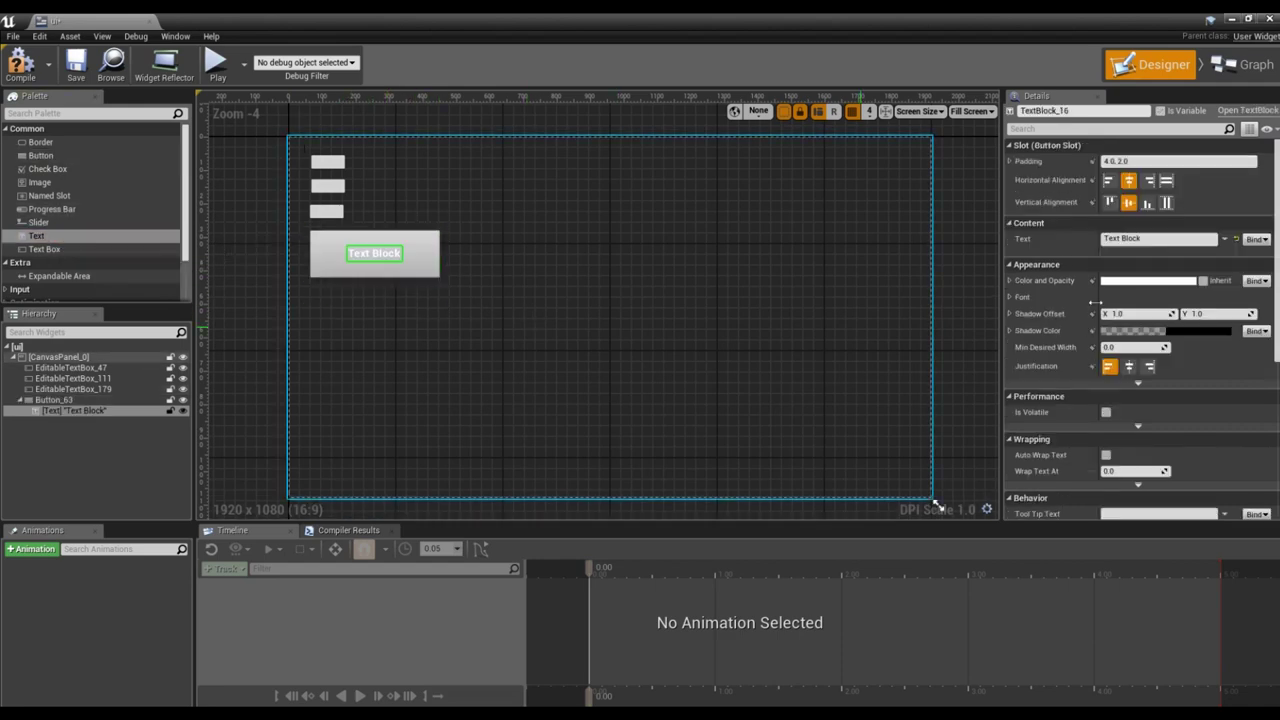
pyautogui.click(1170, 240)
pyautogui.write('calc')
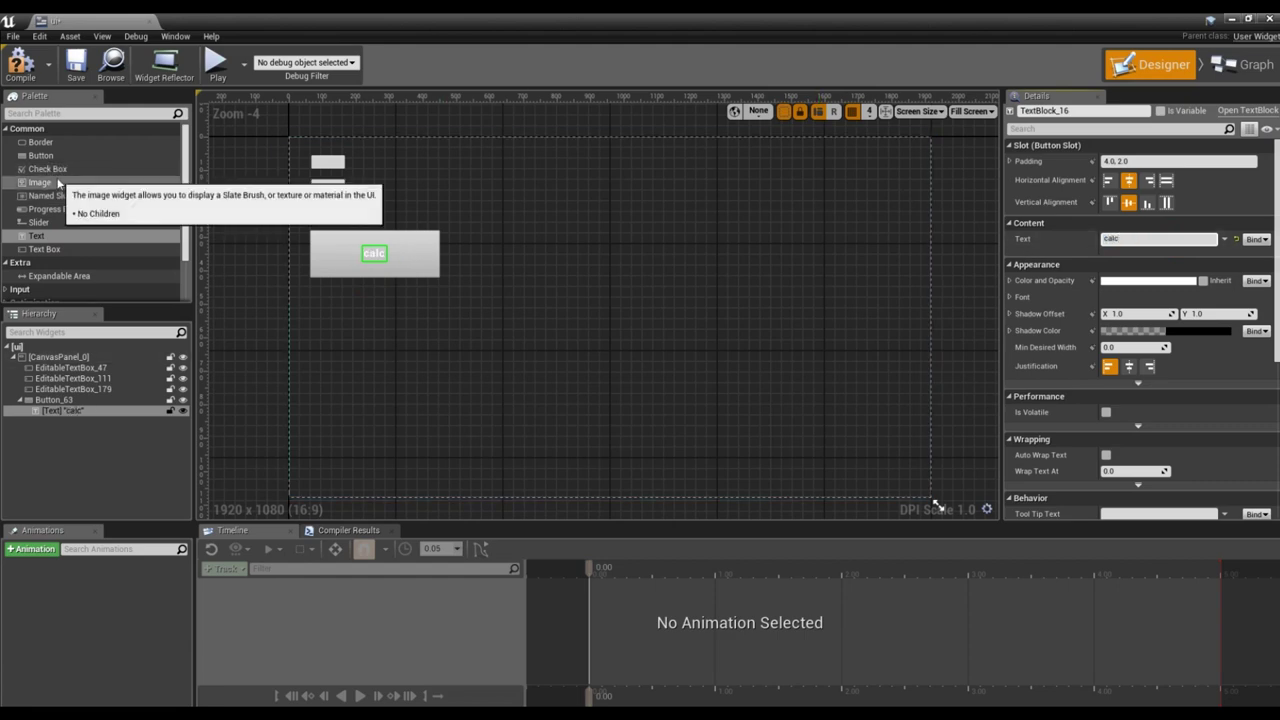
pyautogui.moveTo(45, 249); pyautogui.dragTo(406, 186)
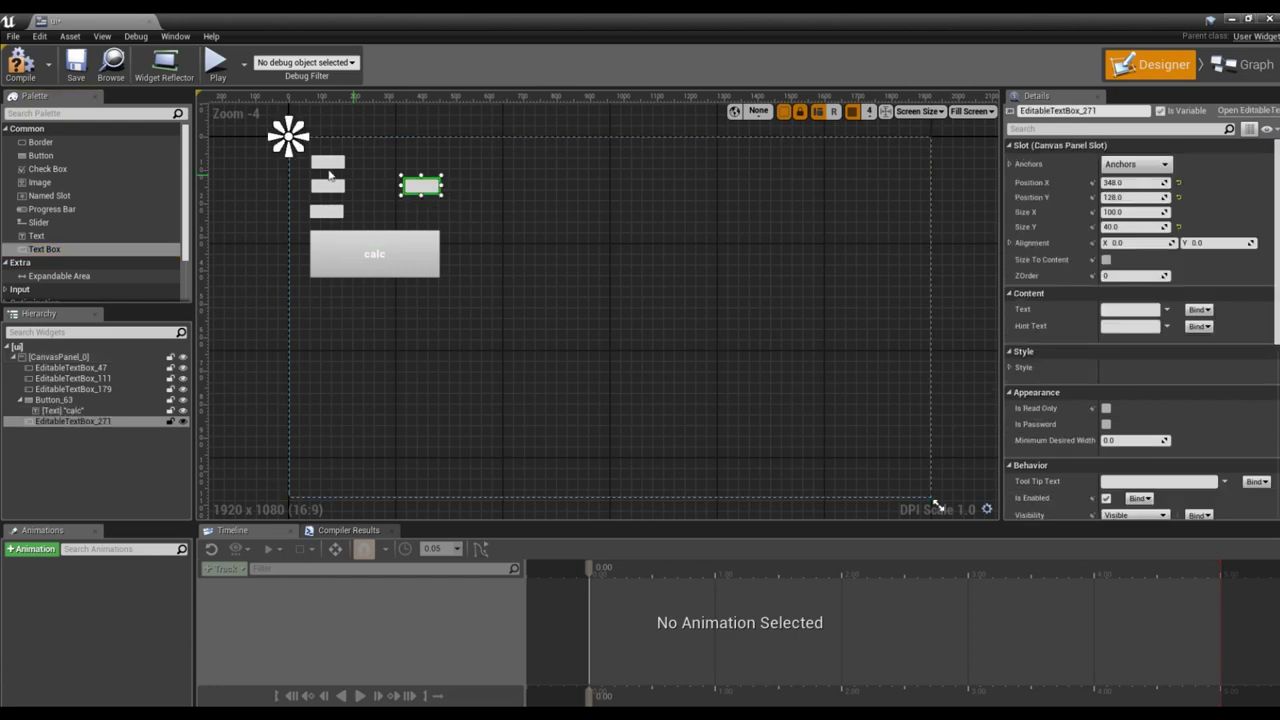
pyautogui.click(327, 174)
pyautogui.click(325, 212)
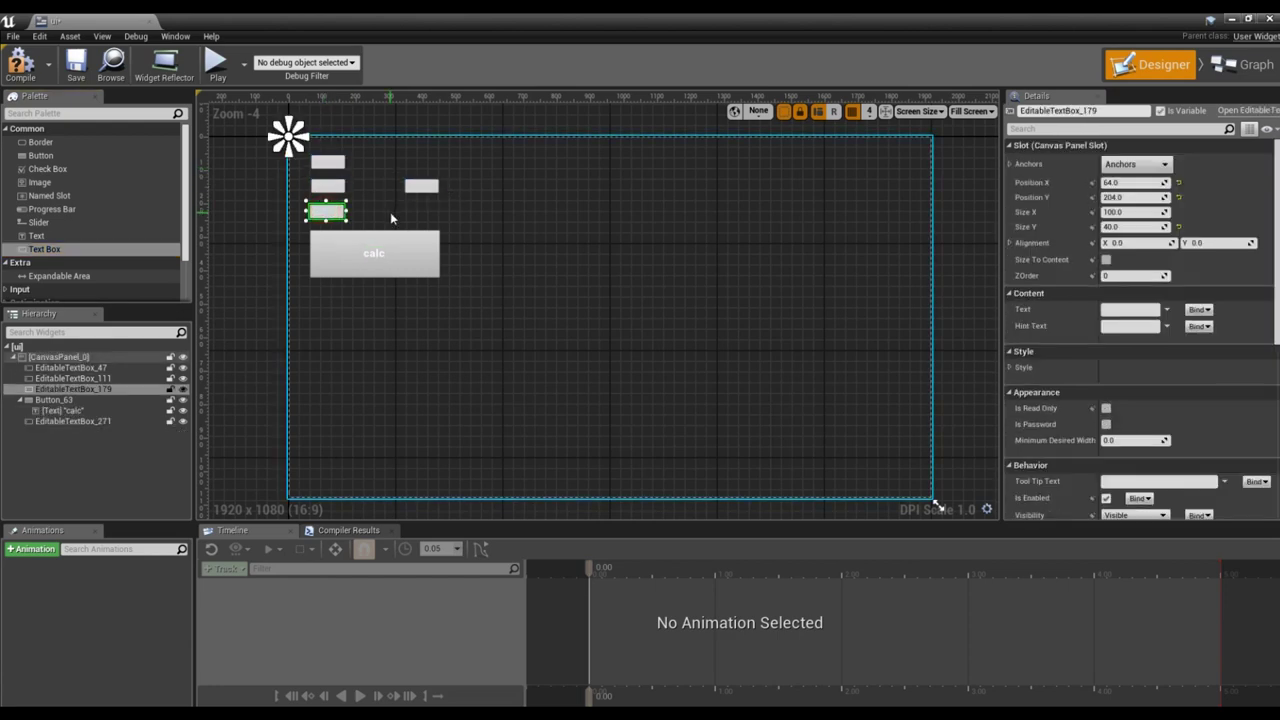
pyautogui.click(391, 217)
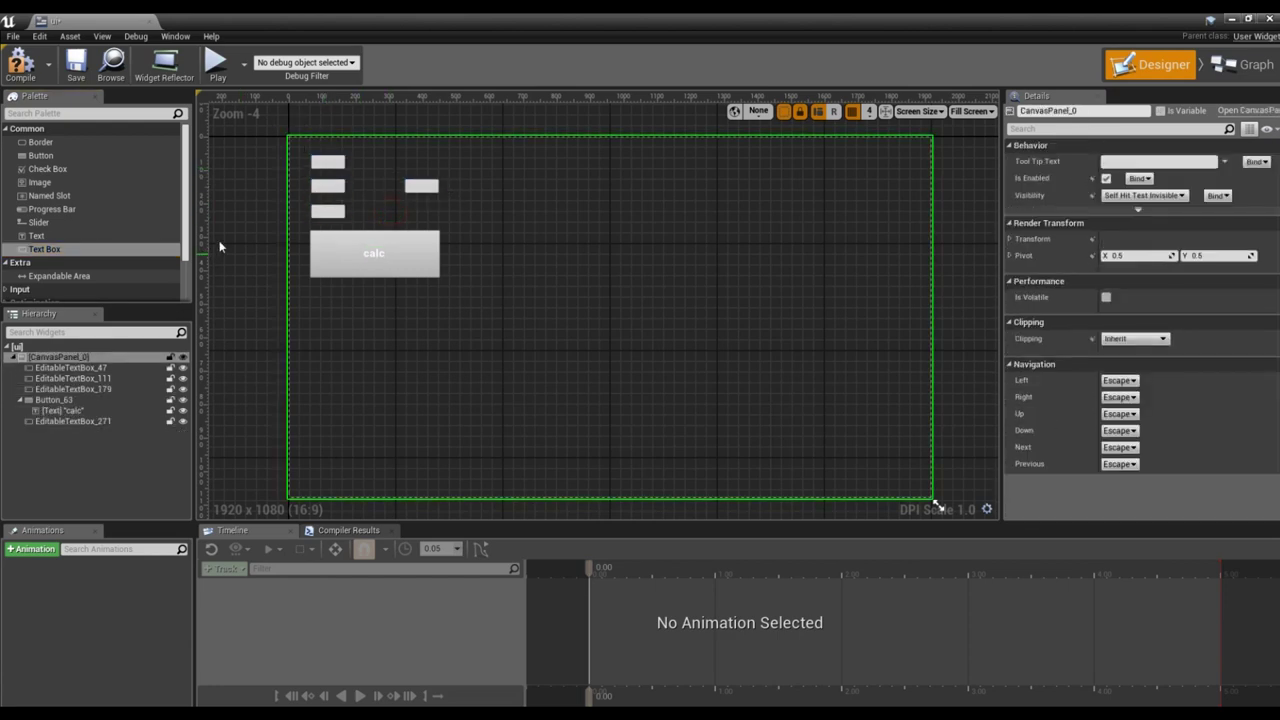
pyautogui.moveTo(40, 237)
pyautogui.mouseDown()
pyautogui.moveTo(312, 167)
pyautogui.moveTo(297, 160)
pyautogui.mouseUp()
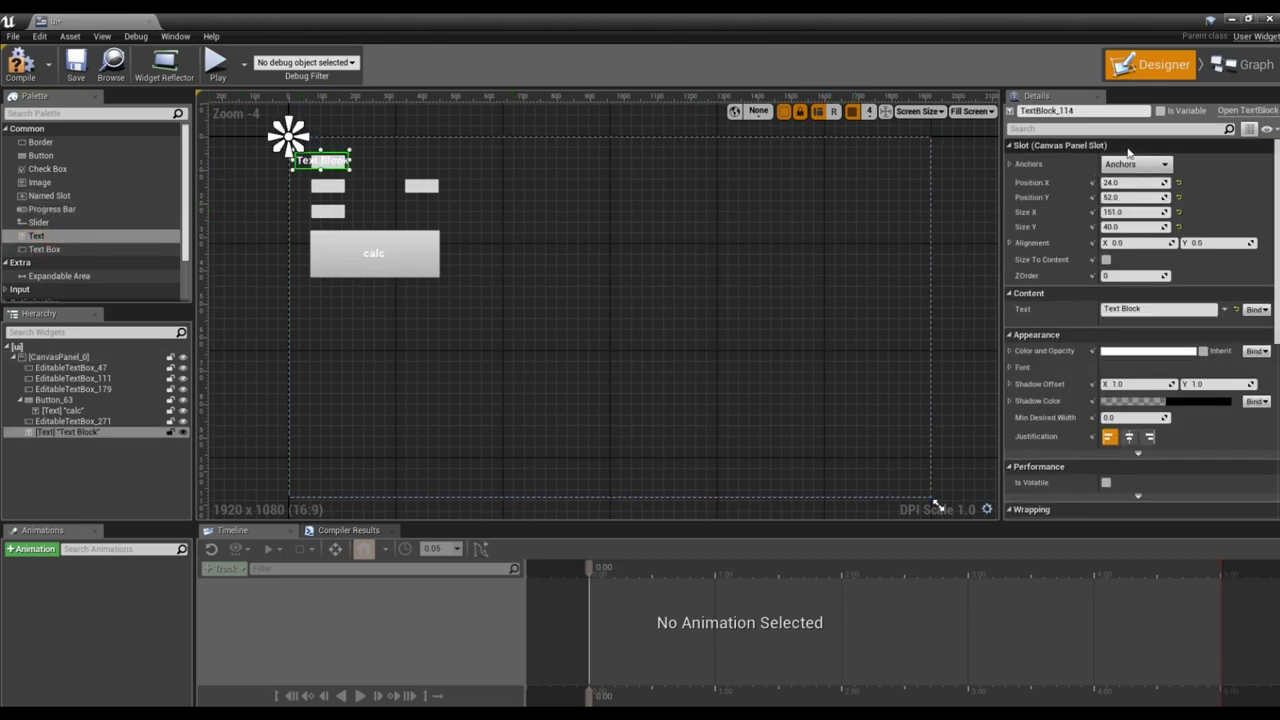
# Set the first Text block's text to a beside the first field.
pyautogui.click(1164, 310)
pyautogui.write('a')
pyautogui.press('Return')
pyautogui.click(582, 283)
pyautogui.click(299, 162)
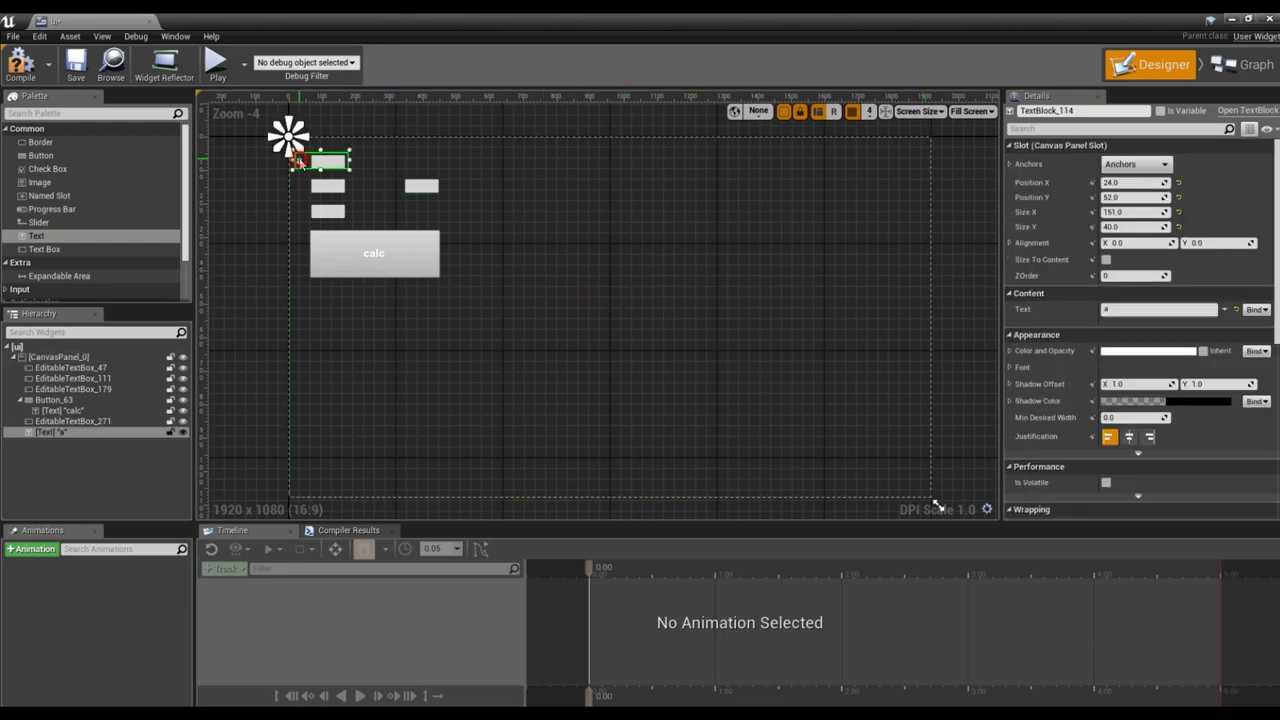
pyautogui.click(598, 242)
# Copy the label beside the second and third fields as b and c.
pyautogui.moveTo(599, 250); pyautogui.dragTo(308, 185)
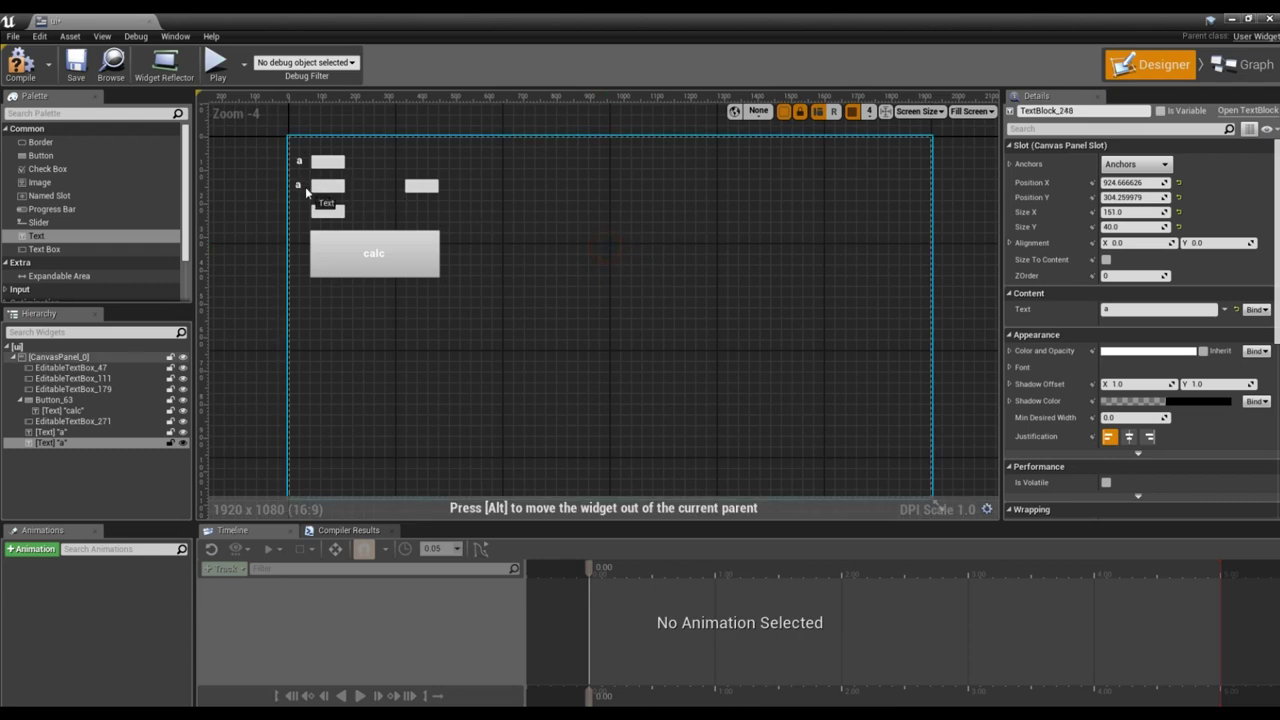
pyautogui.moveTo(308, 193); pyautogui.dragTo(306, 188)
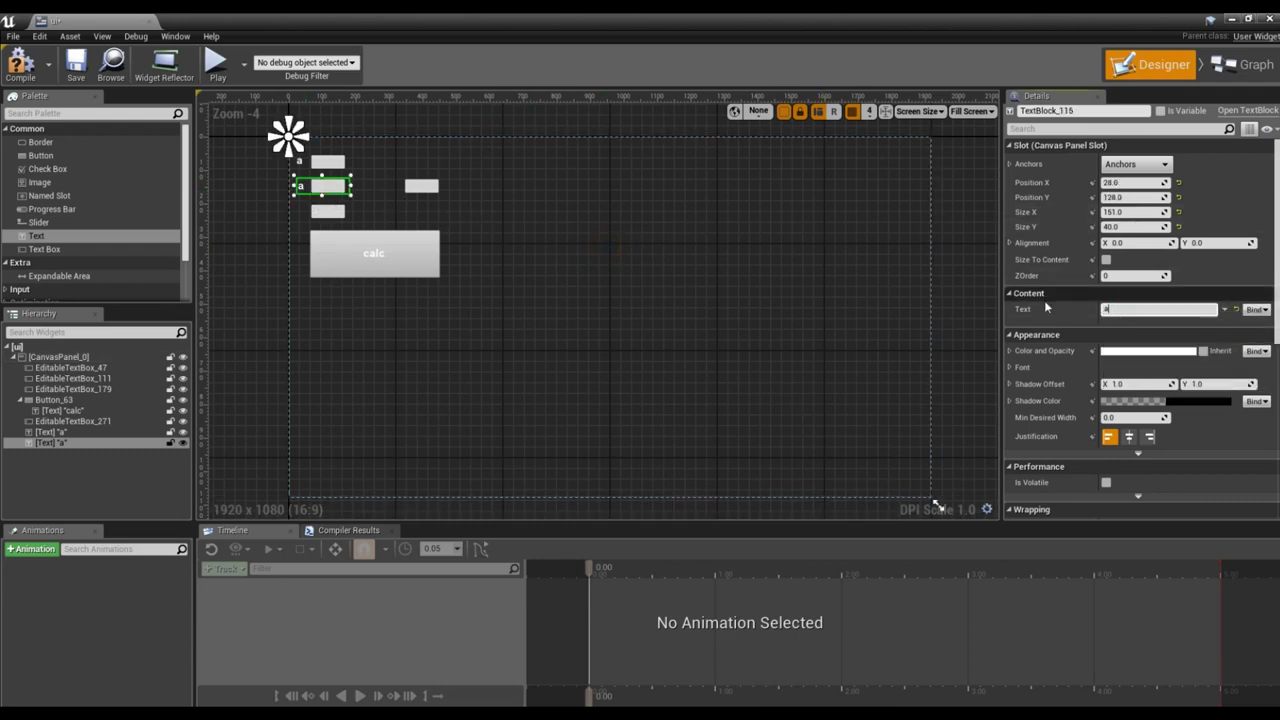
pyautogui.write('b')
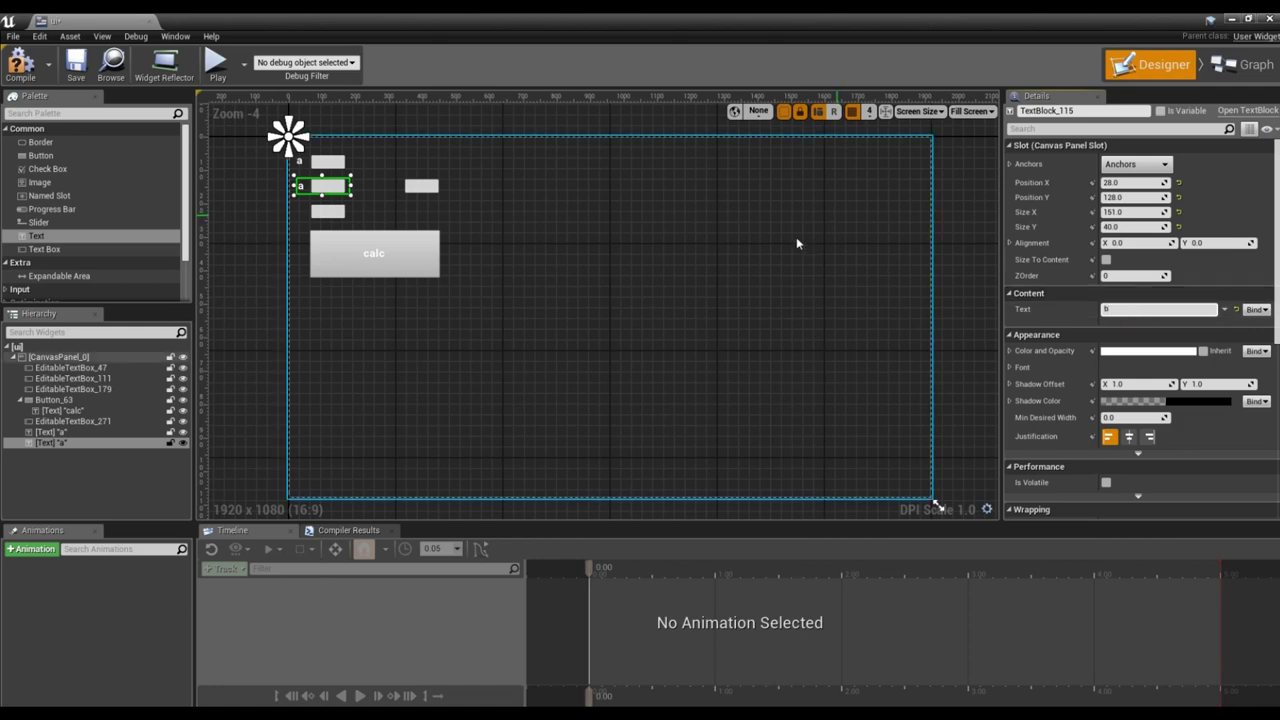
pyautogui.press('Return')
pyautogui.click(579, 267)
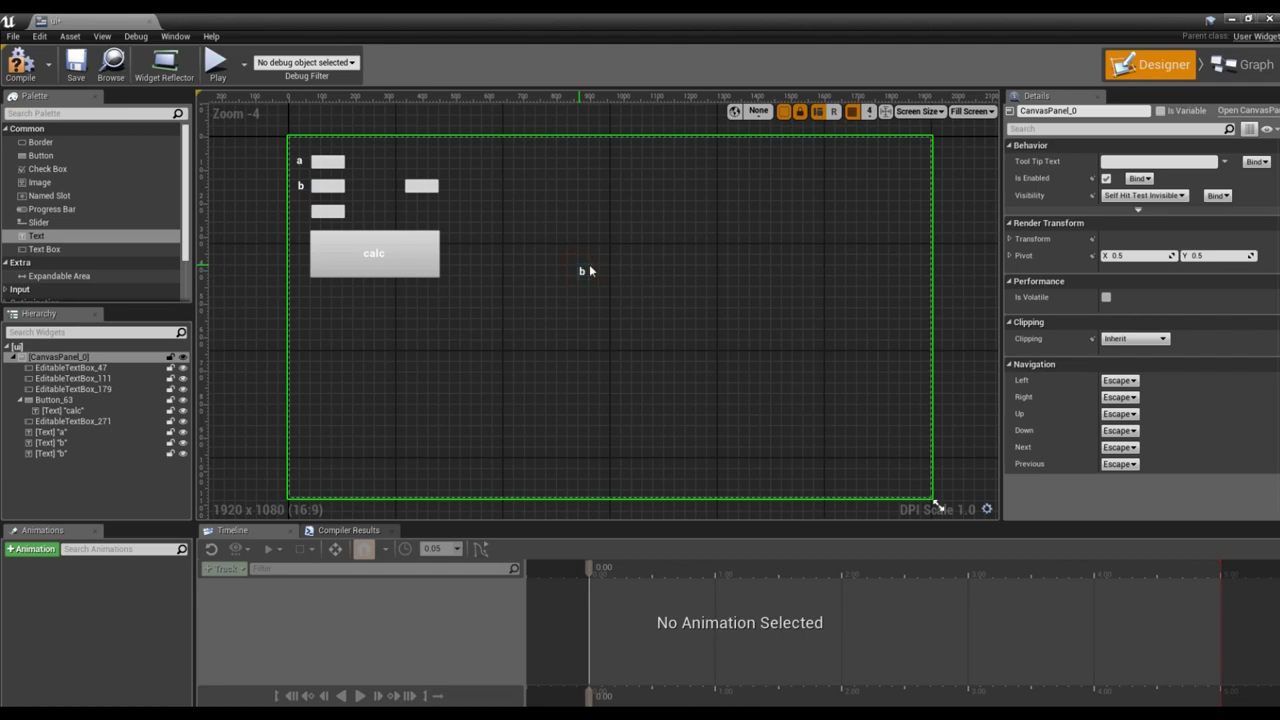
pyautogui.moveTo(582, 271); pyautogui.dragTo(308, 208)
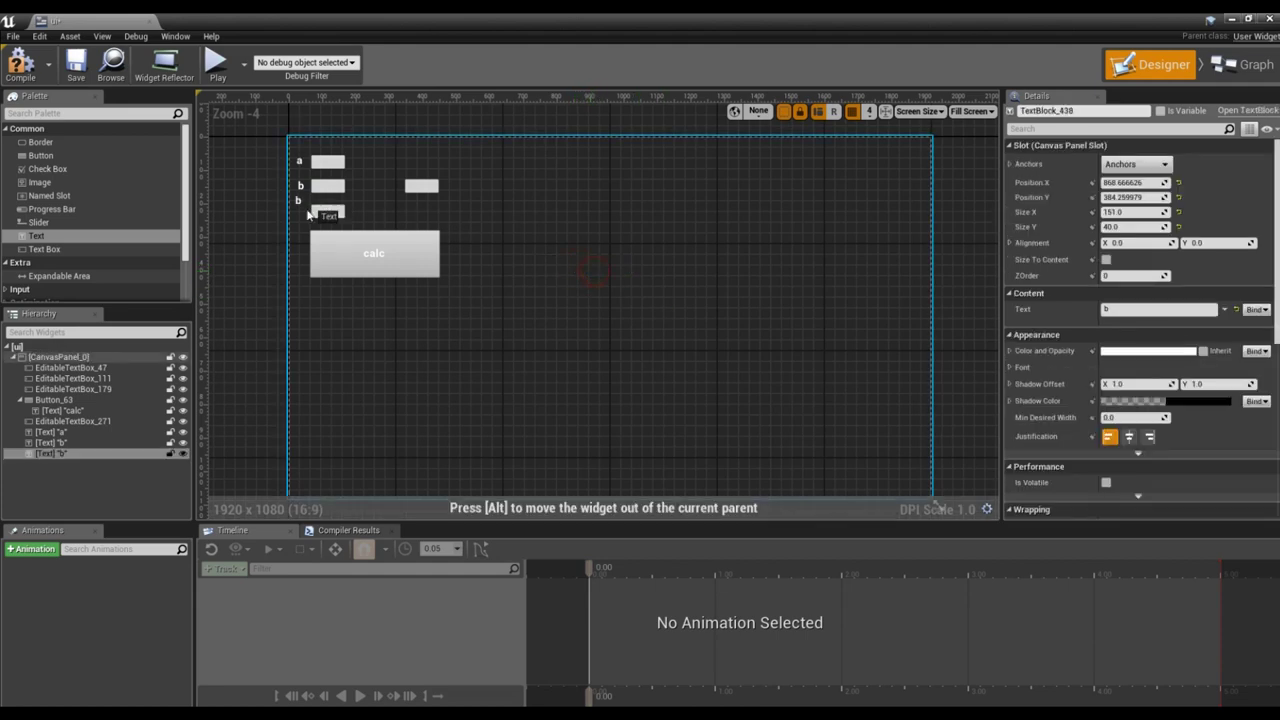
pyautogui.moveTo(313, 217); pyautogui.dragTo(314, 216)
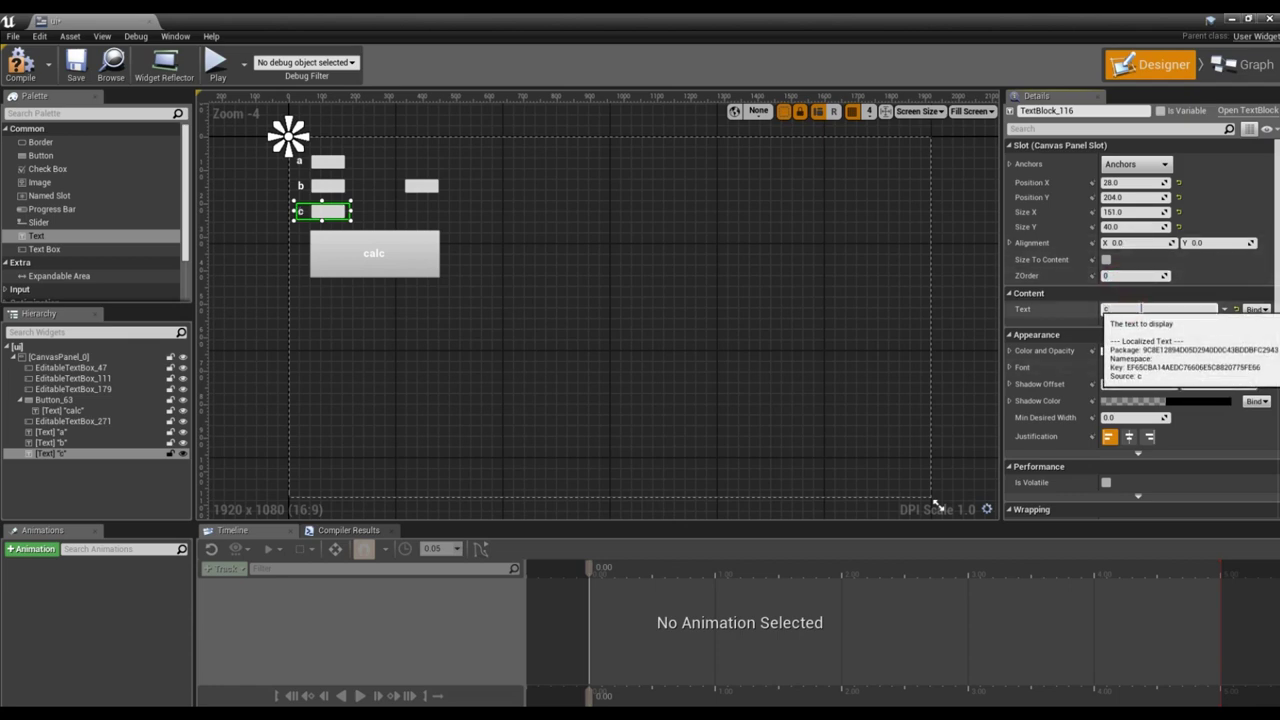
# Move the result text box below the calc button, then compile and save.
pyautogui.click(421, 186)
pyautogui.moveTo(420, 185)
pyautogui.mouseDown()
pyautogui.moveTo(324, 298)
pyautogui.moveTo(427, 297)
pyautogui.mouseUp()
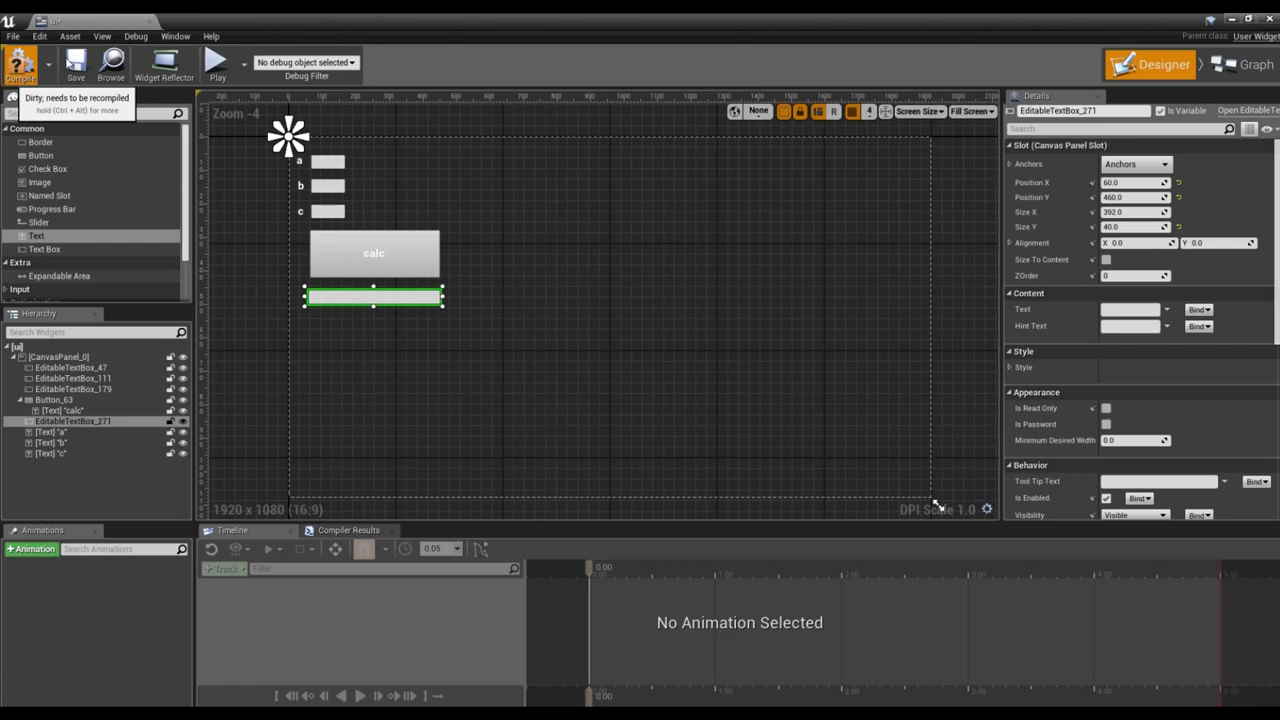
pyautogui.click(20, 62)
pyautogui.click(90, 68)
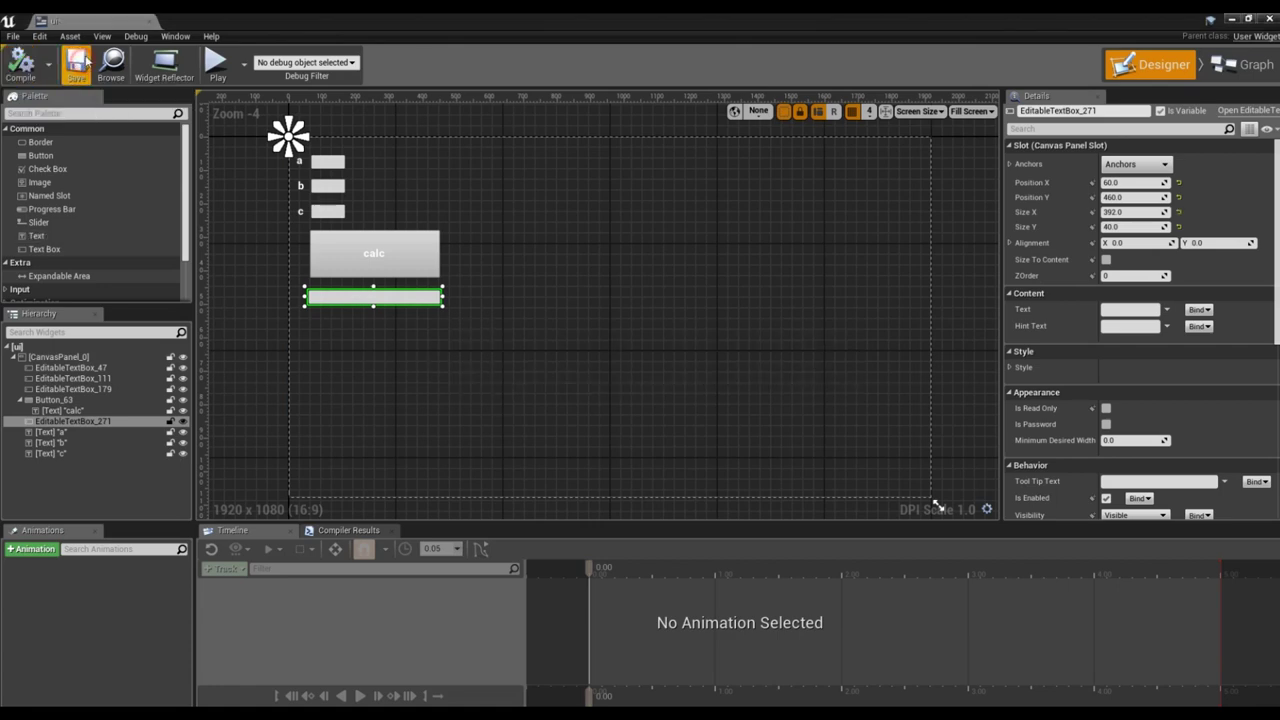
# Inspect the calc button, its text, the result box, labels a and b, and the third field.
pyautogui.click(614, 265)
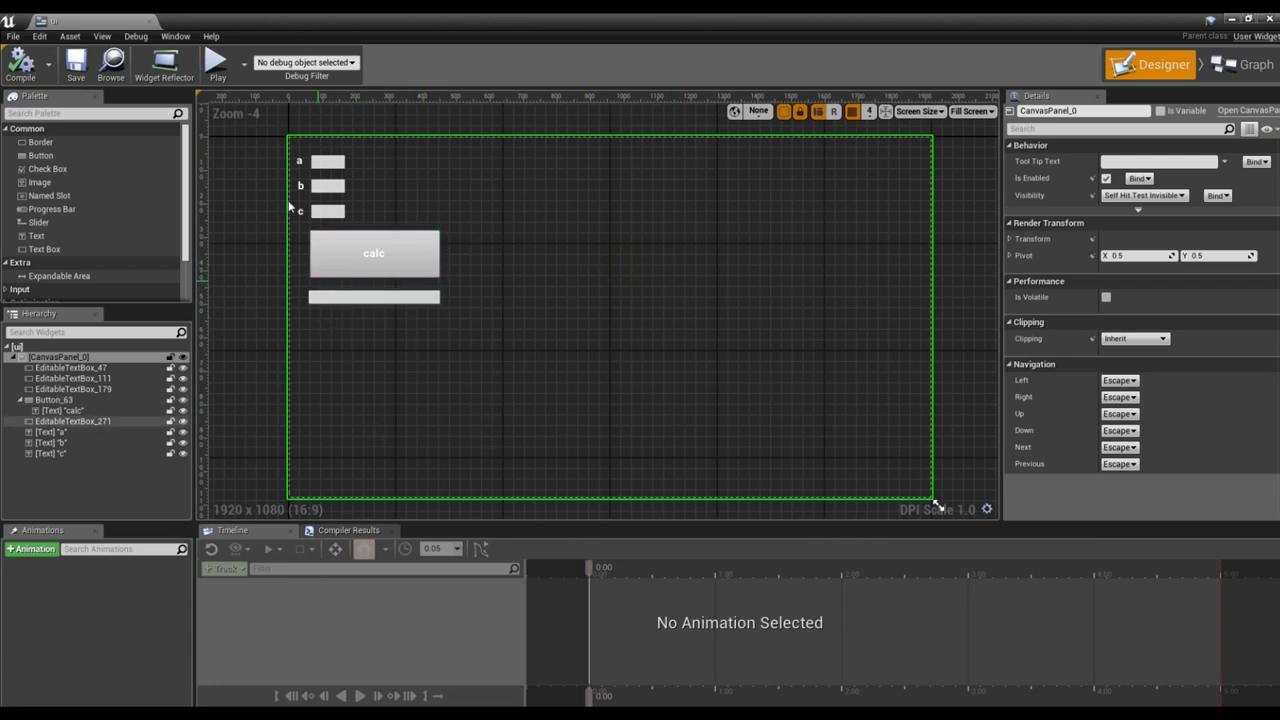
pyautogui.click(340, 278)
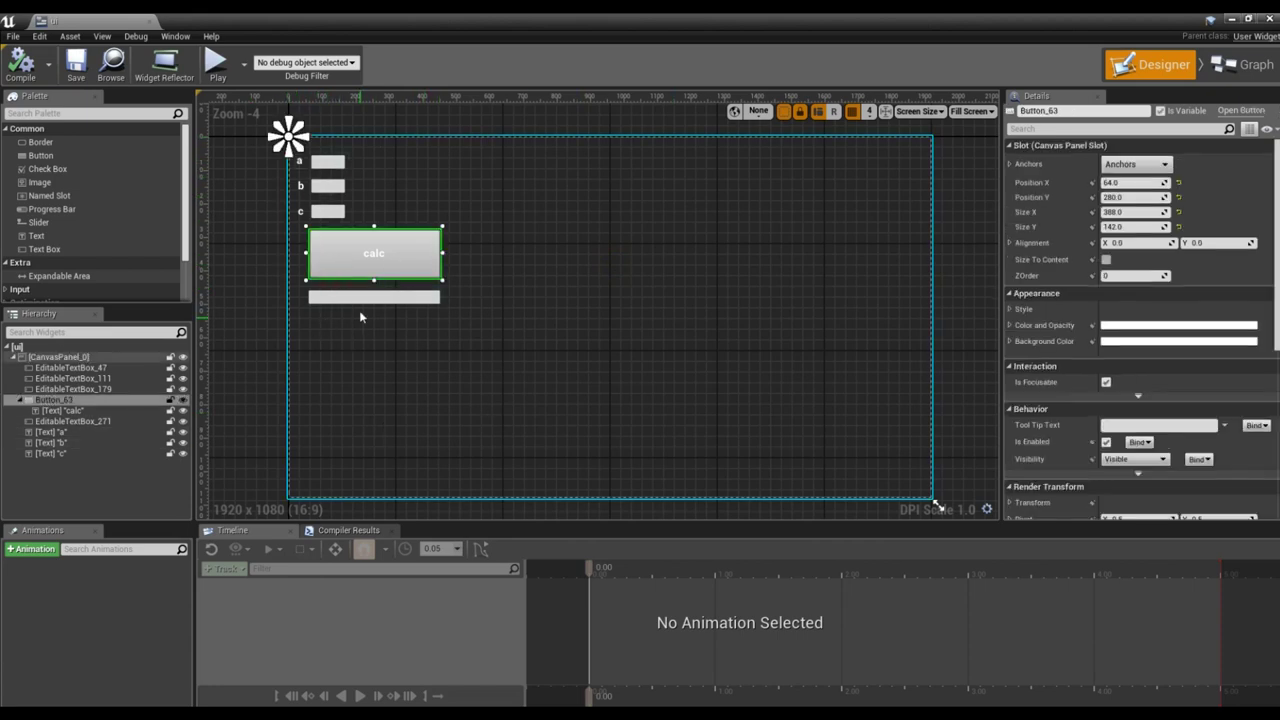
pyautogui.click(362, 297)
pyautogui.click(380, 256)
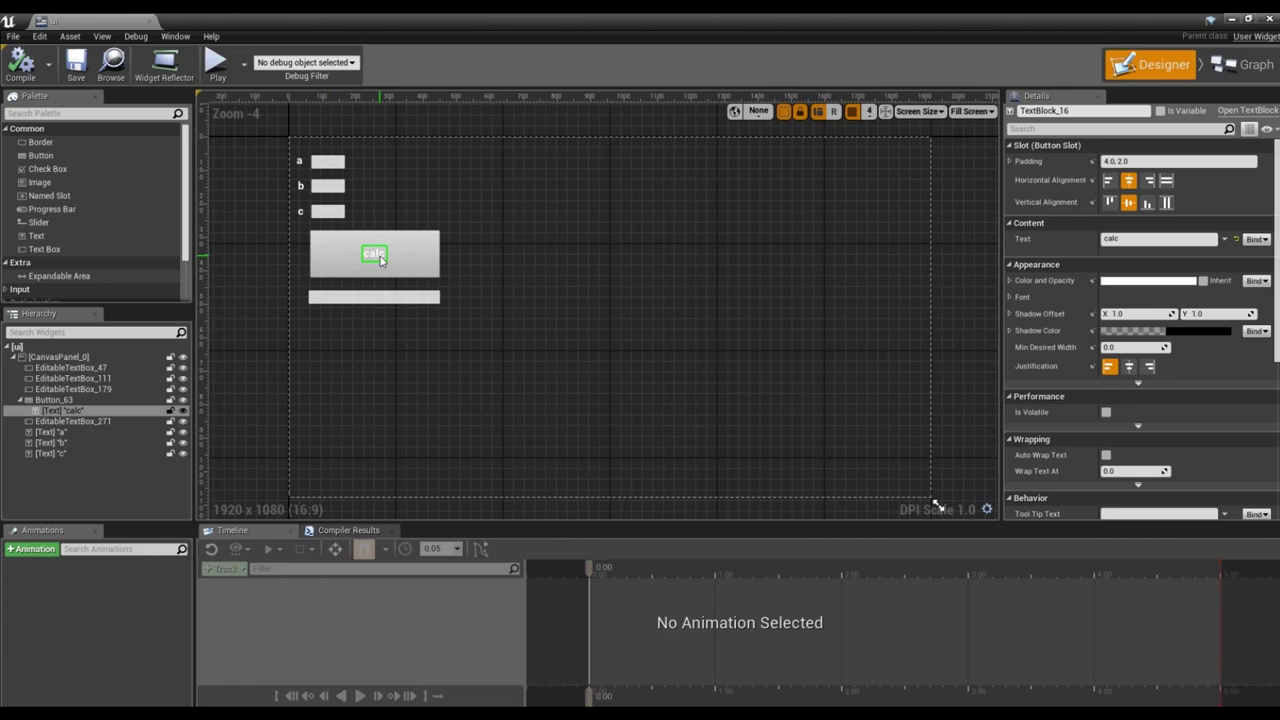
pyautogui.click(328, 160)
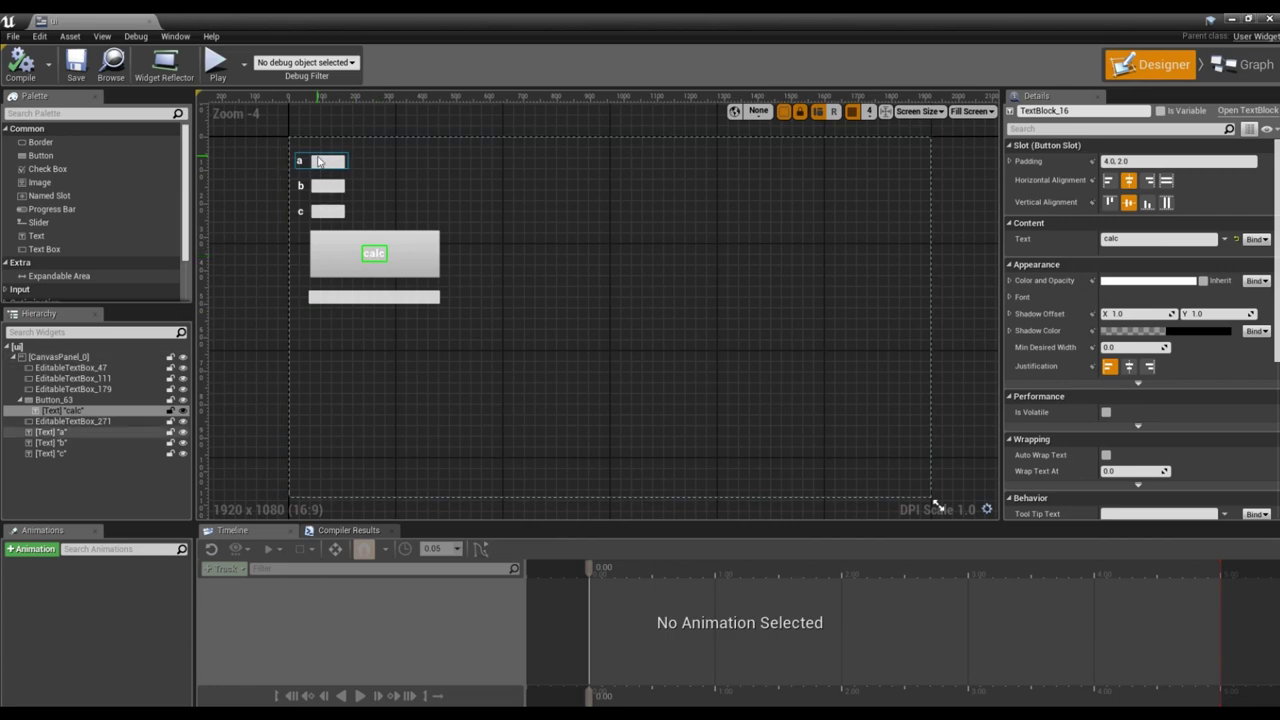
pyautogui.click(338, 186)
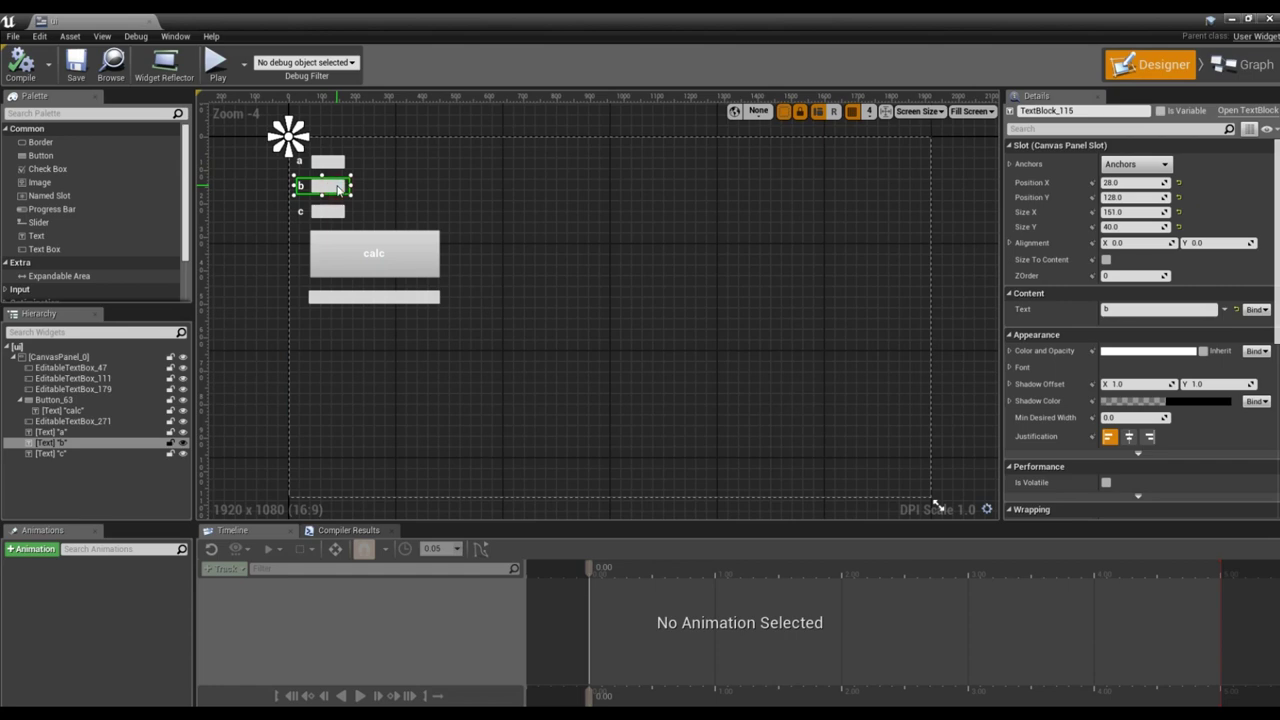
pyautogui.click(69, 388)
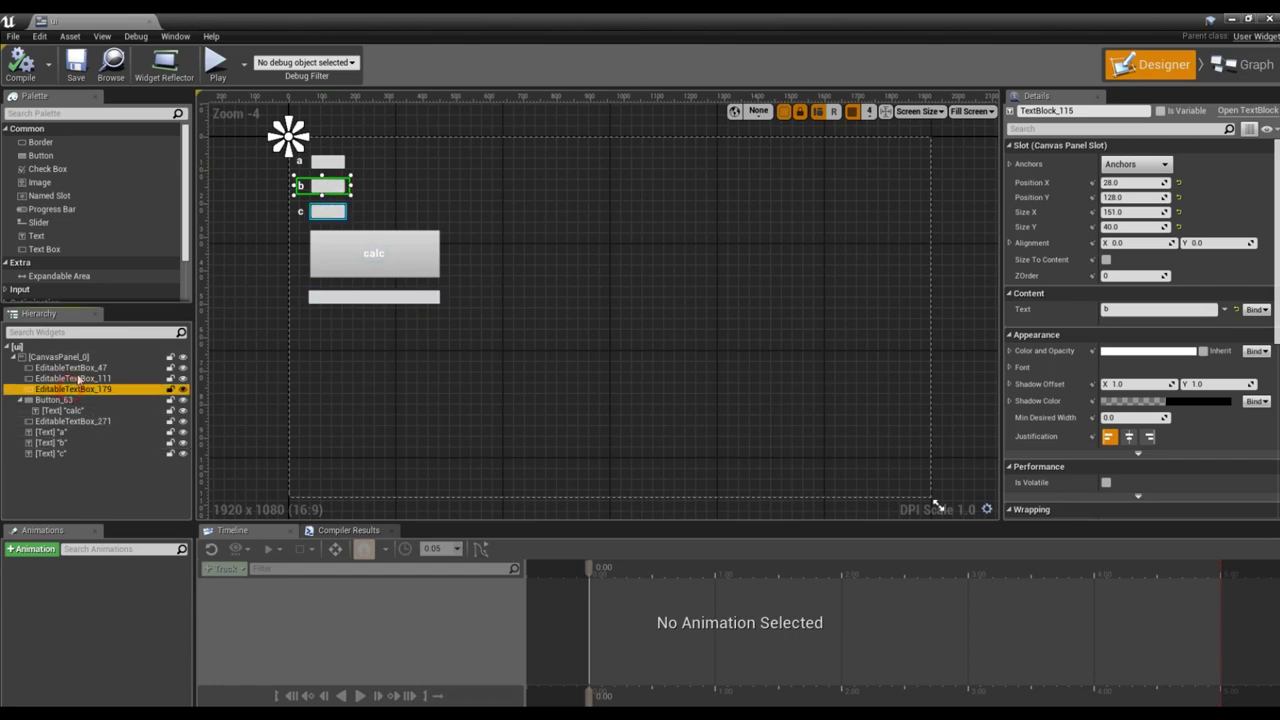
# Check labels a, b and c (161 x 40 at Y 52, 128, 204) and label c's draw order.
pyautogui.click(305, 163)
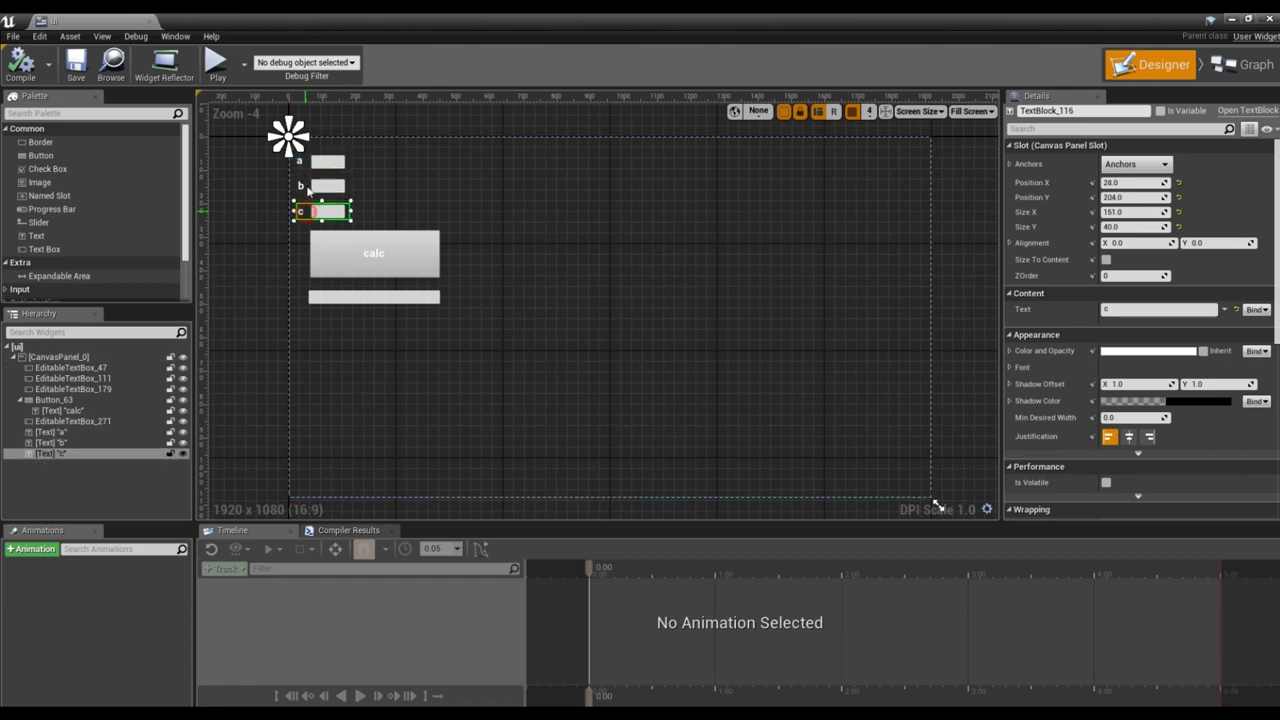
pyautogui.keyDown('ctrl'); pyautogui.click(327, 186); pyautogui.keyUp('ctrl')
pyautogui.keyDown('ctrl'); pyautogui.click(327, 186); pyautogui.keyUp('ctrl')
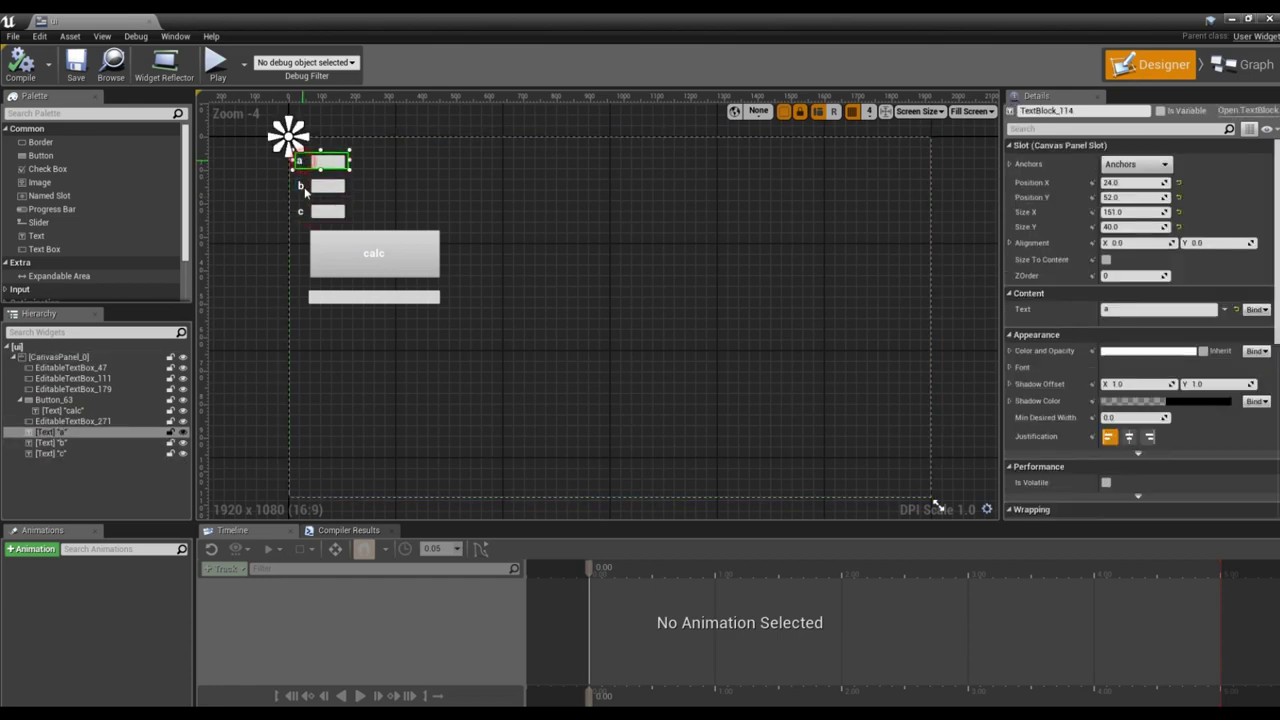
pyautogui.keyDown('ctrl'); pyautogui.click(327, 186); pyautogui.keyUp('ctrl')
pyautogui.keyDown('ctrl'); pyautogui.click(327, 212); pyautogui.keyUp('ctrl')
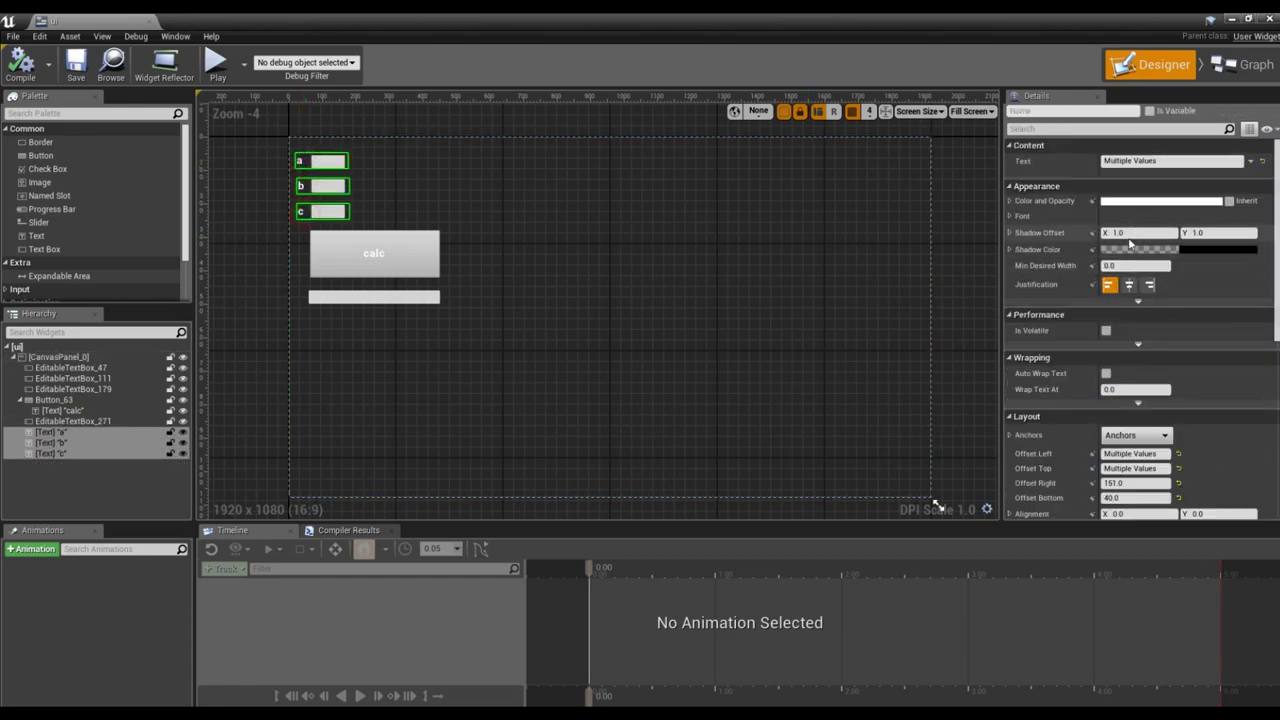
pyautogui.click(284, 213)
pyautogui.click(300, 161)
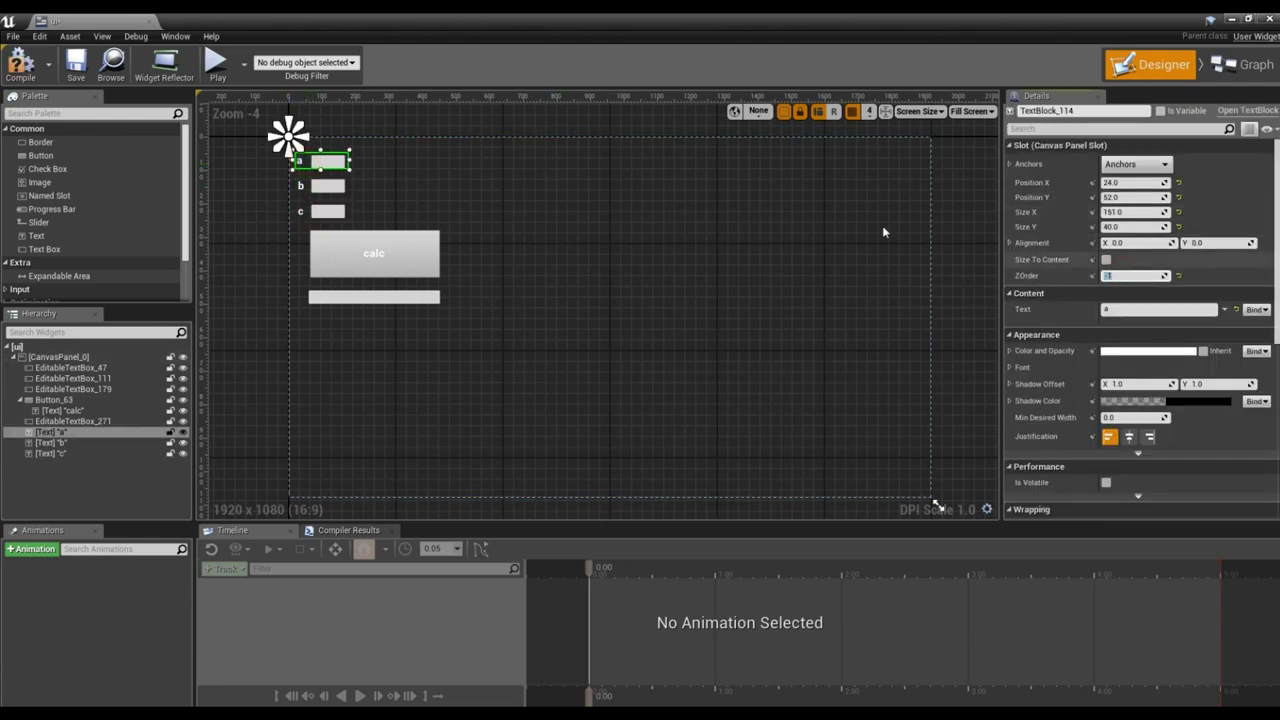
pyautogui.click(50, 442)
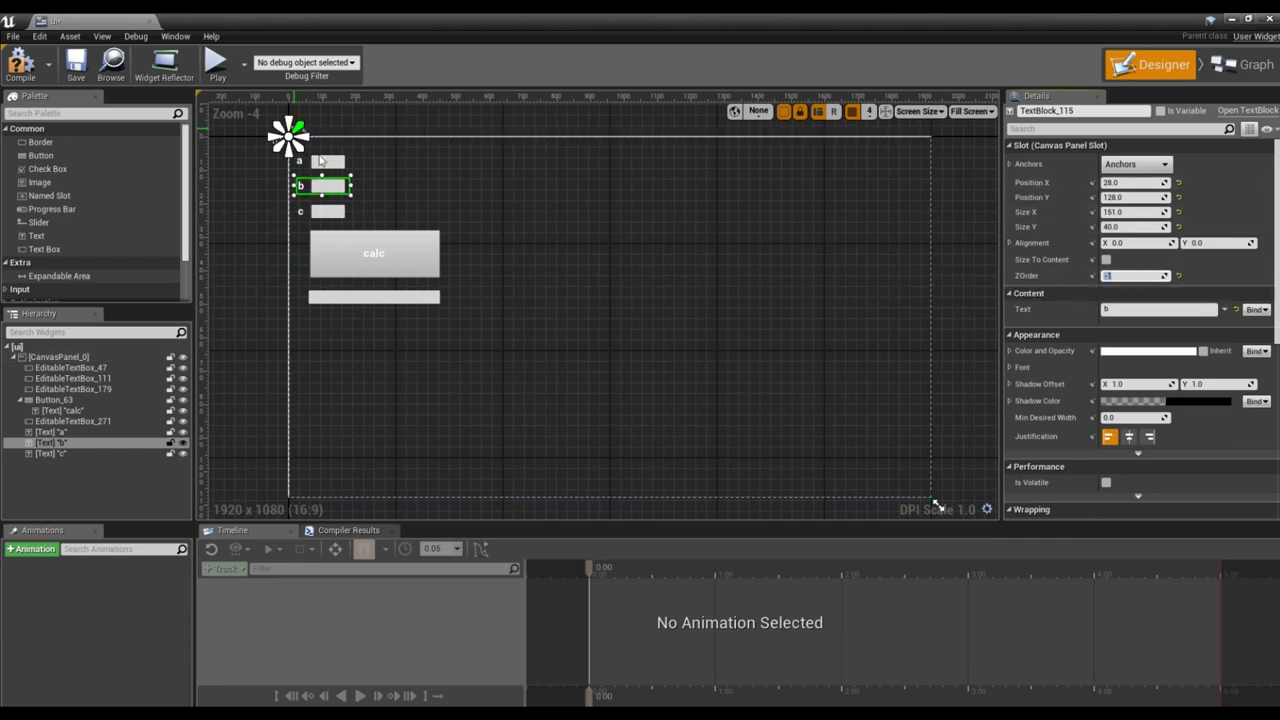
pyautogui.click(50, 453)
pyautogui.click(1108, 276)
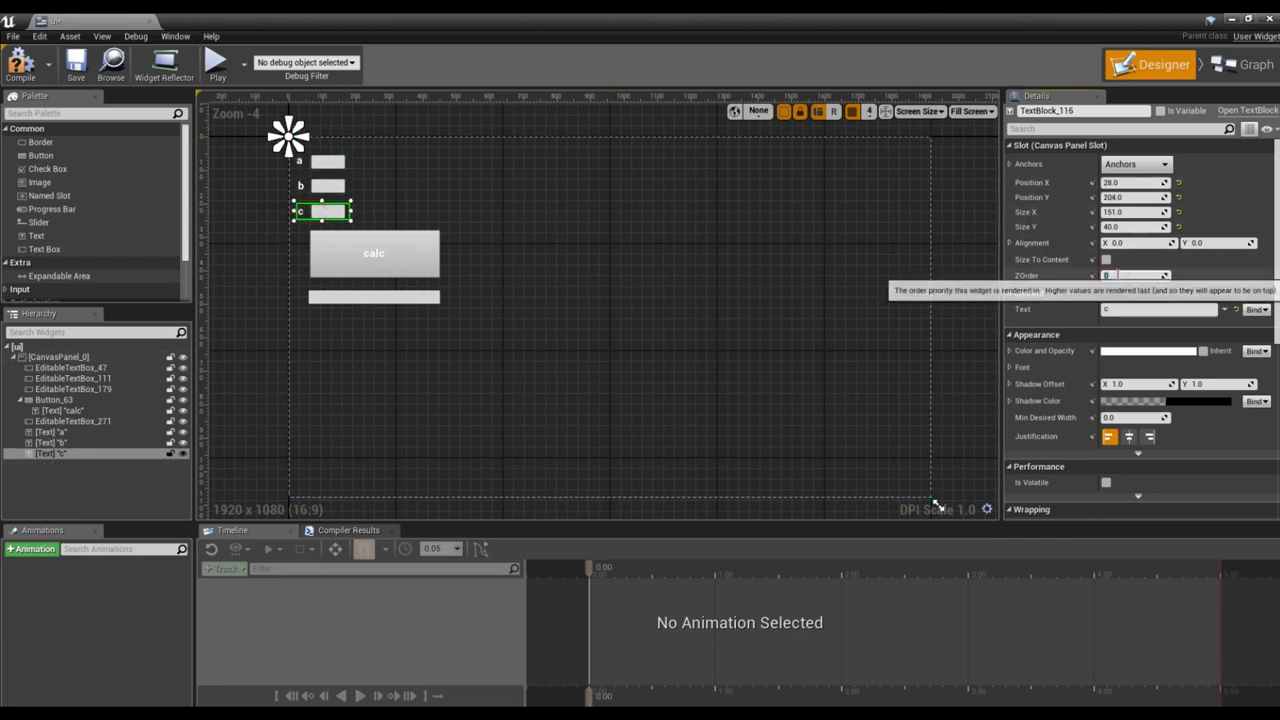
pyautogui.click(586, 223)
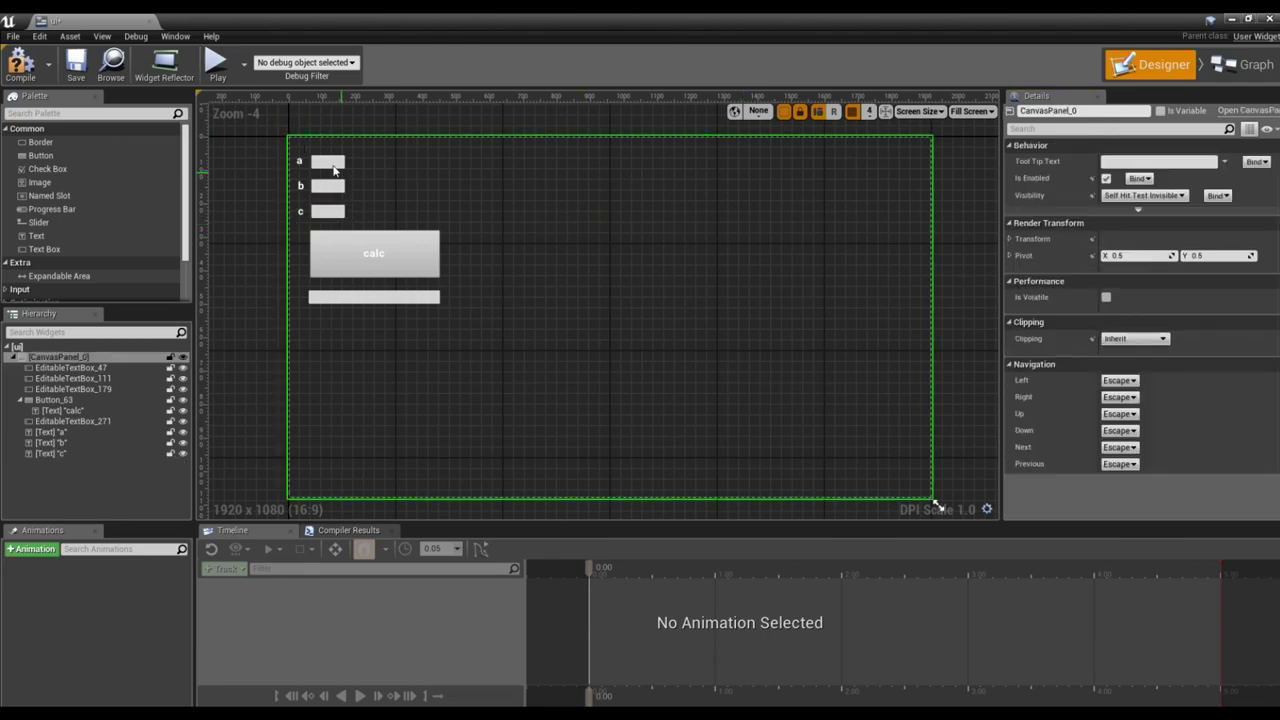
pyautogui.click(322, 163)
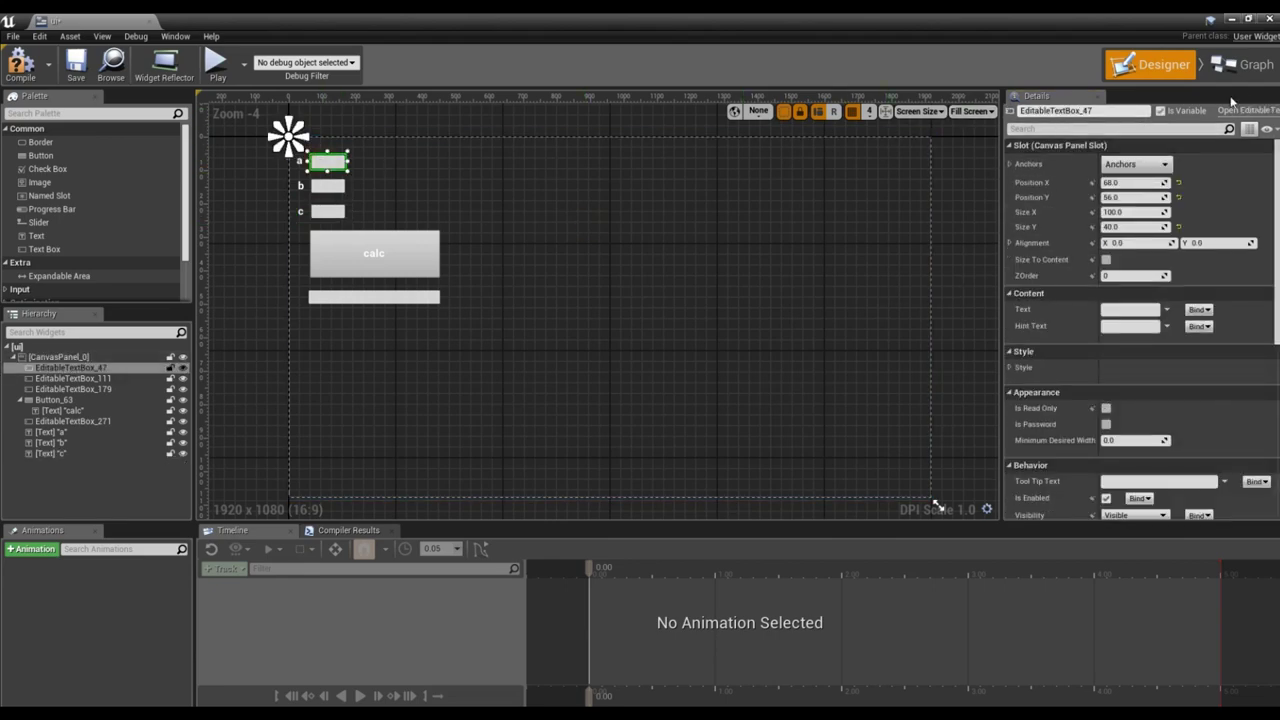
pyautogui.click(1239, 76)
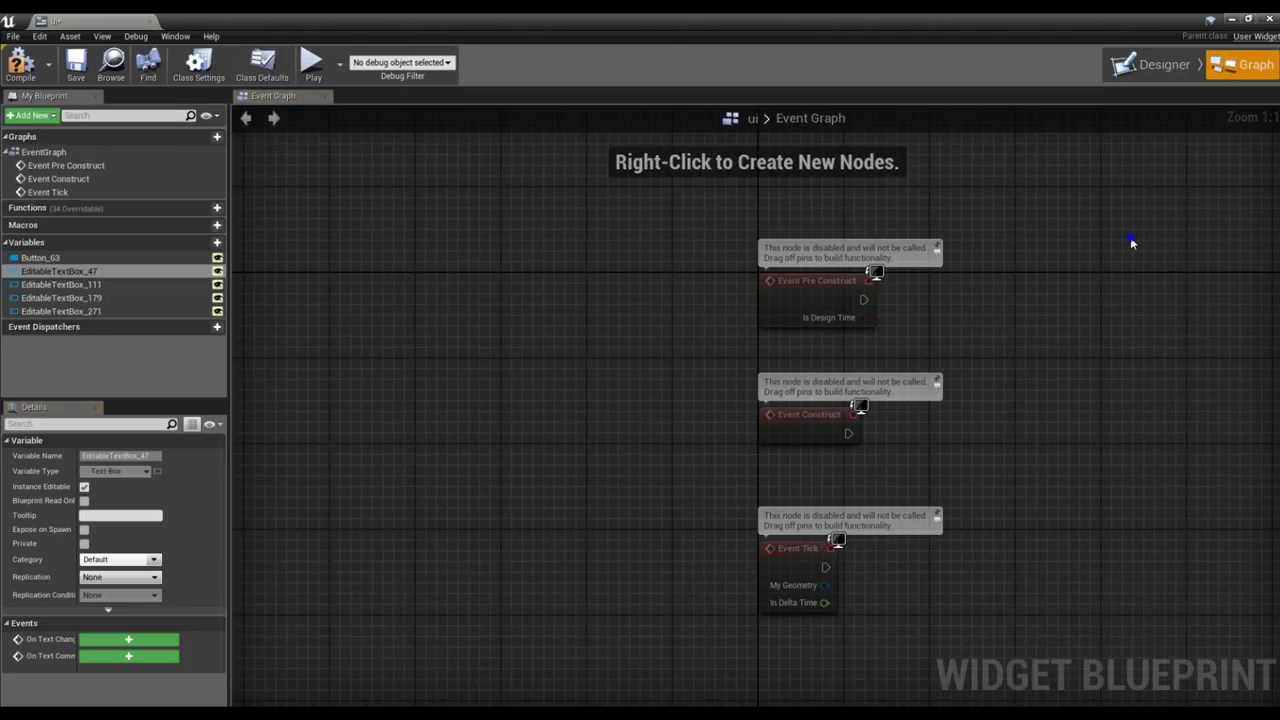
pyautogui.moveTo(1131, 243); pyautogui.dragTo(679, 202, button='right')
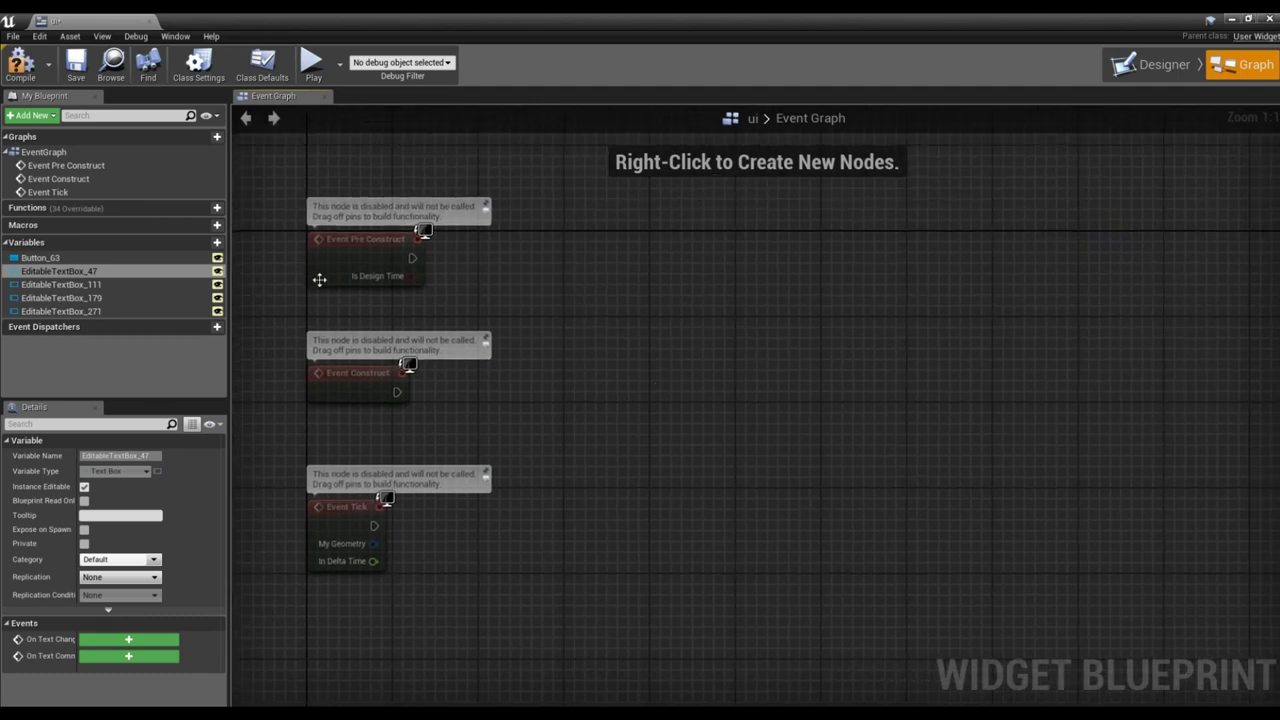
pyautogui.click(318, 276)
pyautogui.click(320, 388)
pyautogui.click(316, 533)
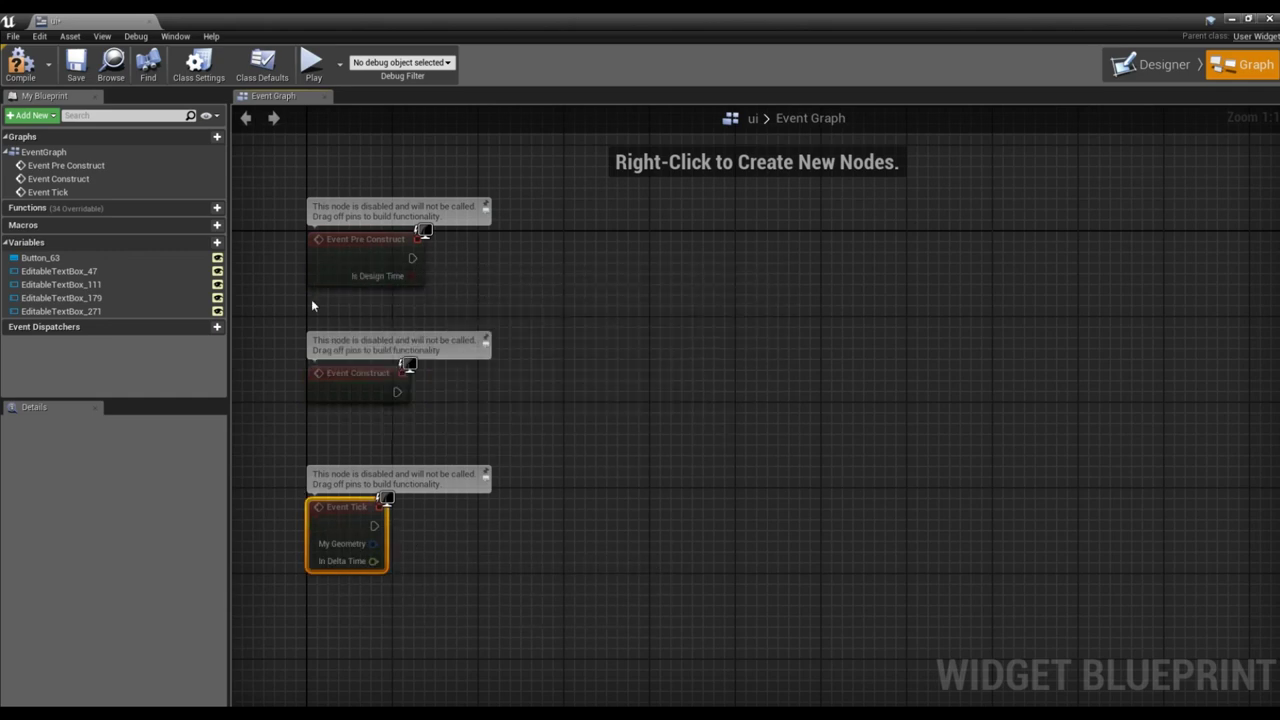
pyautogui.click(277, 227)
pyautogui.moveTo(277, 227); pyautogui.dragTo(381, 443)
pyautogui.moveTo(386, 302); pyautogui.dragTo(430, 302, button='right')
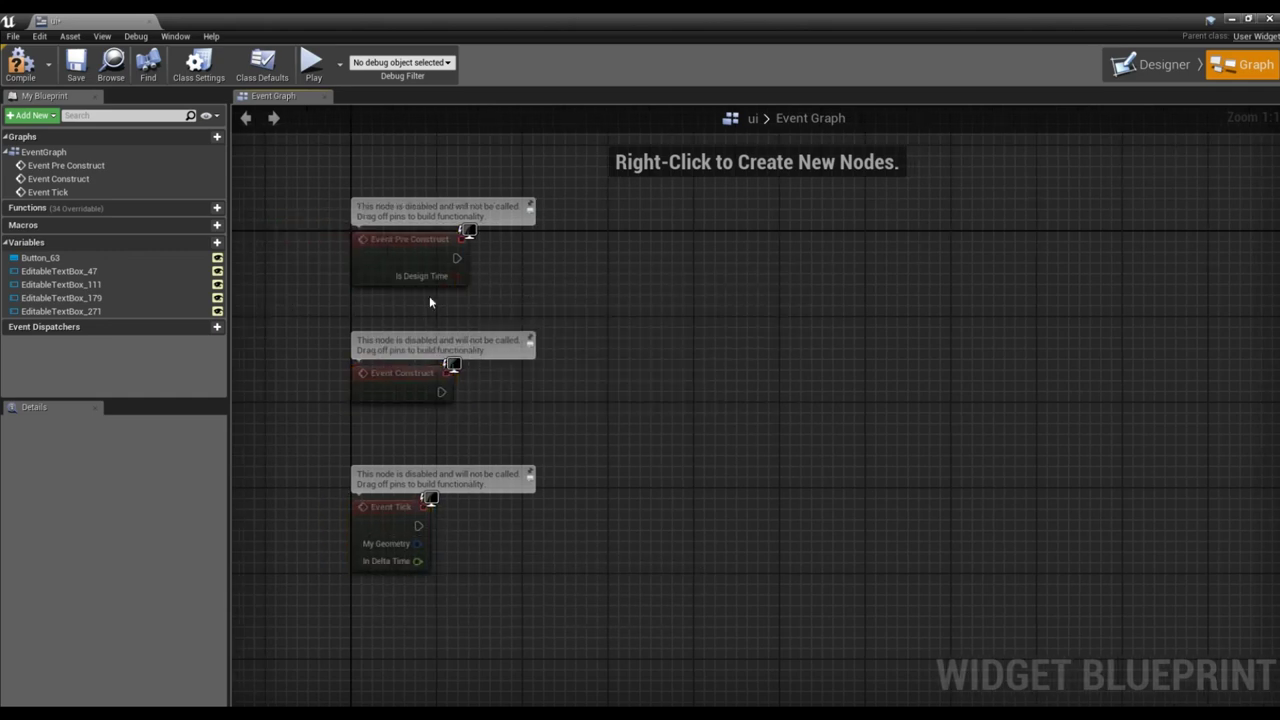
pyautogui.click(371, 260)
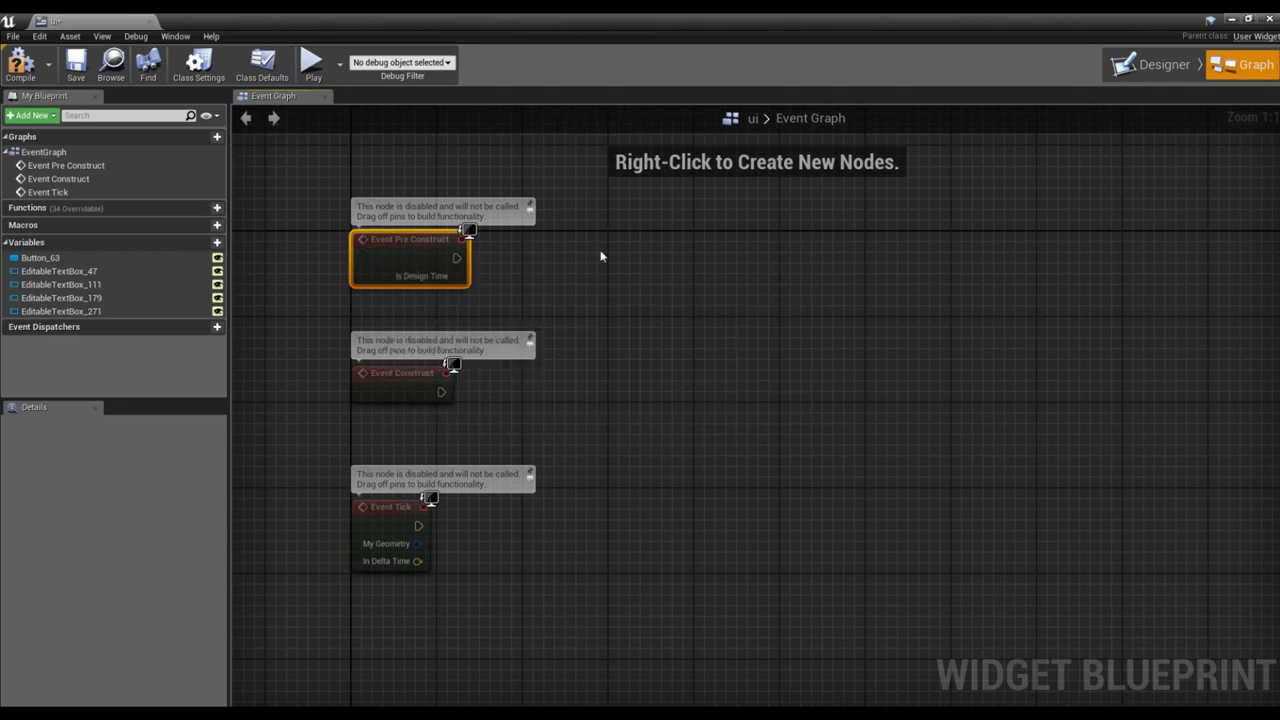
pyautogui.moveTo(597, 239); pyautogui.dragTo(601, 266, button='right')
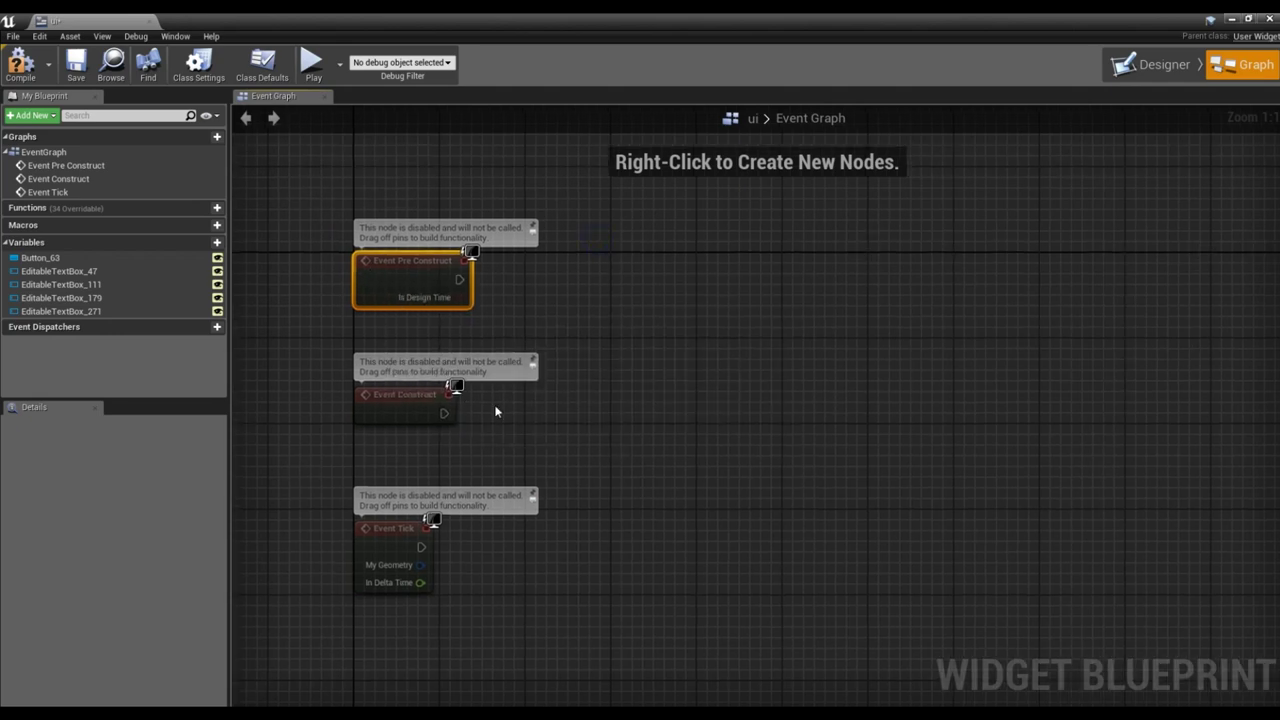
pyautogui.keyDown('shift'); pyautogui.click(385, 407); pyautogui.keyUp('shift')
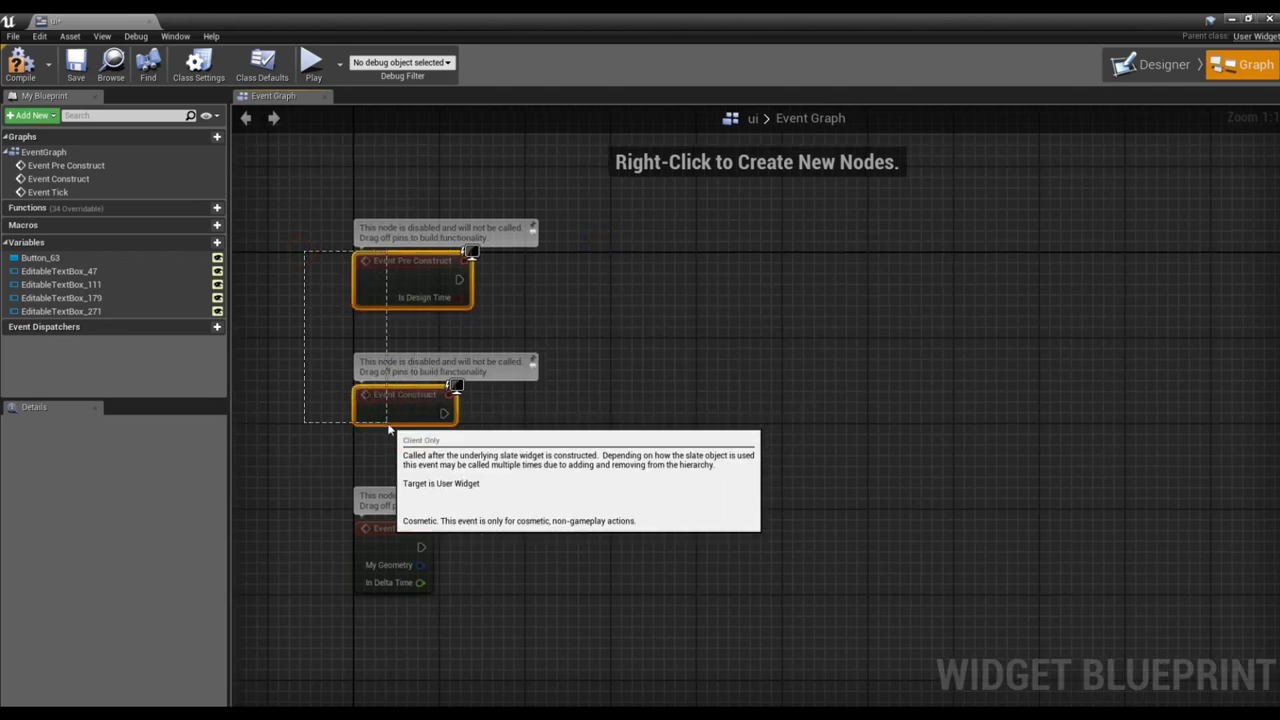
pyautogui.click(712, 360)
pyautogui.moveTo(764, 428); pyautogui.dragTo(1011, 158)
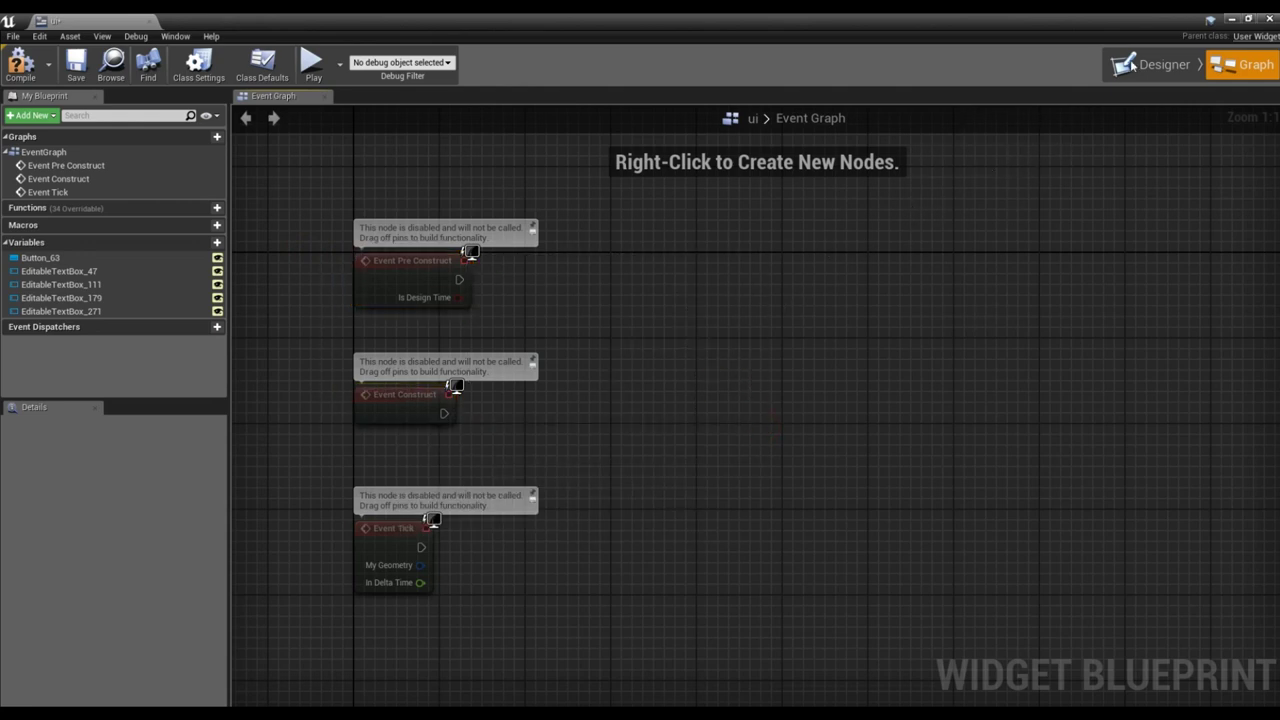
pyautogui.click(1150, 64)
# Add an OnClicked event for the calc button Button_63, placing the node below Event Tick.
pyautogui.click(405, 262)
pyautogui.scroll(-3, 1066, 421)
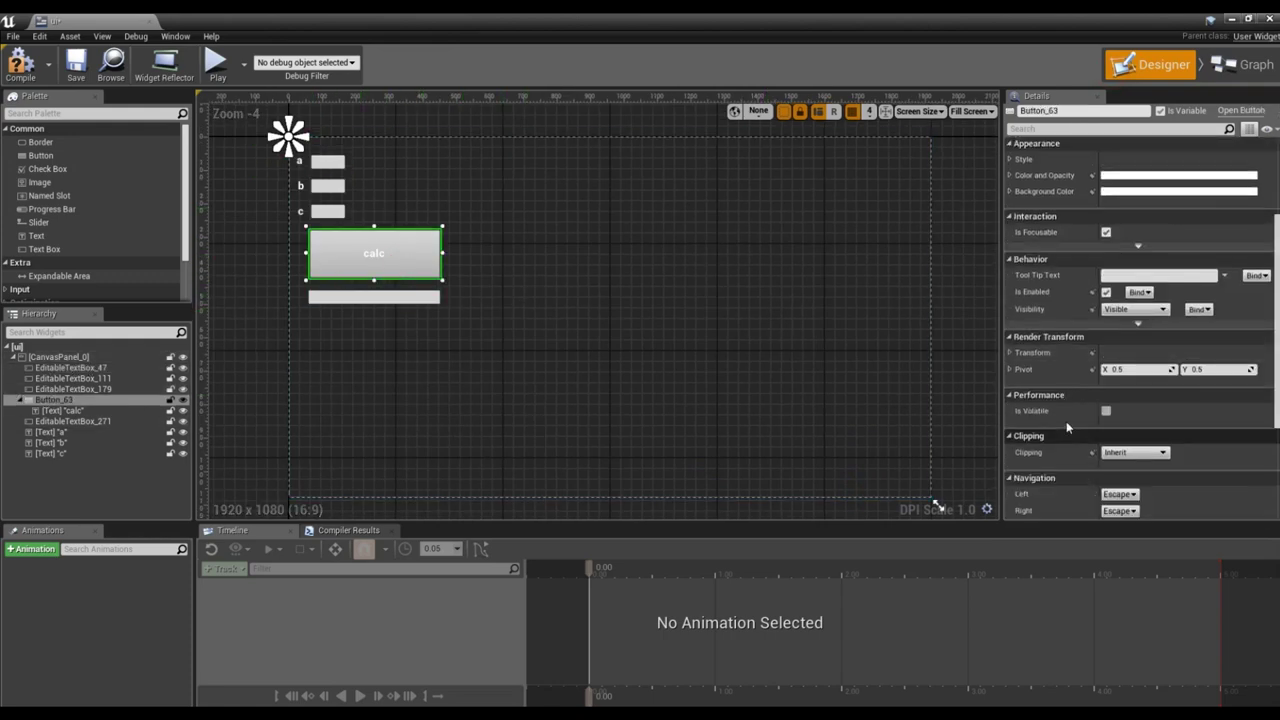
pyautogui.scroll(-3, 1062, 428)
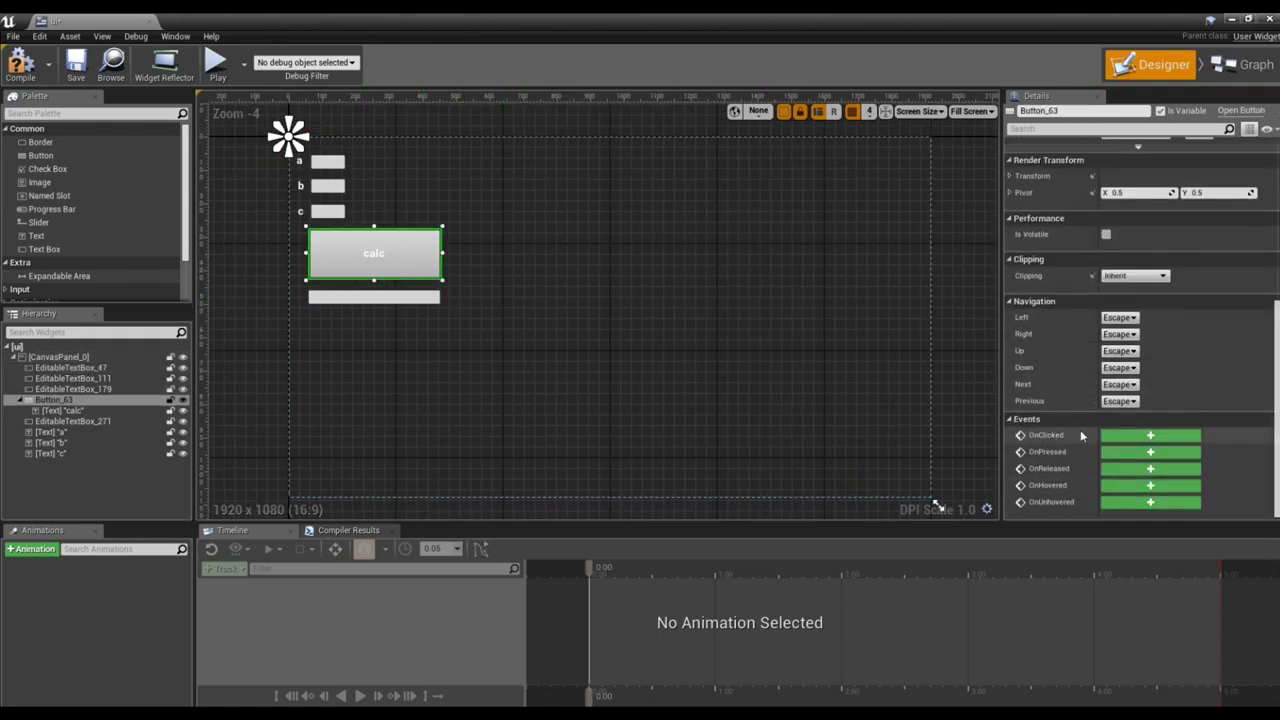
pyautogui.click(1130, 436)
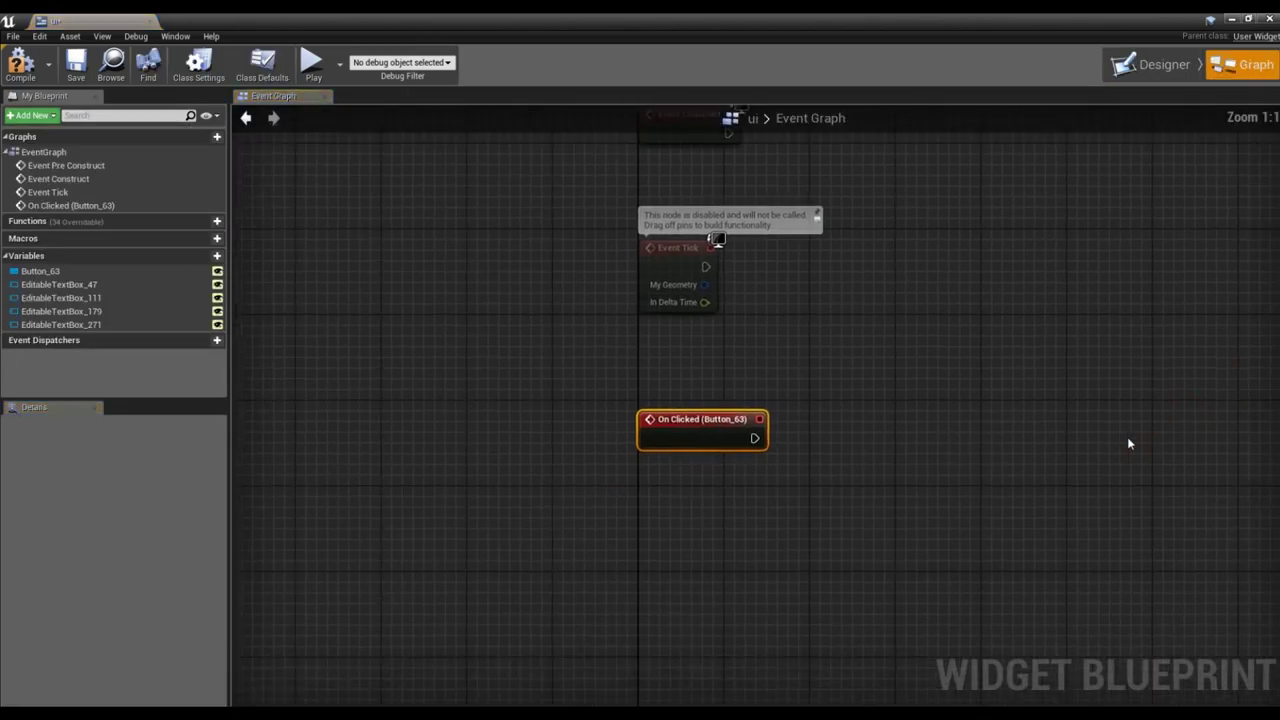
pyautogui.moveTo(759, 408); pyautogui.dragTo(759, 492)
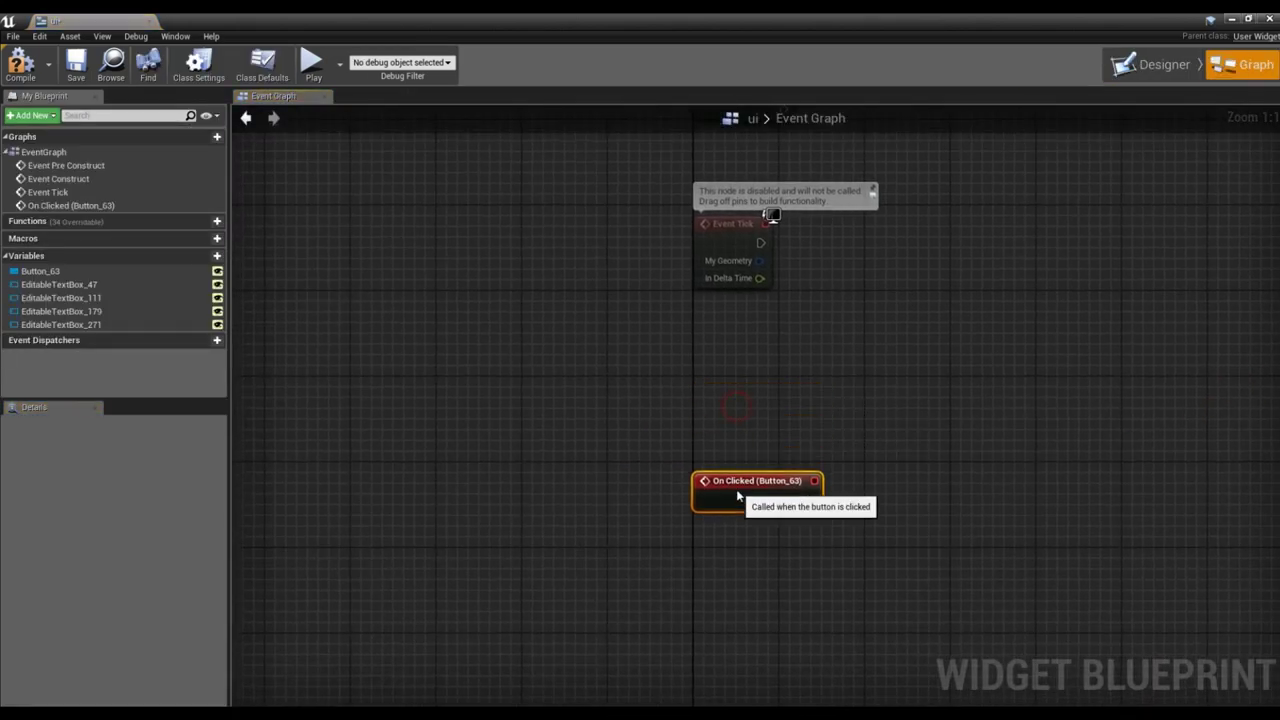
pyautogui.moveTo(861, 408); pyautogui.dragTo(709, 390, button='right')
pyautogui.click(709, 390)
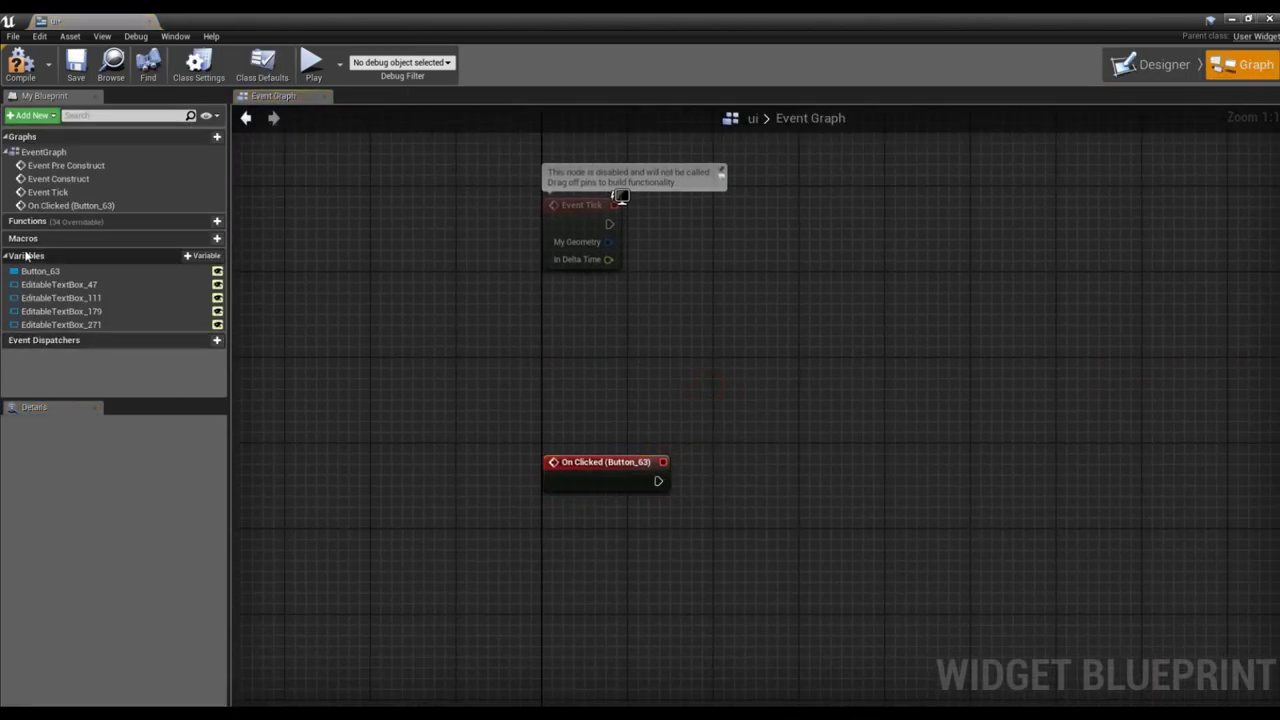
# Add a new variable named a and set its type to Float.
pyautogui.click(211, 258)
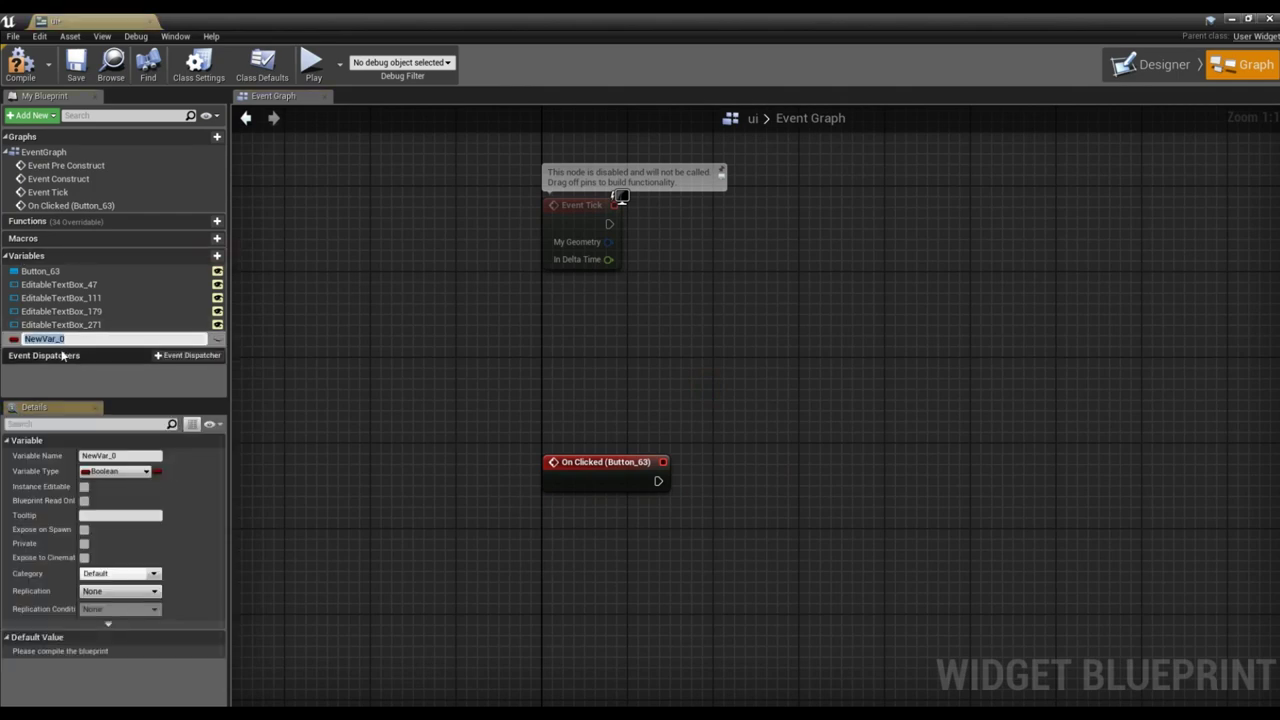
pyautogui.write('a')
pyautogui.press('Return')
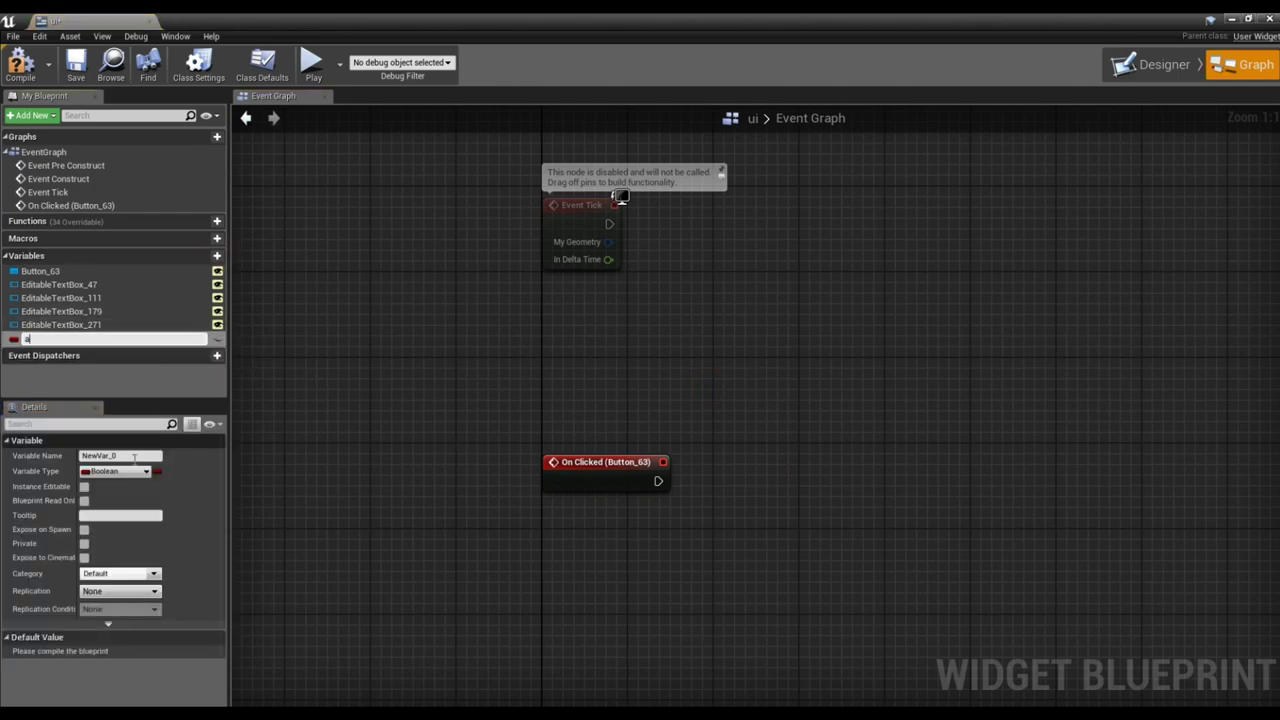
pyautogui.click(101, 472)
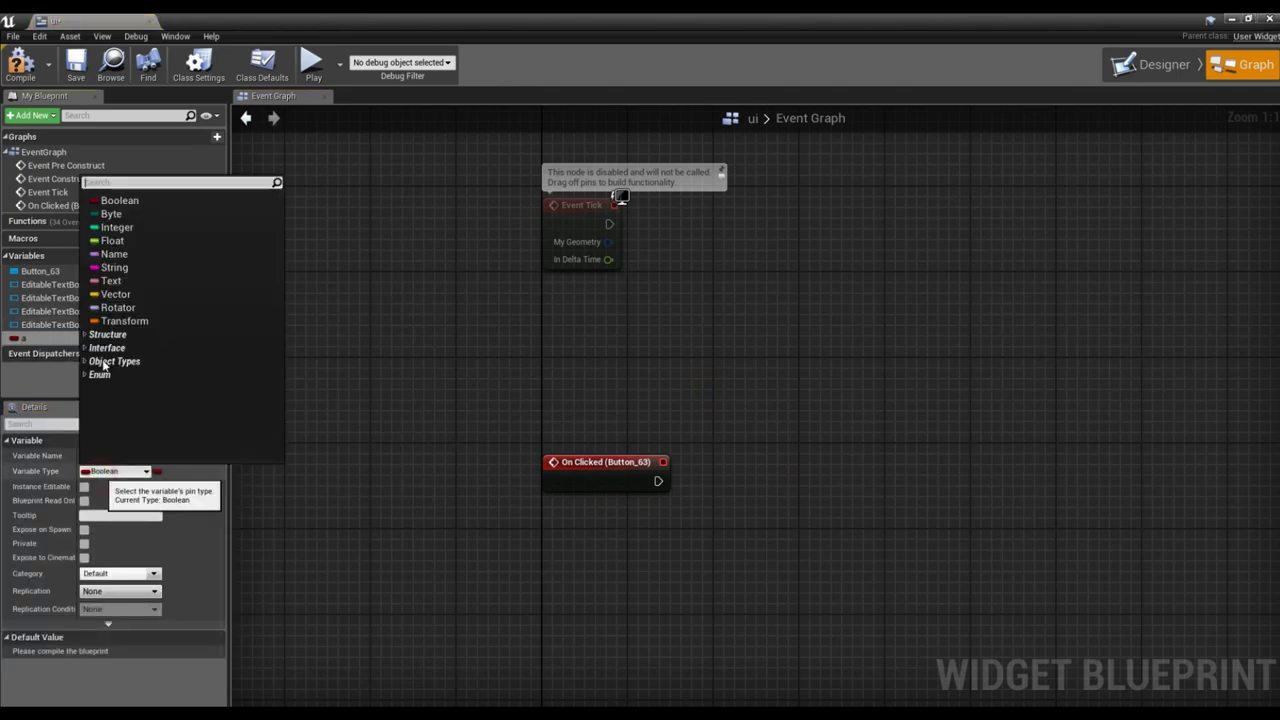
pyautogui.click(130, 240)
# Add two more Float variables named b and c.
pyautogui.click(213, 258)
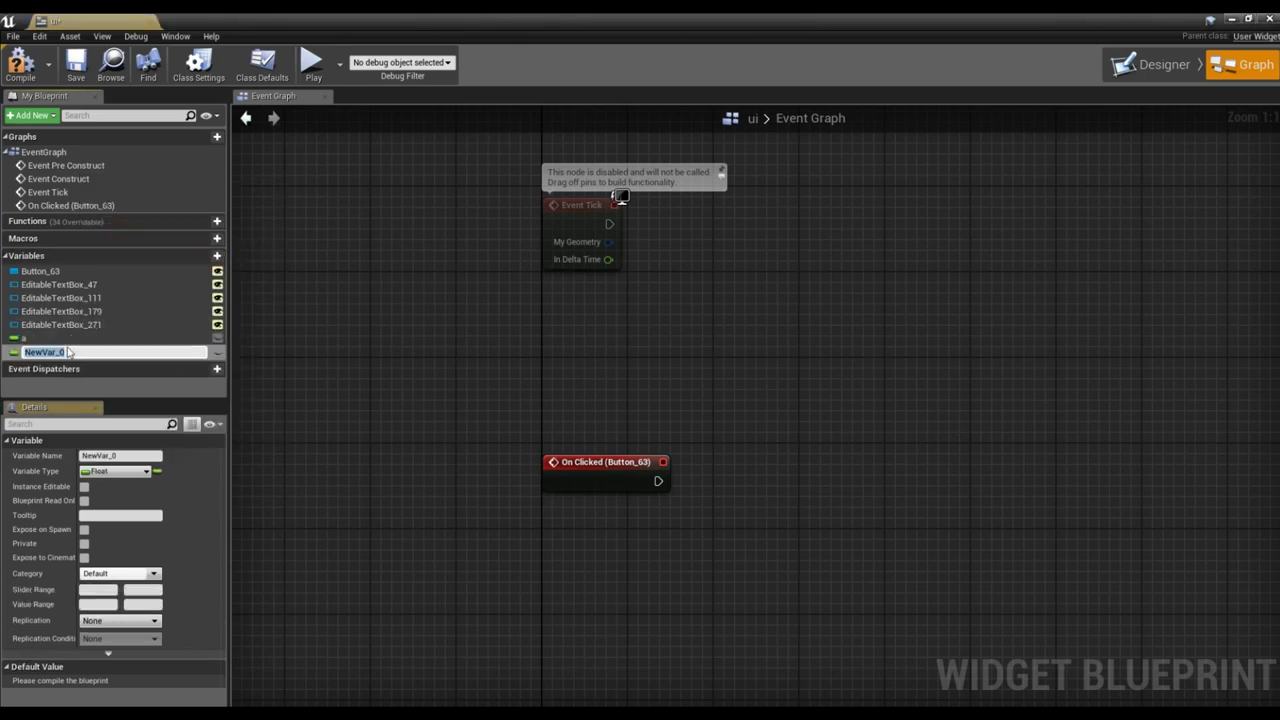
pyautogui.write('b')
pyautogui.press('Return')
pyautogui.click(217, 255)
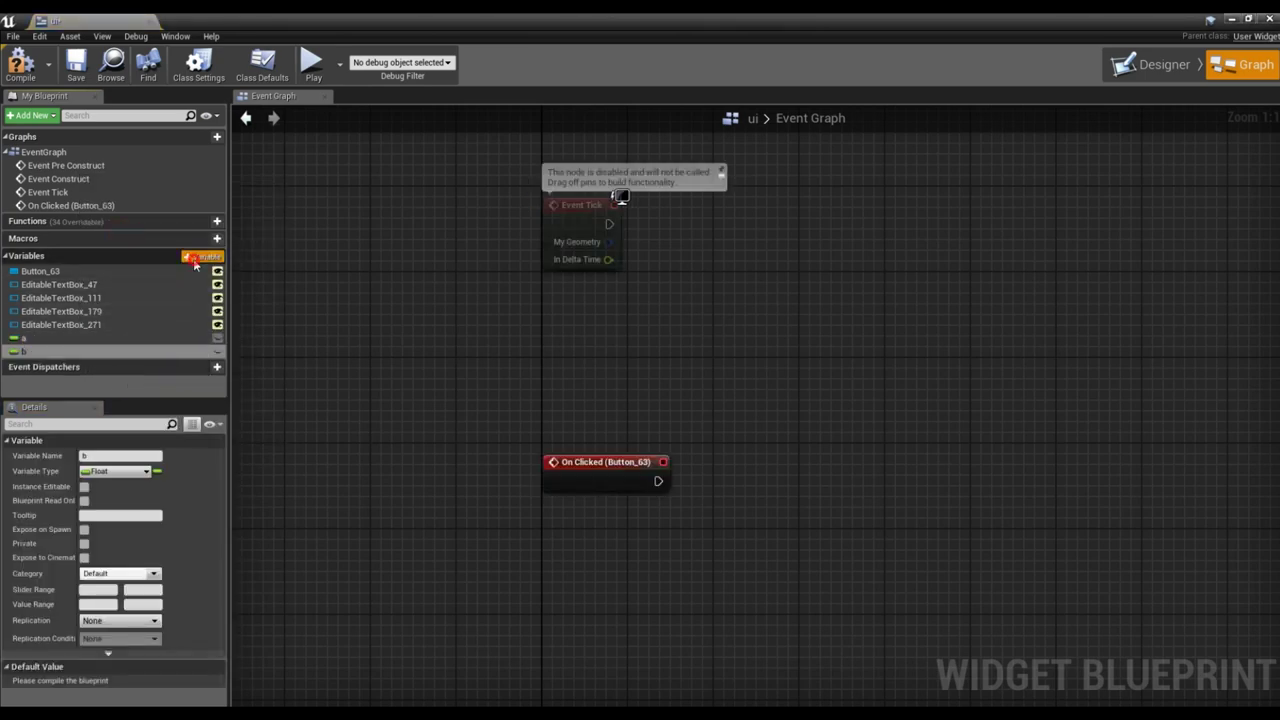
pyautogui.write('c')
pyautogui.press('Return')
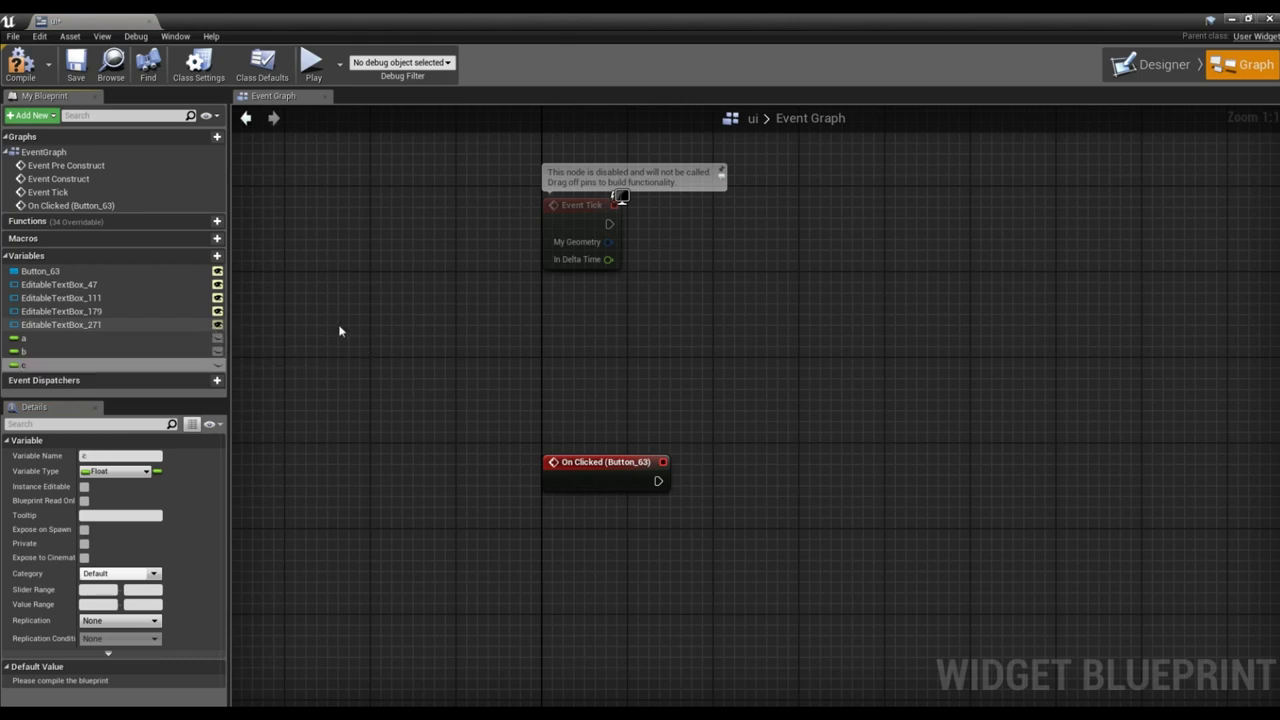
pyautogui.moveTo(506, 317); pyautogui.dragTo(361, 303, button='right')
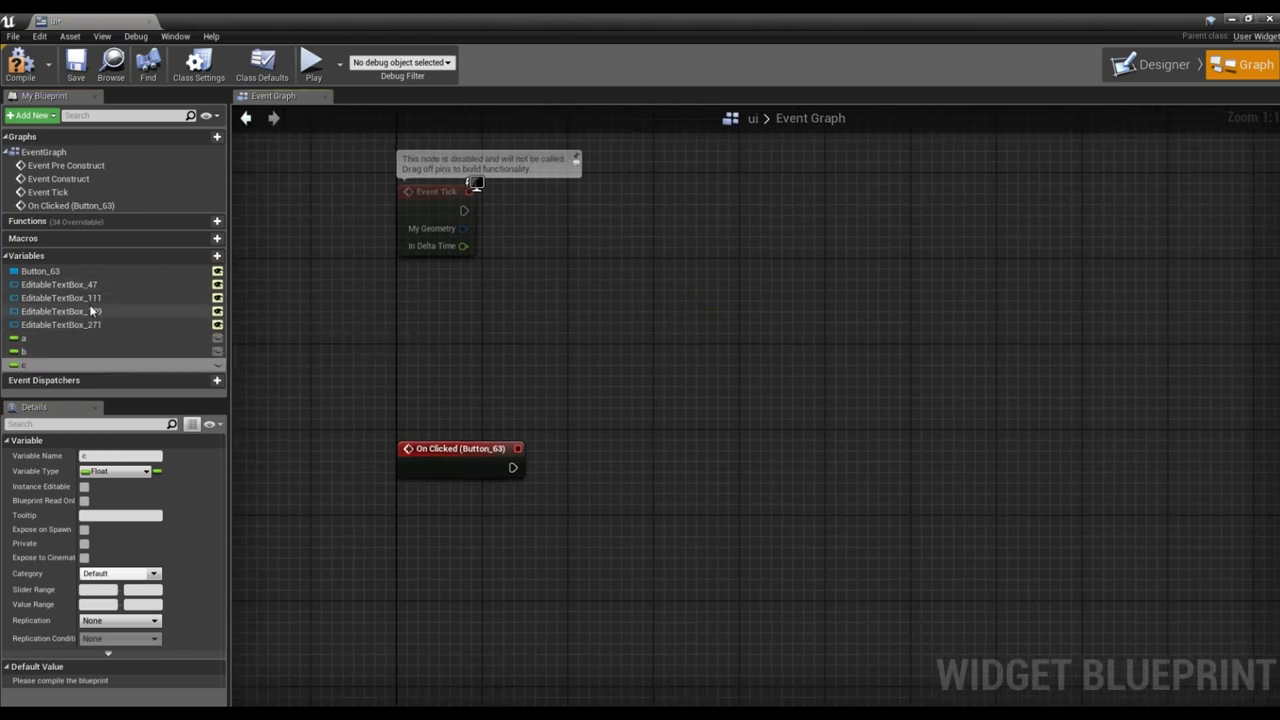
pyautogui.click(1150, 64)
# Rename the editable text boxes beside labels a, b and c to txt_a, txt_b and txt_c.
pyautogui.click(323, 163)
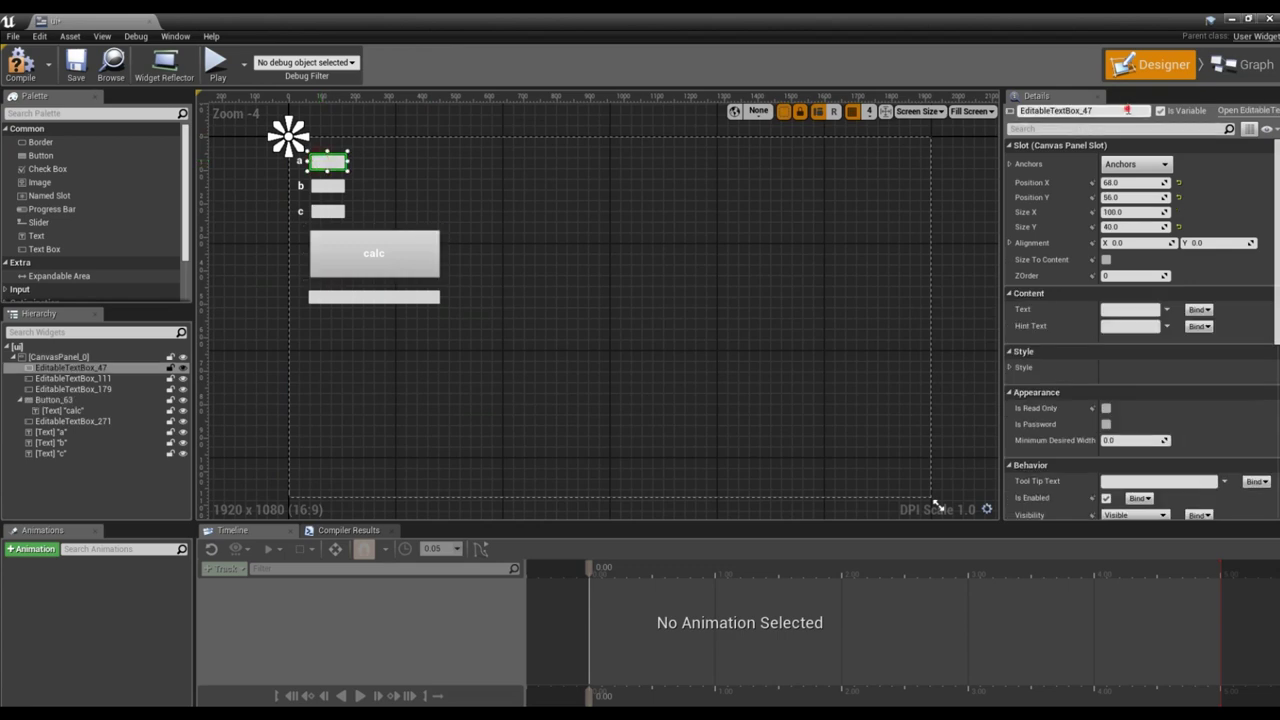
pyautogui.click(1128, 110)
pyautogui.click(472, 188)
pyautogui.click(327, 185)
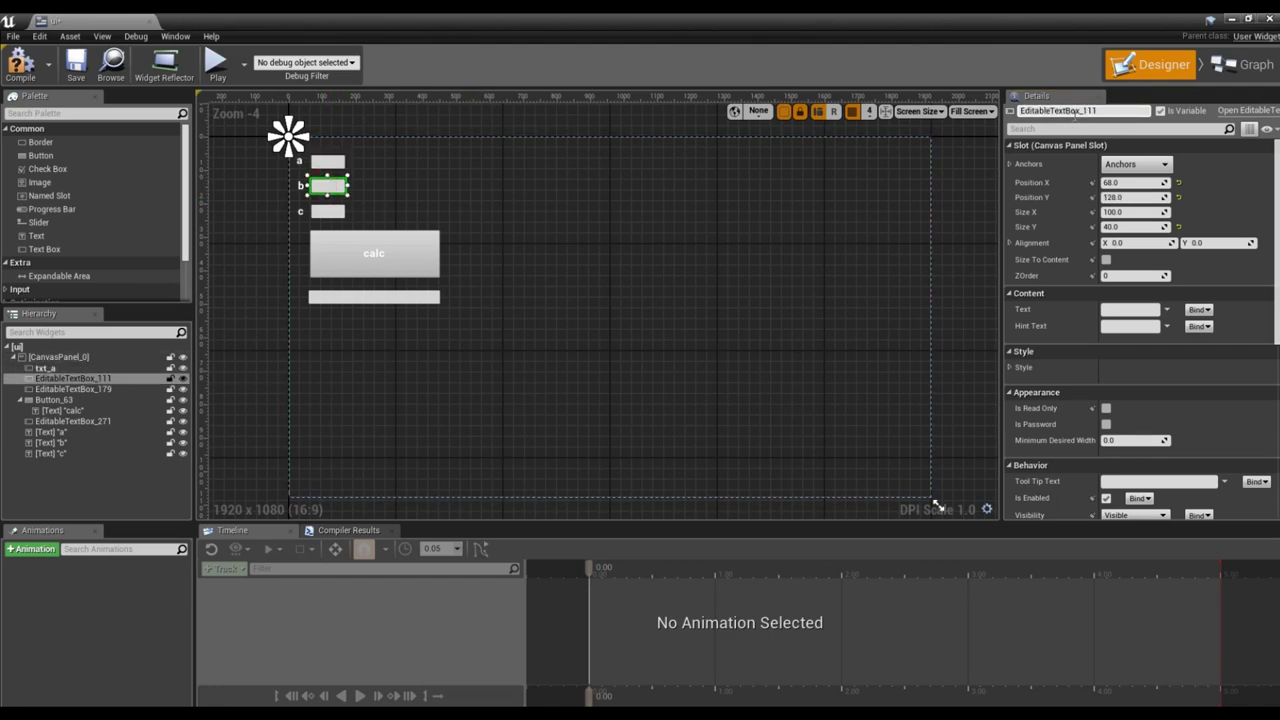
pyautogui.click(1073, 111)
pyautogui.click(327, 210)
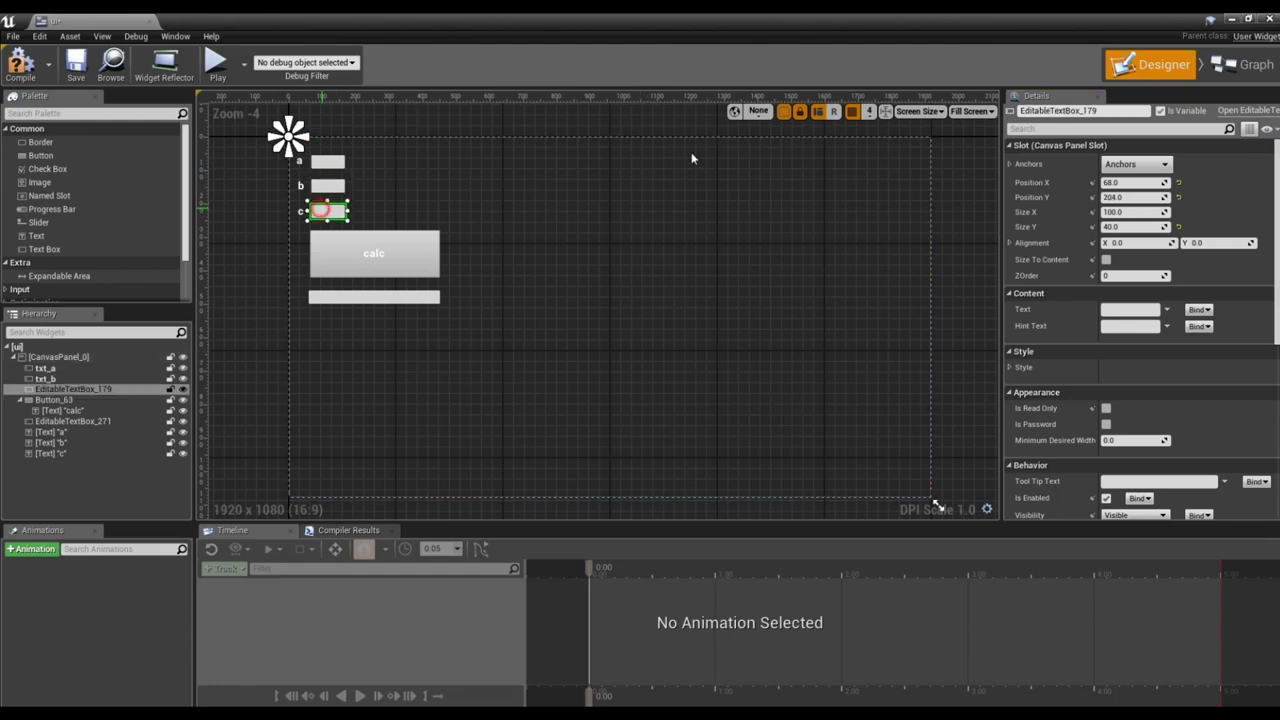
pyautogui.click(1116, 111)
pyautogui.write('txt_c')
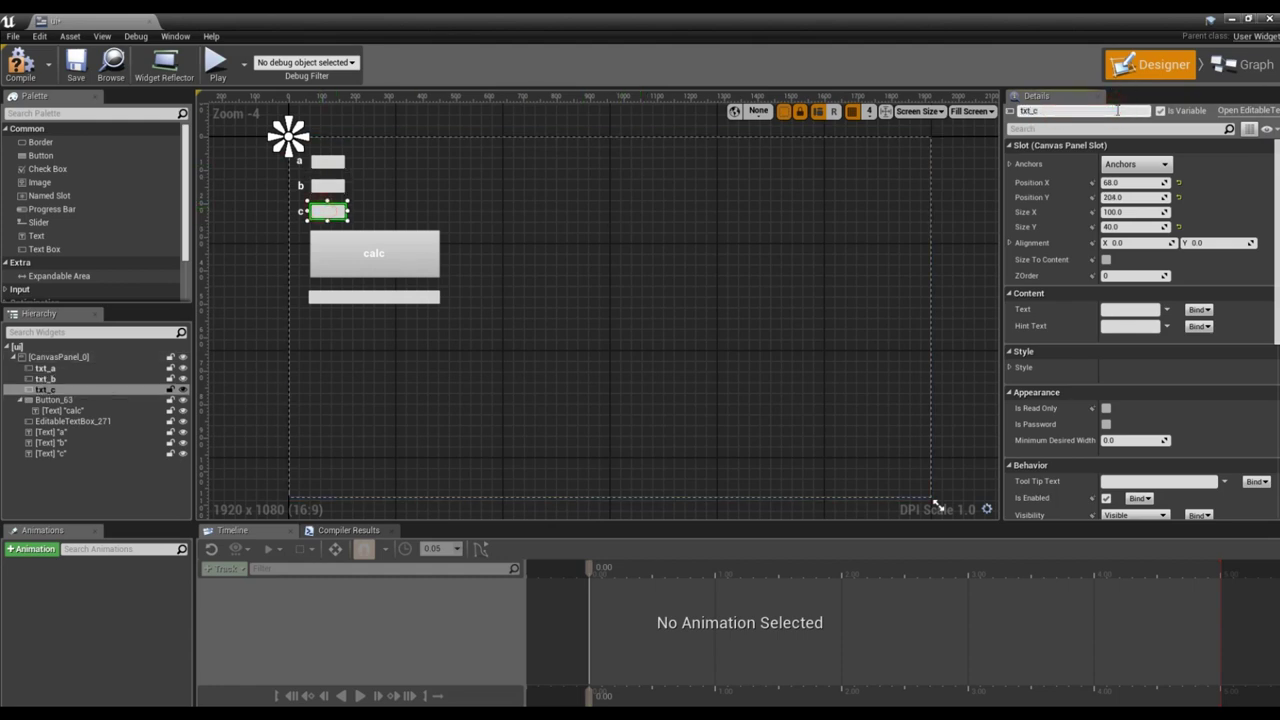
pyautogui.click(1243, 64)
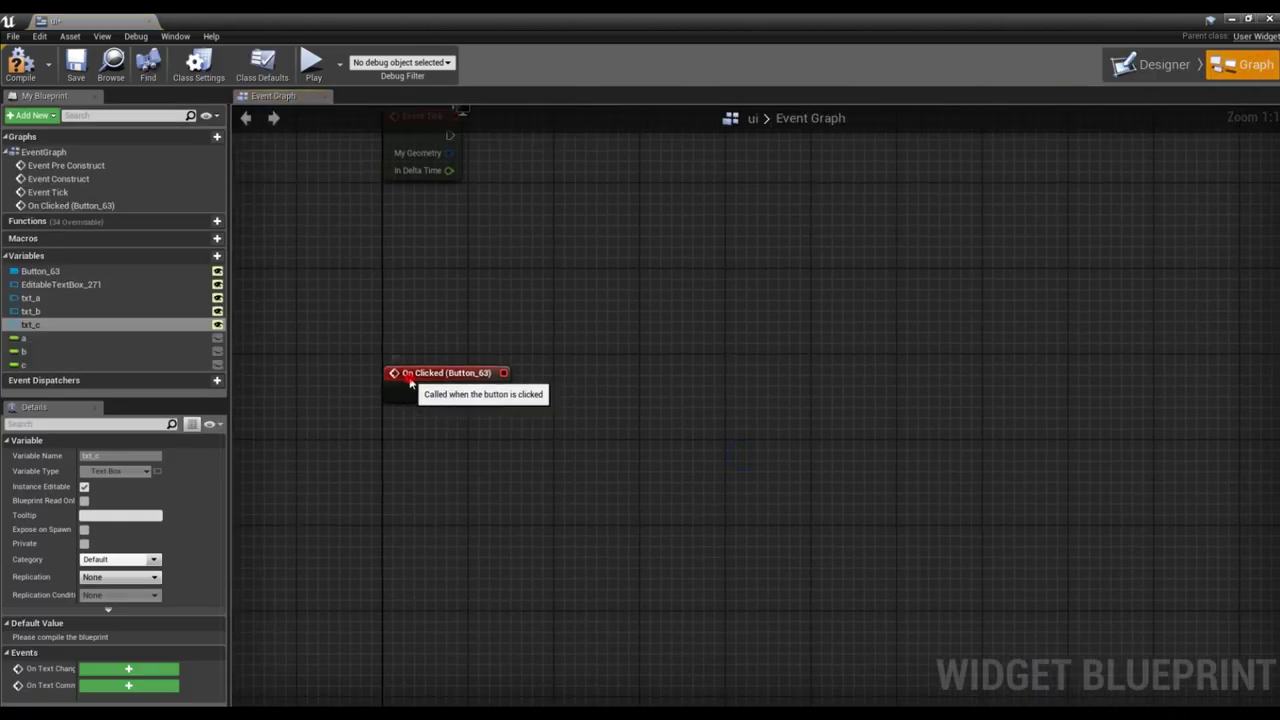
# Add a SET a node wired after On Clicked and place a Txt A getter beside it.
pyautogui.click(410, 382)
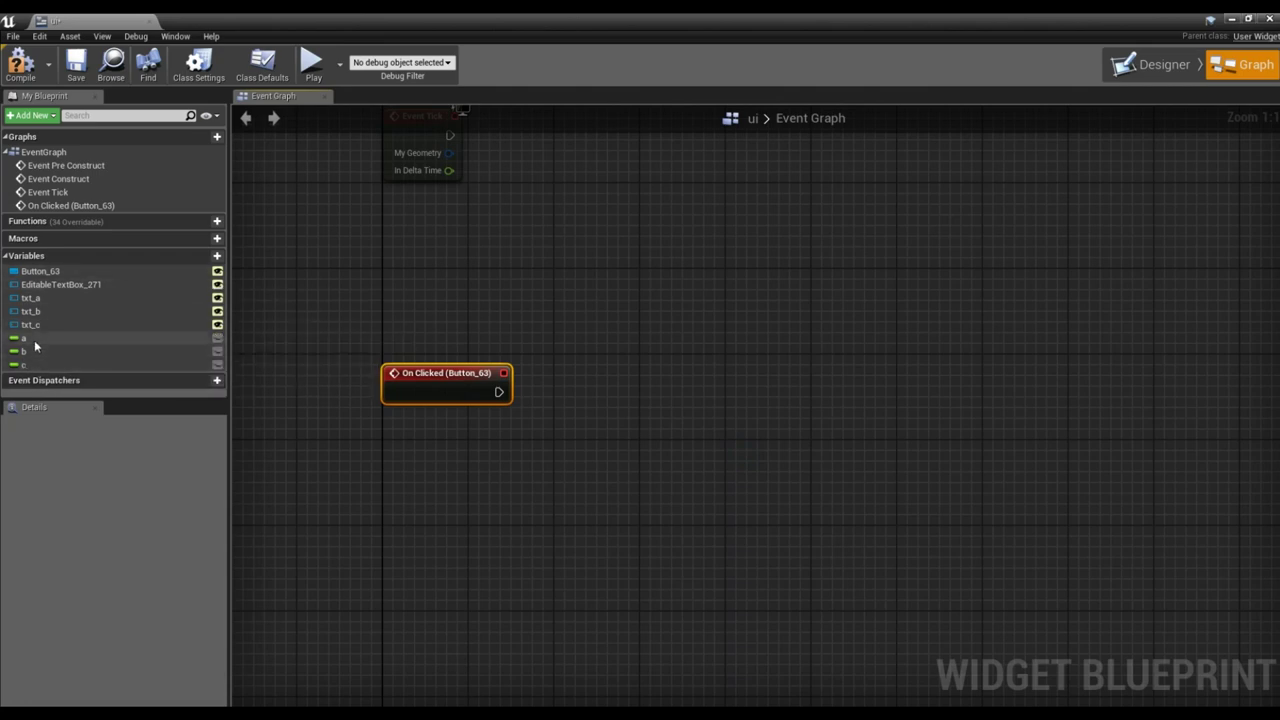
pyautogui.moveTo(40, 340); pyautogui.dragTo(611, 370)
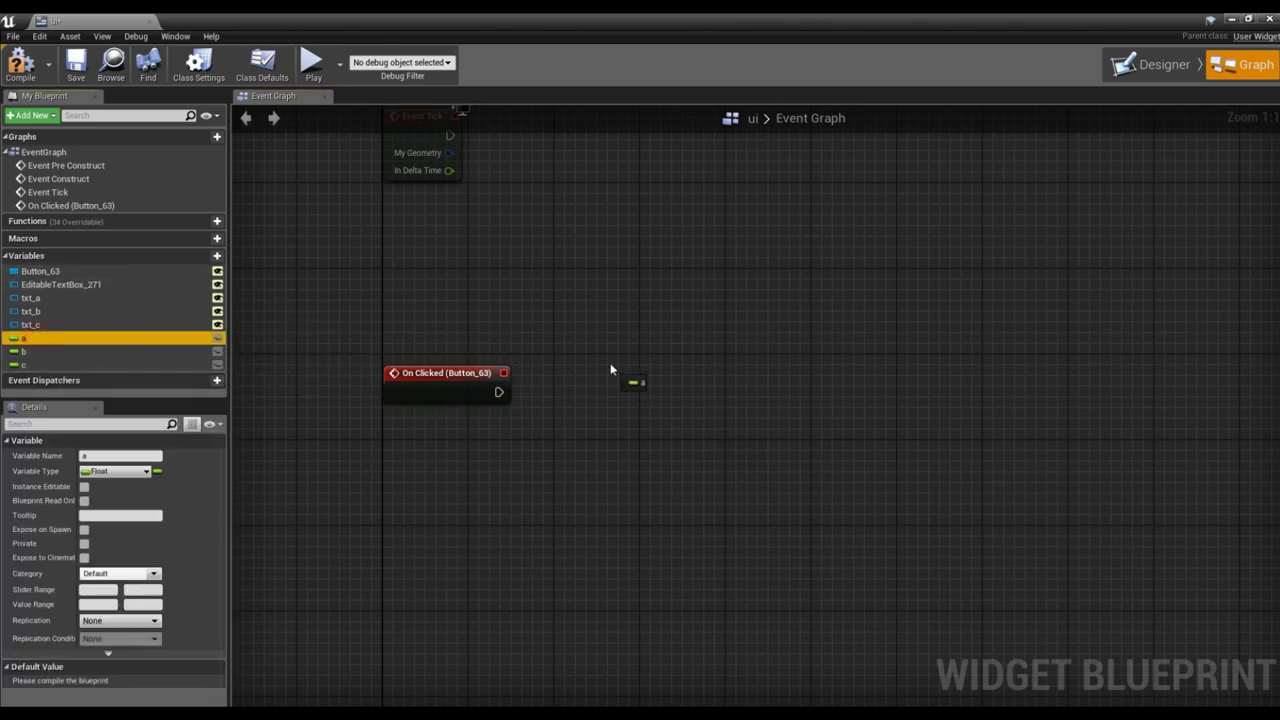
pyautogui.moveTo(448, 347)
pyautogui.mouseDown()
pyautogui.moveTo(70, 343)
pyautogui.moveTo(548, 357)
pyautogui.mouseUp()
pyautogui.moveTo(620, 378); pyautogui.dragTo(629, 379)
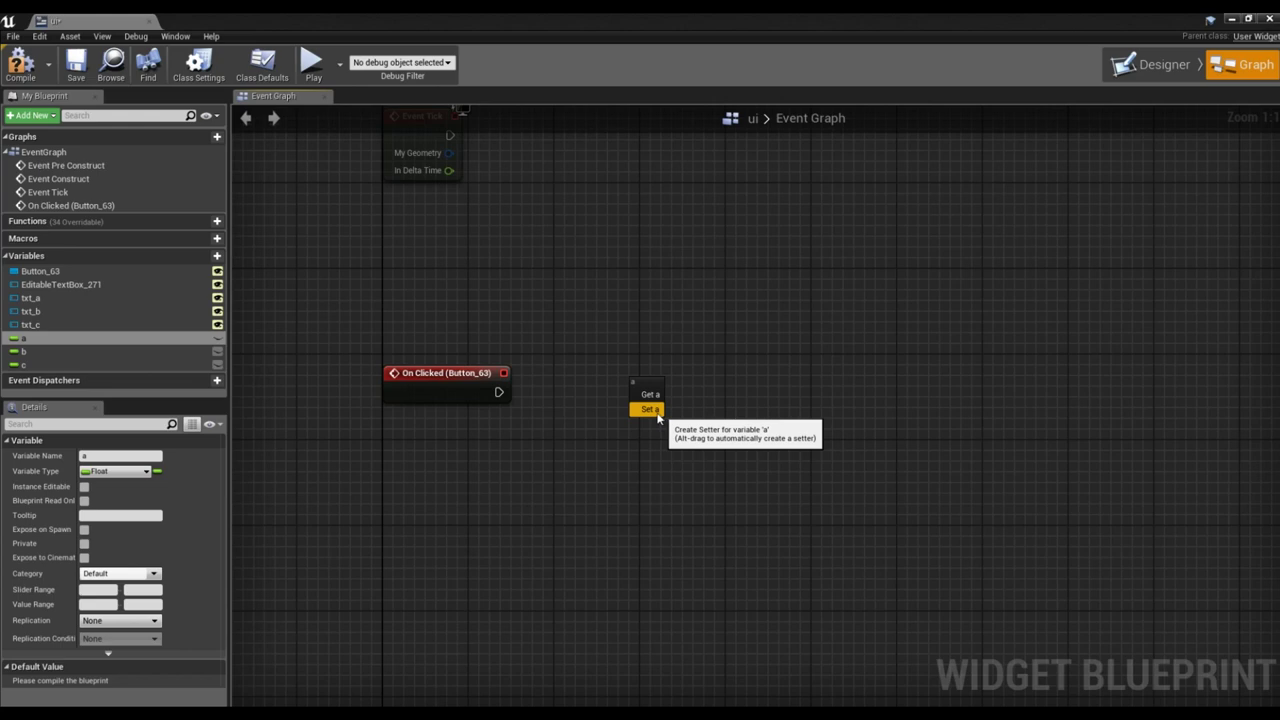
pyautogui.click(657, 416)
pyautogui.moveTo(499, 392); pyautogui.dragTo(641, 397)
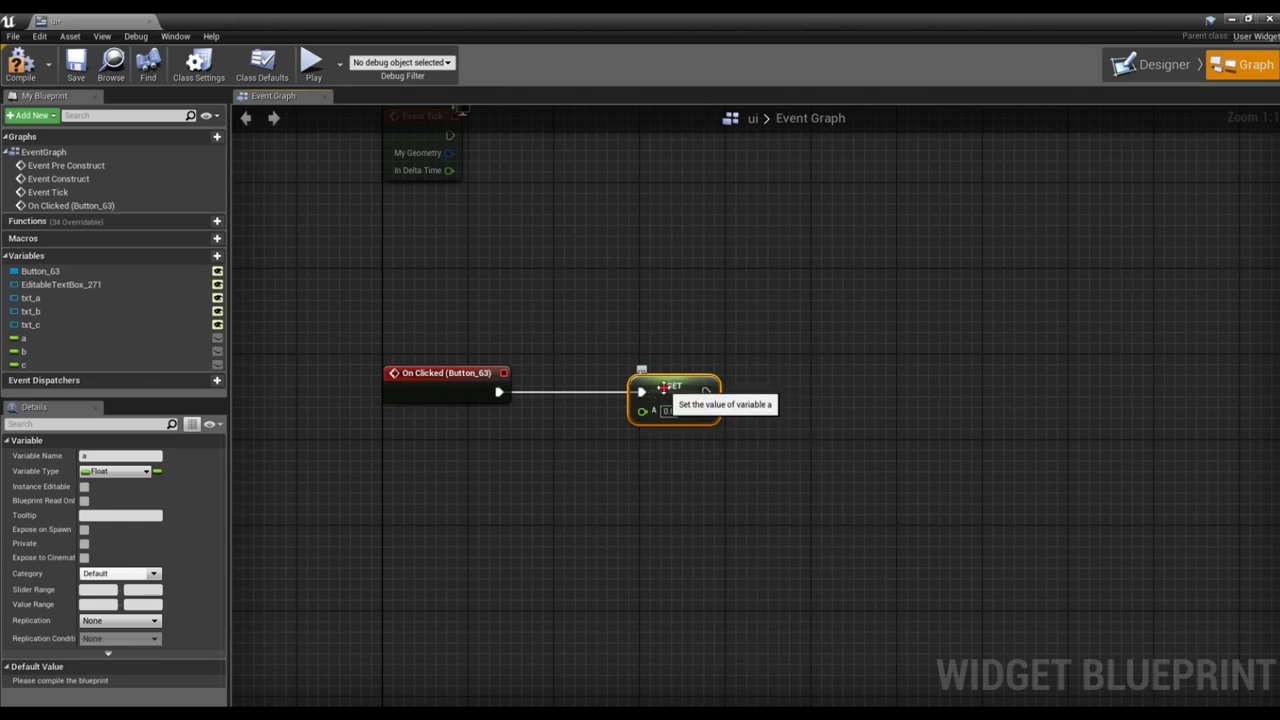
pyautogui.moveTo(669, 390); pyautogui.dragTo(733, 390)
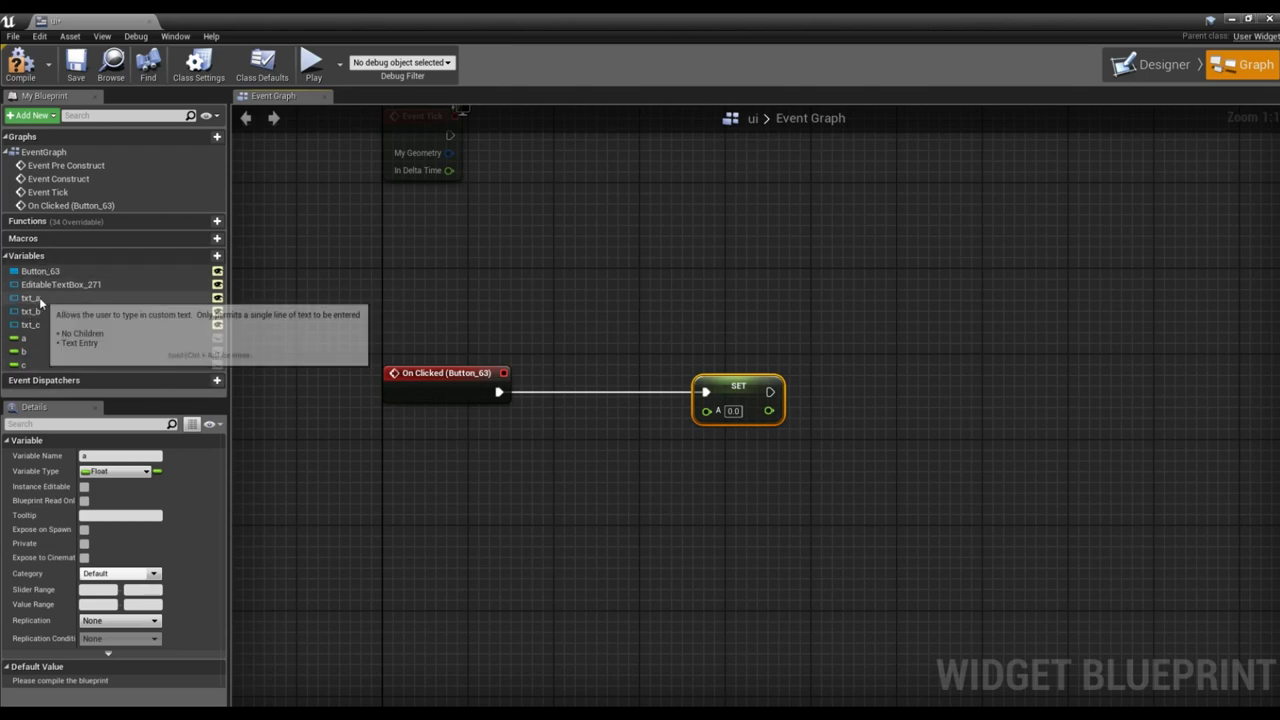
pyautogui.moveTo(35, 299); pyautogui.dragTo(383, 272)
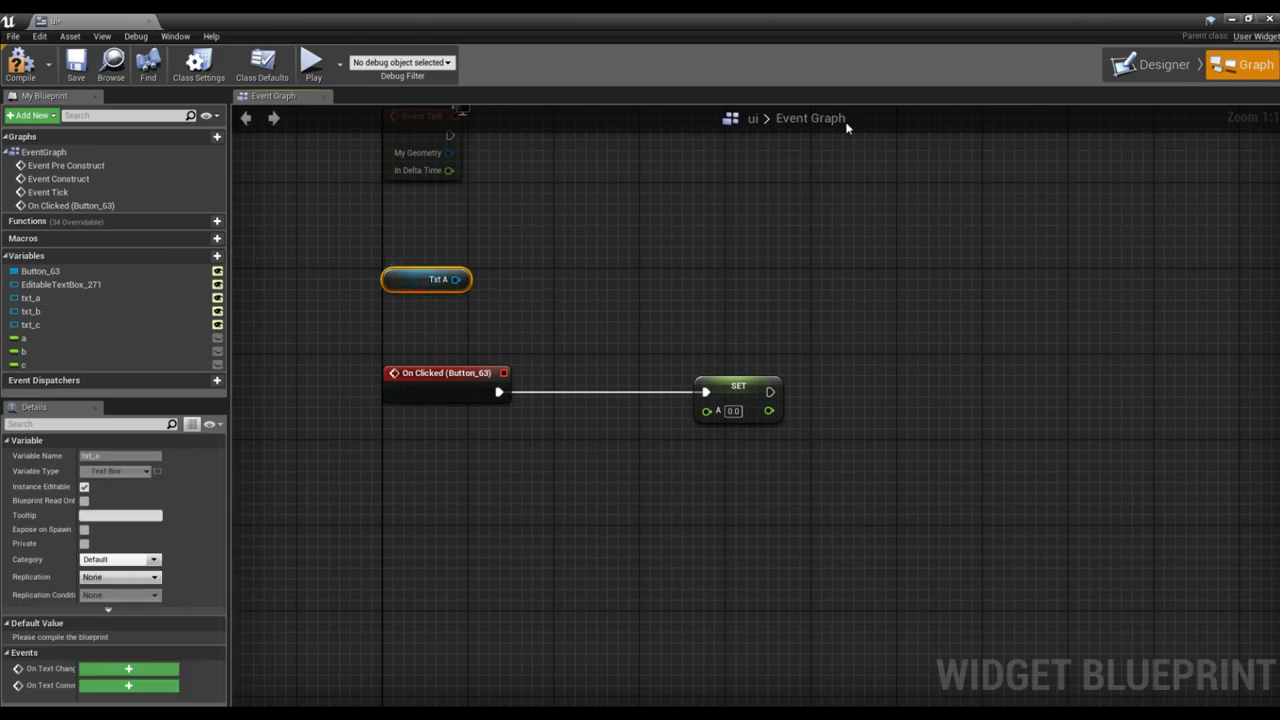
pyautogui.click(1150, 65)
# Add a GetText node that reads the text from the Txt A reference.
pyautogui.click(331, 163)
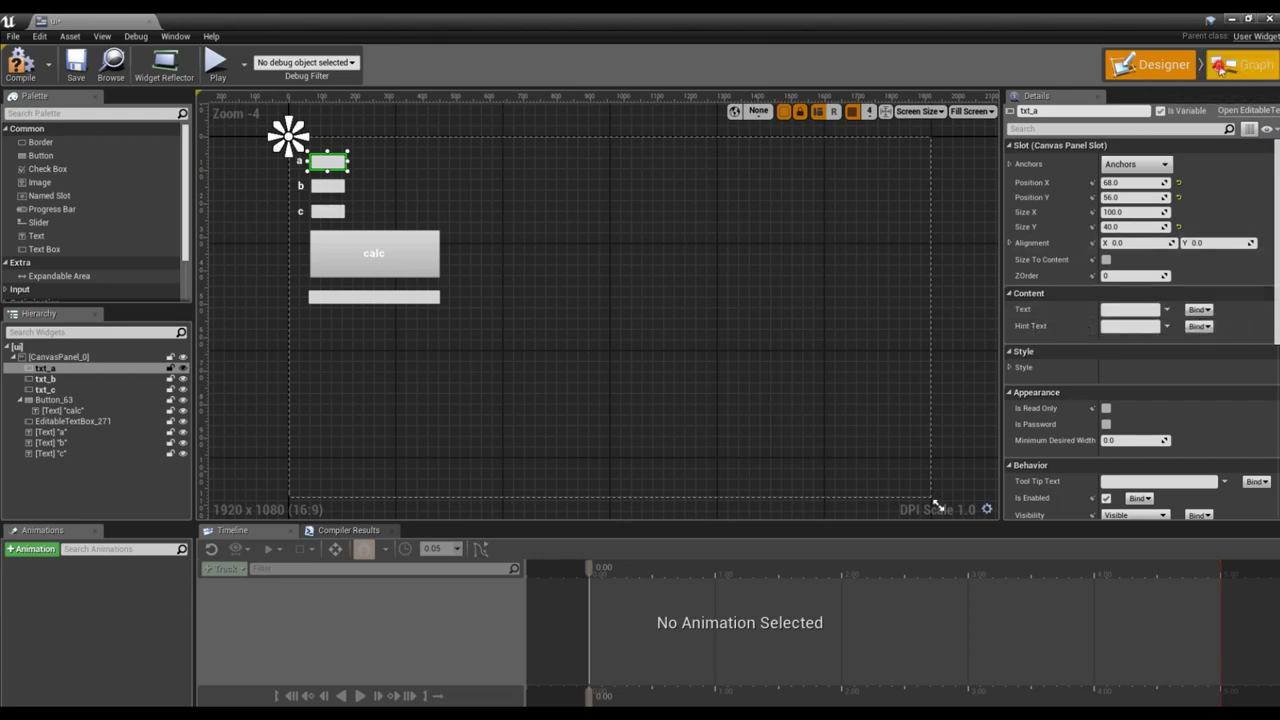
pyautogui.click(1245, 65)
pyautogui.moveTo(453, 282); pyautogui.dragTo(539, 278)
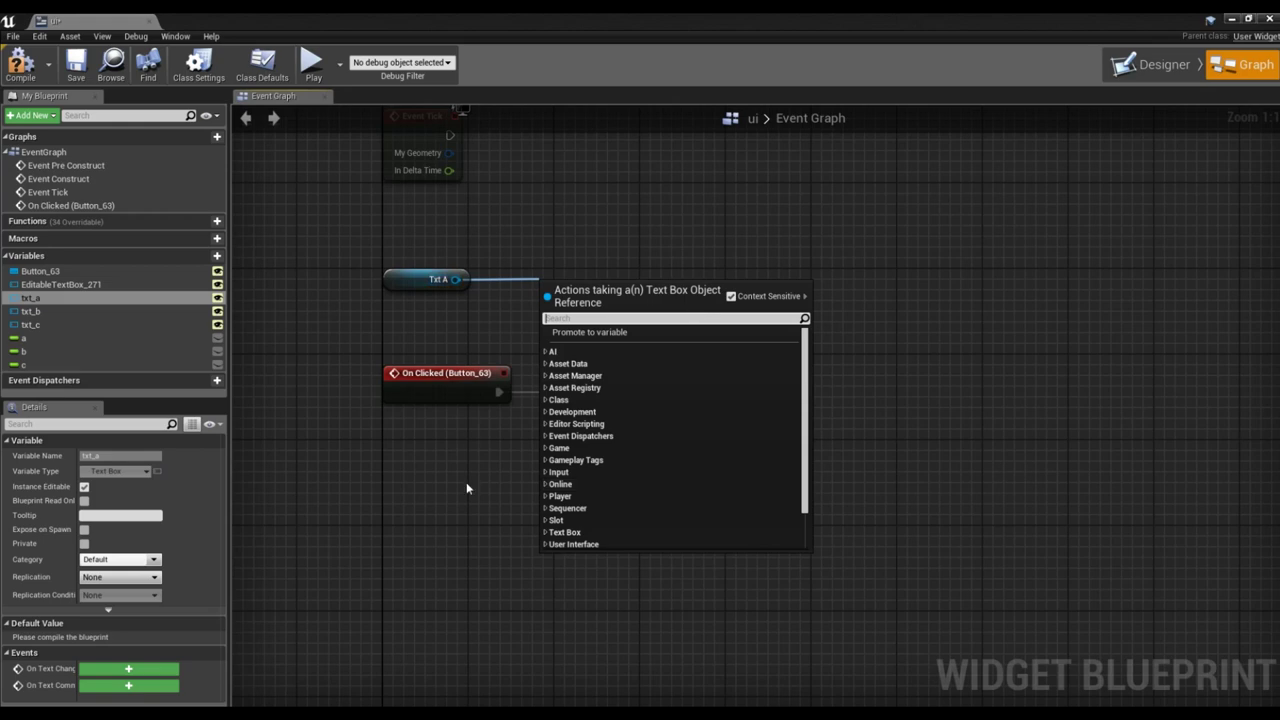
pyautogui.scroll(-5, 660, 471)
pyautogui.scroll(5, 660, 471)
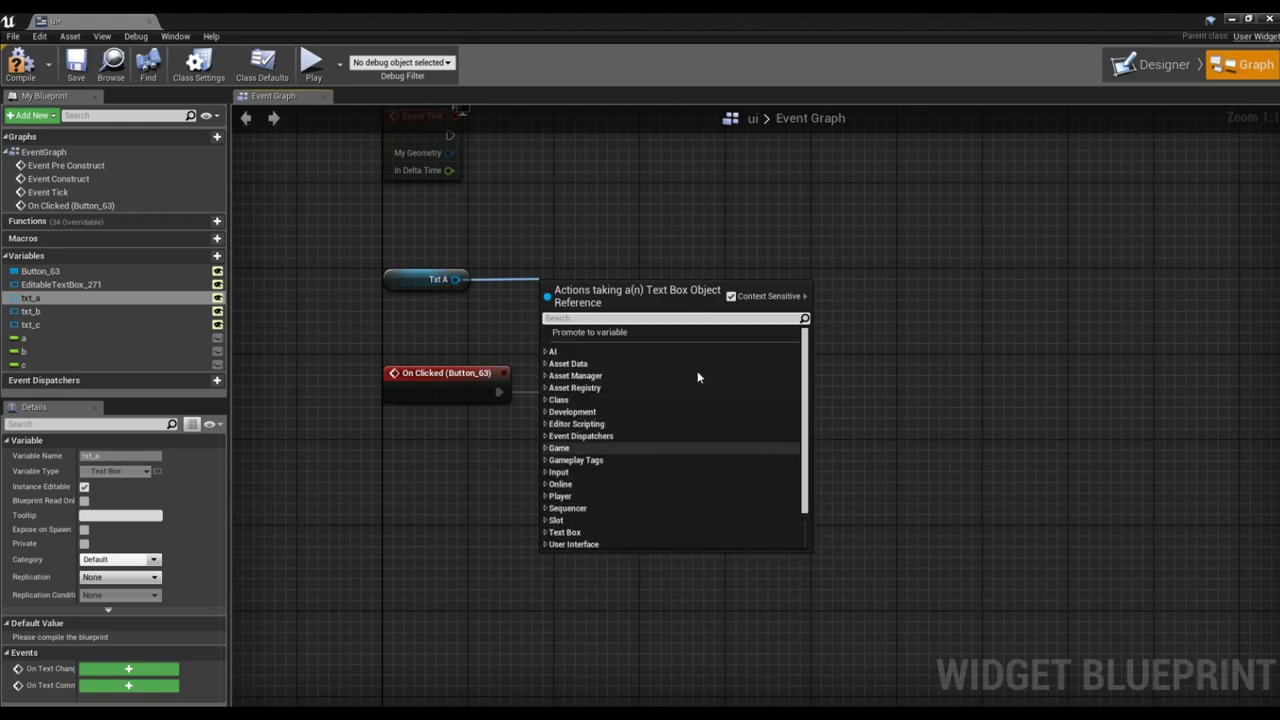
pyautogui.click(731, 297)
pyautogui.scroll(-2, 711, 423)
pyautogui.scroll(-2, 711, 423)
pyautogui.click(731, 291)
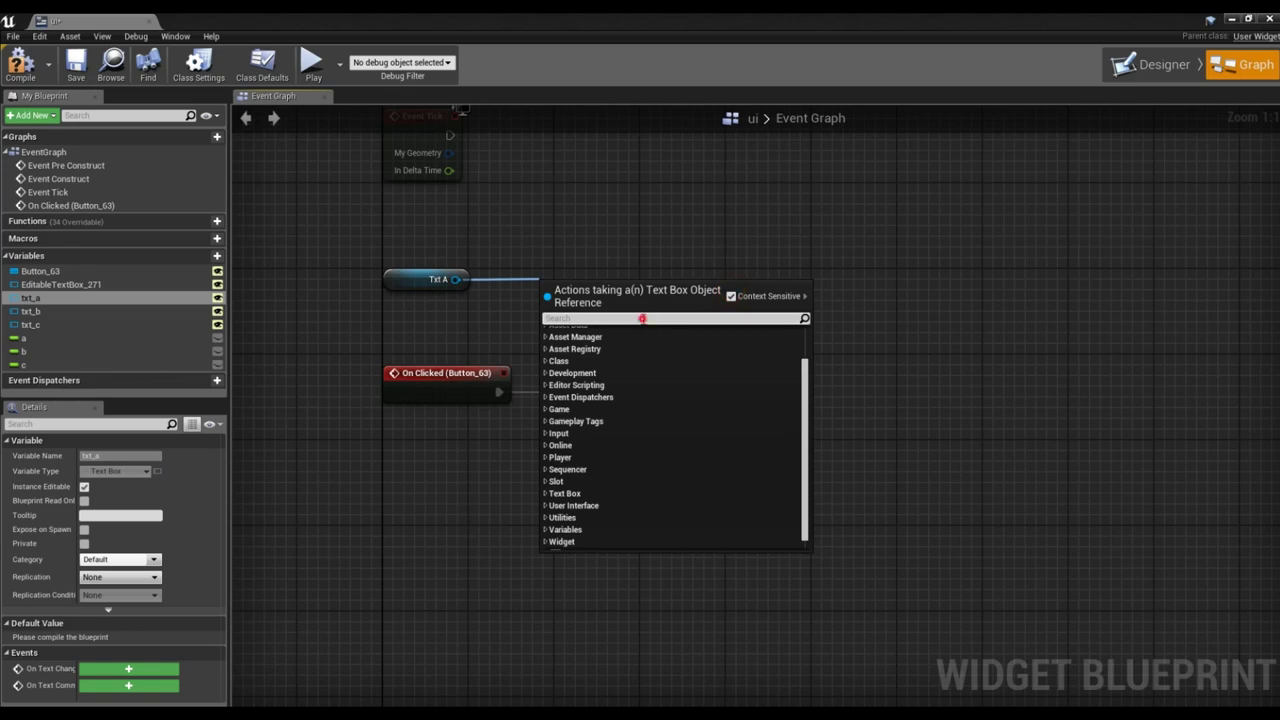
pyautogui.write('text')
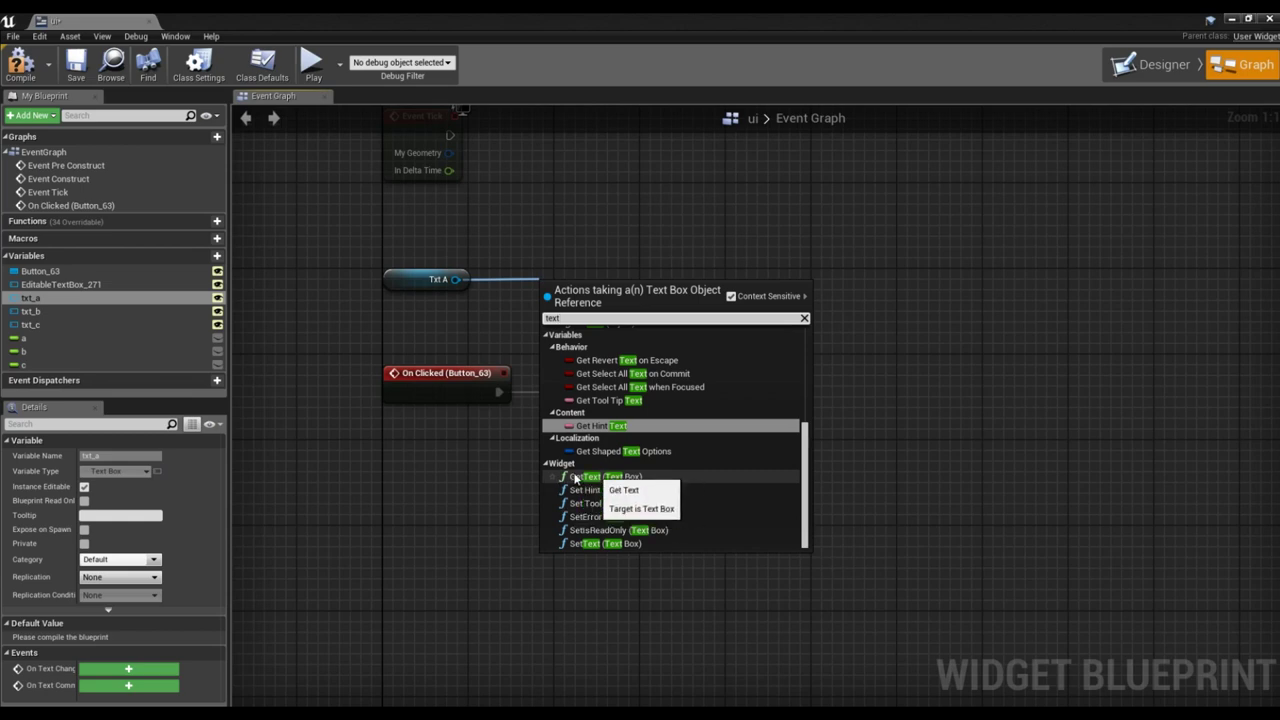
pyautogui.click(612, 478)
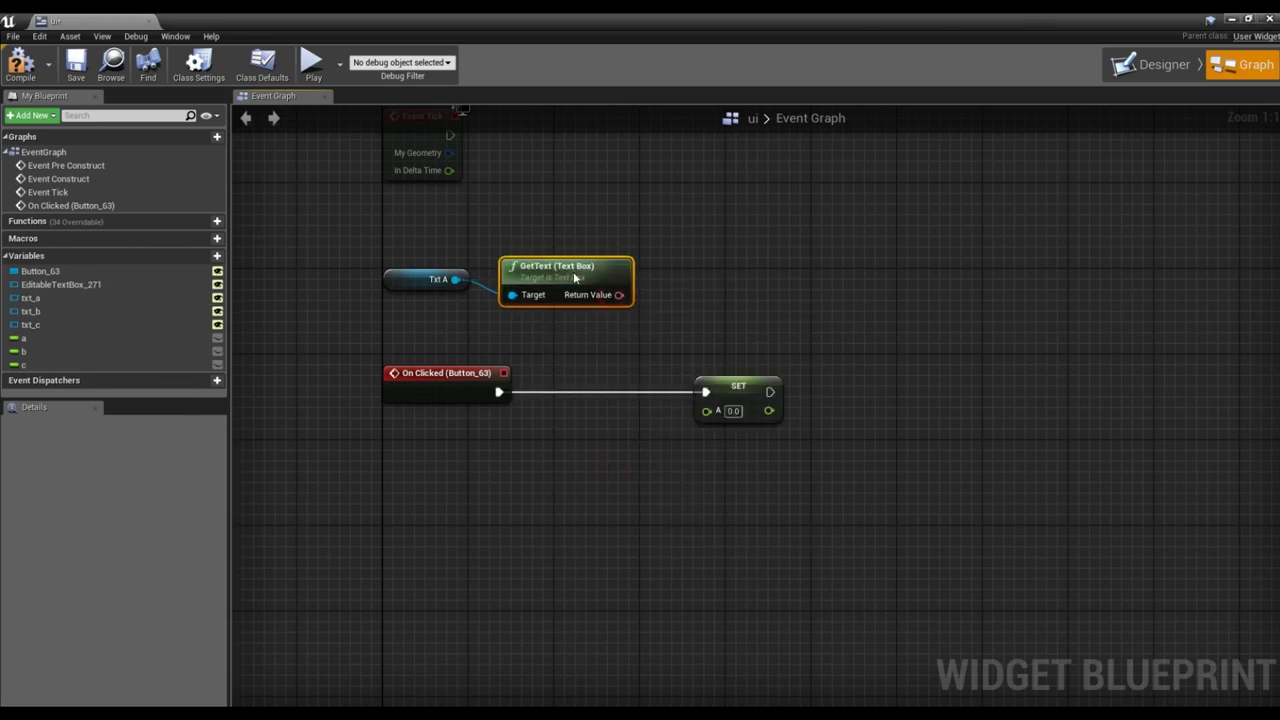
# Convert GetText's output via ToString (text) and String to Float into SET a's input.
pyautogui.moveTo(706, 378); pyautogui.dragTo(910, 378)
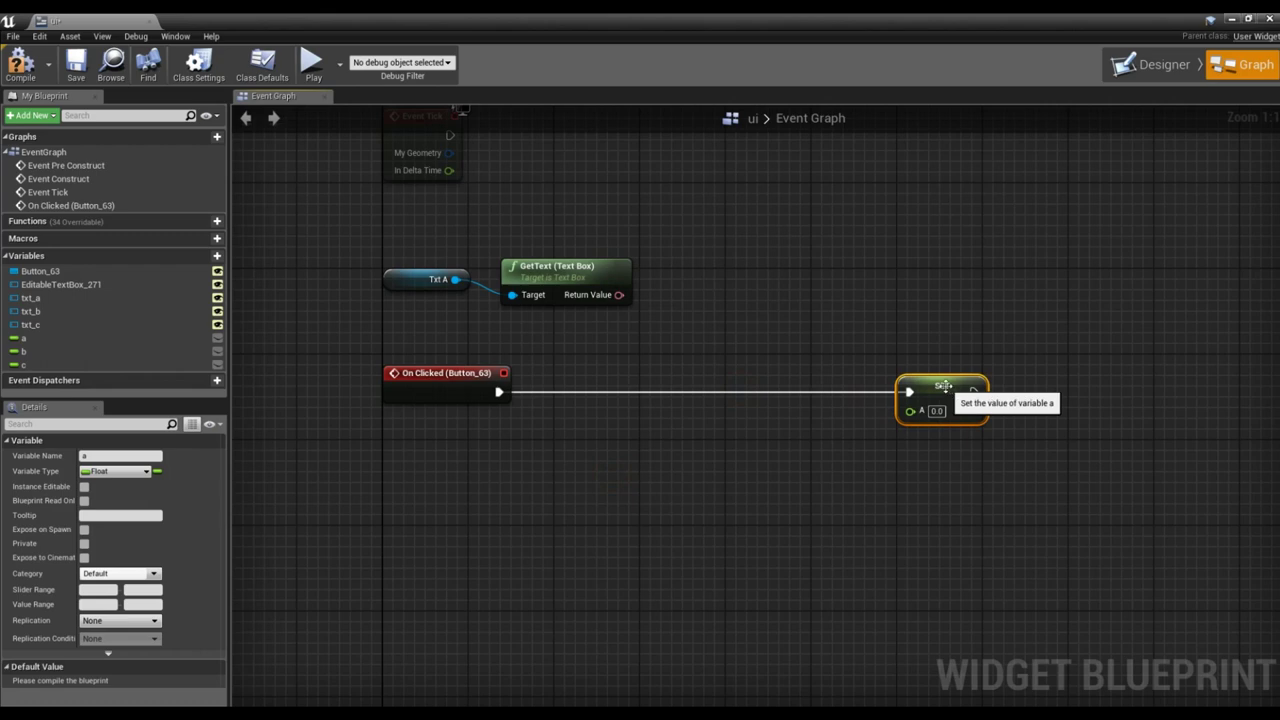
pyautogui.moveTo(607, 296); pyautogui.dragTo(932, 408)
pyautogui.moveTo(921, 414); pyautogui.dragTo(921, 414)
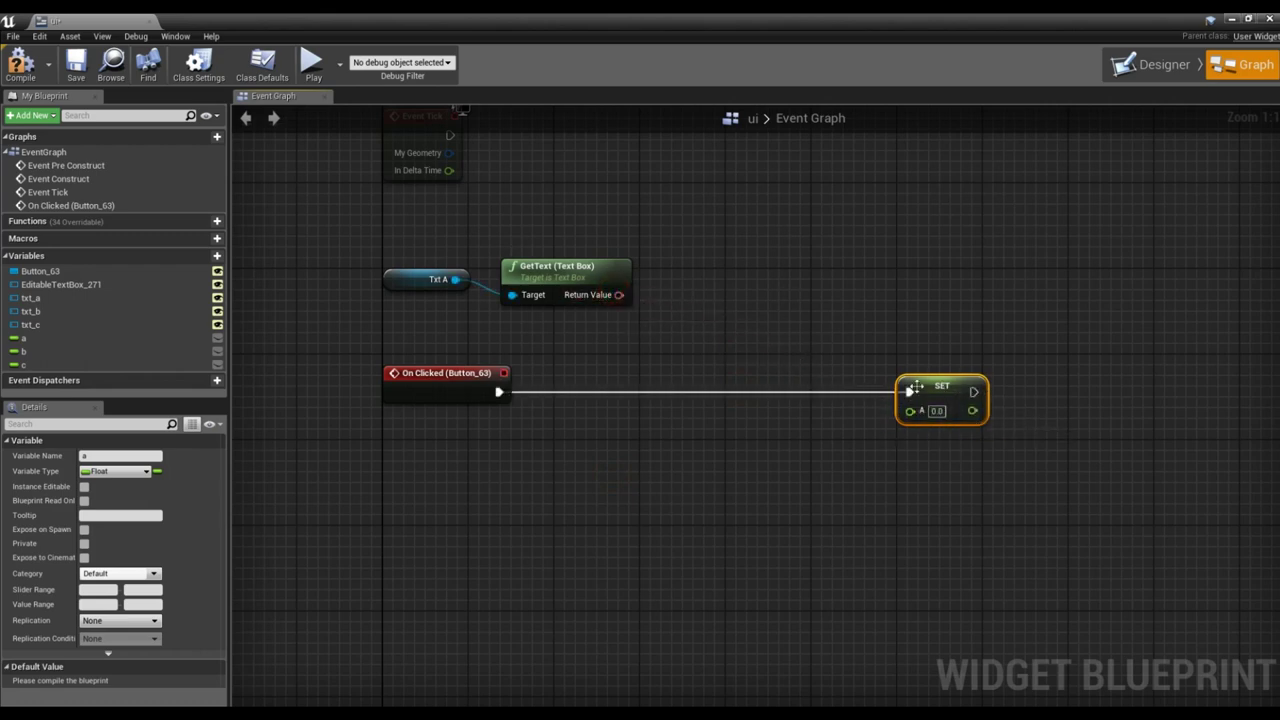
pyautogui.moveTo(613, 302); pyautogui.dragTo(674, 298)
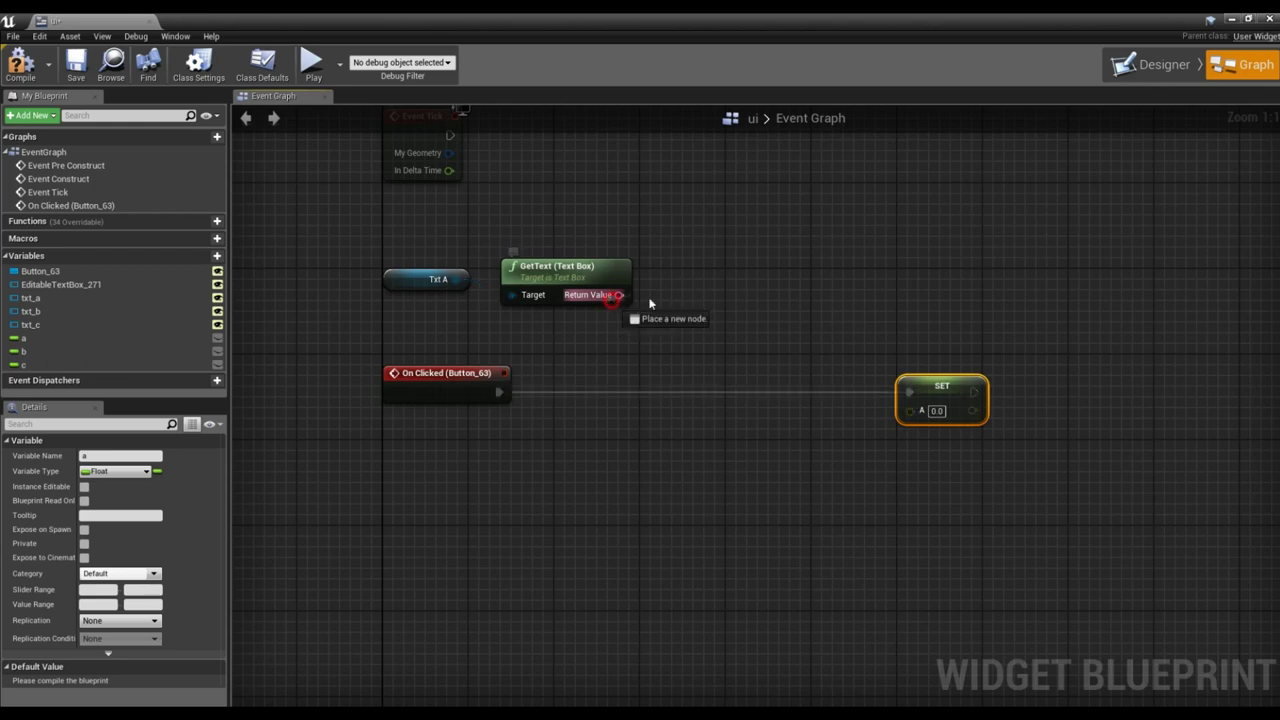
pyautogui.write('stri')
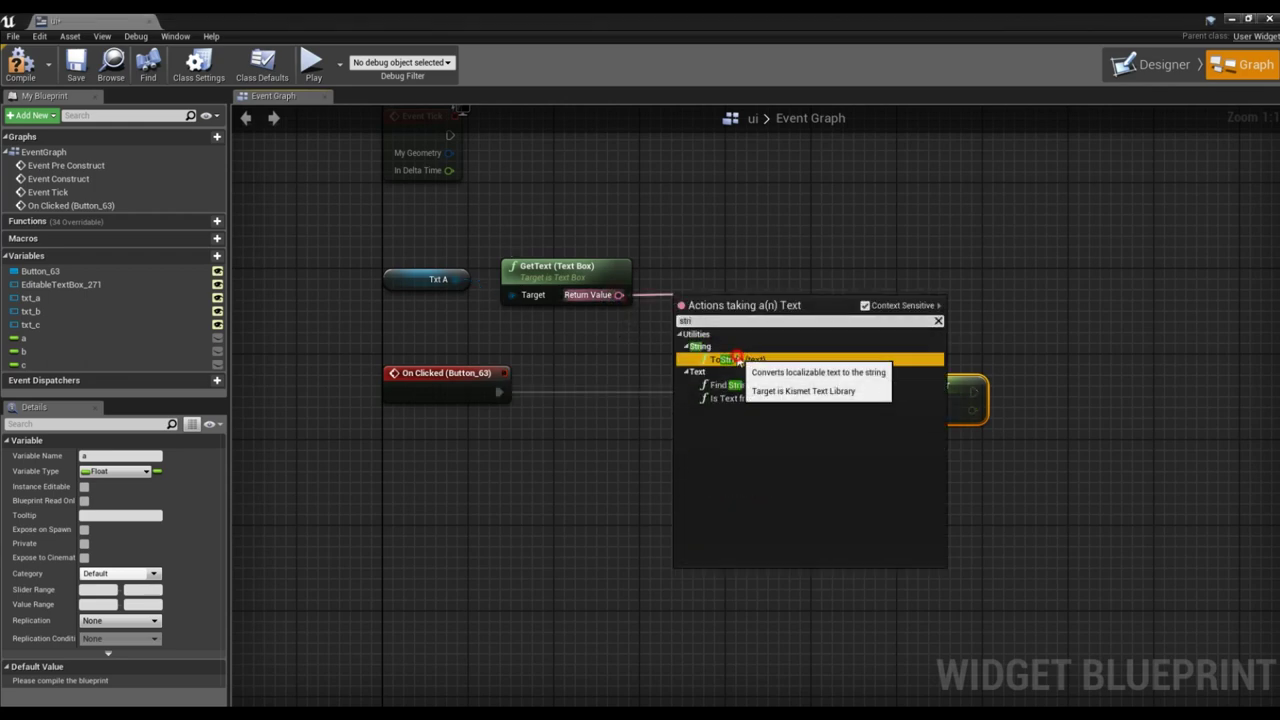
pyautogui.click(738, 360)
pyautogui.moveTo(713, 298)
pyautogui.mouseDown()
pyautogui.moveTo(694, 289)
pyautogui.moveTo(912, 410)
pyautogui.mouseUp()
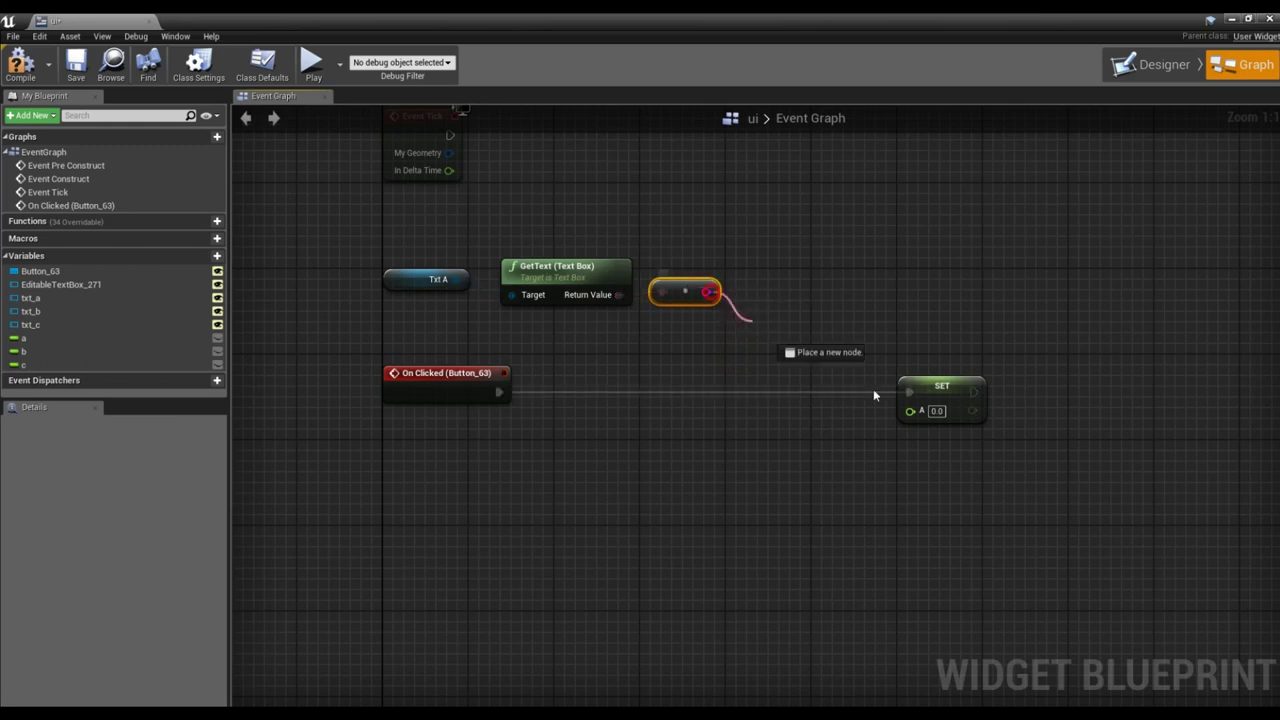
pyautogui.moveTo(808, 346); pyautogui.dragTo(765, 292)
pyautogui.click(749, 340)
pyautogui.moveTo(428, 280); pyautogui.dragTo(428, 291)
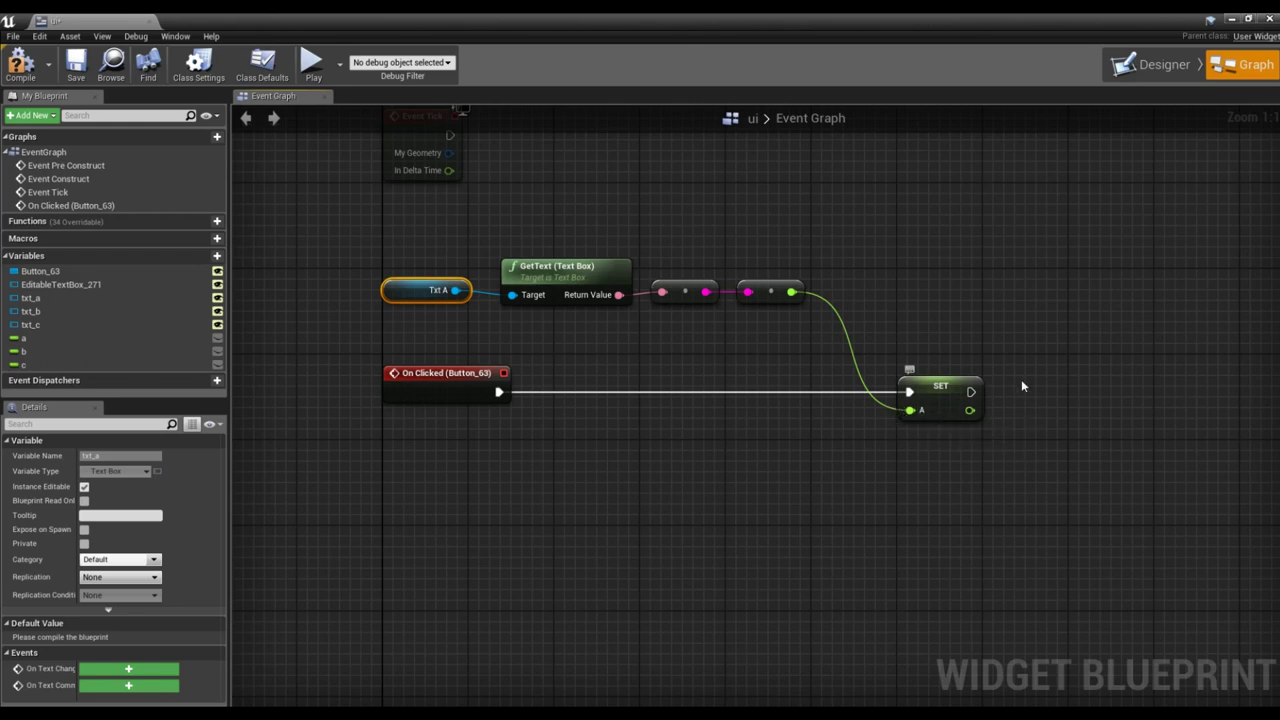
pyautogui.moveTo(859, 312); pyautogui.dragTo(699, 312, button='right')
# Select the Txt A, GetText, conversion and SET a nodes and copy them.
pyautogui.scroll(-2, 699, 312)
pyautogui.moveTo(351, 260); pyautogui.dragTo(687, 310)
pyautogui.keyDown('ctrl'); pyautogui.click(766, 374); pyautogui.keyUp('ctrl')
pyautogui.moveTo(766, 374); pyautogui.dragTo(864, 376)
pyautogui.hotkey('ctrl', 'c')
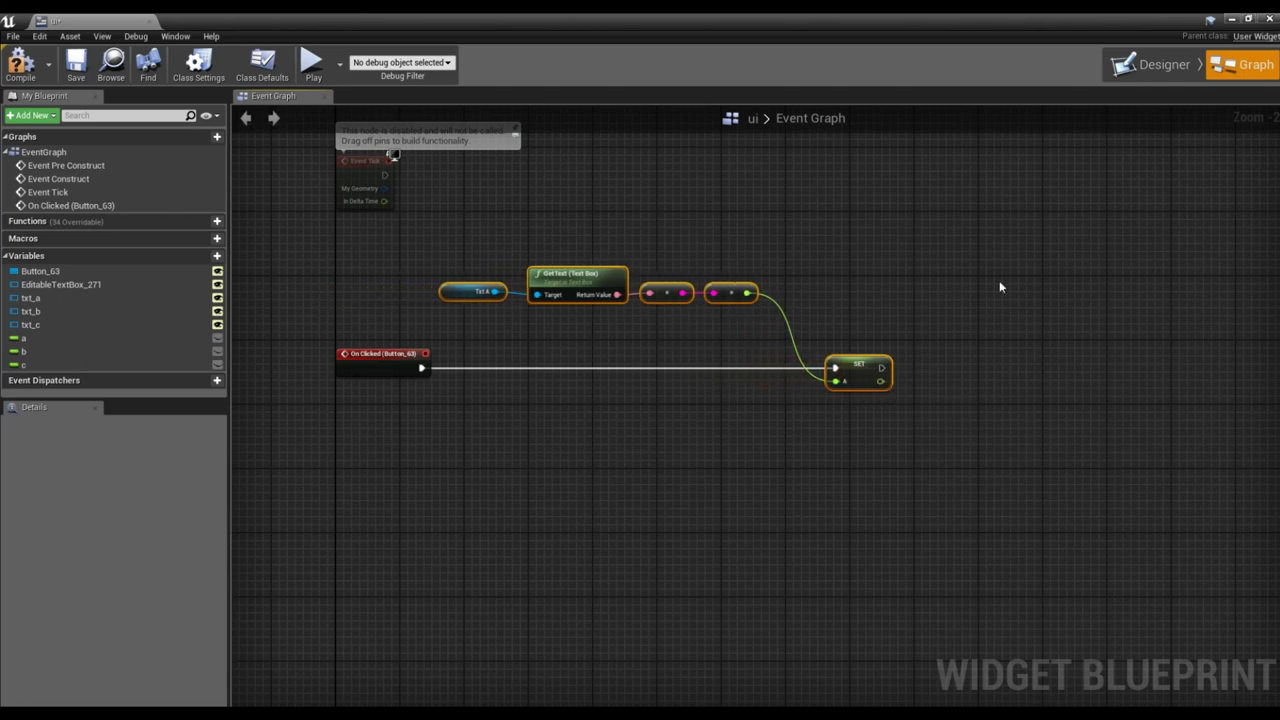
pyautogui.moveTo(999, 280); pyautogui.dragTo(654, 276, button='right')
# Paste a copy after SET a and make it set b from txt_b.
pyautogui.hotkey('ctrl', 'v')
pyautogui.moveTo(509, 356); pyautogui.dragTo(870, 358)
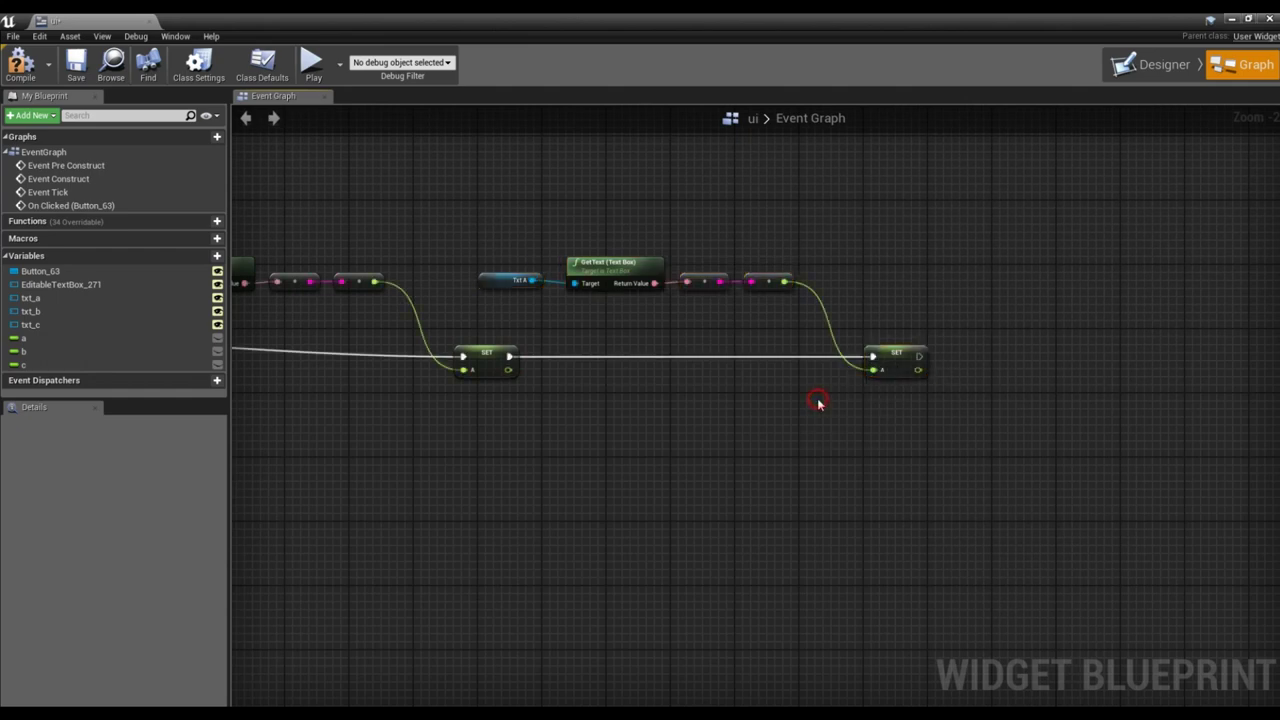
pyautogui.click(34, 353)
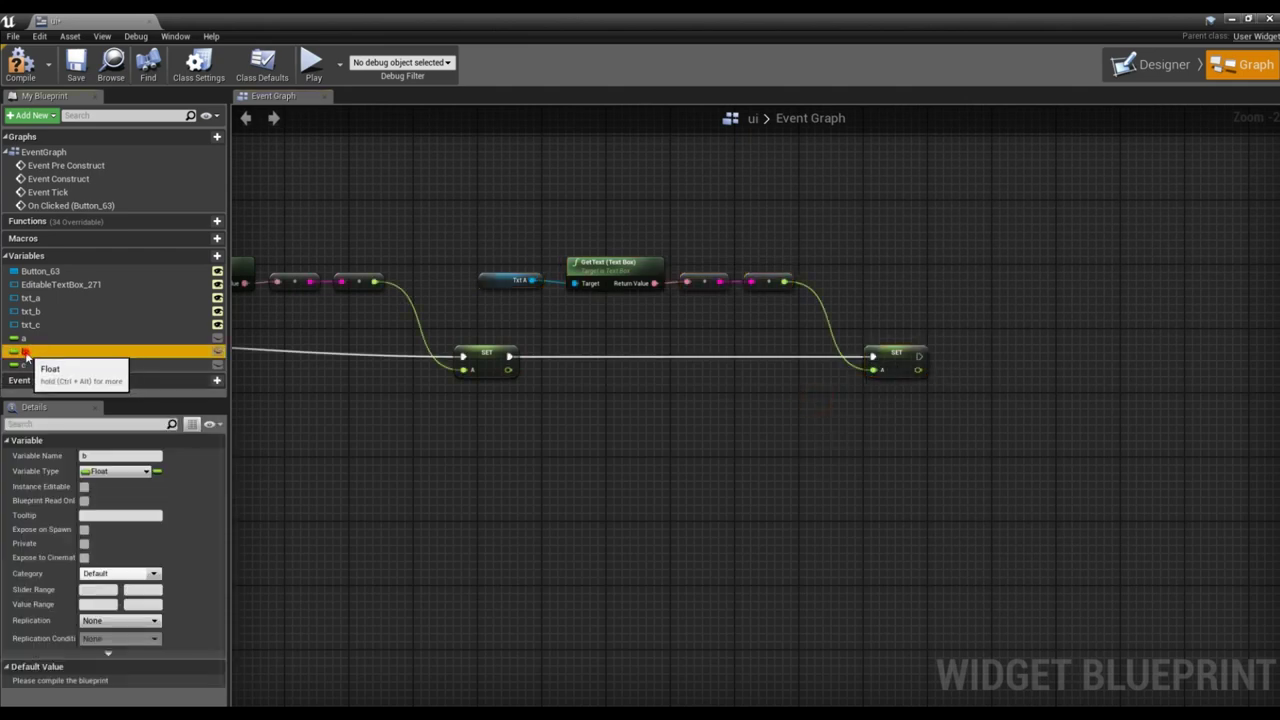
pyautogui.moveTo(34, 355); pyautogui.dragTo(897, 369)
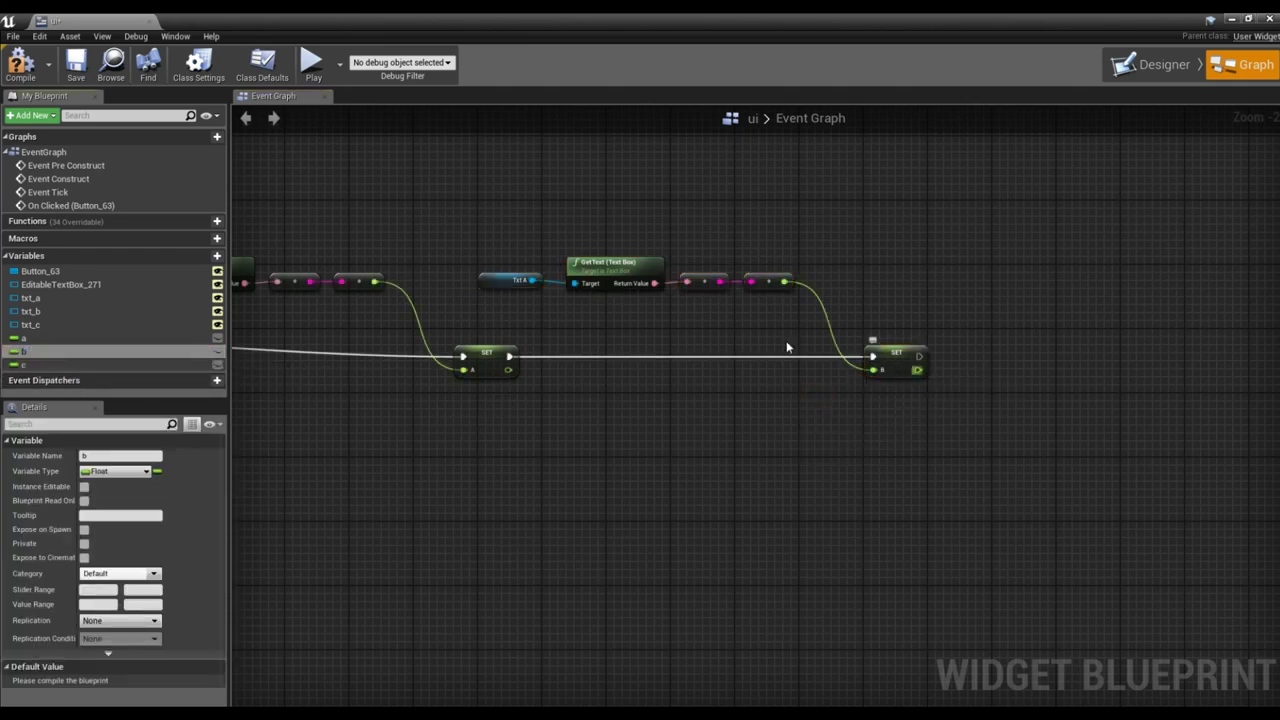
pyautogui.click(30, 311)
pyautogui.moveTo(30, 311); pyautogui.dragTo(481, 290)
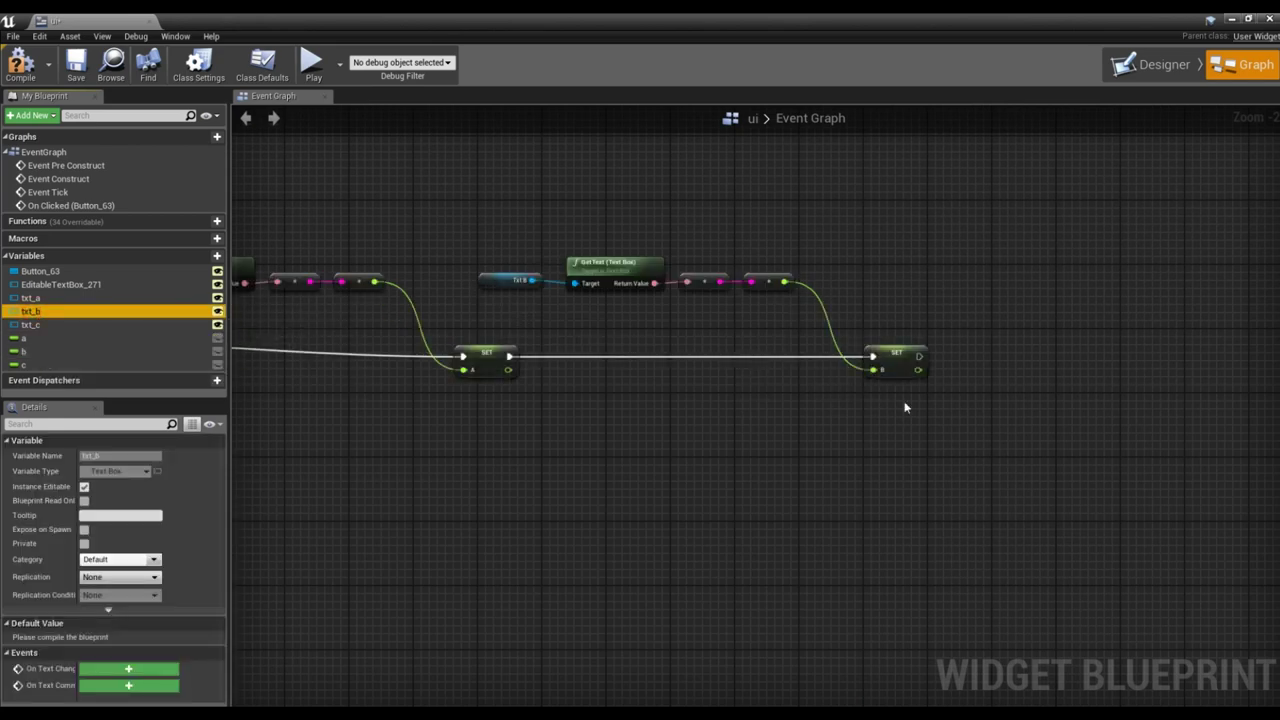
# Paste another copy after SET b and make it set c from txt_c.
pyautogui.moveTo(1066, 356); pyautogui.dragTo(857, 371, button='right')
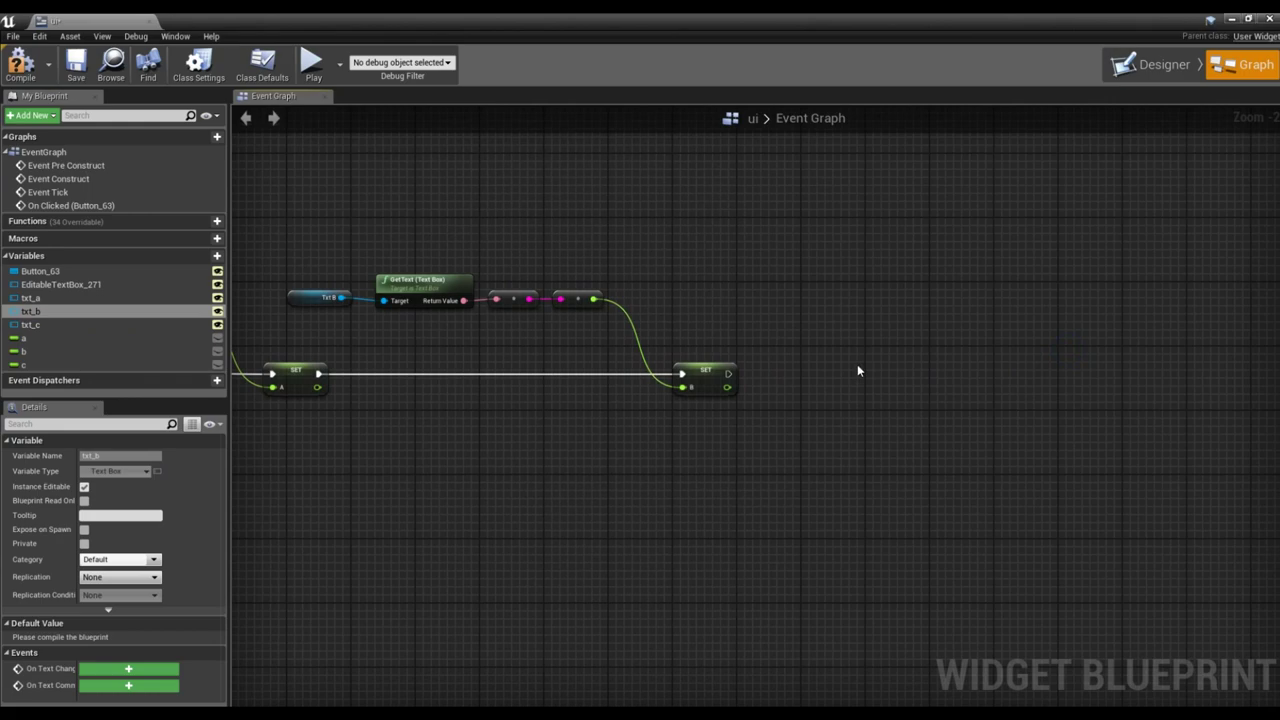
pyautogui.hotkey('ctrl', 'v')
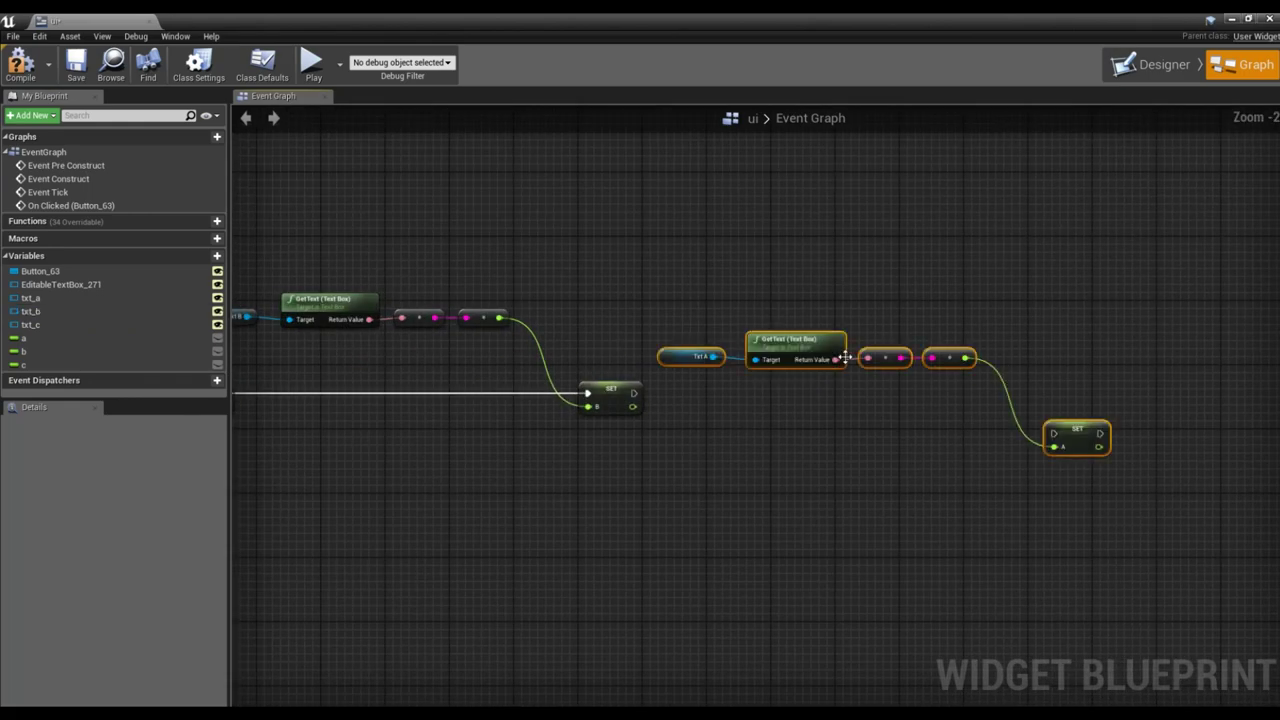
pyautogui.moveTo(633, 393); pyautogui.dragTo(1053, 433)
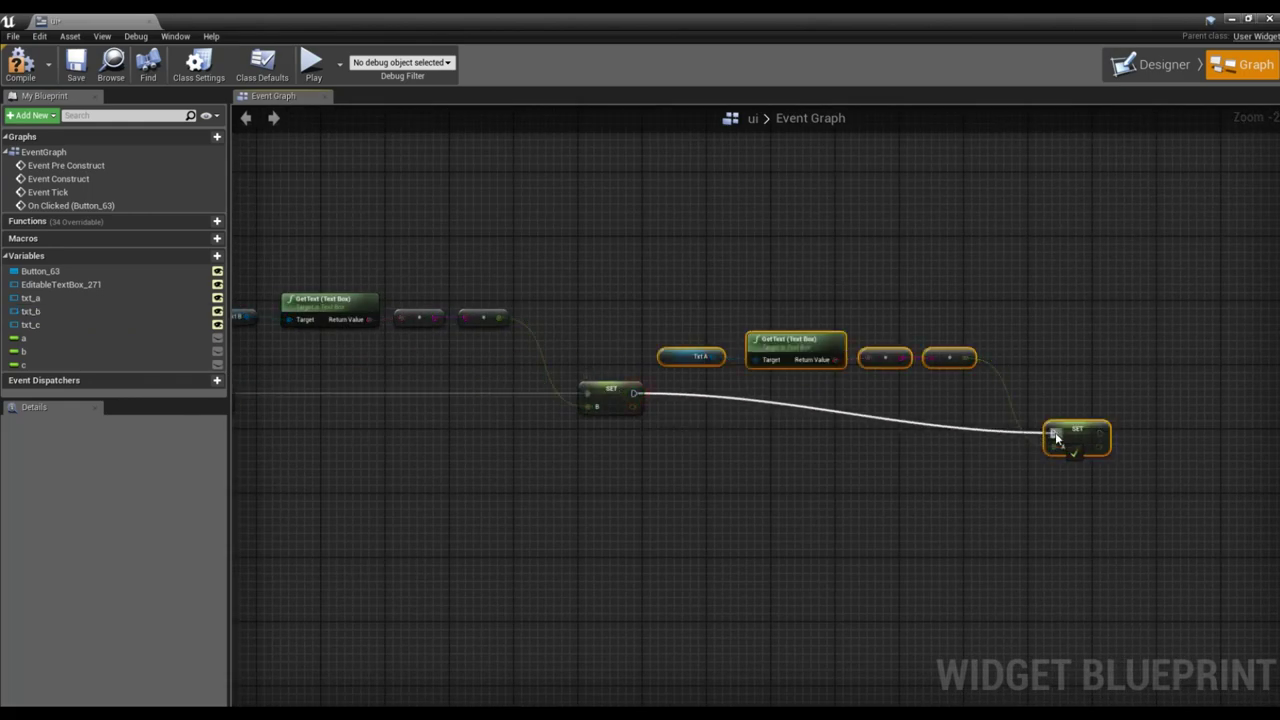
pyautogui.moveTo(717, 322)
pyautogui.mouseDown()
pyautogui.moveTo(1118, 463)
pyautogui.moveTo(1088, 400)
pyautogui.mouseUp()
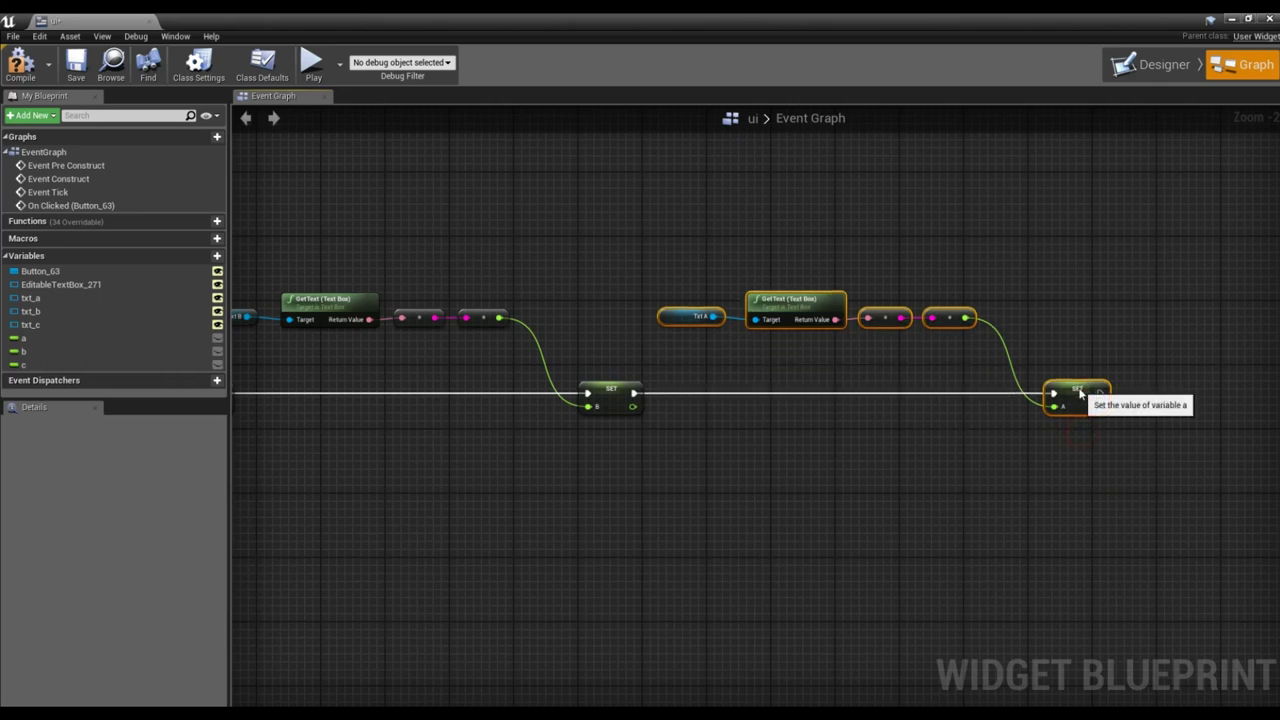
pyautogui.moveTo(55, 365); pyautogui.dragTo(1080, 407)
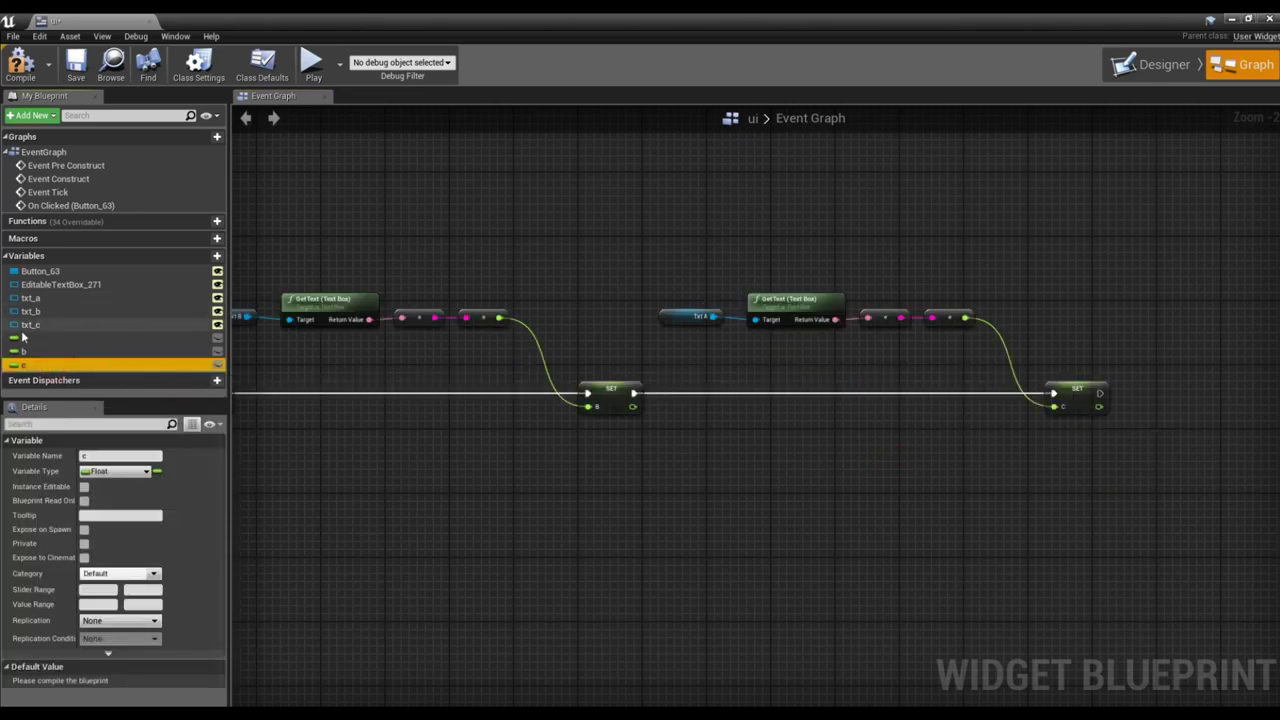
pyautogui.moveTo(30, 325); pyautogui.dragTo(700, 317)
# Review the three chains and select a GetText node with both conversion nodes.
pyautogui.scroll(-6, 666, 317)
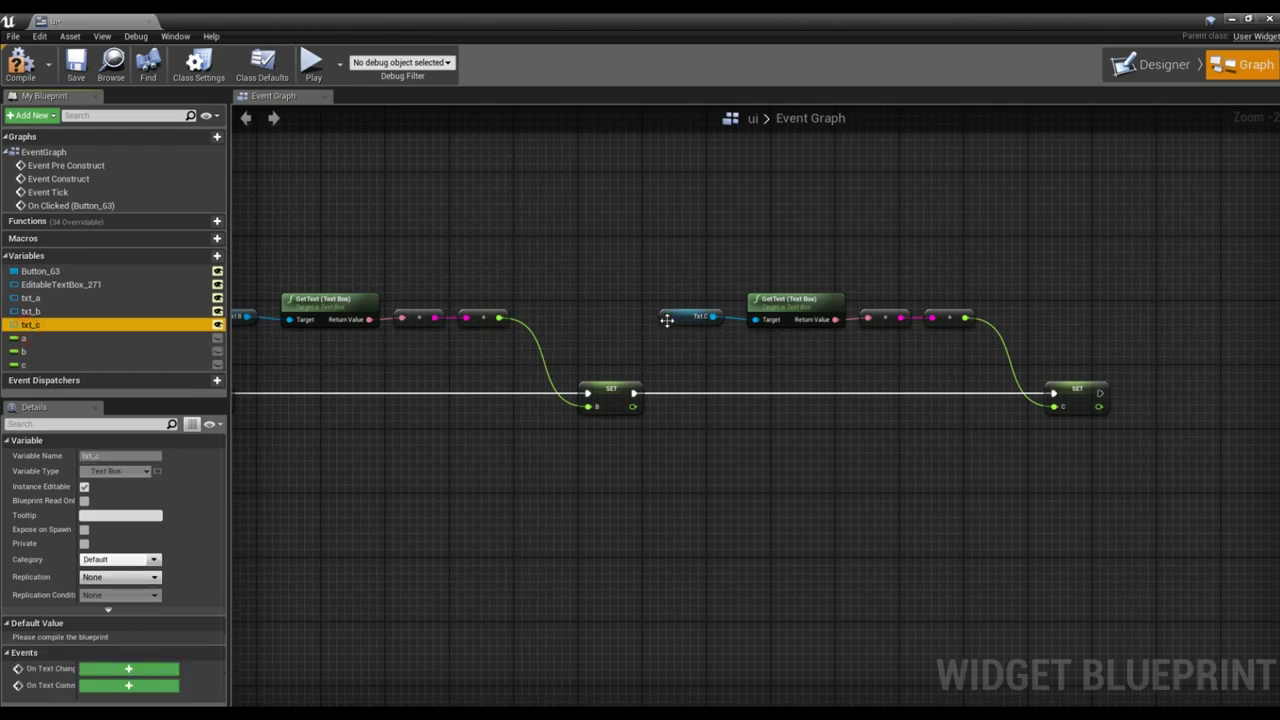
pyautogui.scroll(6, 553, 429)
pyautogui.moveTo(1011, 449); pyautogui.dragTo(613, 445, button='right')
pyautogui.moveTo(831, 471); pyautogui.dragTo(574, 471, button='right')
pyautogui.moveTo(886, 437); pyautogui.dragTo(591, 437, button='right')
pyautogui.moveTo(742, 429)
pyautogui.mouseDown(button='right')
pyautogui.moveTo(647, 429)
pyautogui.moveTo(680, 417)
pyautogui.mouseUp(button='right')
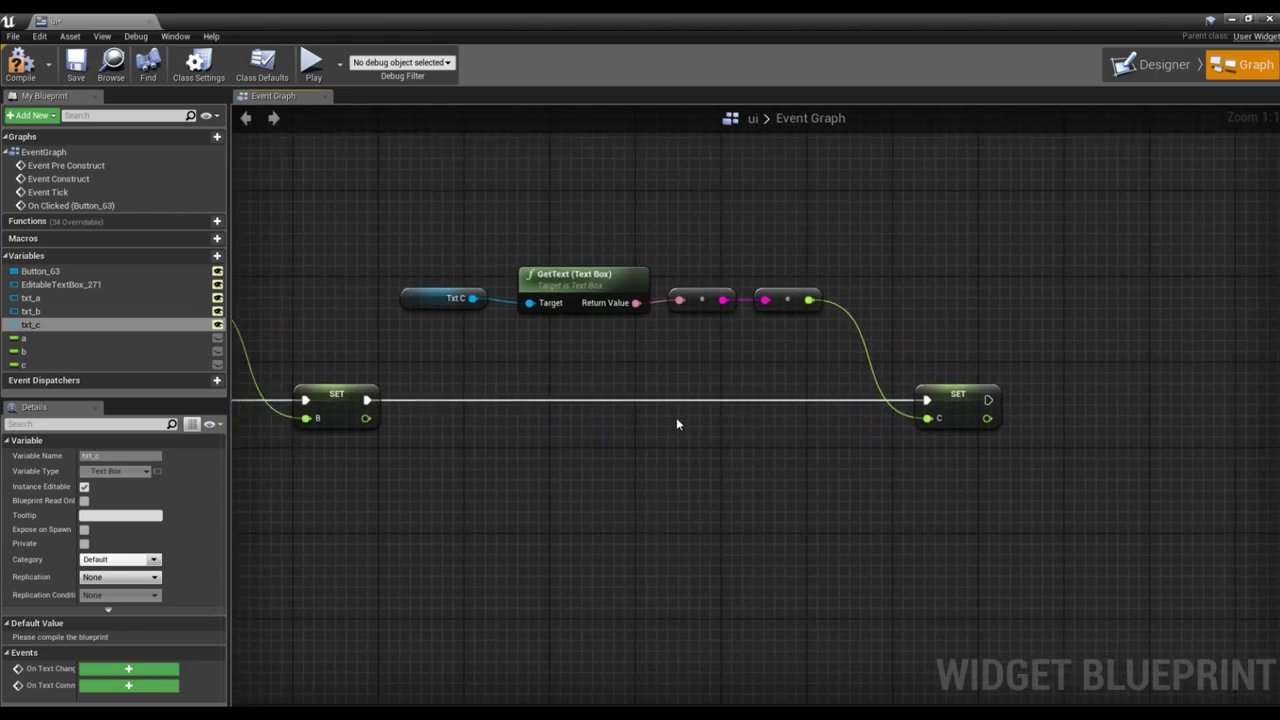
pyautogui.scroll(-4, 648, 475)
pyautogui.scroll(2, 698, 436)
pyautogui.scroll(2, 630, 405)
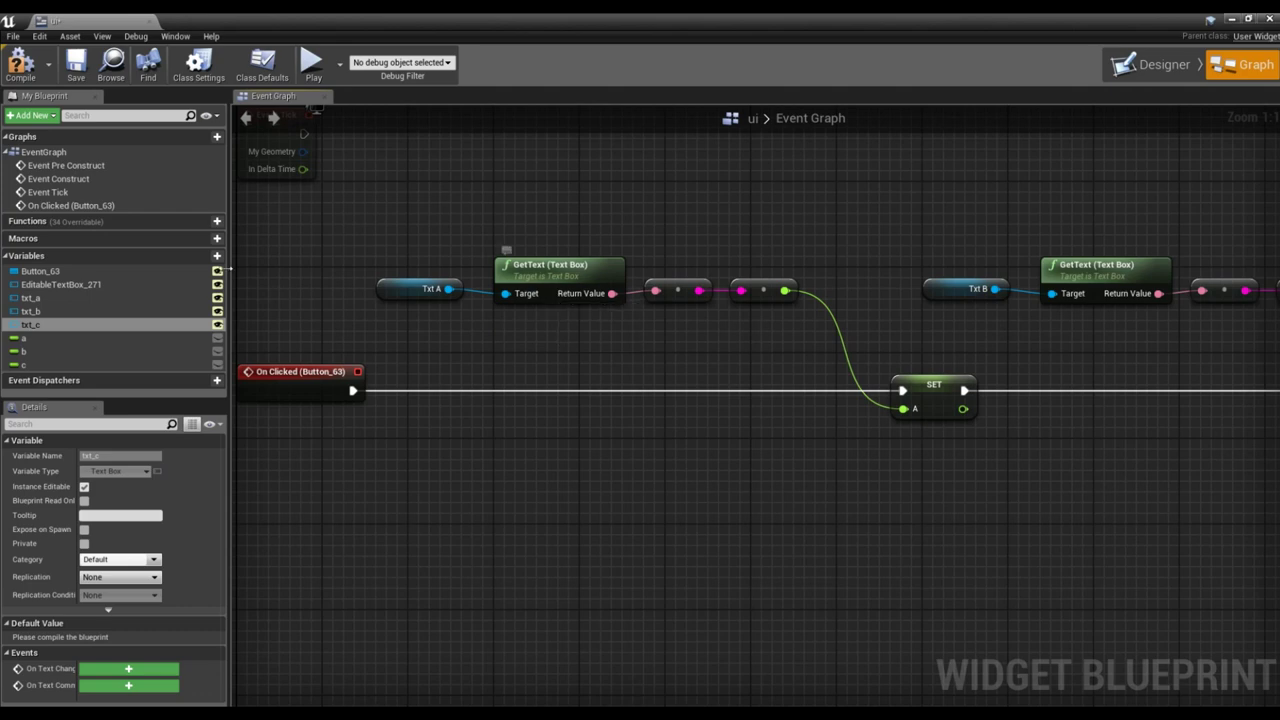
pyautogui.moveTo(208, 224)
pyautogui.moveTo(510, 216); pyautogui.dragTo(778, 330)
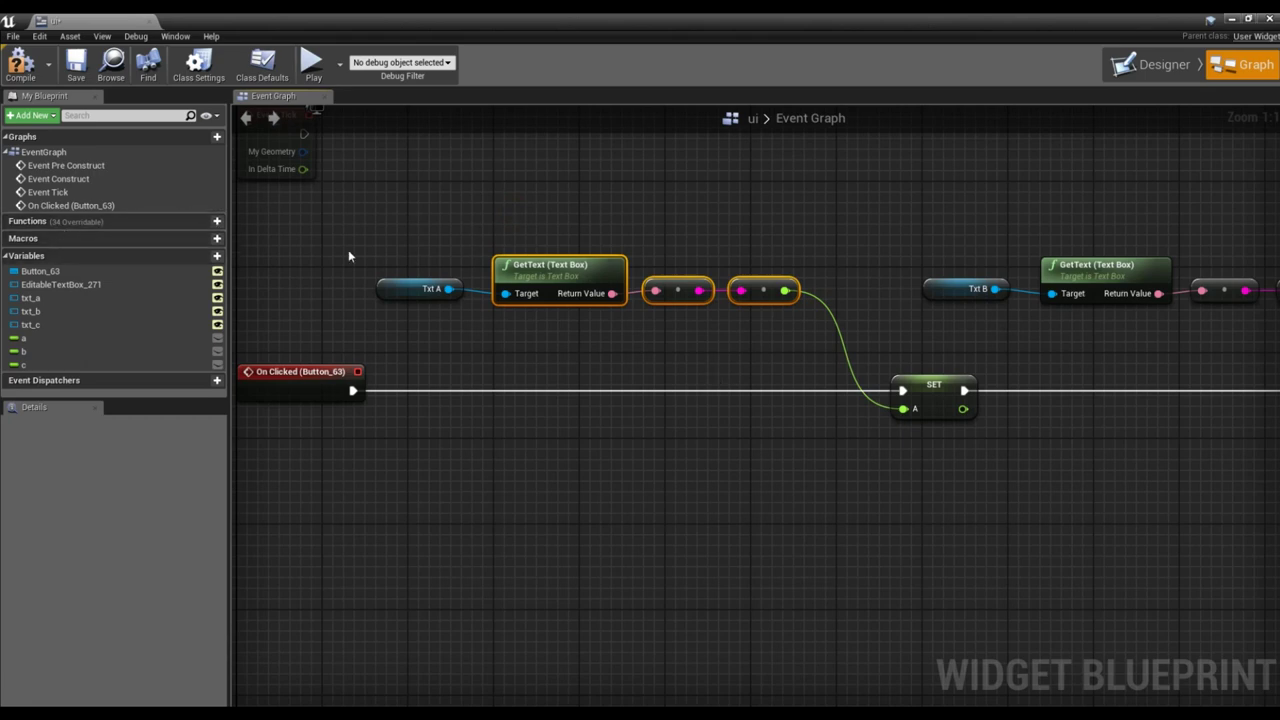
# Create a function named Getextfromtb and paste the GetText and conversion nodes into it.
pyautogui.click(205, 221)
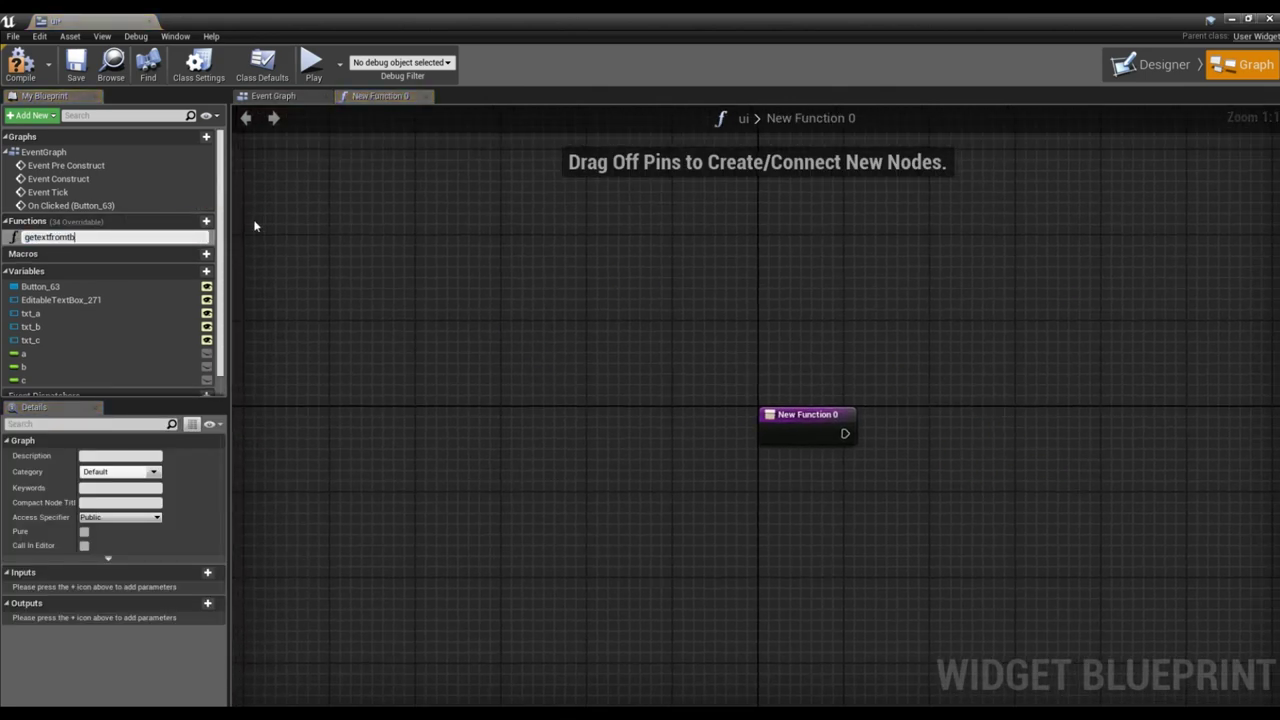
pyautogui.press('Return')
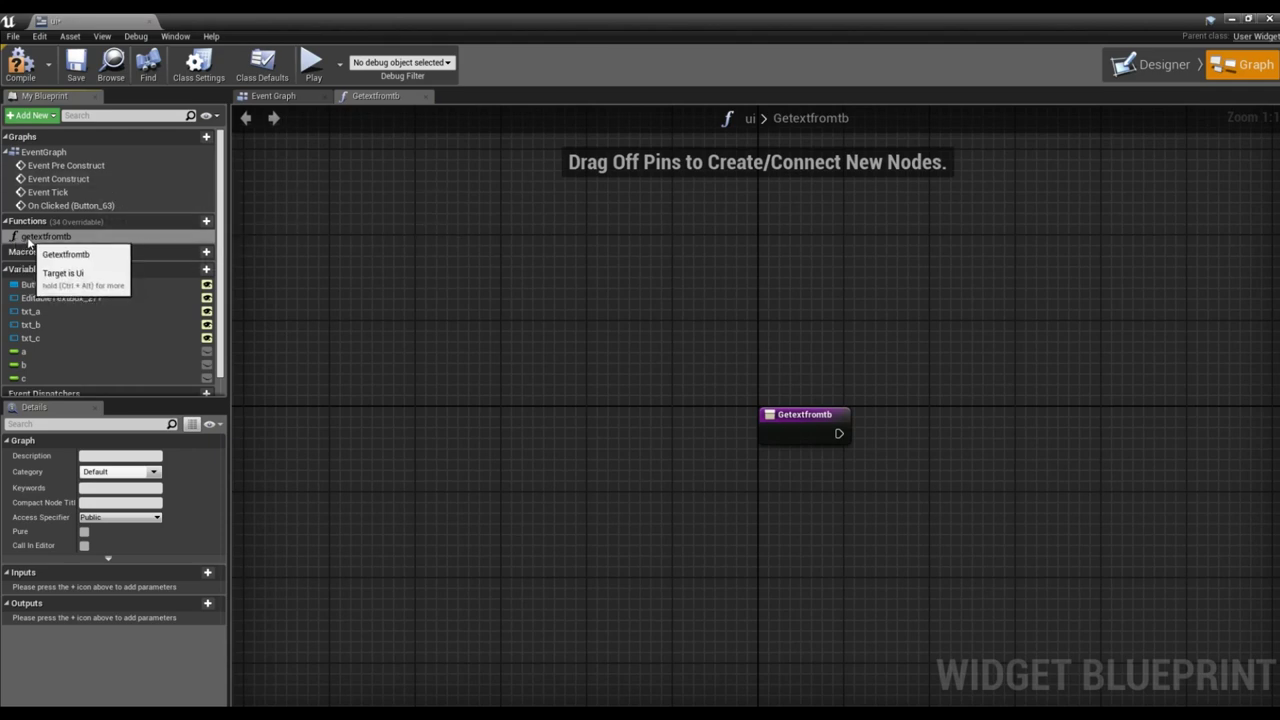
pyautogui.moveTo(1190, 370); pyautogui.dragTo(782, 309, button='right')
pyautogui.hotkey('ctrl', 'v')
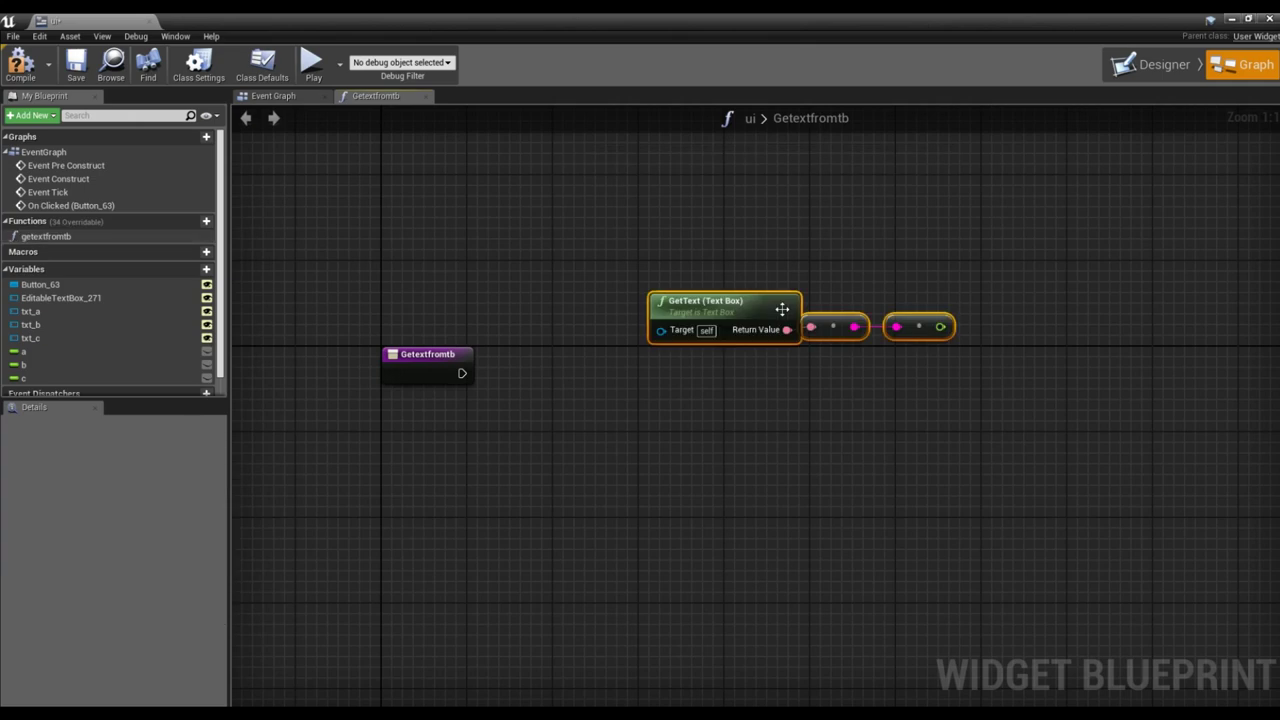
pyautogui.keyDown('ctrl'); pyautogui.click(715, 305); pyautogui.keyUp('ctrl')
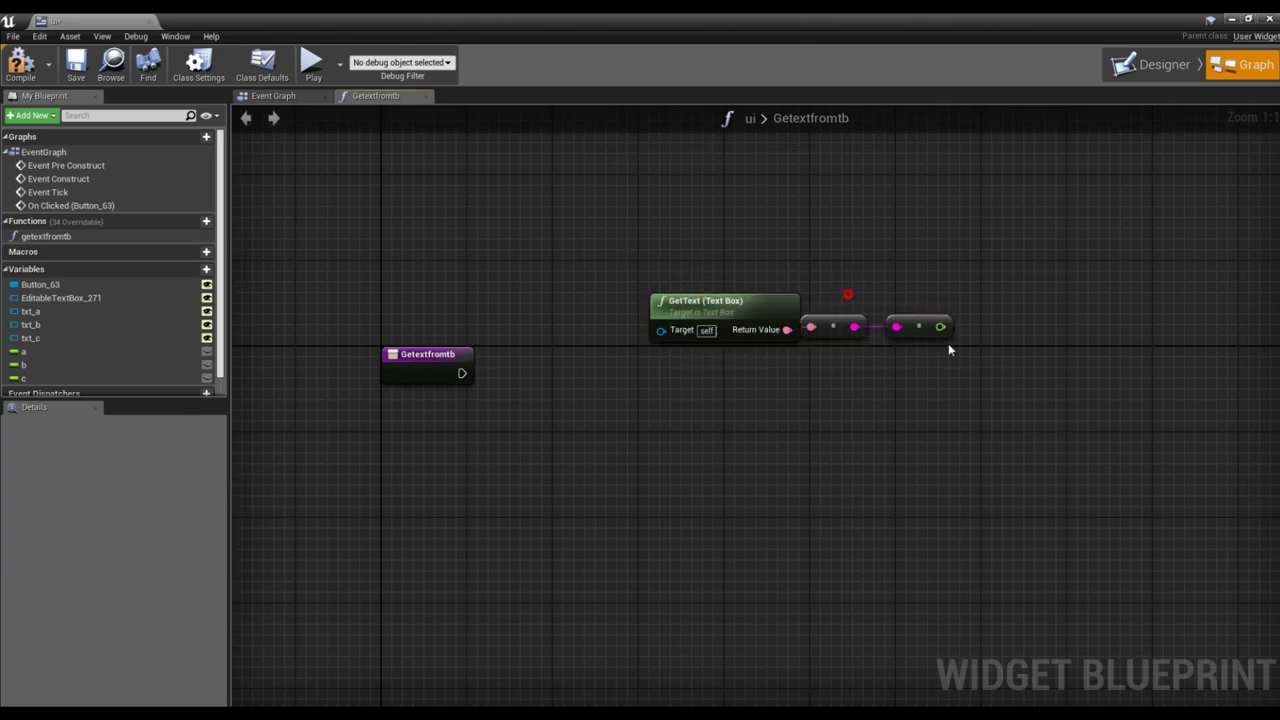
pyautogui.moveTo(858, 326); pyautogui.dragTo(875, 326)
pyautogui.click(574, 448)
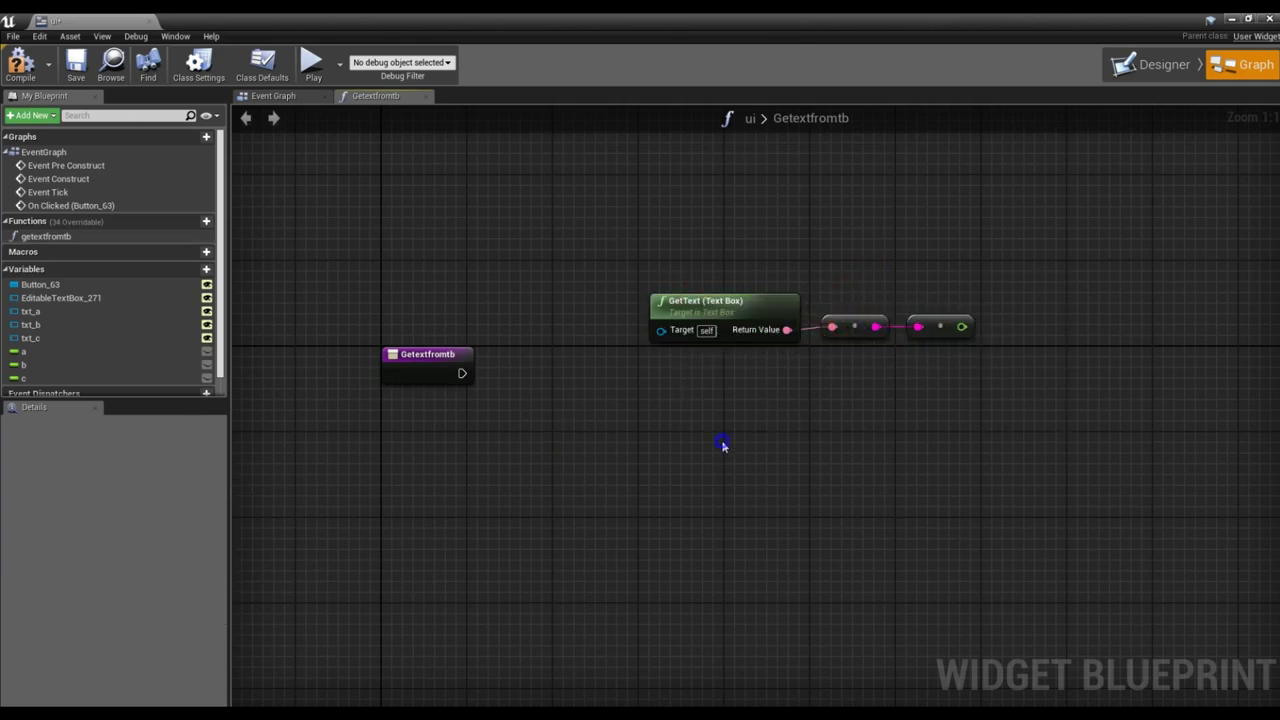
# Add a Return Node and wire the Getextfromtb entry's exec pin to it.
pyautogui.rightClick(723, 446)
pyautogui.scroll(-5, 843, 391)
pyautogui.scroll(-5, 838, 392)
pyautogui.scroll(-3, 838, 392)
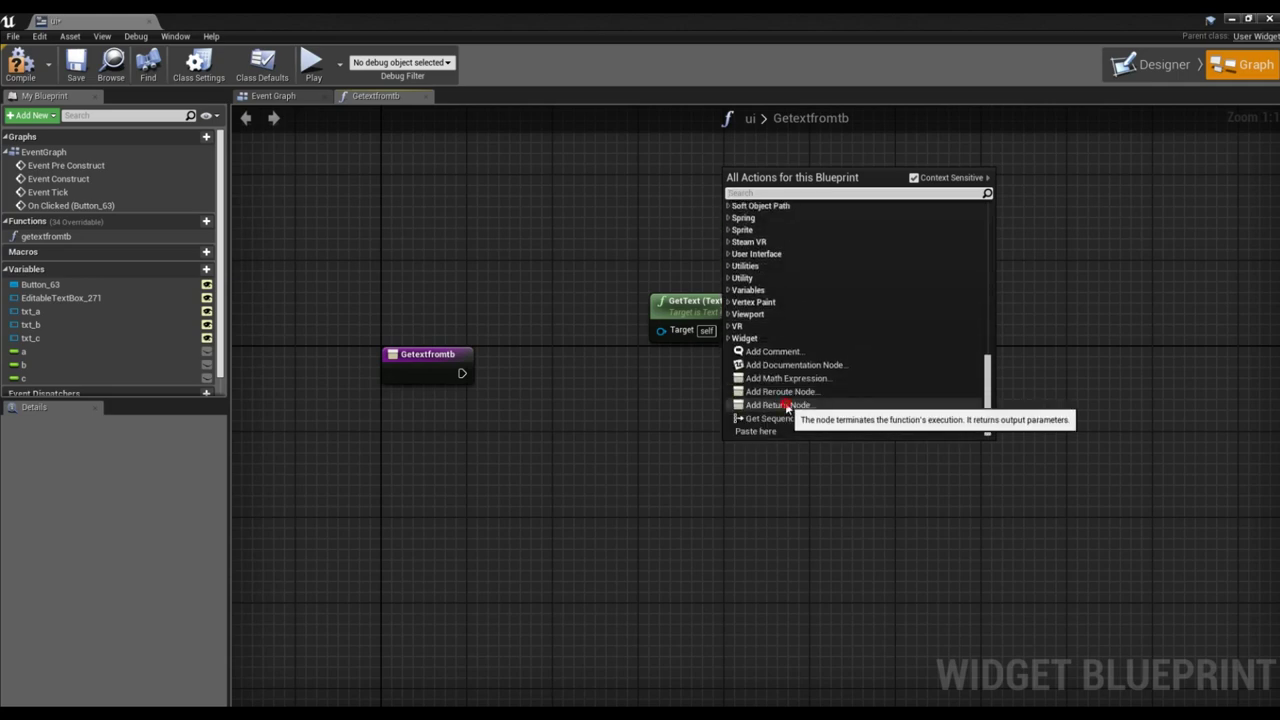
pyautogui.click(777, 406)
pyautogui.moveTo(645, 480); pyautogui.dragTo(1012, 404)
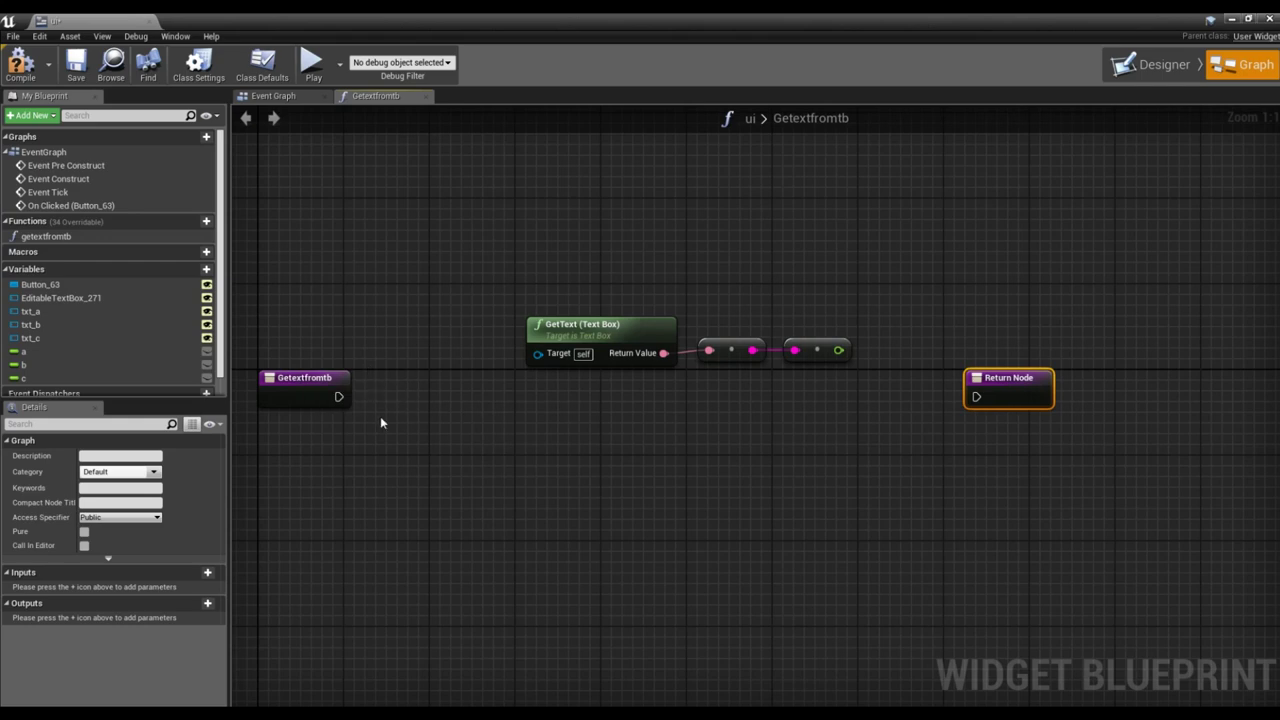
pyautogui.moveTo(339, 396); pyautogui.dragTo(980, 398)
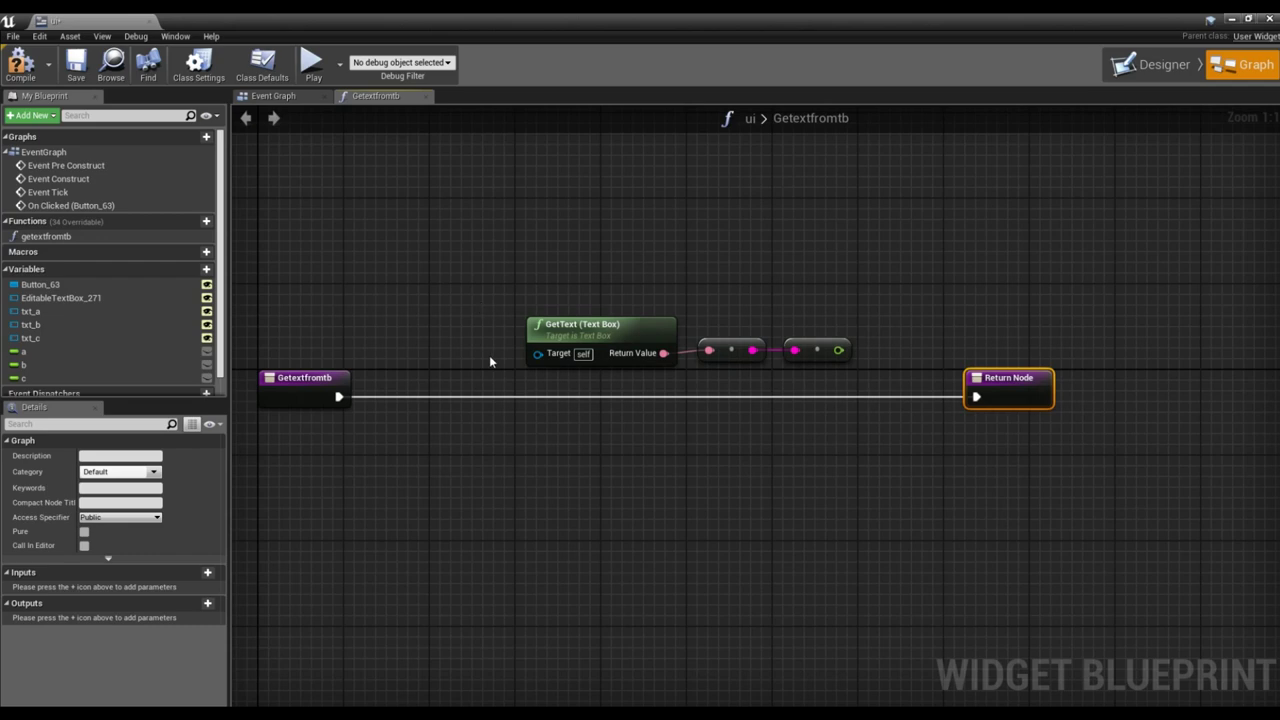
pyautogui.click(301, 397)
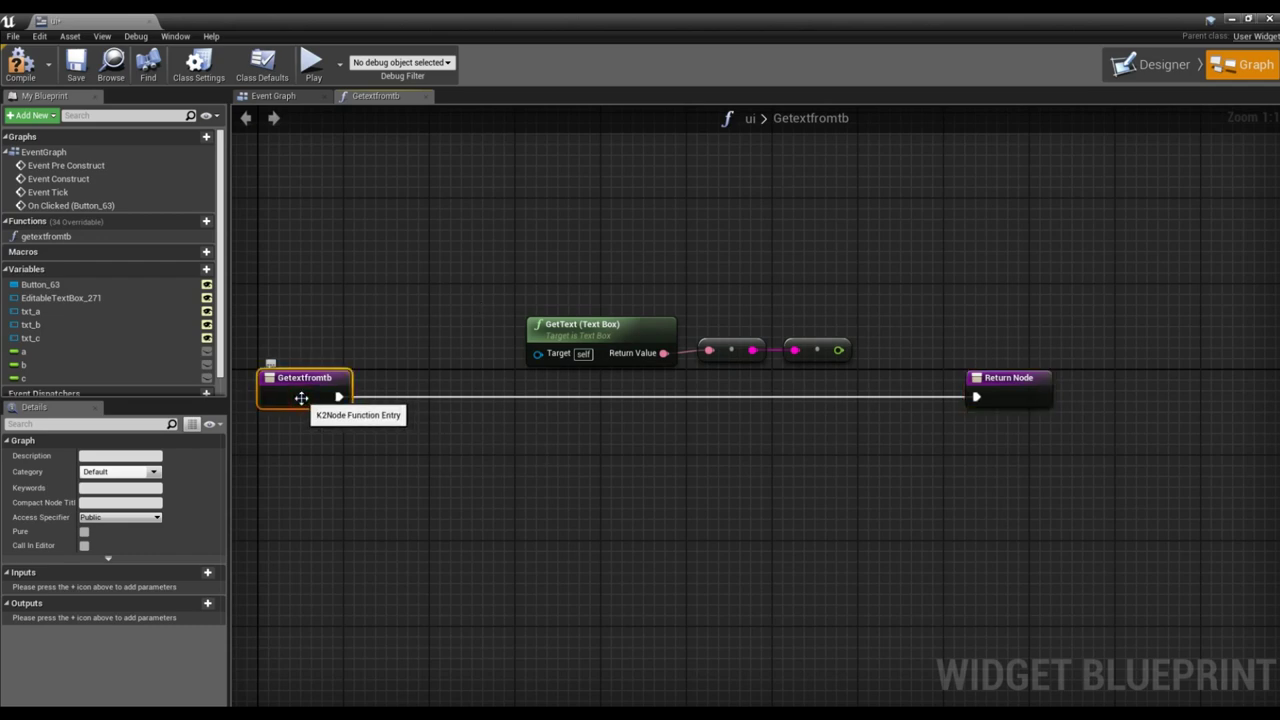
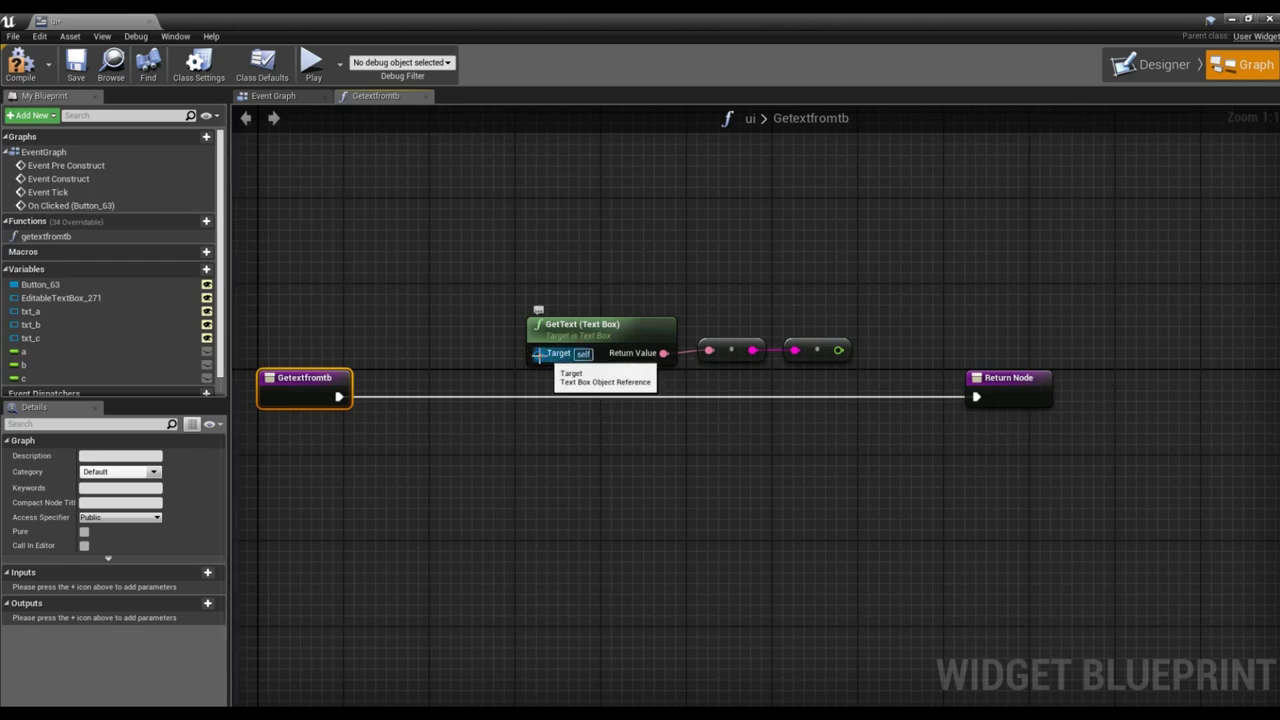
# Give getextfromtb a Text Box input named textbox and return its float result.
pyautogui.moveTo(541, 358); pyautogui.dragTo(308, 386)
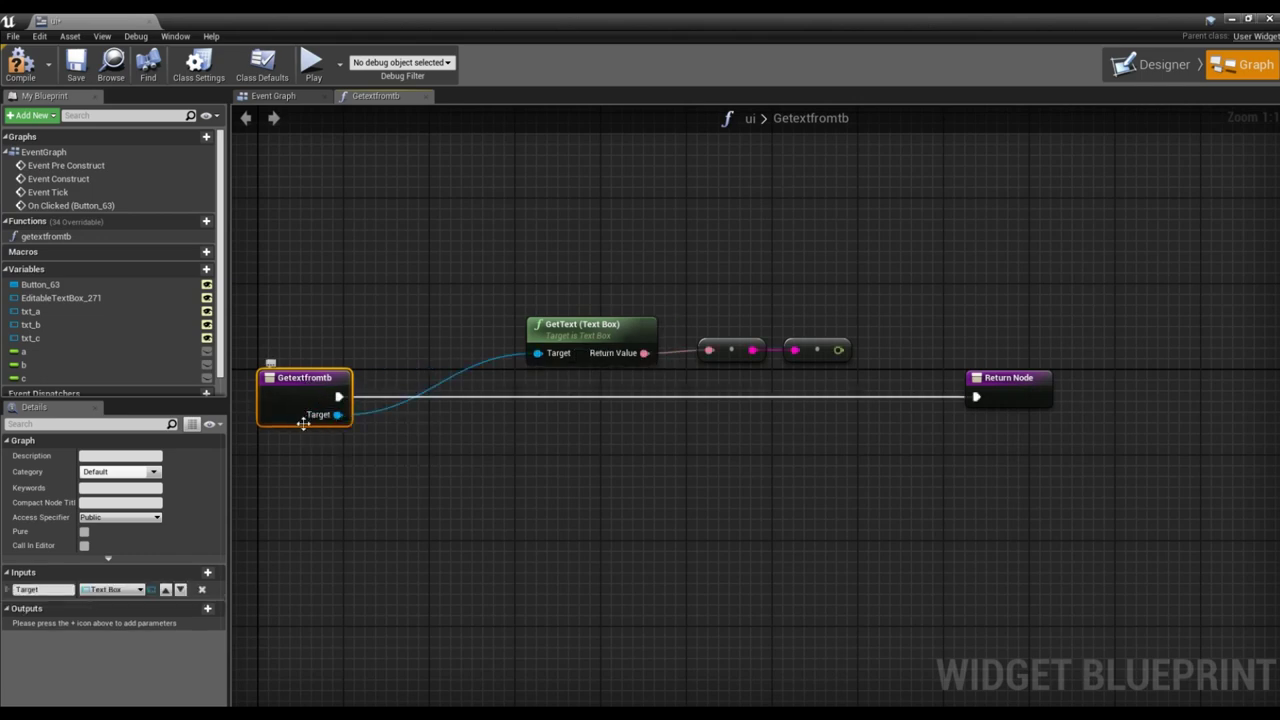
pyautogui.click(40, 589)
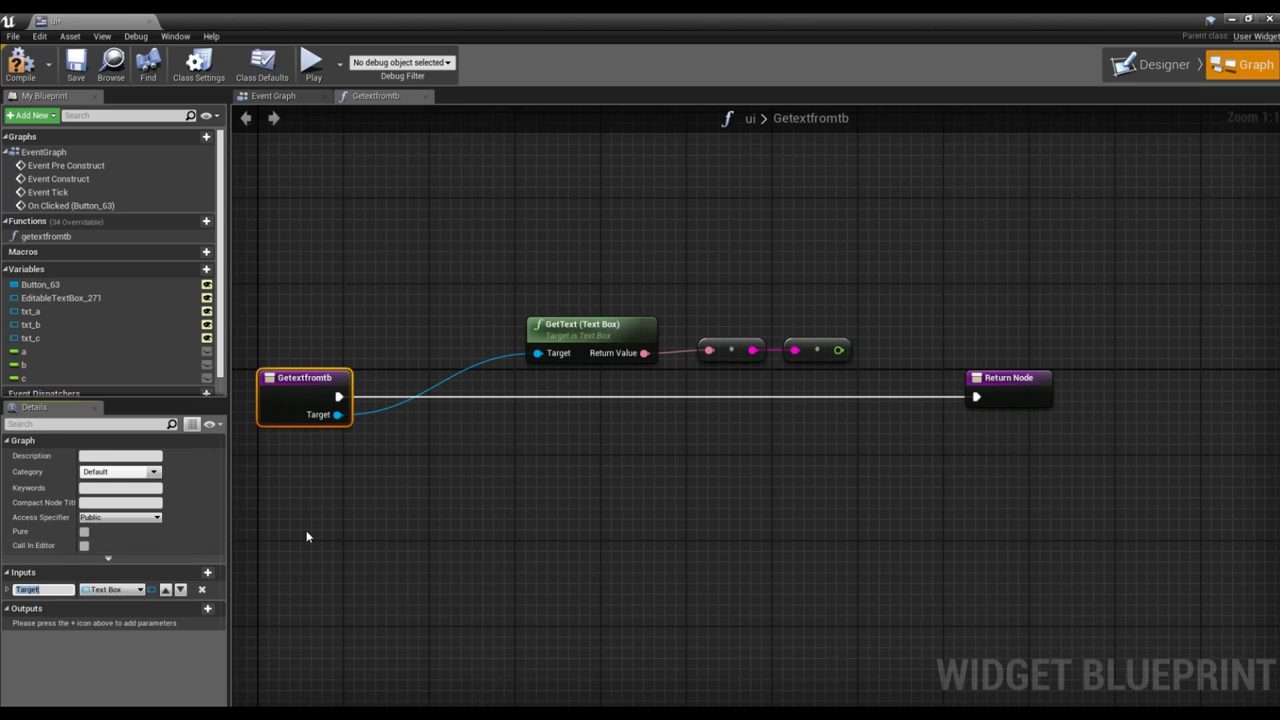
pyautogui.write('textbox')
pyautogui.press('Return')
pyautogui.moveTo(817, 435); pyautogui.dragTo(740, 447, button='right')
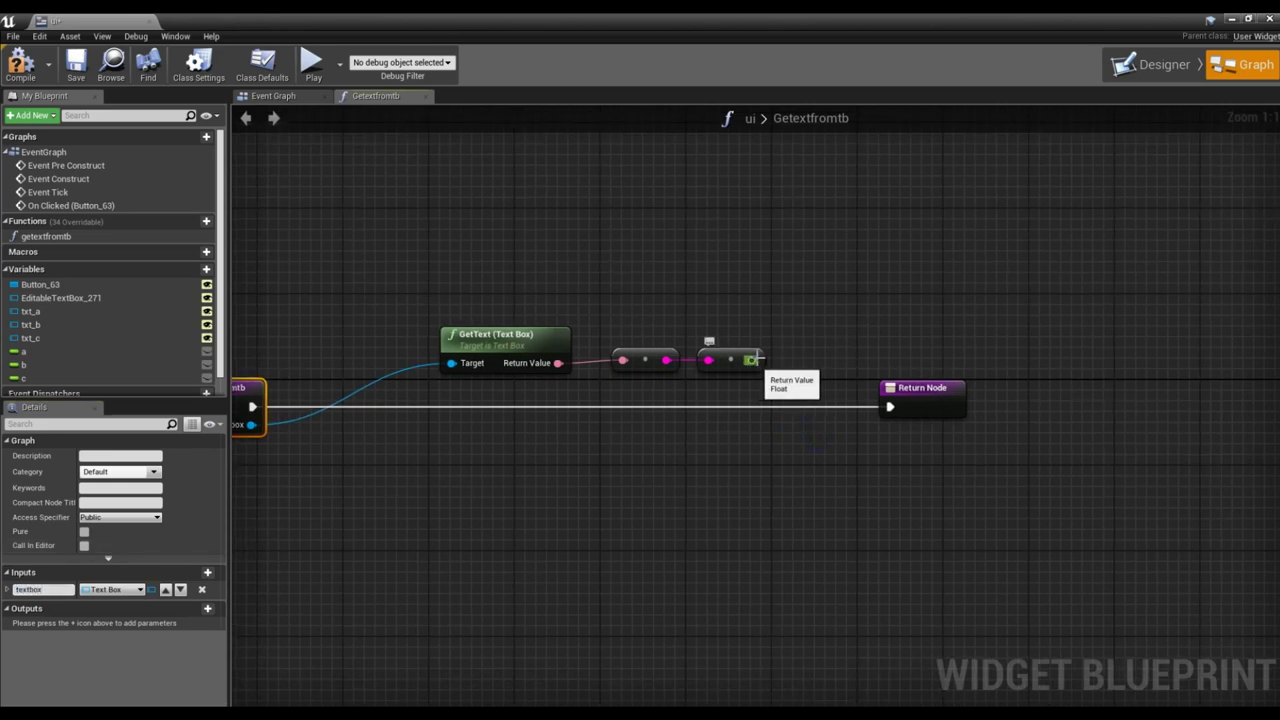
pyautogui.moveTo(751, 363); pyautogui.dragTo(926, 408)
pyautogui.click(23, 631)
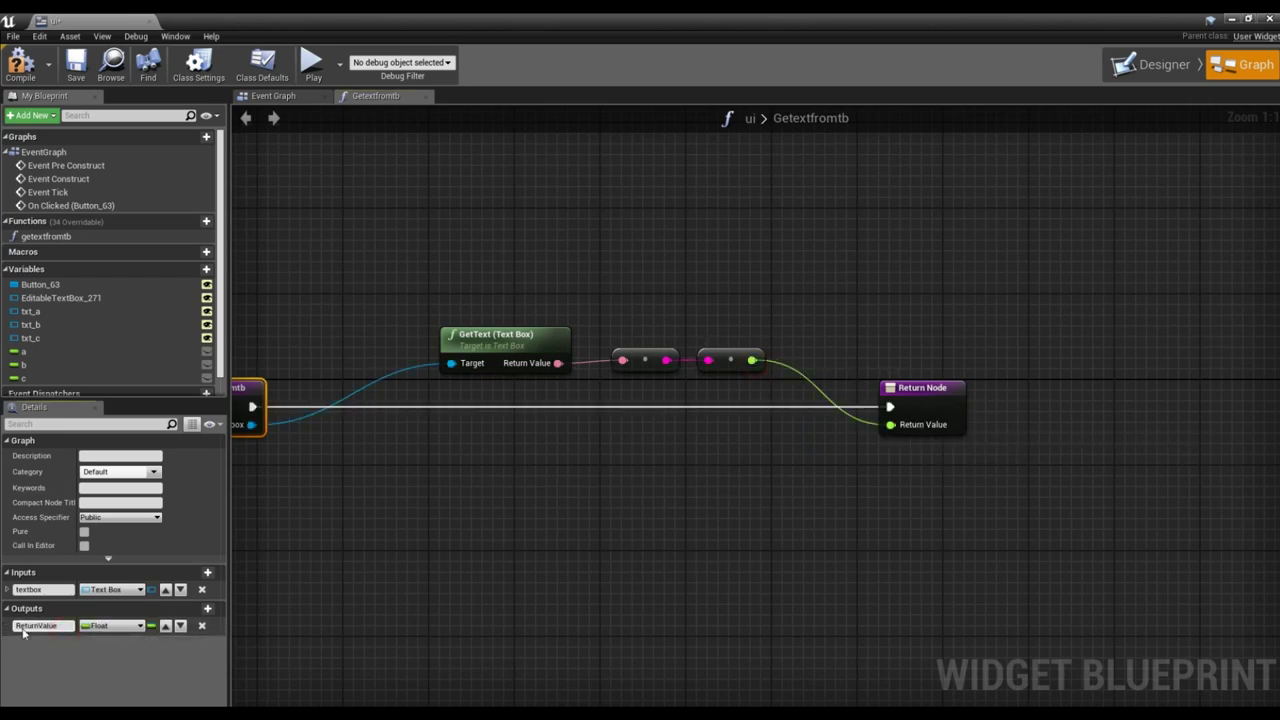
pyautogui.click(389, 592)
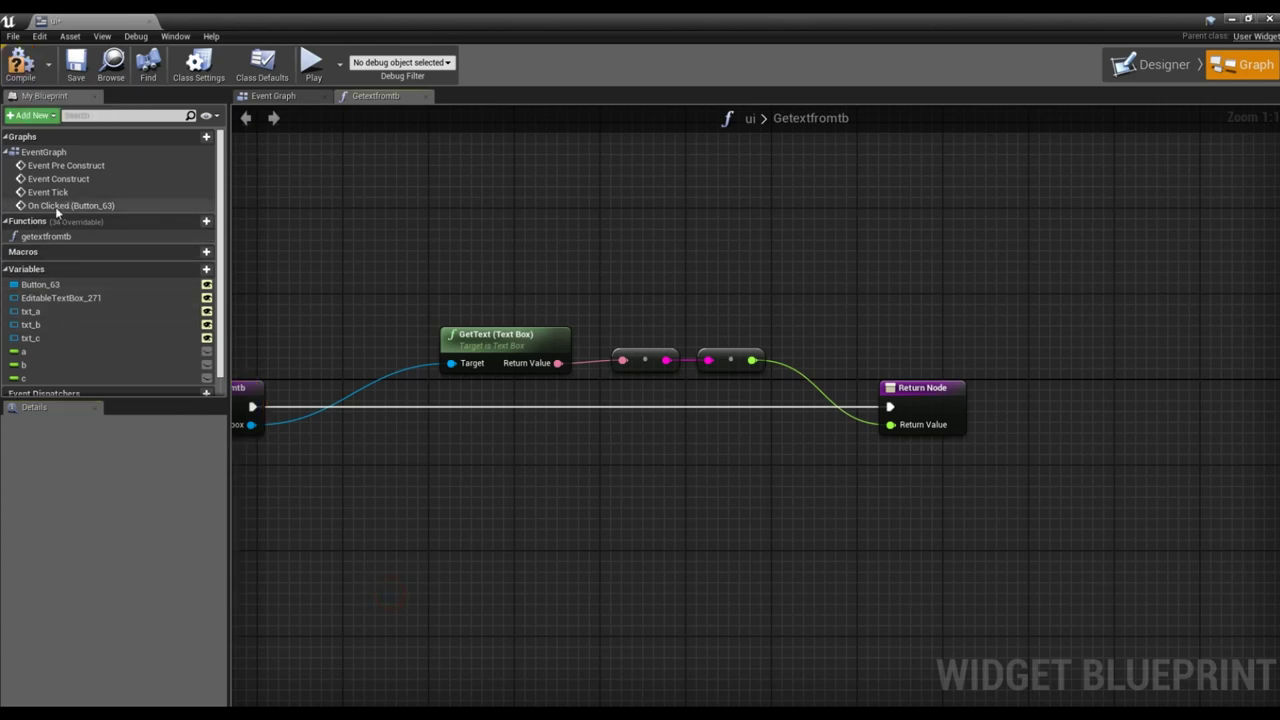
# Mark getextfromtb as a pure function, save the blueprint, and return to the Event Graph.
pyautogui.click(59, 236)
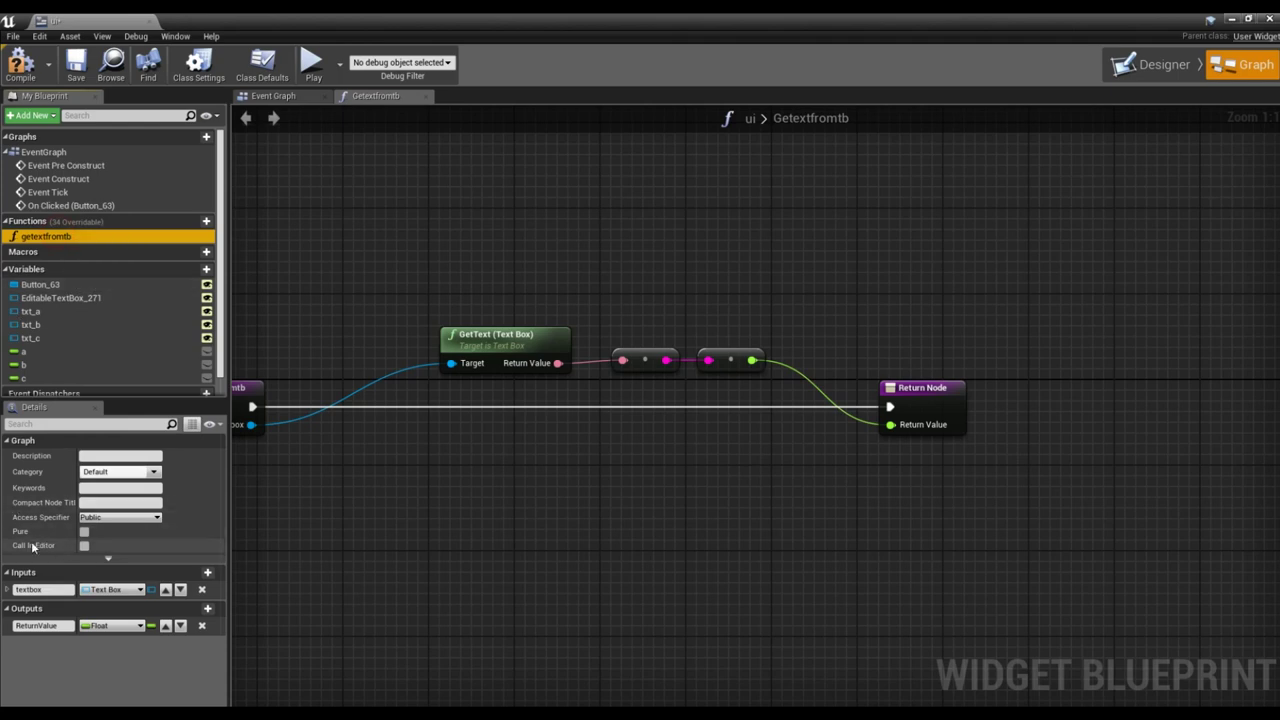
pyautogui.click(84, 533)
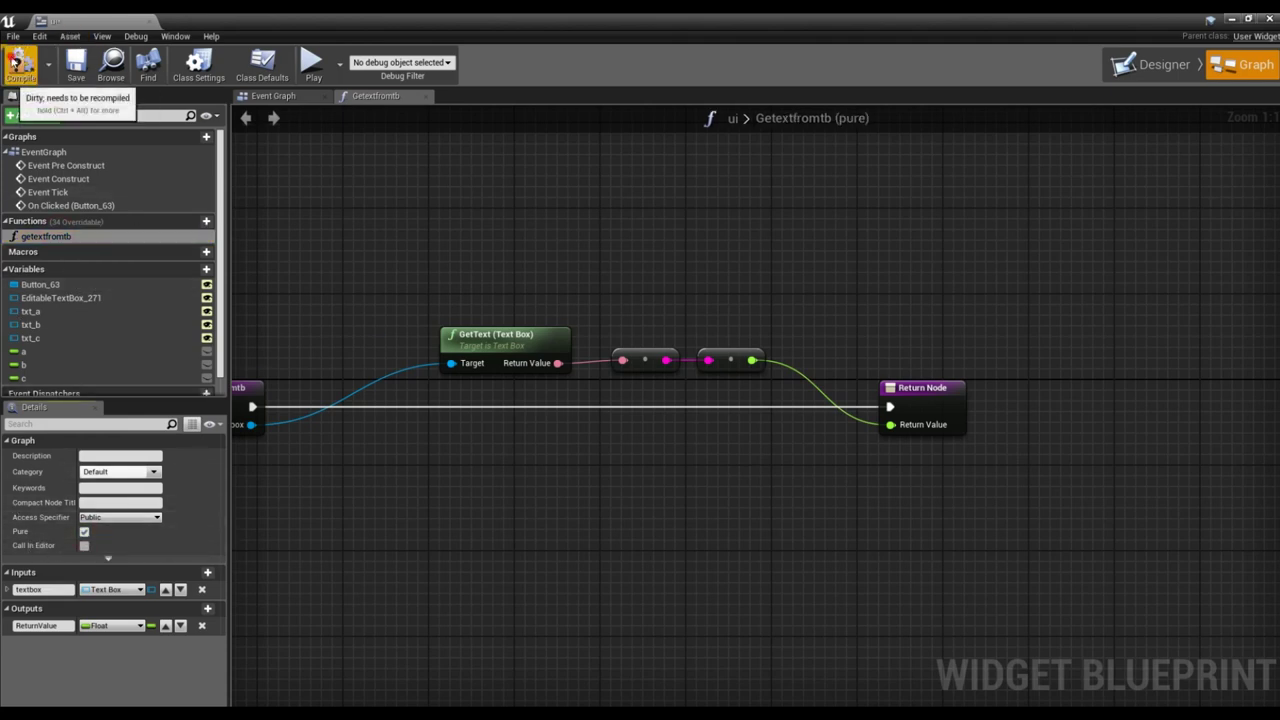
pyautogui.click(76, 65)
pyautogui.click(273, 96)
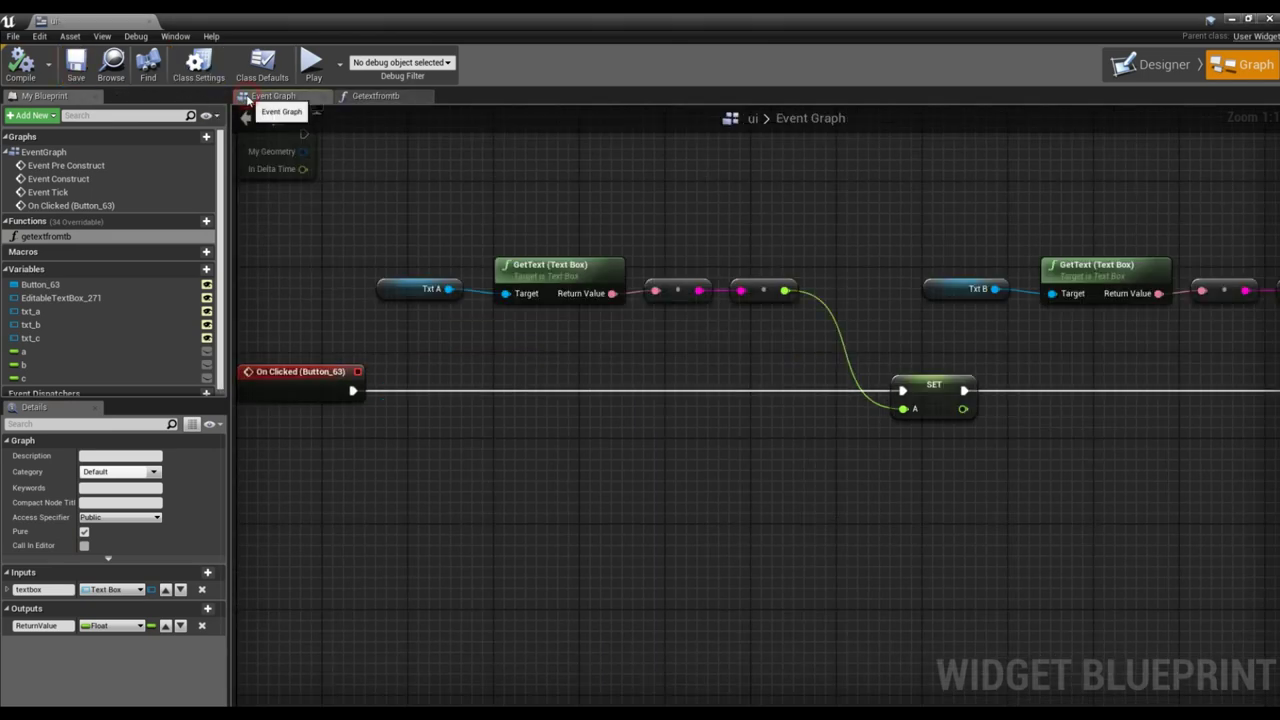
# Replace the Txt A text-to-float chain with a Getextfromtb call feeding SET A.
pyautogui.moveTo(508, 263); pyautogui.dragTo(789, 375)
pyautogui.press('Delete')
pyautogui.moveTo(46, 236); pyautogui.dragTo(610, 320)
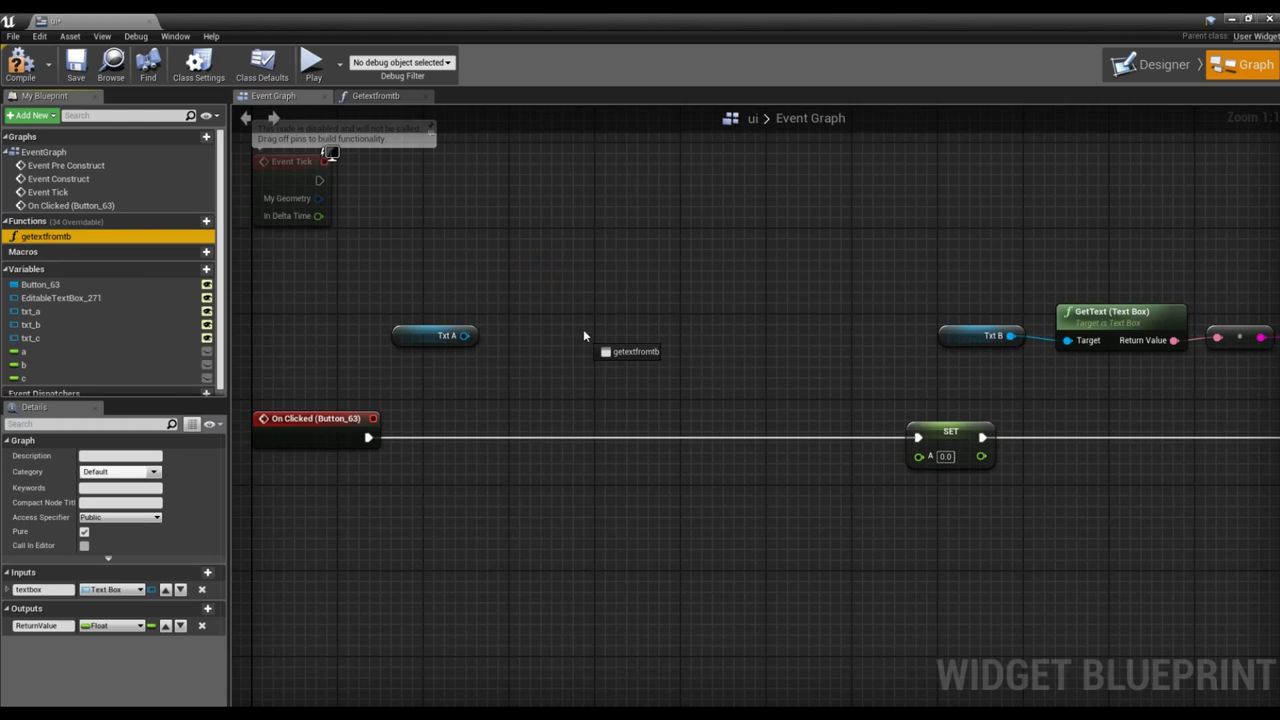
pyautogui.moveTo(464, 336); pyautogui.dragTo(615, 337)
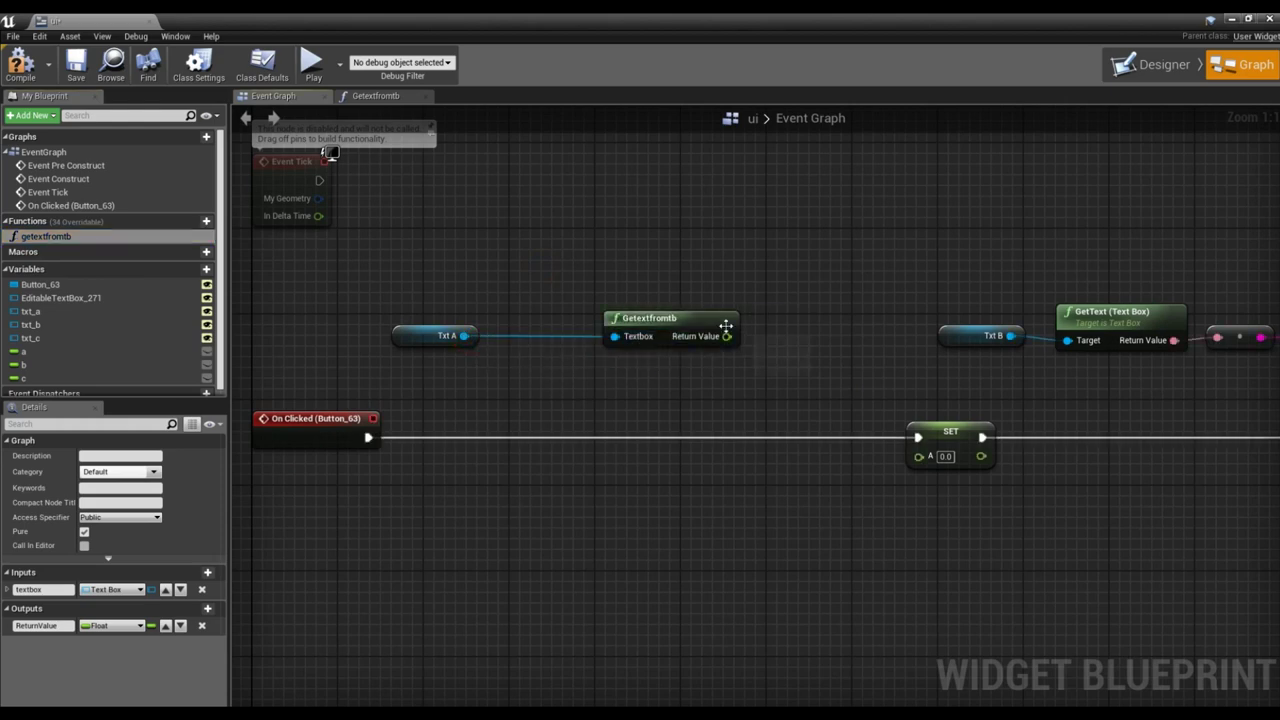
pyautogui.moveTo(726, 336); pyautogui.dragTo(918, 456)
pyautogui.moveTo(408, 340)
pyautogui.mouseDown()
pyautogui.moveTo(518, 349)
pyautogui.moveTo(508, 339)
pyautogui.mouseUp()
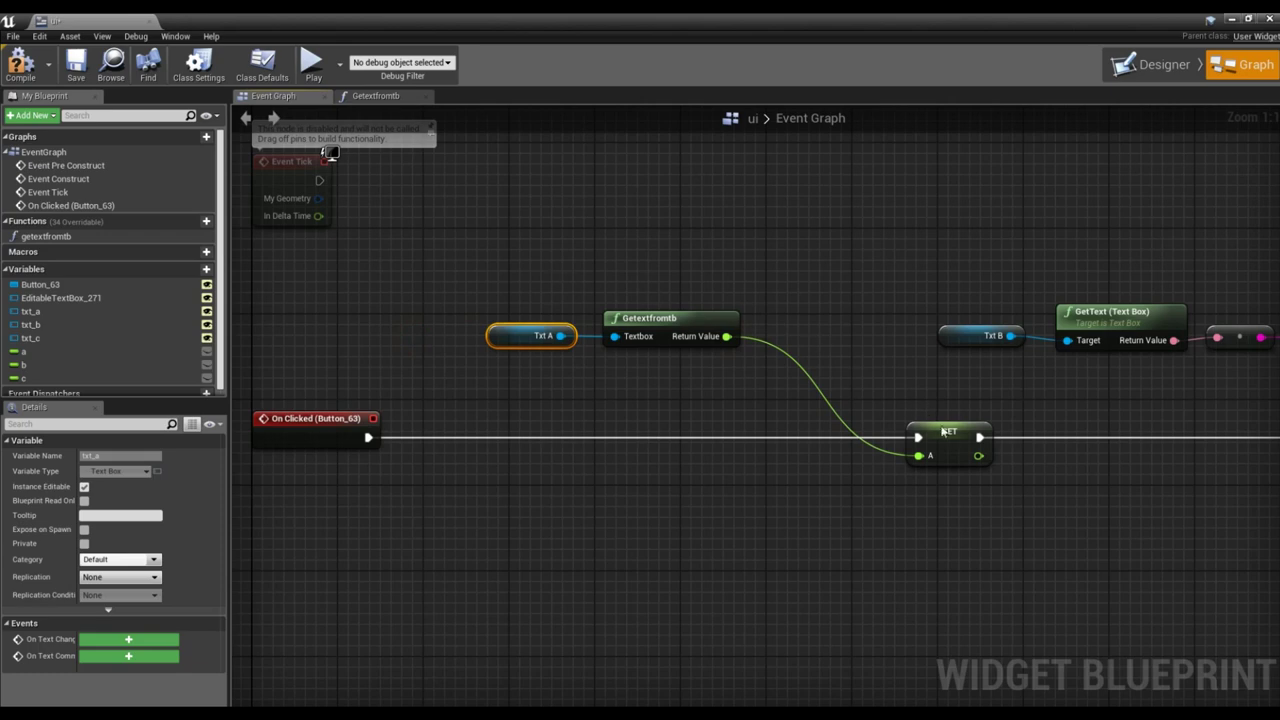
pyautogui.moveTo(933, 431); pyautogui.dragTo(815, 431)
pyautogui.click(690, 337)
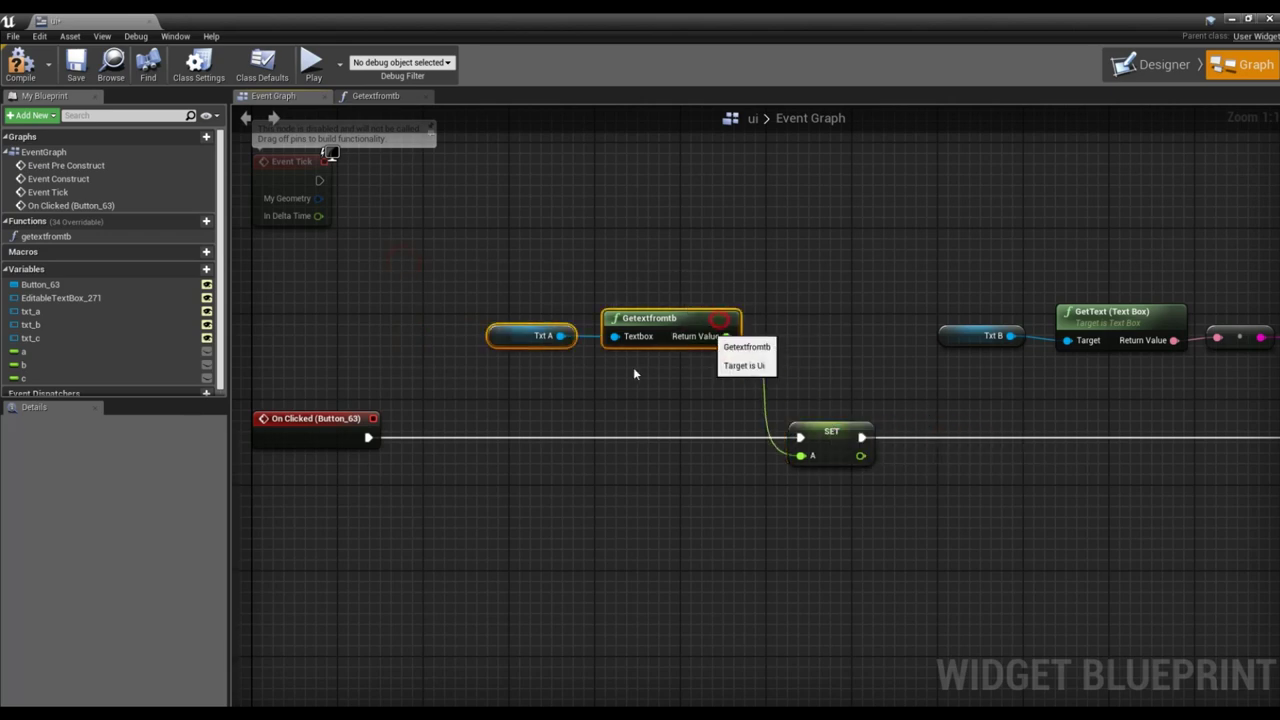
pyautogui.moveTo(680, 320); pyautogui.dragTo(588, 388)
pyautogui.moveTo(833, 441); pyautogui.dragTo(738, 441)
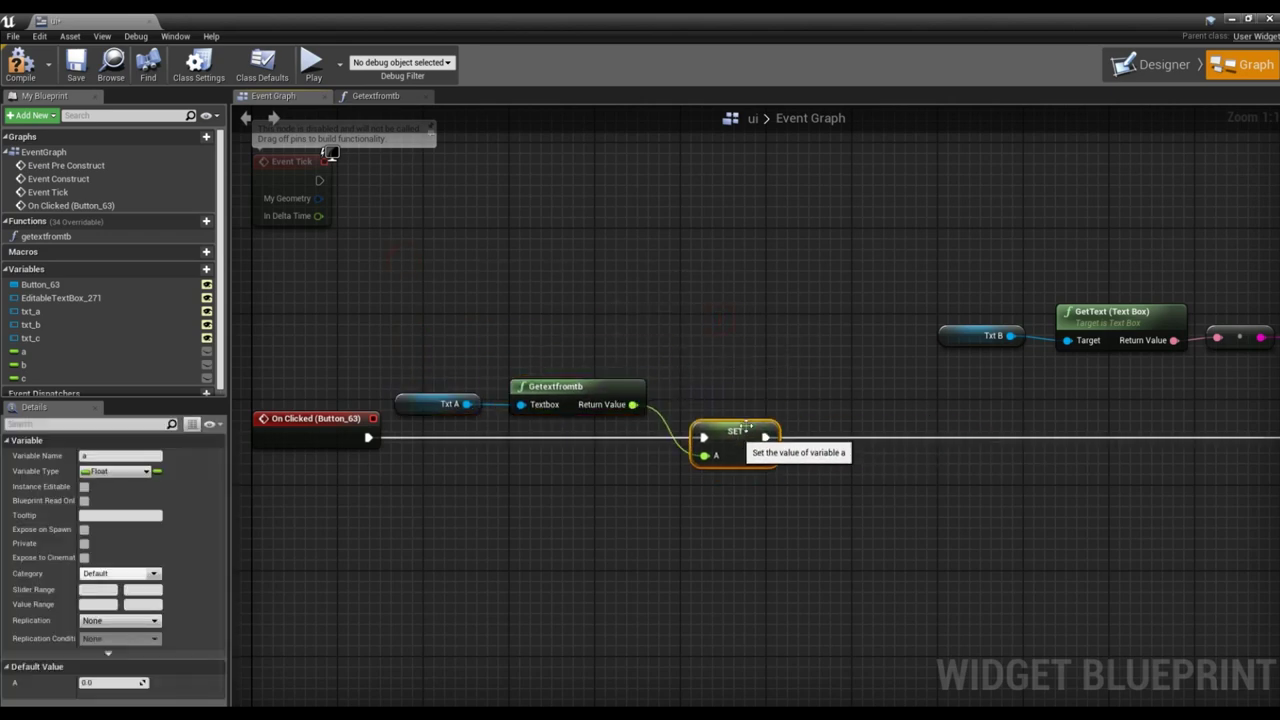
pyautogui.scroll(-2, 786, 309)
pyautogui.click(823, 306)
# Replace the Txt B conversion chain with a Getextfromtb call wired to SET B.
pyautogui.moveTo(910, 353); pyautogui.dragTo(946, 355)
pyautogui.press('Delete')
pyautogui.moveTo(45, 235)
pyautogui.mouseDown()
pyautogui.moveTo(105, 252)
pyautogui.moveTo(786, 302)
pyautogui.mouseUp()
pyautogui.scroll(2, 786, 310)
pyautogui.moveTo(710, 322); pyautogui.dragTo(797, 317)
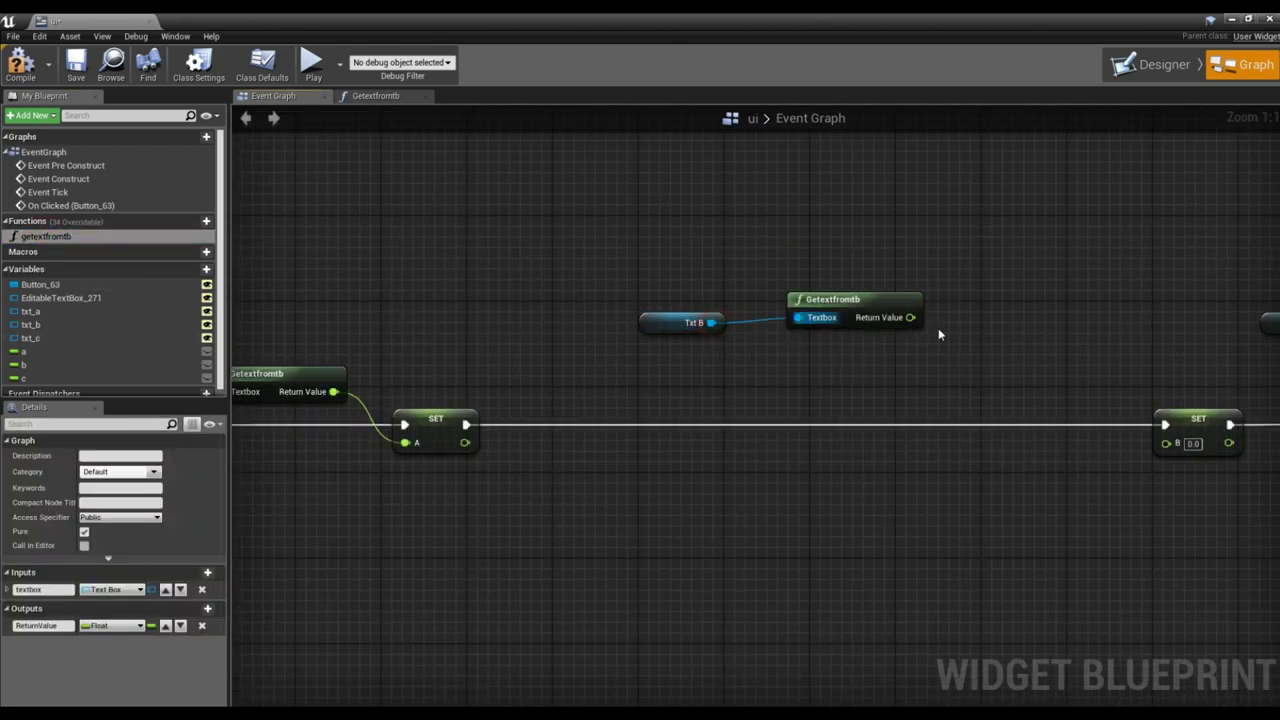
pyautogui.moveTo(940, 335); pyautogui.dragTo(736, 332, button='right')
pyautogui.moveTo(707, 315); pyautogui.dragTo(962, 440)
pyautogui.moveTo(708, 370); pyautogui.dragTo(425, 270)
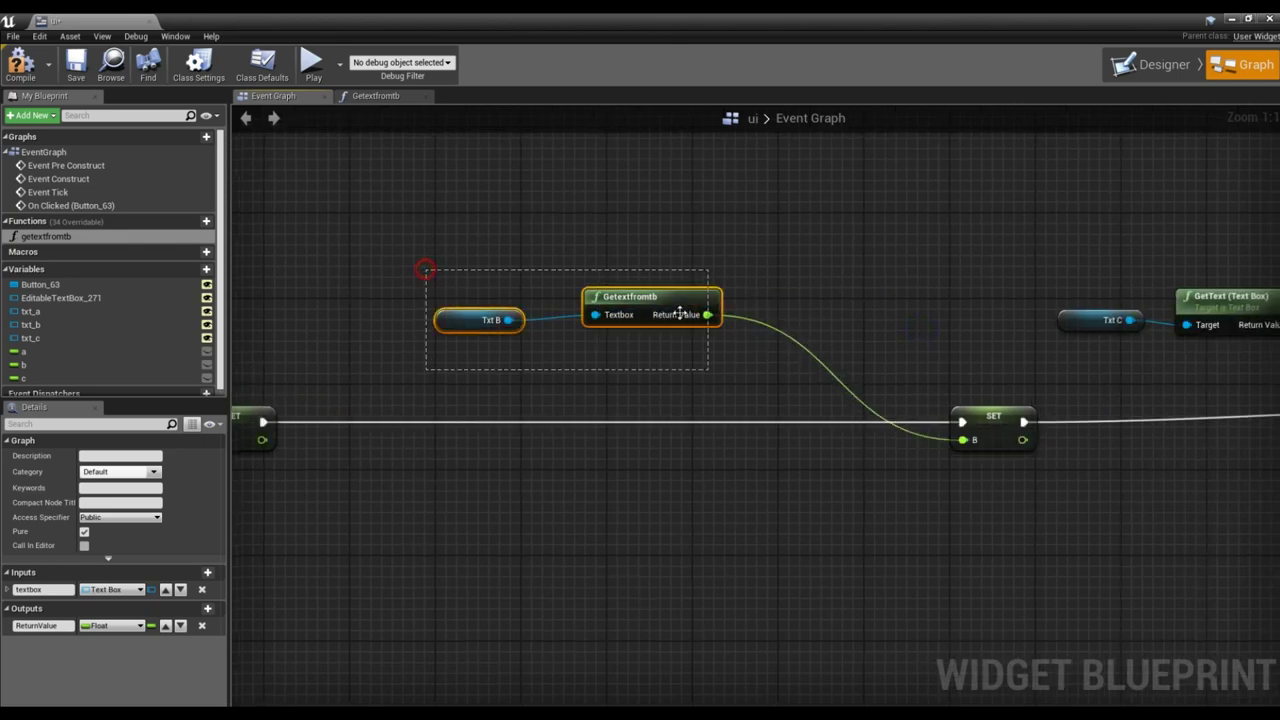
pyautogui.moveTo(683, 302); pyautogui.dragTo(867, 366)
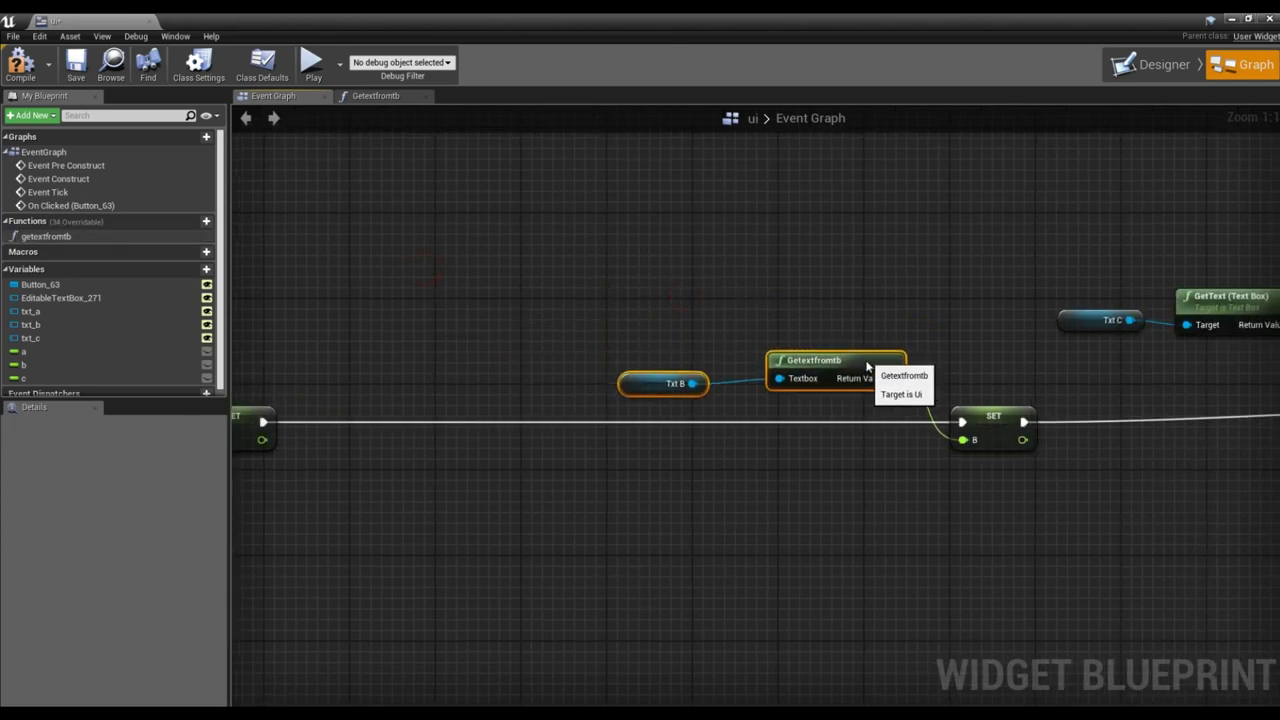
pyautogui.moveTo(560, 300)
pyautogui.mouseDown()
pyautogui.moveTo(1045, 455)
pyautogui.moveTo(648, 430)
pyautogui.mouseUp()
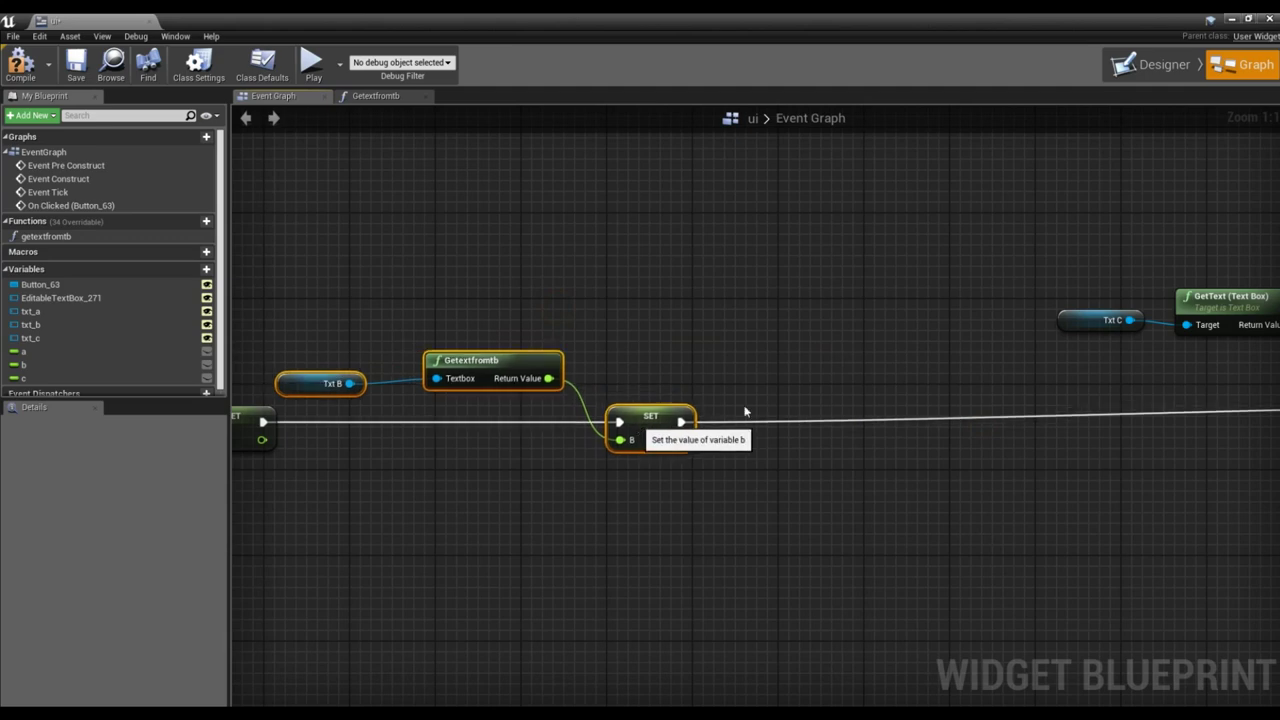
# Replace the Txt C conversion chain with a Getextfromtb call wired to SET C.
pyautogui.moveTo(1104, 349); pyautogui.dragTo(684, 346, button='right')
pyautogui.press('Delete')
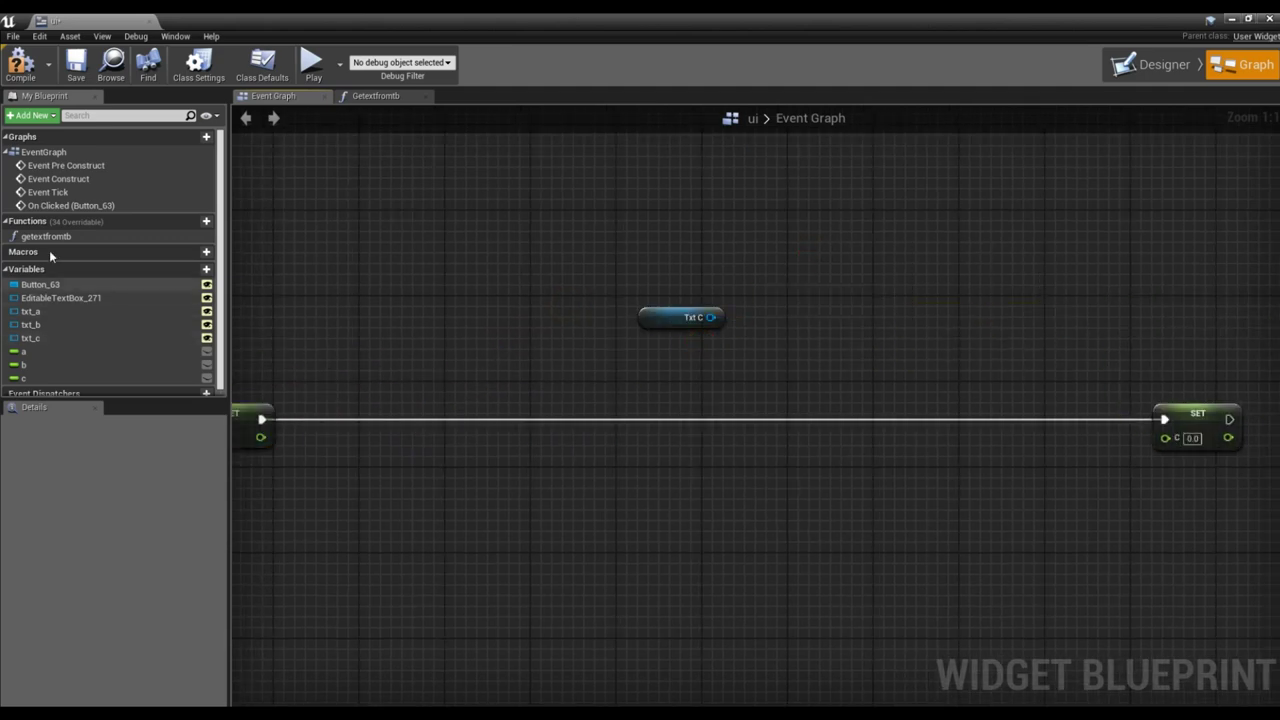
pyautogui.moveTo(46, 237); pyautogui.dragTo(848, 295)
pyautogui.moveTo(726, 317)
pyautogui.mouseDown()
pyautogui.moveTo(860, 321)
pyautogui.moveTo(818, 311)
pyautogui.mouseUp()
pyautogui.moveTo(901, 322); pyautogui.dragTo(1168, 438)
pyautogui.moveTo(641, 275); pyautogui.dragTo(929, 371)
pyautogui.moveTo(929, 371); pyautogui.dragTo(1000, 366, button='right')
pyautogui.moveTo(926, 302); pyautogui.dragTo(597, 358)
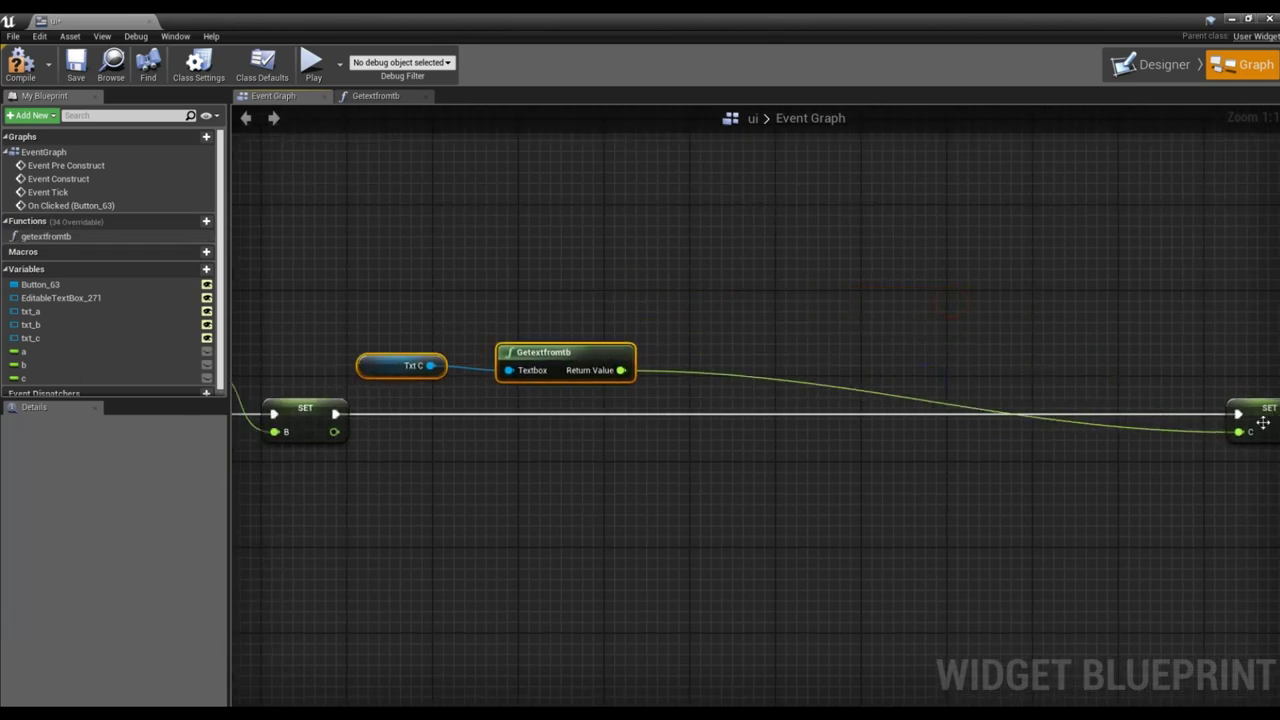
pyautogui.moveTo(1264, 423); pyautogui.dragTo(726, 423)
pyautogui.click(916, 356)
pyautogui.scroll(-5, 780, 337)
pyautogui.scroll(3, 553, 318)
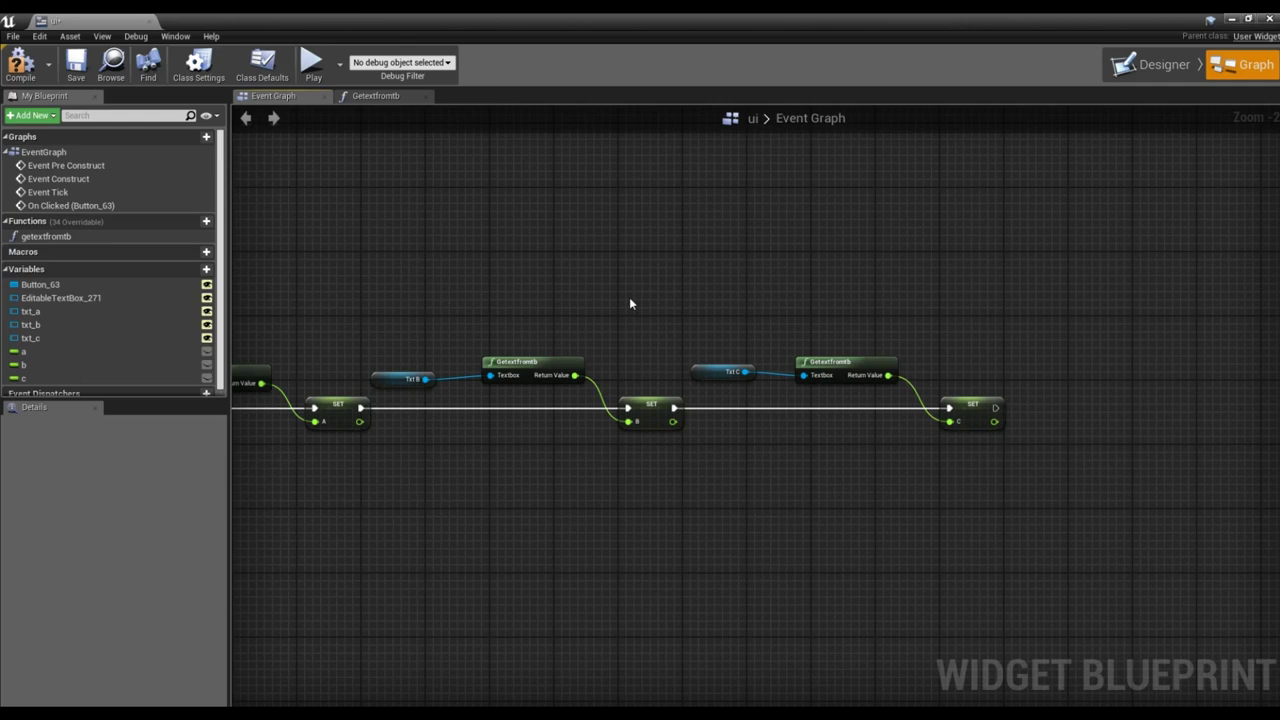
# Compile the widget blueprint and reposition the SET node chain.
pyautogui.click(17, 70)
pyautogui.press('Home')
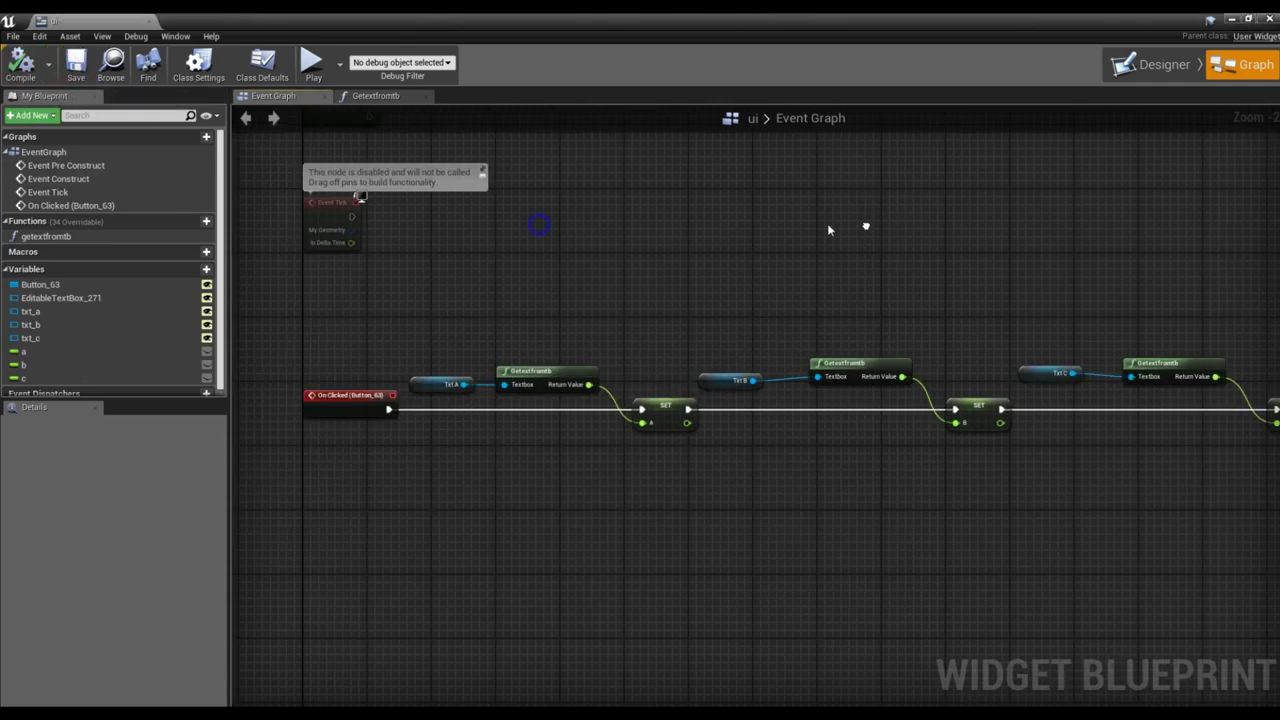
pyautogui.moveTo(776, 243); pyautogui.dragTo(599, 242, button='right')
pyautogui.moveTo(433, 302); pyautogui.dragTo(1118, 470)
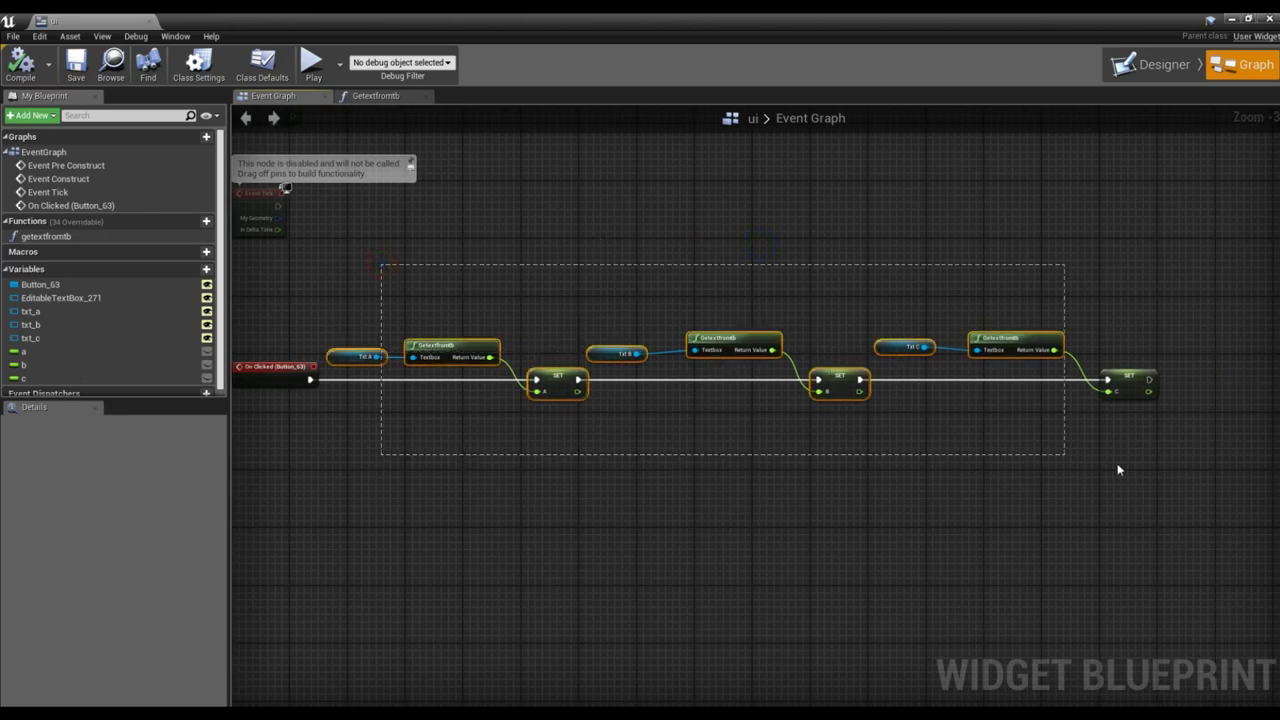
pyautogui.moveTo(973, 427); pyautogui.dragTo(923, 443, button='right')
pyautogui.moveTo(763, 400); pyautogui.dragTo(864, 328)
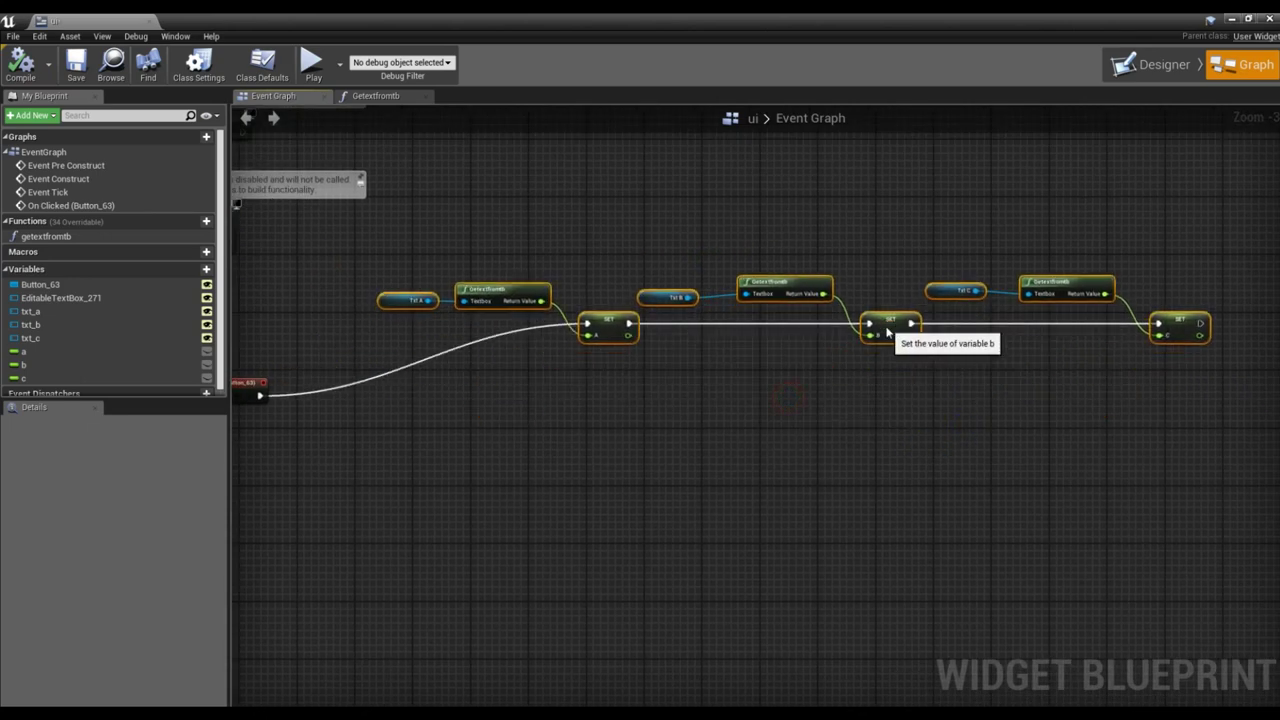
pyautogui.click(548, 400)
pyautogui.scroll(3, 551, 323)
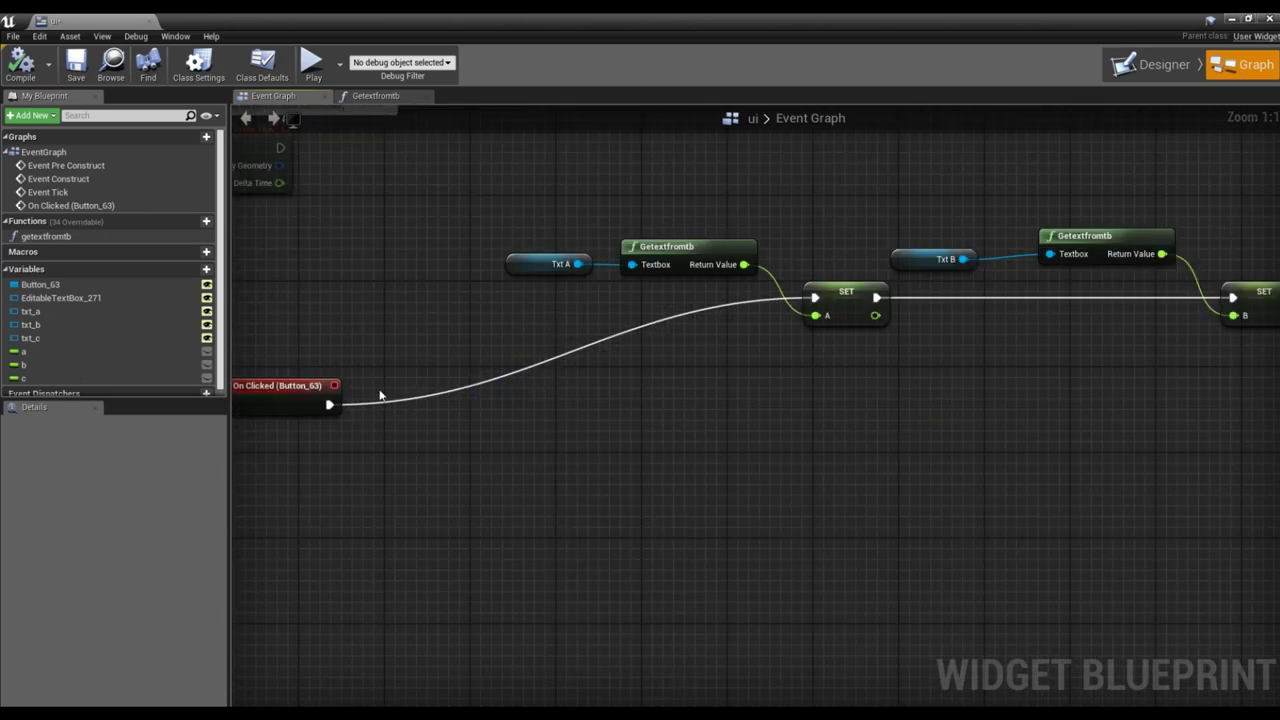
# Insert a Sequence node after On Clicked.
pyautogui.moveTo(328, 405); pyautogui.dragTo(515, 408)
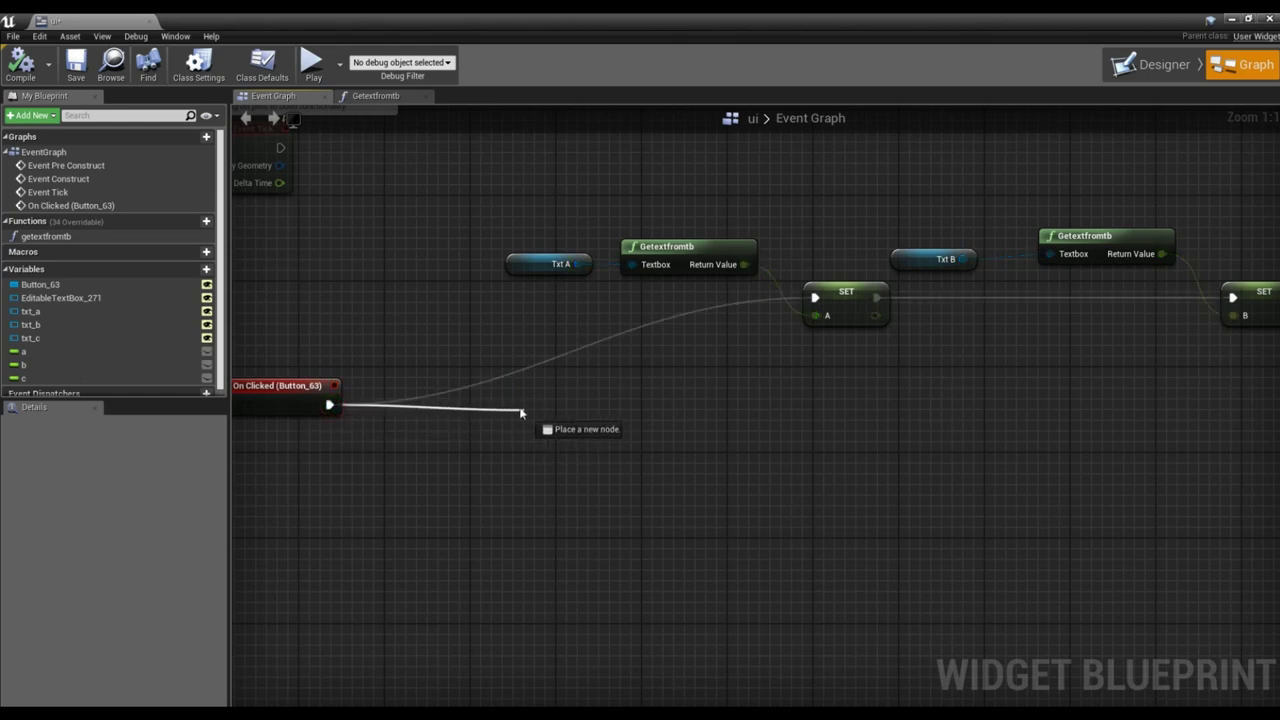
pyautogui.moveTo(509, 401); pyautogui.dragTo(509, 401)
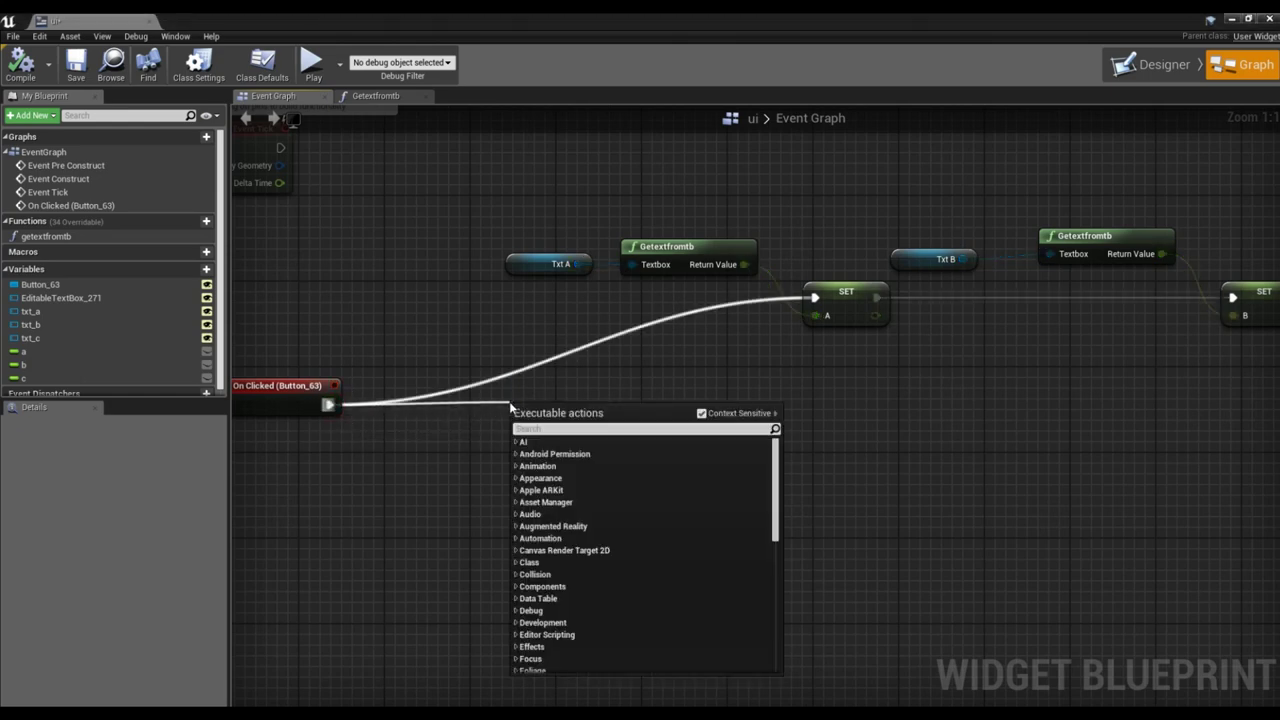
pyautogui.write('sequenc')
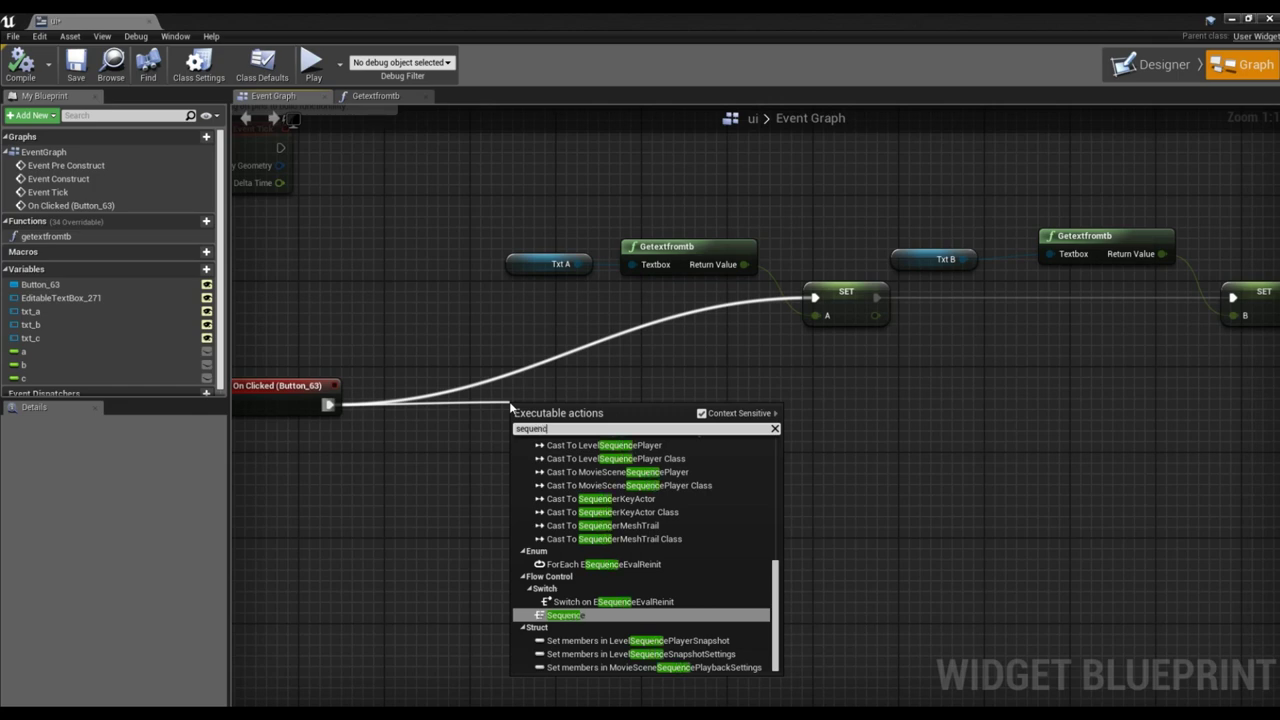
pyautogui.press('Return')
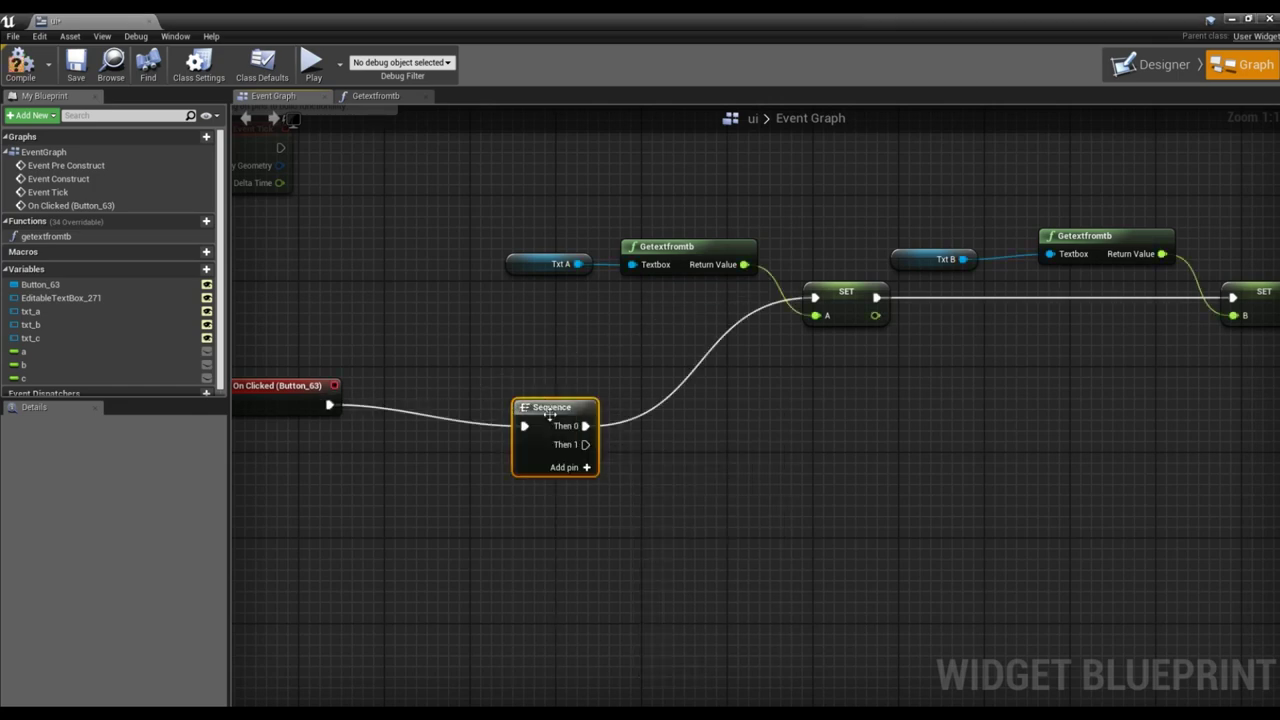
pyautogui.moveTo(549, 414); pyautogui.dragTo(538, 397)
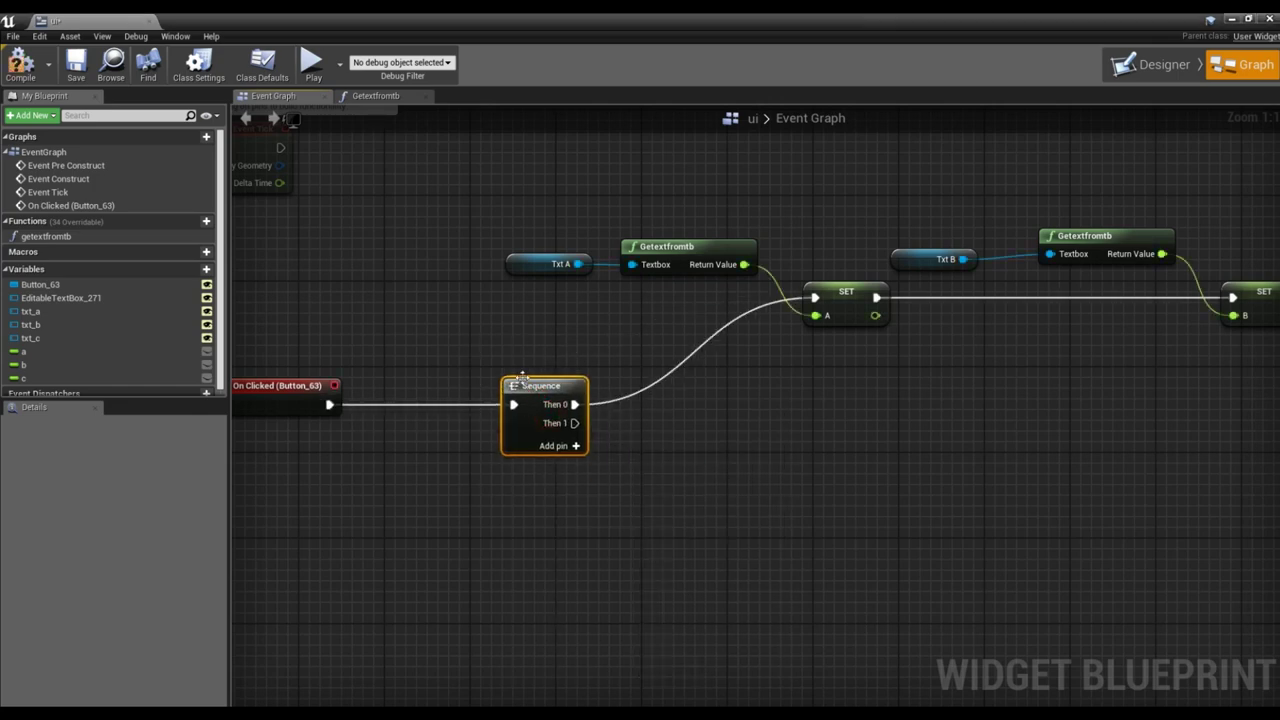
# Review the SET nodes in the graph and add a new variable to the blueprint.
pyautogui.moveTo(868, 428); pyautogui.dragTo(808, 460, button='right')
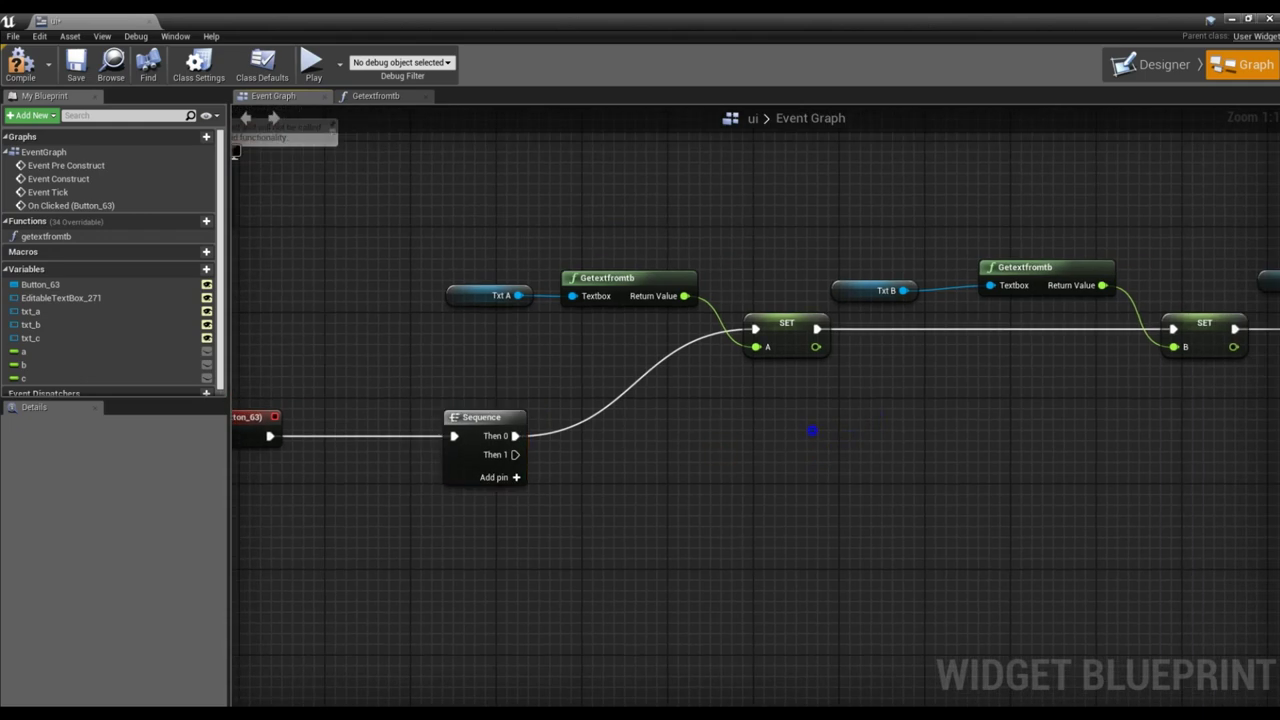
pyautogui.scroll(-2, 742, 524)
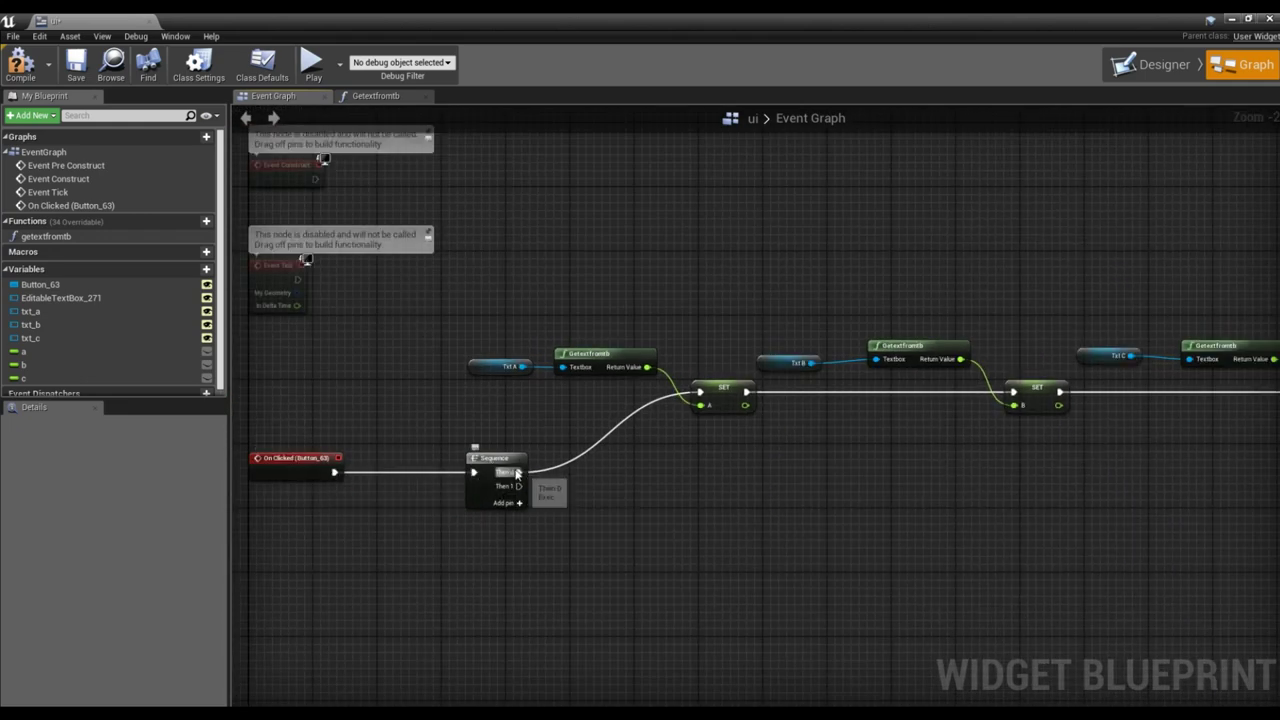
pyautogui.moveTo(684, 401); pyautogui.dragTo(326, 398, button='right')
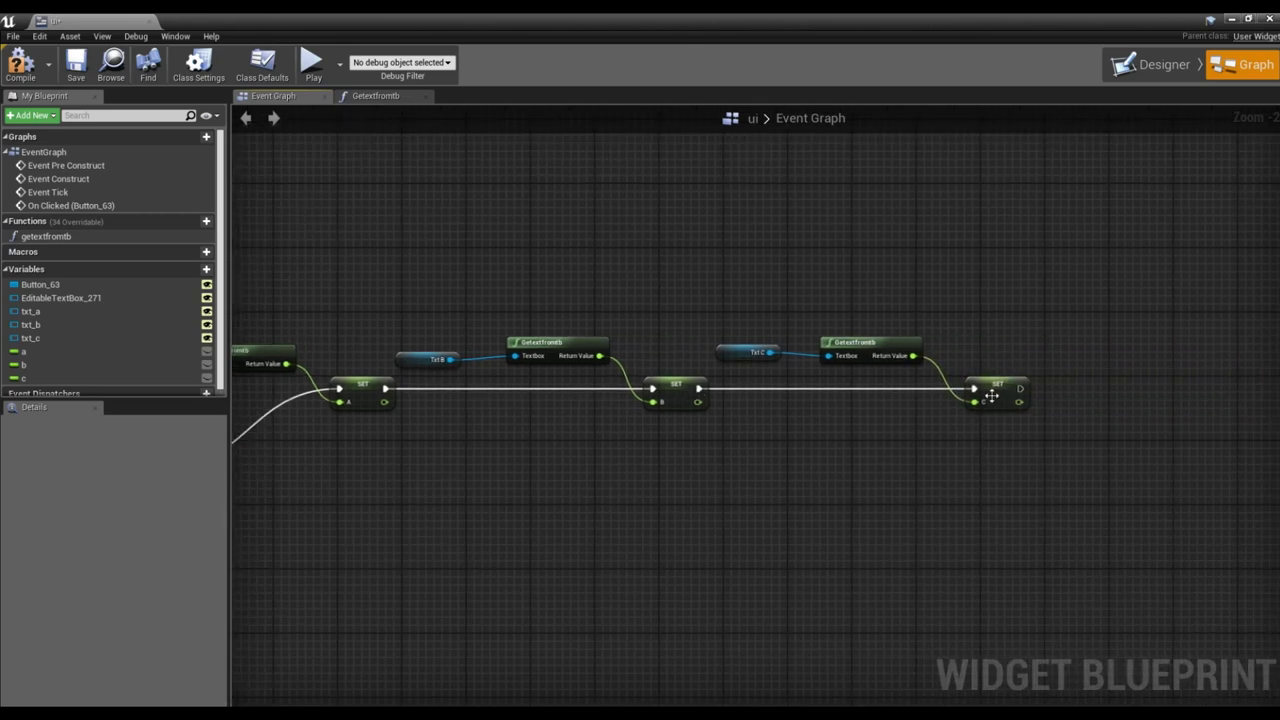
pyautogui.moveTo(240, 470); pyautogui.dragTo(586, 456, button='right')
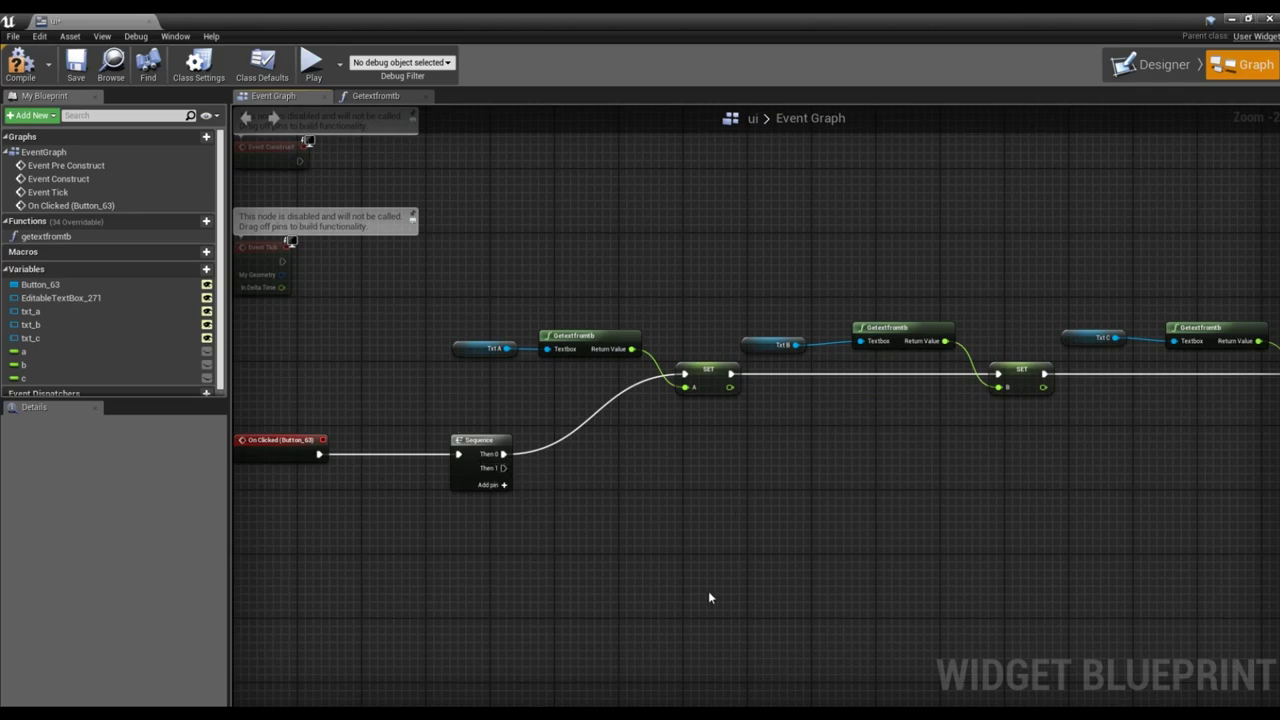
pyautogui.moveTo(617, 503); pyautogui.dragTo(536, 377, button='right')
pyautogui.scroll(1, 536, 377)
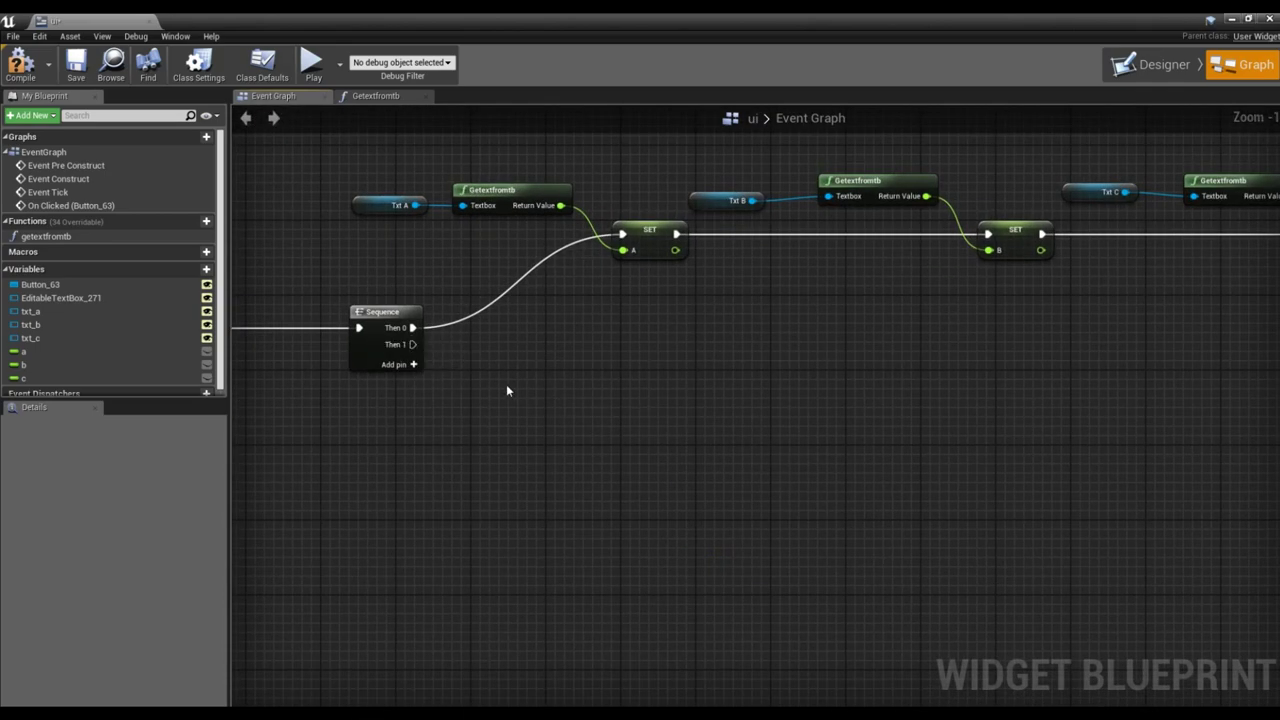
pyautogui.click(206, 269)
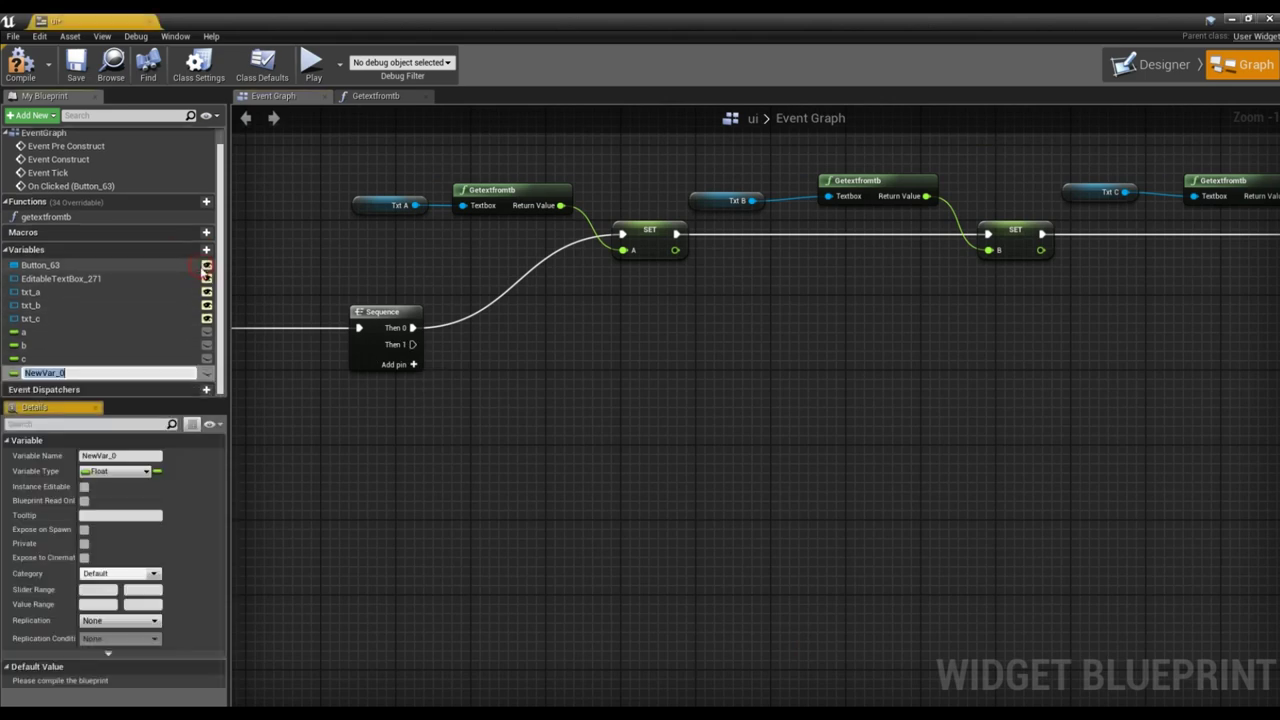
# Name the new variable d and drive a SET d node from Sequence Then 1.
pyautogui.write('d')
pyautogui.press('Return')
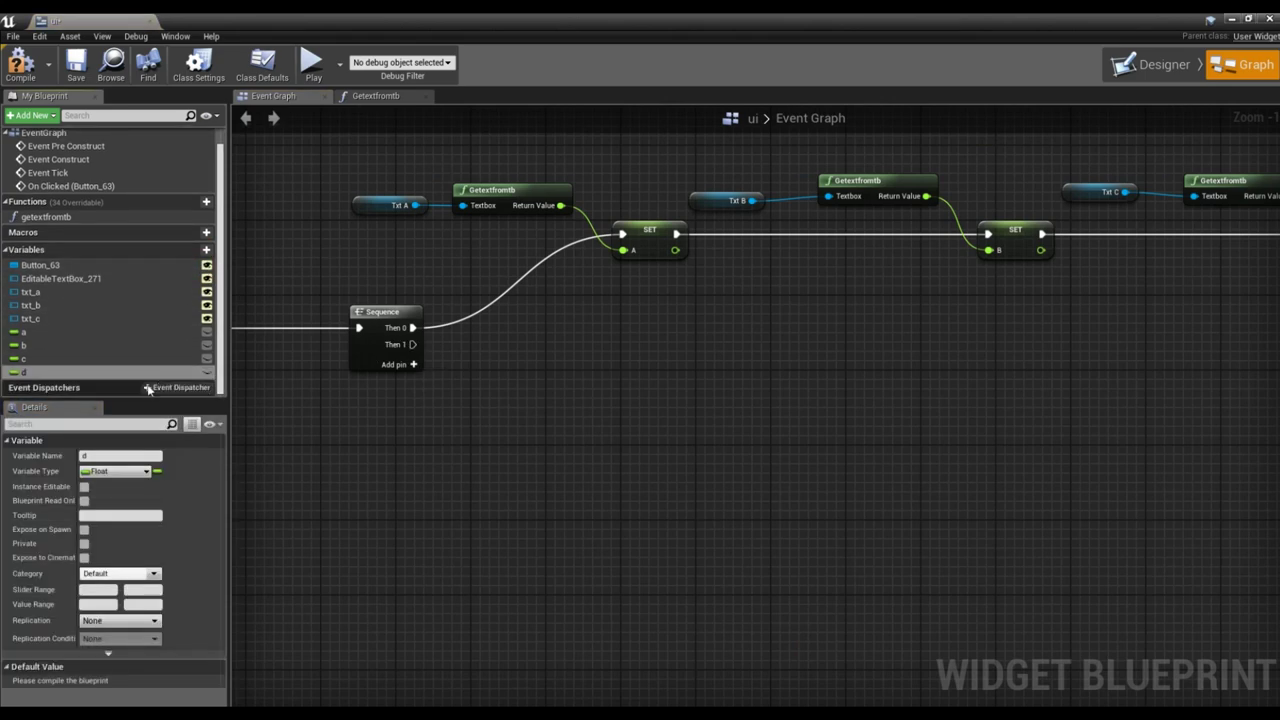
pyautogui.click(33, 374)
pyautogui.moveTo(90, 378); pyautogui.dragTo(843, 452)
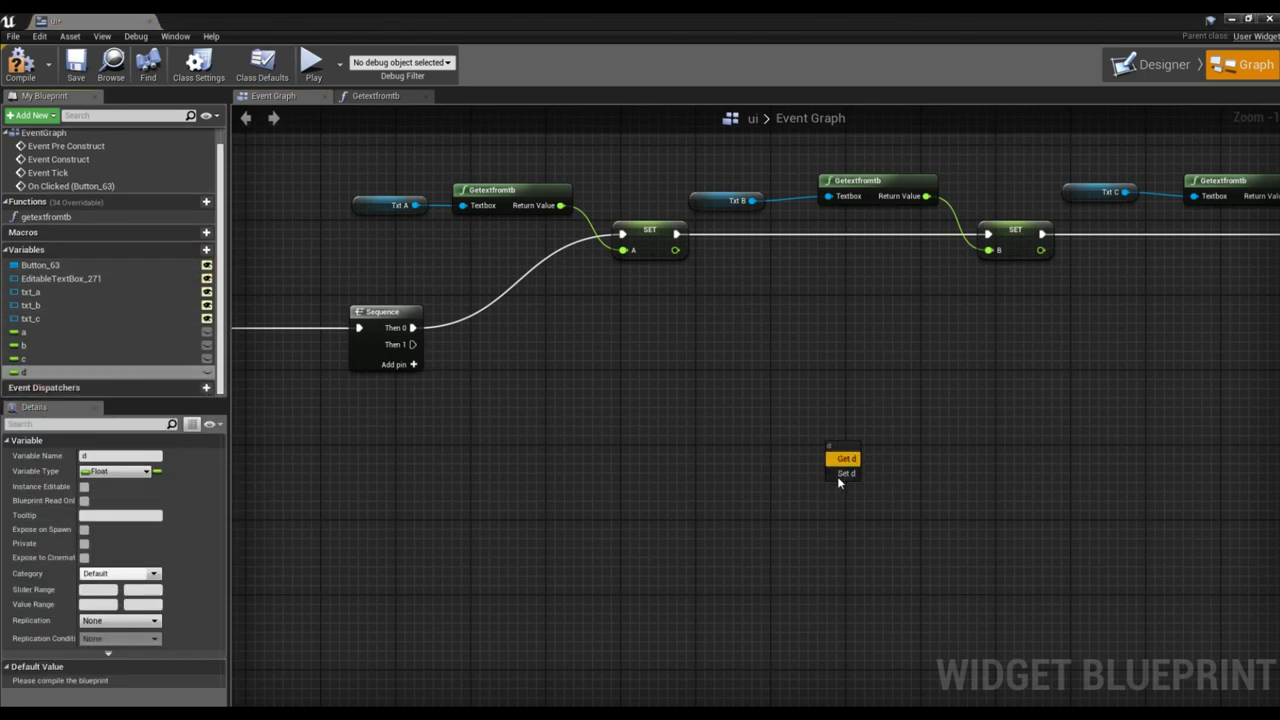
pyautogui.click(846, 471)
pyautogui.moveTo(399, 347); pyautogui.dragTo(840, 460)
pyautogui.moveTo(802, 516); pyautogui.dragTo(875, 457, button='right')
pyautogui.moveTo(537, 443); pyautogui.dragTo(537, 492, button='right')
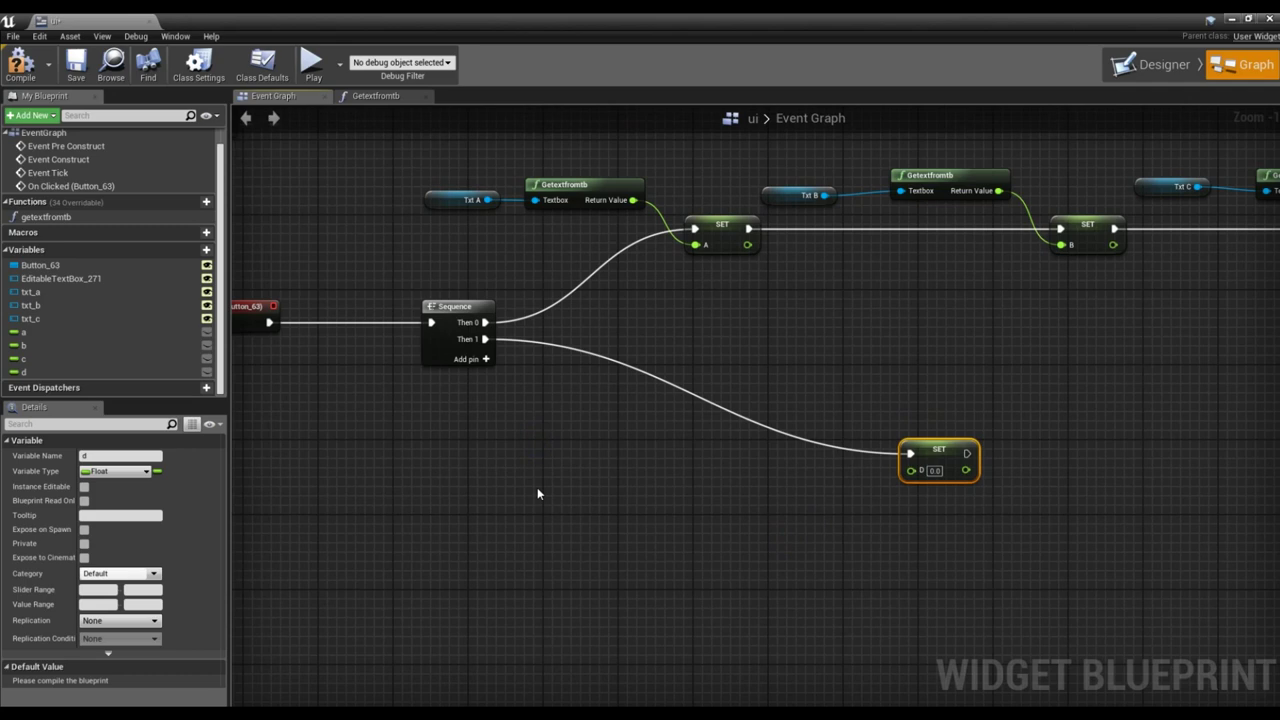
pyautogui.scroll(1, 689, 526)
pyautogui.moveTo(633, 505); pyautogui.dragTo(564, 463, button='right')
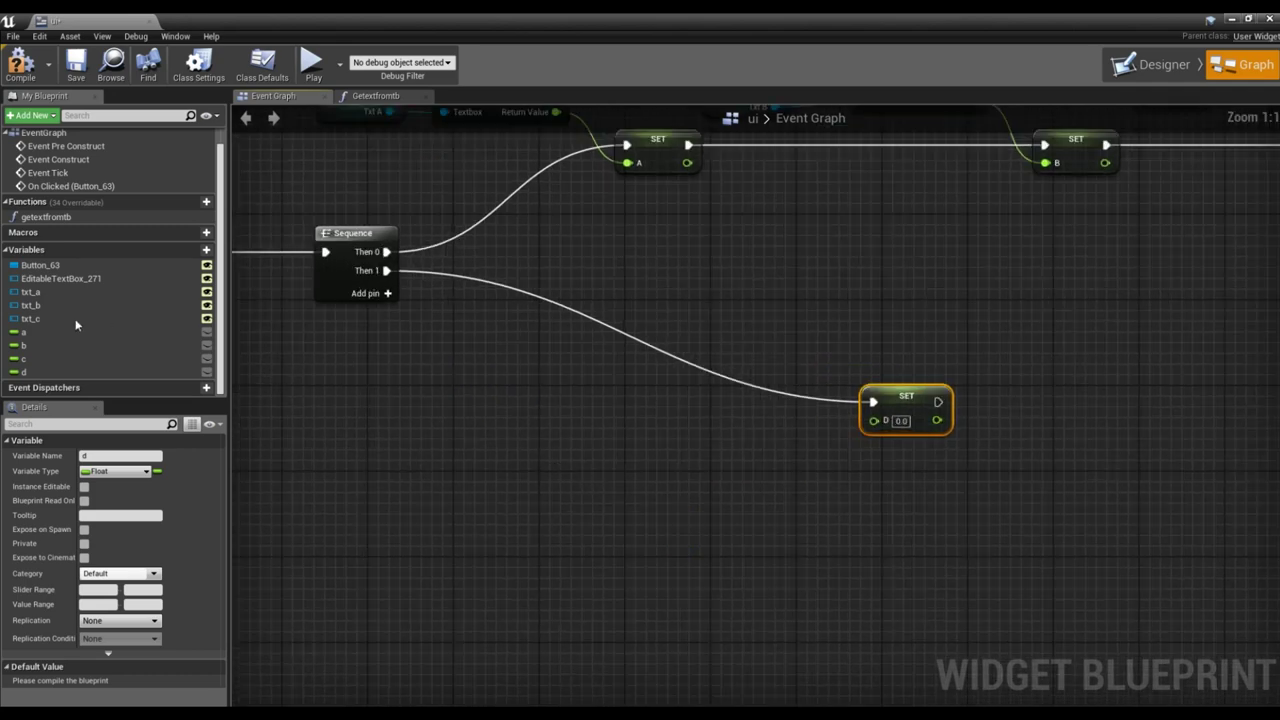
# Compute B to the power 2 and feed it into a subtraction node.
pyautogui.moveTo(45, 345)
pyautogui.mouseDown()
pyautogui.moveTo(407, 488)
pyautogui.moveTo(601, 496)
pyautogui.mouseUp()
pyautogui.click(427, 503)
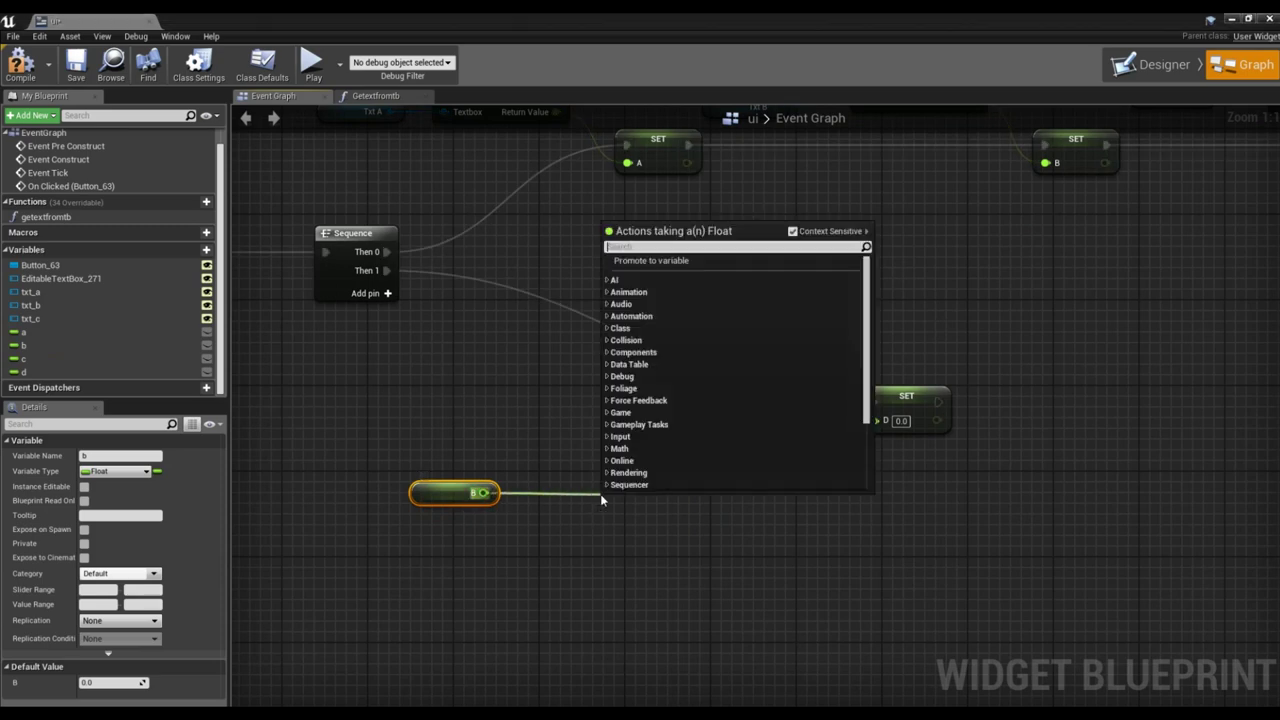
pyautogui.write('pow')
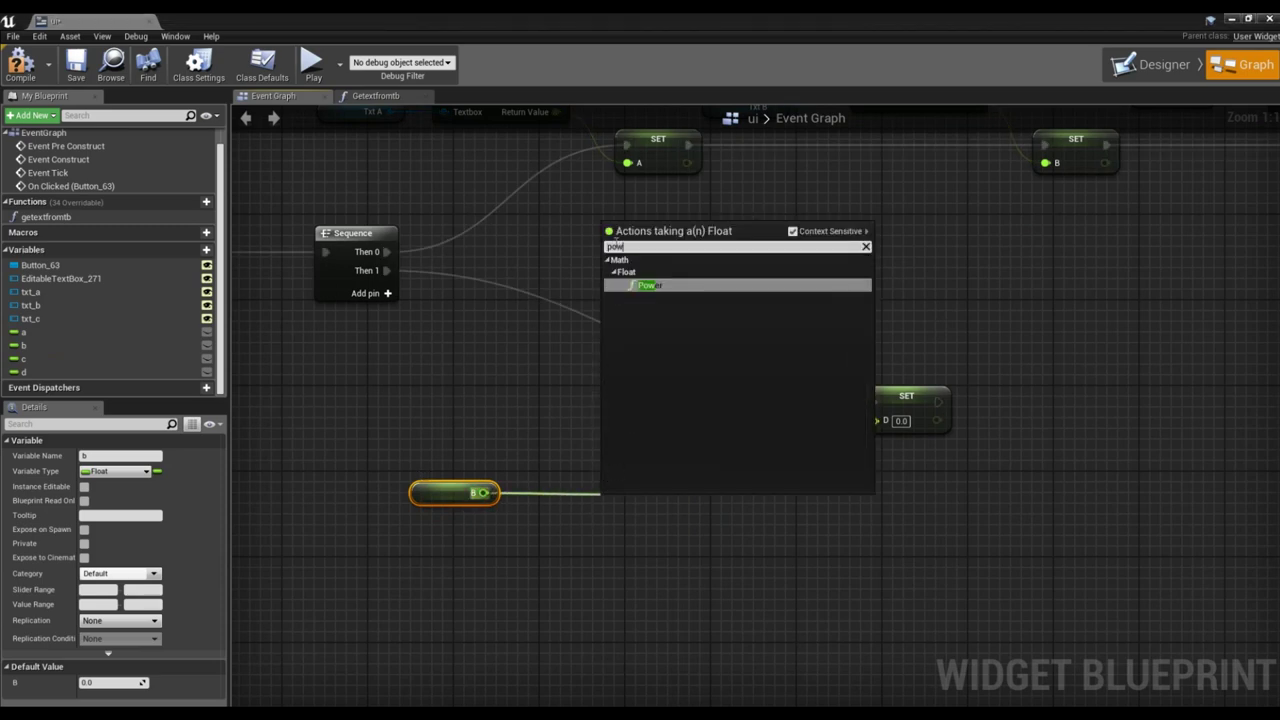
pyautogui.click(665, 286)
pyautogui.moveTo(652, 495); pyautogui.dragTo(580, 495)
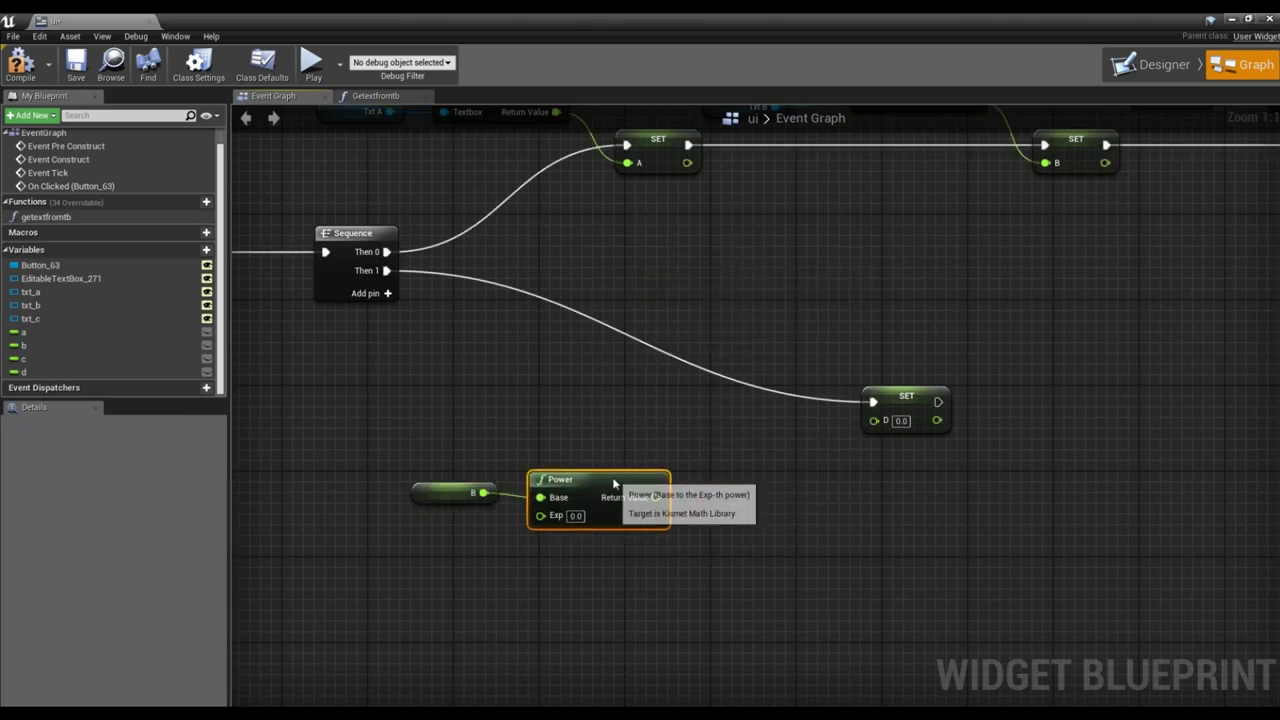
pyautogui.click(578, 517)
pyautogui.write('2')
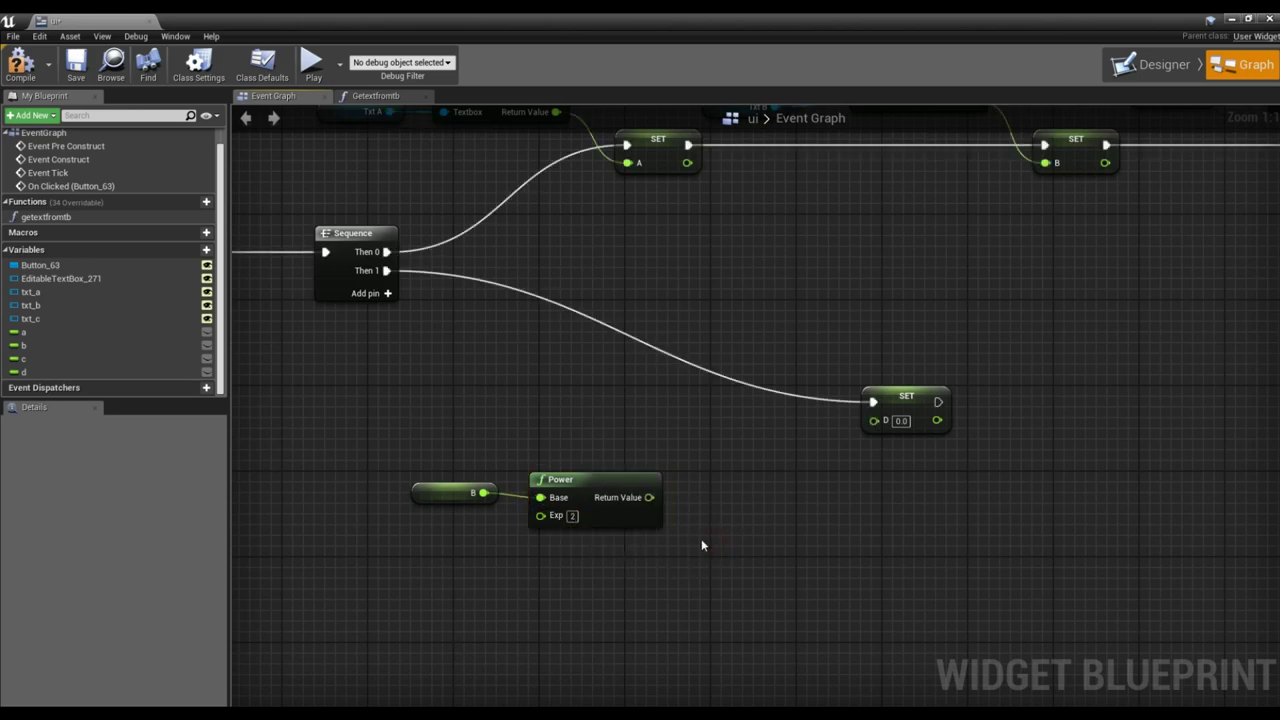
pyautogui.moveTo(633, 488); pyautogui.dragTo(522, 430, button='right')
pyautogui.moveTo(538, 439); pyautogui.dragTo(638, 483)
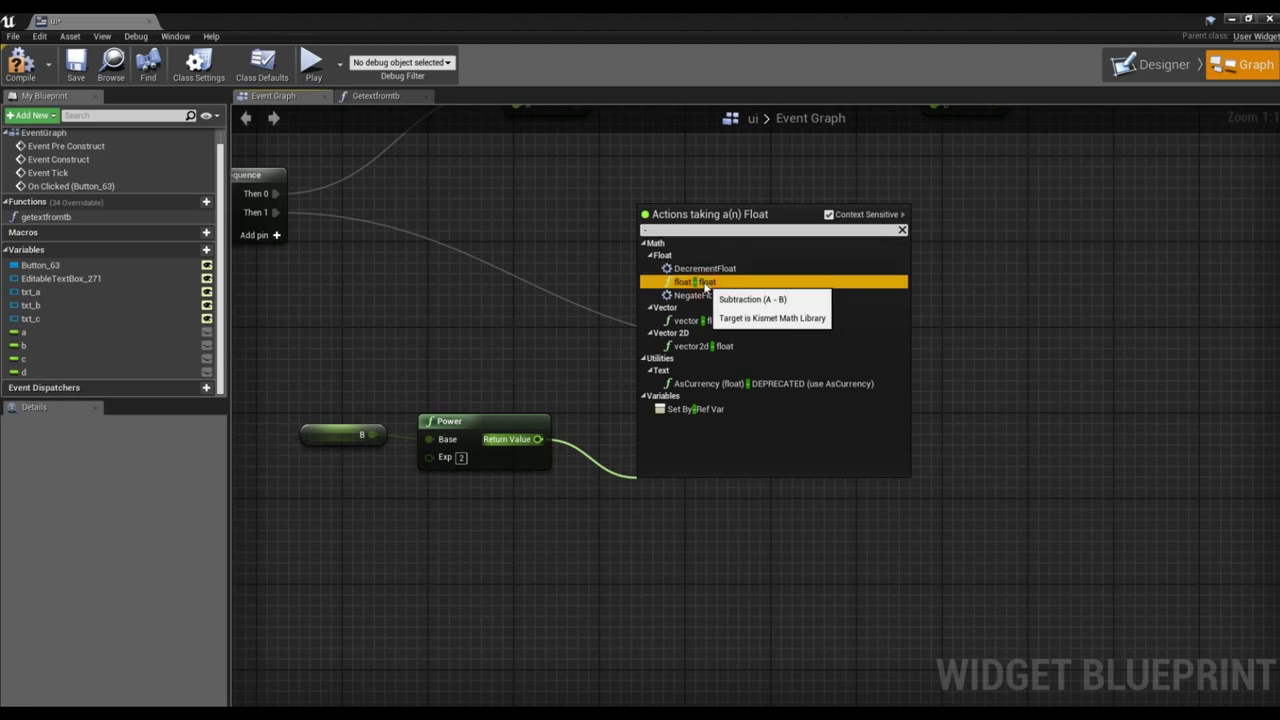
pyautogui.click(704, 282)
pyautogui.moveTo(634, 549); pyautogui.dragTo(722, 494, button='right')
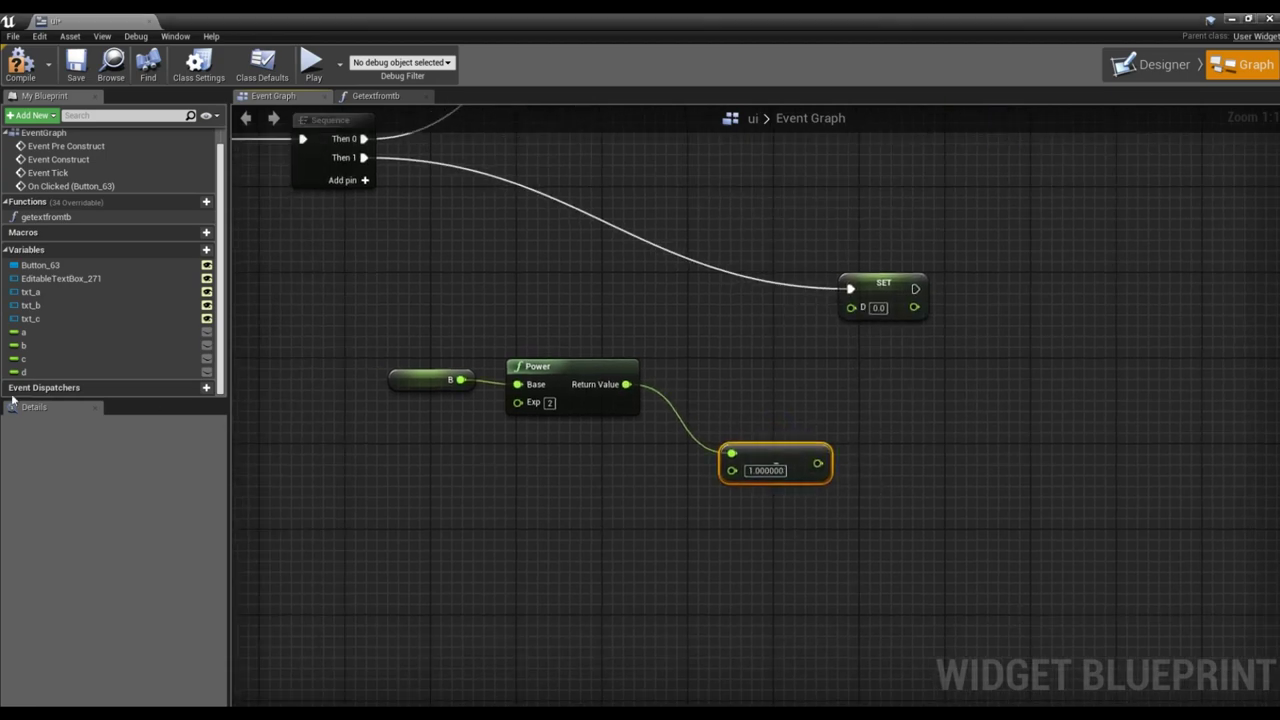
# Subtract A × C from B² and connect the result to SET d.
pyautogui.moveTo(40, 331); pyautogui.dragTo(464, 446)
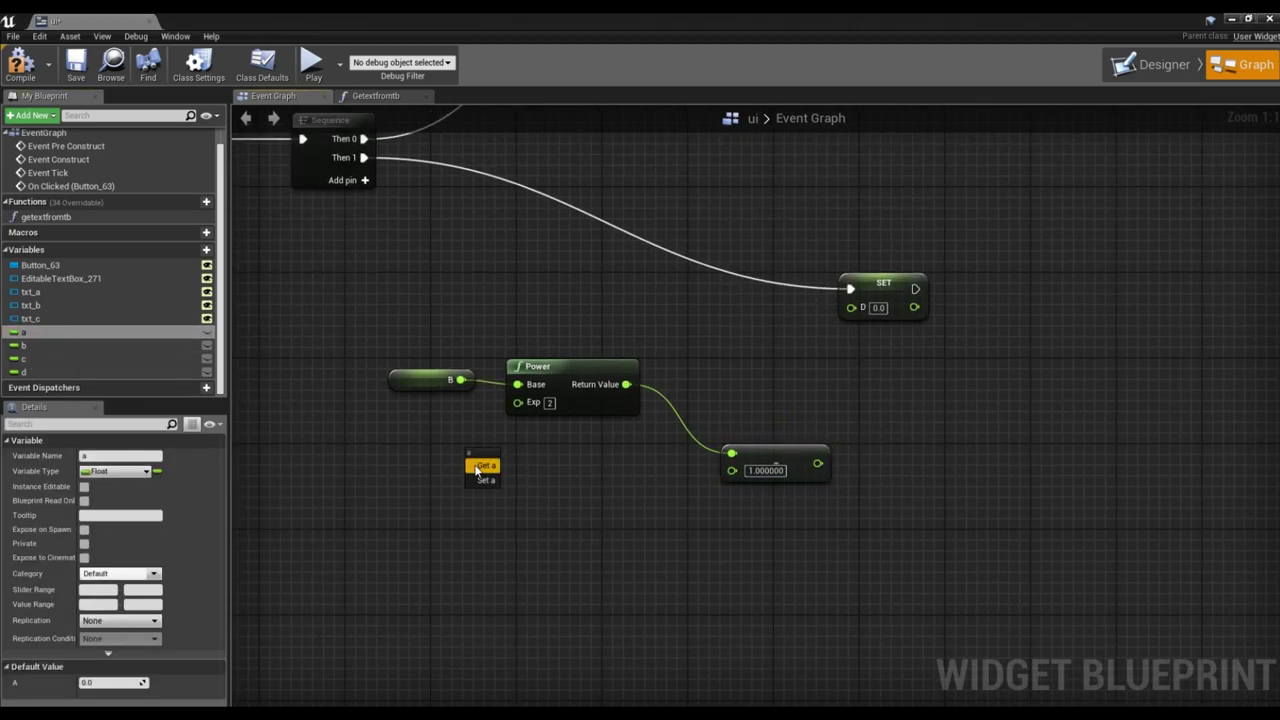
pyautogui.click(480, 460)
pyautogui.moveTo(57, 362)
pyautogui.mouseDown()
pyautogui.moveTo(481, 482)
pyautogui.moveTo(614, 461)
pyautogui.mouseUp()
pyautogui.click(480, 490)
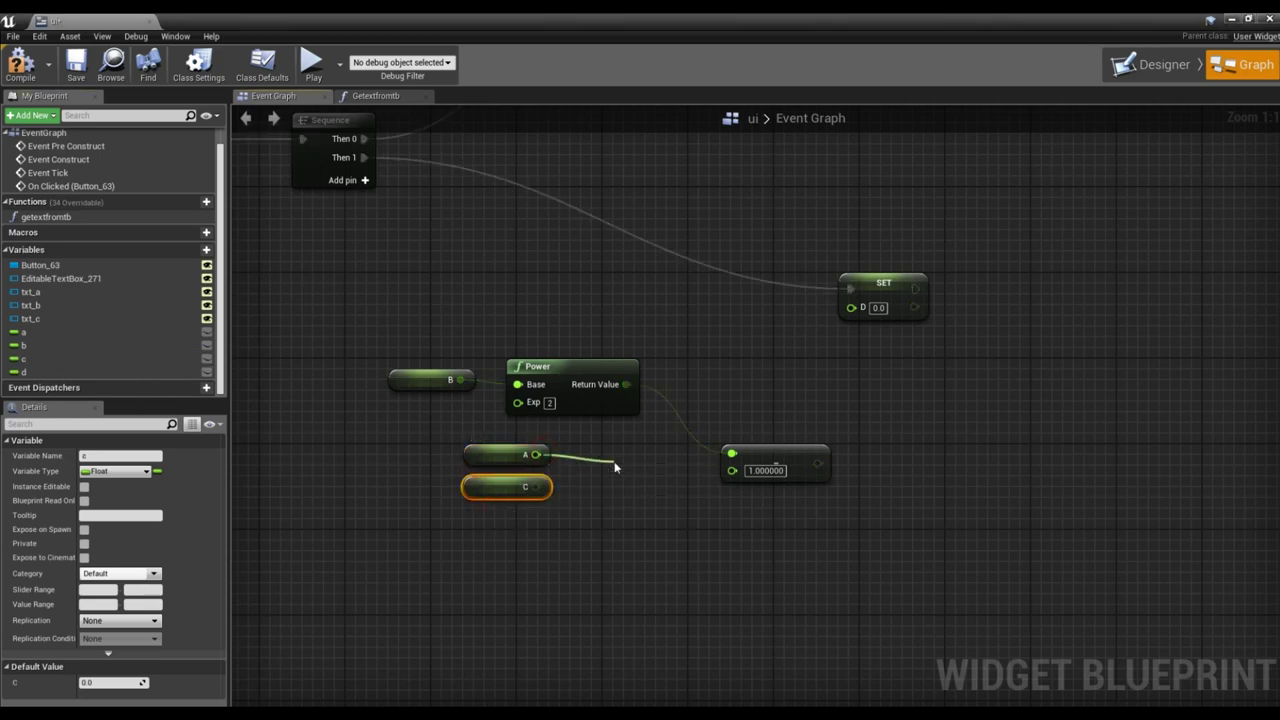
pyautogui.write('*')
pyautogui.press('Up')
pyautogui.press('Up')
pyautogui.press('Up')
pyautogui.press('Up')
pyautogui.press('Up')
pyautogui.press('Up')
pyautogui.press('Return')
pyautogui.moveTo(536, 487)
pyautogui.mouseDown()
pyautogui.moveTo(626, 491)
pyautogui.moveTo(732, 470)
pyautogui.mouseUp()
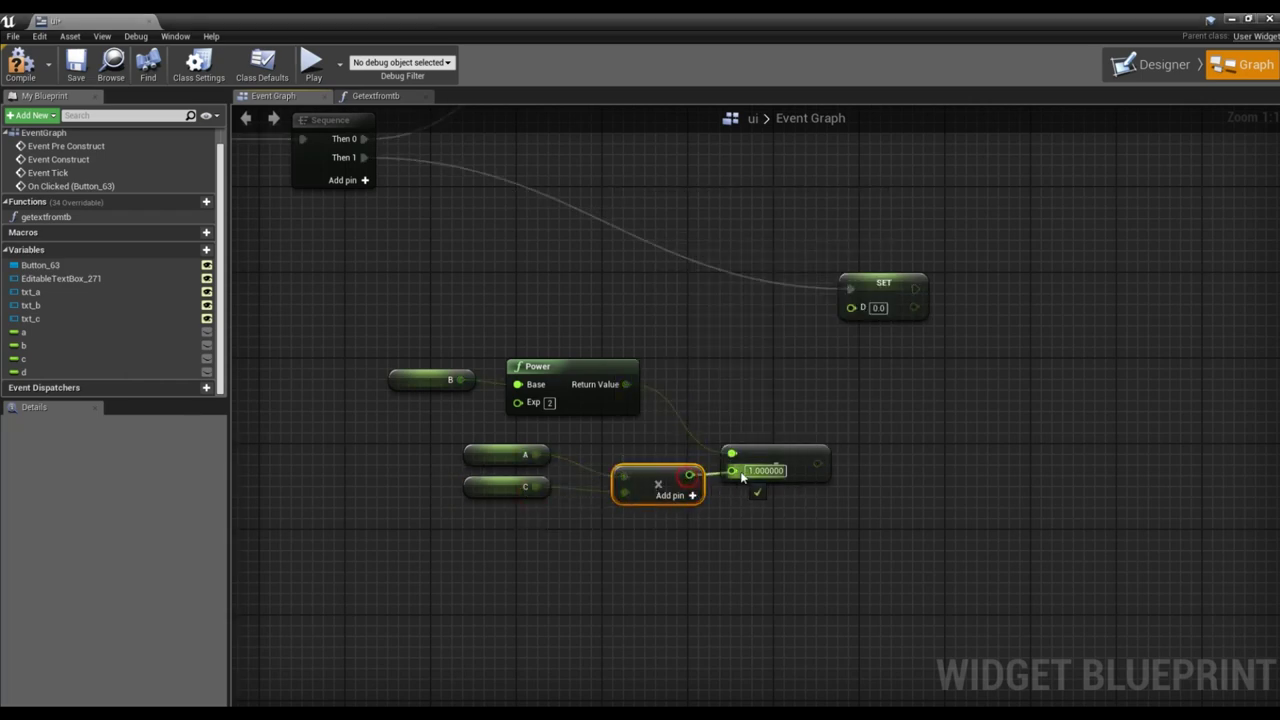
pyautogui.moveTo(829, 320); pyautogui.dragTo(754, 358, button='right')
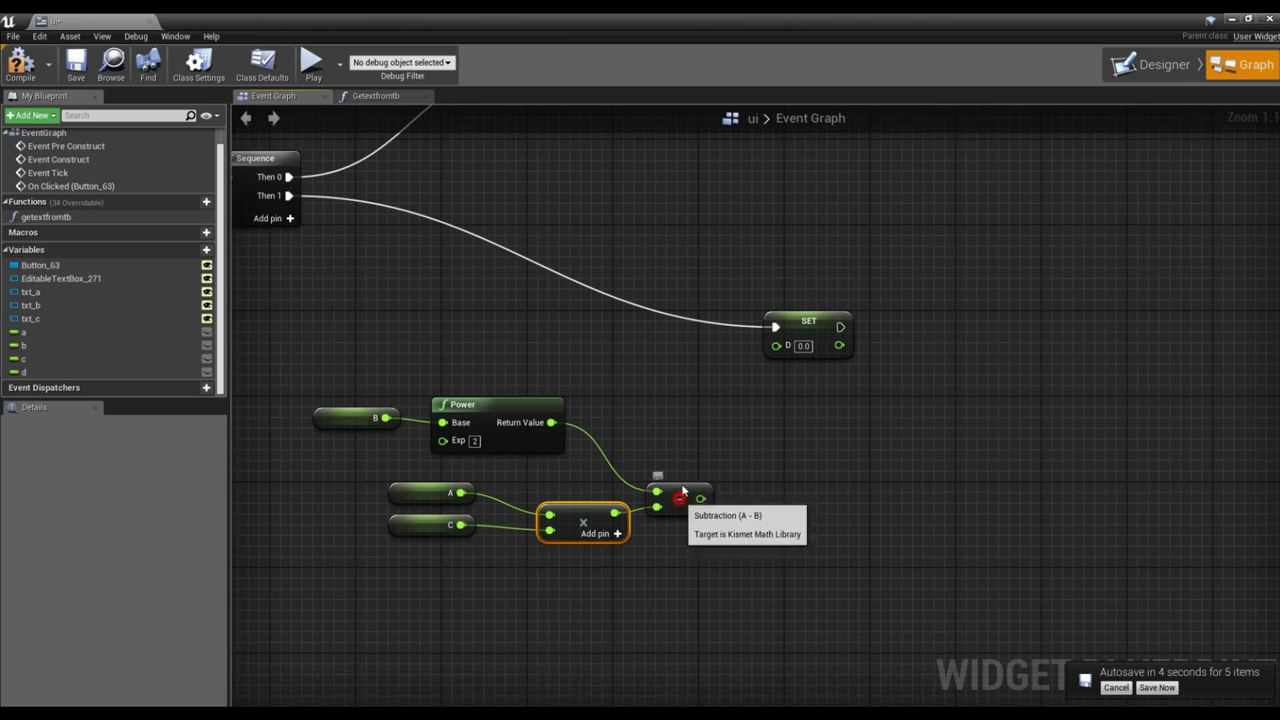
pyautogui.moveTo(682, 498); pyautogui.dragTo(682, 477)
pyautogui.moveTo(346, 482)
pyautogui.mouseDown()
pyautogui.moveTo(586, 518)
pyautogui.moveTo(508, 514)
pyautogui.moveTo(505, 502)
pyautogui.mouseUp()
pyautogui.click(645, 537)
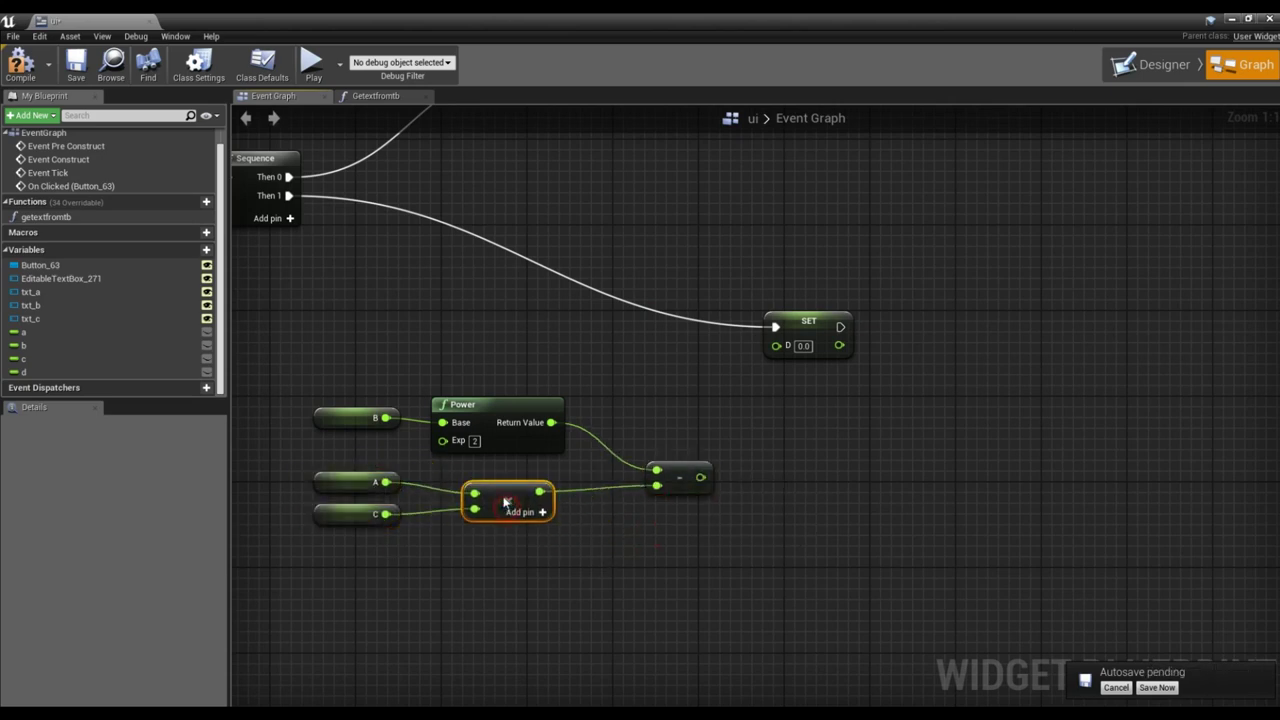
pyautogui.moveTo(700, 477); pyautogui.dragTo(776, 345)
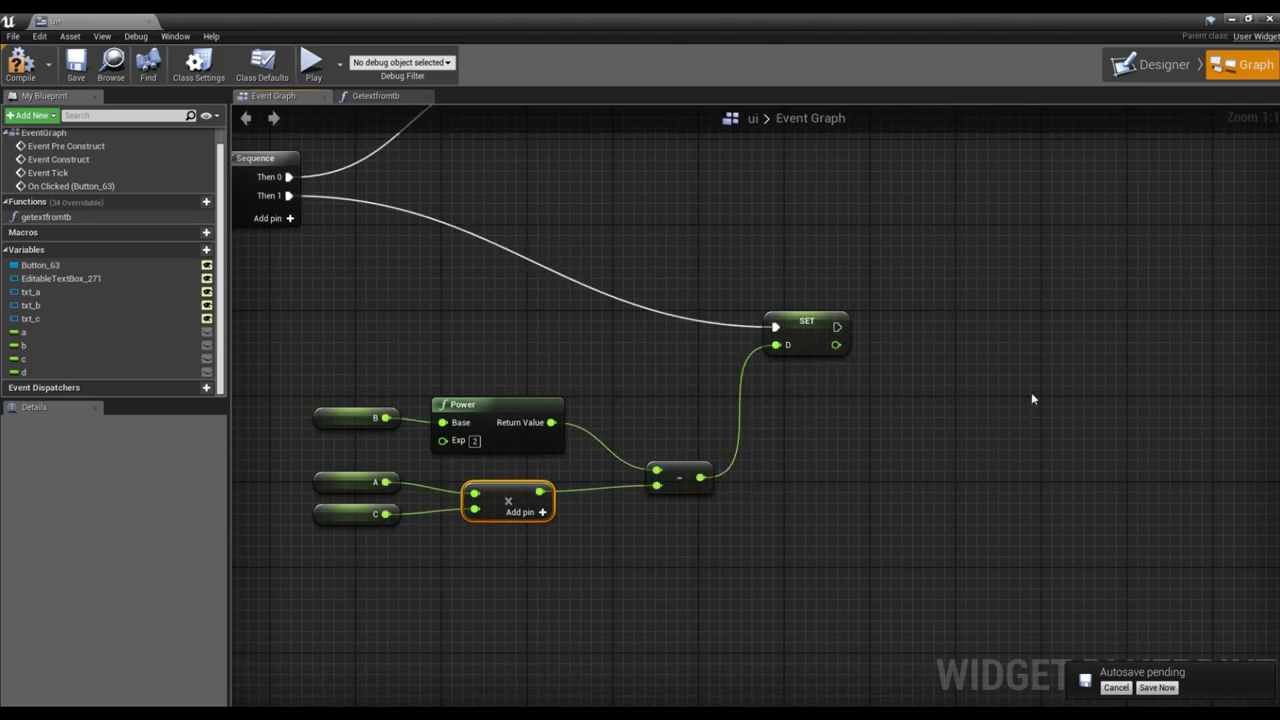
pyautogui.scroll(-2, 888, 339)
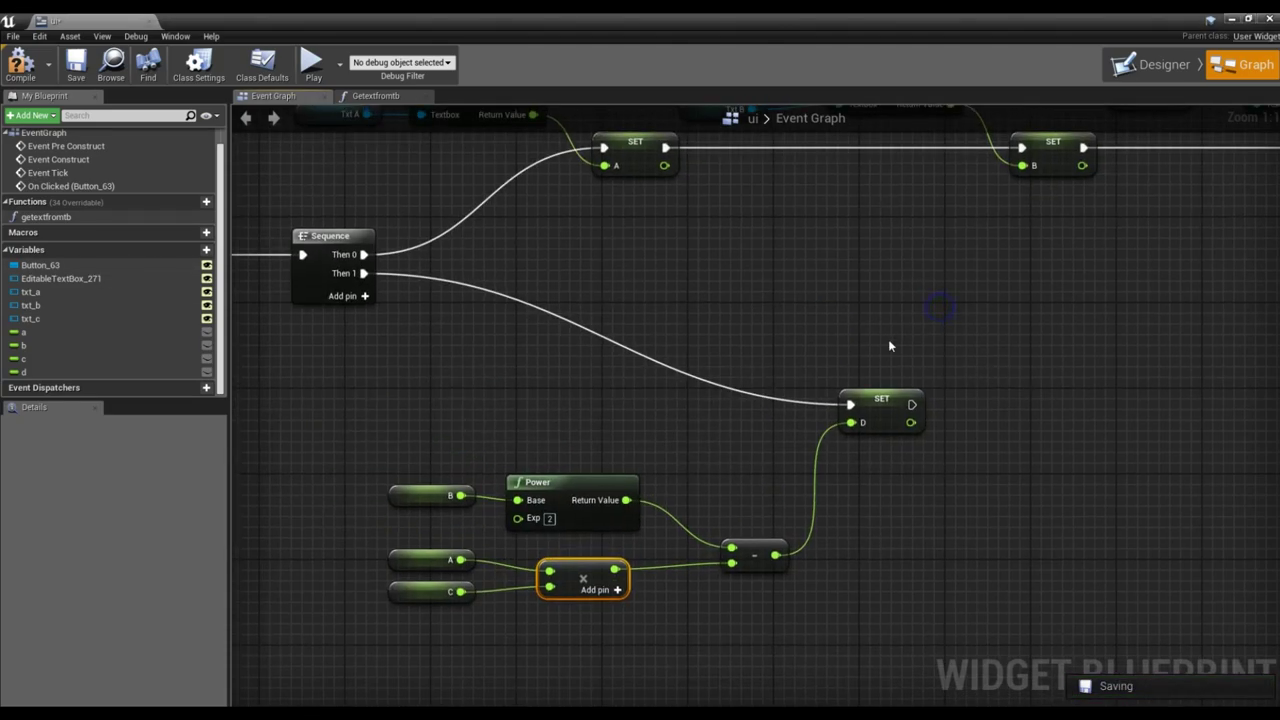
# Arrange the B², A, C, multiply and subtract nodes beside SET d.
pyautogui.scroll(-2, 970, 329)
pyautogui.moveTo(518, 348); pyautogui.dragTo(973, 490)
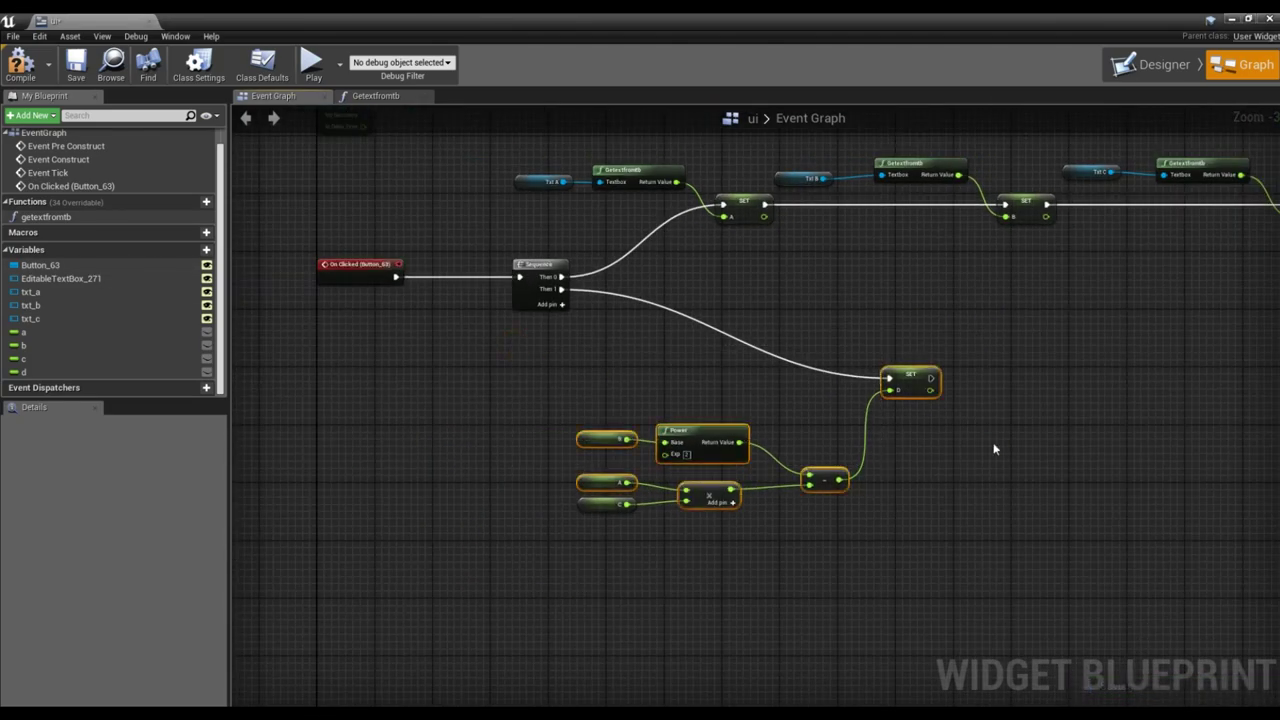
pyautogui.moveTo(973, 490); pyautogui.dragTo(836, 490, button='right')
pyautogui.moveTo(778, 381); pyautogui.dragTo(968, 316)
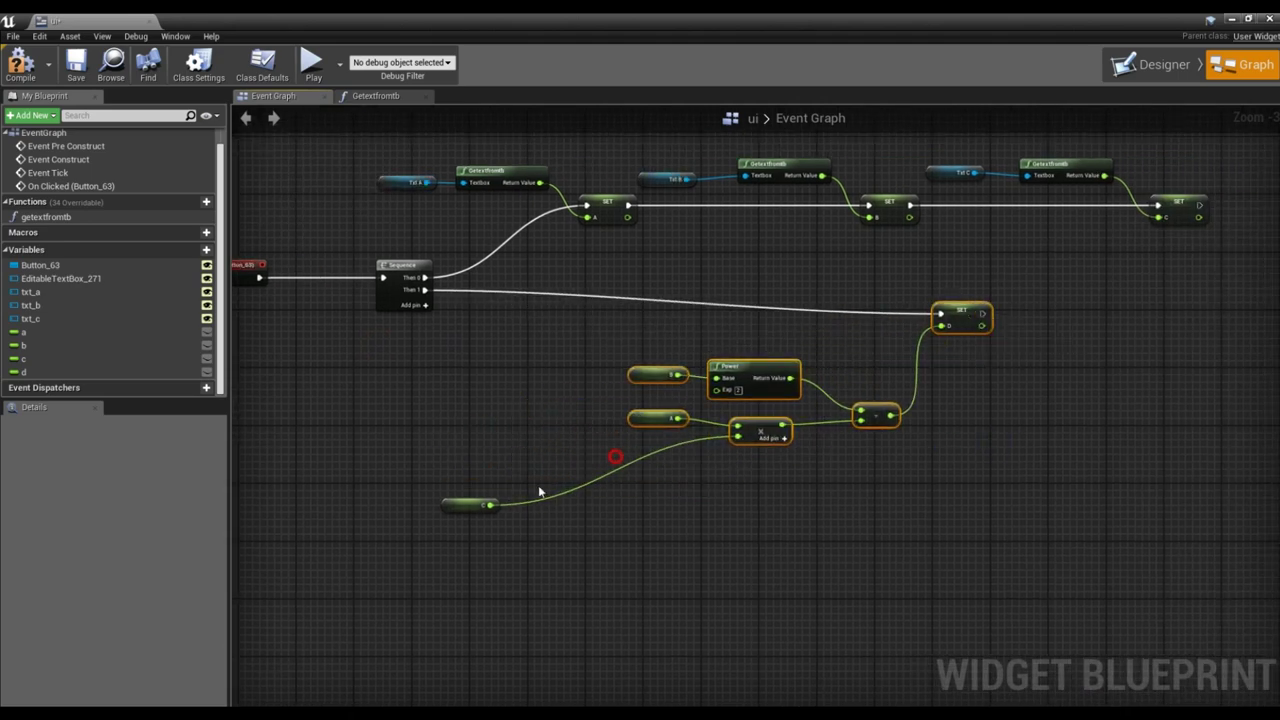
pyautogui.click(453, 507)
pyautogui.moveTo(453, 507); pyautogui.dragTo(640, 450)
pyautogui.moveTo(616, 265)
pyautogui.mouseDown()
pyautogui.moveTo(1003, 346)
pyautogui.moveTo(965, 296)
pyautogui.mouseUp()
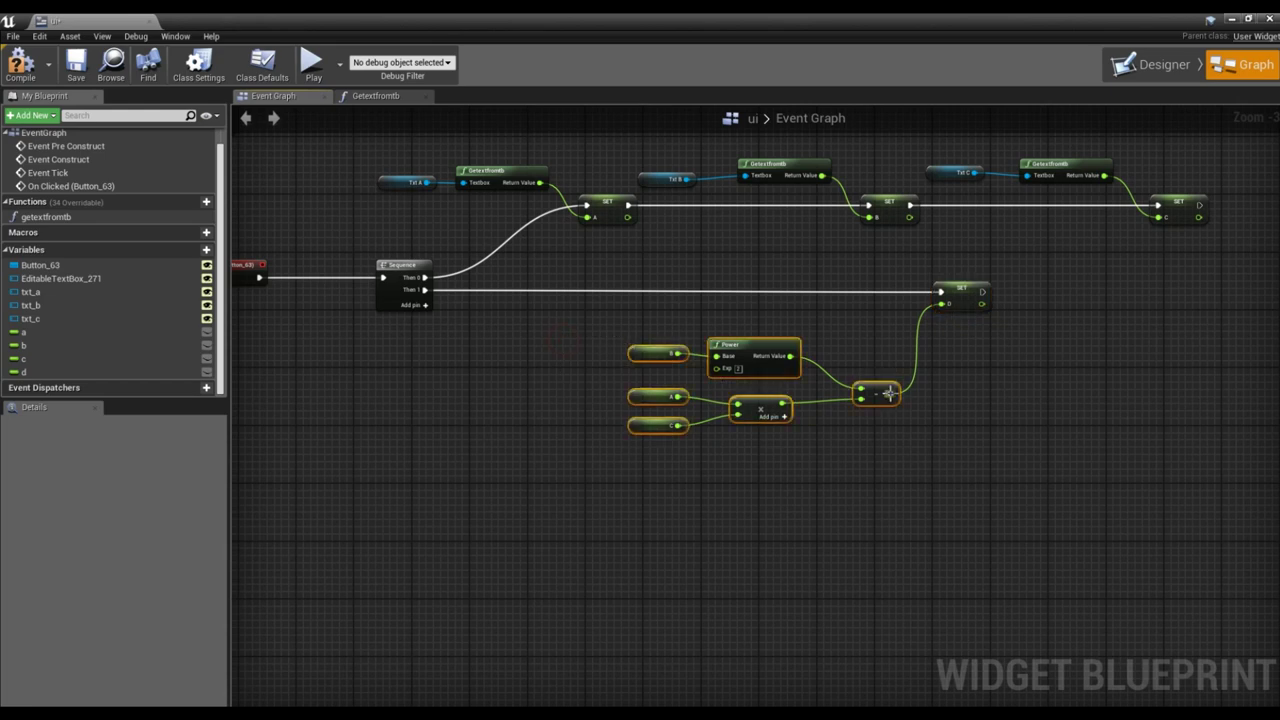
pyautogui.moveTo(876, 395); pyautogui.dragTo(861, 352)
pyautogui.click(840, 419)
# Add a Then 2 output pin to the Sequence node and pull a wire from it.
pyautogui.click(412, 310)
pyautogui.moveTo(538, 346); pyautogui.dragTo(496, 280, button='right')
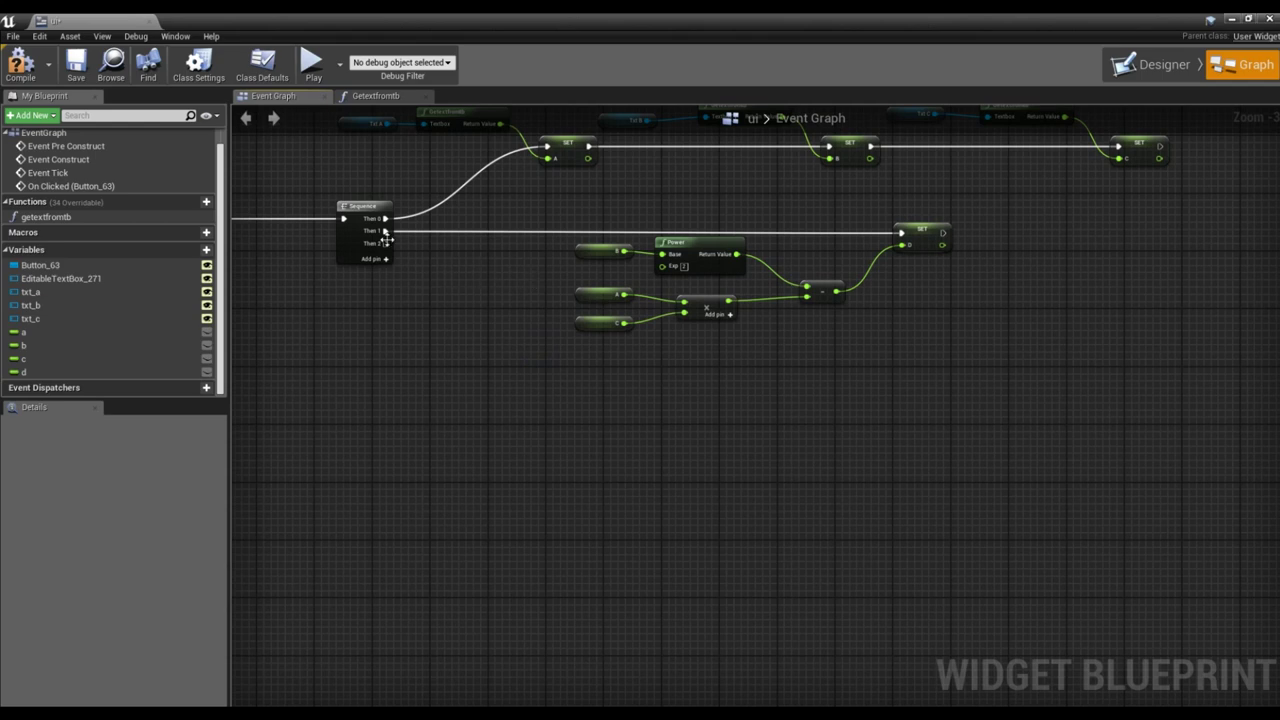
pyautogui.moveTo(385, 243); pyautogui.dragTo(552, 490)
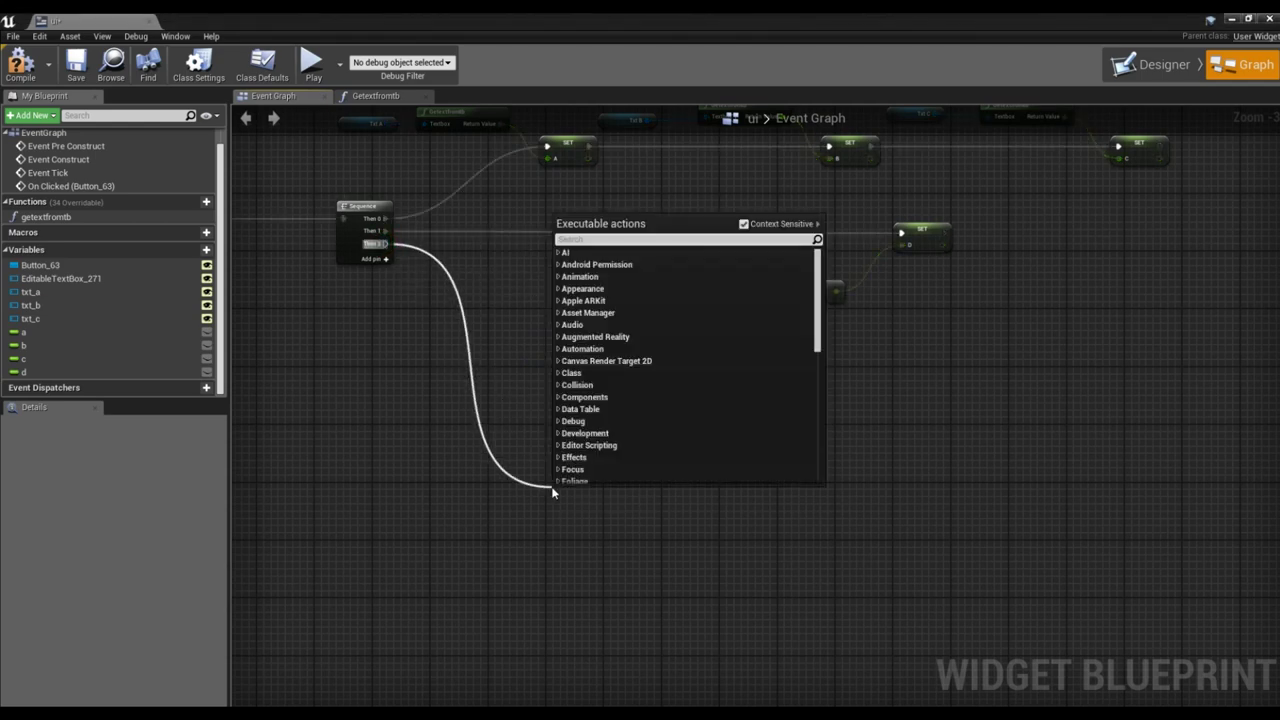
# Add a Branch node after Sequence Then 2.
pyautogui.write('branch')
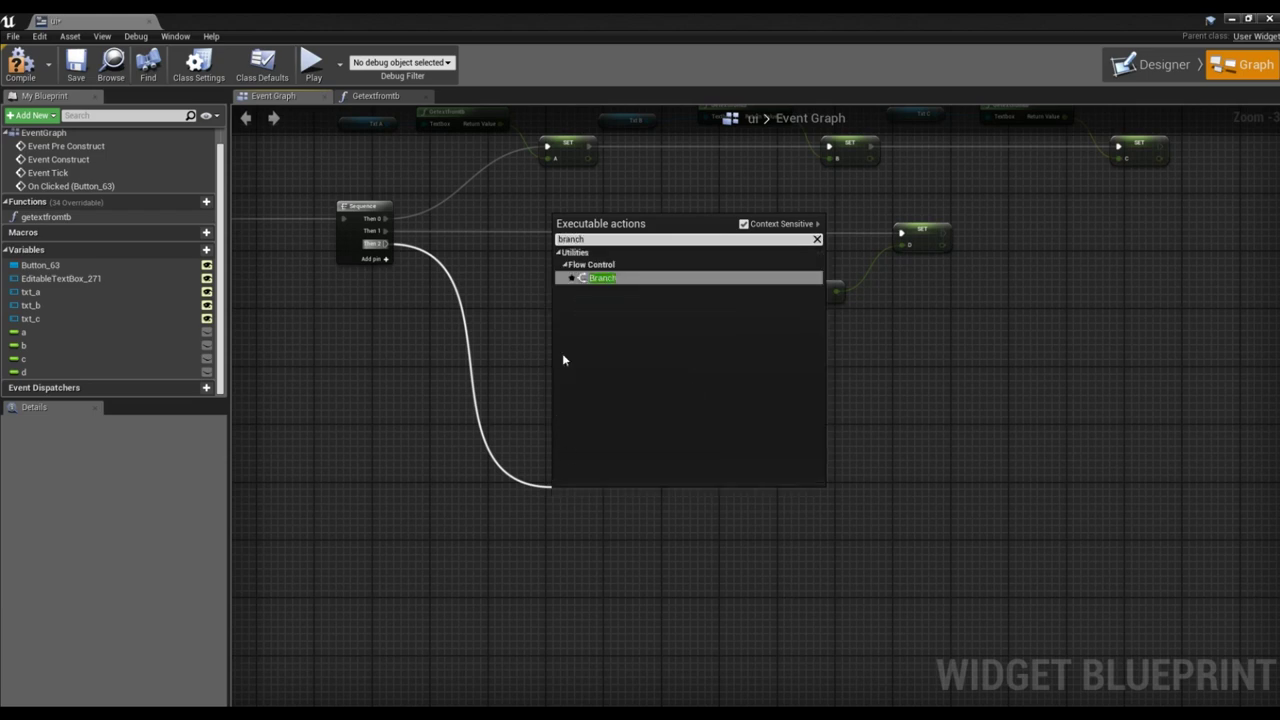
pyautogui.click(590, 278)
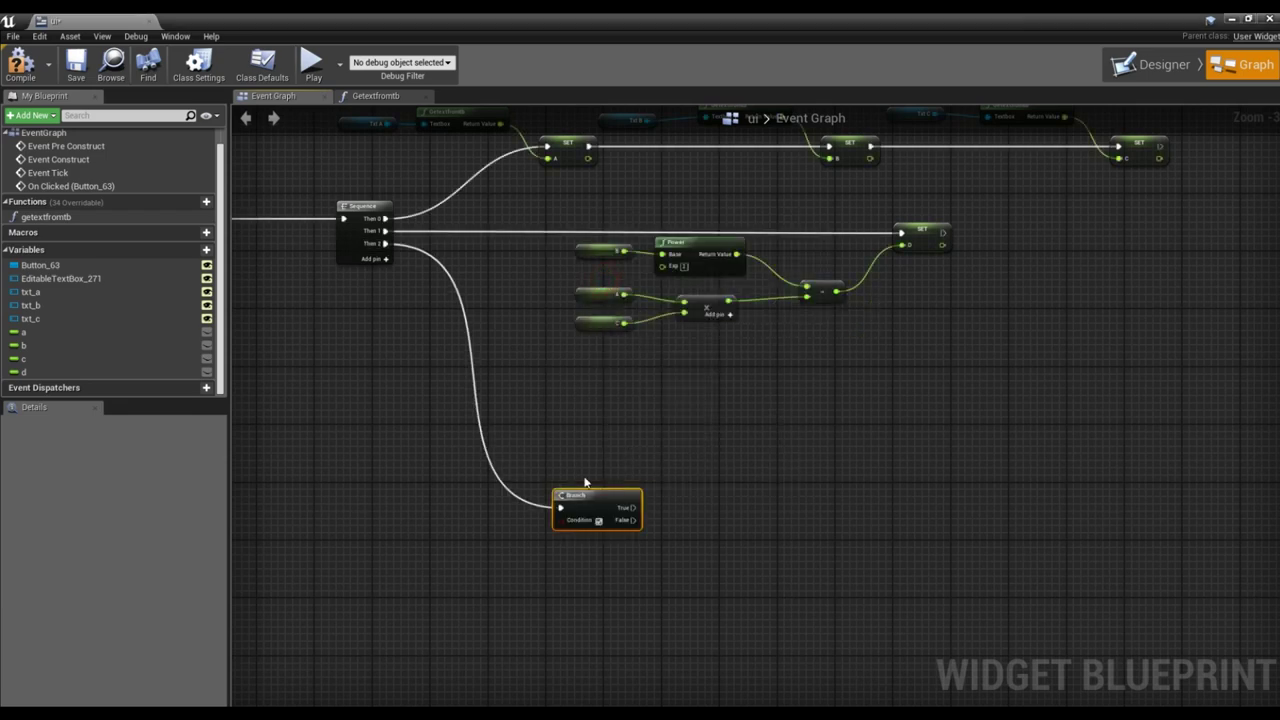
pyautogui.moveTo(603, 488); pyautogui.dragTo(619, 388)
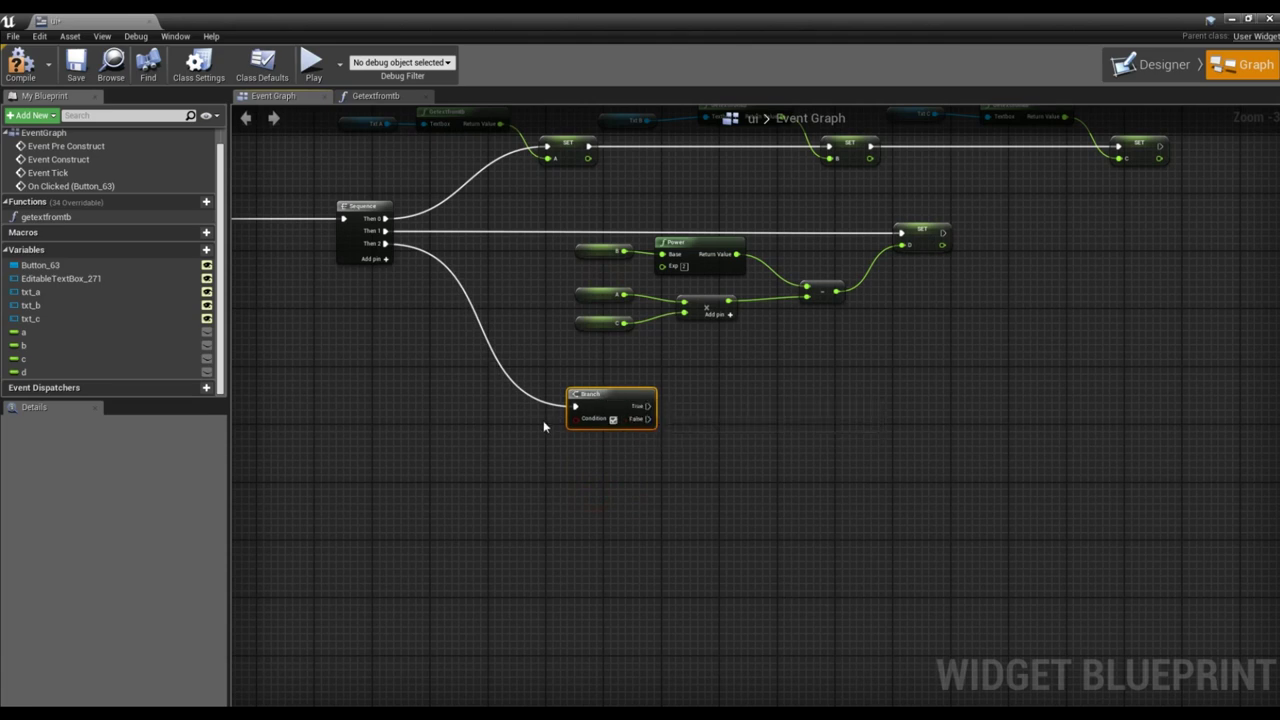
pyautogui.scroll(2, 543, 420)
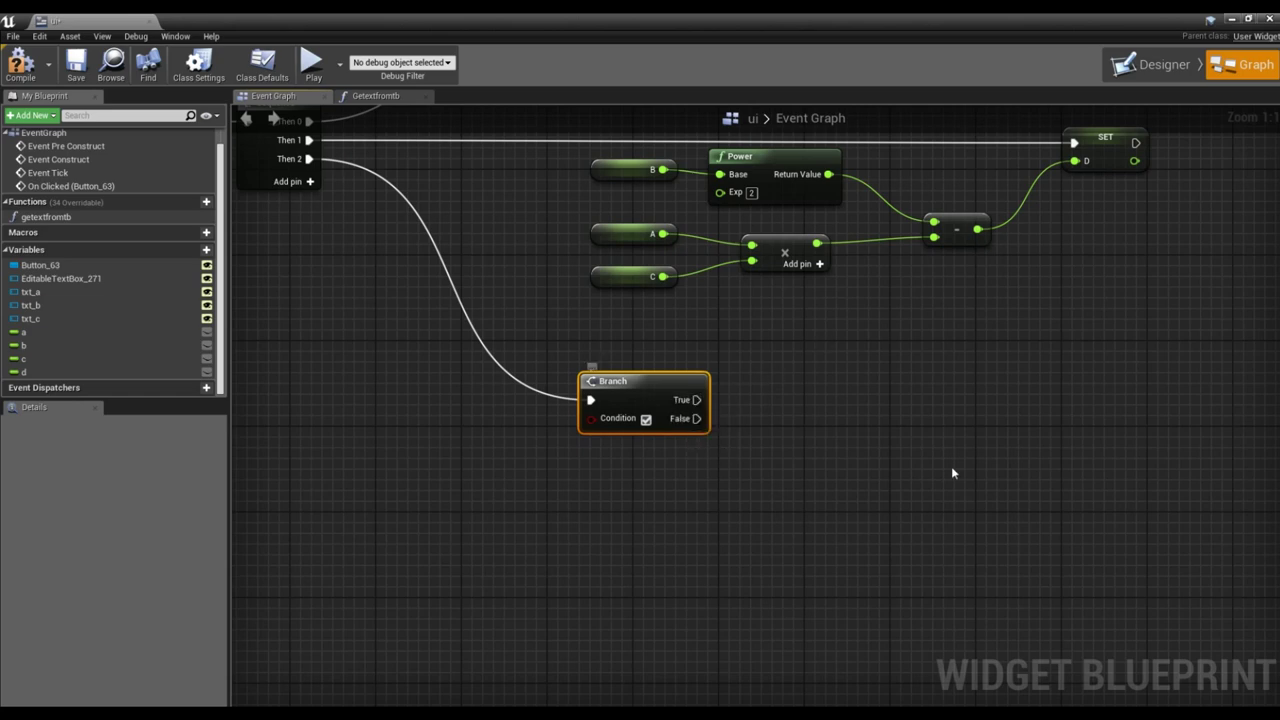
pyautogui.moveTo(570, 491); pyautogui.dragTo(824, 460, button='right')
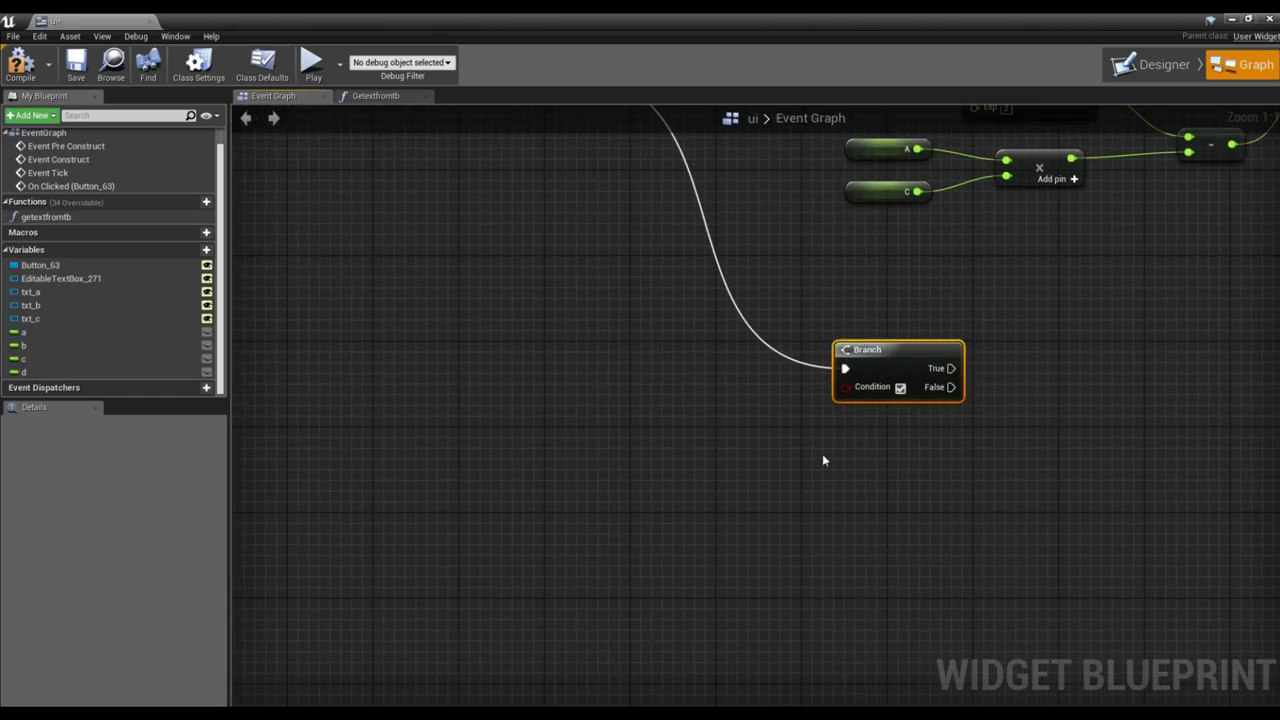
pyautogui.moveTo(794, 392); pyautogui.dragTo(791, 440, button='right')
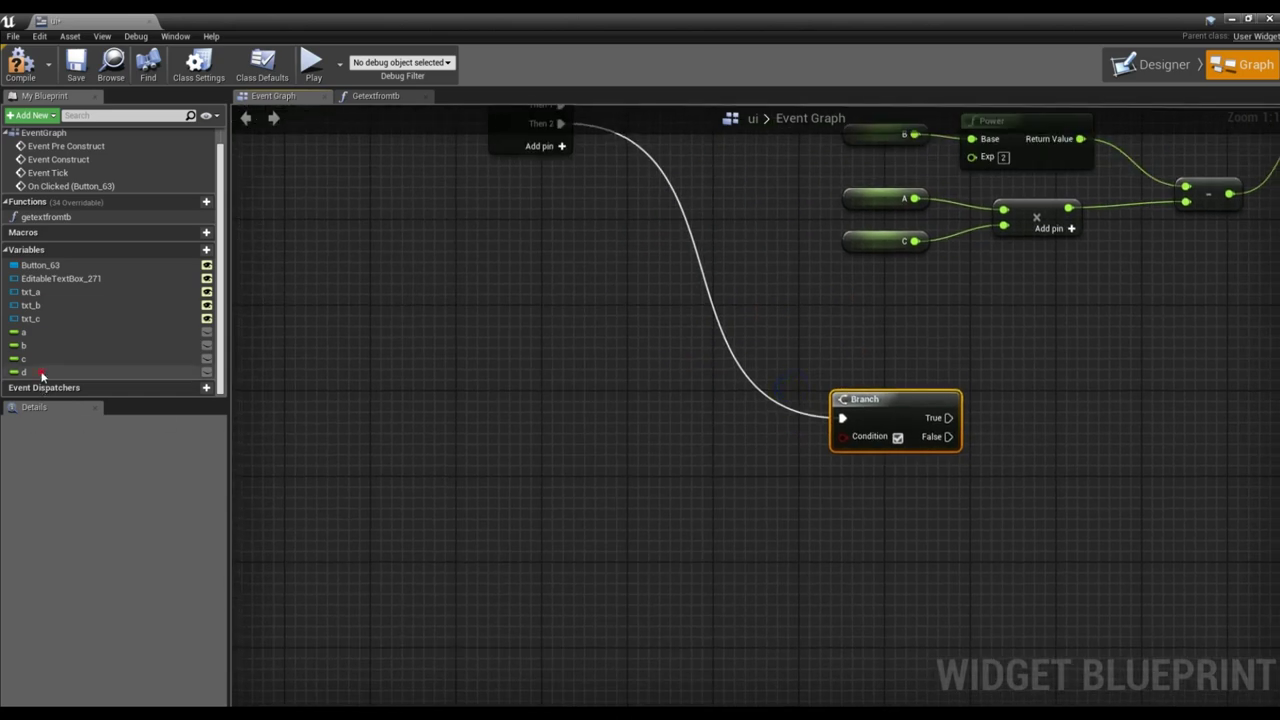
# Wire a d >= 0.0 comparison into the Branch condition.
pyautogui.moveTo(24, 372)
pyautogui.mouseDown()
pyautogui.moveTo(477, 461)
pyautogui.moveTo(617, 453)
pyautogui.mouseUp()
pyautogui.click(470, 461)
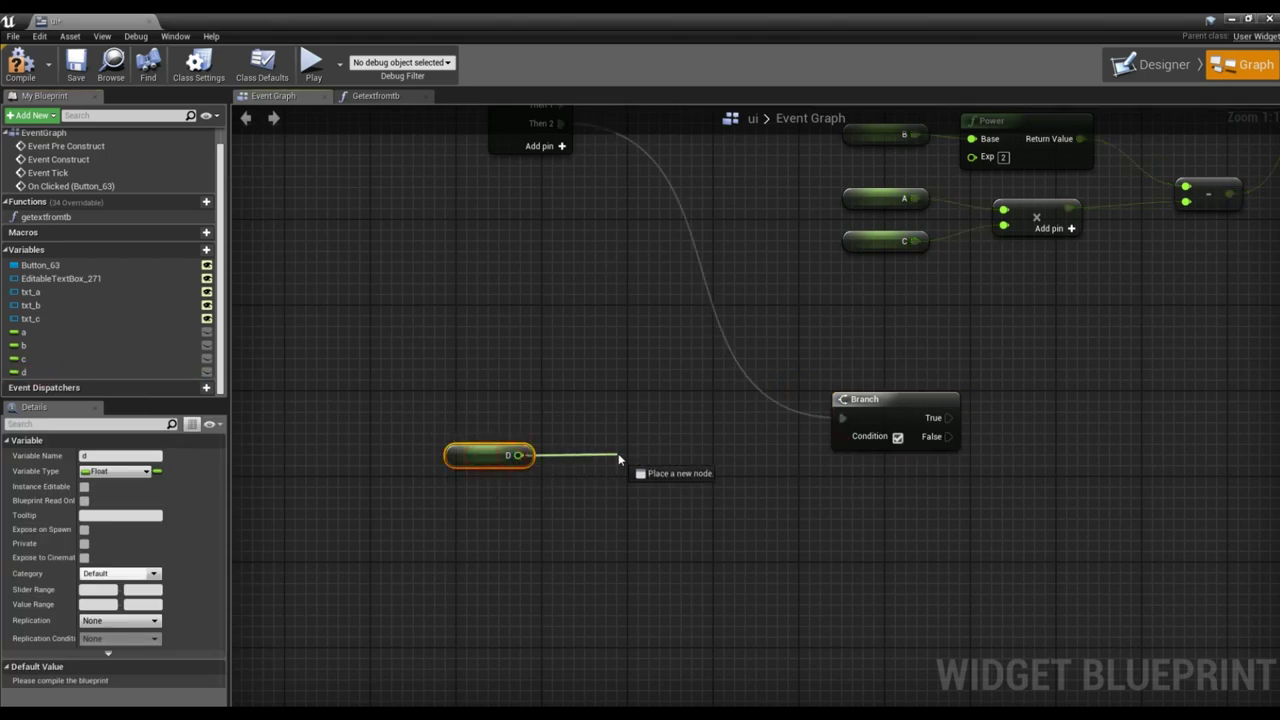
pyautogui.write('+=')
pyautogui.press('Return')
pyautogui.moveTo(680, 468); pyautogui.dragTo(843, 436)
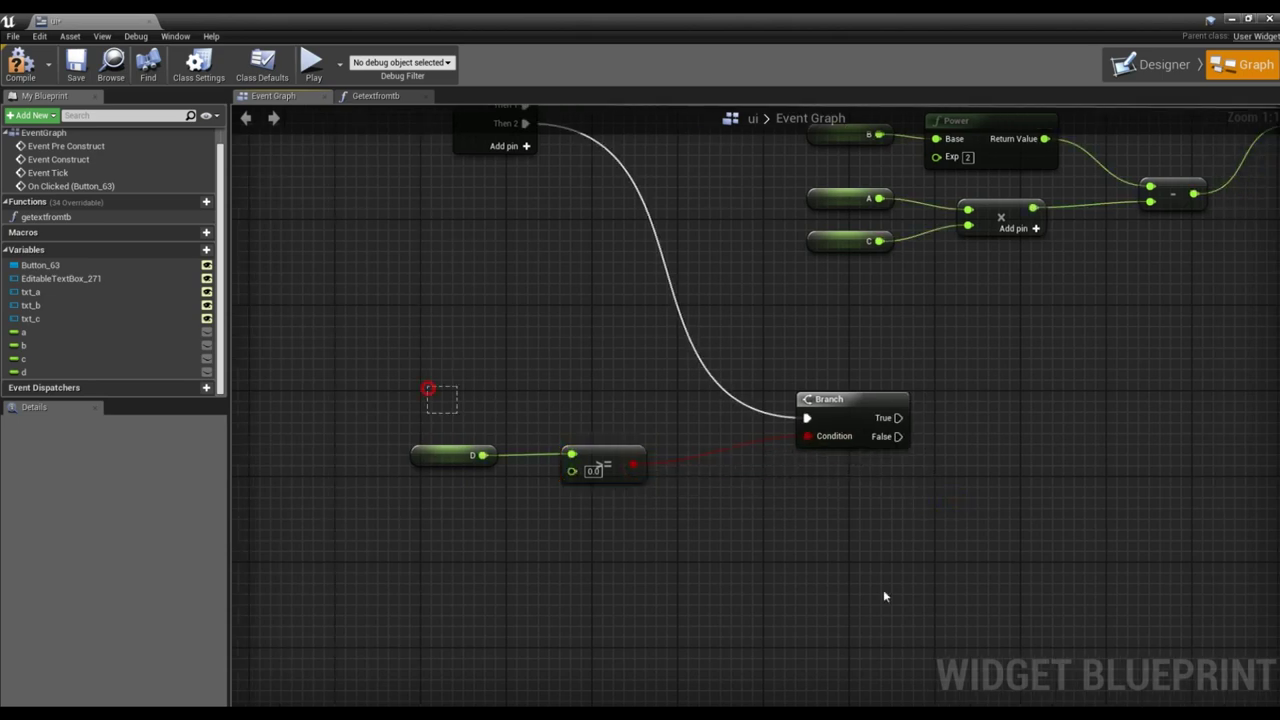
pyautogui.moveTo(1100, 348)
pyautogui.mouseDown(button='right')
pyautogui.moveTo(1063, 404)
pyautogui.moveTo(760, 489)
pyautogui.mouseUp(button='right')
# Create two float variables named x1 and x2.
pyautogui.click(205, 249)
pyautogui.write('x')
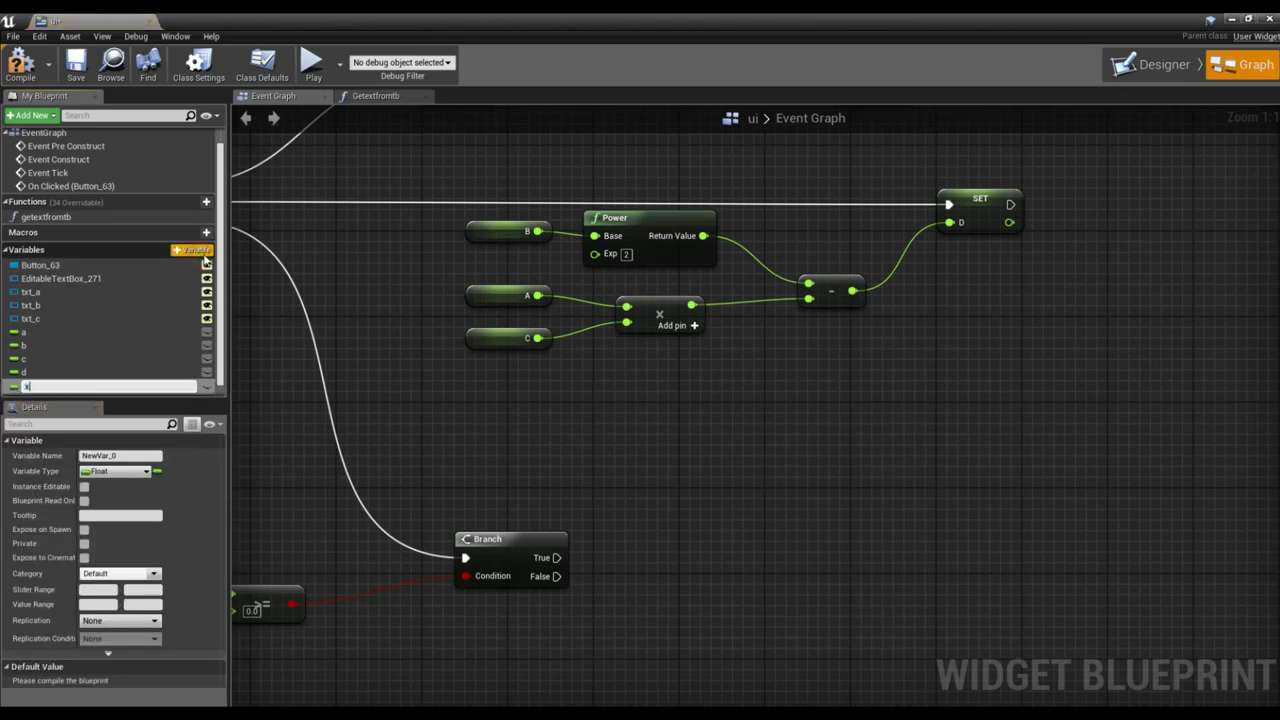
pyautogui.press('Return')
pyautogui.click(205, 256)
pyautogui.write('x2')
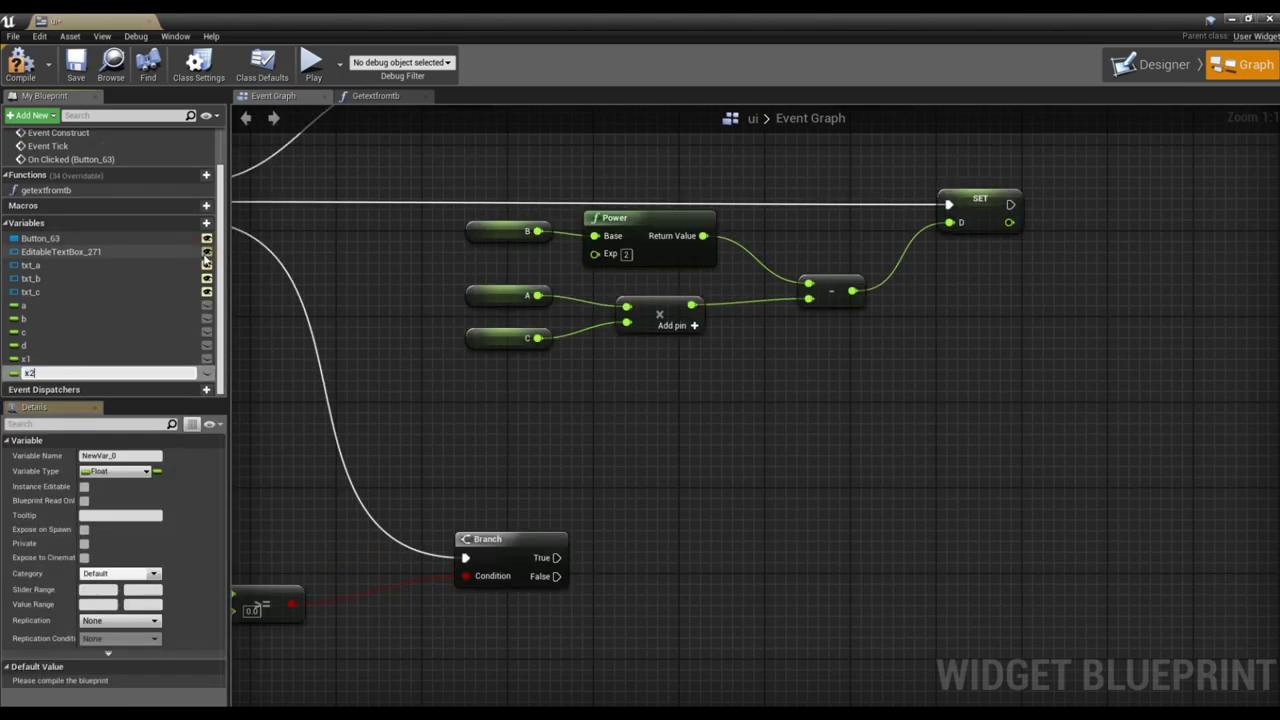
pyautogui.press('Return')
# Drive a new SET x1 node from the Branch's True output, then drag in variable b.
pyautogui.click(25, 358)
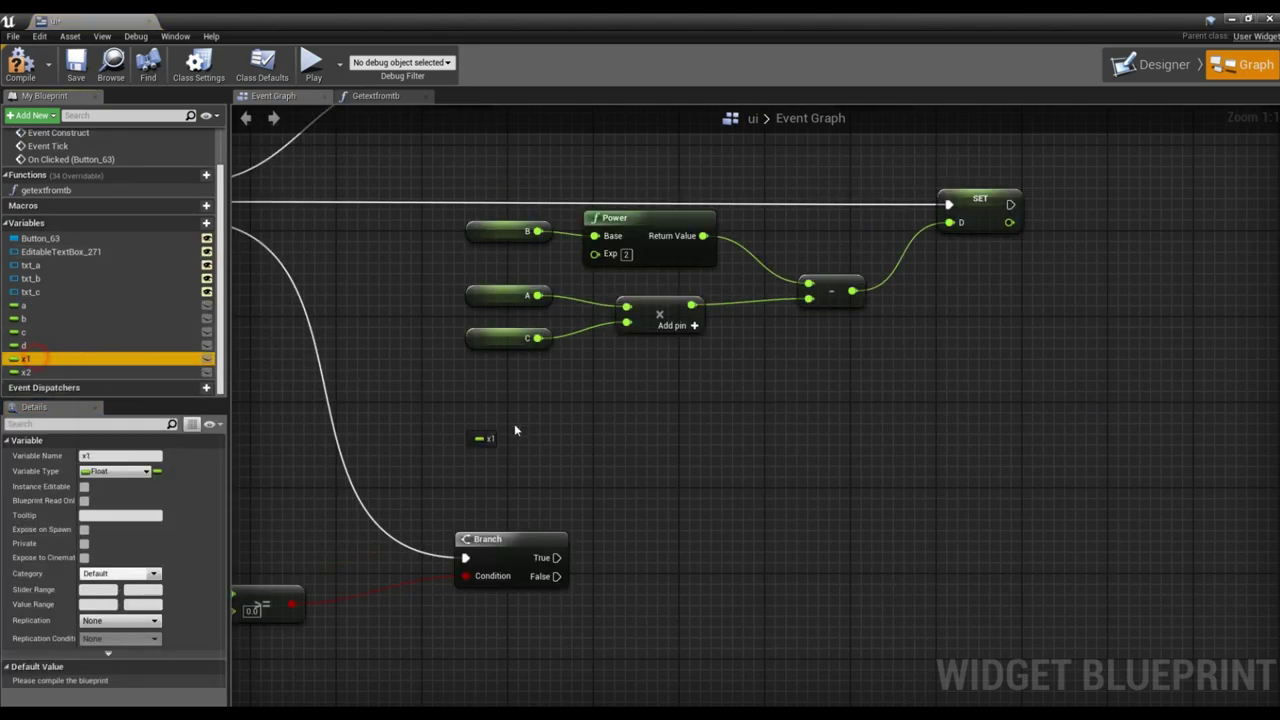
pyautogui.keyDown('alt'); pyautogui.moveTo(579, 456); pyautogui.dragTo(500, 432); pyautogui.keyUp('alt')
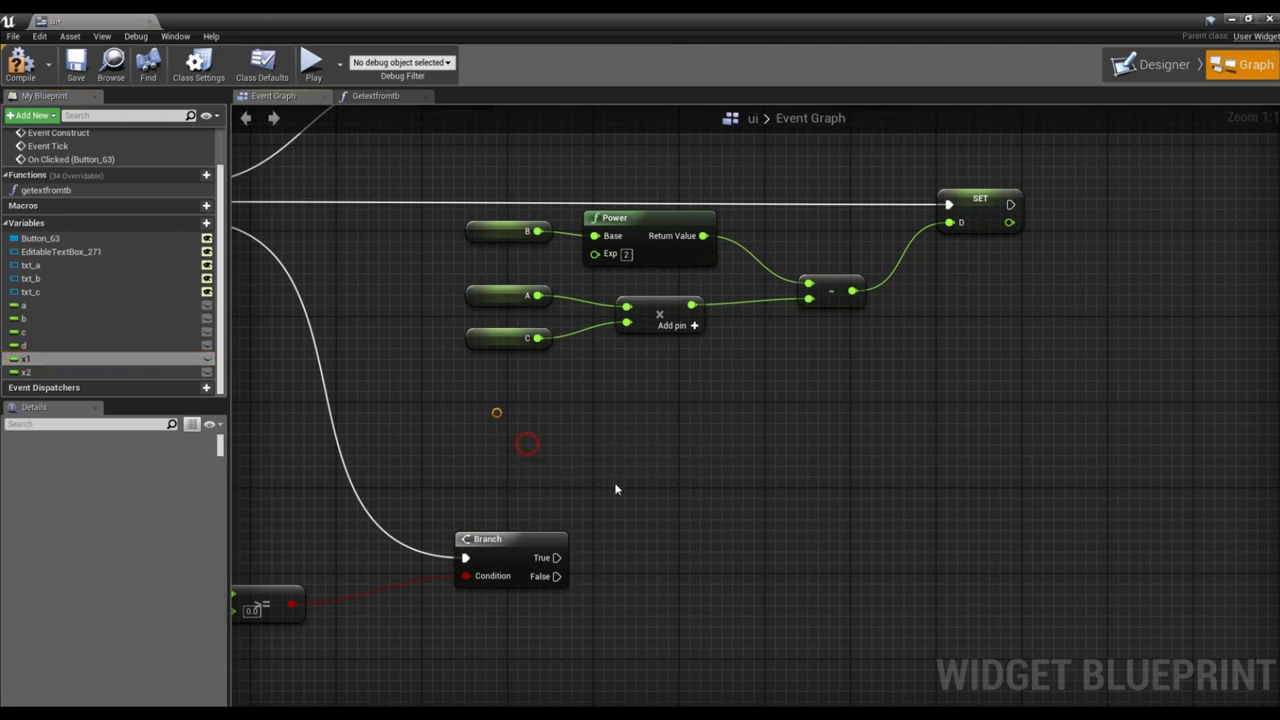
pyautogui.moveTo(442, 366); pyautogui.dragTo(746, 453)
pyautogui.moveTo(446, 486); pyautogui.dragTo(697, 443)
pyautogui.moveTo(657, 357); pyautogui.dragTo(684, 391, button='right')
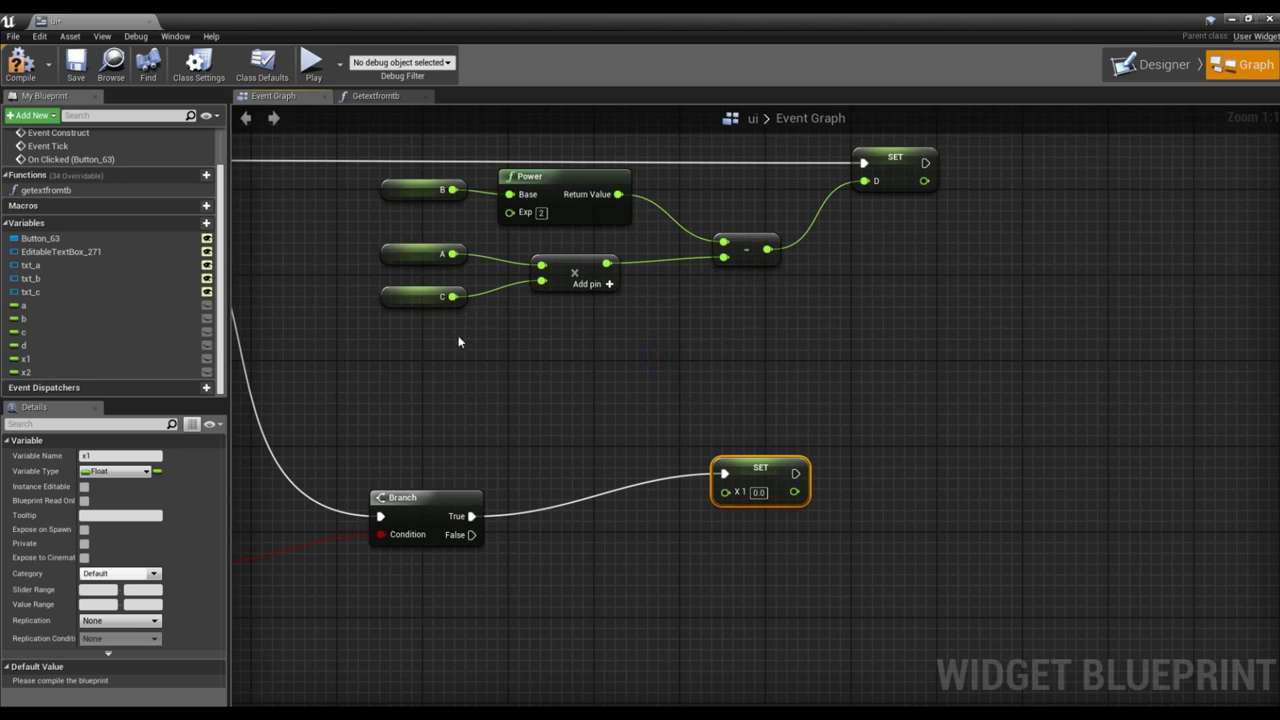
pyautogui.moveTo(30, 318); pyautogui.dragTo(501, 363)
# Negate b with a float multiply node and feed it into a new addition node.
pyautogui.click(383, 363)
pyautogui.write('*')
pyautogui.press('Up')
pyautogui.press('Up')
pyautogui.press('Up')
pyautogui.press('Up')
pyautogui.press('Up')
pyautogui.press('Up')
pyautogui.press('Return')
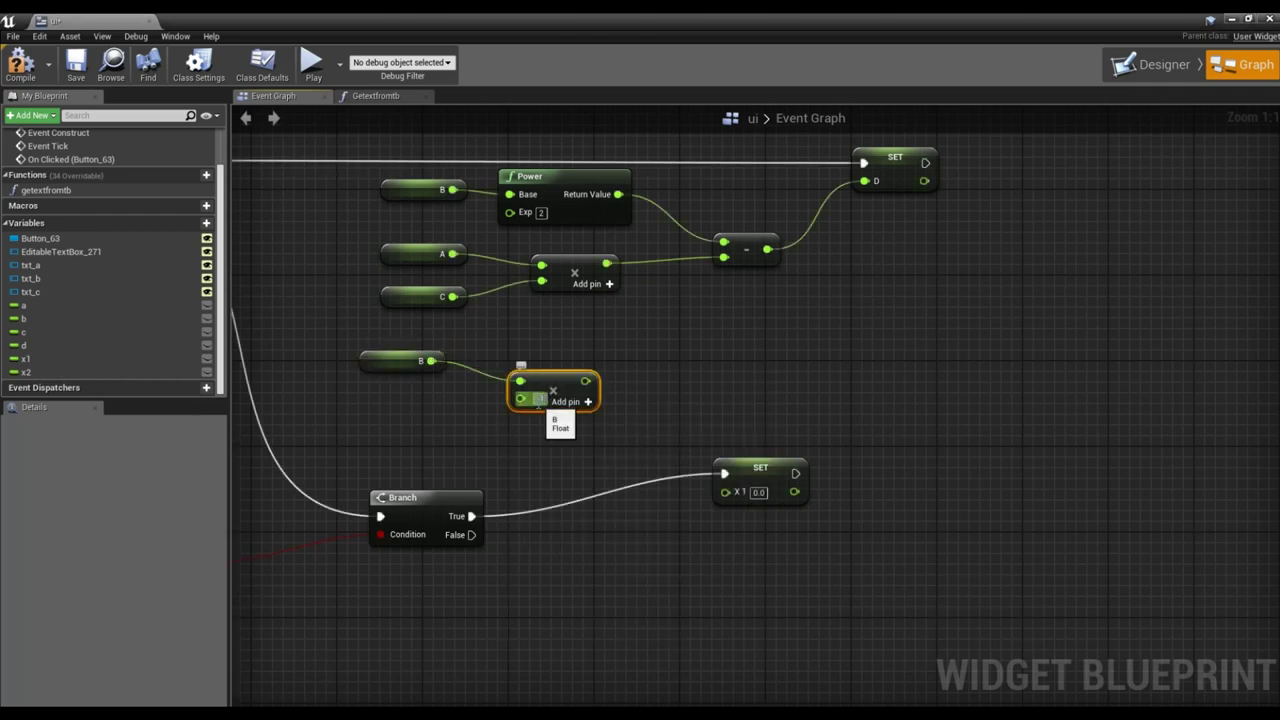
pyautogui.moveTo(378, 362); pyautogui.dragTo(418, 384)
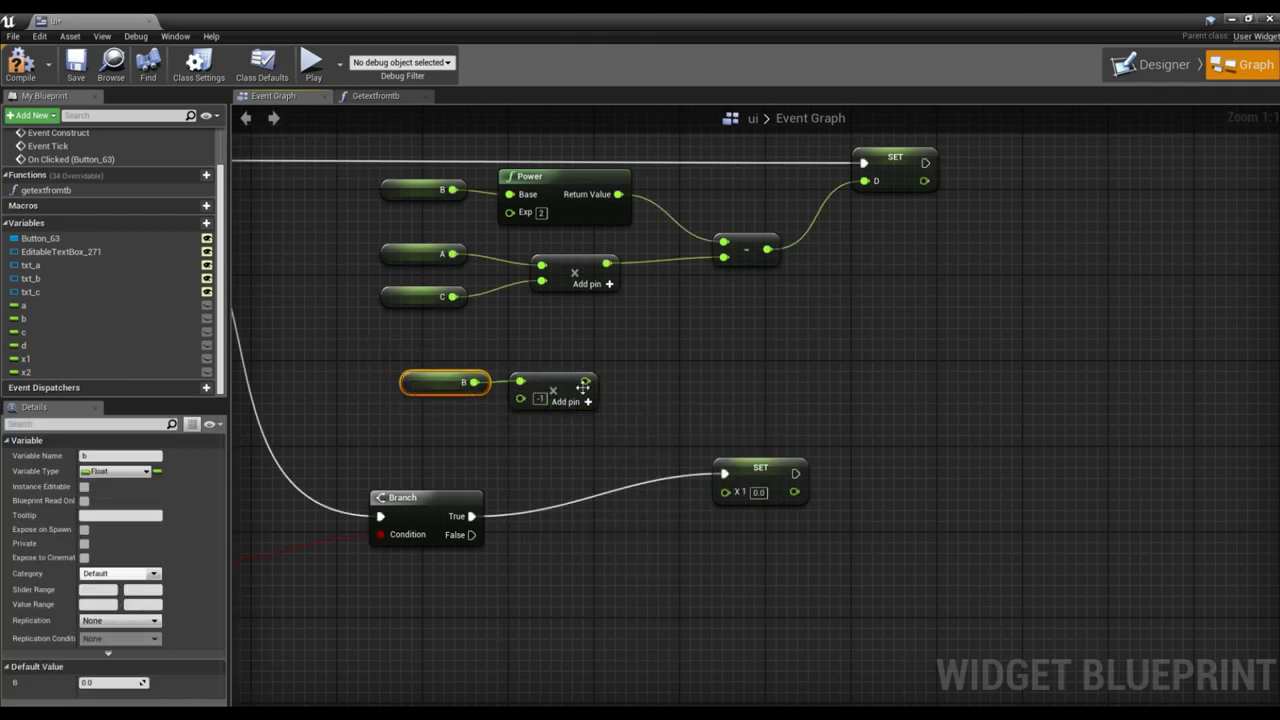
pyautogui.moveTo(583, 382); pyautogui.dragTo(664, 400)
pyautogui.write('x1')
pyautogui.moveTo(584, 381); pyautogui.dragTo(663, 385)
pyautogui.moveTo(753, 469); pyautogui.dragTo(650, 440, button='right')
pyautogui.moveTo(656, 450); pyautogui.dragTo(708, 512)
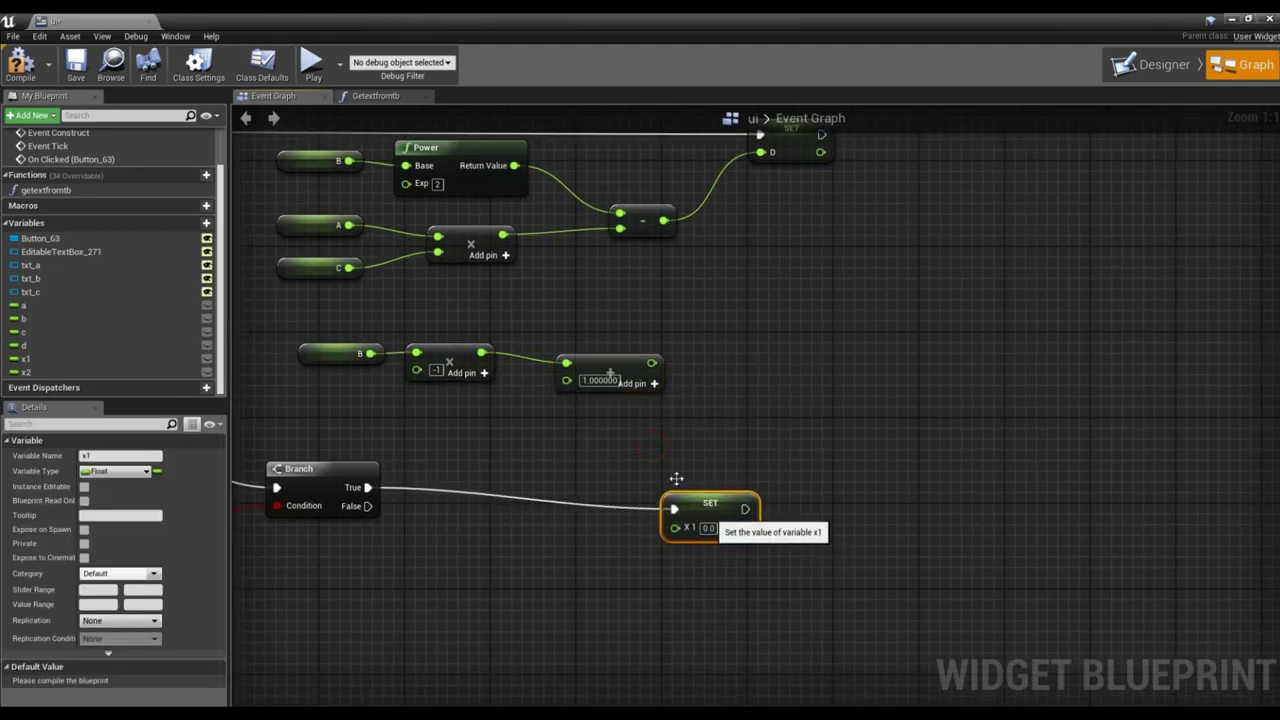
pyautogui.moveTo(606, 366); pyautogui.dragTo(702, 408)
pyautogui.moveTo(557, 458); pyautogui.dragTo(703, 421, button='right')
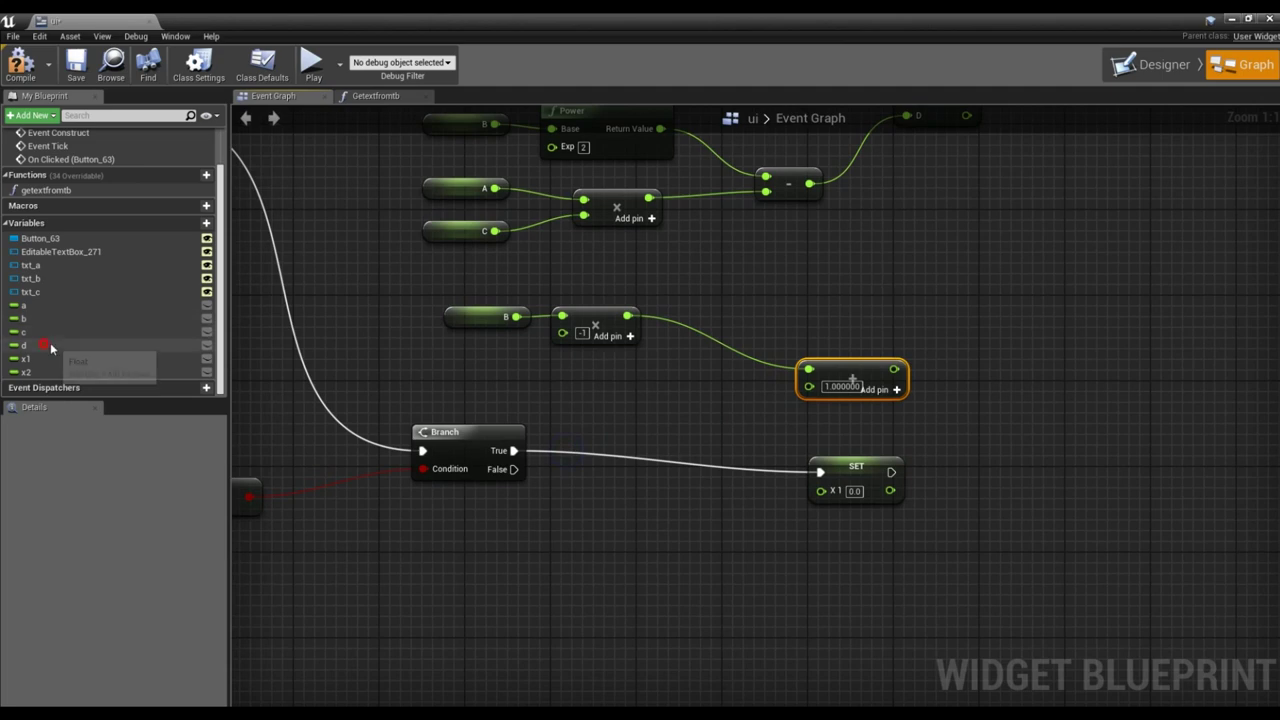
# Add the square root of d as the addition's second input.
pyautogui.keyDown('ctrl'); pyautogui.moveTo(44, 347); pyautogui.dragTo(435, 380); pyautogui.keyUp('ctrl')
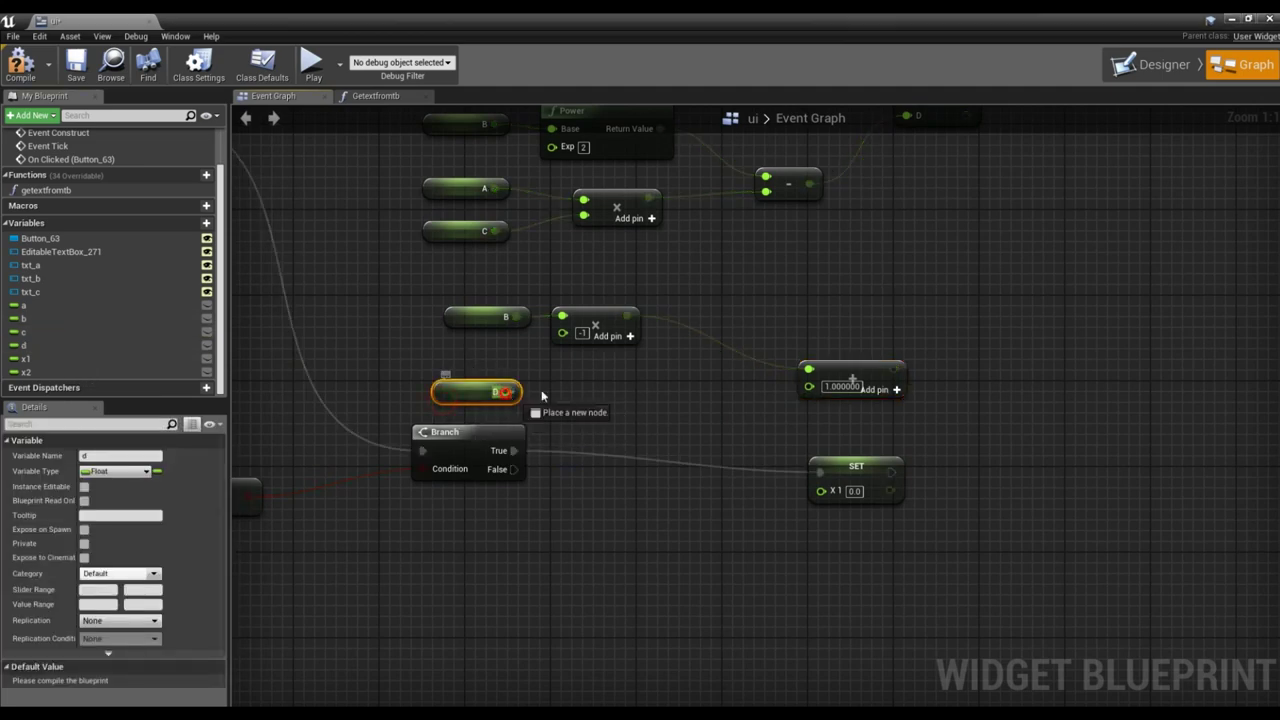
pyautogui.moveTo(516, 395); pyautogui.dragTo(590, 386)
pyautogui.write('sqrt')
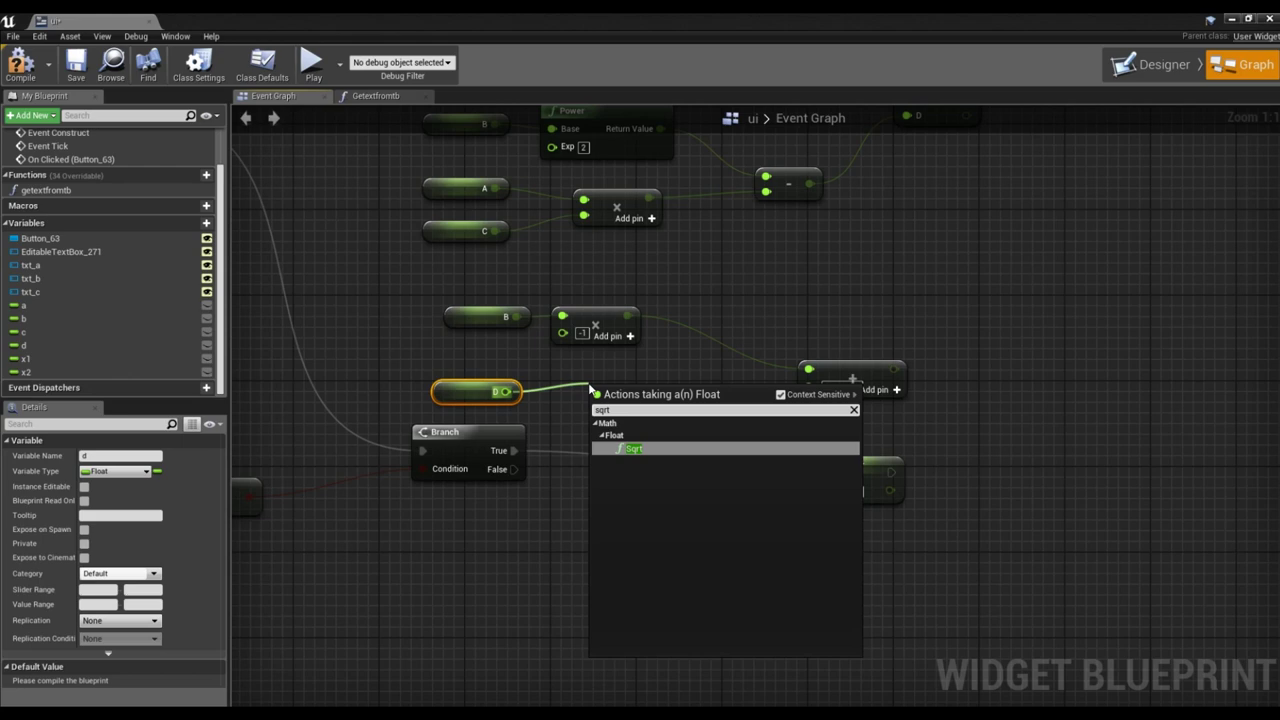
pyautogui.press('Return')
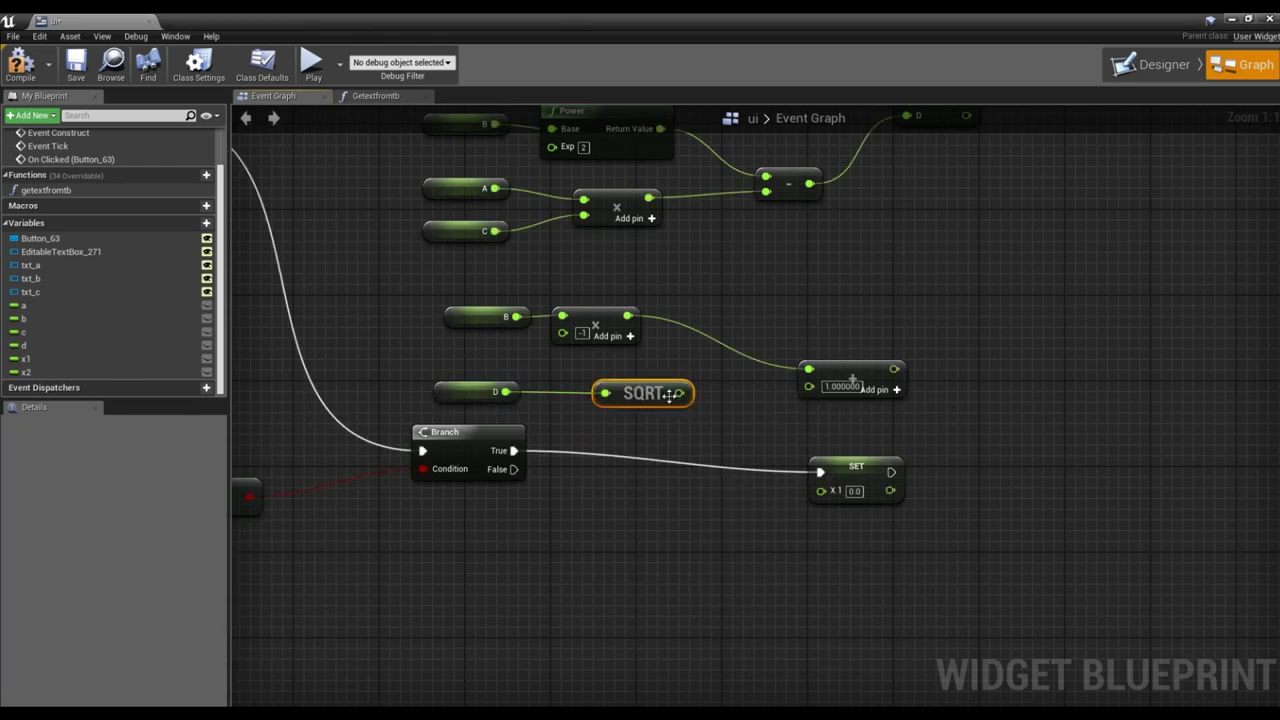
pyautogui.moveTo(633, 396); pyautogui.dragTo(808, 386)
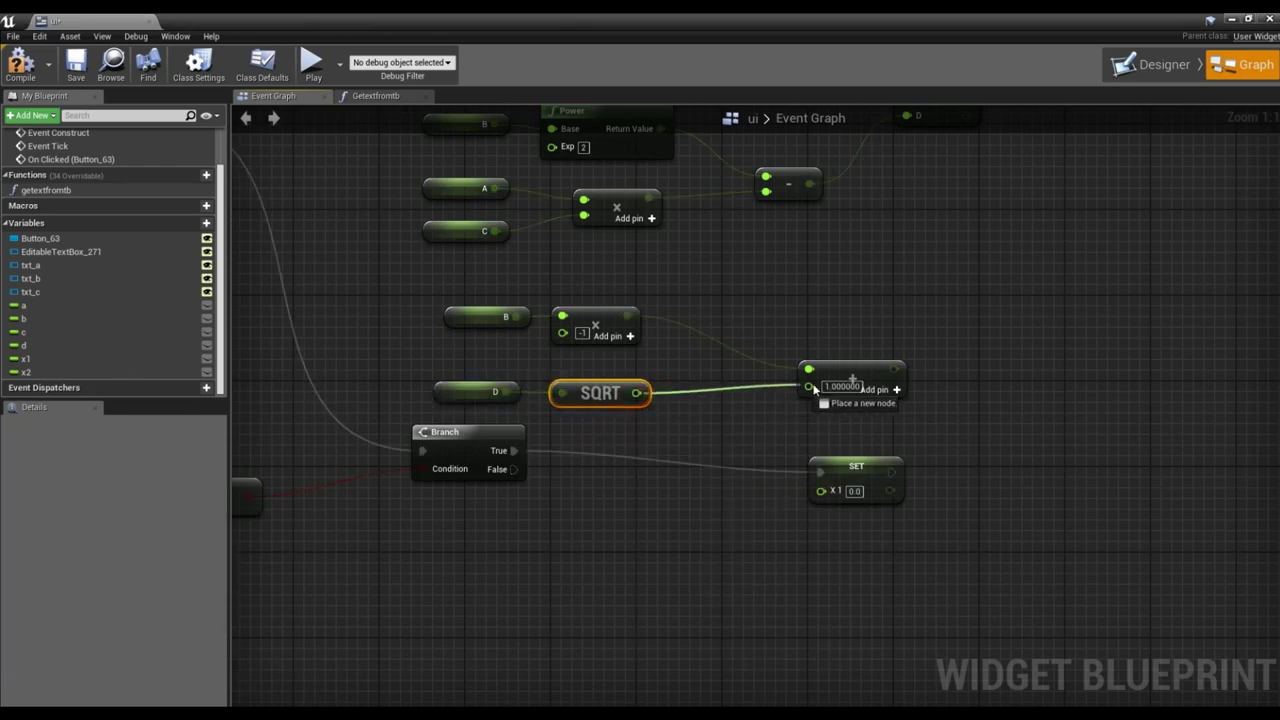
pyautogui.moveTo(903, 439); pyautogui.dragTo(770, 434, button='right')
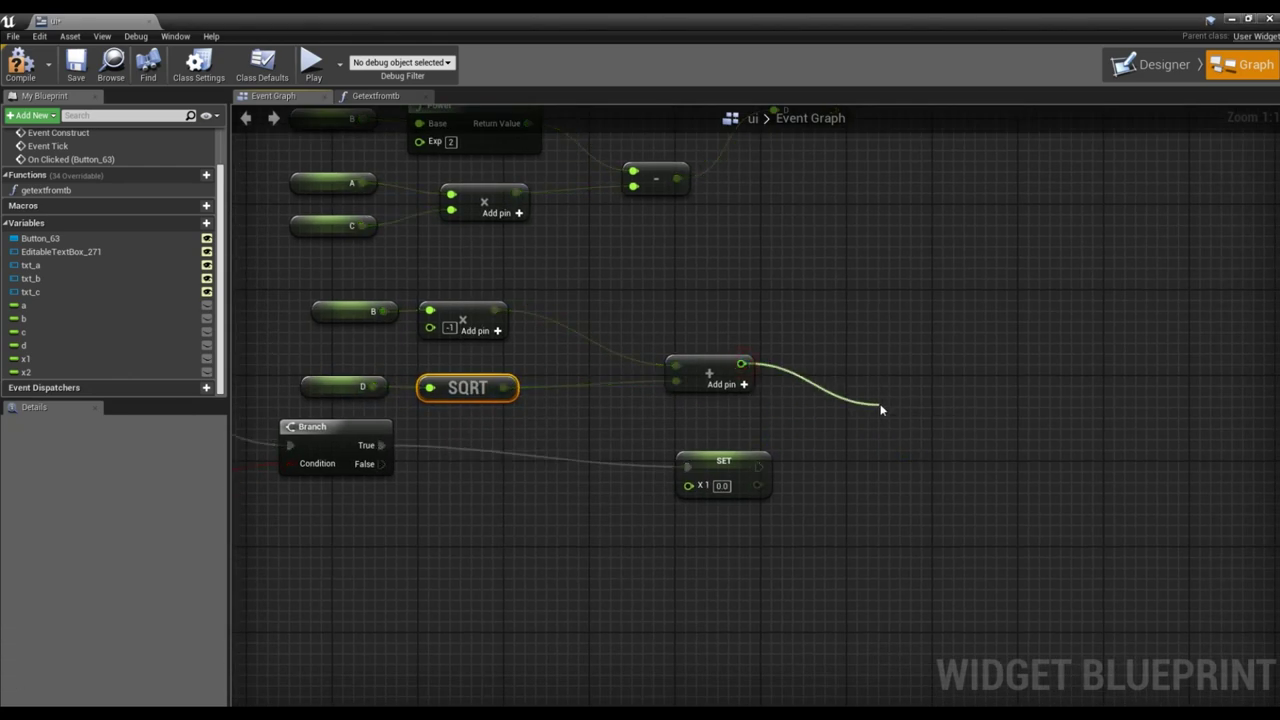
# Divide the sum by 2 × a using a division node and a float multiply.
pyautogui.moveTo(740, 363); pyautogui.dragTo(882, 408)
pyautogui.write('/')
pyautogui.press('Return')
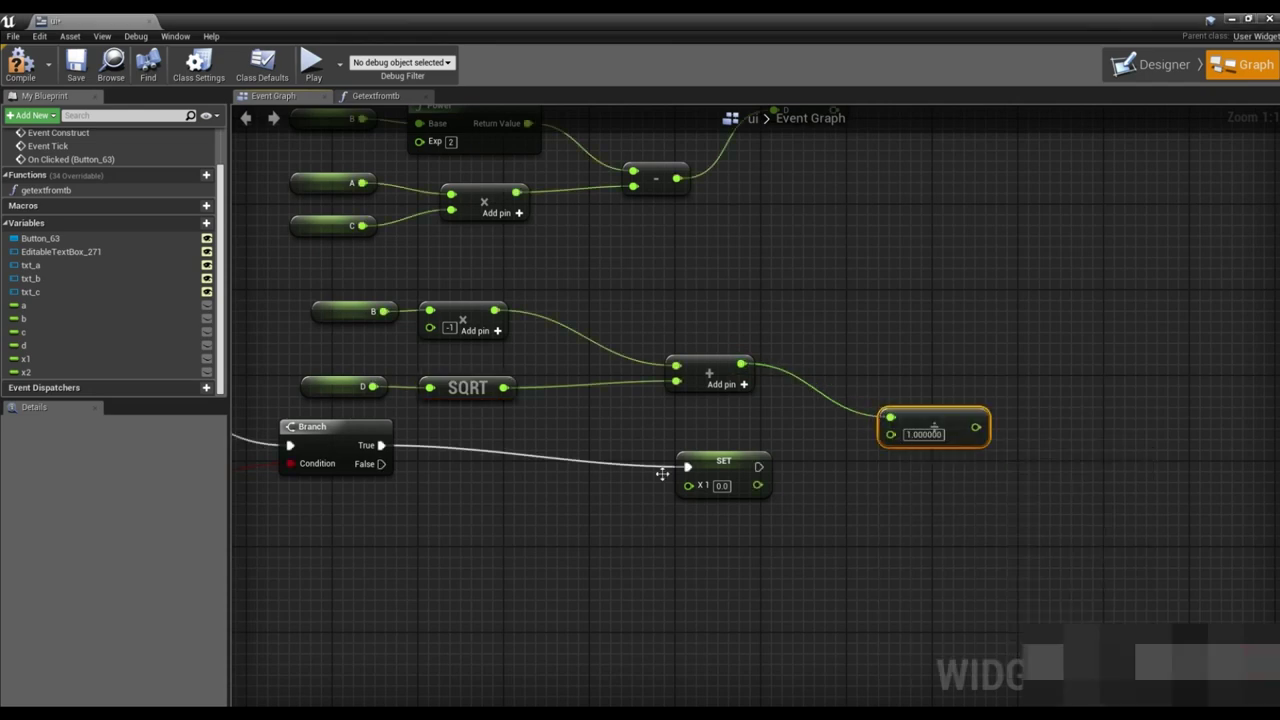
pyautogui.keyDown('ctrl'); pyautogui.moveTo(30, 305); pyautogui.dragTo(640, 418); pyautogui.keyUp('ctrl')
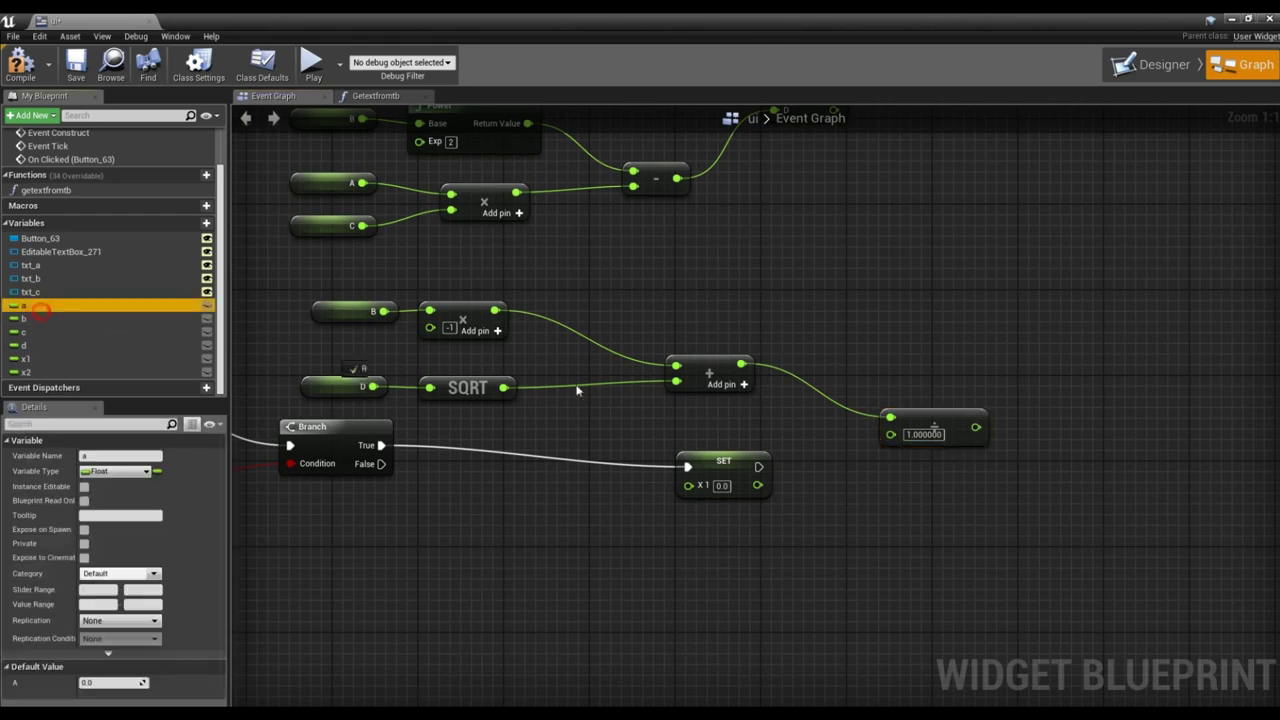
pyautogui.moveTo(729, 467); pyautogui.dragTo(718, 552)
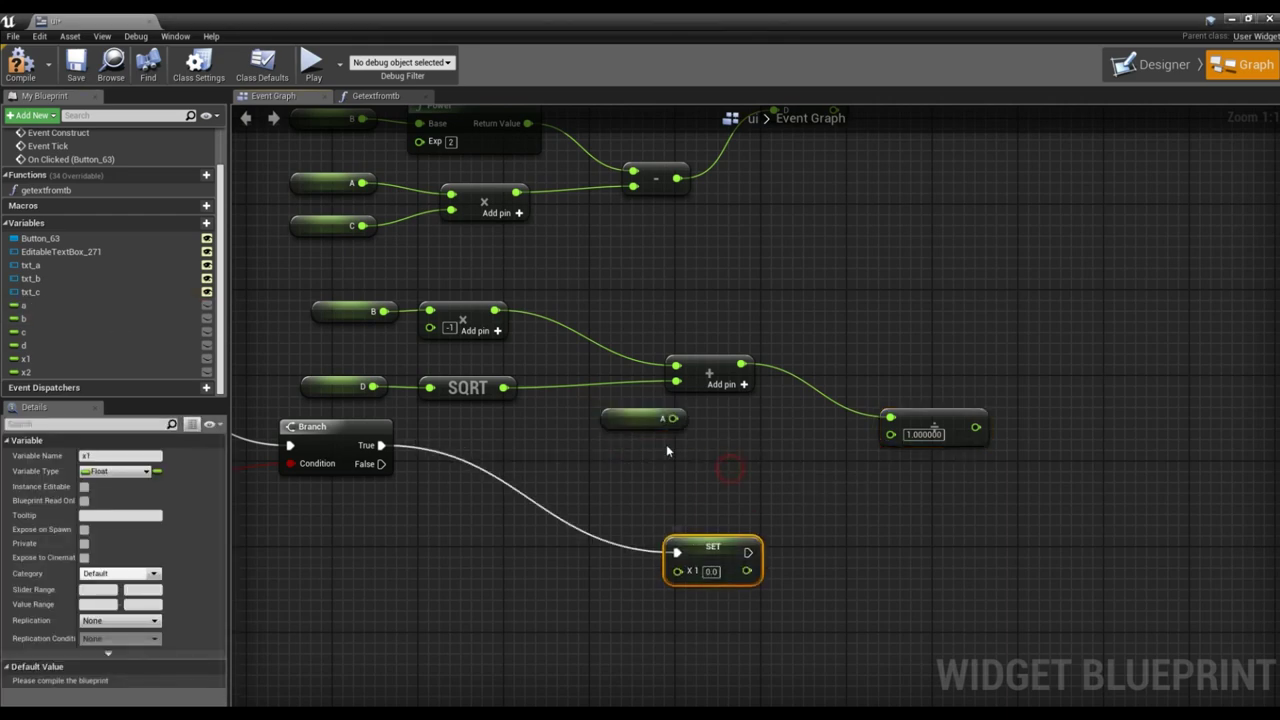
pyautogui.moveTo(680, 428); pyautogui.dragTo(745, 462)
pyautogui.write('*')
pyautogui.press('Up')
pyautogui.press('Up')
pyautogui.press('Up')
pyautogui.press('Up')
pyautogui.press('Up')
pyautogui.press('Return')
pyautogui.write('2')
pyautogui.moveTo(613, 429); pyautogui.dragTo(611, 483)
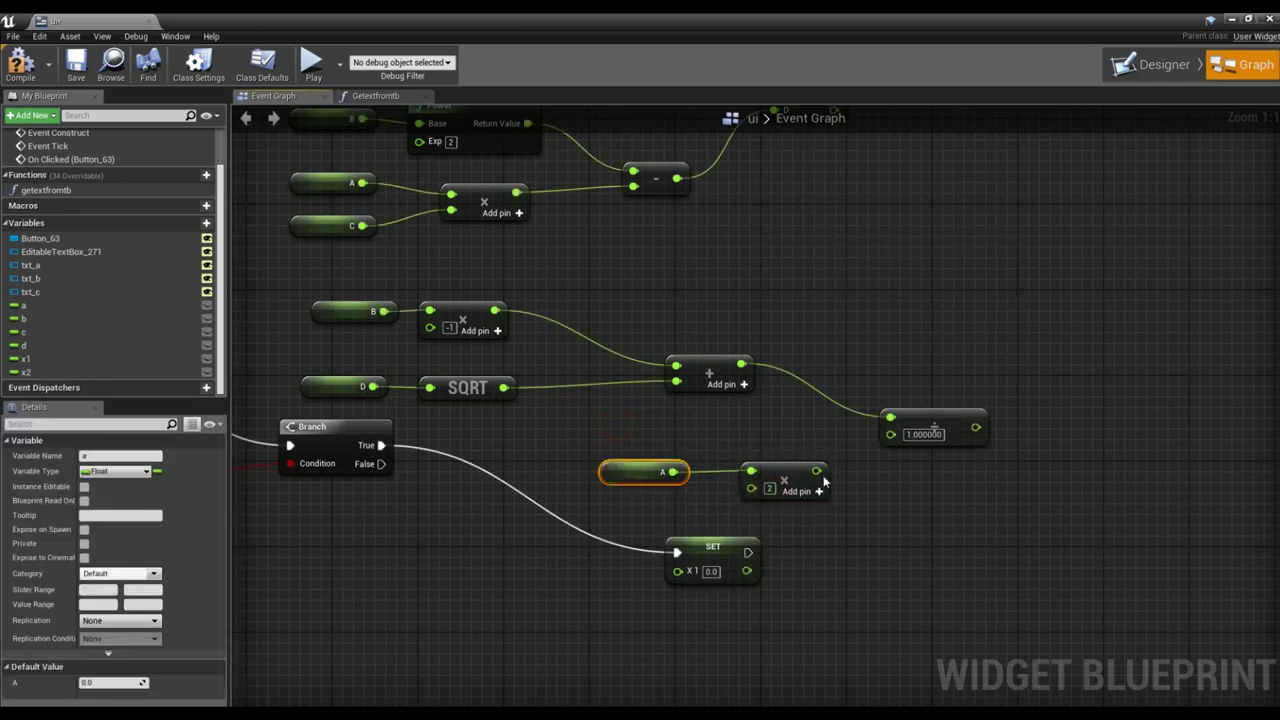
pyautogui.moveTo(818, 472); pyautogui.dragTo(881, 447)
# Place SET x1 on the Branch's True path and wire the division result into x1.
pyautogui.scroll(-1, 845, 504)
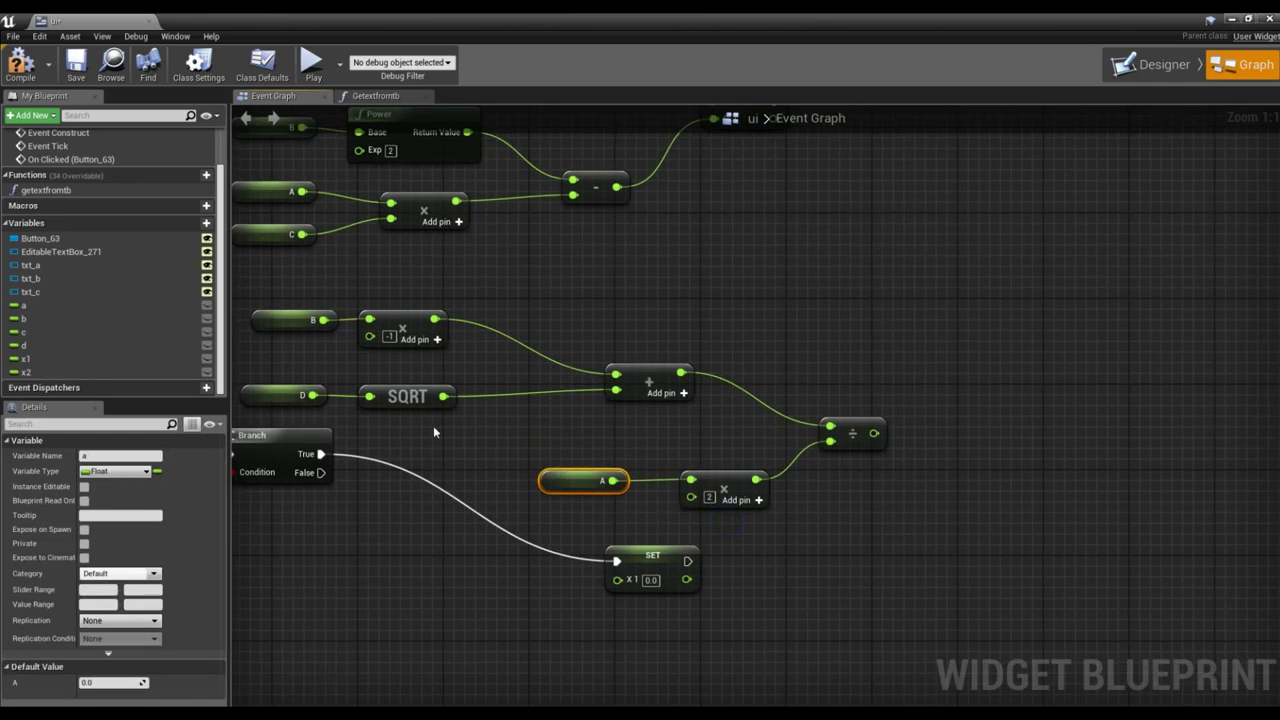
pyautogui.moveTo(280, 322); pyautogui.dragTo(781, 482)
pyautogui.moveTo(819, 416); pyautogui.dragTo(819, 416)
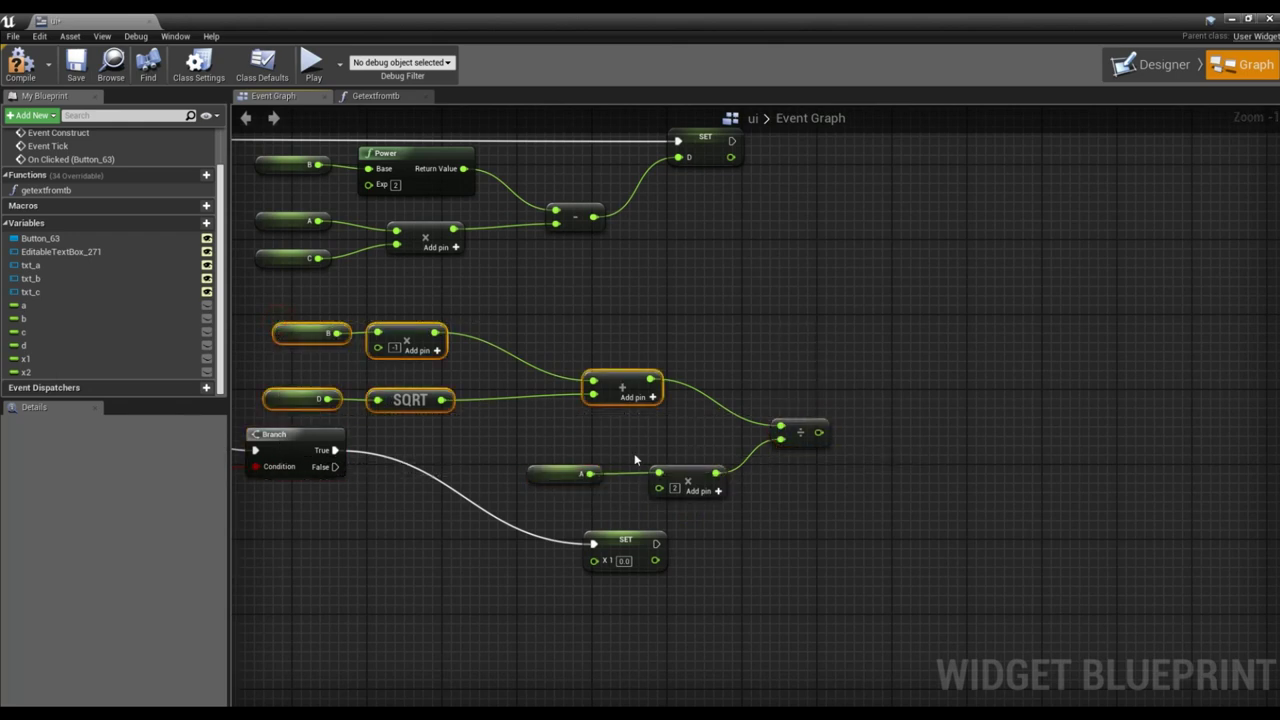
pyautogui.keyDown('ctrl'); pyautogui.moveTo(634, 453); pyautogui.dragTo(540, 495); pyautogui.keyUp('ctrl')
pyautogui.keyDown('ctrl'); pyautogui.click(826, 430); pyautogui.keyUp('ctrl')
pyautogui.moveTo(826, 430); pyautogui.dragTo(1031, 404)
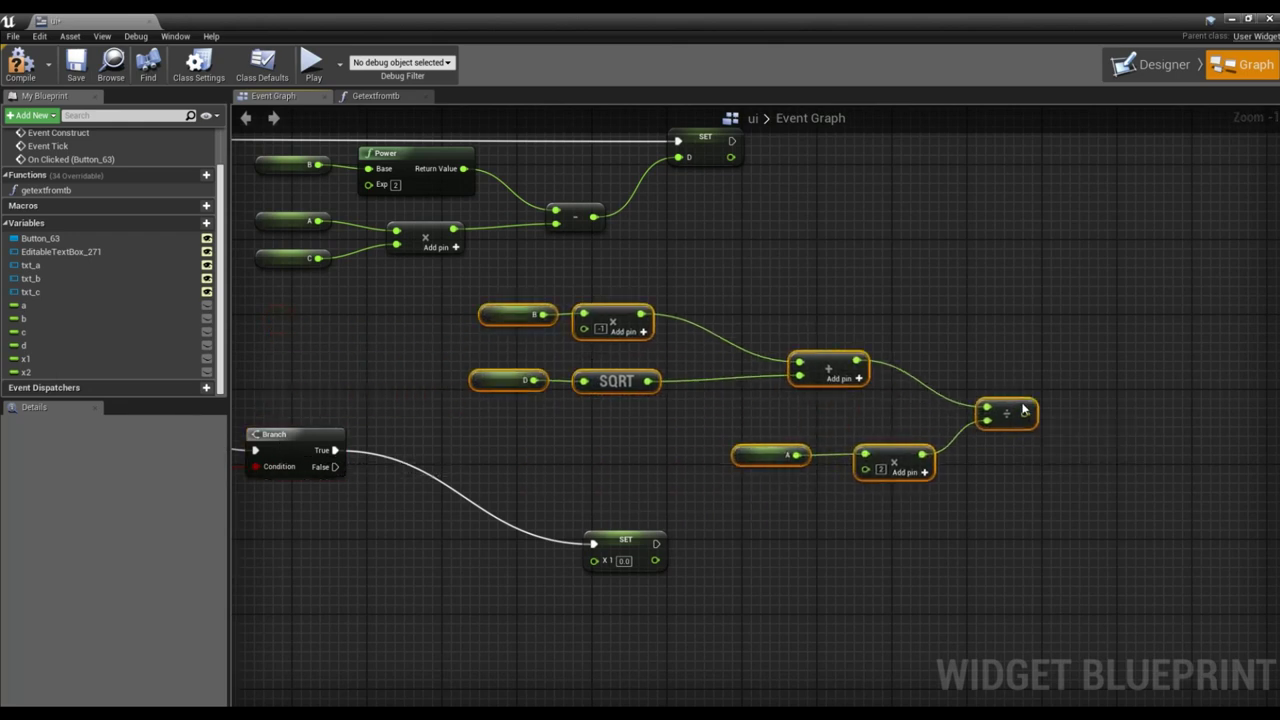
pyautogui.moveTo(640, 541)
pyautogui.mouseDown()
pyautogui.moveTo(1043, 543)
pyautogui.moveTo(1200, 455)
pyautogui.mouseUp()
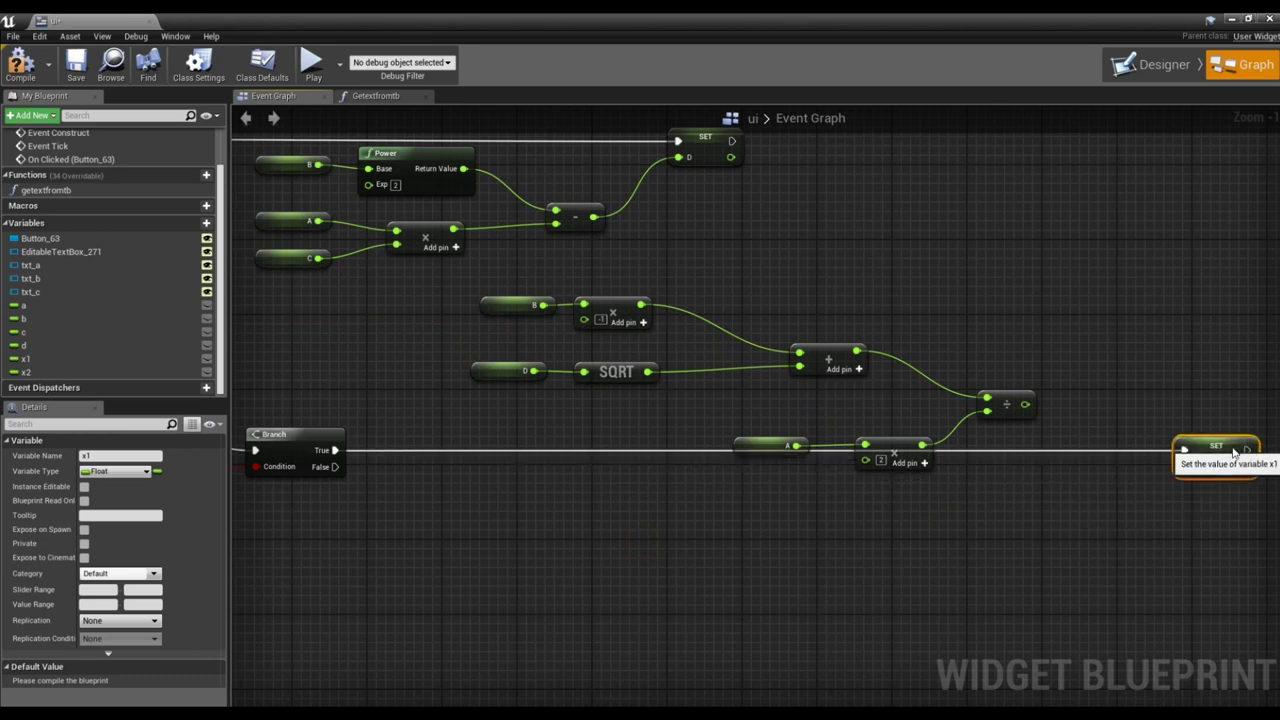
pyautogui.moveTo(1200, 455); pyautogui.dragTo(1098, 499, button='right')
pyautogui.moveTo(619, 469)
pyautogui.mouseDown()
pyautogui.moveTo(765, 527)
pyautogui.moveTo(730, 453)
pyautogui.mouseUp()
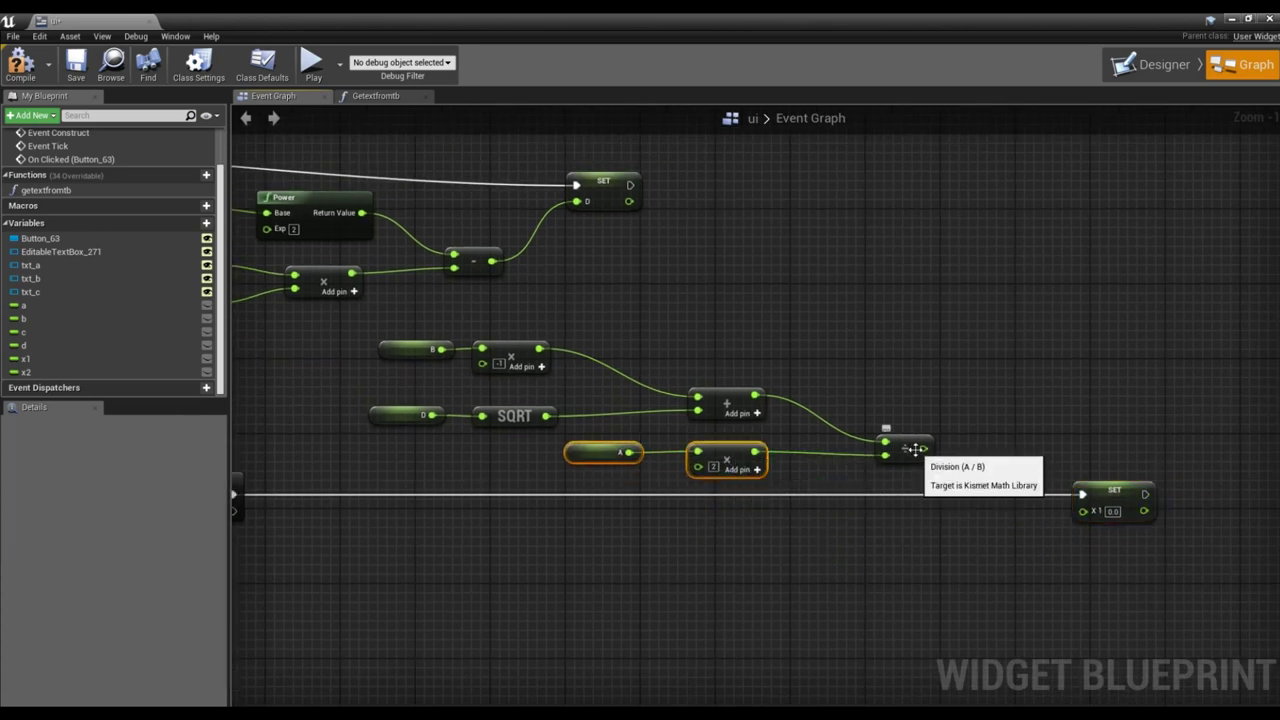
pyautogui.moveTo(924, 449); pyautogui.dragTo(1082, 514)
pyautogui.moveTo(841, 558); pyautogui.dragTo(955, 533, button='right')
pyautogui.moveTo(559, 517); pyautogui.dragTo(511, 451, button='right')
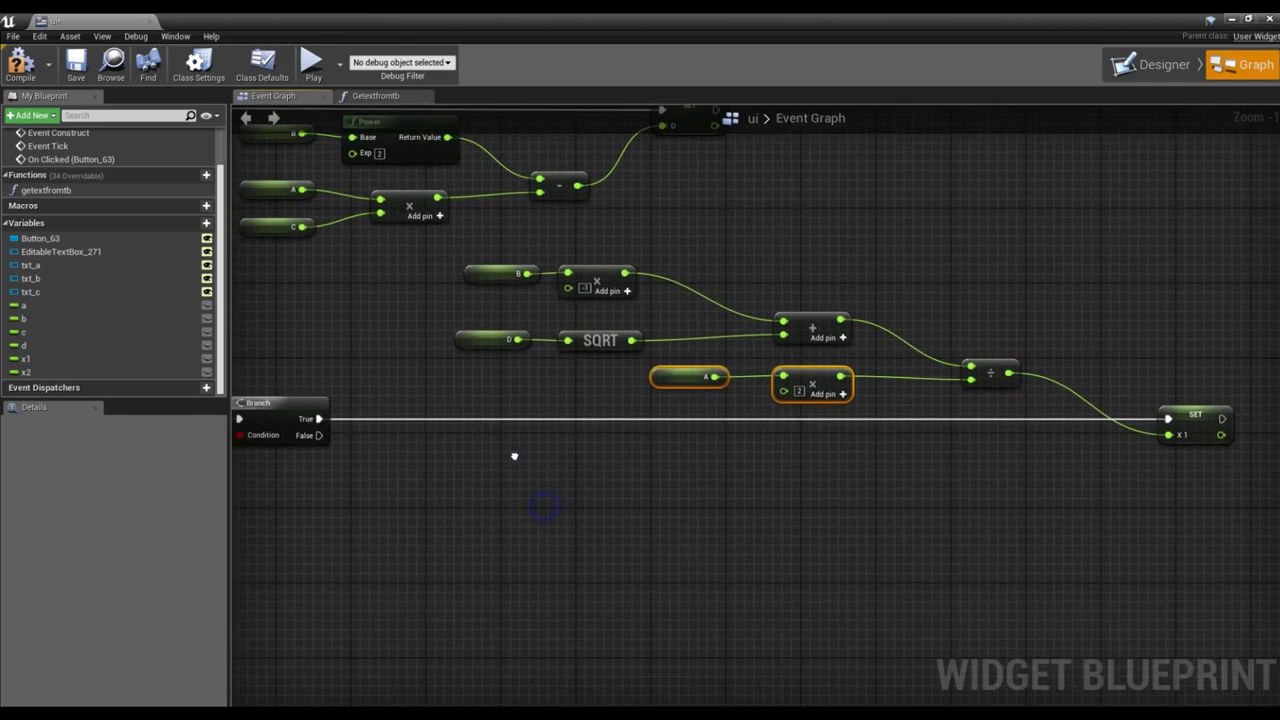
pyautogui.moveTo(817, 480)
pyautogui.mouseDown(button='right')
pyautogui.moveTo(744, 486)
pyautogui.moveTo(731, 519)
pyautogui.mouseUp(button='right')
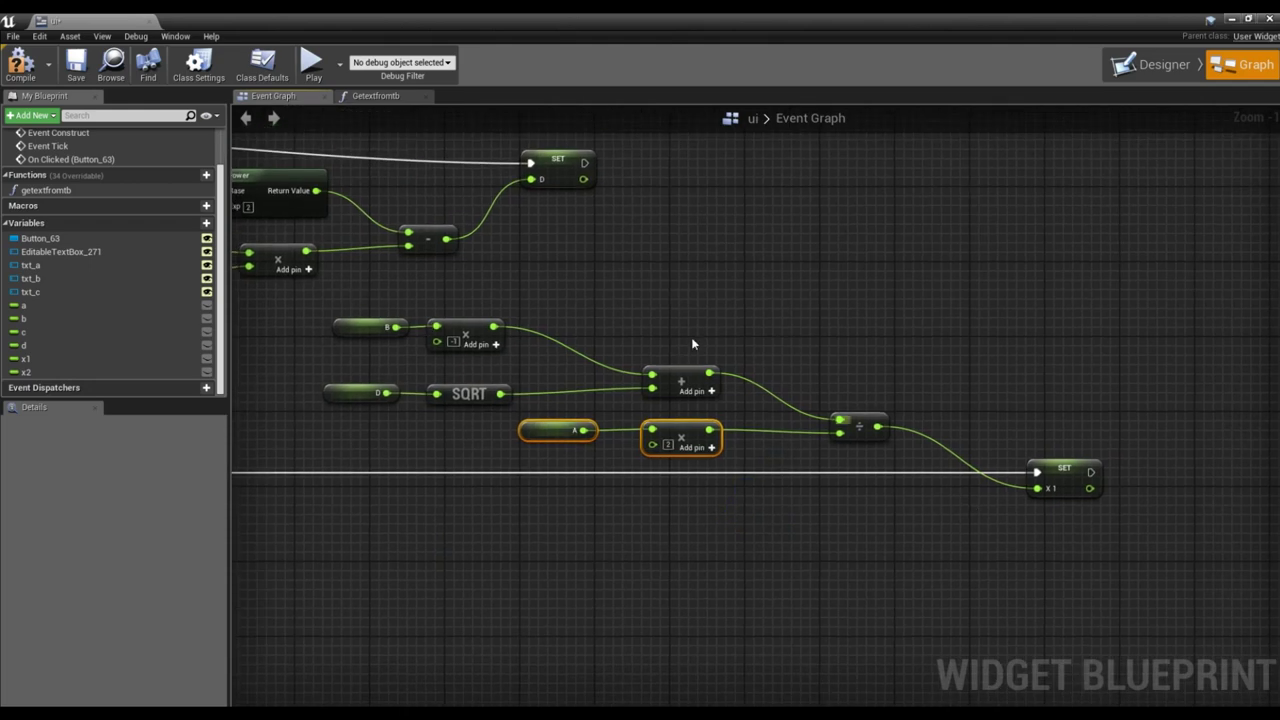
# Duplicate the SET x1 node, chain it after, and switch it to set x2.
pyautogui.moveTo(1097, 508); pyautogui.dragTo(1034, 422)
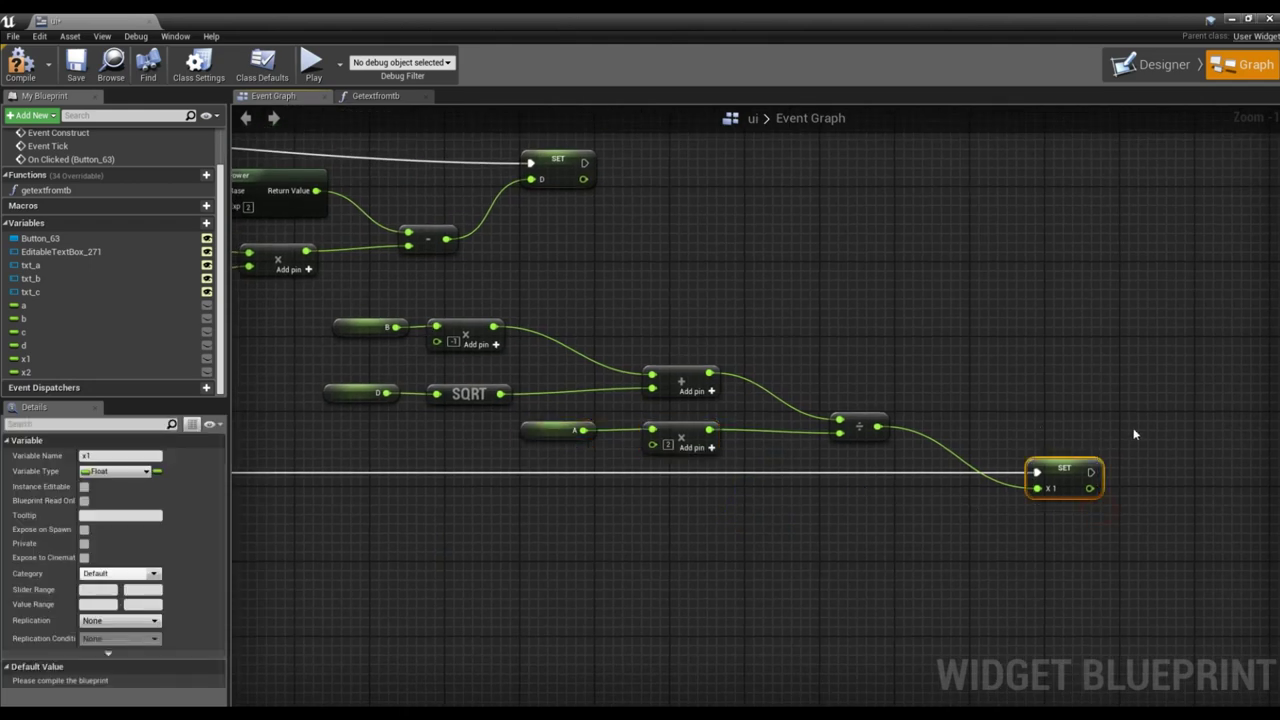
pyautogui.hotkey('ctrl', 'c')
pyautogui.hotkey('ctrl', 'v')
pyautogui.moveTo(1090, 472)
pyautogui.mouseDown()
pyautogui.moveTo(1196, 453)
pyautogui.moveTo(1192, 482)
pyautogui.mouseUp()
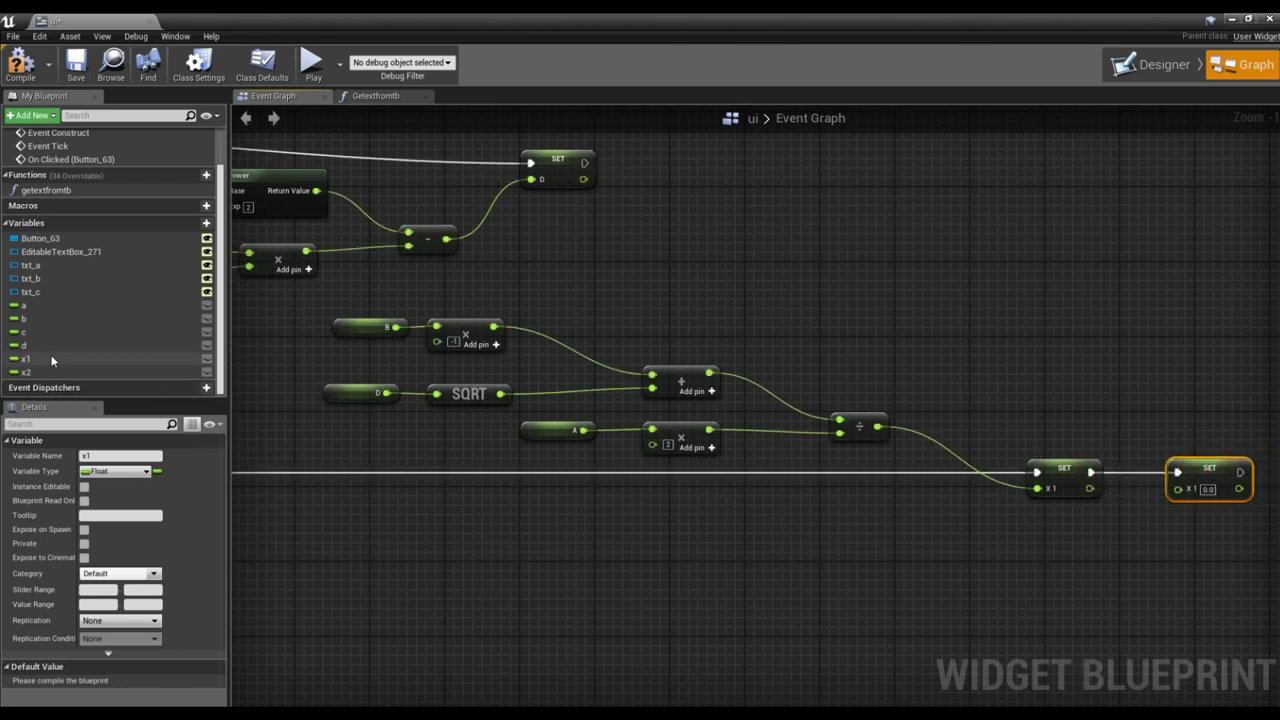
pyautogui.moveTo(50, 373); pyautogui.dragTo(1181, 491)
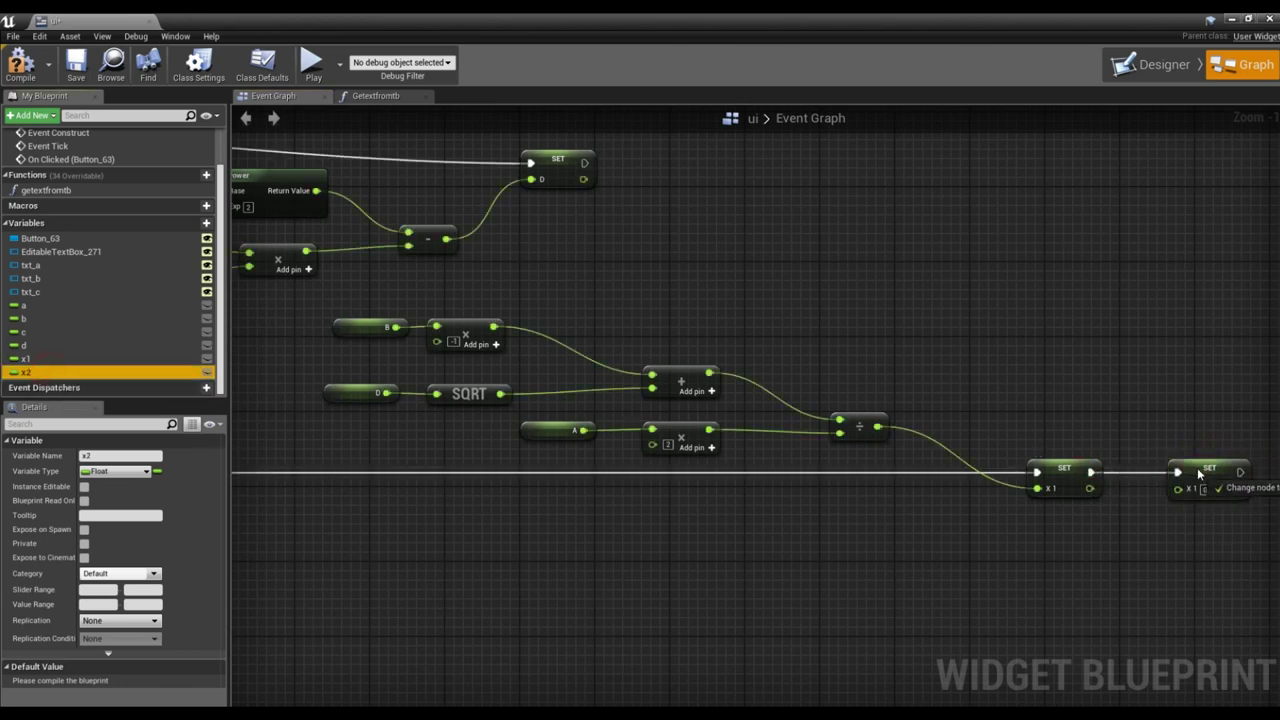
pyautogui.moveTo(506, 310); pyautogui.dragTo(492, 334, button='right')
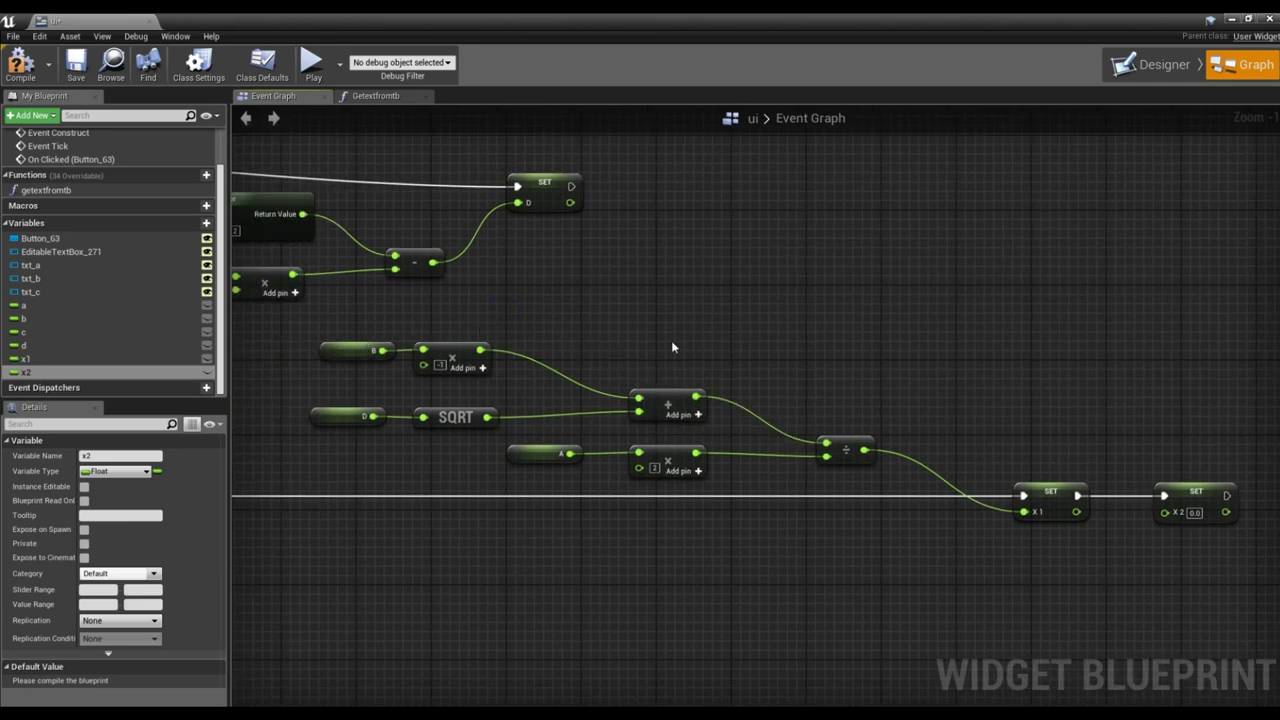
# Subtract SQRT(d) from the negated b with a new subtraction node.
pyautogui.click(677, 404)
pyautogui.click(586, 320)
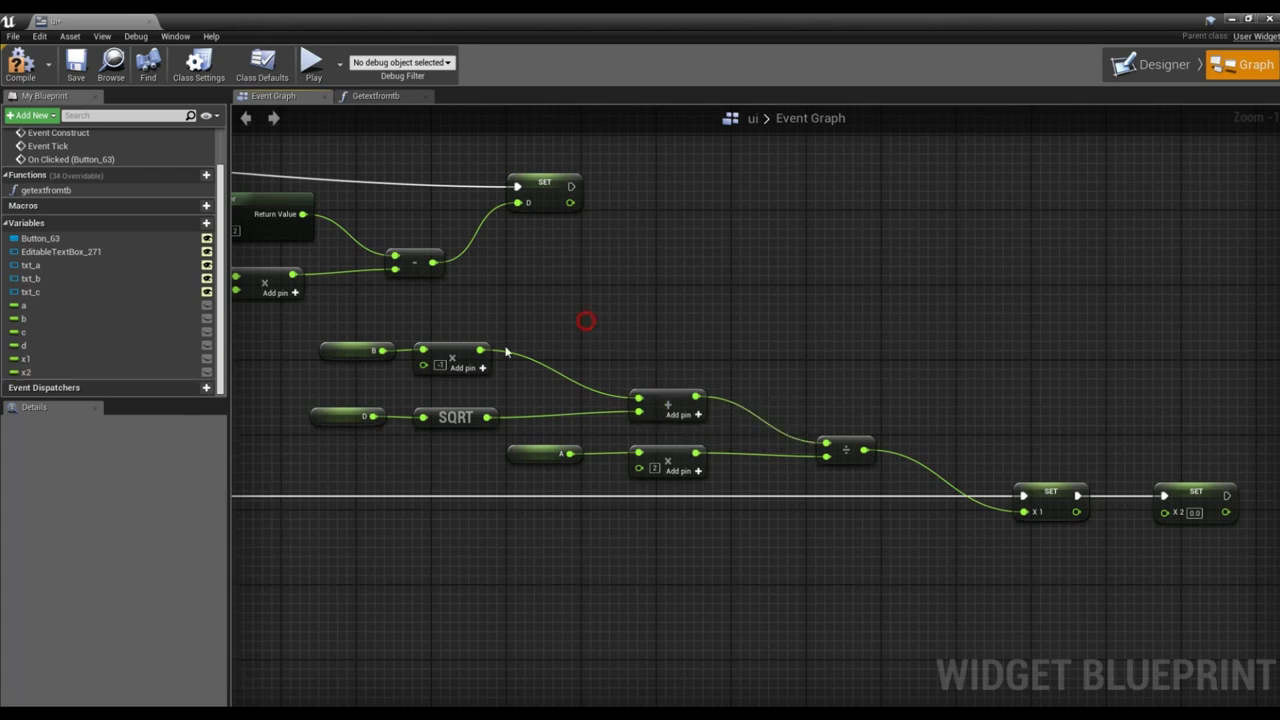
pyautogui.moveTo(481, 347); pyautogui.dragTo(669, 296)
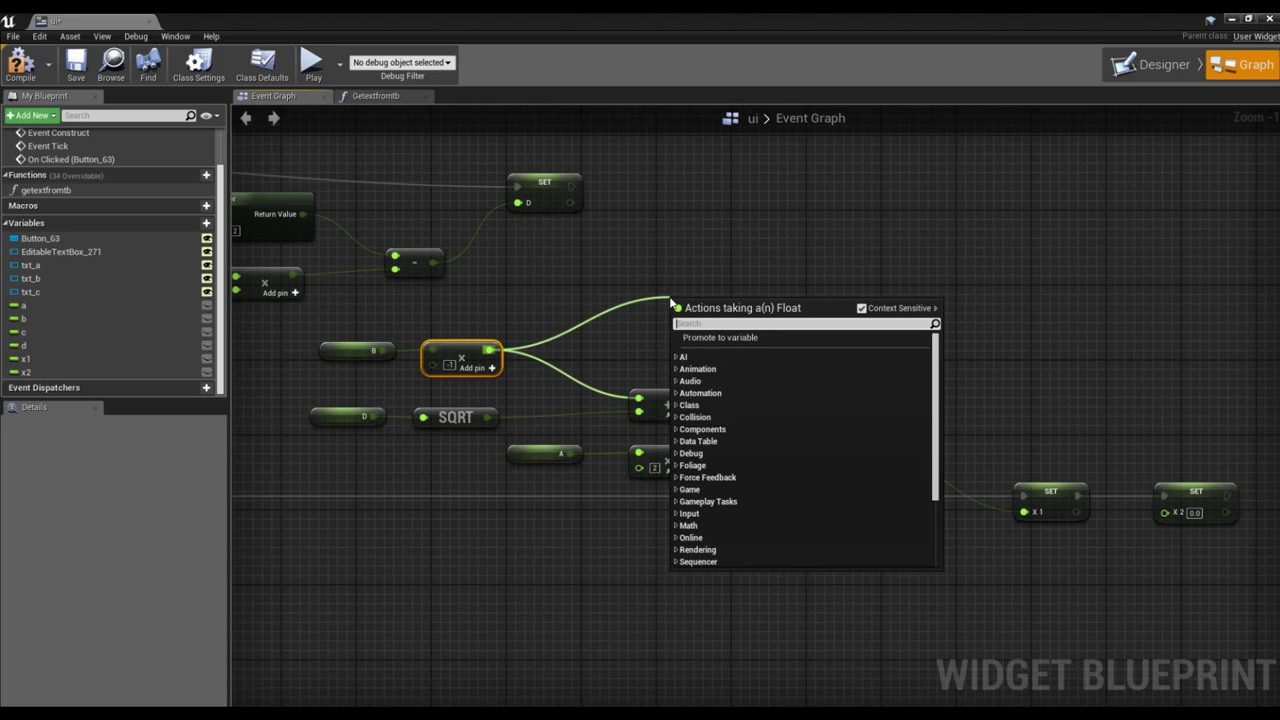
pyautogui.write('-')
pyautogui.click(745, 366)
pyautogui.moveTo(487, 417)
pyautogui.mouseDown()
pyautogui.moveTo(737, 343)
pyautogui.moveTo(677, 318)
pyautogui.mouseUp()
pyautogui.moveTo(836, 340); pyautogui.dragTo(783, 346, button='right')
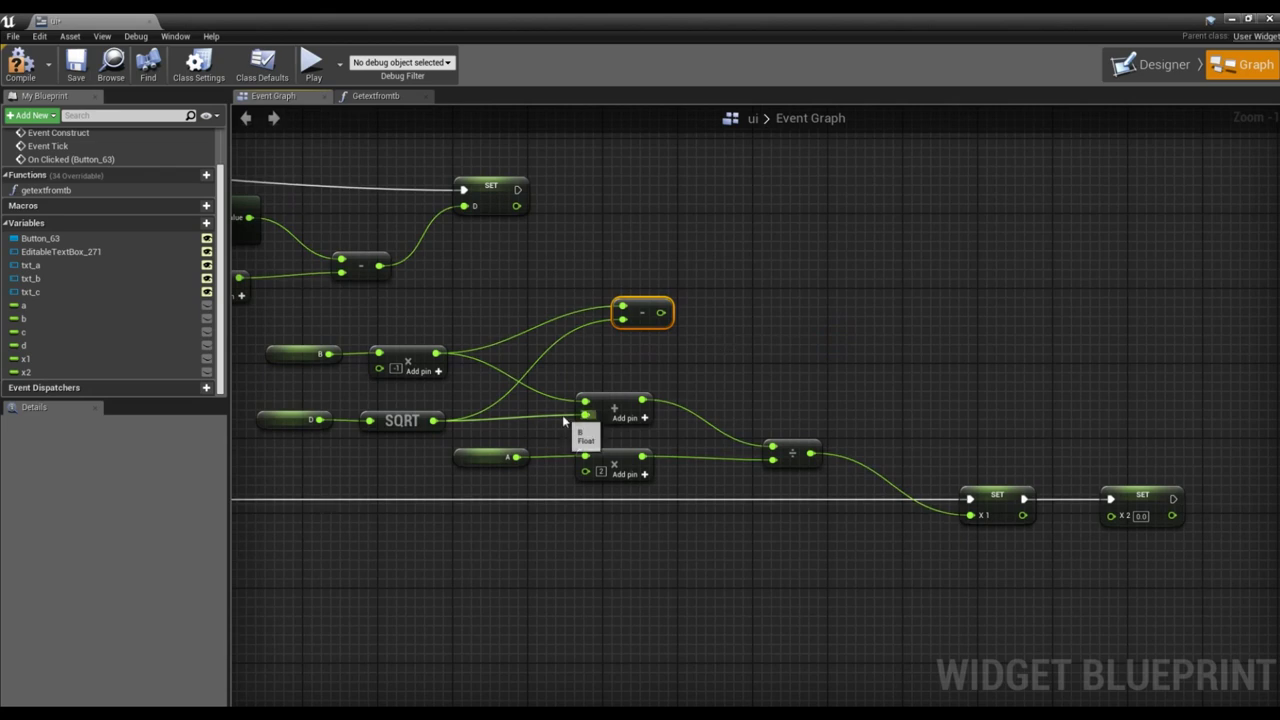
pyautogui.moveTo(642, 311); pyautogui.dragTo(614, 311)
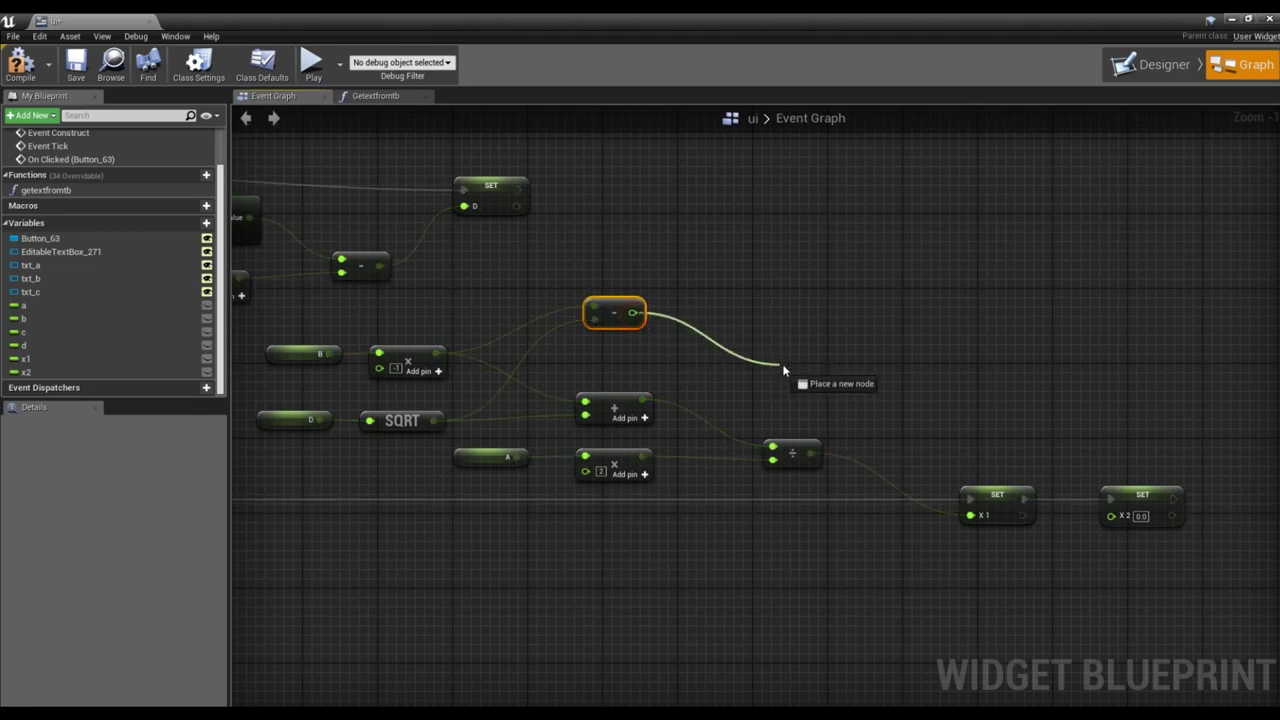
# Divide the difference by 2·A and route the result through a reroute into SET x2.
pyautogui.moveTo(632, 314); pyautogui.dragTo(810, 367)
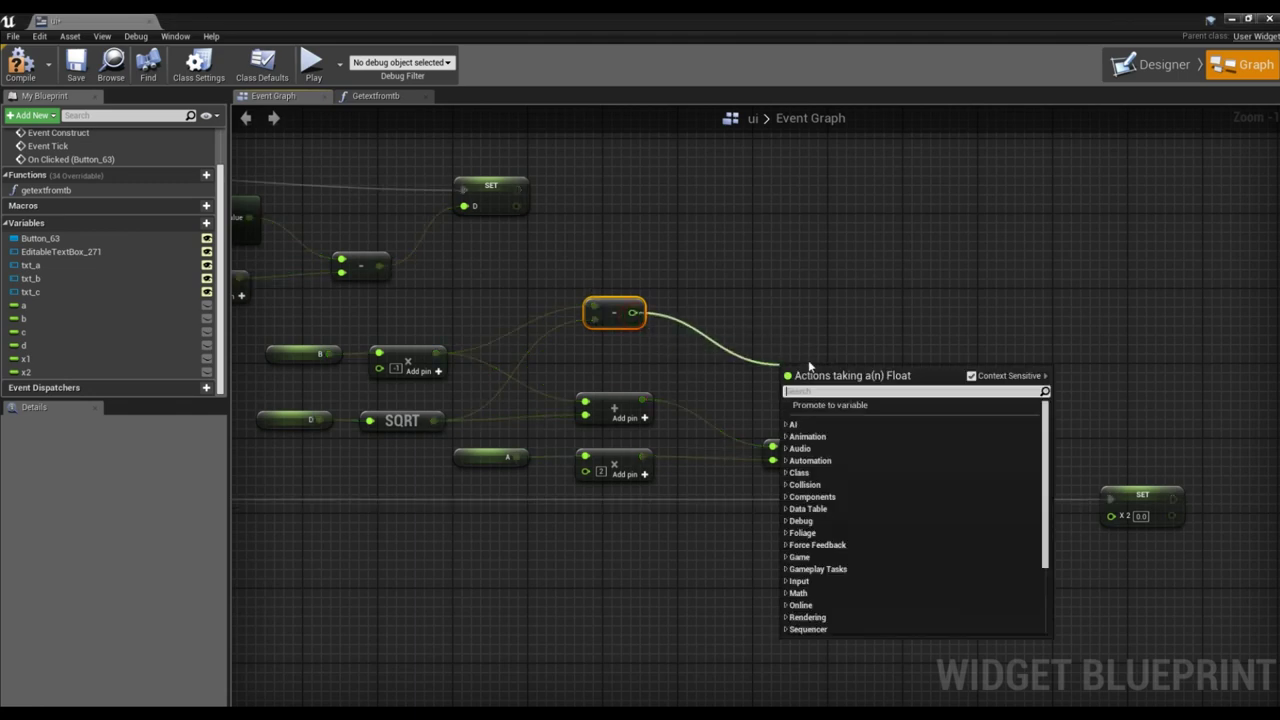
pyautogui.write('/')
pyautogui.press('Up')
pyautogui.press('Up')
pyautogui.press('Return')
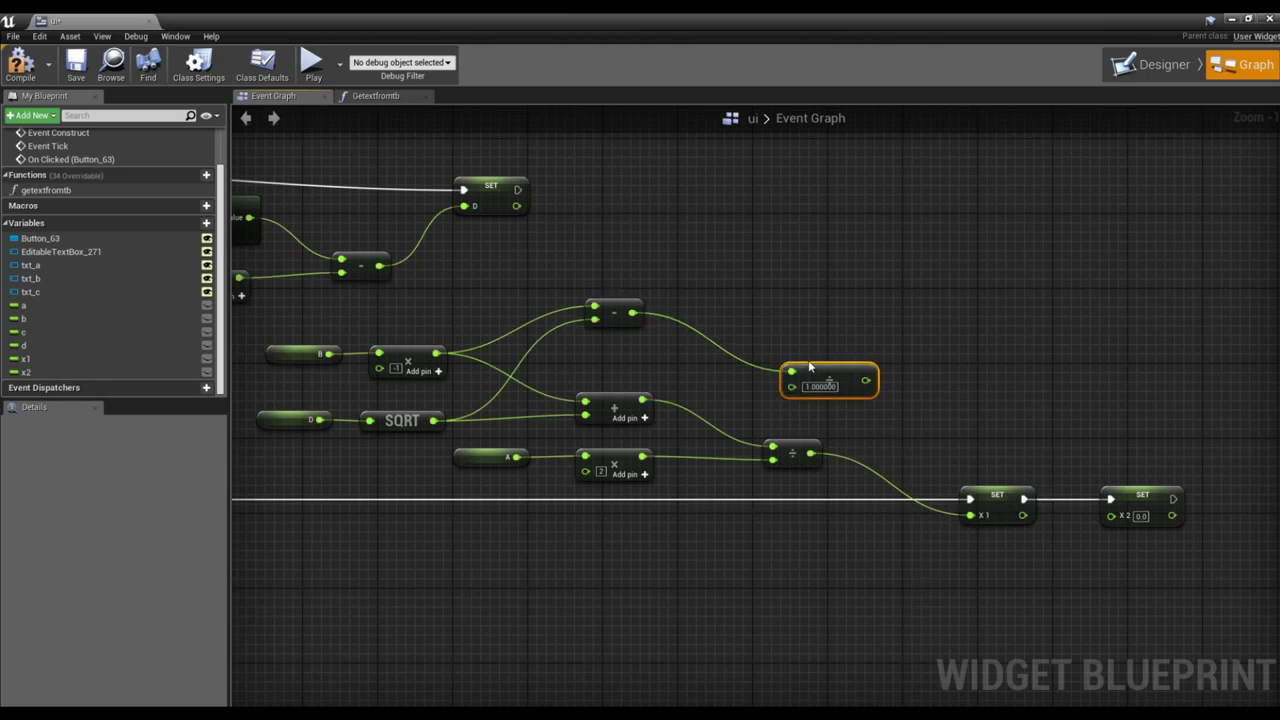
pyautogui.moveTo(831, 376); pyautogui.dragTo(813, 394)
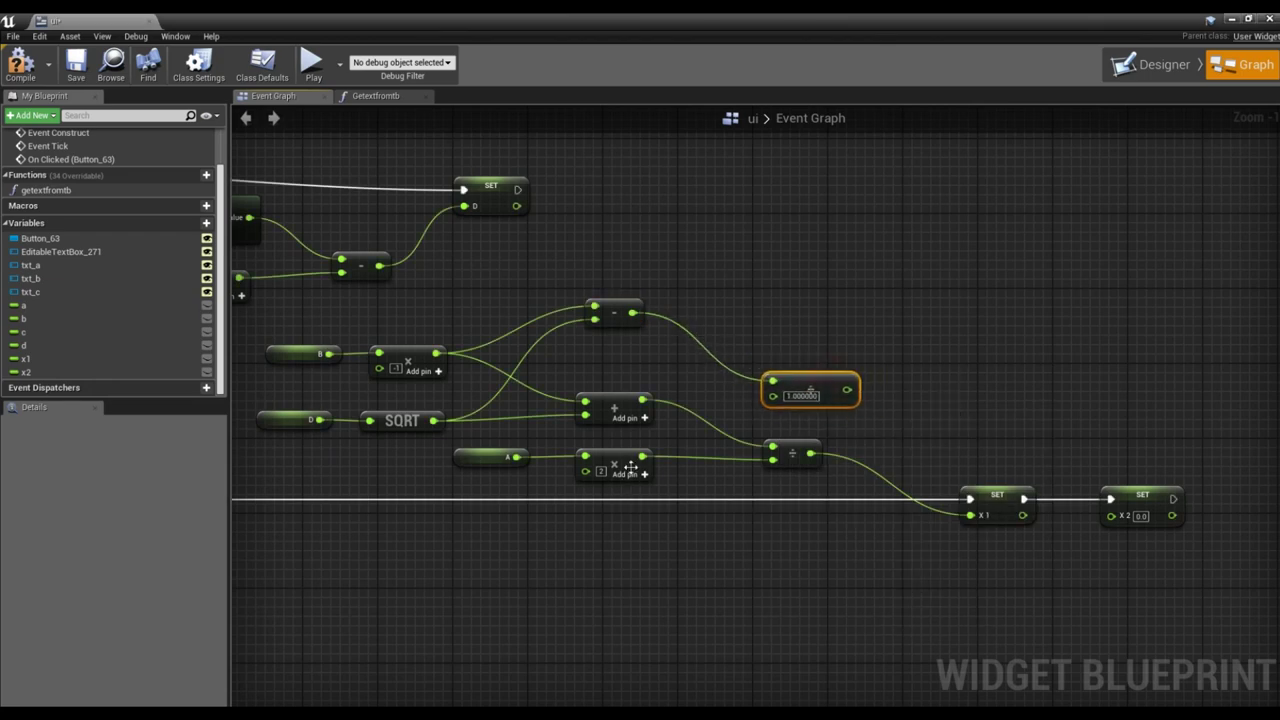
pyautogui.moveTo(643, 456); pyautogui.dragTo(784, 398)
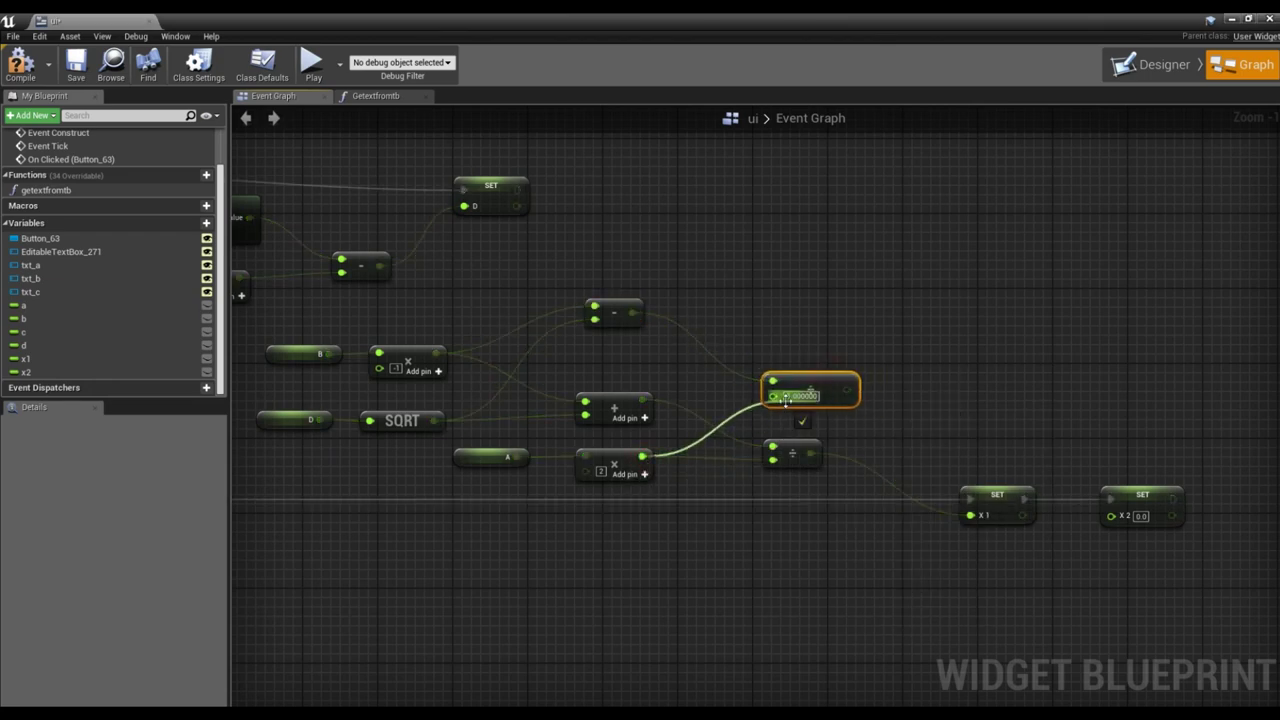
pyautogui.moveTo(784, 398); pyautogui.dragTo(635, 386, button='right')
pyautogui.moveTo(681, 378)
pyautogui.mouseDown()
pyautogui.moveTo(984, 497)
pyautogui.moveTo(863, 380)
pyautogui.mouseUp()
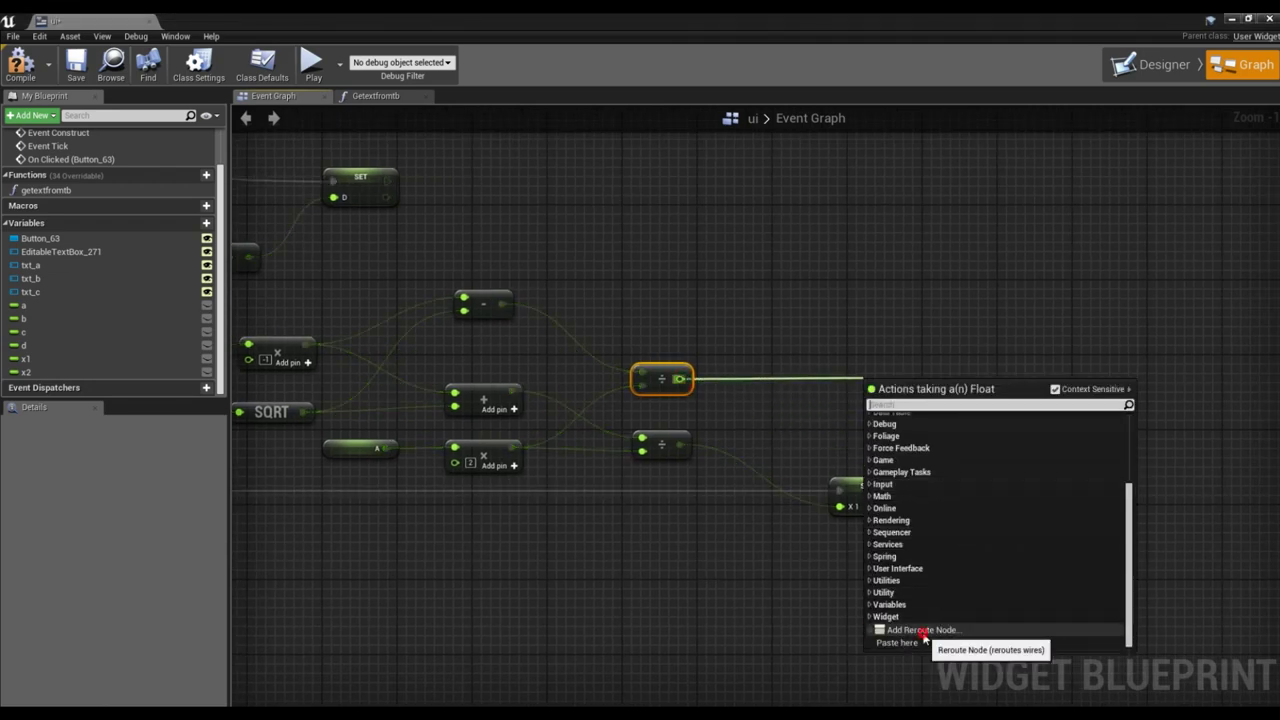
pyautogui.click(921, 631)
pyautogui.moveTo(873, 395); pyautogui.dragTo(980, 507)
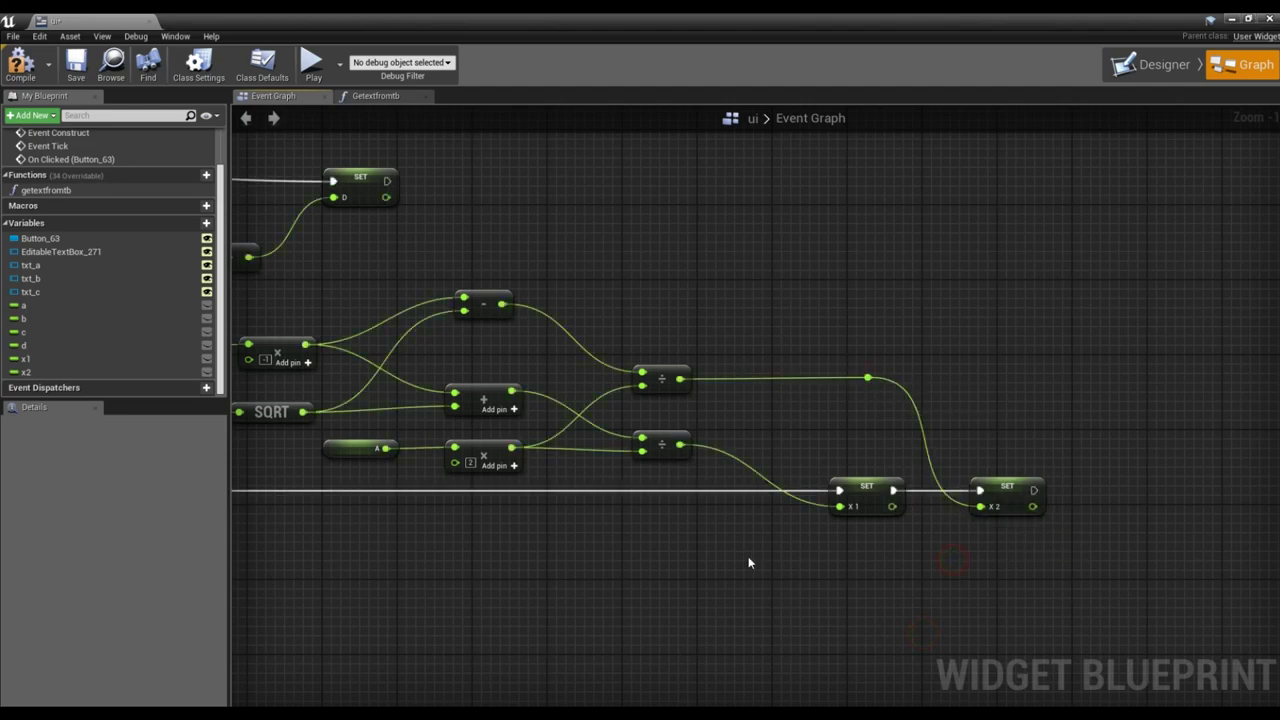
pyautogui.scroll(-1, 898, 530)
pyautogui.scroll(-1, 881, 525)
pyautogui.scroll(1, 881, 525)
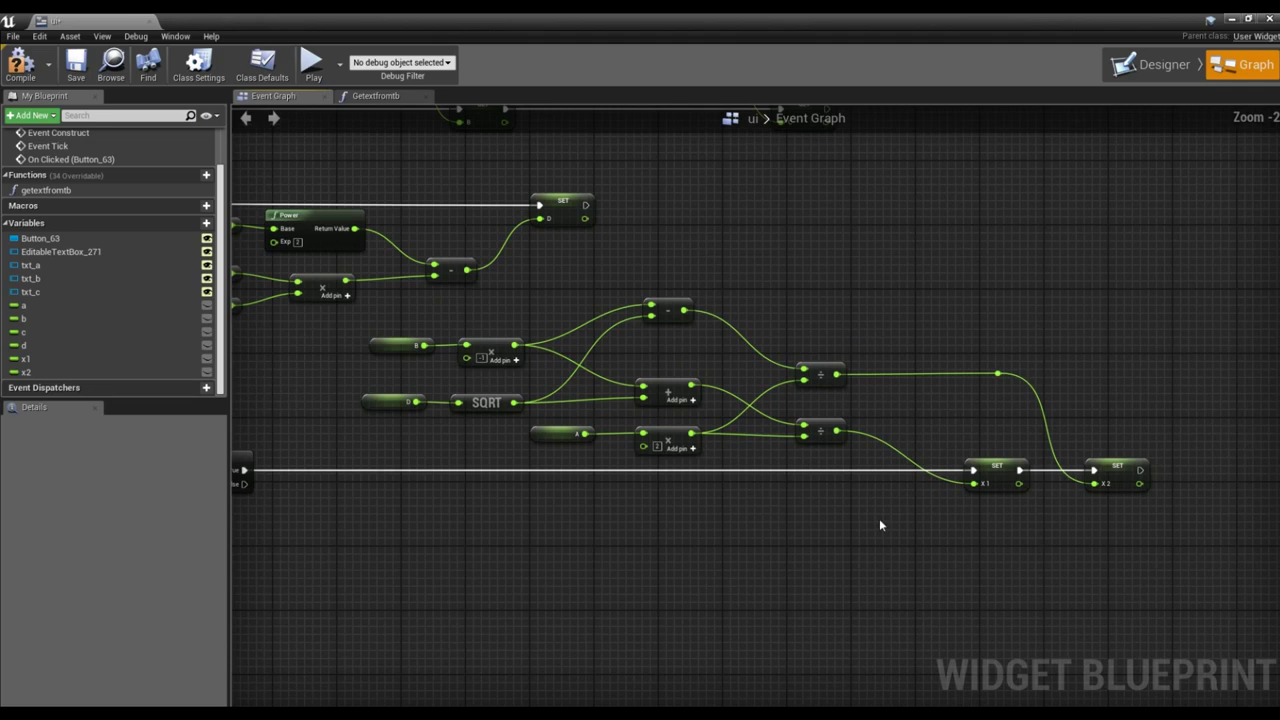
pyautogui.moveTo(758, 515); pyautogui.dragTo(819, 476, button='right')
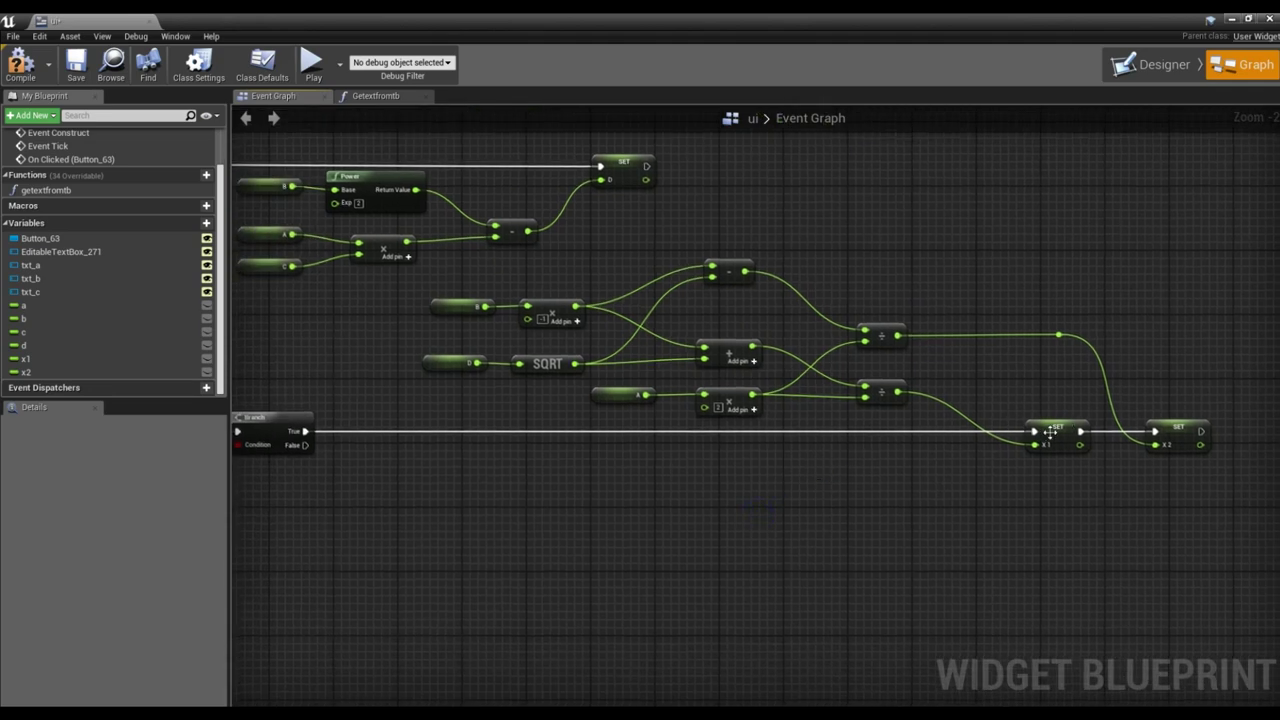
# Create a new Boolean variable named hasroots.
pyautogui.click(1050, 432)
pyautogui.click(1175, 437)
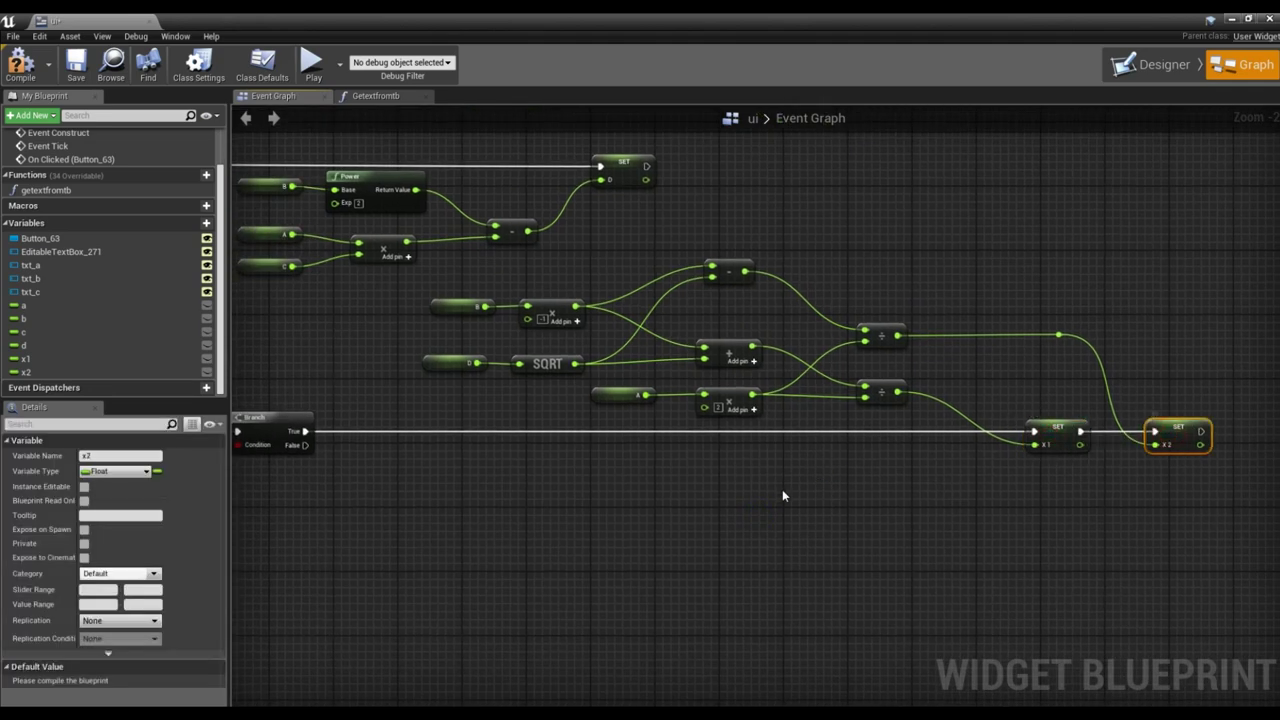
pyautogui.click(204, 224)
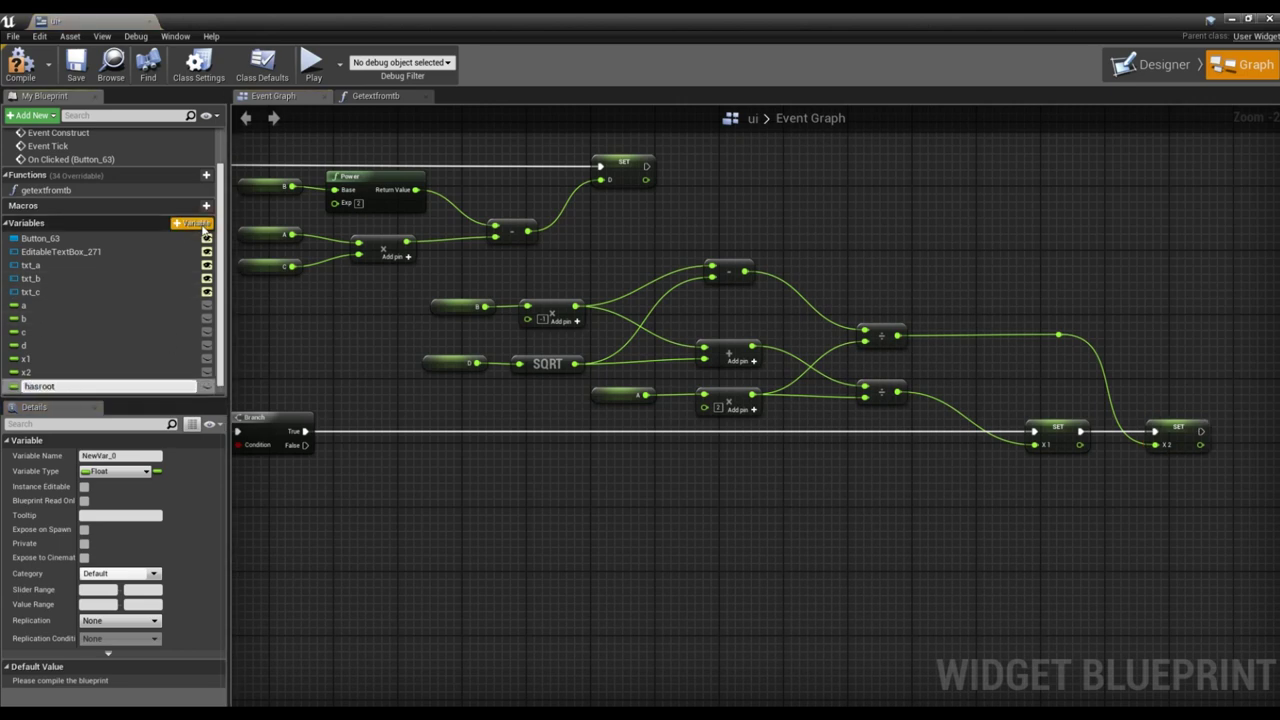
pyautogui.write('s')
pyautogui.press('Return')
pyautogui.click(103, 469)
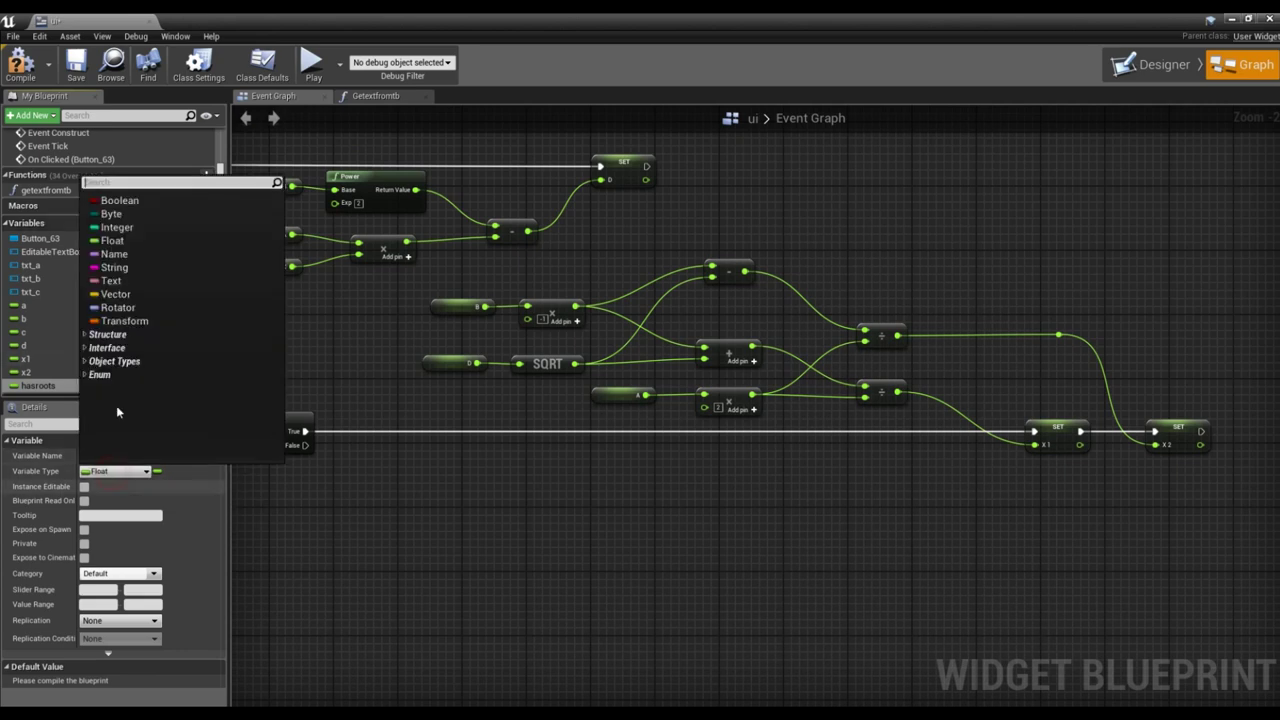
pyautogui.click(119, 200)
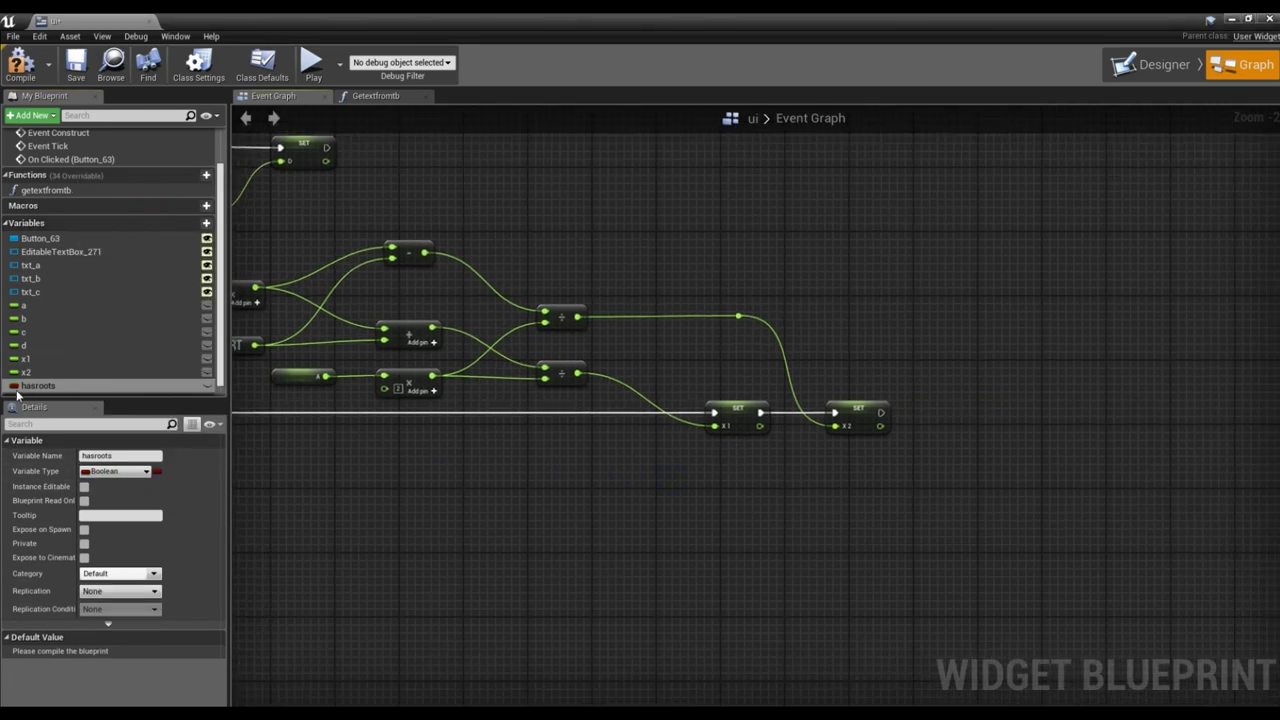
# Add SET hasroots nodes after SET x2 and on the Branch's False path.
pyautogui.moveTo(30, 386)
pyautogui.mouseDown()
pyautogui.moveTo(934, 405)
pyautogui.moveTo(978, 429)
pyautogui.mouseUp()
pyautogui.click(951, 433)
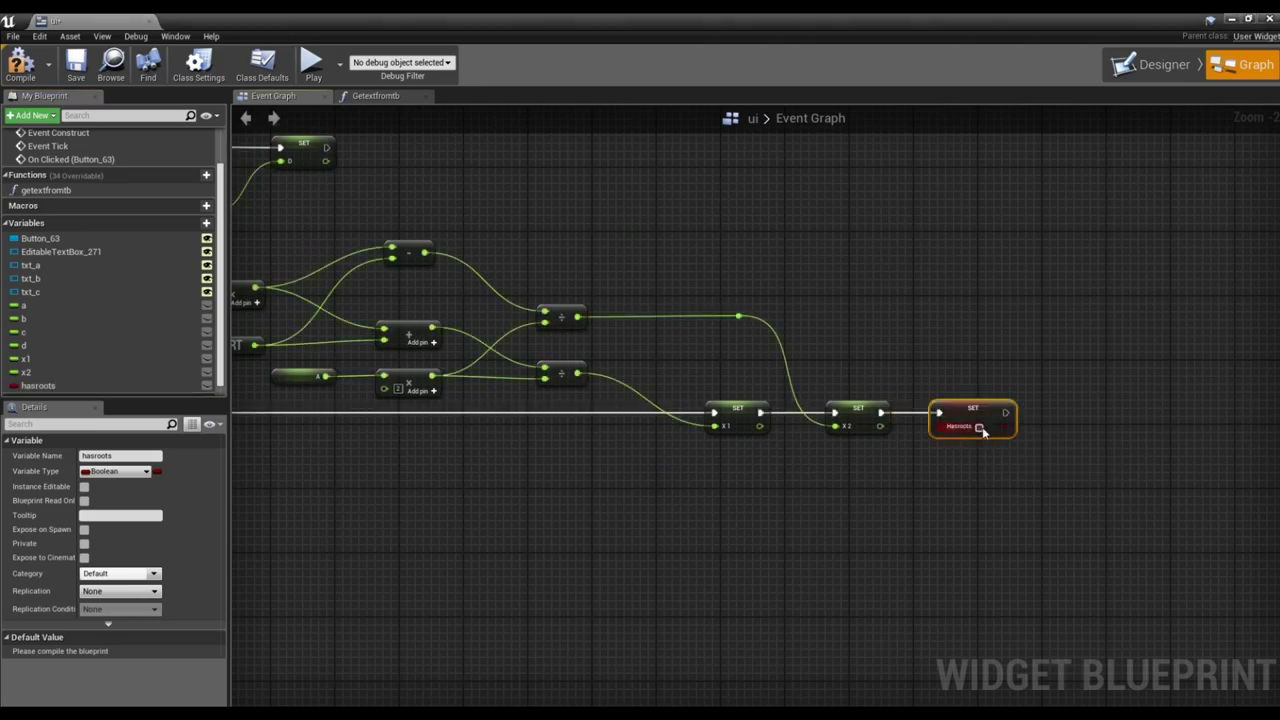
pyautogui.scroll(-2, 954, 483)
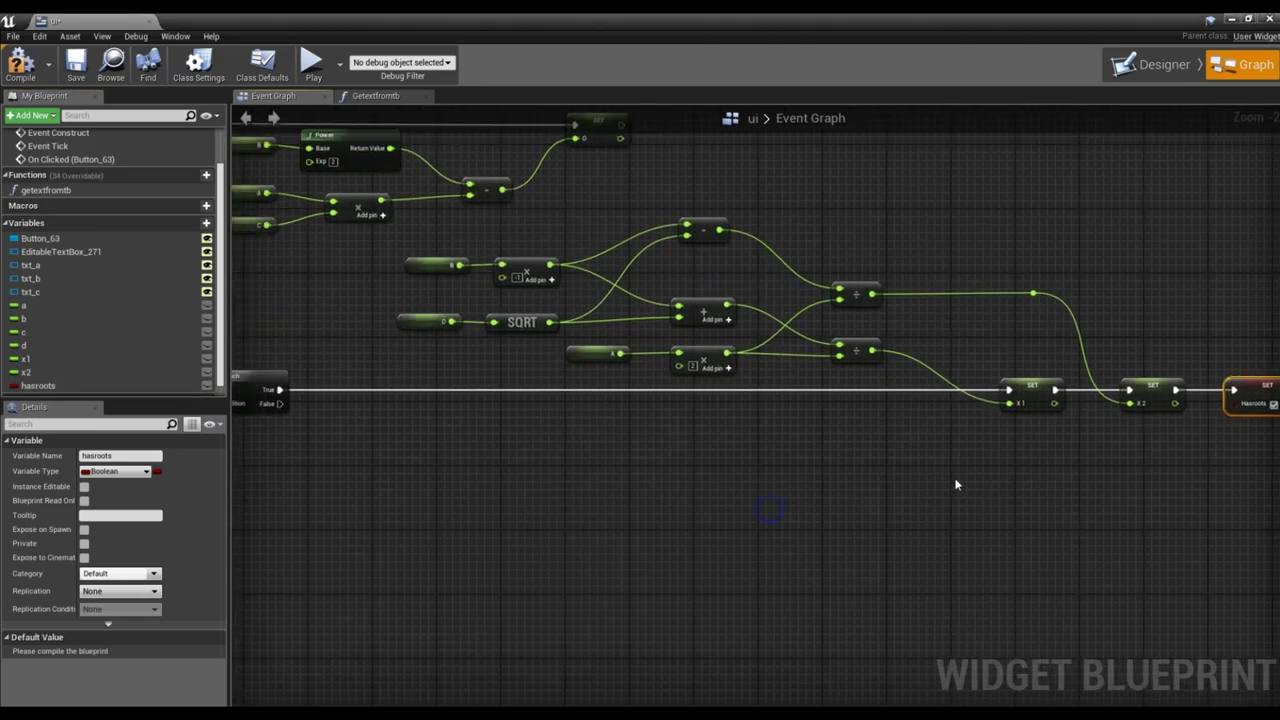
pyautogui.scroll(-2, 680, 445)
pyautogui.scroll(2, 631, 442)
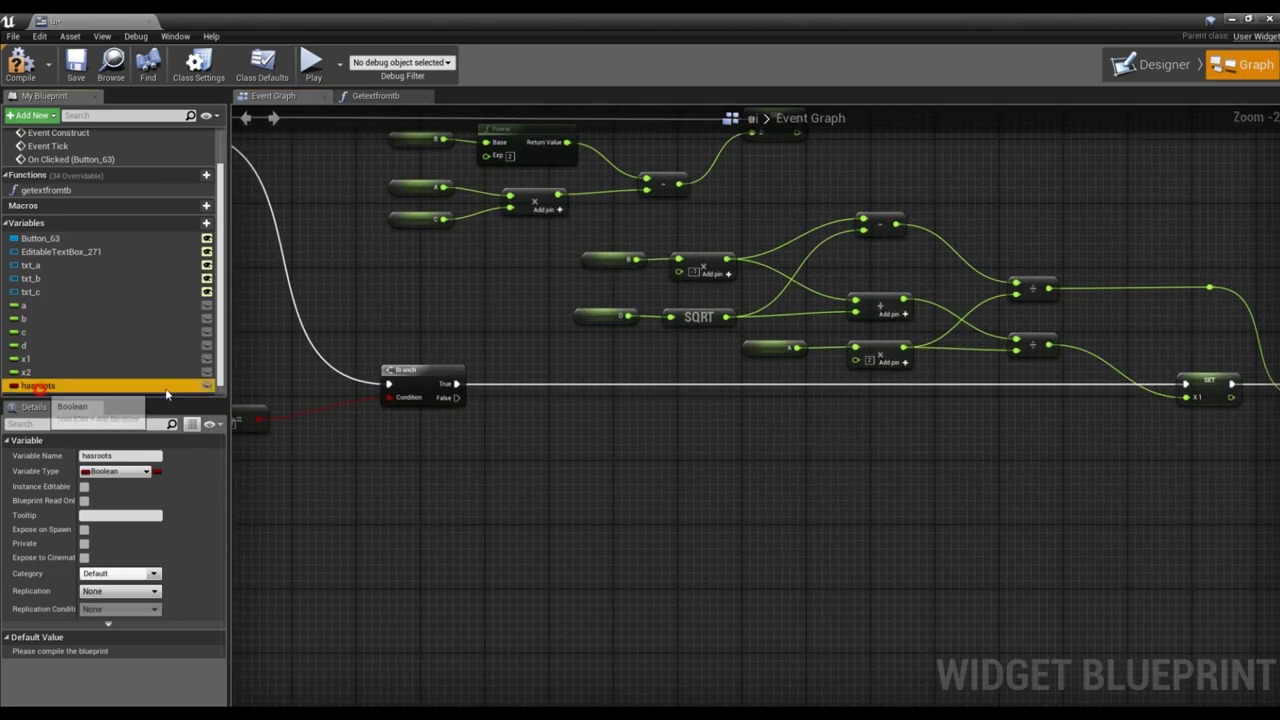
pyautogui.moveTo(38, 385); pyautogui.dragTo(535, 415)
pyautogui.click(551, 438)
pyautogui.moveTo(457, 449); pyautogui.dragTo(687, 444, button='right')
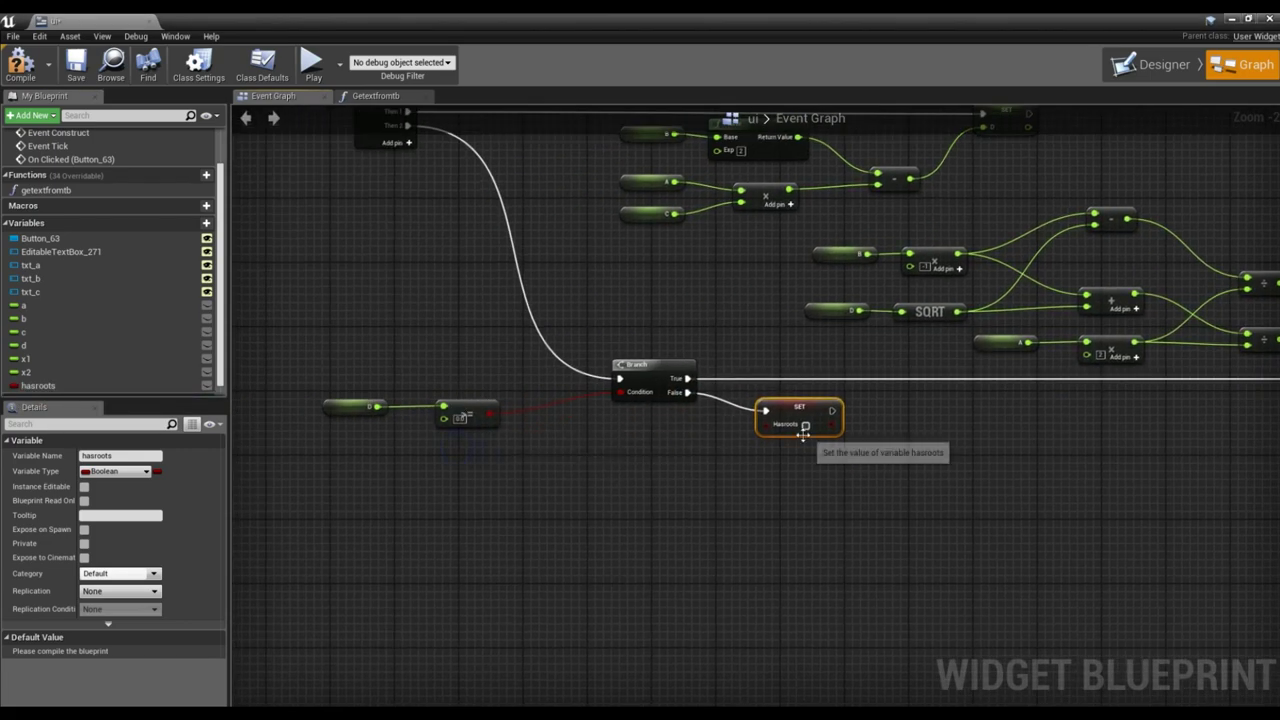
# Shift the d getter and its greater-or-equal comparison node slightly right.
pyautogui.scroll(1, 796, 410)
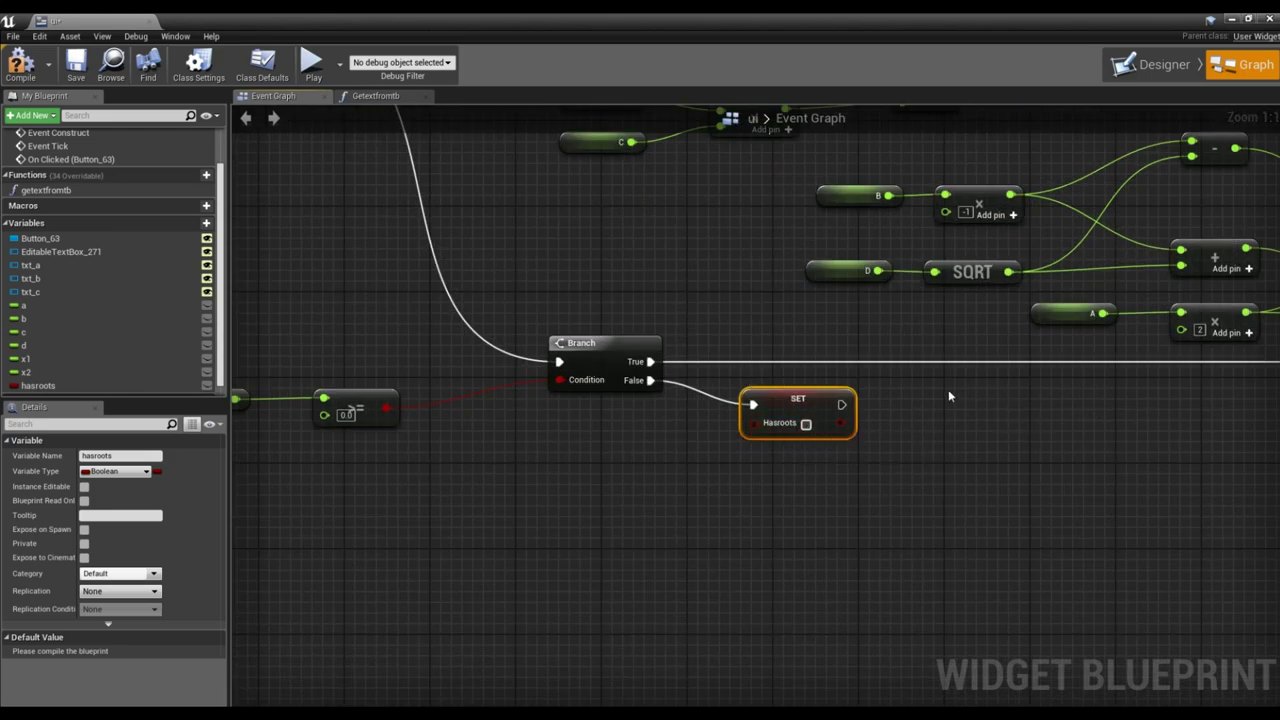
pyautogui.moveTo(999, 403); pyautogui.dragTo(862, 417, button='right')
pyautogui.scroll(-5, 862, 417)
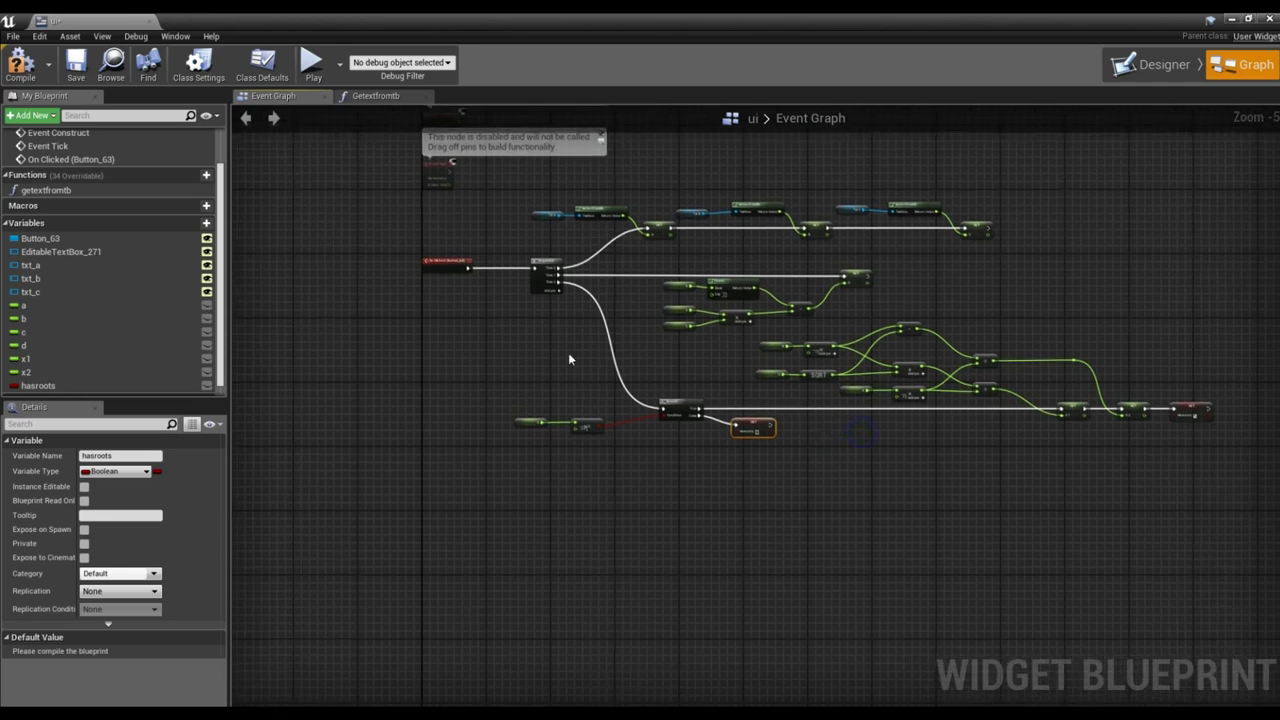
pyautogui.scroll(2, 479, 392)
pyautogui.moveTo(479, 392)
pyautogui.mouseDown()
pyautogui.moveTo(662, 472)
pyautogui.moveTo(720, 453)
pyautogui.mouseUp()
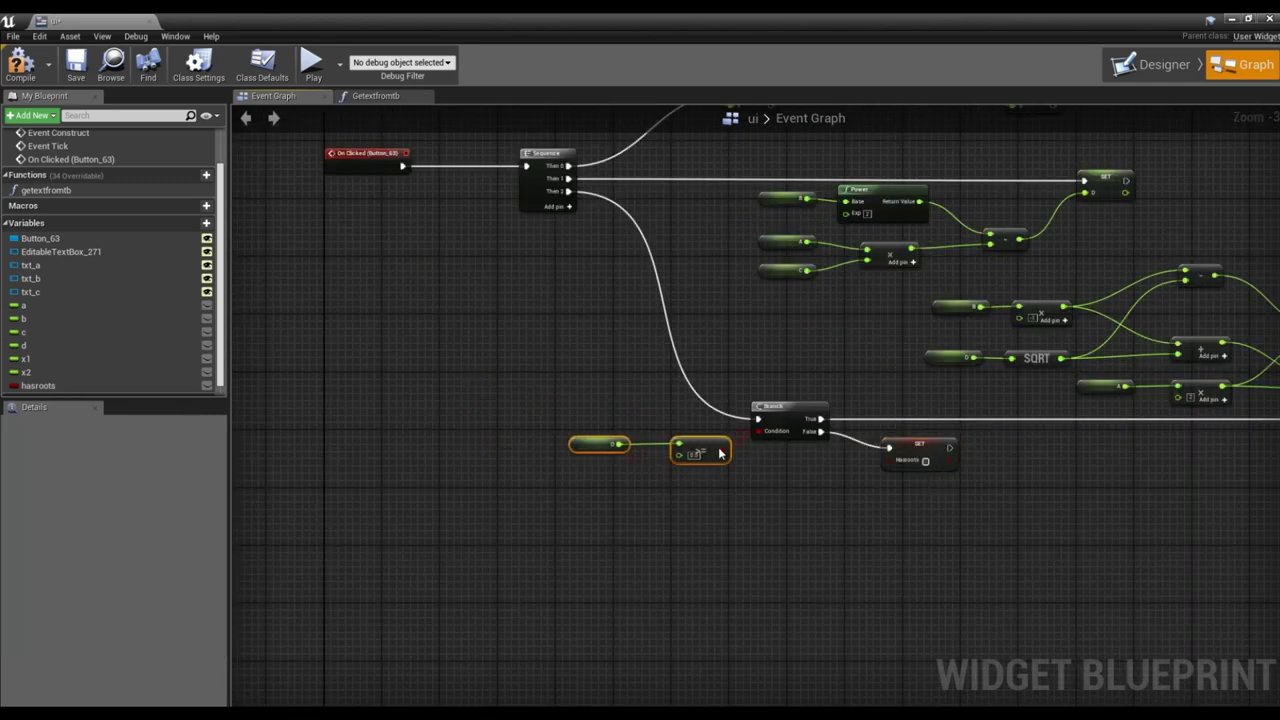
pyautogui.moveTo(600, 444); pyautogui.dragTo(616, 444)
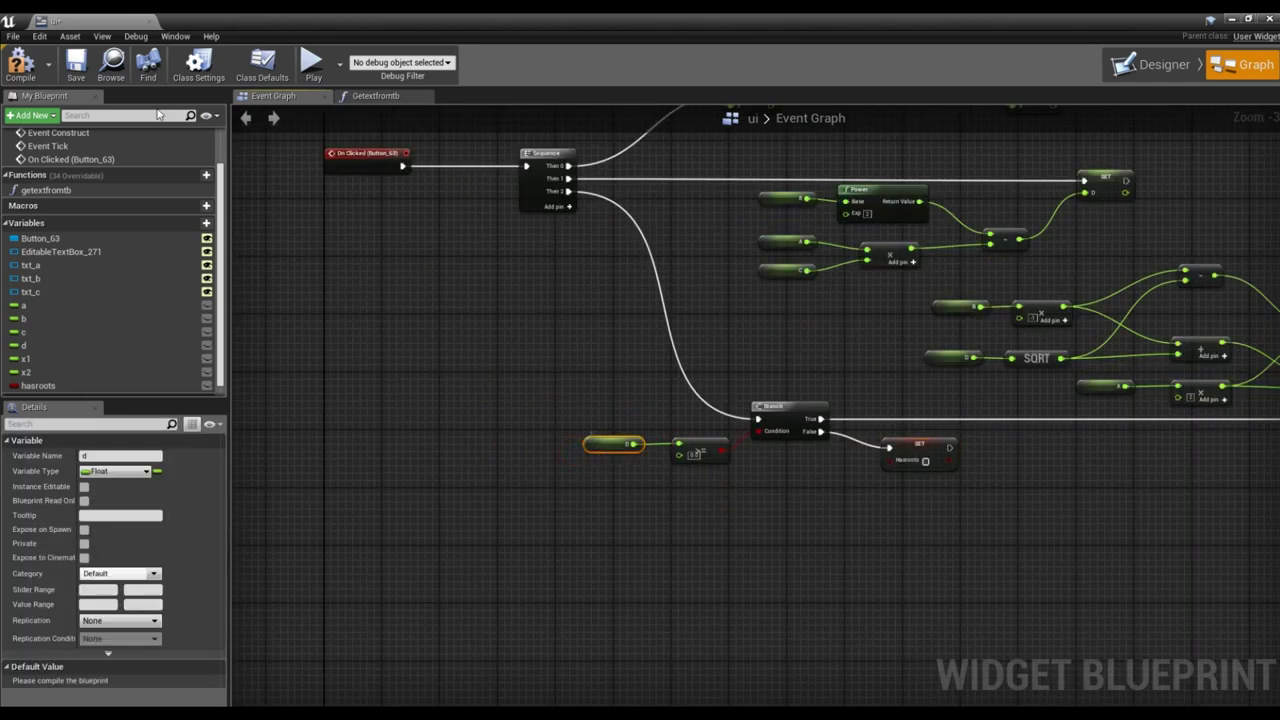
pyautogui.click(1152, 65)
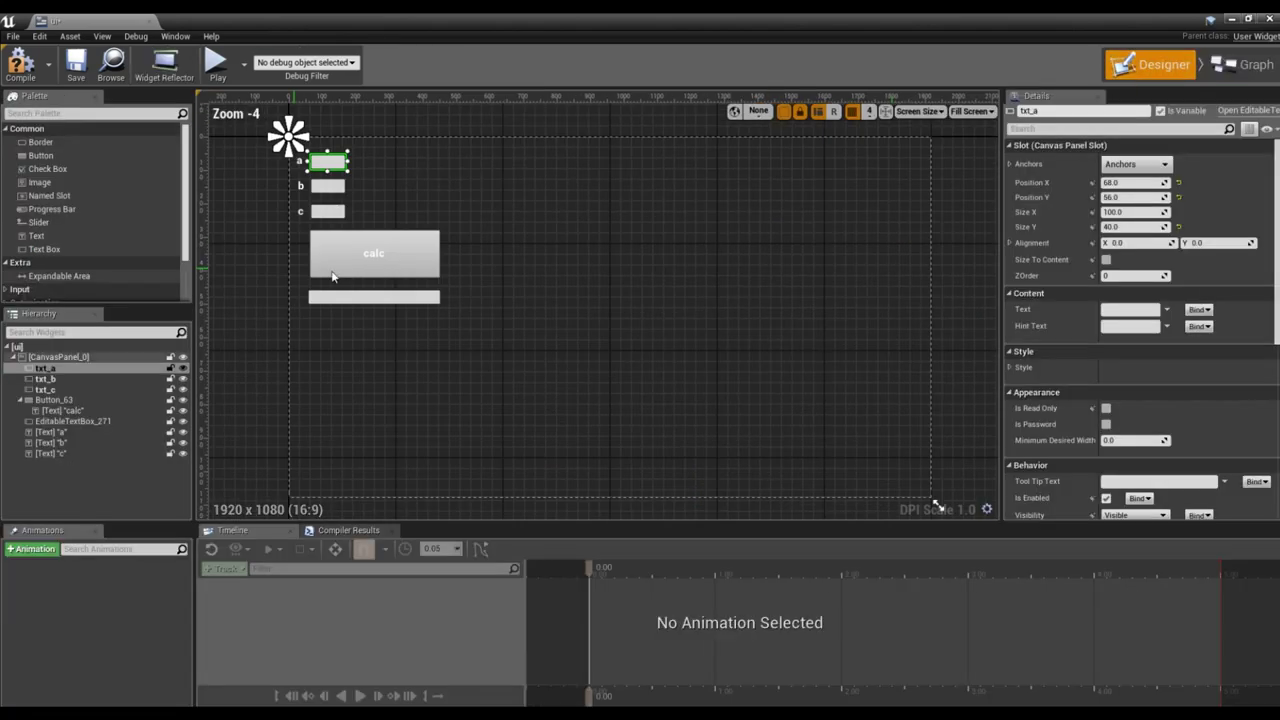
# Rename the empty result text box to txt_res in the Details name field.
pyautogui.click(1139, 112)
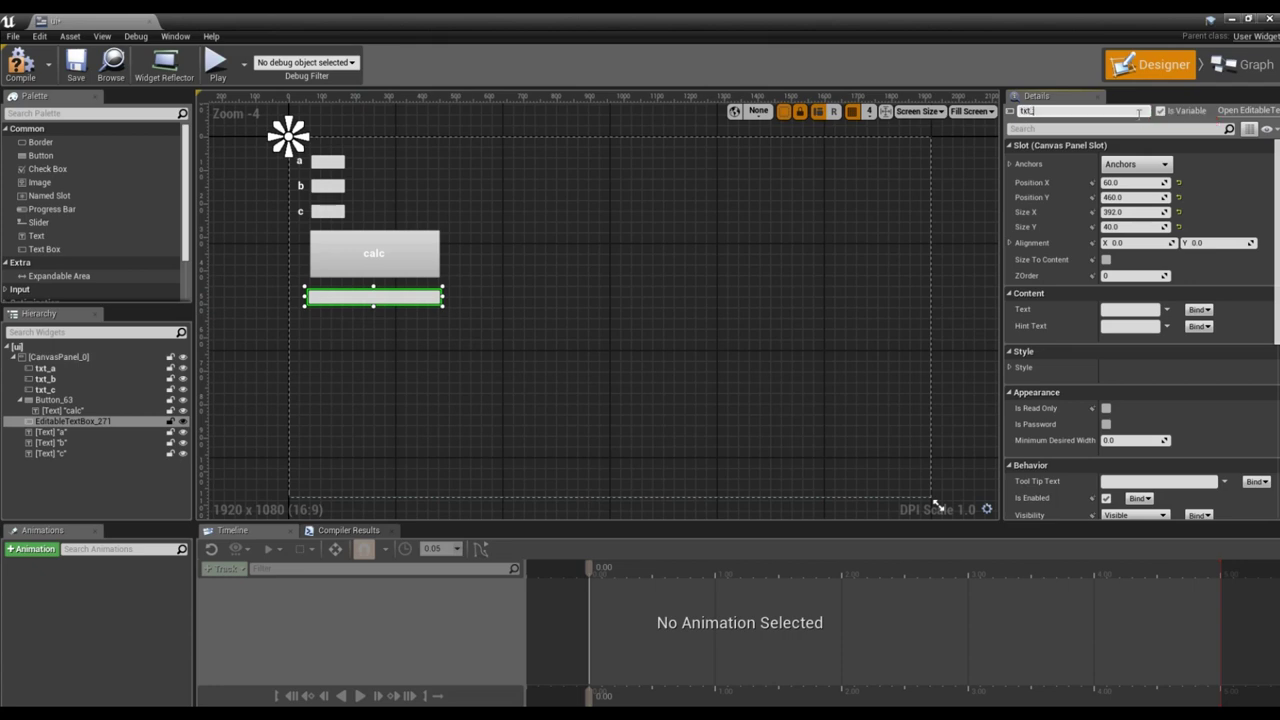
pyautogui.write('res')
pyautogui.press('Return')
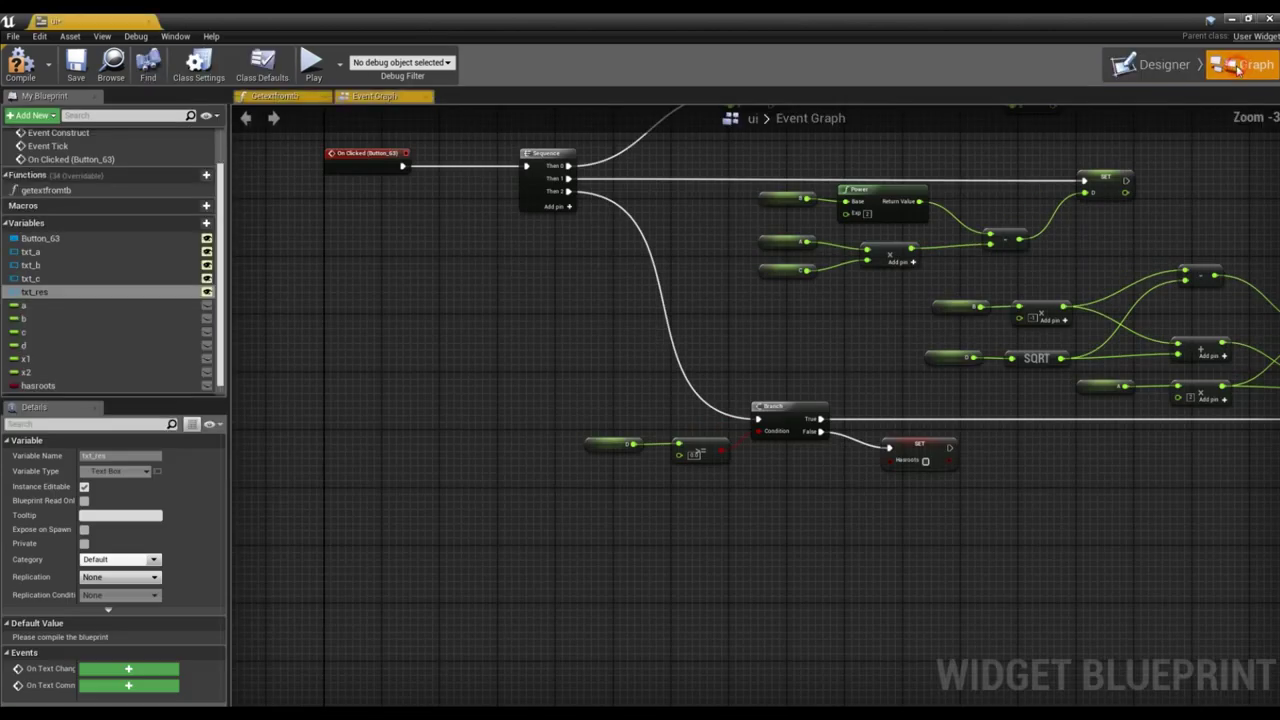
pyautogui.moveTo(735, 555); pyautogui.dragTo(677, 409, button='right')
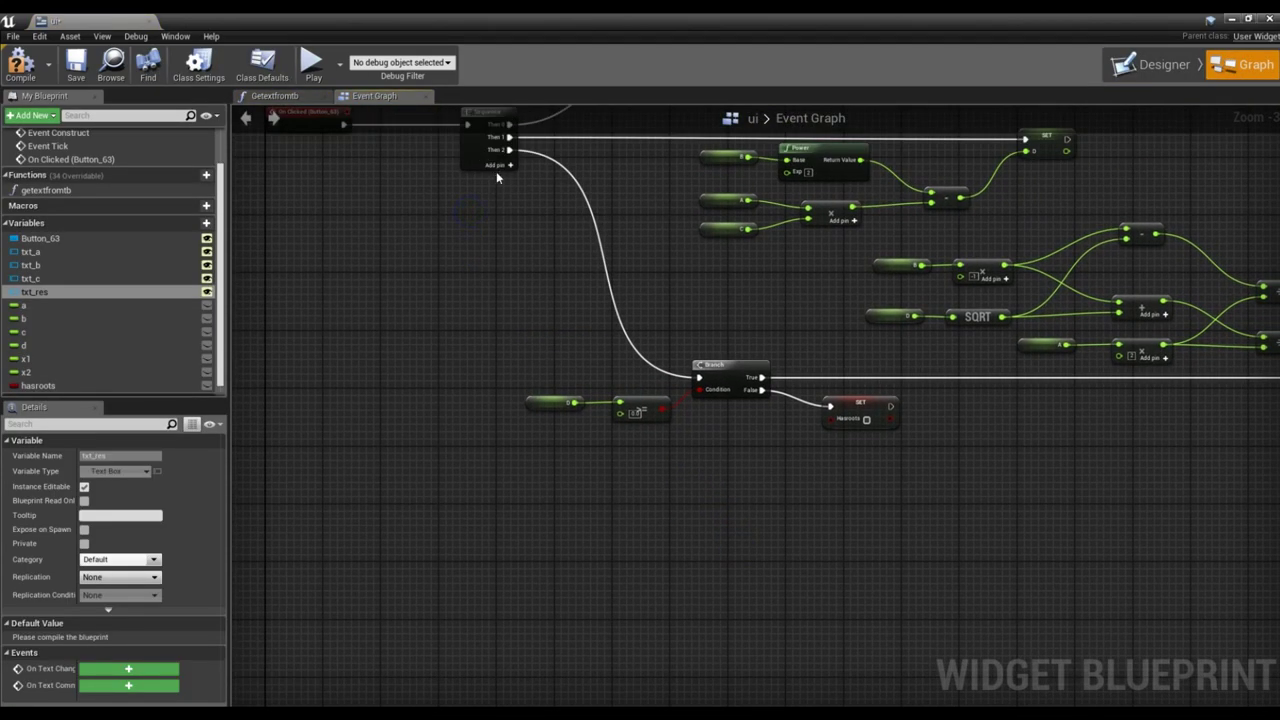
# Add a Then 3 pin to Sequence and a SetText (Text Box) node targeting txt_res.
pyautogui.click(497, 173)
pyautogui.click(505, 165)
pyautogui.moveTo(508, 166); pyautogui.dragTo(517, 193)
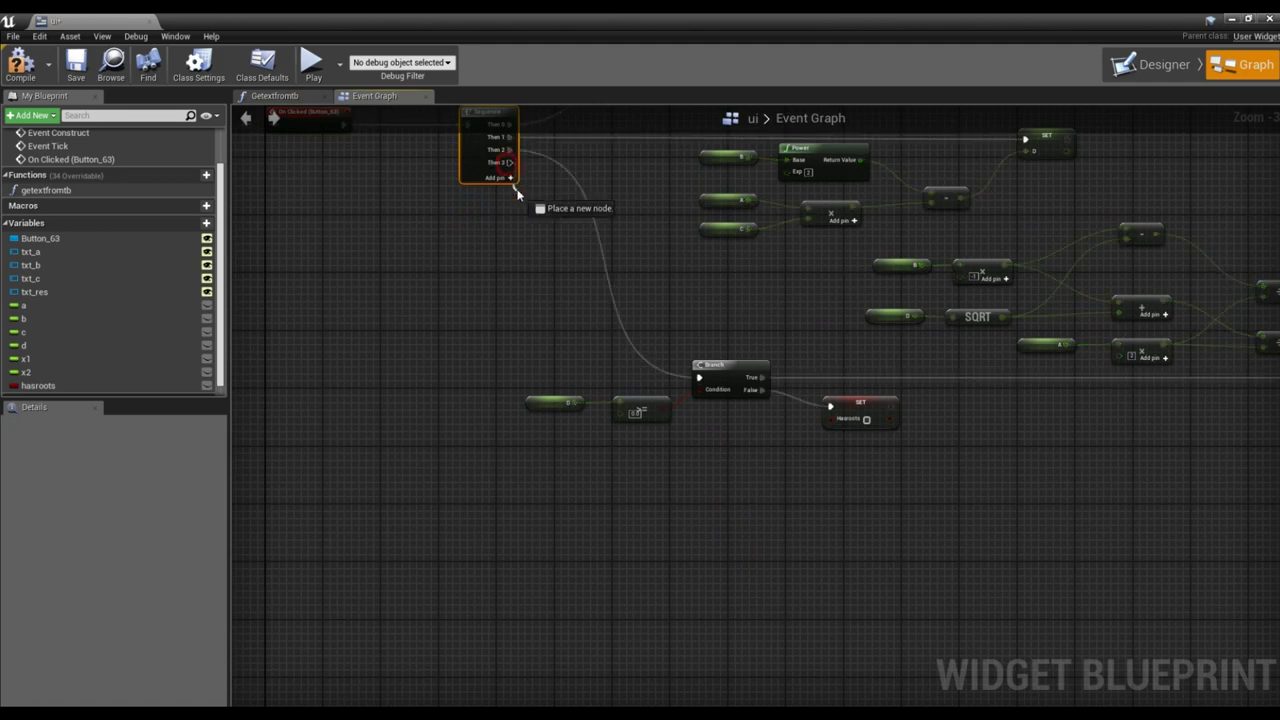
pyautogui.moveTo(45, 292); pyautogui.dragTo(733, 492)
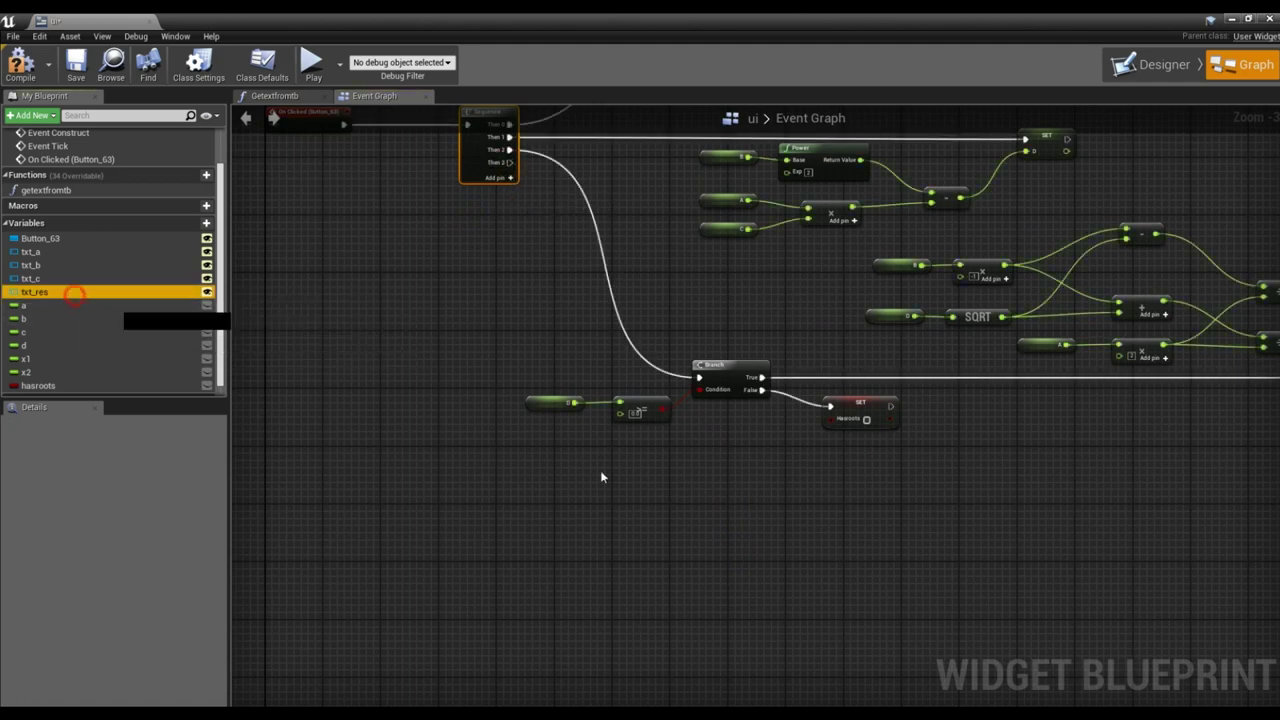
pyautogui.click(758, 508)
pyautogui.moveTo(831, 509); pyautogui.dragTo(729, 456, button='right')
pyautogui.moveTo(683, 447); pyautogui.dragTo(763, 485)
pyautogui.write('sett')
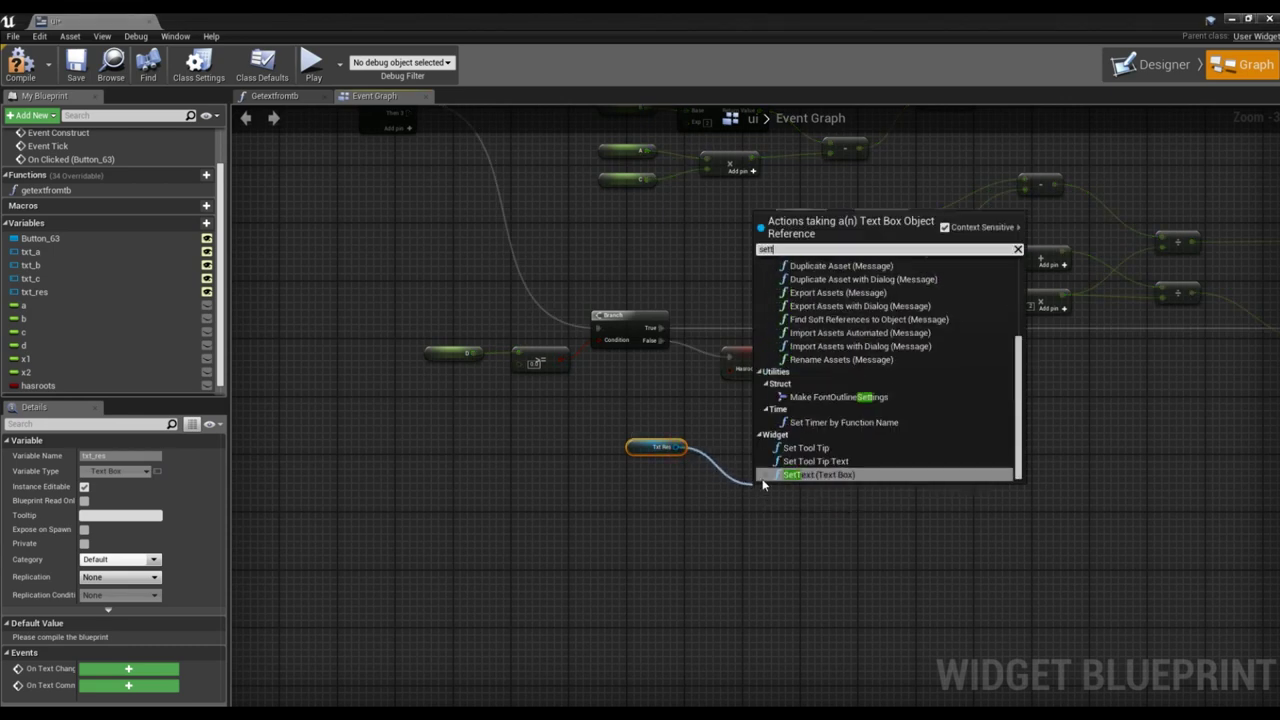
pyautogui.write('ext')
pyautogui.press('Return')
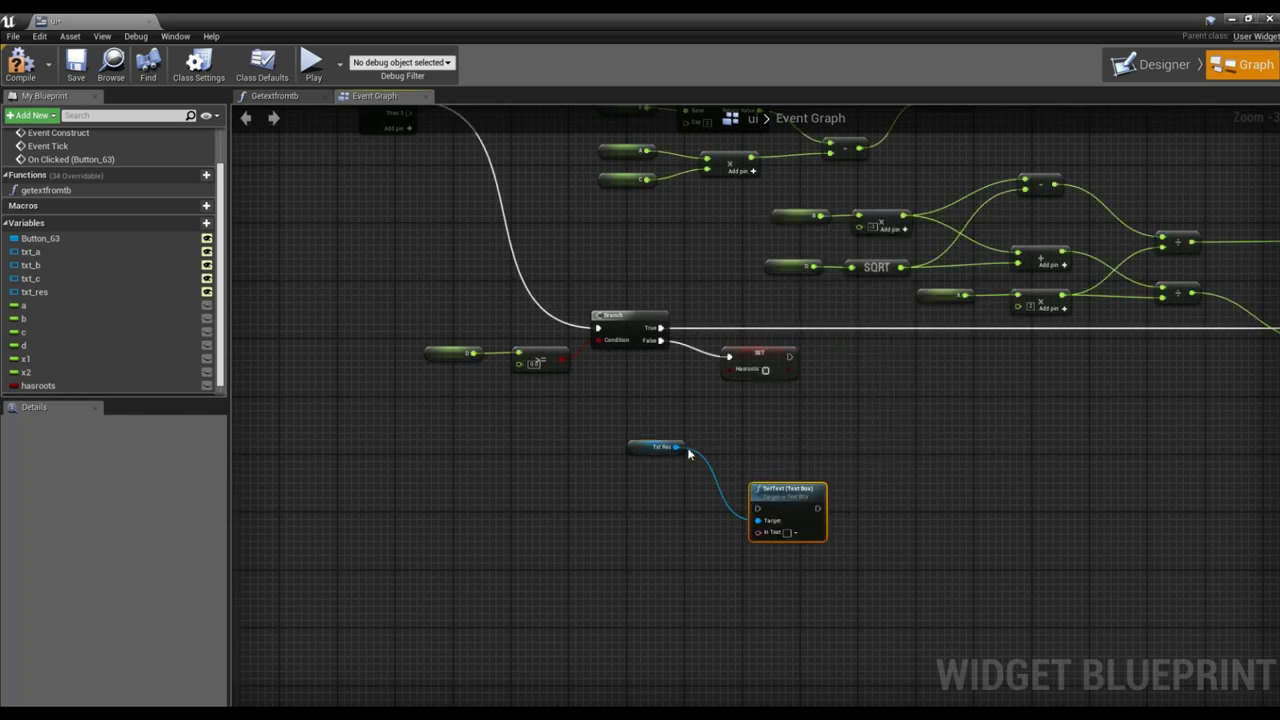
pyautogui.moveTo(590, 440); pyautogui.dragTo(604, 470, button='right')
# Wire Then 3 through a reroute point into the SetText execution input.
pyautogui.moveTo(423, 144); pyautogui.dragTo(472, 502)
pyautogui.scroll(-5, 529, 443)
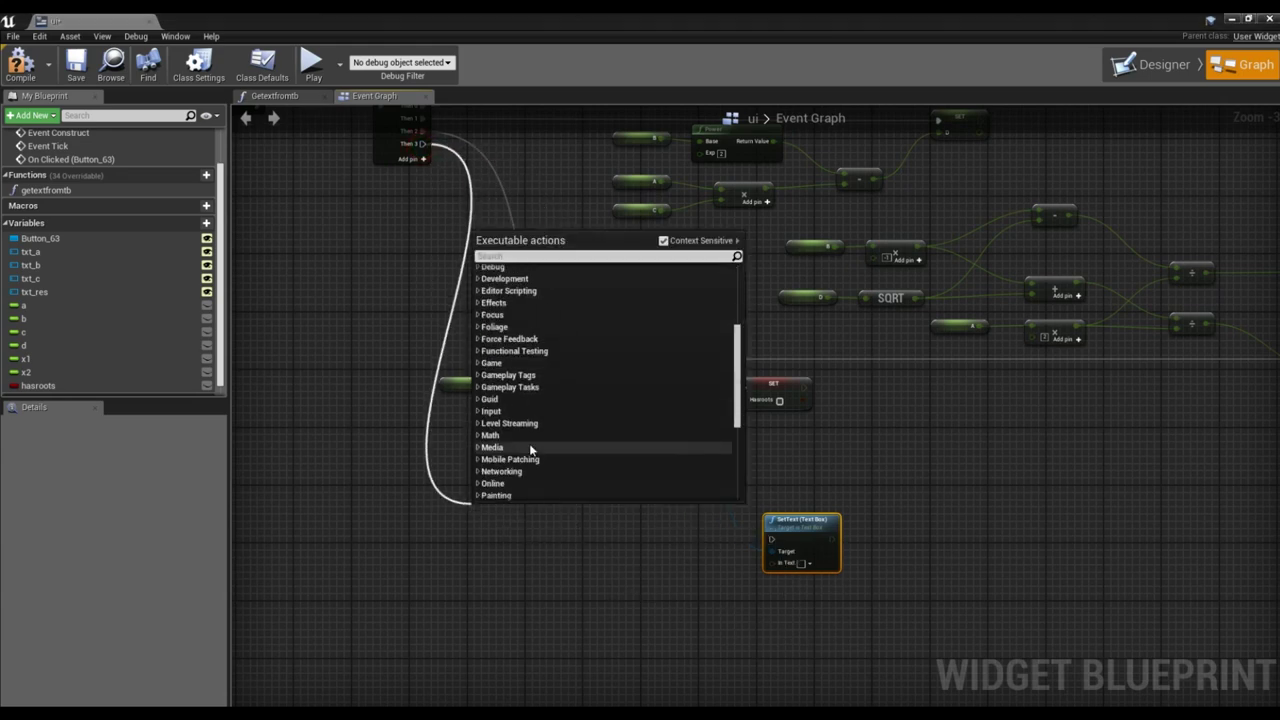
pyautogui.scroll(-5, 531, 455)
pyautogui.click(526, 482)
pyautogui.moveTo(483, 511); pyautogui.dragTo(772, 539)
pyautogui.scroll(3, 530, 550)
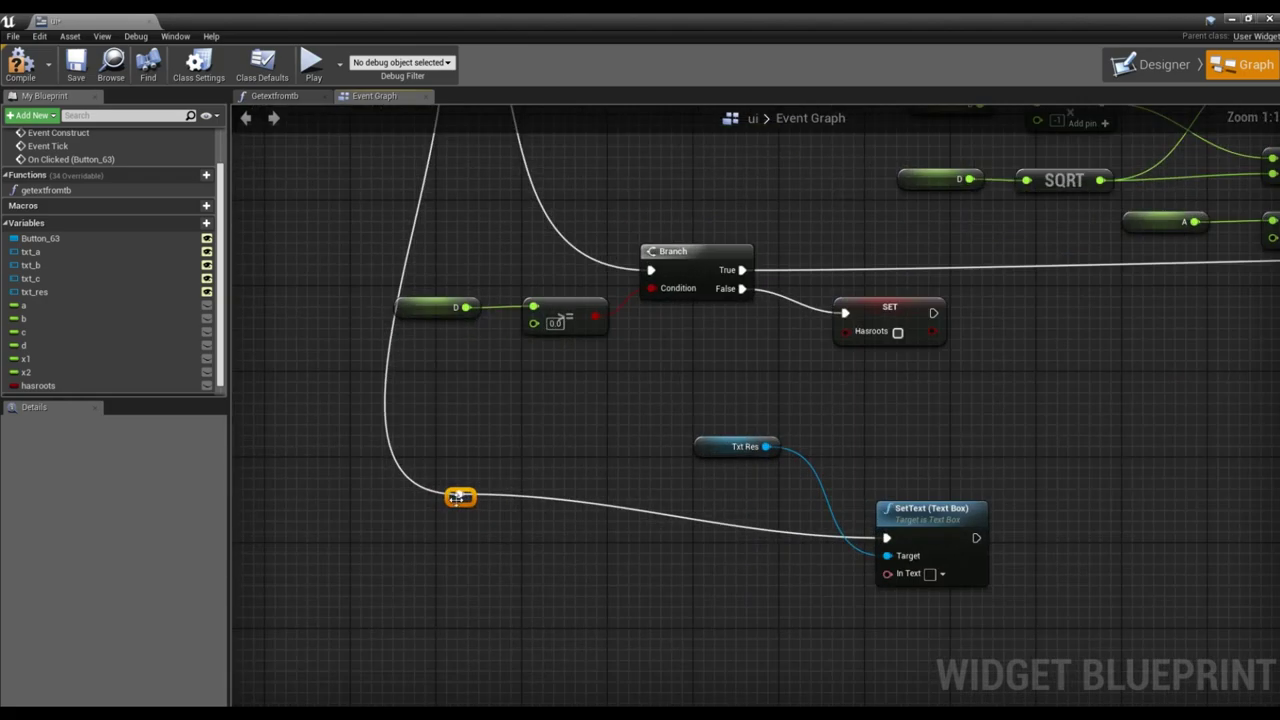
pyautogui.moveTo(456, 497); pyautogui.dragTo(460, 541)
pyautogui.scroll(-6, 461, 545)
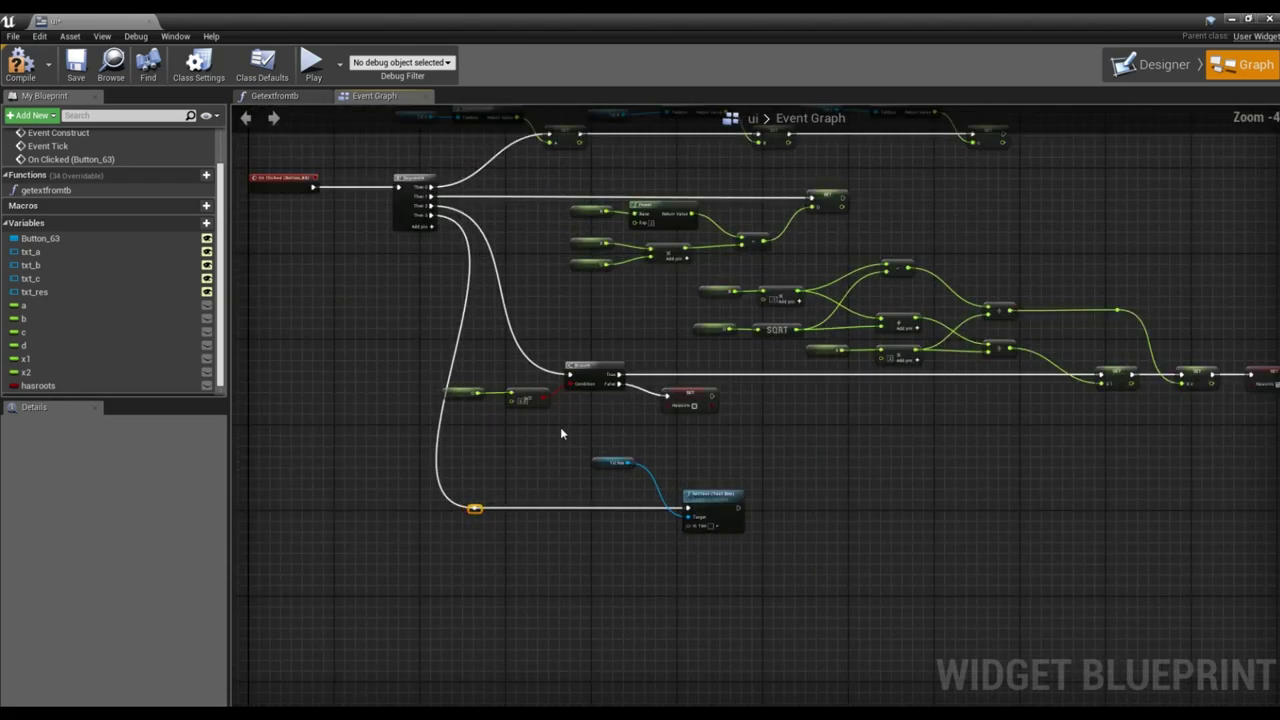
pyautogui.scroll(6, 559, 415)
pyautogui.moveTo(620, 467); pyautogui.dragTo(664, 531)
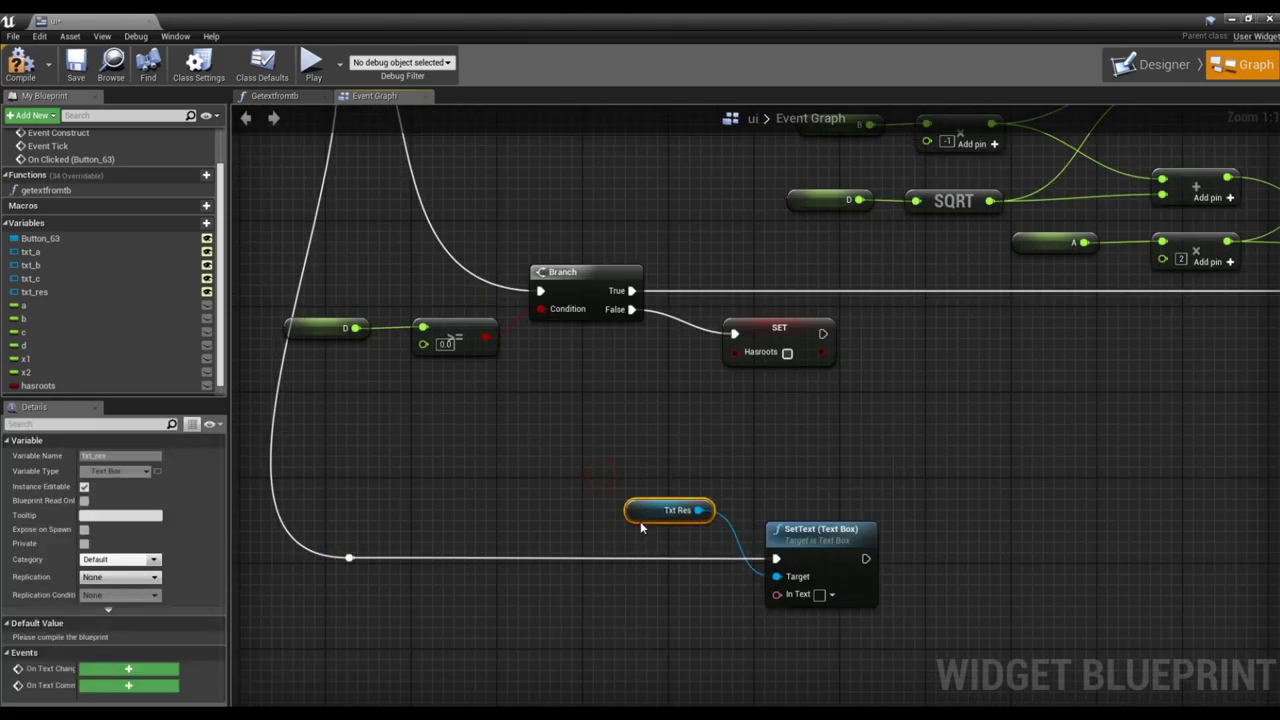
# Pull a wire from SetText's In Text input and search for 'string'.
pyautogui.moveTo(750, 461); pyautogui.dragTo(822, 439, button='right')
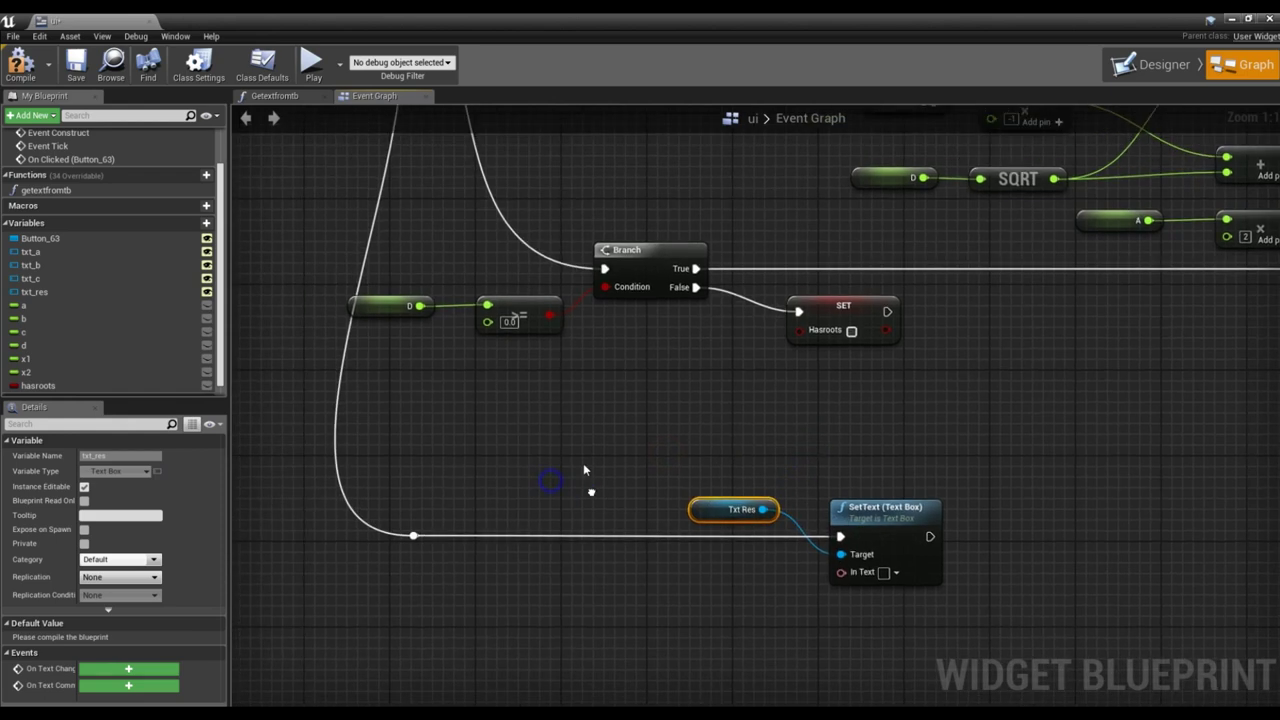
pyautogui.click(413, 308)
pyautogui.moveTo(601, 451); pyautogui.dragTo(574, 396, button='right')
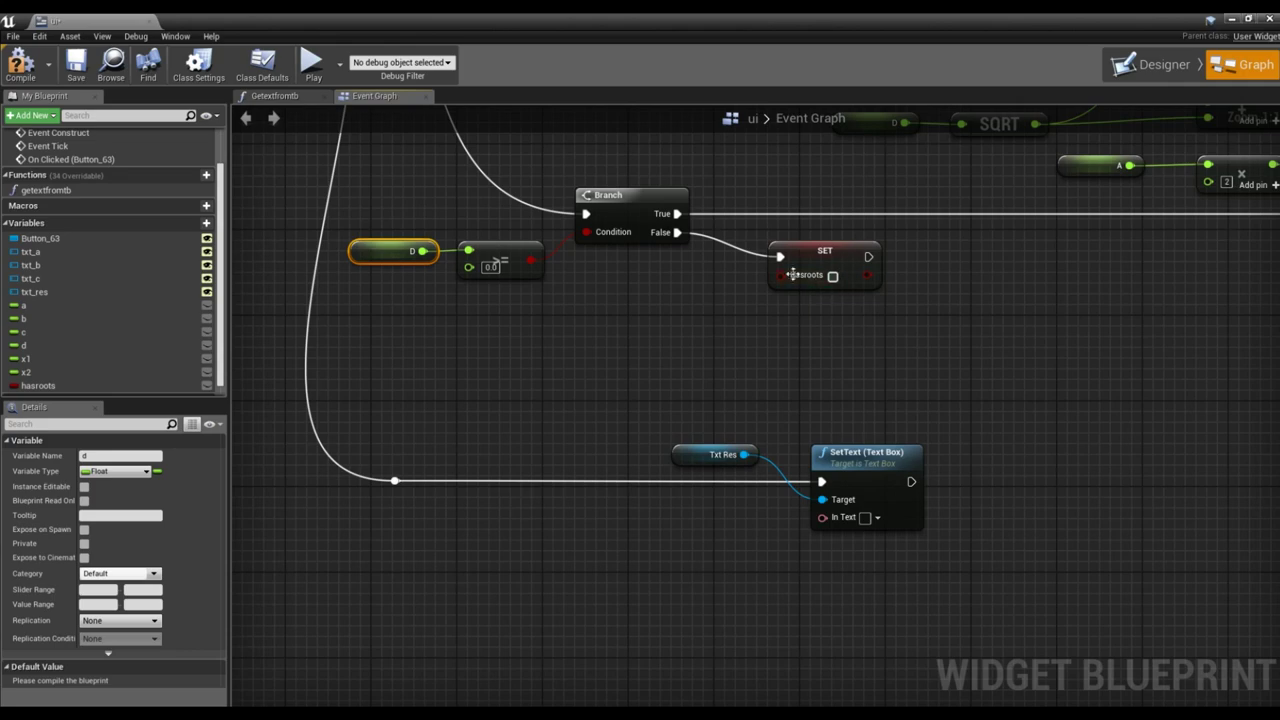
pyautogui.press('Home')
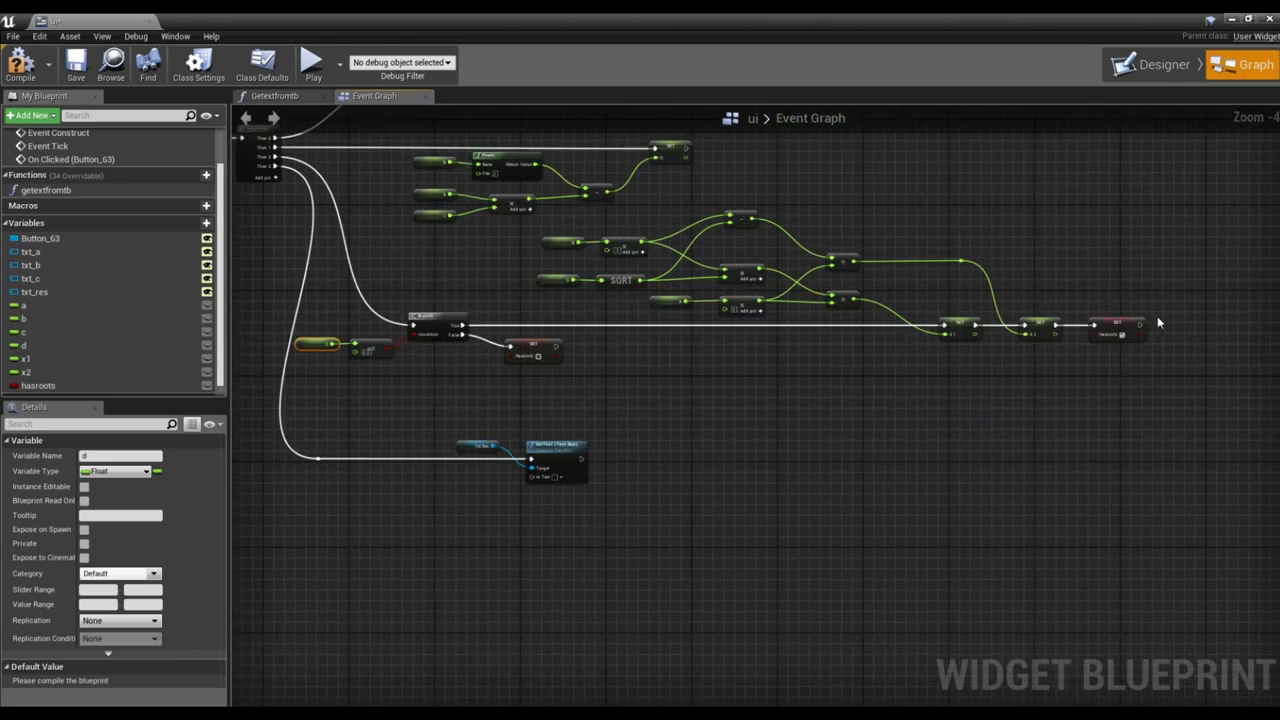
pyautogui.moveTo(746, 493); pyautogui.dragTo(944, 424, button='right')
pyautogui.scroll(4, 945, 422)
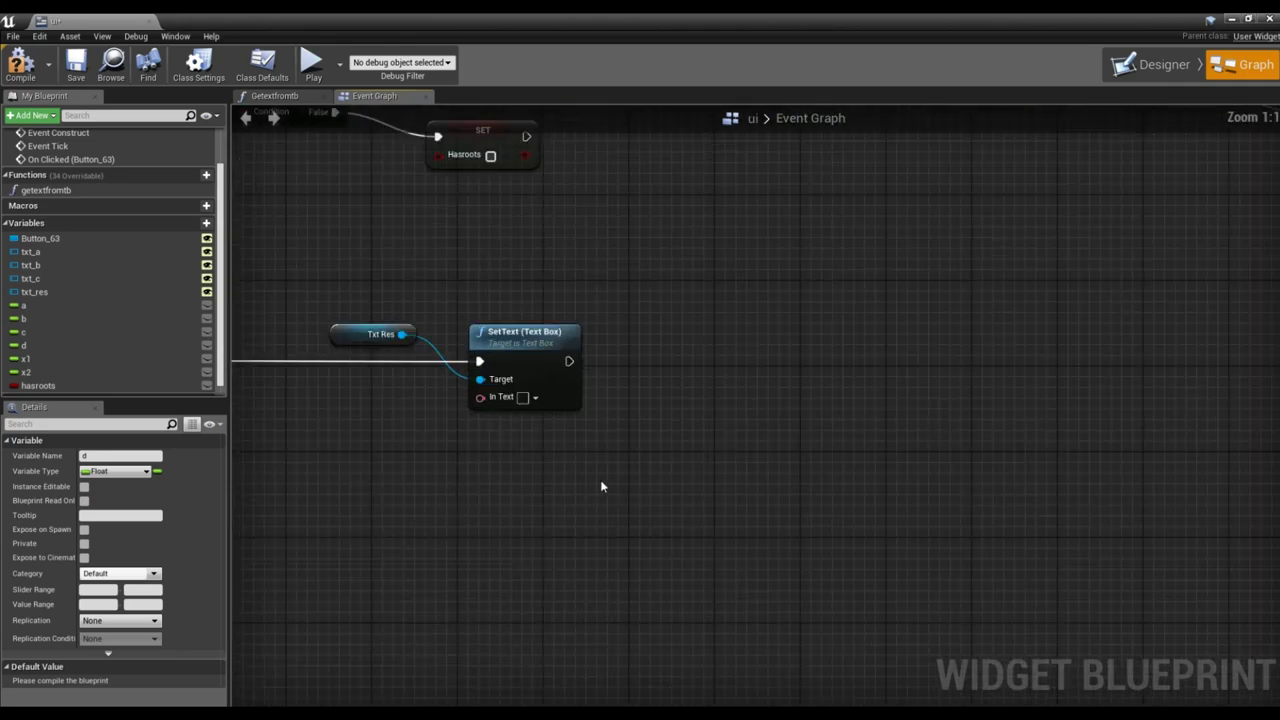
pyautogui.moveTo(603, 486); pyautogui.dragTo(728, 394, button='right')
pyautogui.moveTo(728, 392)
pyautogui.mouseDown()
pyautogui.moveTo(615, 580)
pyautogui.moveTo(590, 549)
pyautogui.mouseUp()
pyautogui.write('s')
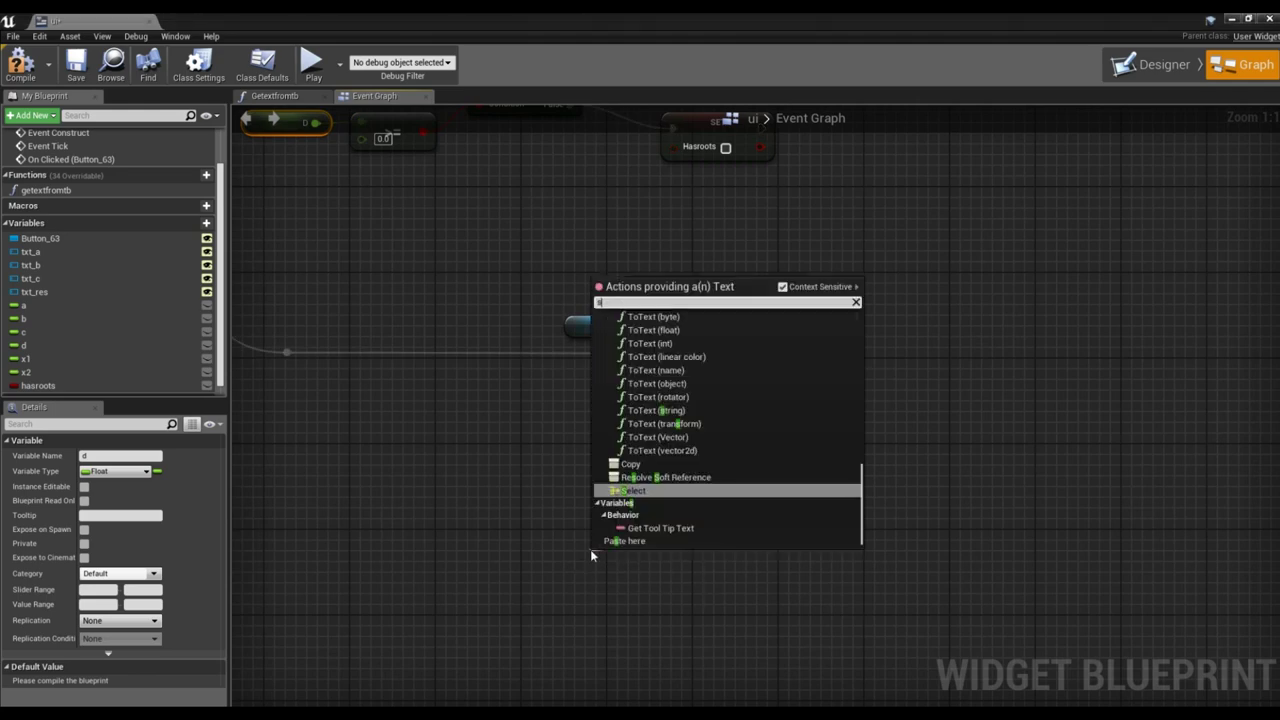
pyautogui.write('tring')
# Place a ToText (string) conversion node and position it beside SetText.
pyautogui.press('Down')
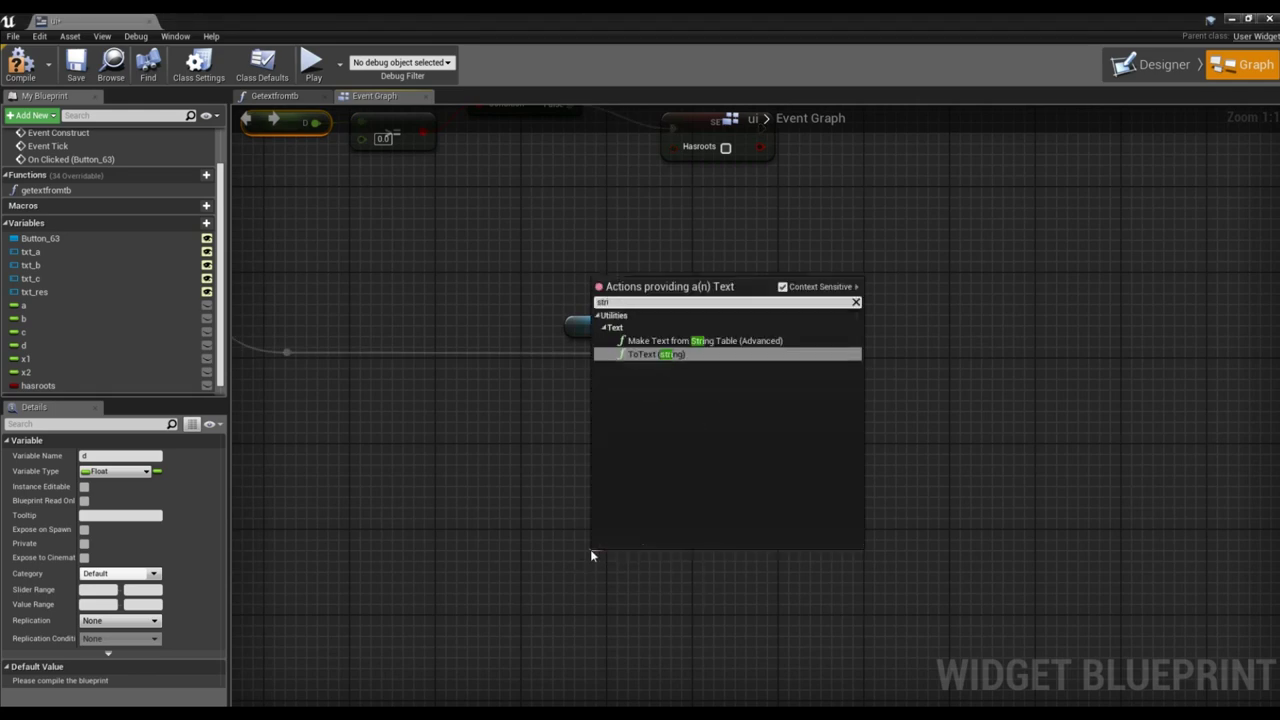
pyautogui.press('Return')
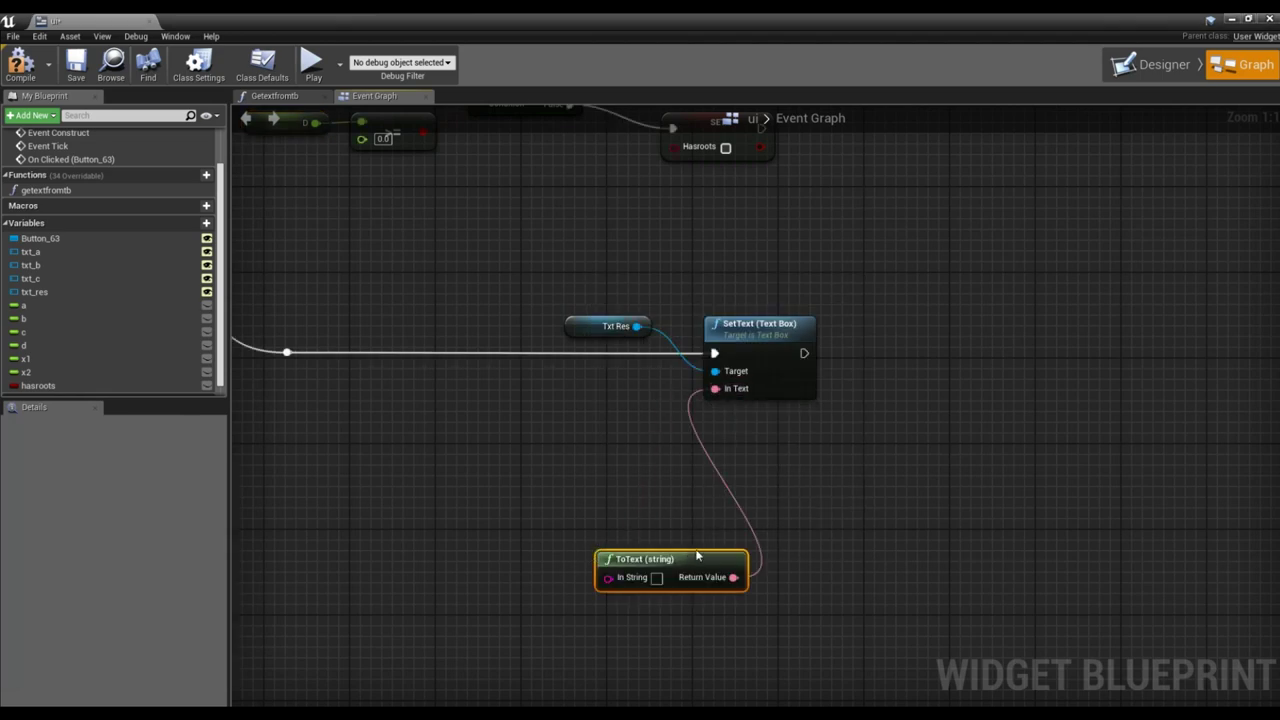
pyautogui.moveTo(697, 555); pyautogui.dragTo(633, 523)
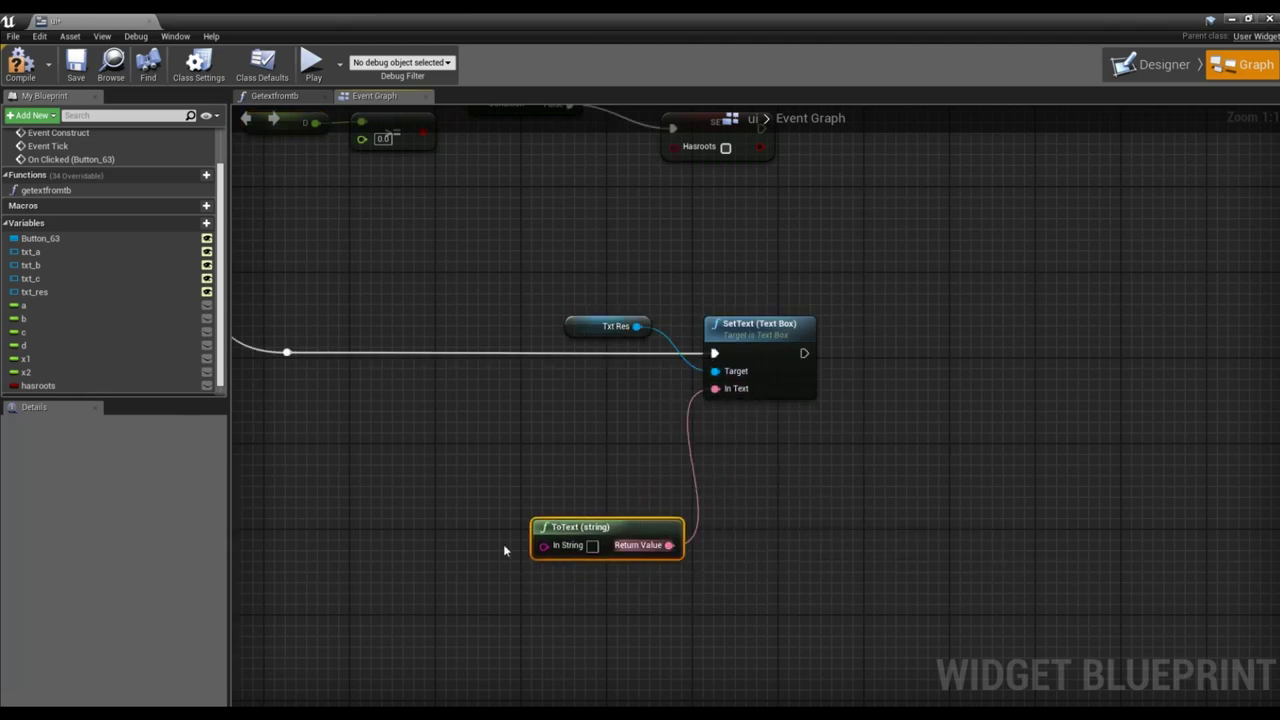
pyautogui.moveTo(568, 582); pyautogui.dragTo(941, 490, button='right')
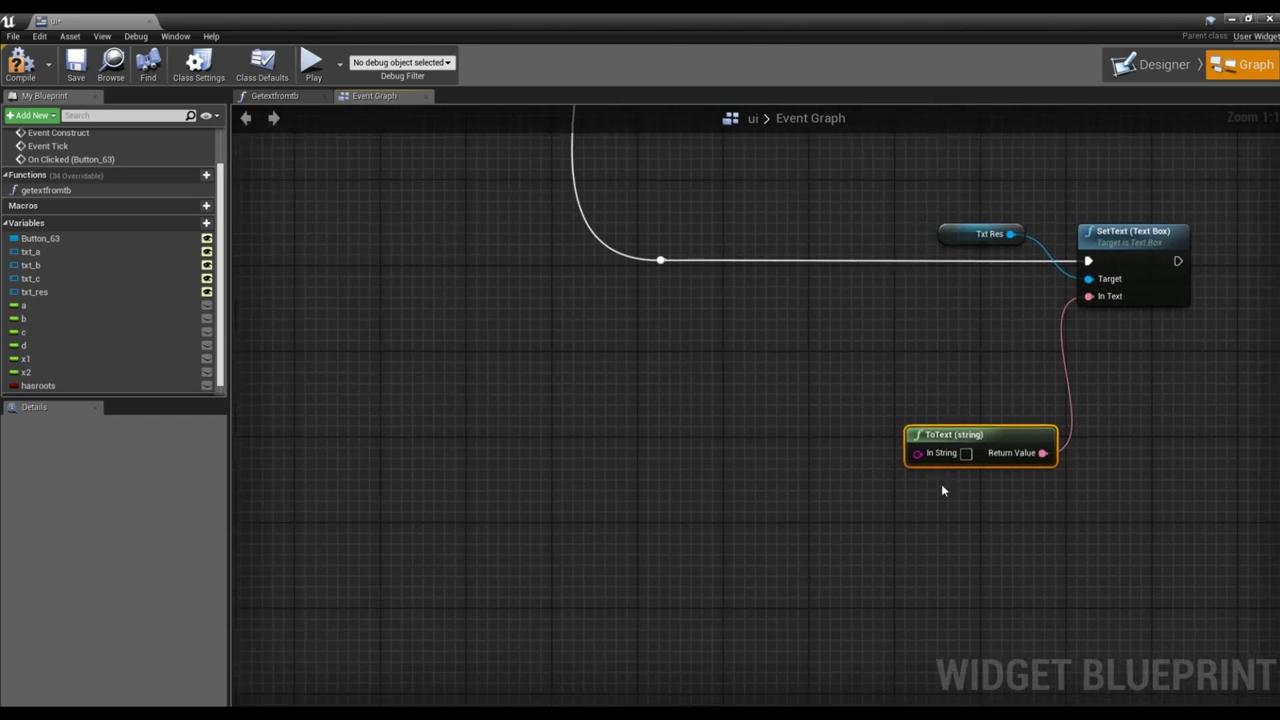
# Add a Select node feeding ToText's In String and make its Index a Boolean.
pyautogui.moveTo(919, 453); pyautogui.dragTo(708, 592)
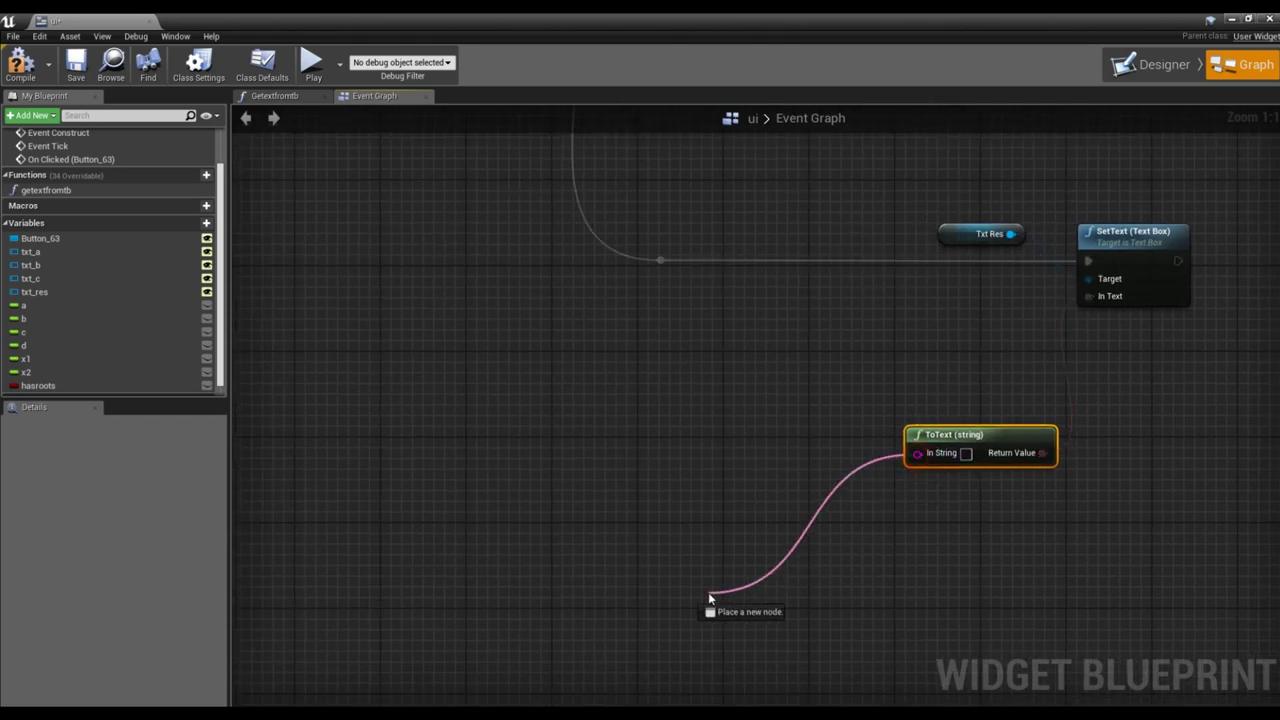
pyautogui.write('se')
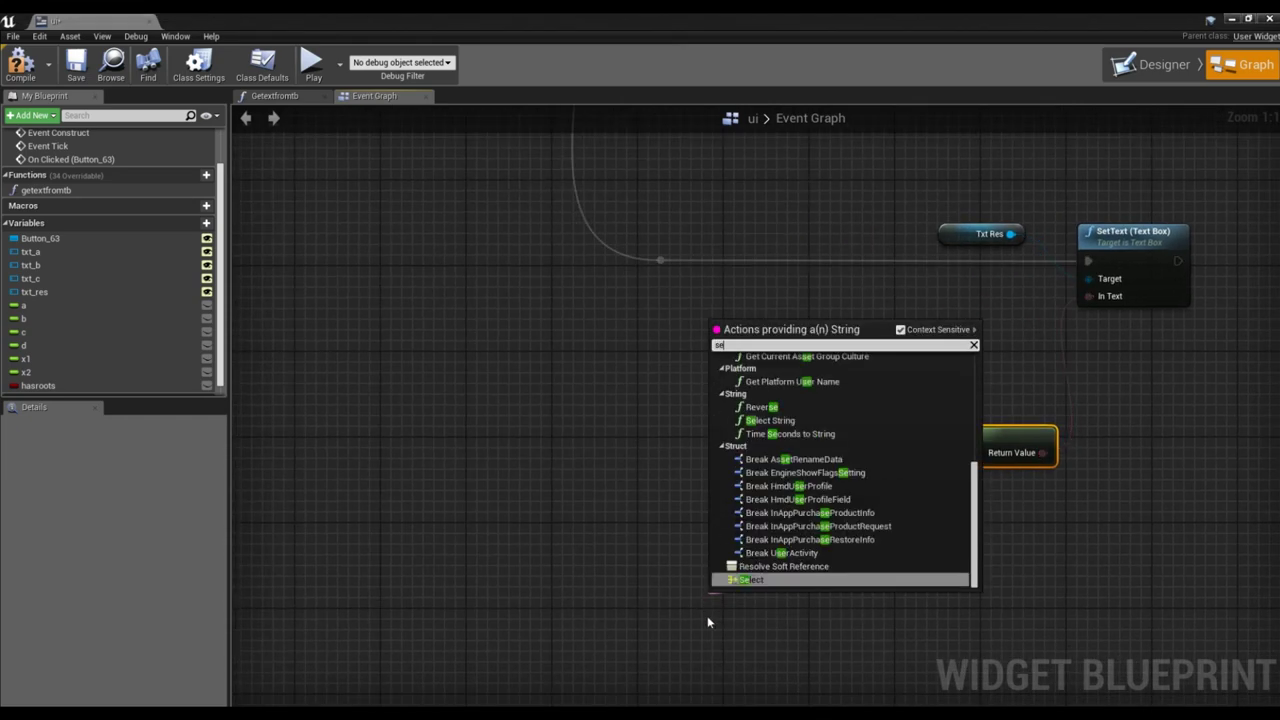
pyautogui.write('lect')
pyautogui.press('Return')
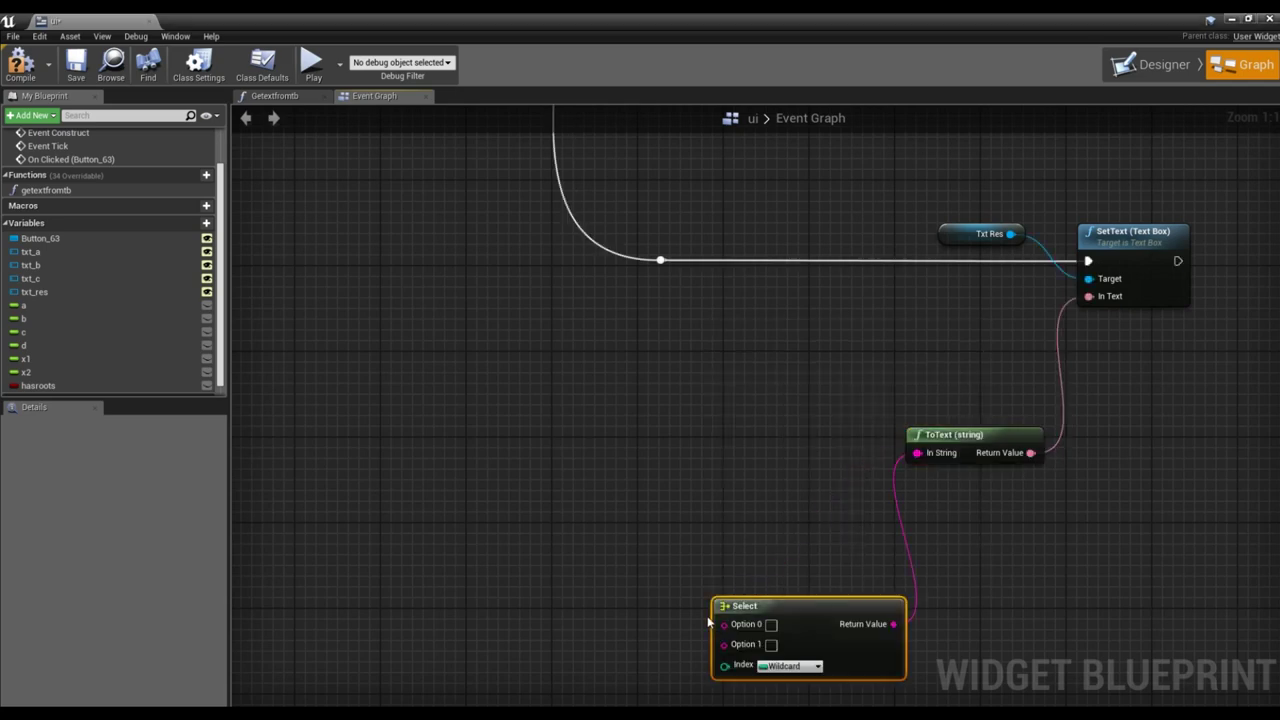
pyautogui.moveTo(824, 642); pyautogui.dragTo(749, 546)
pyautogui.click(741, 569)
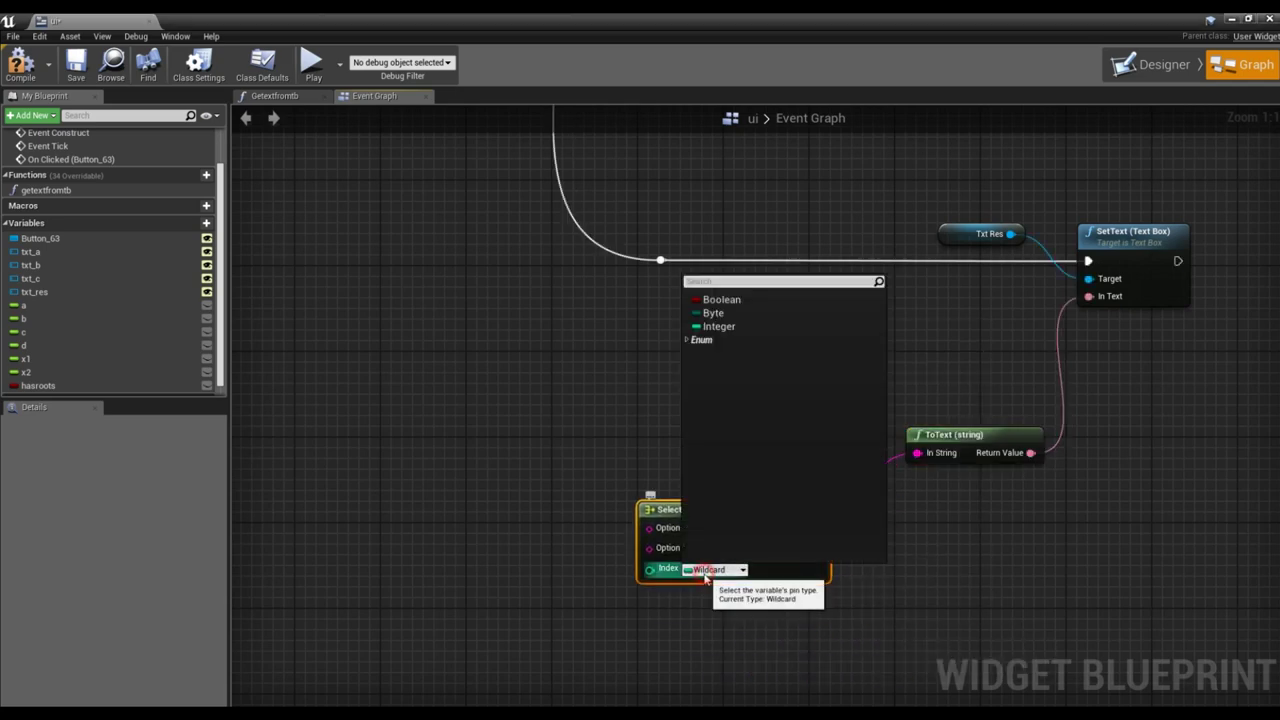
pyautogui.click(749, 299)
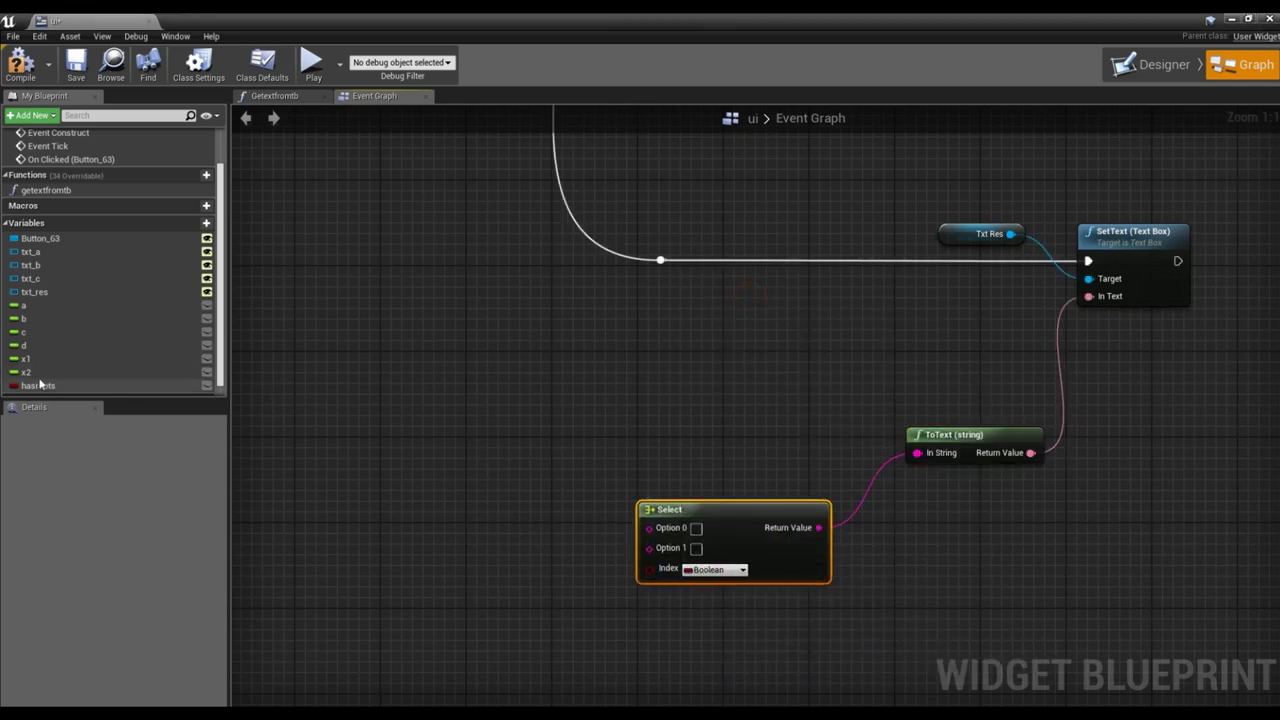
# Wire a Hasroots getter into Select's Index and add an x1 getter.
pyautogui.moveTo(47, 392); pyautogui.dragTo(490, 572)
pyautogui.click(515, 584)
pyautogui.moveTo(569, 576); pyautogui.dragTo(659, 577)
pyautogui.moveTo(524, 569); pyautogui.dragTo(513, 559)
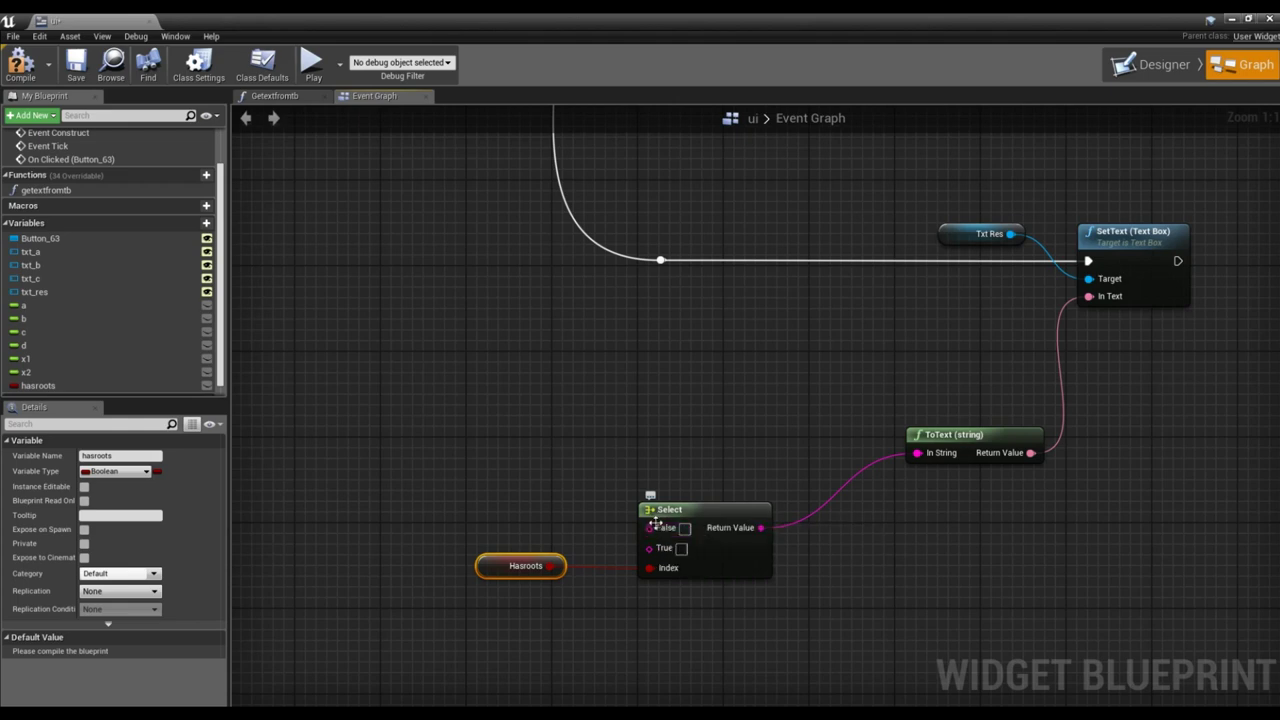
pyautogui.moveTo(495, 566); pyautogui.dragTo(495, 577)
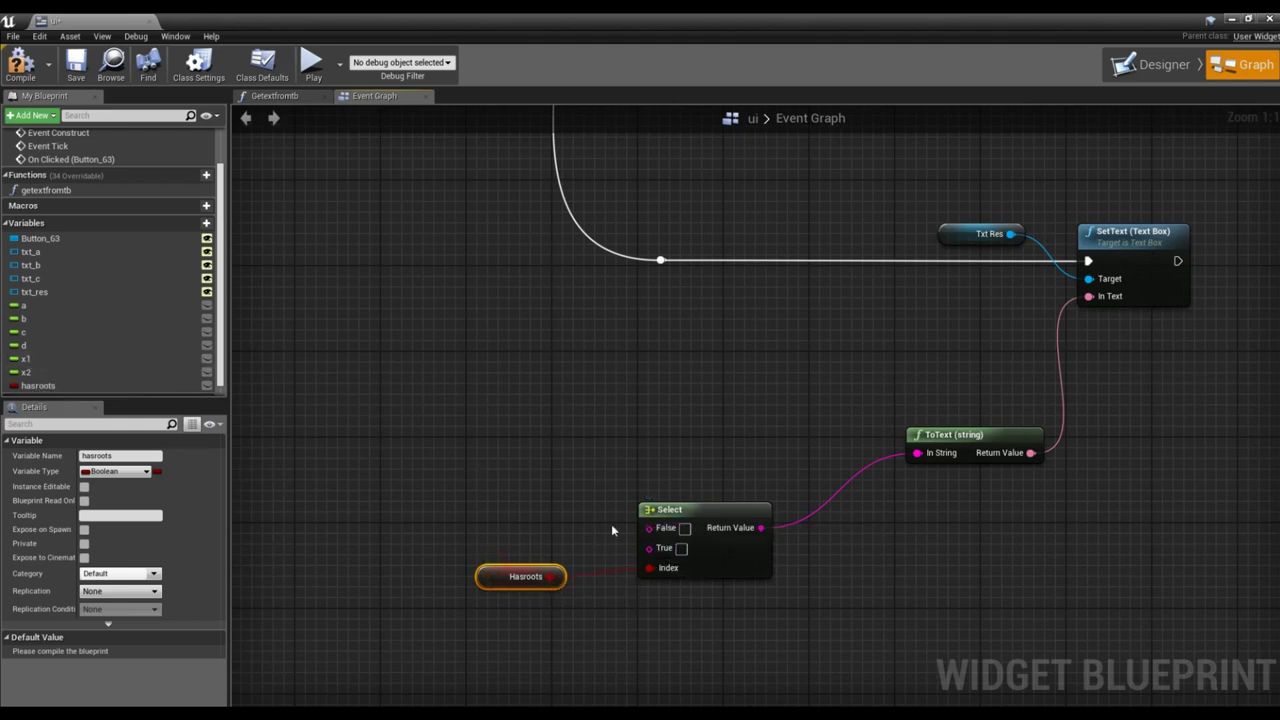
pyautogui.moveTo(611, 524); pyautogui.dragTo(775, 528, button='right')
pyautogui.keyDown('ctrl'); pyautogui.moveTo(36, 360); pyautogui.dragTo(297, 366); pyautogui.keyUp('ctrl')
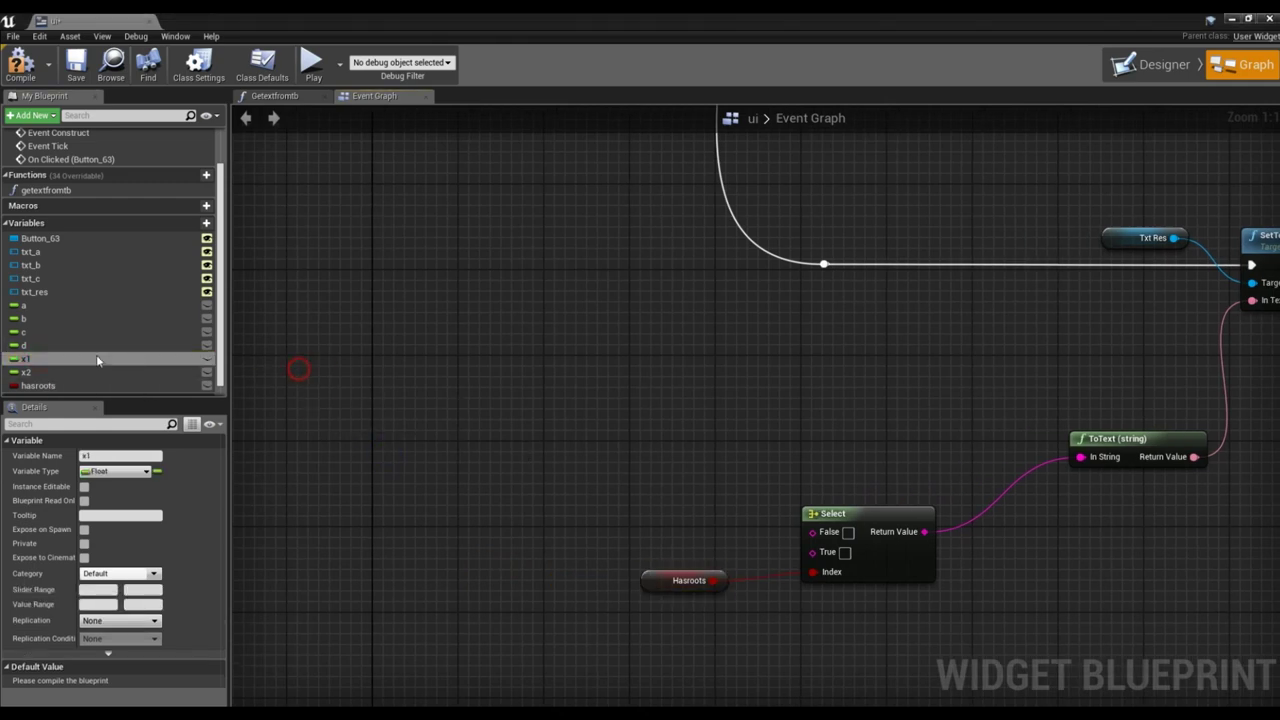
# Add an x2 getter and an Append node on Select's True input with extra C and D pins.
pyautogui.moveTo(65, 370); pyautogui.dragTo(286, 409)
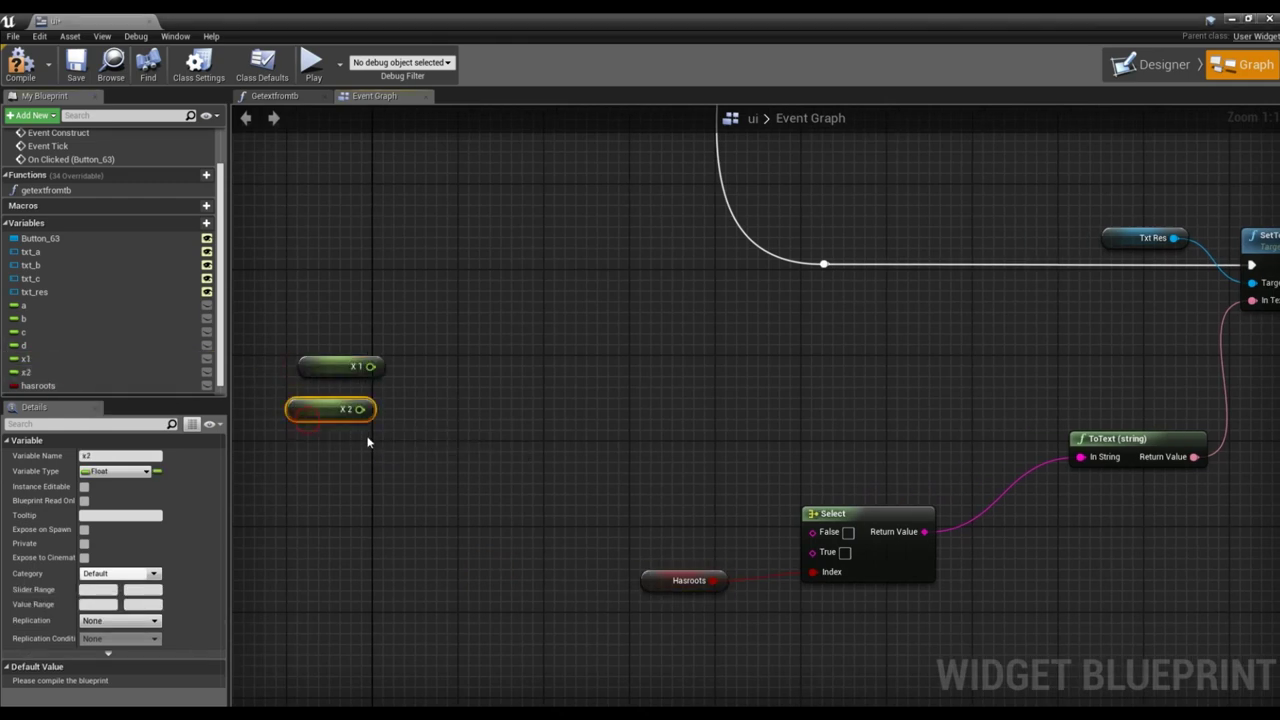
pyautogui.moveTo(812, 552); pyautogui.dragTo(533, 312)
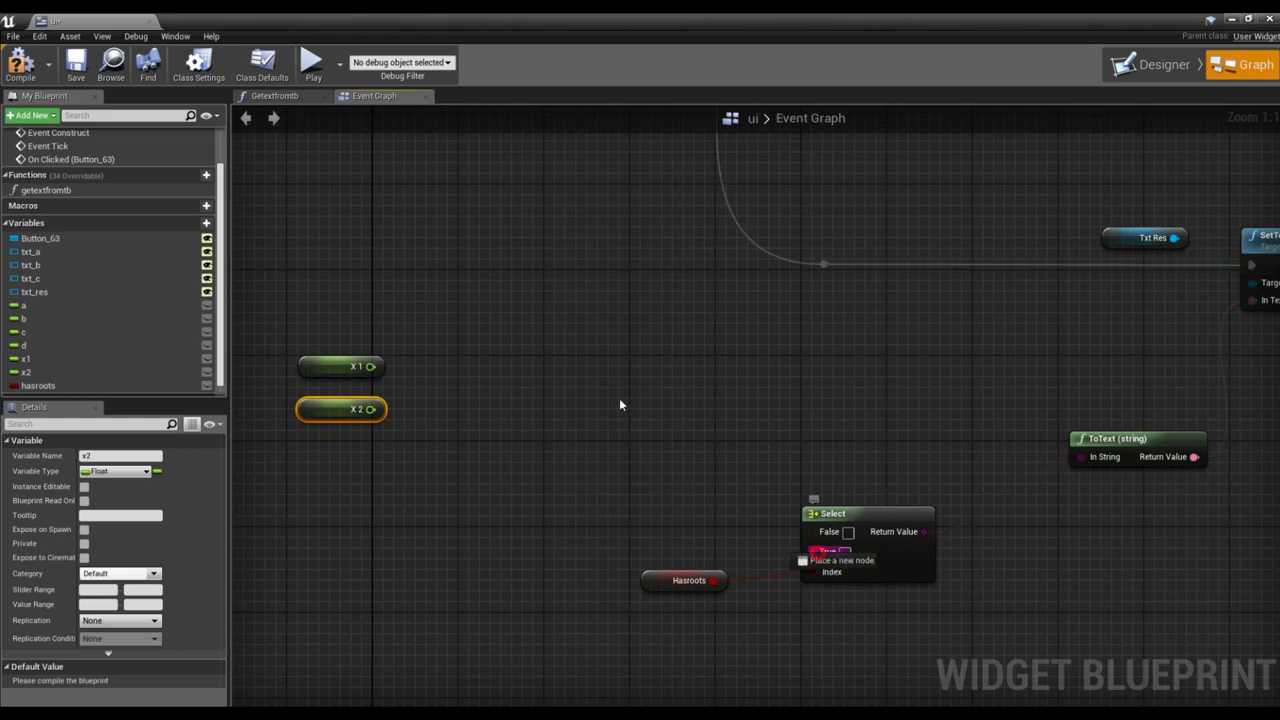
pyautogui.write('append')
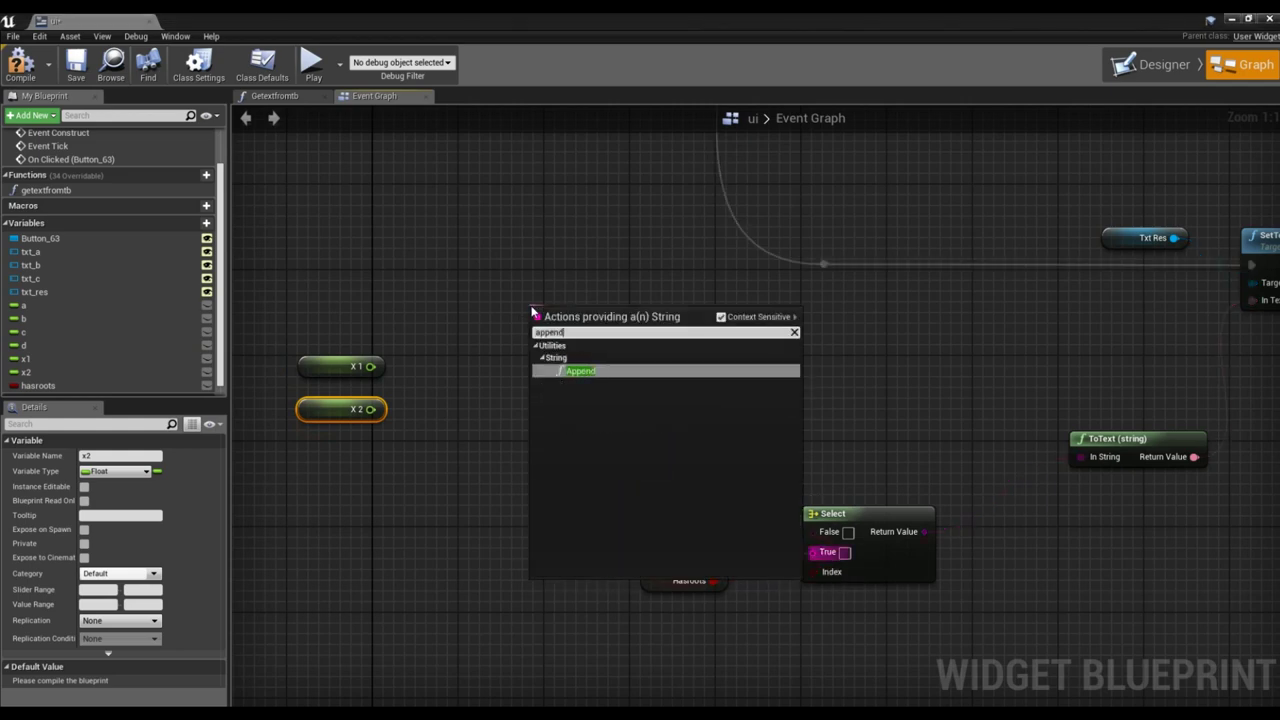
pyautogui.press('Return')
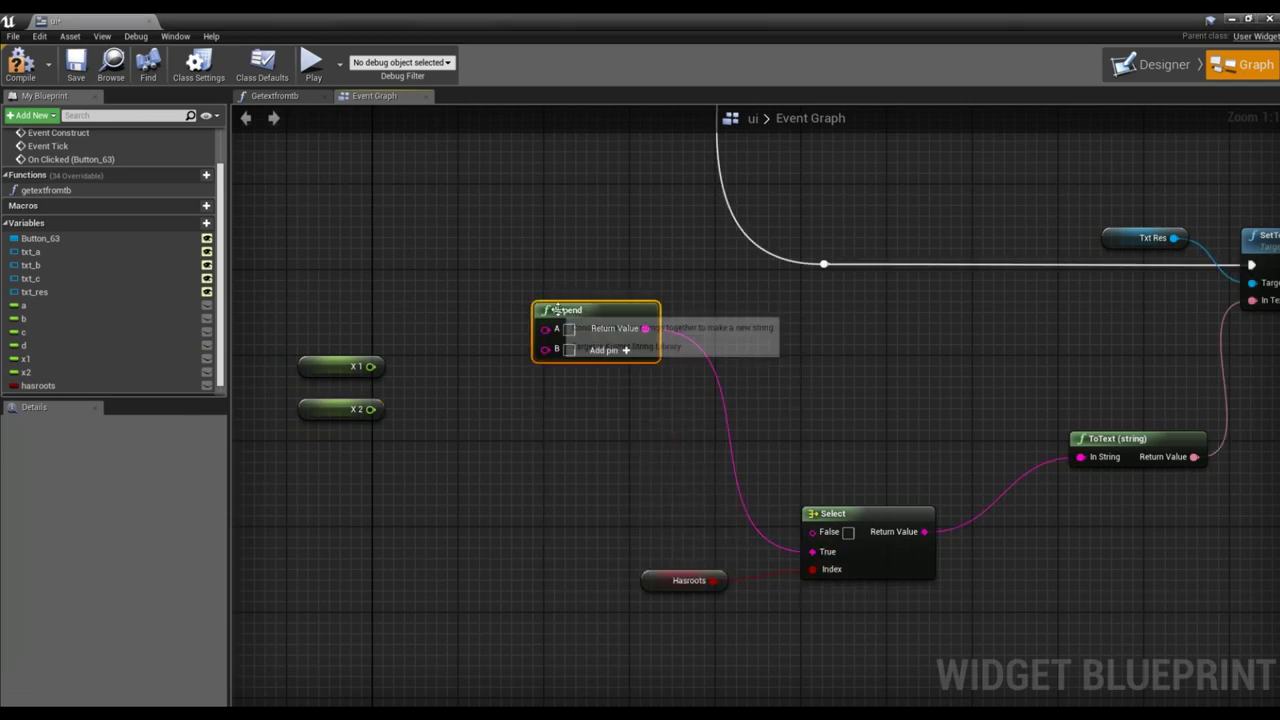
pyautogui.moveTo(600, 310); pyautogui.dragTo(546, 310)
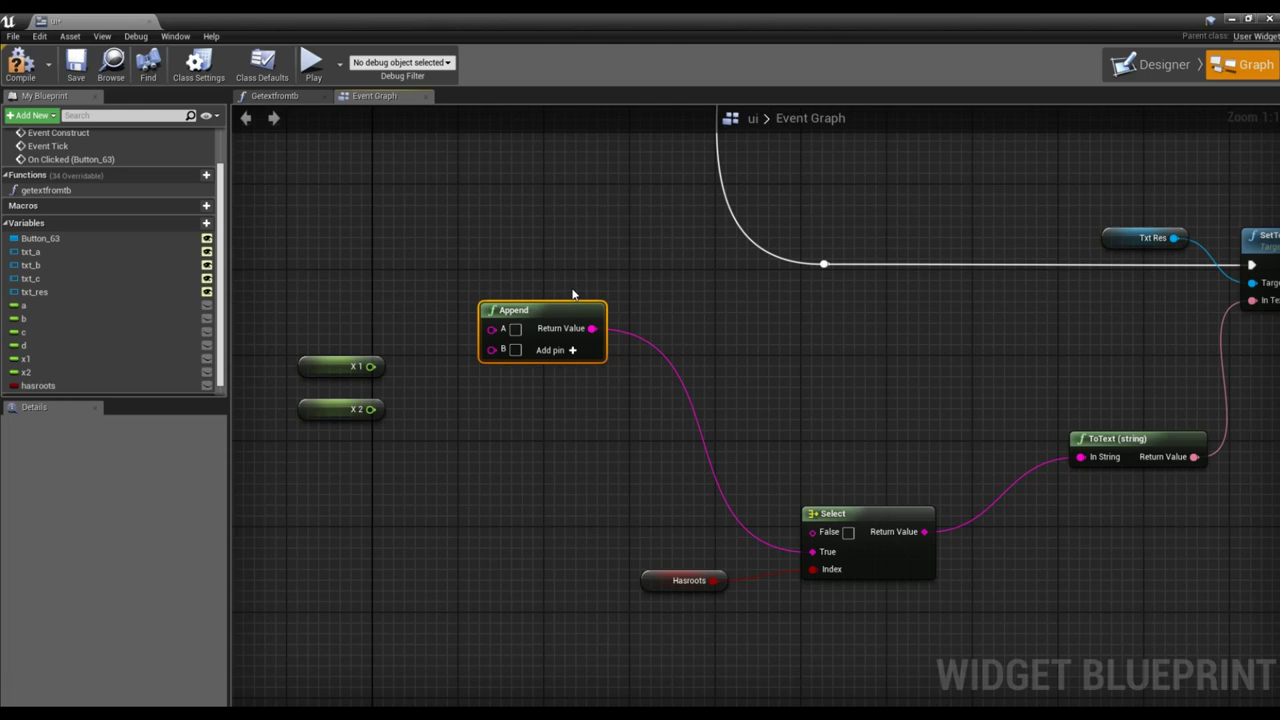
pyautogui.click(573, 351)
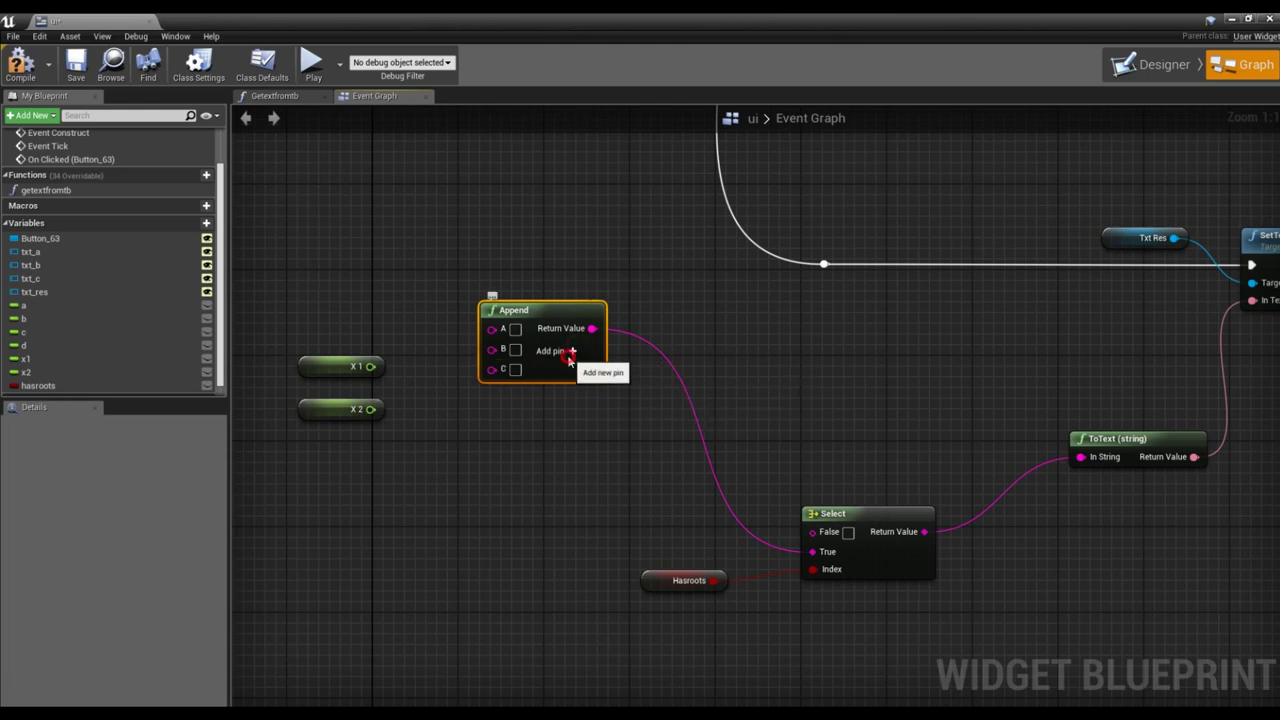
pyautogui.click(573, 351)
# Connect x1 to Append's B input and x2 to its D input as strings.
pyautogui.moveTo(295, 342)
pyautogui.mouseDown()
pyautogui.moveTo(329, 413)
pyautogui.moveTo(241, 403)
pyautogui.mouseUp()
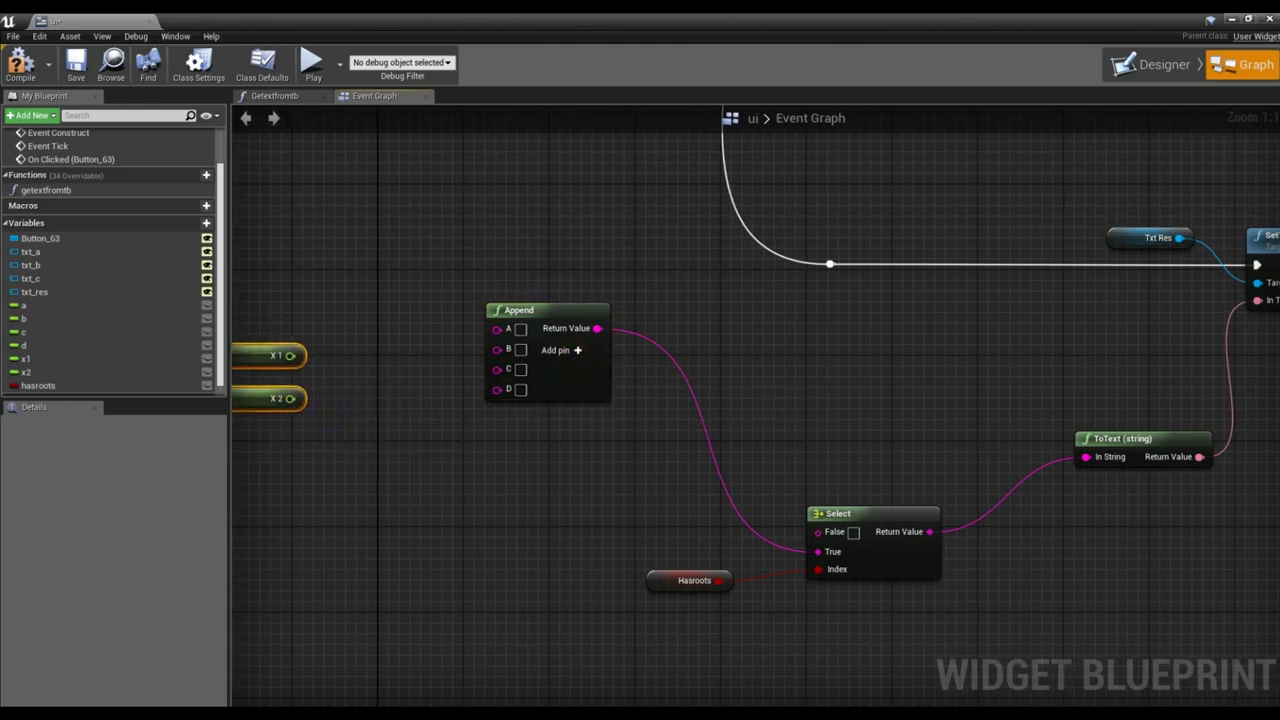
pyautogui.moveTo(241, 403); pyautogui.dragTo(401, 416, button='right')
pyautogui.moveTo(445, 369)
pyautogui.mouseDown()
pyautogui.moveTo(576, 378)
pyautogui.moveTo(651, 363)
pyautogui.mouseUp()
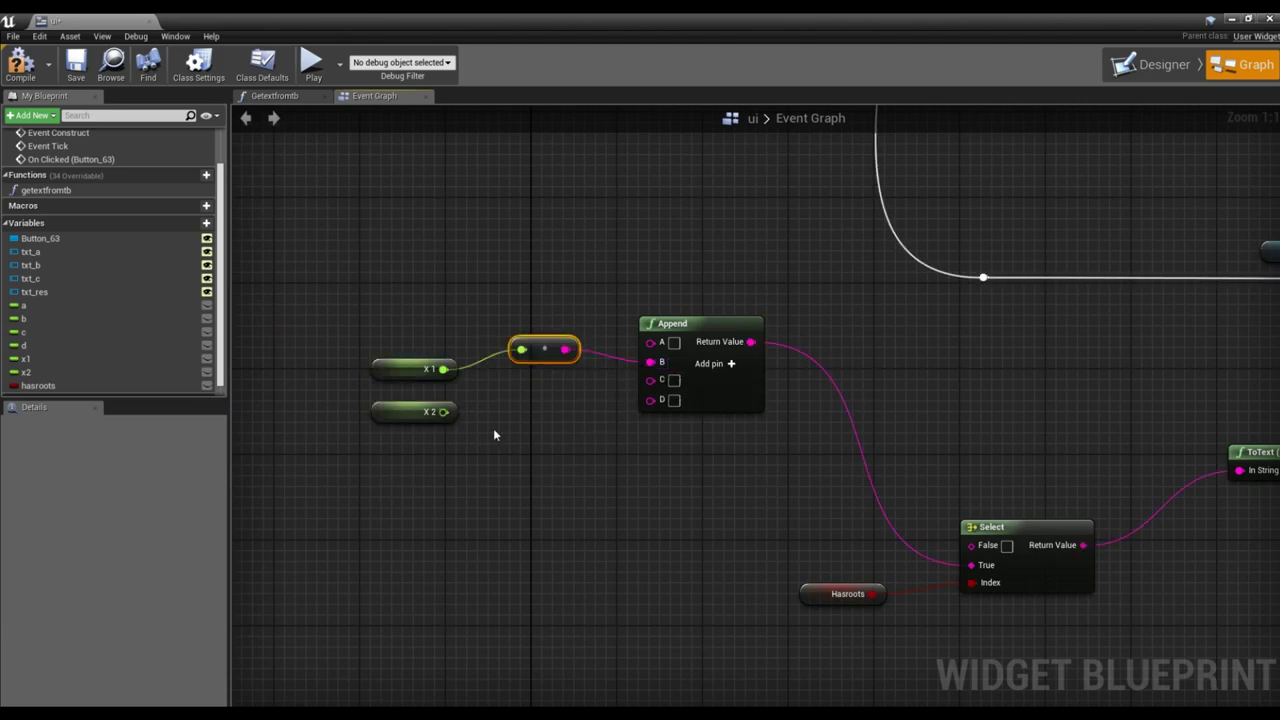
pyautogui.moveTo(443, 411)
pyautogui.mouseDown()
pyautogui.moveTo(660, 408)
pyautogui.moveTo(652, 401)
pyautogui.mouseUp()
pyautogui.moveTo(540, 350); pyautogui.dragTo(543, 396)
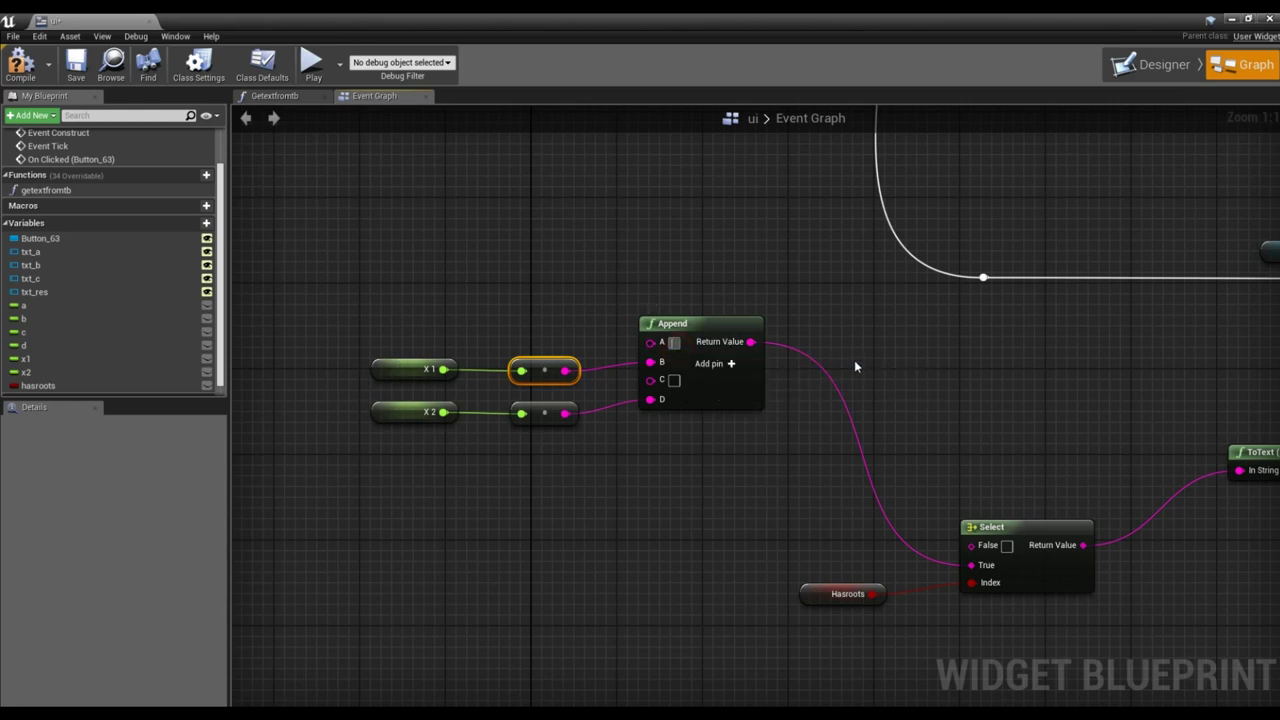
# Label Append's A and C inputs 'x1 =' and 'x2 =', and set Select's False to 'No roots'.
pyautogui.write('x1 -')
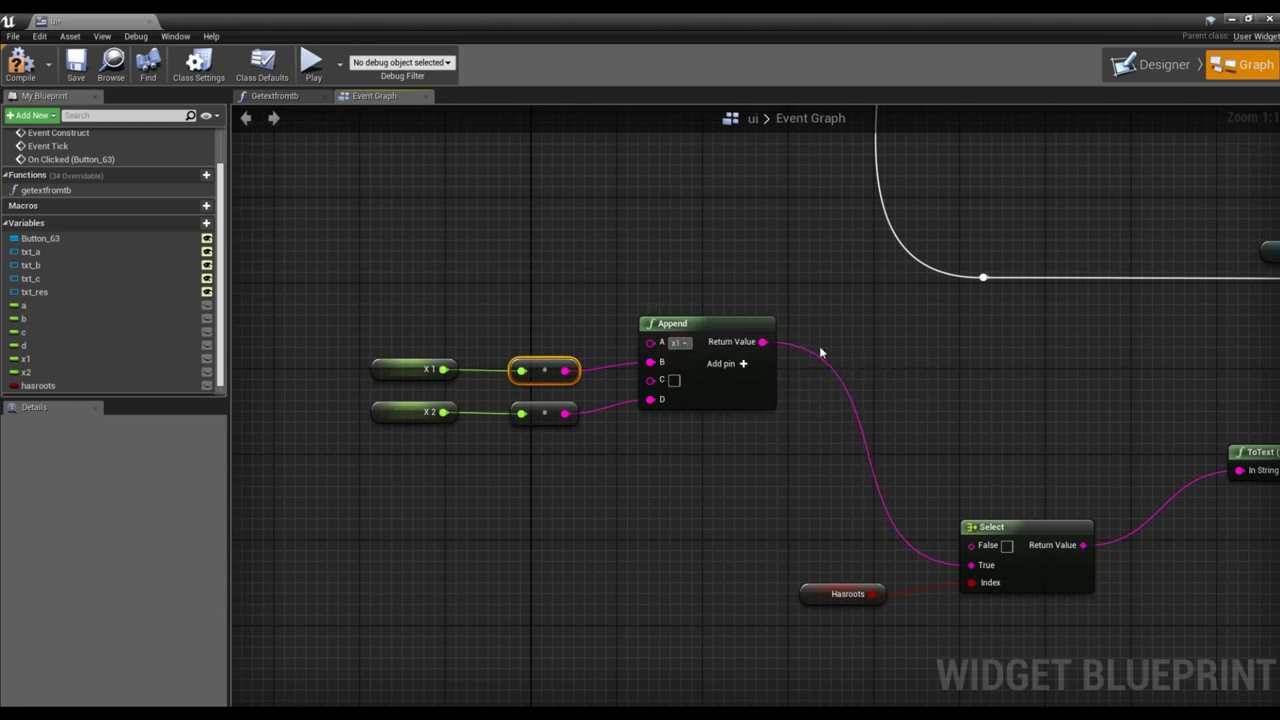
pyautogui.click(674, 380)
pyautogui.write('x2 =')
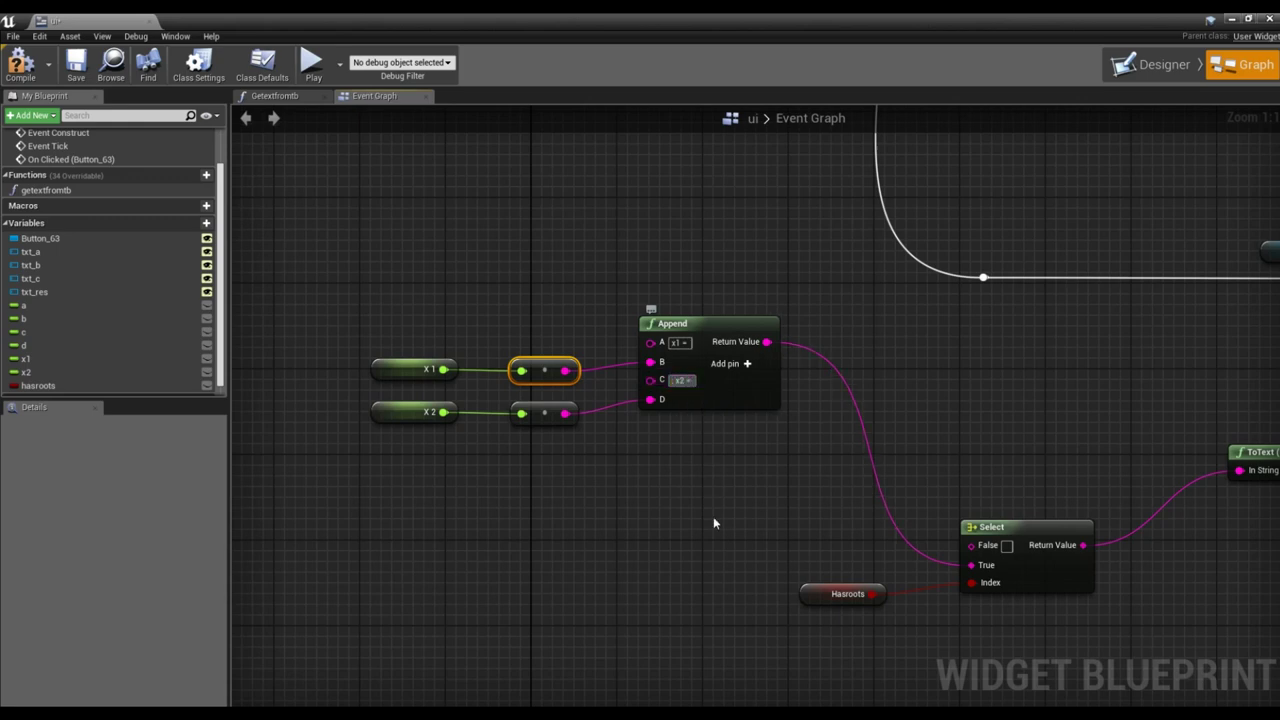
pyautogui.click(714, 518)
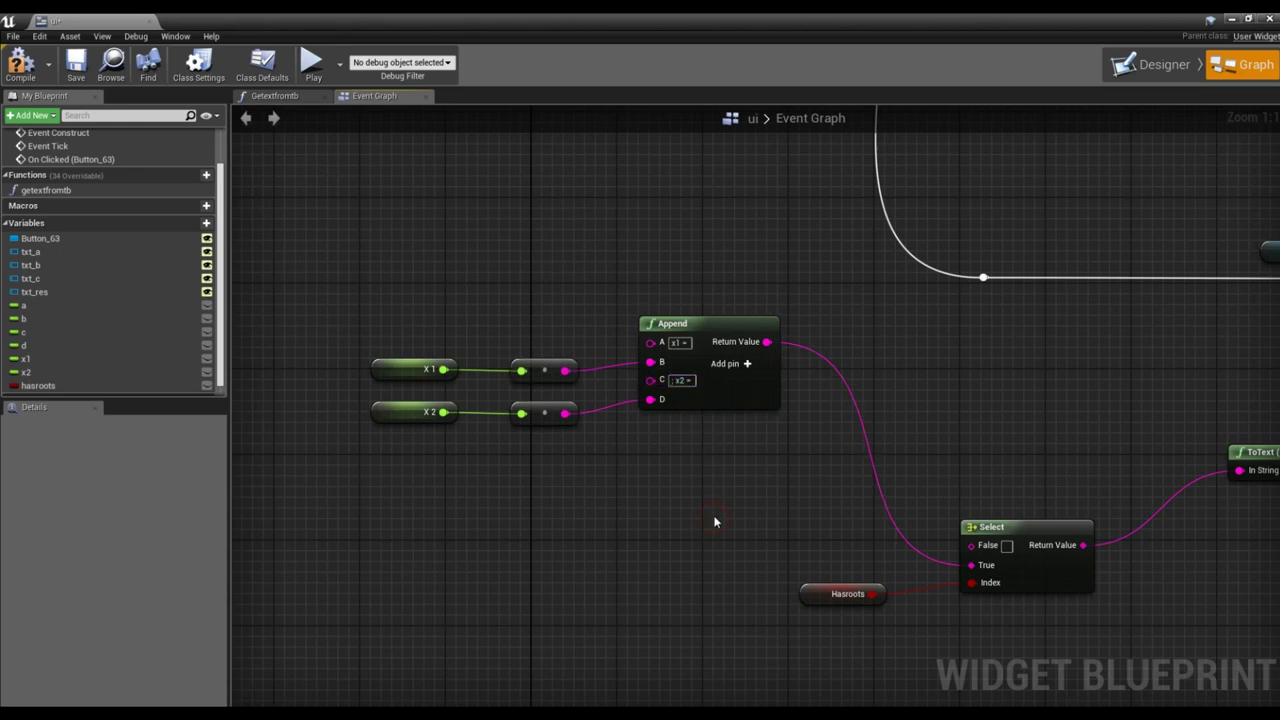
pyautogui.moveTo(716, 520); pyautogui.dragTo(664, 443, button='right')
pyautogui.moveTo(769, 642); pyautogui.dragTo(758, 521, button='right')
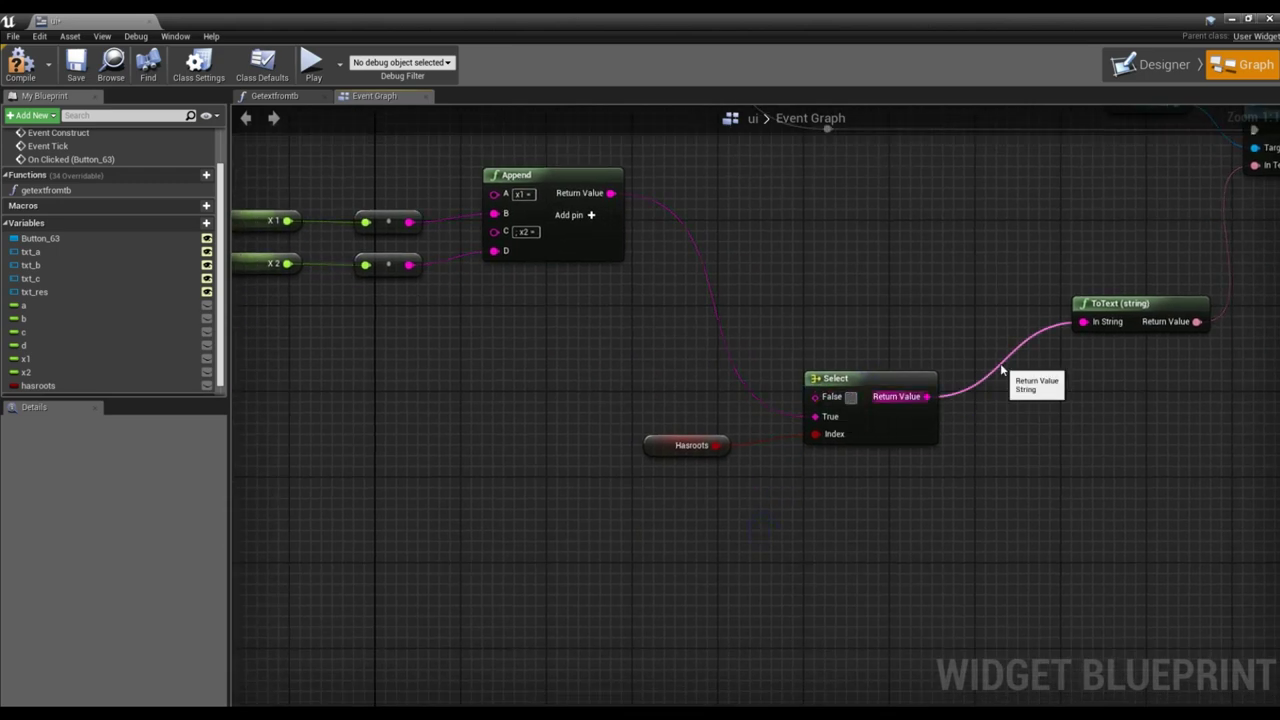
pyautogui.write('No roots')
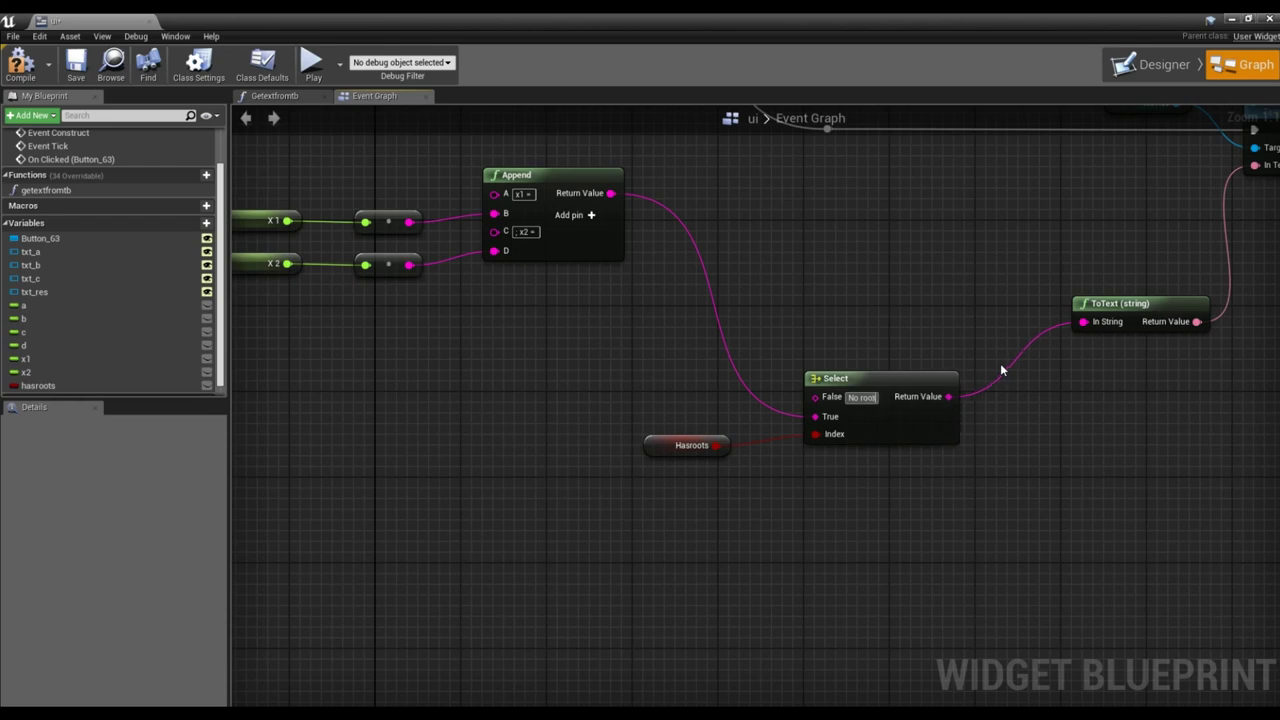
# Rearrange the x1/x2, conversion and Append nodes neatly beside the Select node.
pyautogui.moveTo(1020, 497); pyautogui.dragTo(1014, 585, button='right')
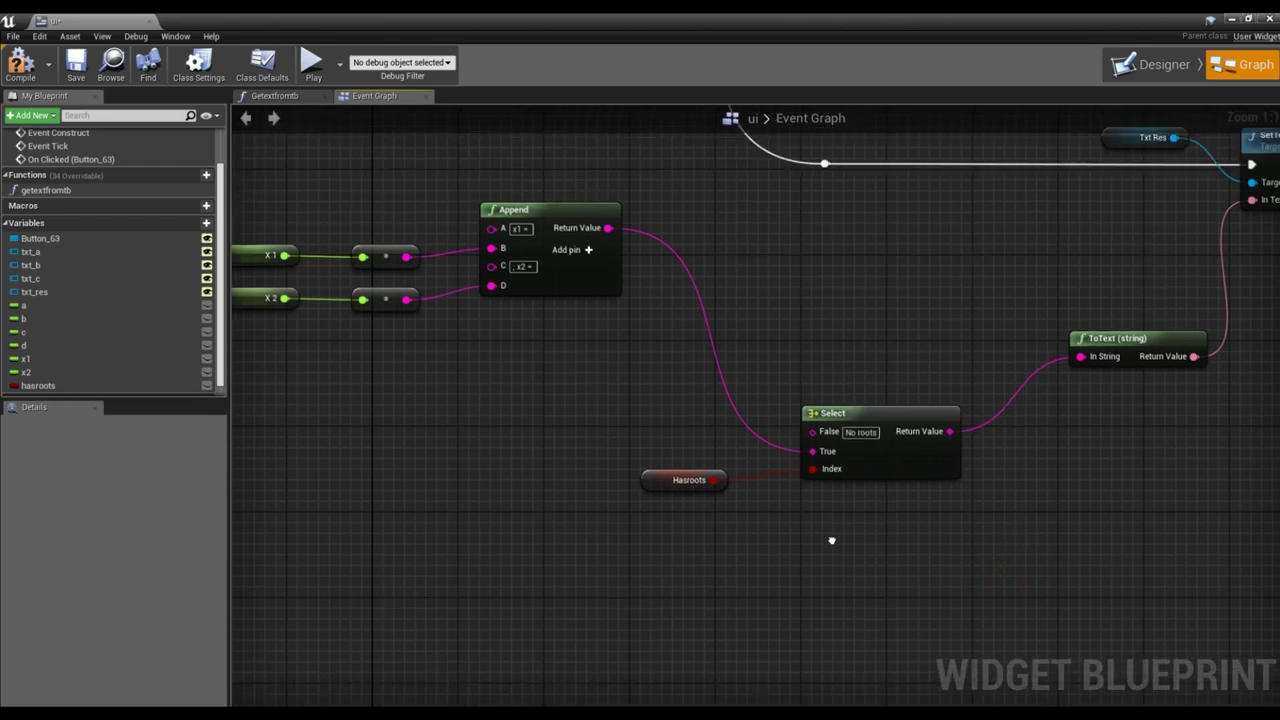
pyautogui.scroll(-3, 644, 535)
pyautogui.moveTo(340, 340); pyautogui.dragTo(560, 430)
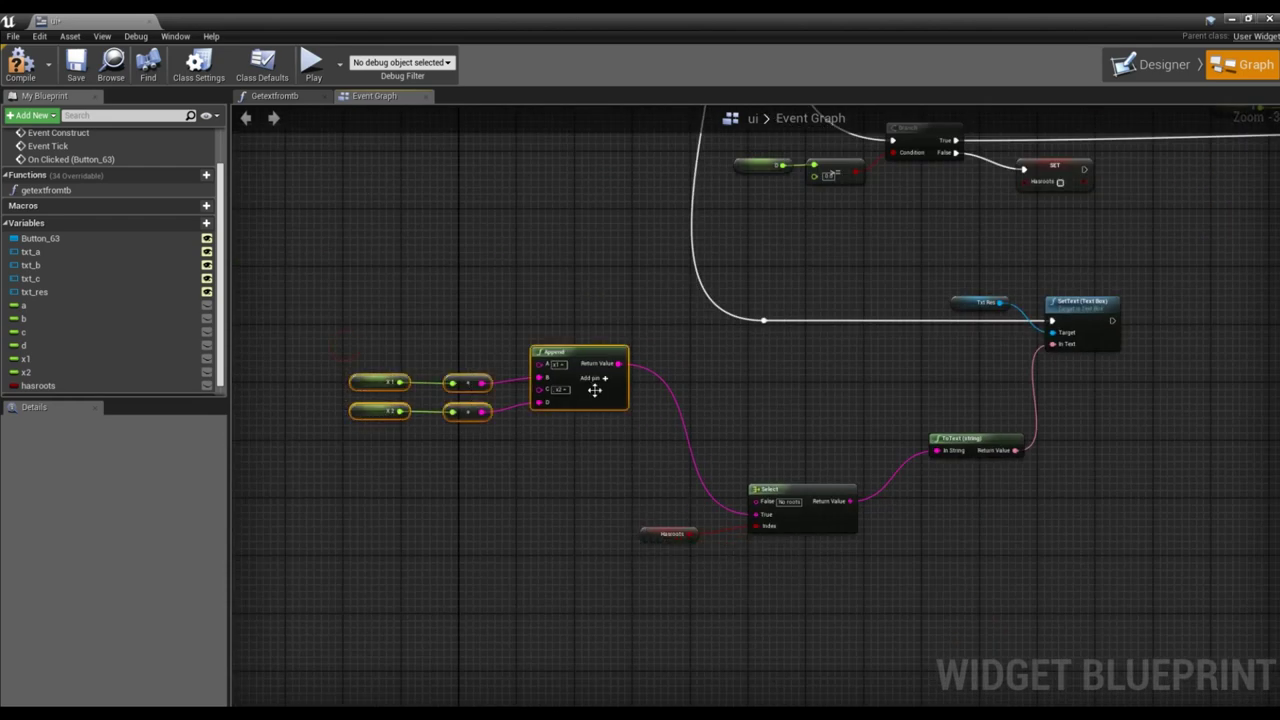
pyautogui.moveTo(580, 352); pyautogui.dragTo(644, 454)
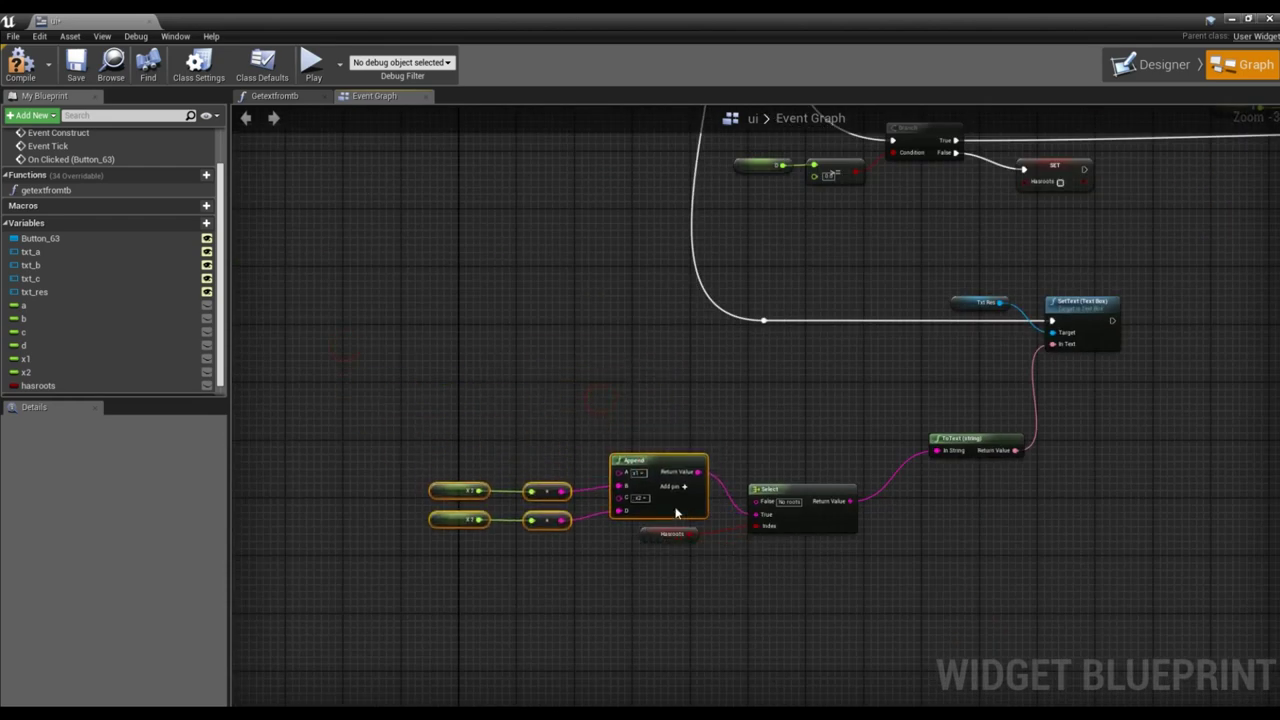
pyautogui.moveTo(520, 560)
pyautogui.mouseDown()
pyautogui.moveTo(481, 503)
pyautogui.moveTo(522, 496)
pyautogui.mouseUp()
pyautogui.click(522, 538)
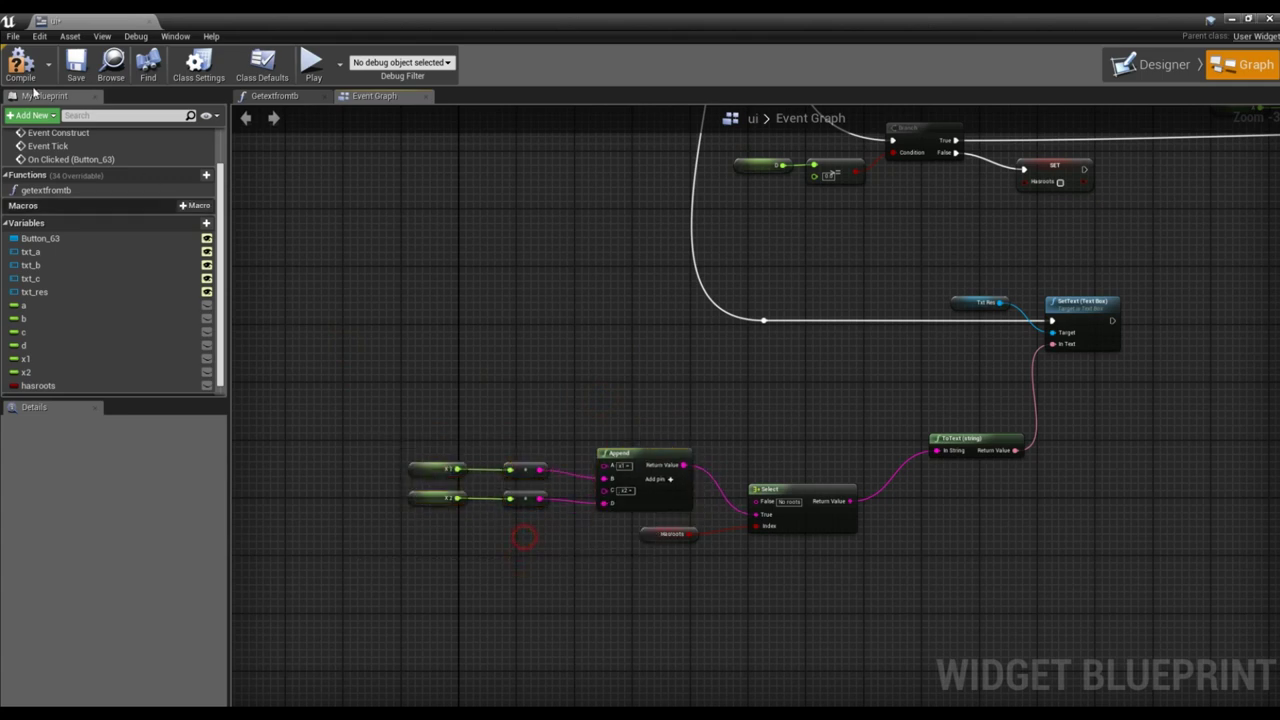
# Compile and save the widget blueprint, then select the canvas panel in the designer.
pyautogui.click(34, 82)
pyautogui.click(76, 66)
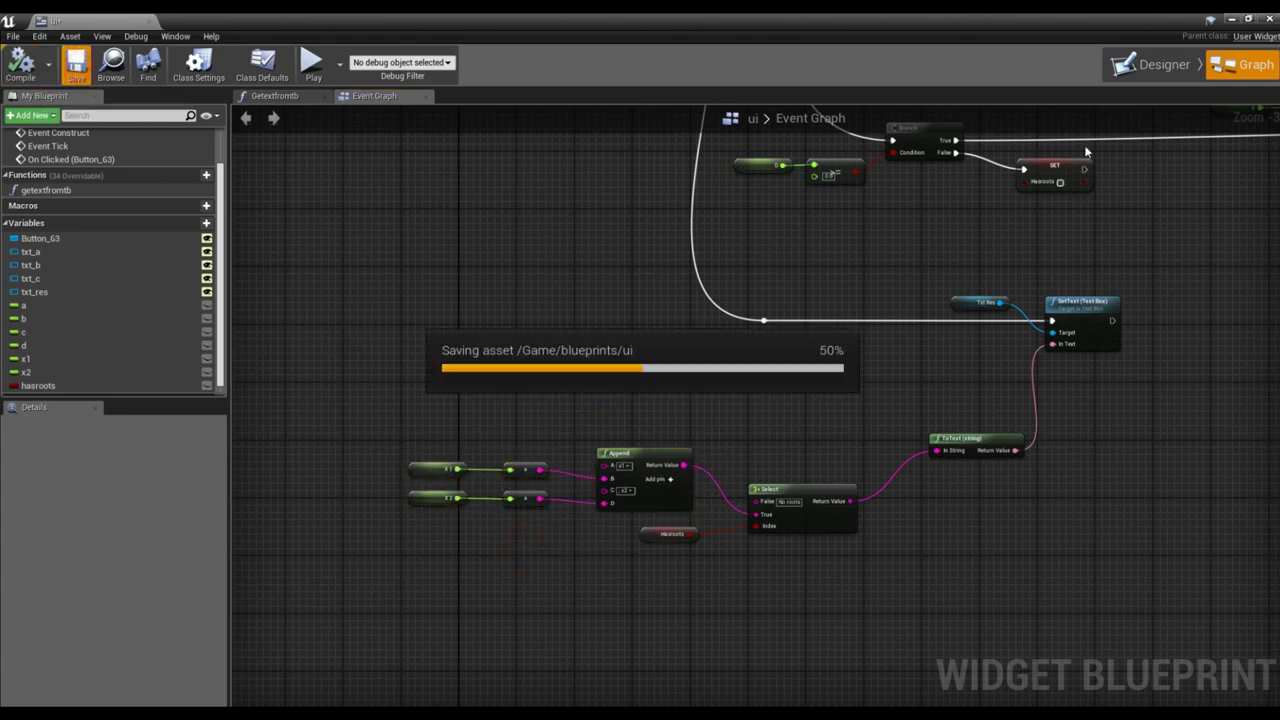
pyautogui.click(1152, 74)
pyautogui.click(551, 186)
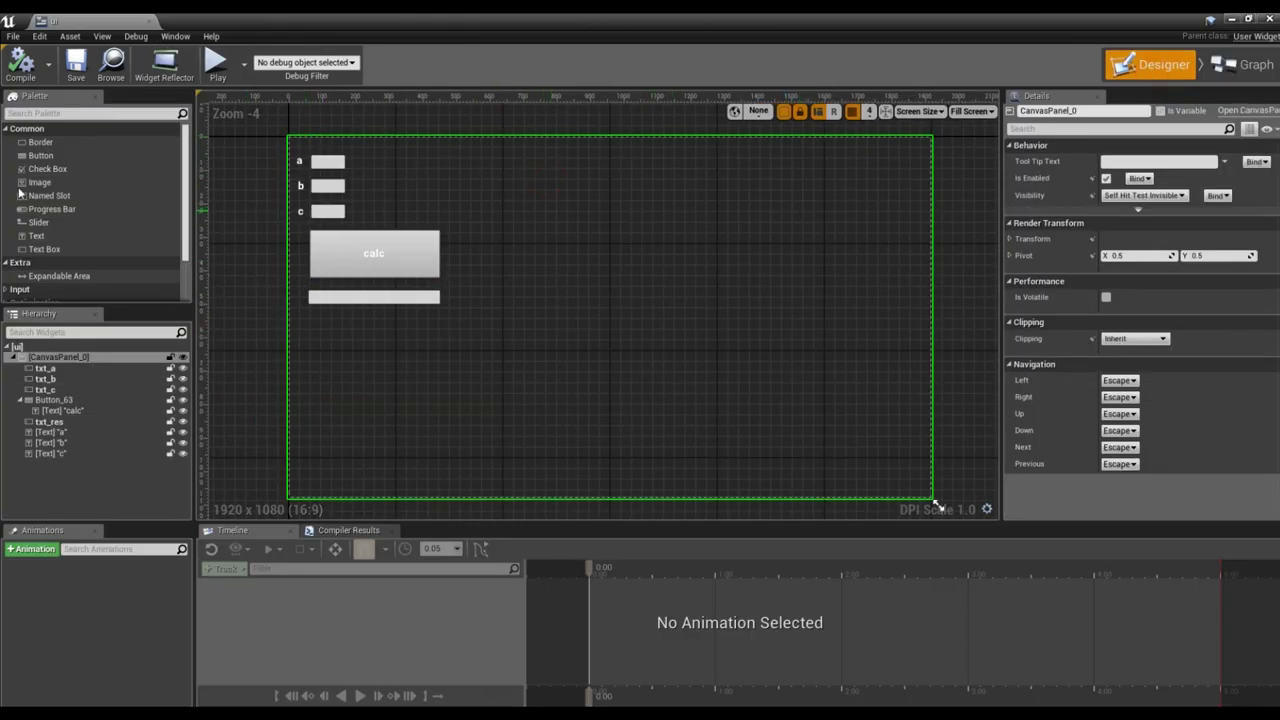
# Add a button at the canvas top-right with a text label reading 'X'.
pyautogui.moveTo(45, 157); pyautogui.dragTo(890, 152)
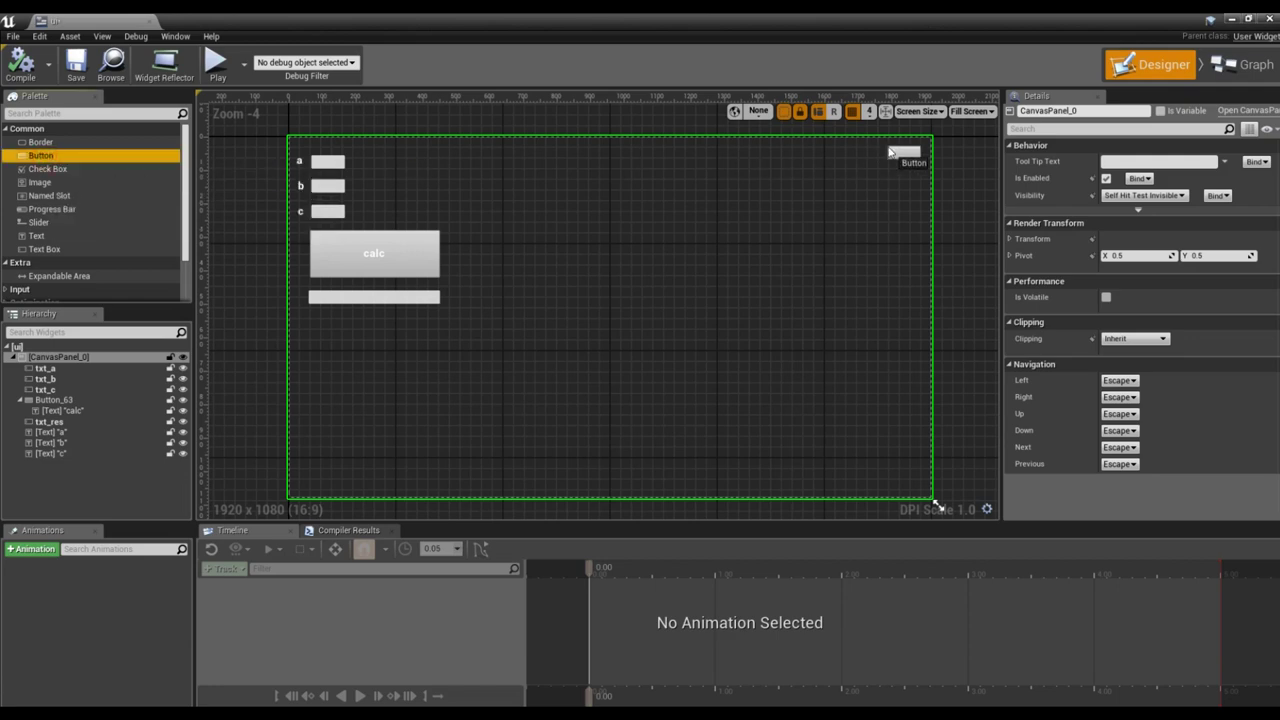
pyautogui.moveTo(890, 152); pyautogui.dragTo(872, 192)
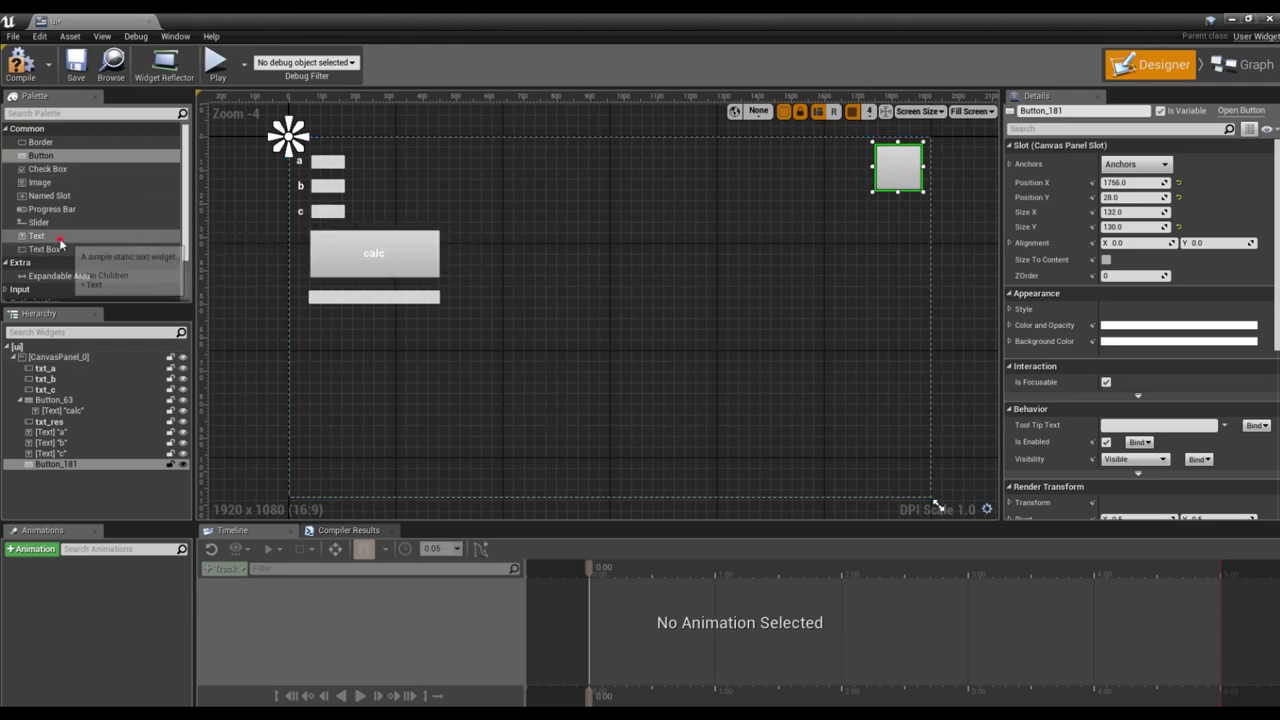
pyautogui.moveTo(60, 243); pyautogui.dragTo(900, 167)
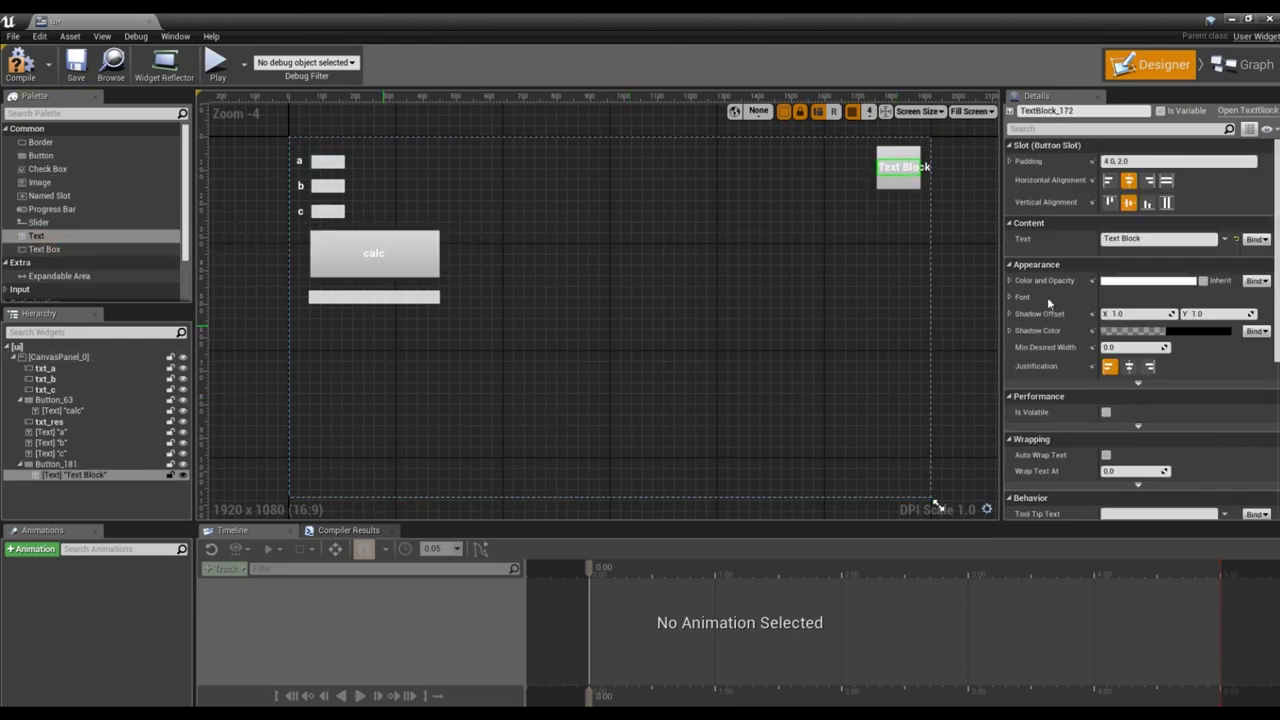
pyautogui.click(1165, 238)
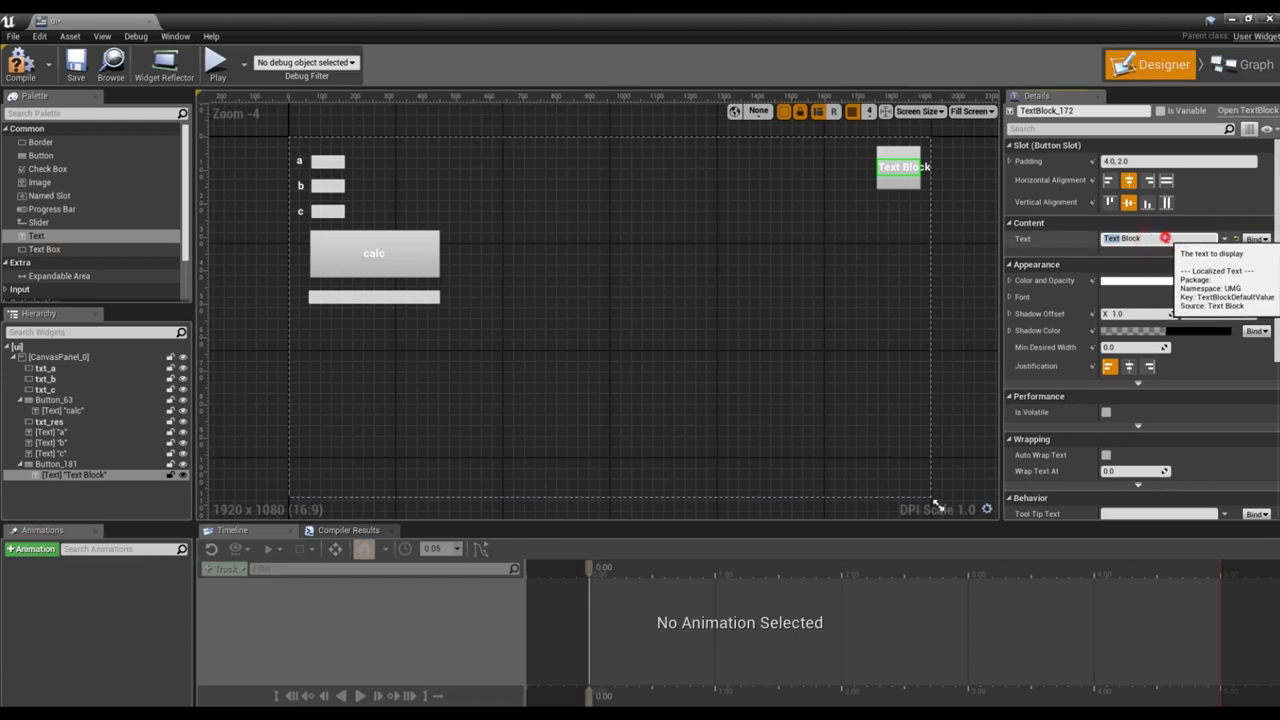
pyautogui.write('X')
# Create the X button's On Clicked event and drag a new connection from it.
pyautogui.click(914, 186)
pyautogui.scroll(-5, 1092, 357)
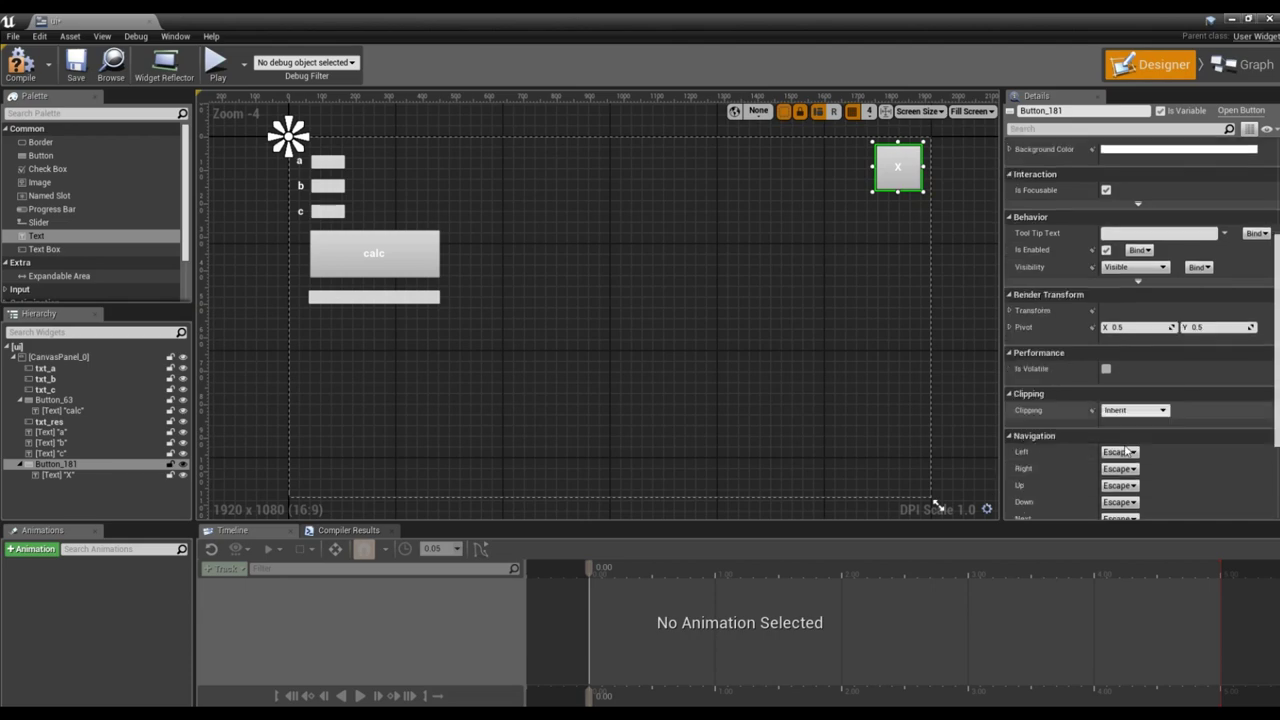
pyautogui.scroll(-5, 1110, 400)
pyautogui.click(1132, 437)
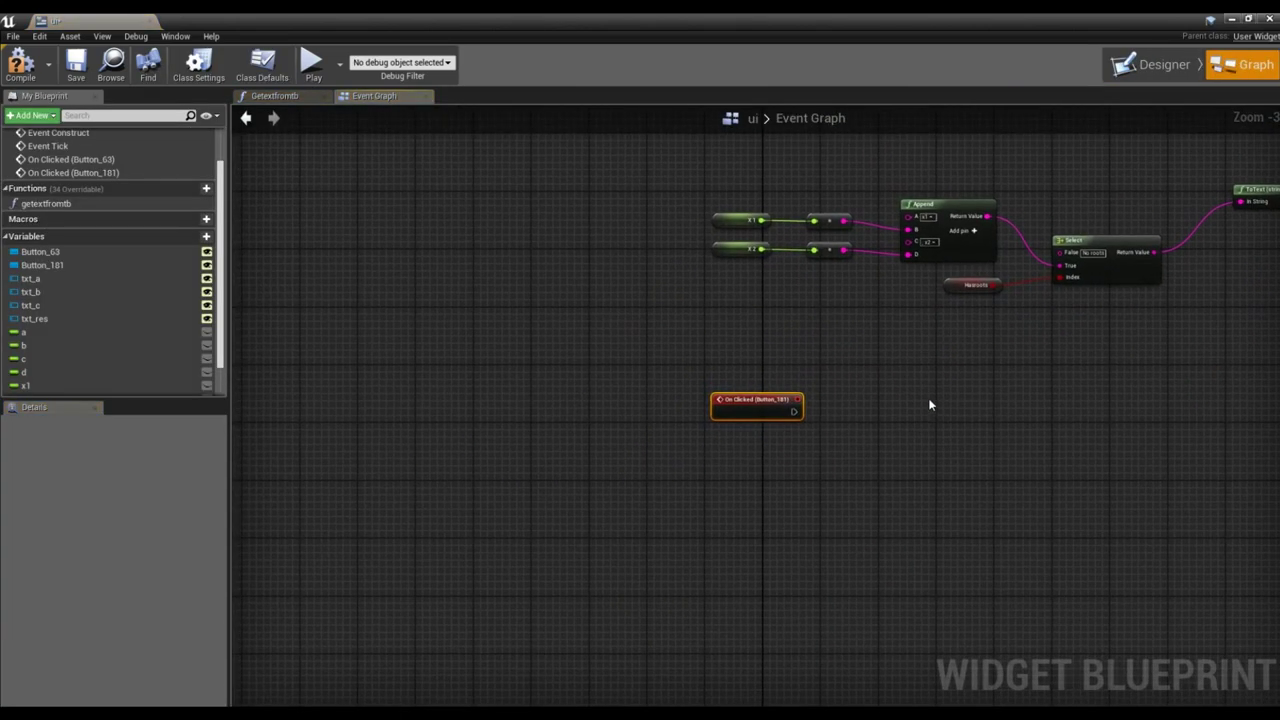
pyautogui.moveTo(685, 386); pyautogui.dragTo(828, 384)
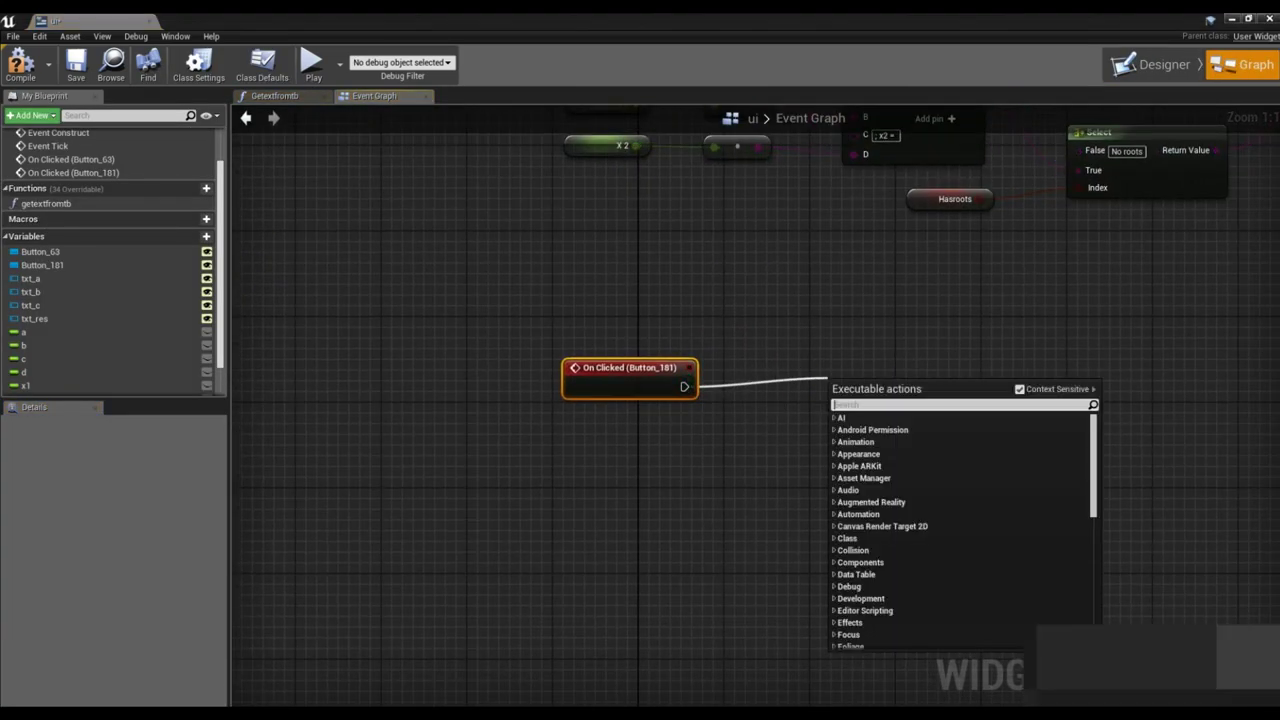
pyautogui.click(793, 446)
pyautogui.moveTo(685, 386); pyautogui.dragTo(804, 384)
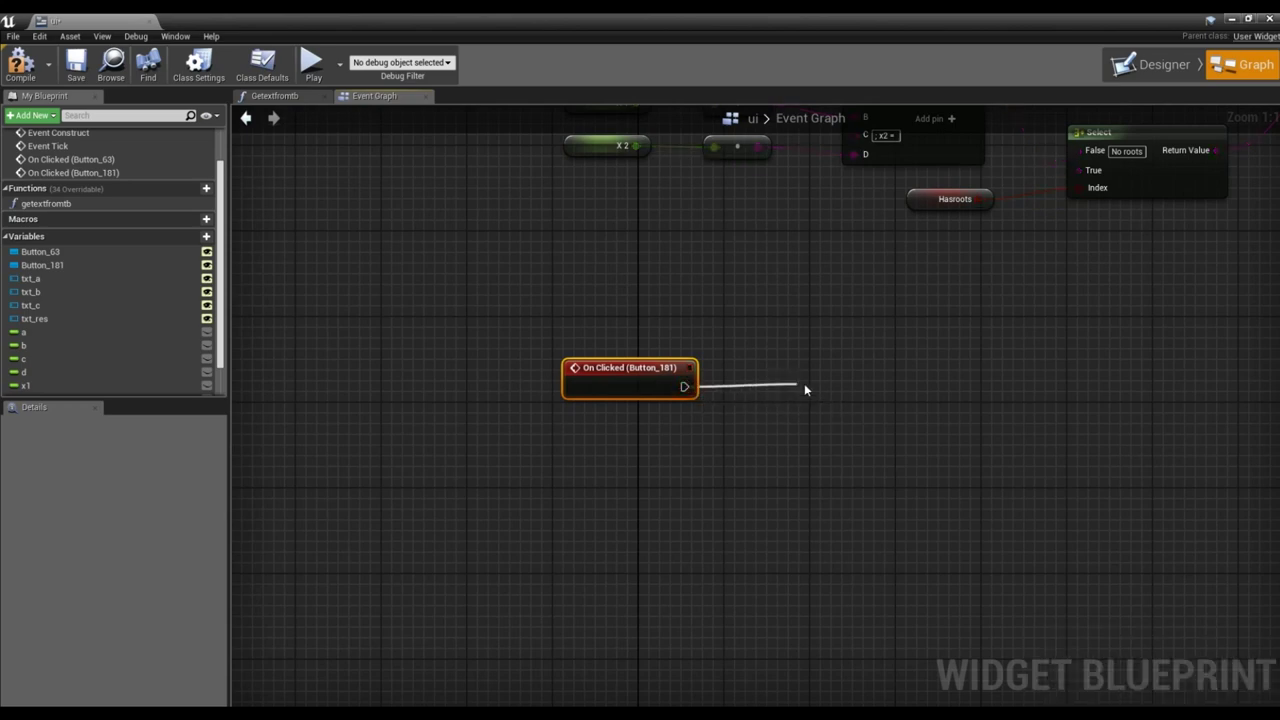
# Add a Quit Game node after the click event and compile.
pyautogui.write('quit')
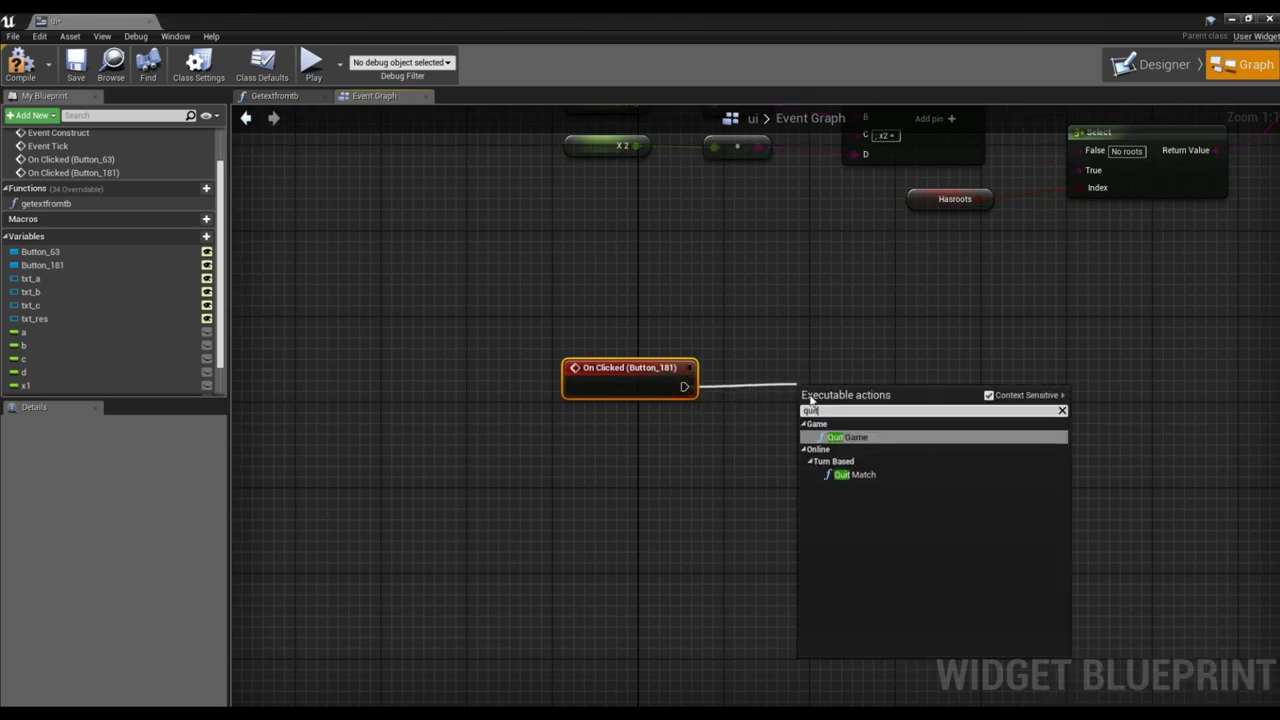
pyautogui.click(848, 437)
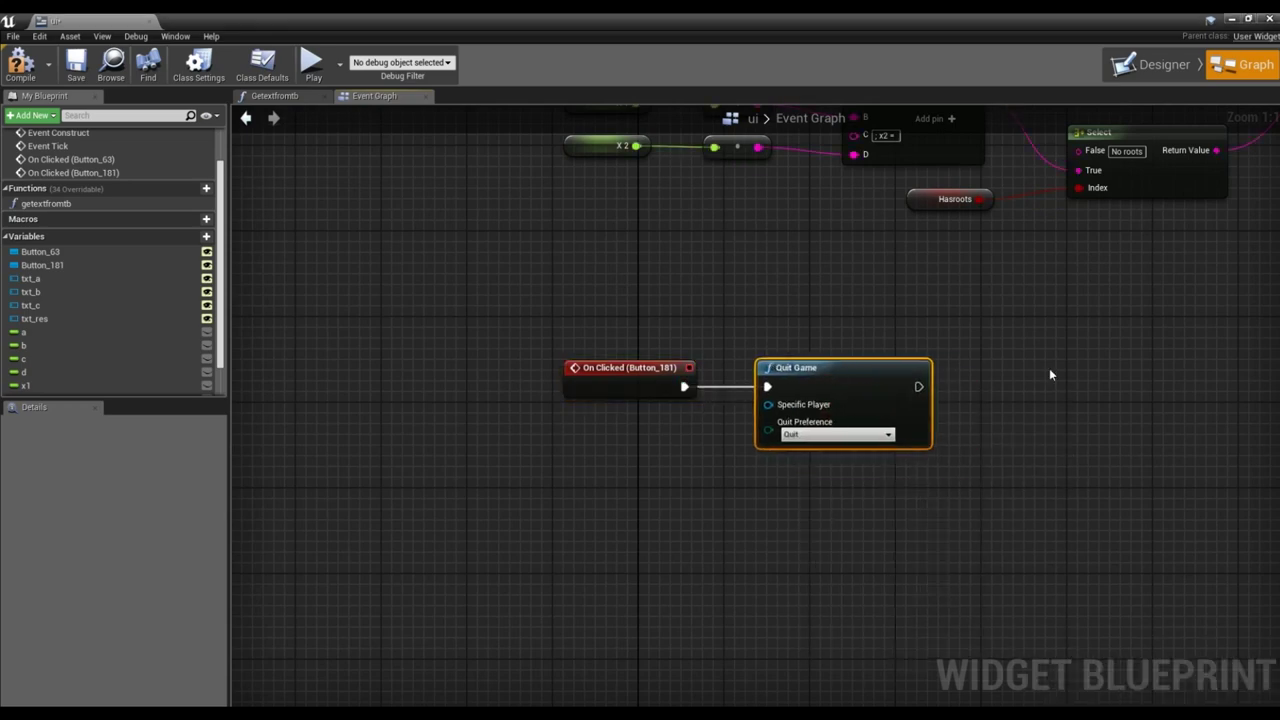
pyautogui.click(20, 66)
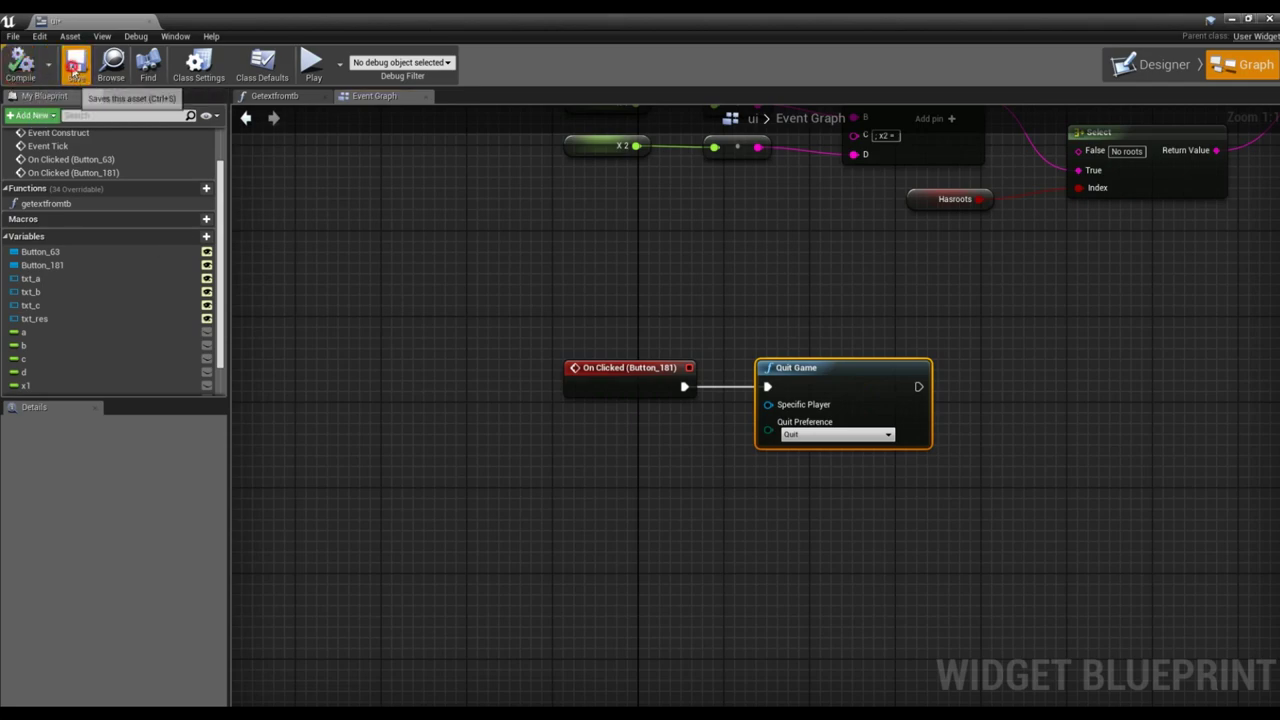
# Zoom out to review the Event Graph, then close the widget blueprint editor.
pyautogui.scroll(-2, 830, 222)
pyautogui.scroll(-2, 849, 356)
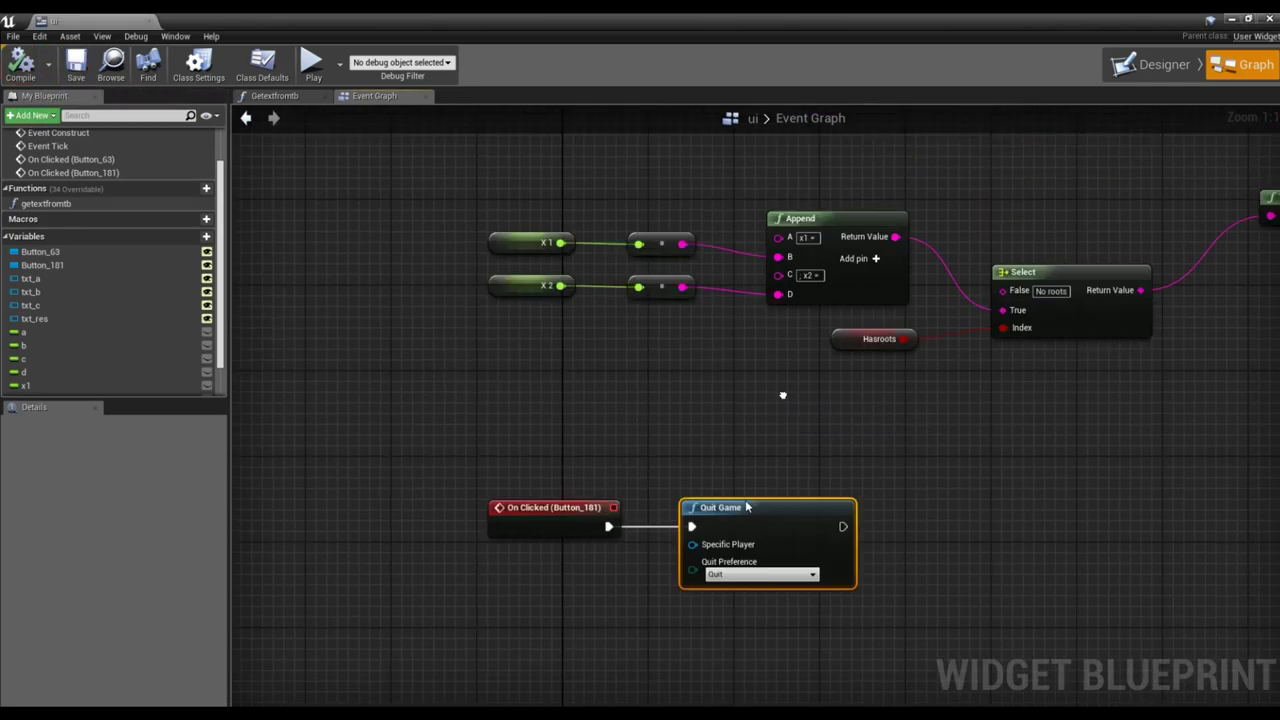
pyautogui.scroll(-2, 803, 486)
pyautogui.scroll(-1, 594, 308)
pyautogui.moveTo(594, 308); pyautogui.dragTo(401, 258, button='right')
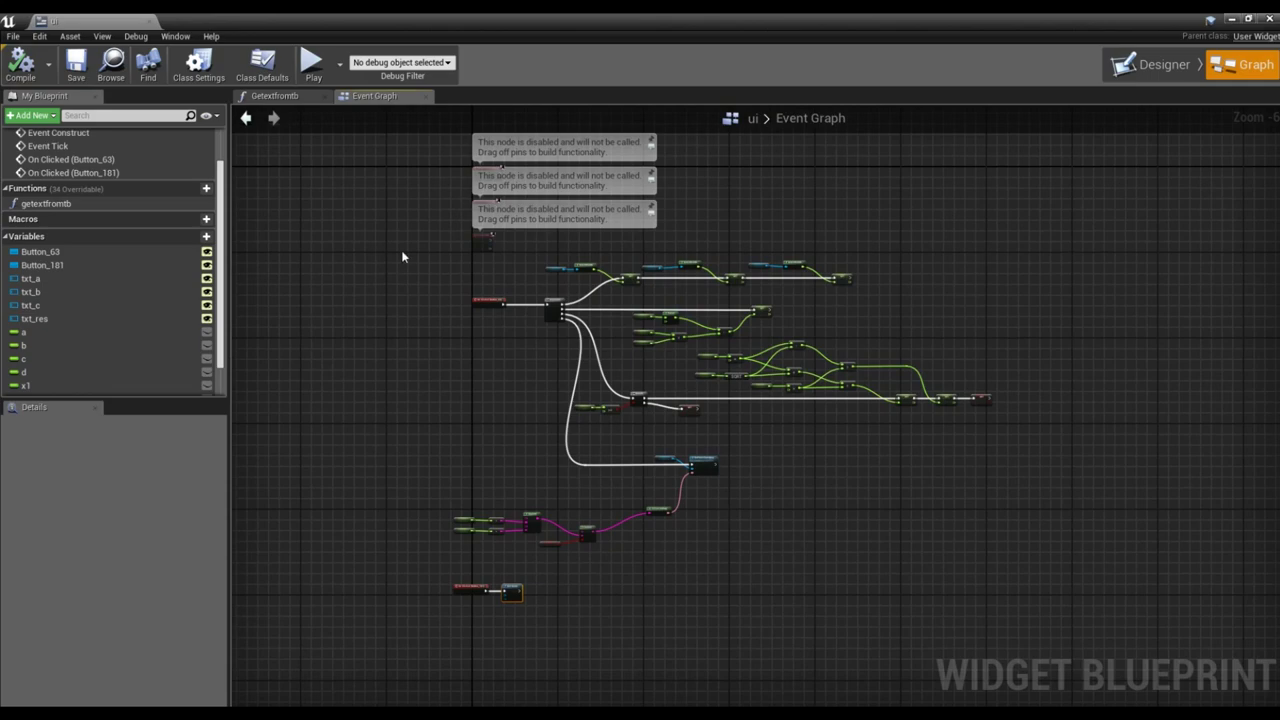
pyautogui.moveTo(570, 509); pyautogui.dragTo(434, 364, button='right')
pyautogui.moveTo(455, 212); pyautogui.dragTo(479, 282, button='right')
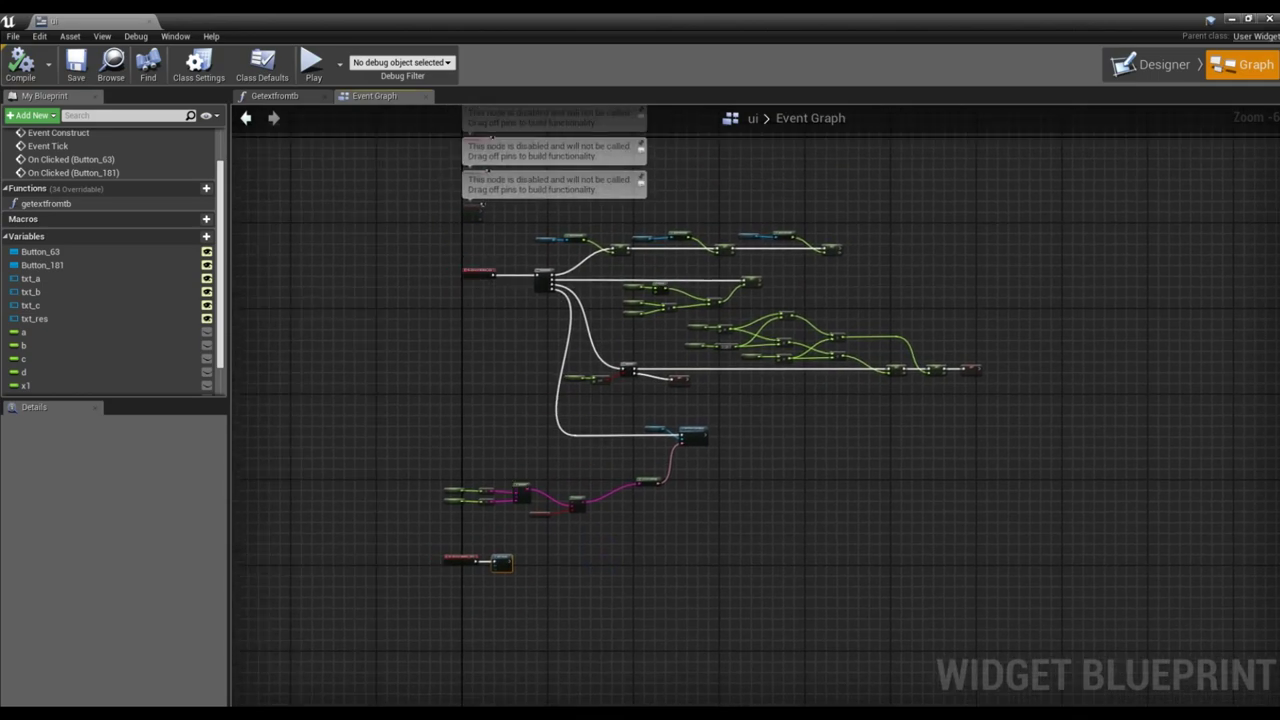
pyautogui.click(1272, 22)
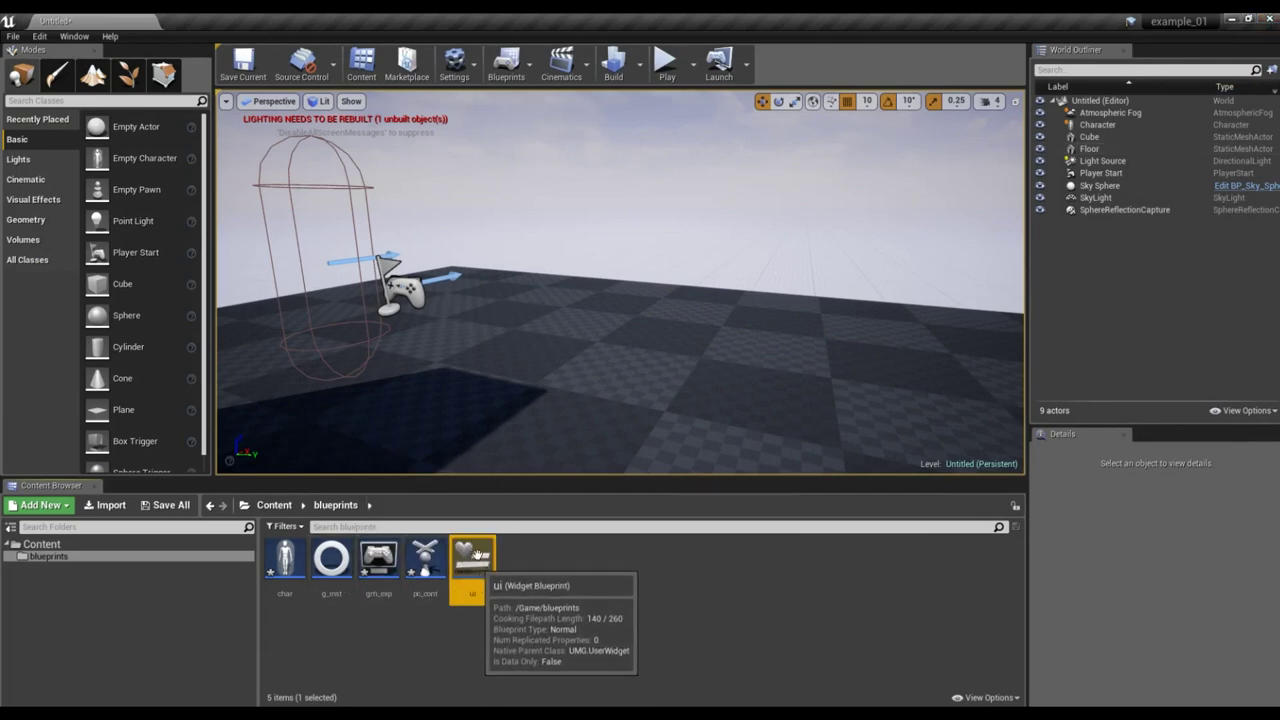
# Open and compile the char blueprint, inspecting its Arrow and capsule components.
pyautogui.doubleClick(281, 573)
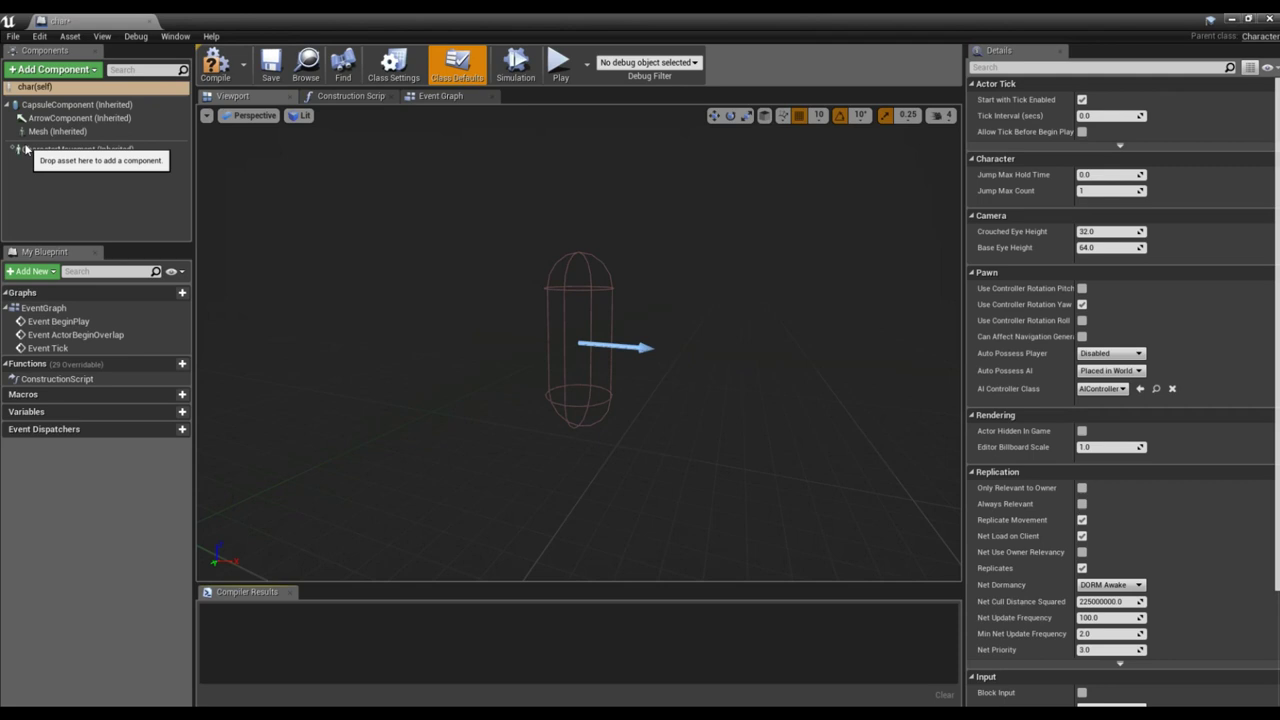
pyautogui.click(222, 64)
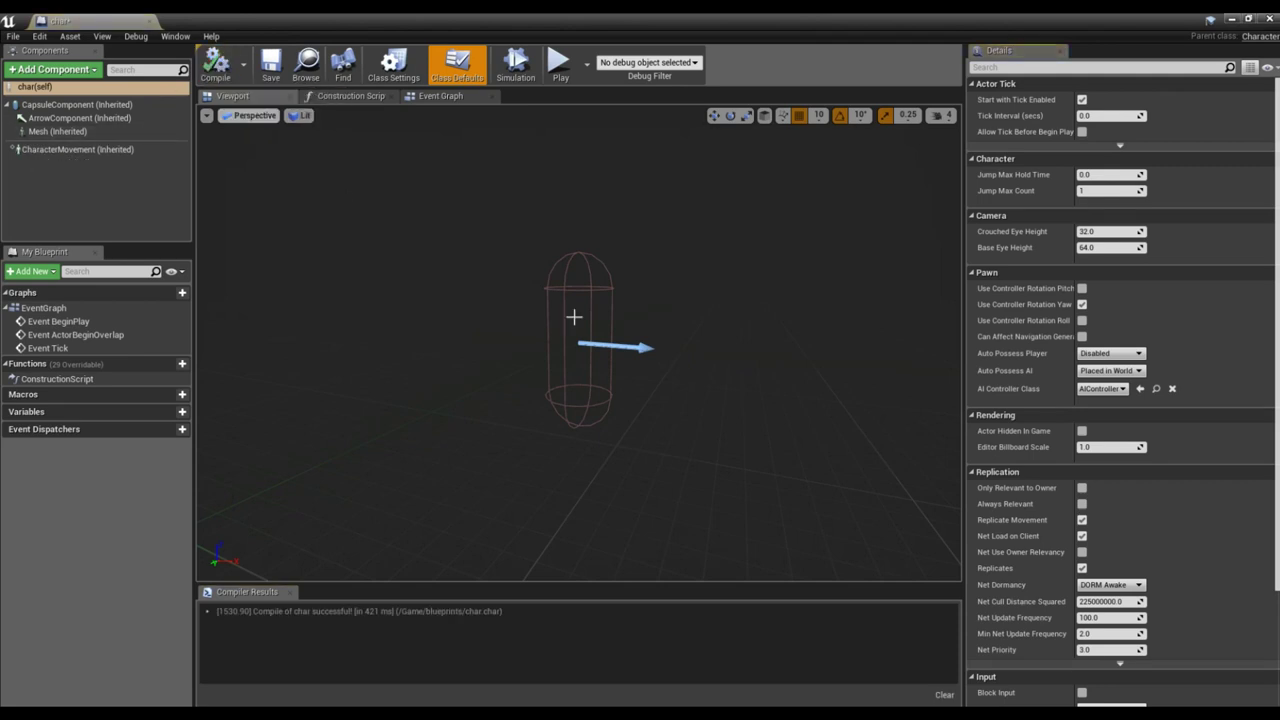
pyautogui.click(641, 346)
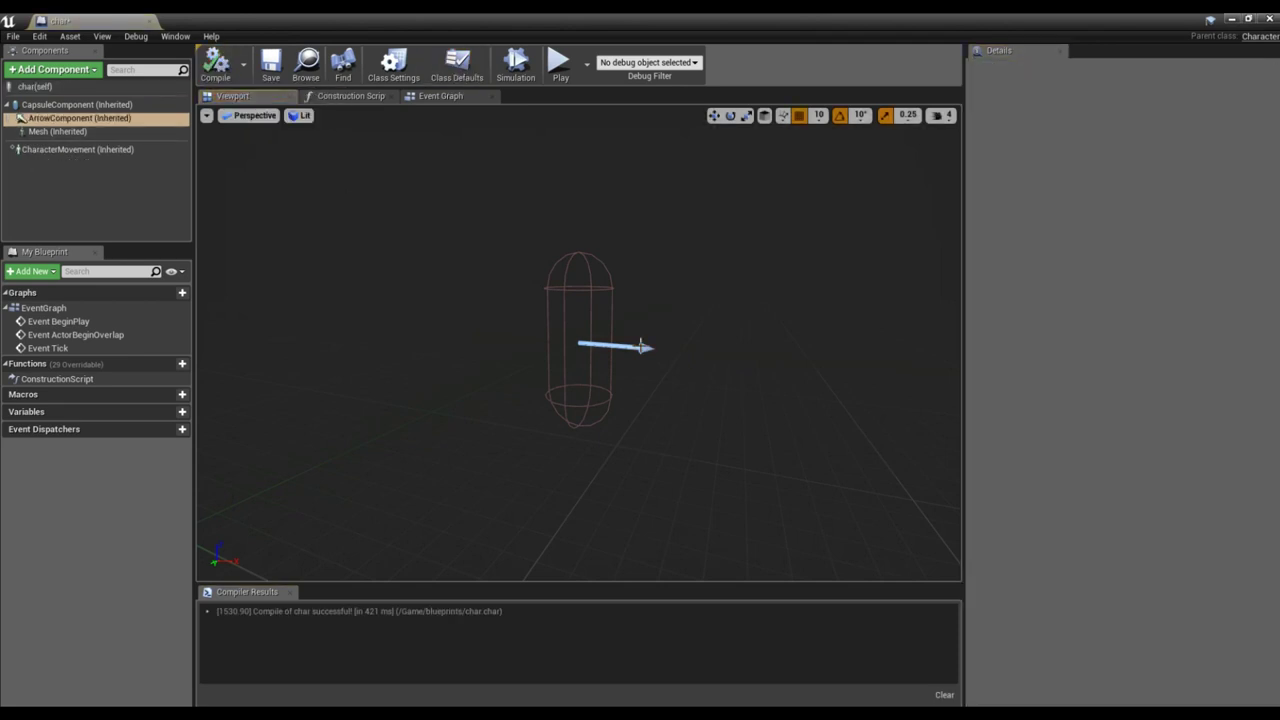
pyautogui.click(556, 278)
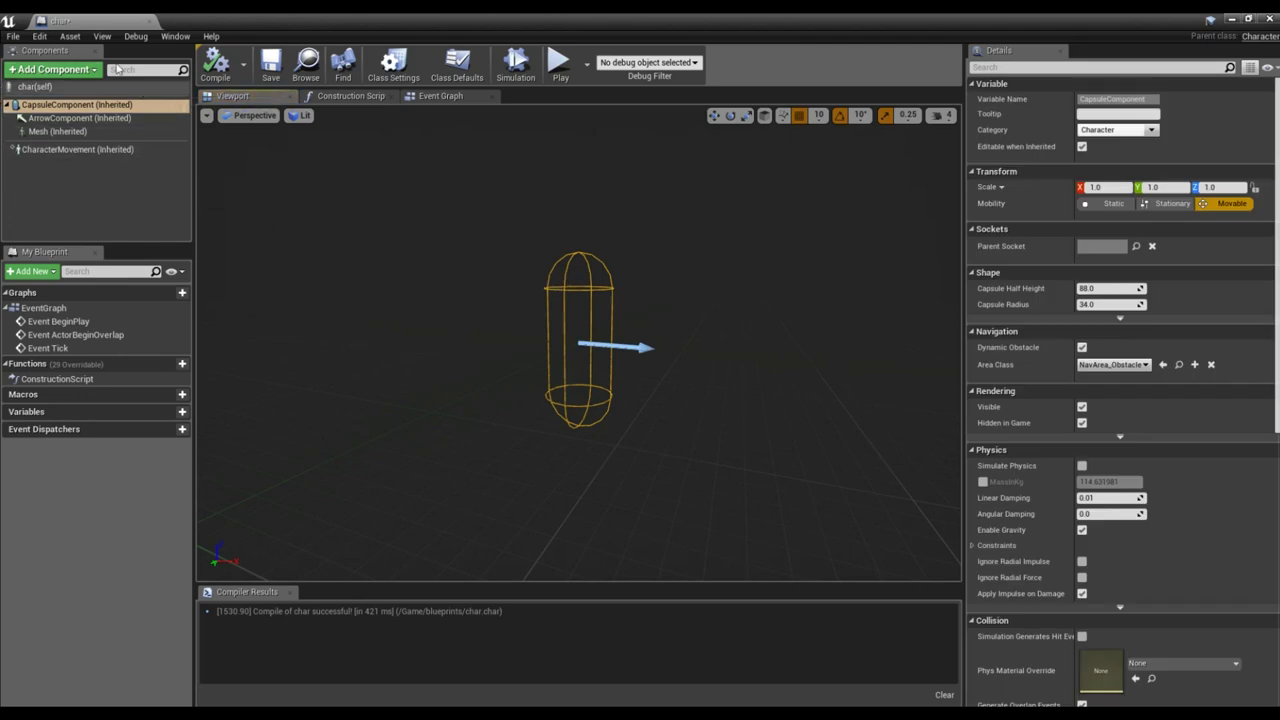
pyautogui.click(62, 70)
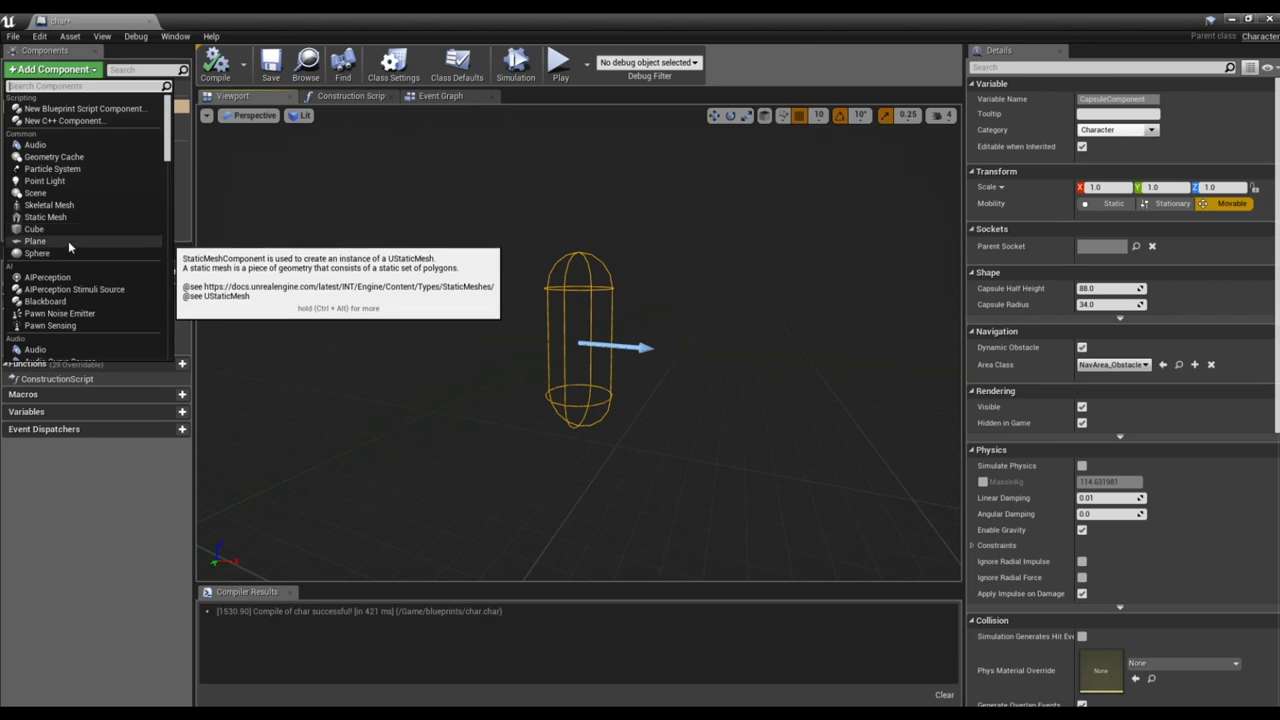
pyautogui.click(261, 215)
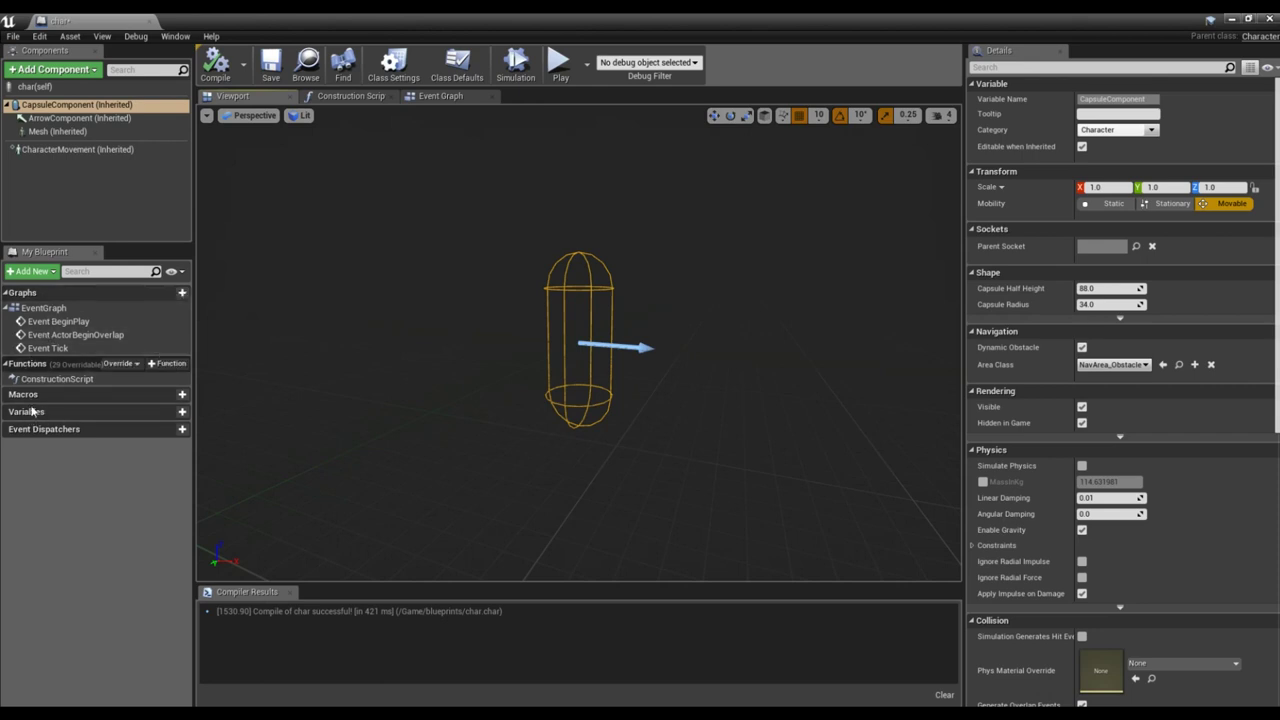
pyautogui.click(47, 381)
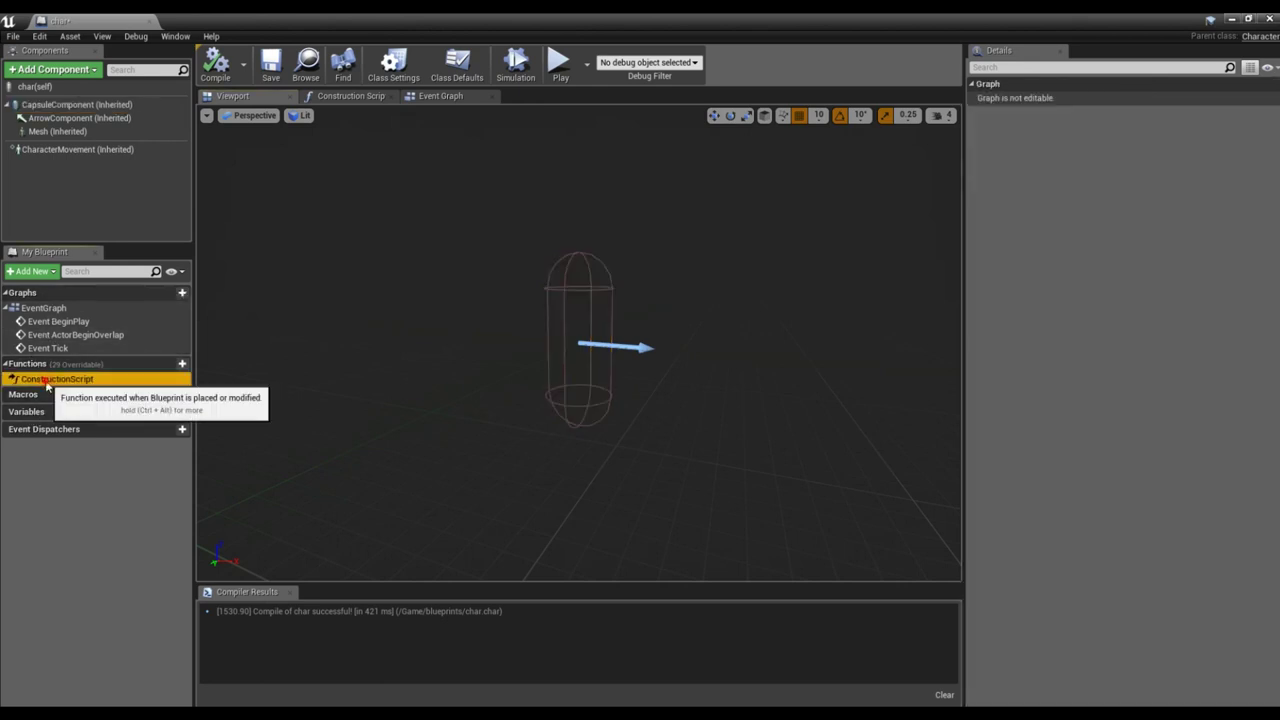
# View char's Construction Script and its capsule and Mesh components, then open the Event Graph.
pyautogui.doubleClick(47, 381)
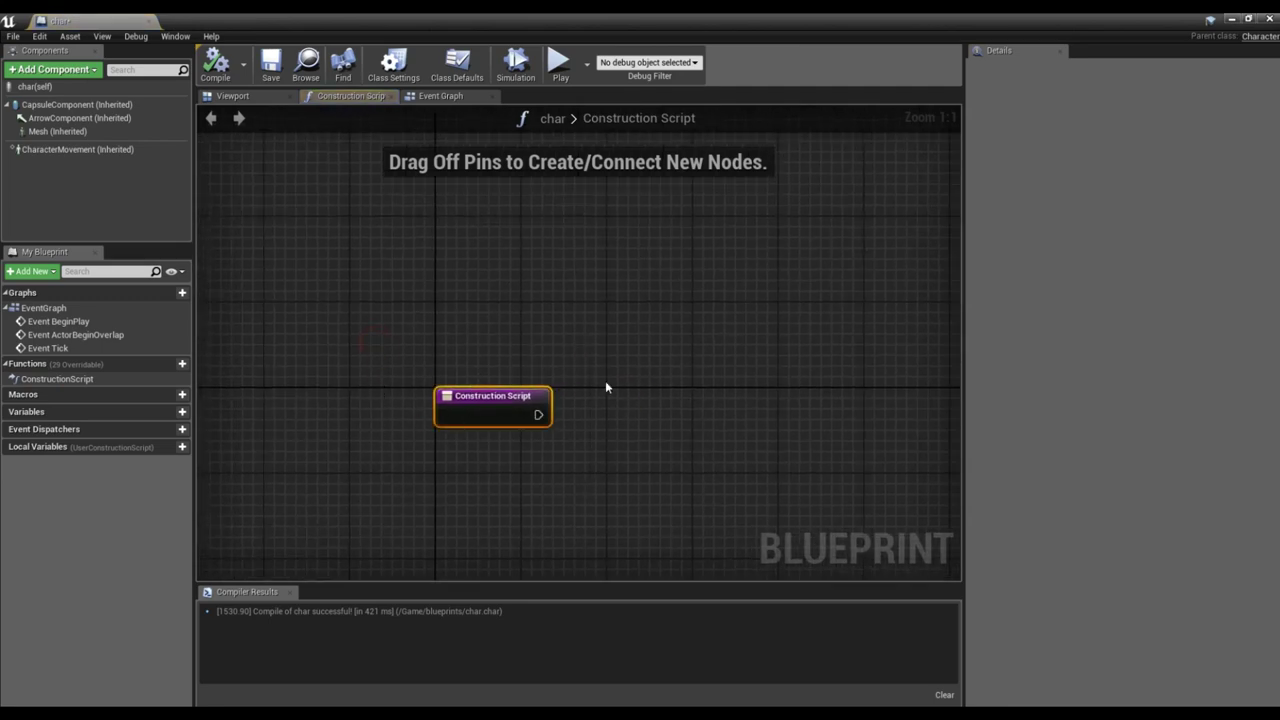
pyautogui.moveTo(656, 496); pyautogui.dragTo(643, 489)
pyautogui.moveTo(717, 397); pyautogui.dragTo(610, 385, button='right')
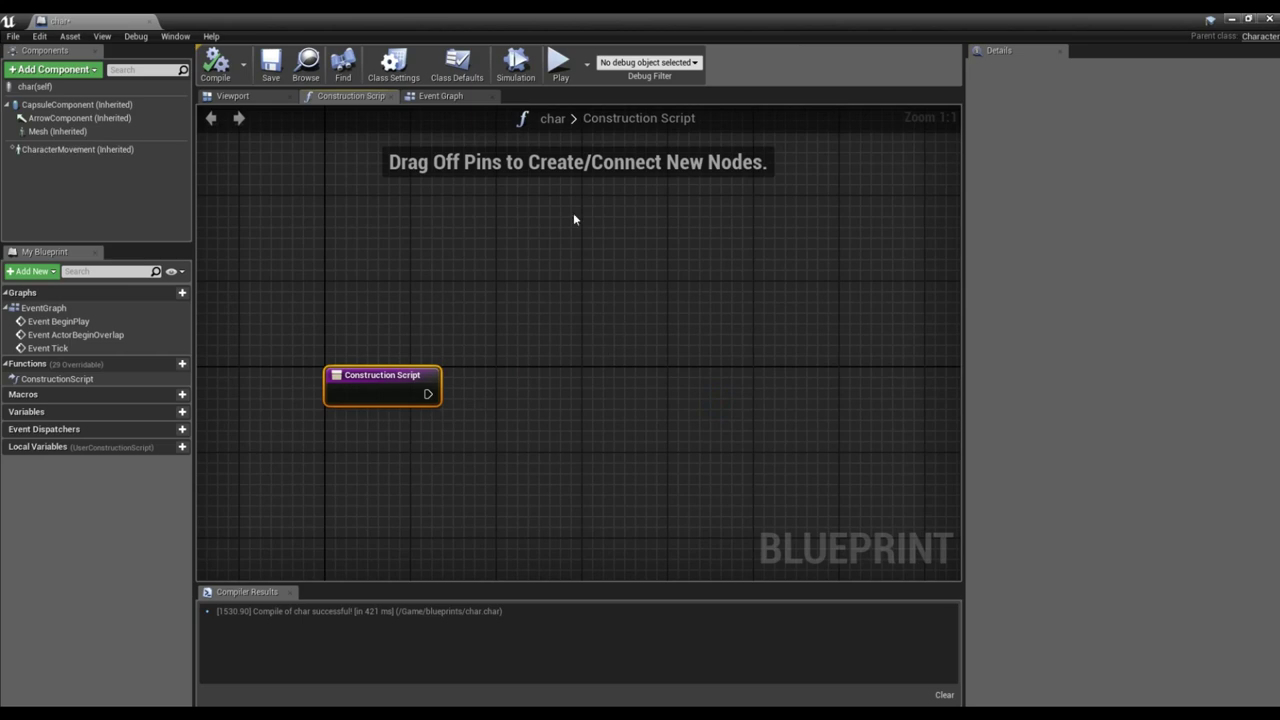
pyautogui.click(49, 106)
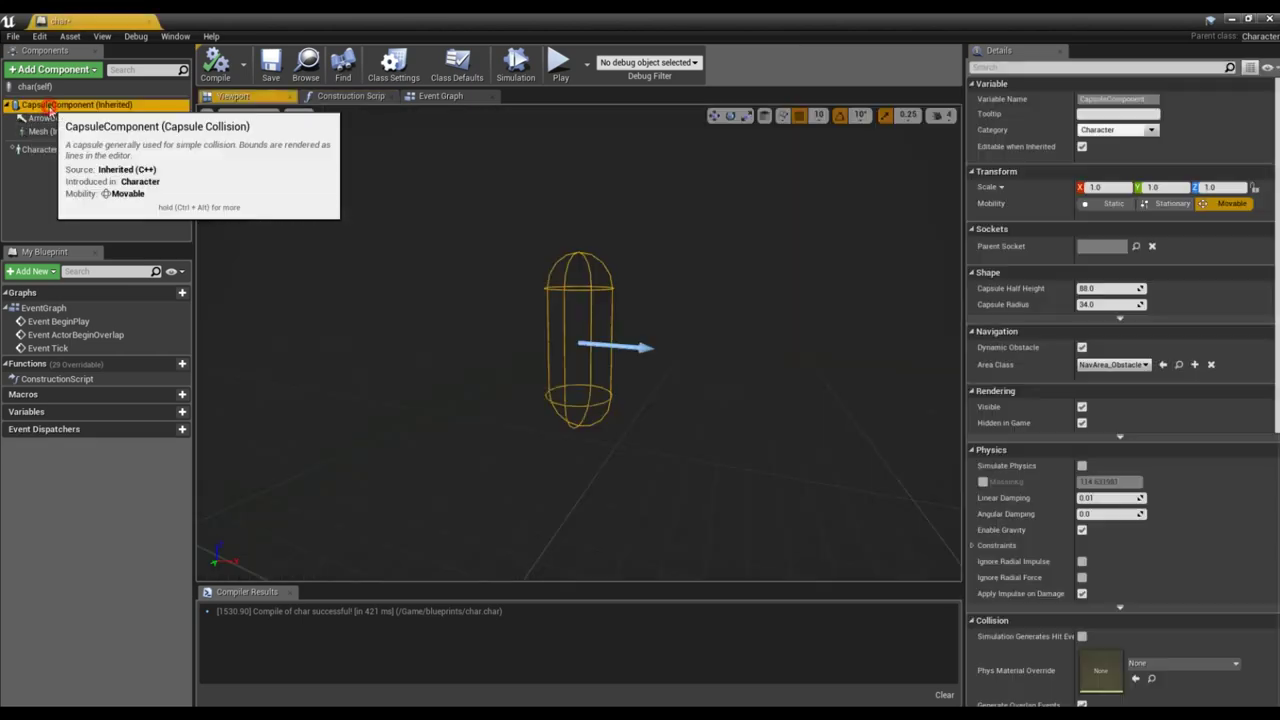
pyautogui.click(96, 132)
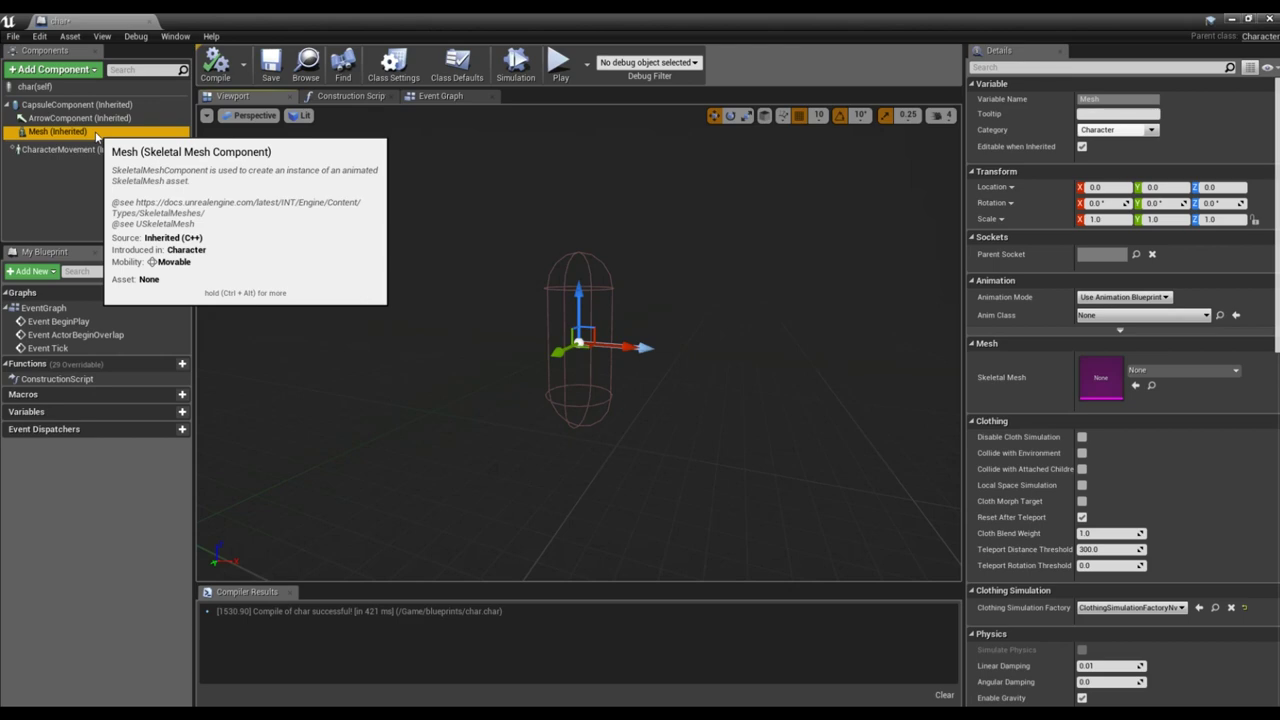
pyautogui.click(441, 100)
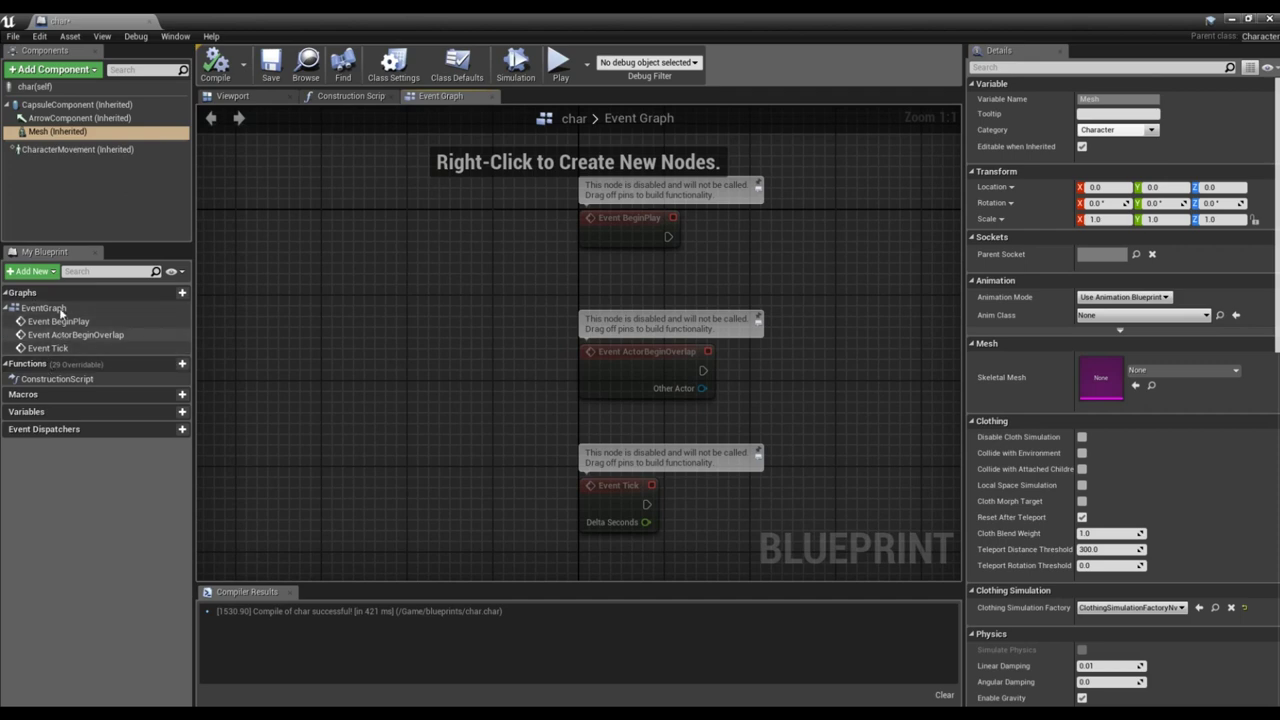
# Add a Create Widget node after Event BeginPlay using the ui widget class.
pyautogui.moveTo(627, 263); pyautogui.dragTo(459, 352, button='right')
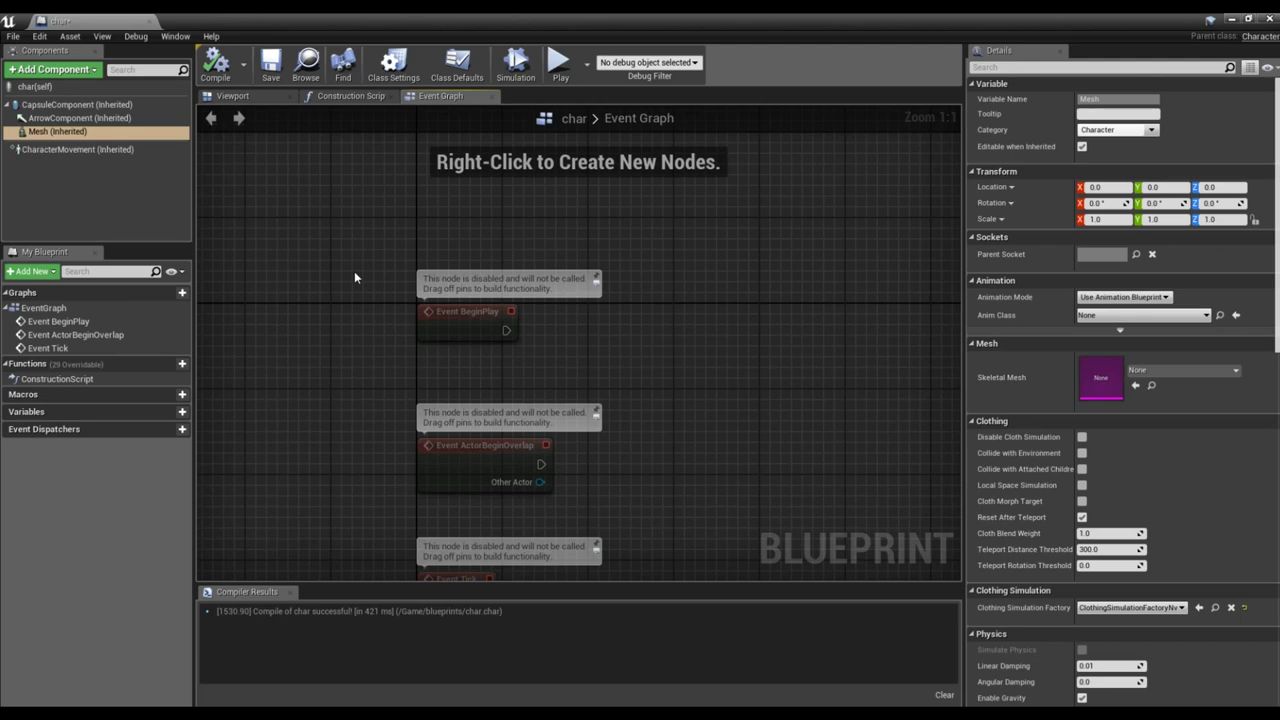
pyautogui.moveTo(506, 330); pyautogui.dragTo(751, 328)
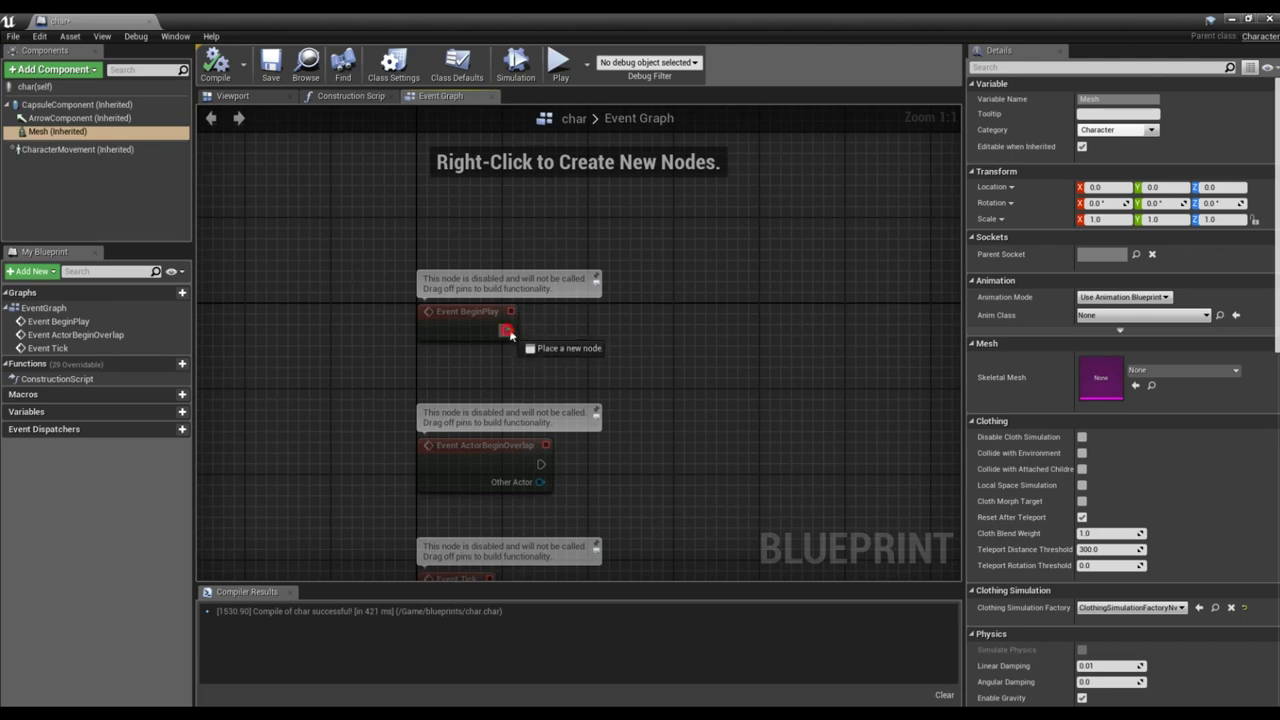
pyautogui.moveTo(751, 328); pyautogui.dragTo(753, 327)
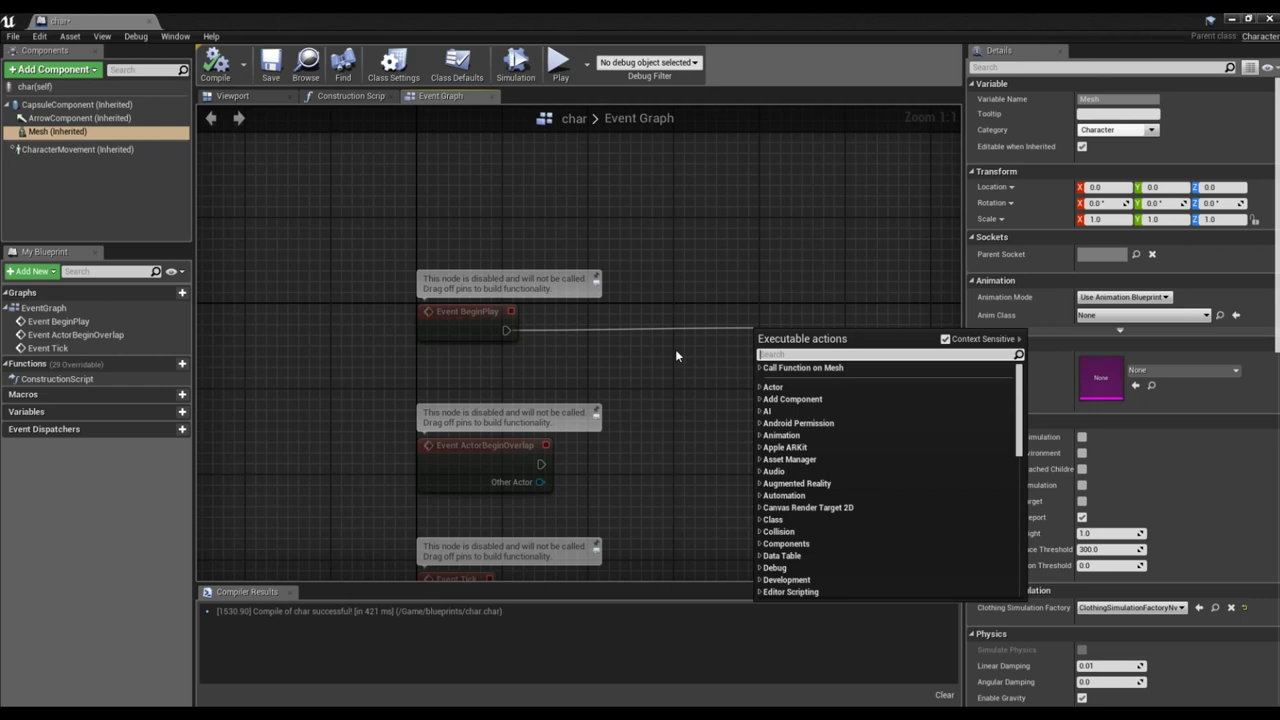
pyautogui.write('create')
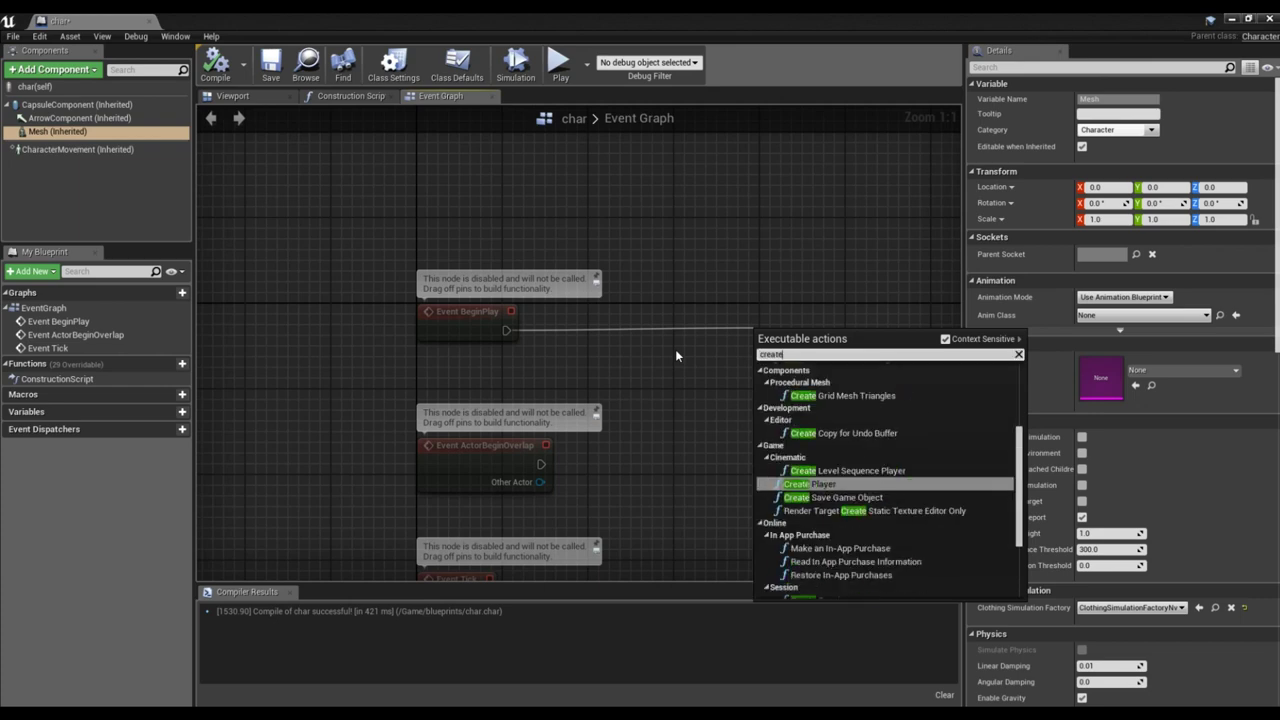
pyautogui.write(' widge')
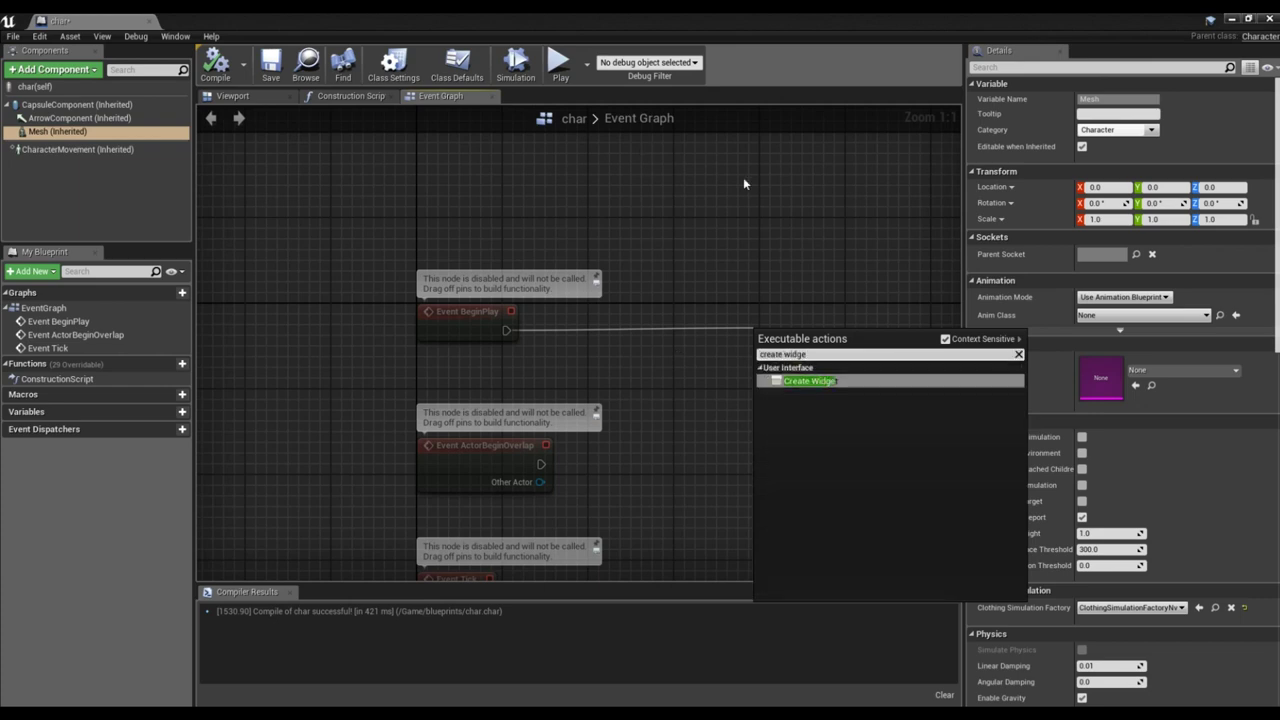
pyautogui.click(798, 381)
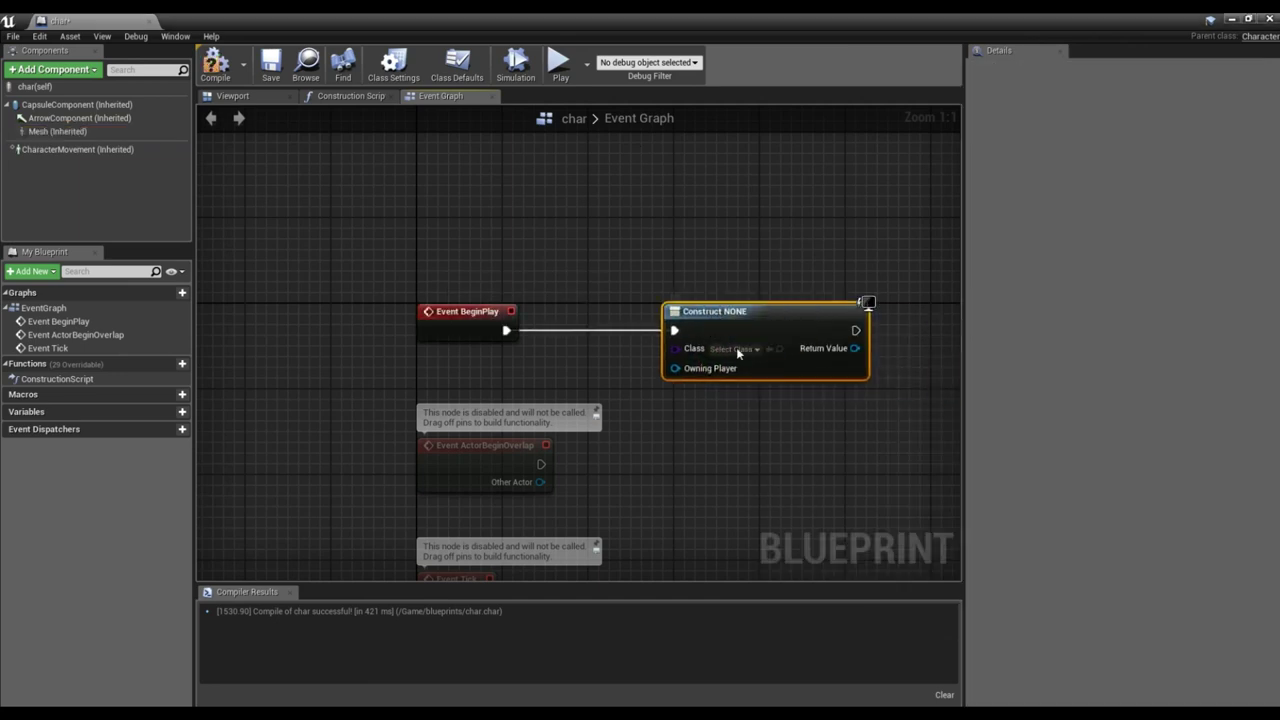
pyautogui.click(736, 349)
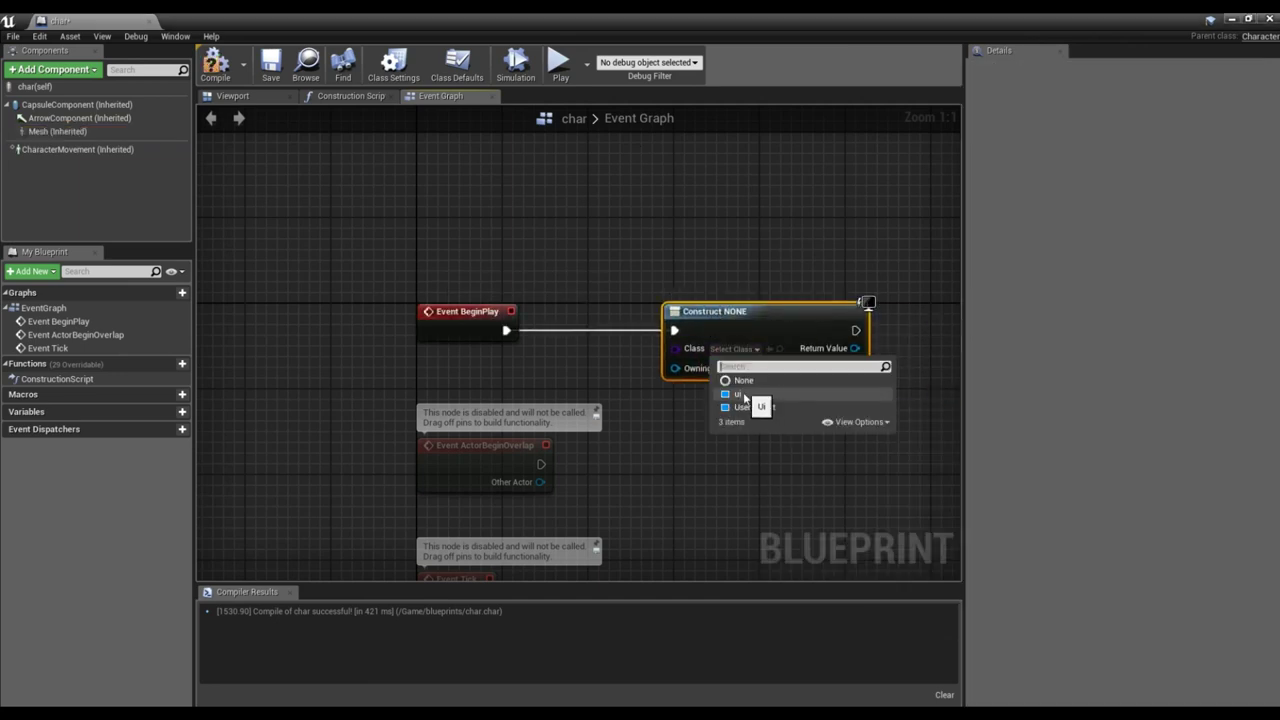
pyautogui.click(748, 397)
pyautogui.moveTo(748, 397); pyautogui.dragTo(606, 385, button='right')
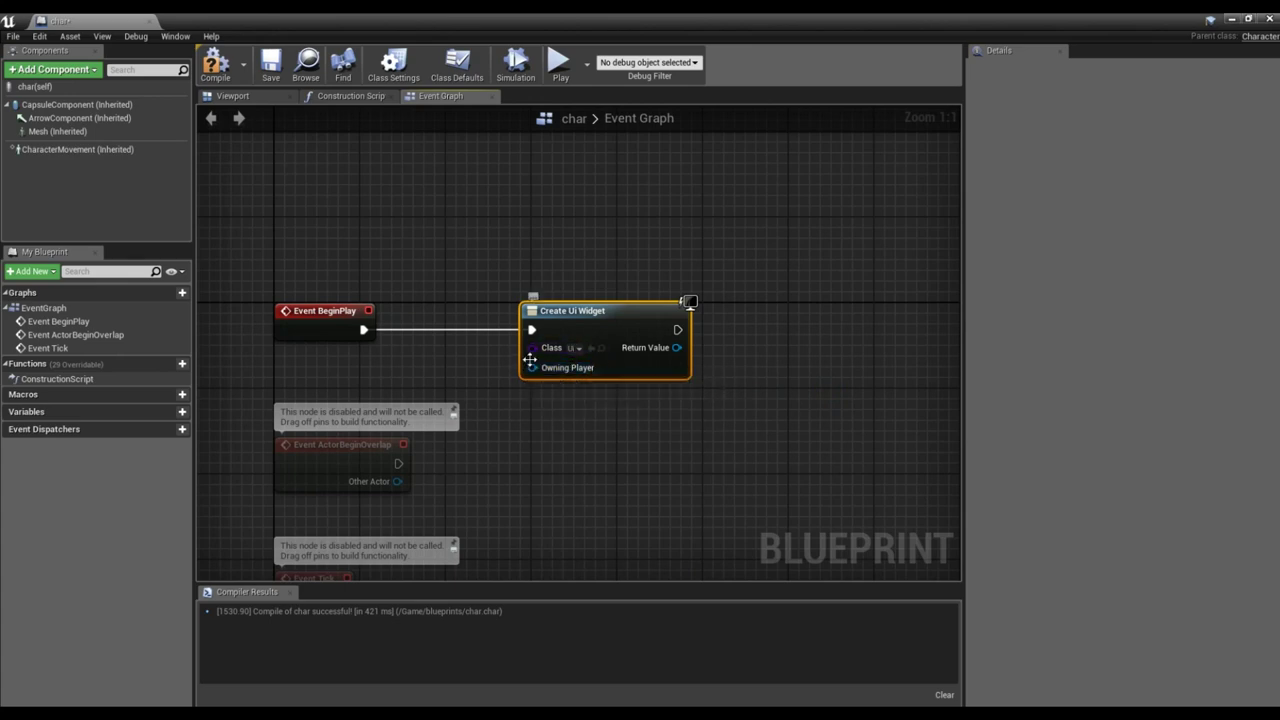
pyautogui.moveTo(562, 227); pyautogui.dragTo(455, 297, button='right')
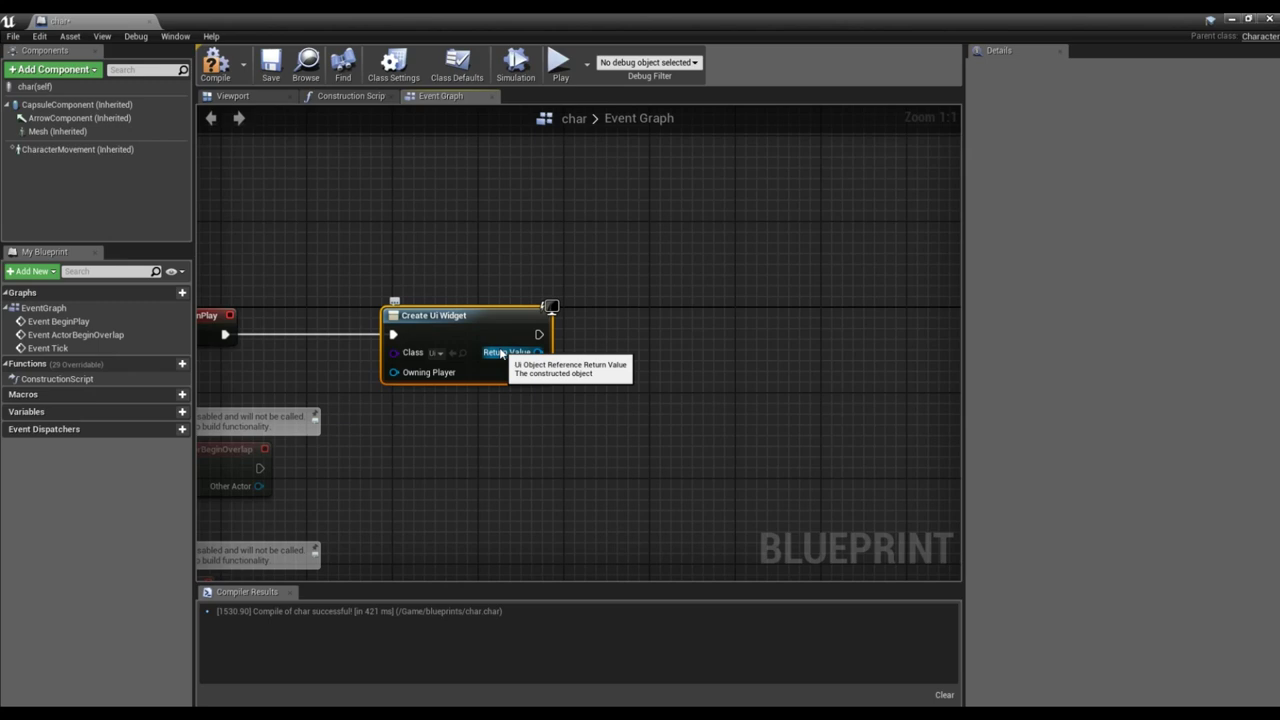
# Add an Add to Viewport node fed by the widget's Return Value, placed beside it.
pyautogui.moveTo(502, 353); pyautogui.dragTo(738, 353)
pyautogui.write('add')
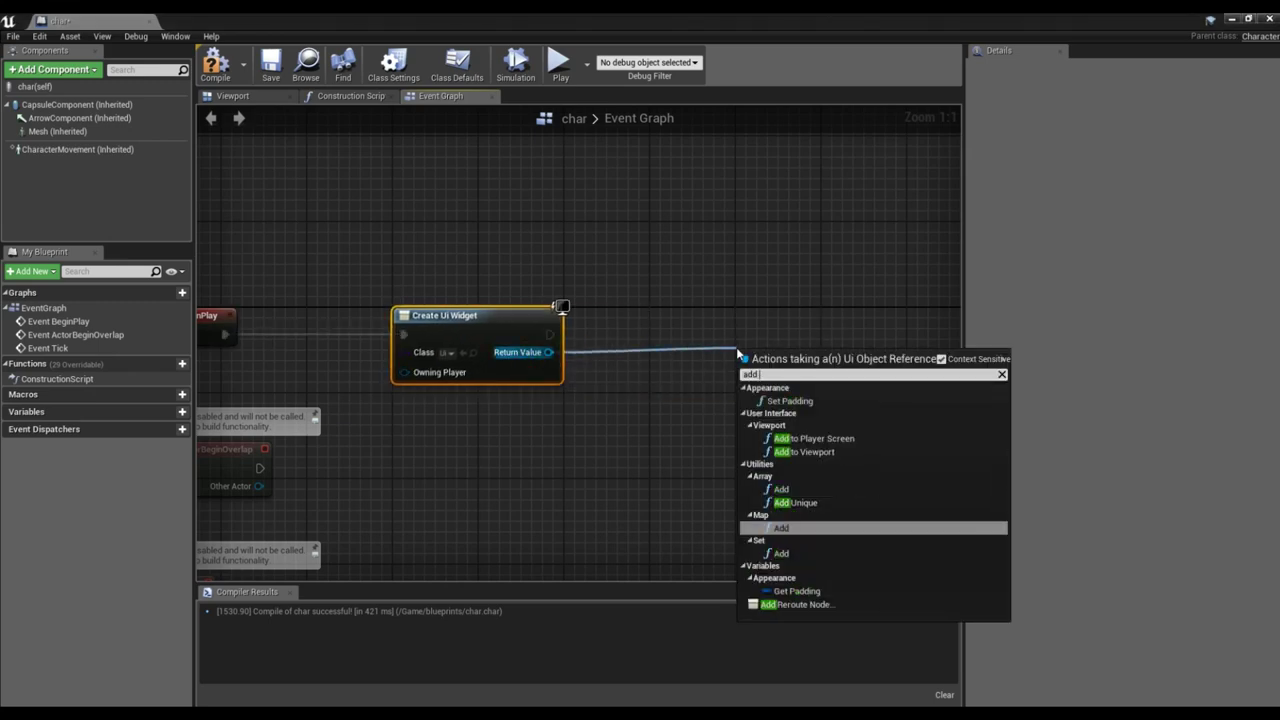
pyautogui.write(' to view')
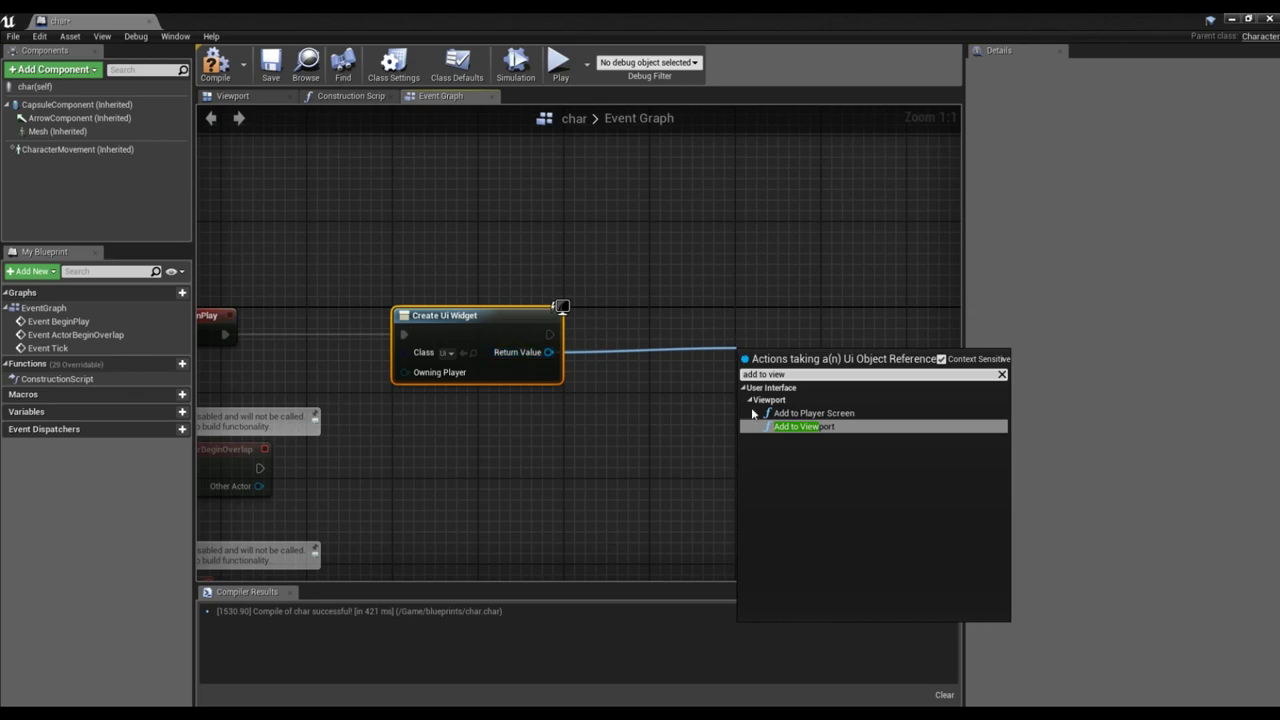
pyautogui.click(803, 428)
pyautogui.moveTo(801, 383); pyautogui.dragTo(701, 334)
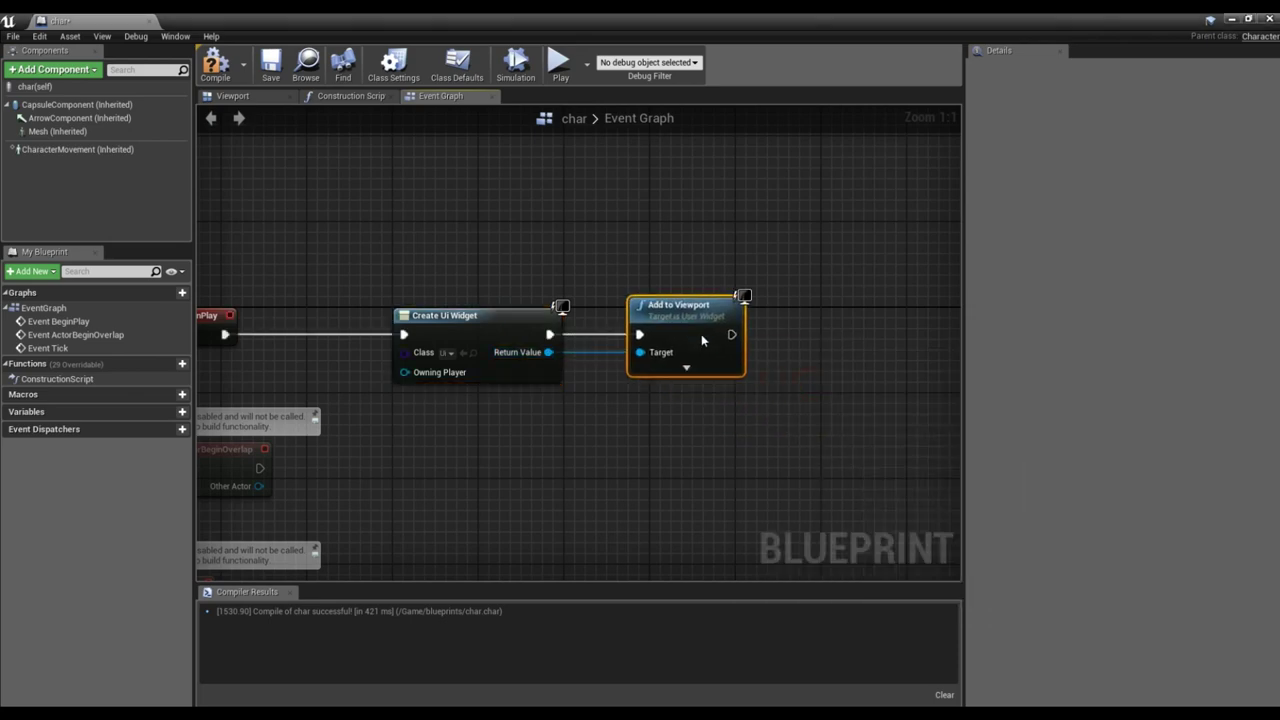
pyautogui.click(786, 312)
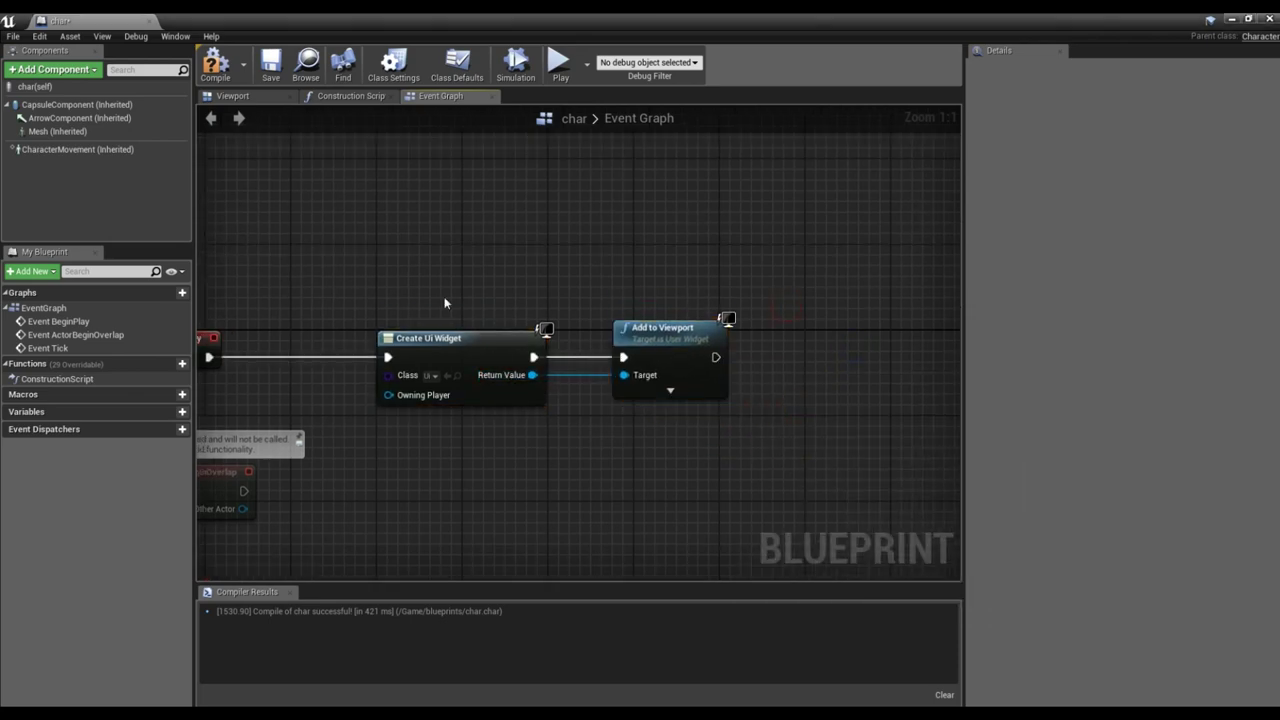
pyautogui.moveTo(443, 255); pyautogui.dragTo(808, 400)
# Compile and save char, moving the two disabled event nodes lower.
pyautogui.click(215, 62)
pyautogui.click(271, 62)
pyautogui.moveTo(695, 296); pyautogui.dragTo(631, 211, button='right')
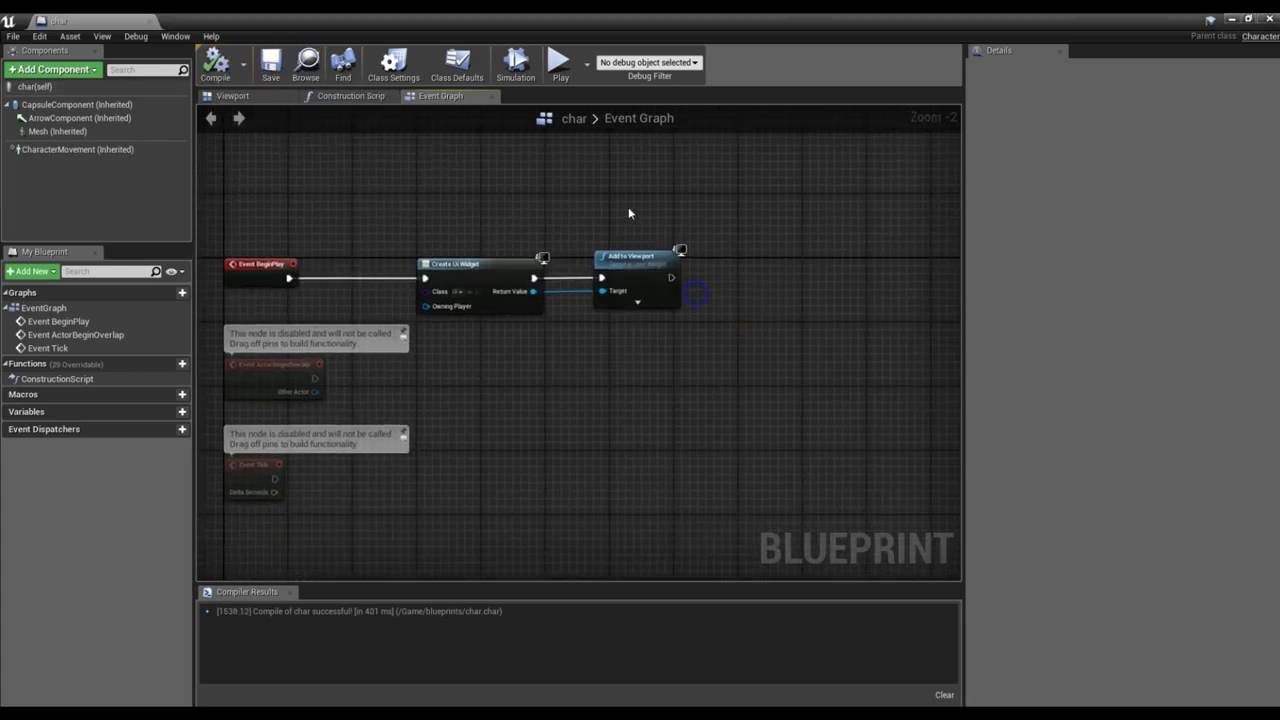
pyautogui.moveTo(375, 510)
pyautogui.mouseDown()
pyautogui.moveTo(262, 362)
pyautogui.moveTo(268, 438)
pyautogui.mouseUp()
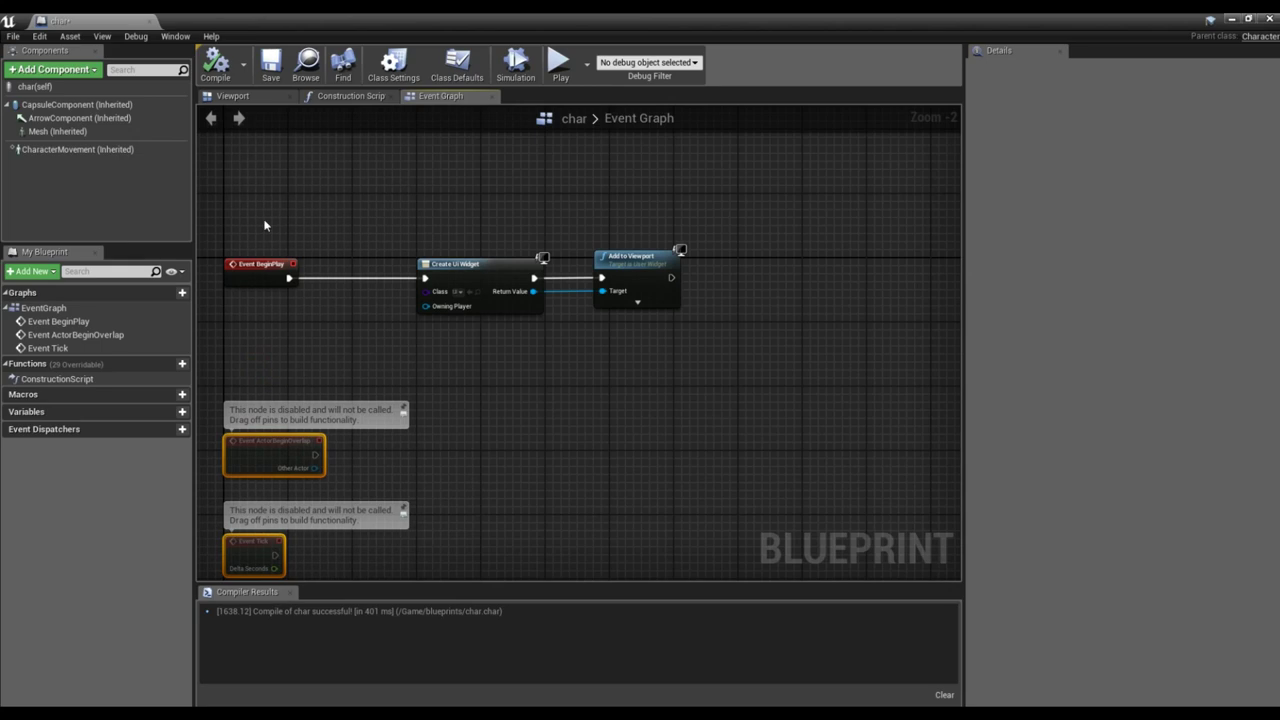
pyautogui.click(270, 63)
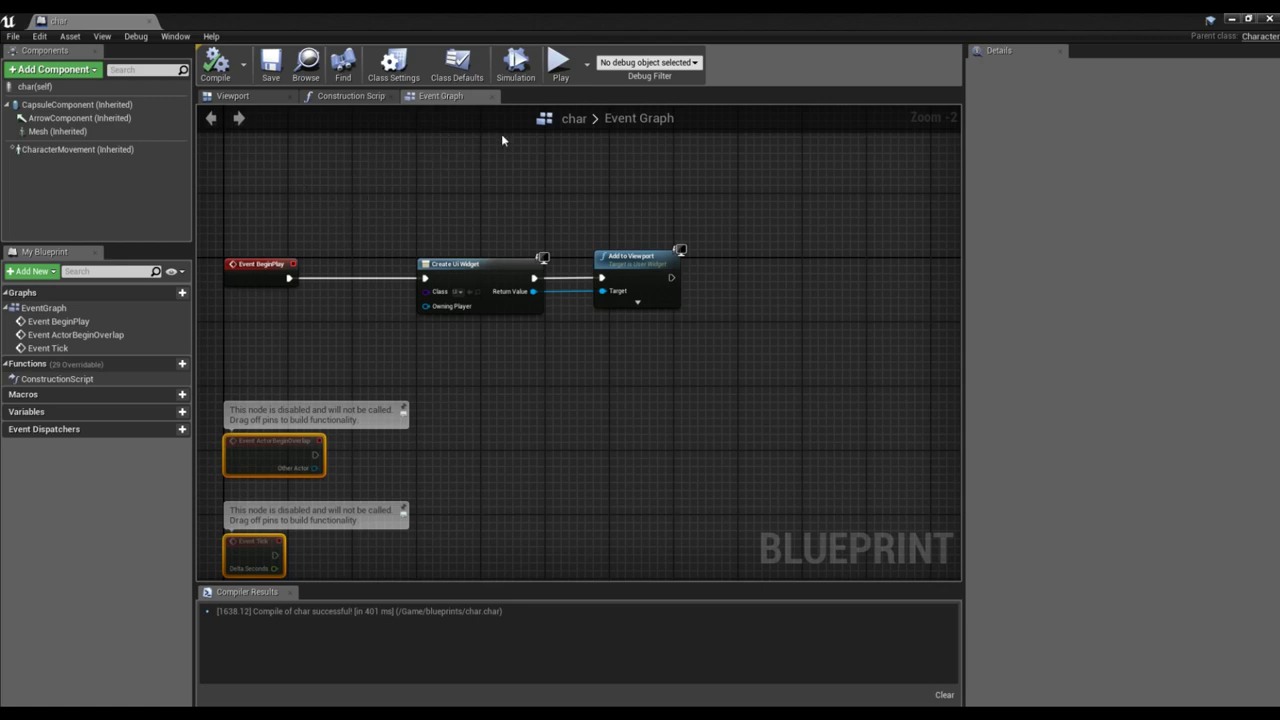
# Search 'inputmo' for actions following Add to Viewport.
pyautogui.moveTo(585, 169); pyautogui.dragTo(492, 206, button='right')
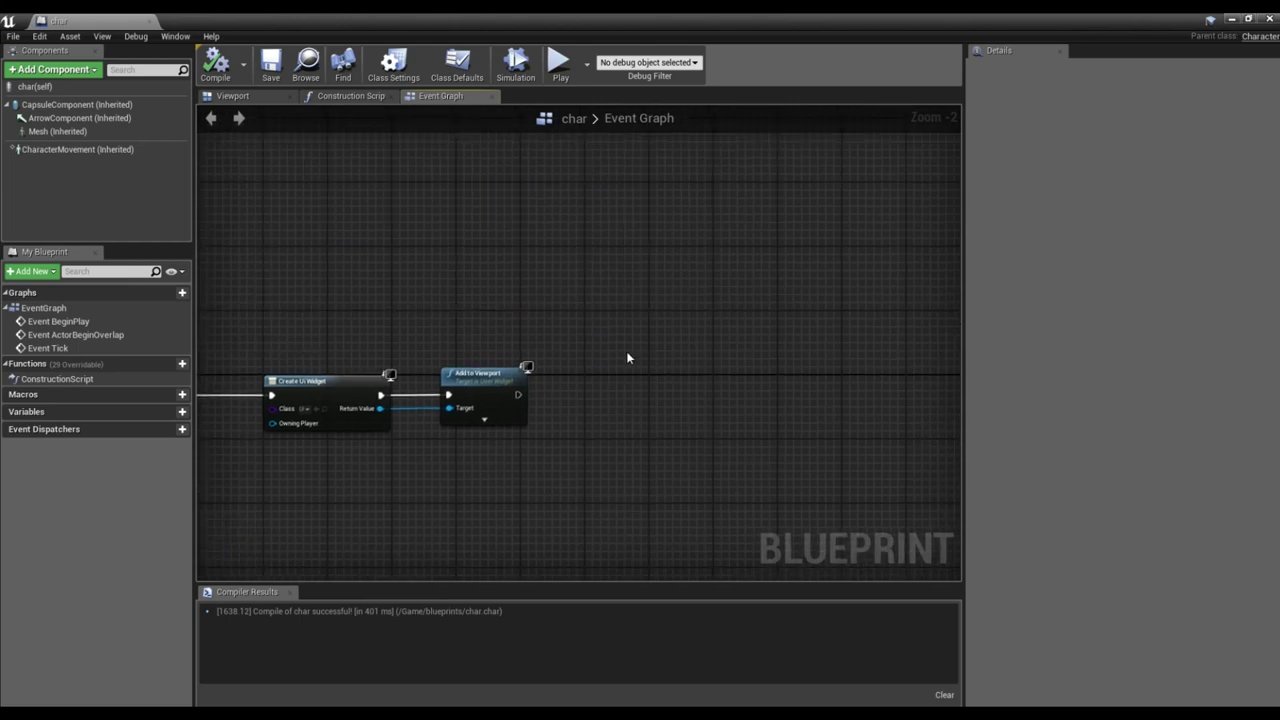
pyautogui.scroll(2, 523, 419)
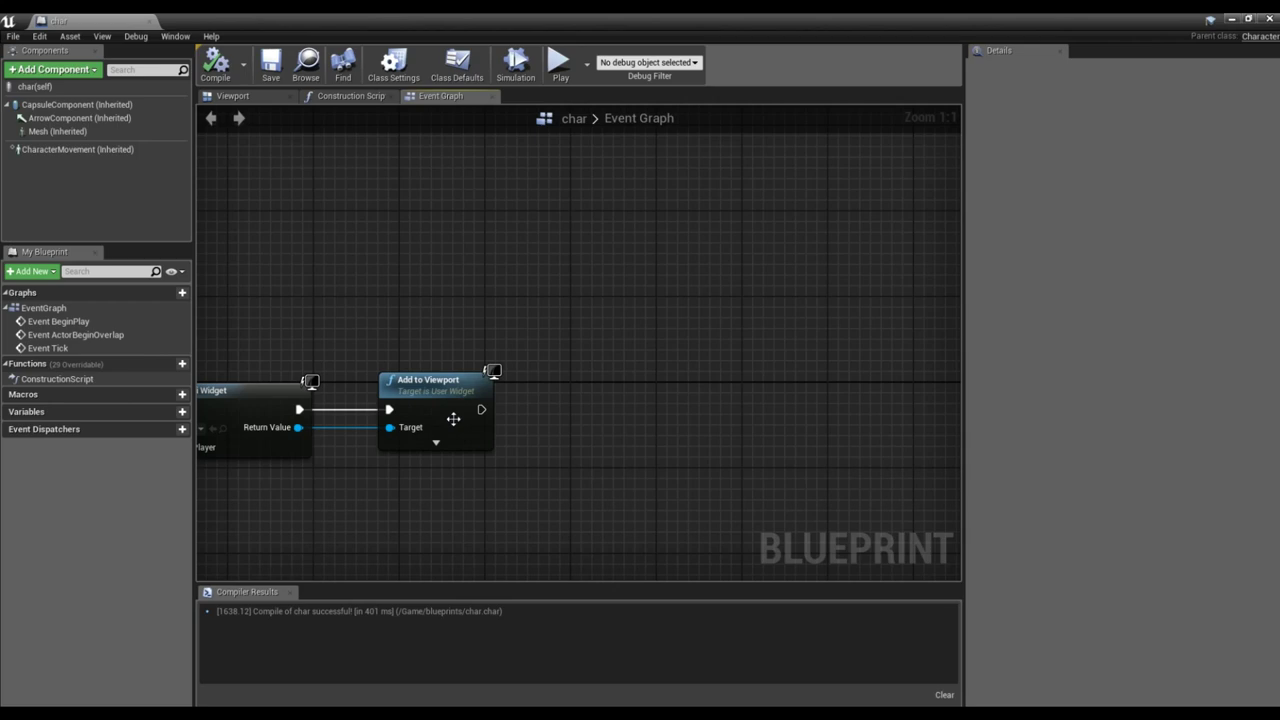
pyautogui.moveTo(481, 409); pyautogui.dragTo(662, 397)
pyautogui.write('inputmode')
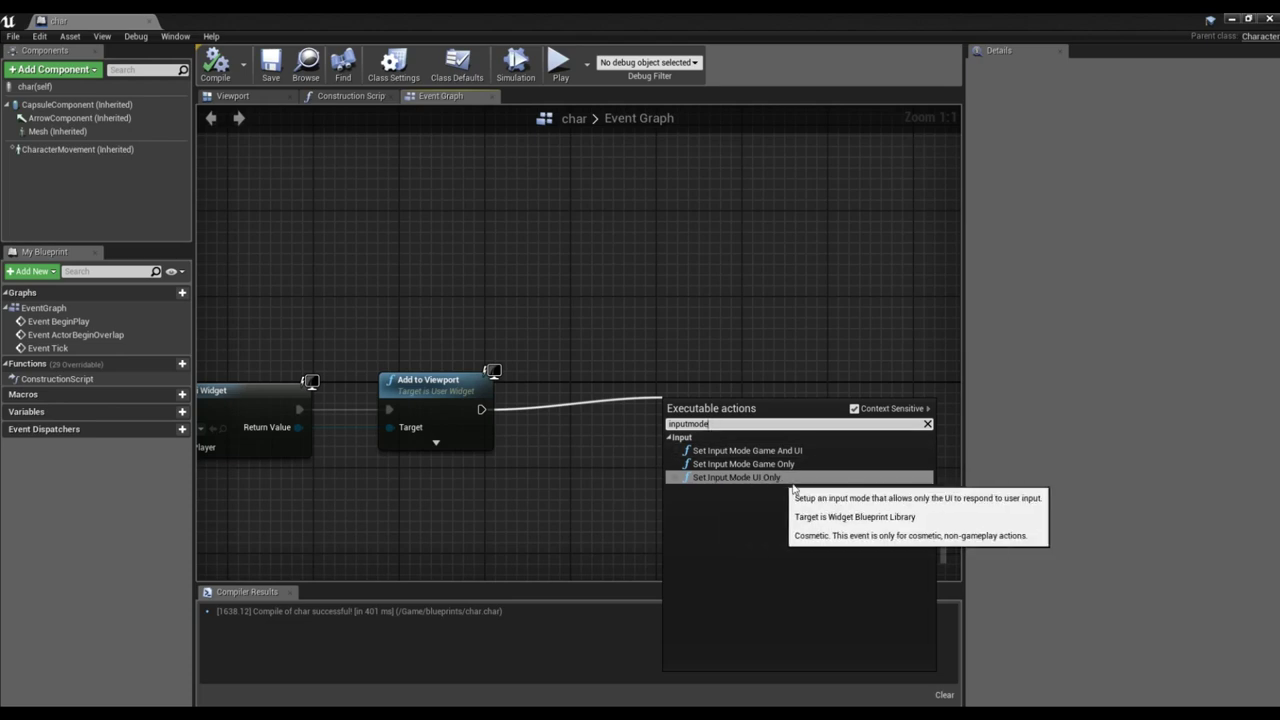
# Add Set Input Mode UI Only with a Get Player Controller node as its Target.
pyautogui.click(719, 478)
pyautogui.moveTo(738, 428); pyautogui.dragTo(697, 422)
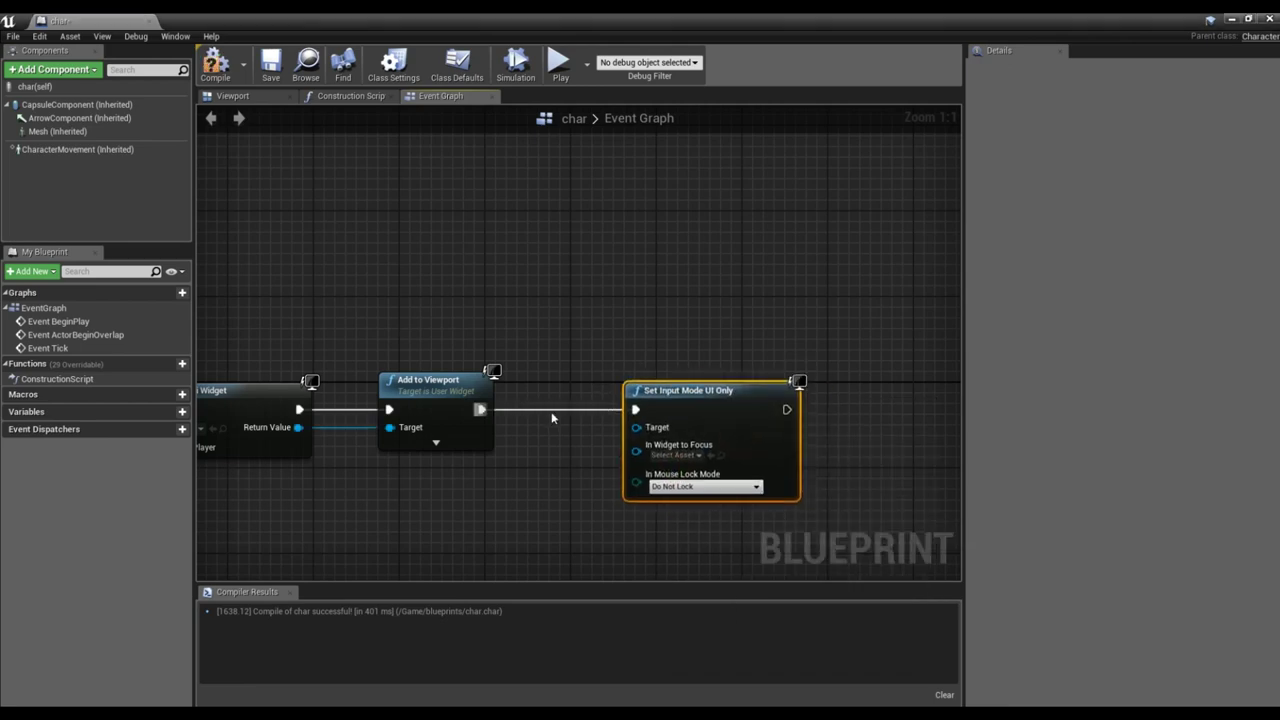
pyautogui.moveTo(636, 427); pyautogui.dragTo(472, 245)
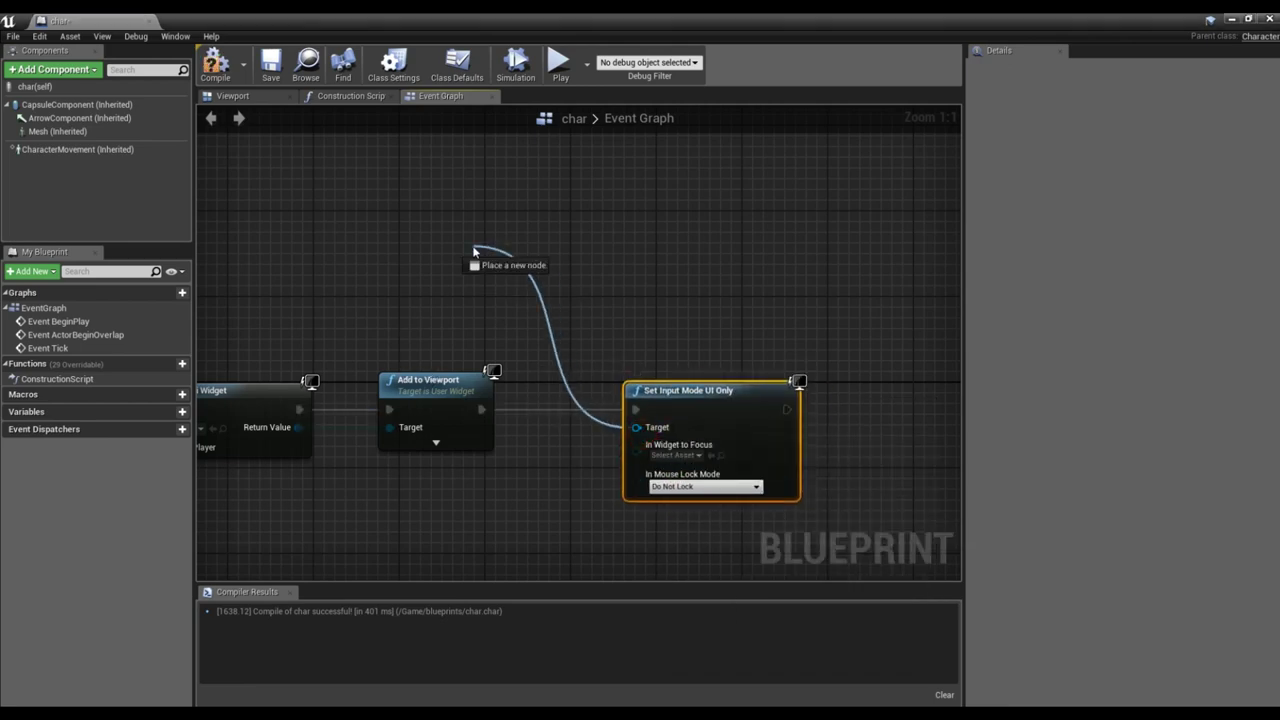
pyautogui.write('getplayercont')
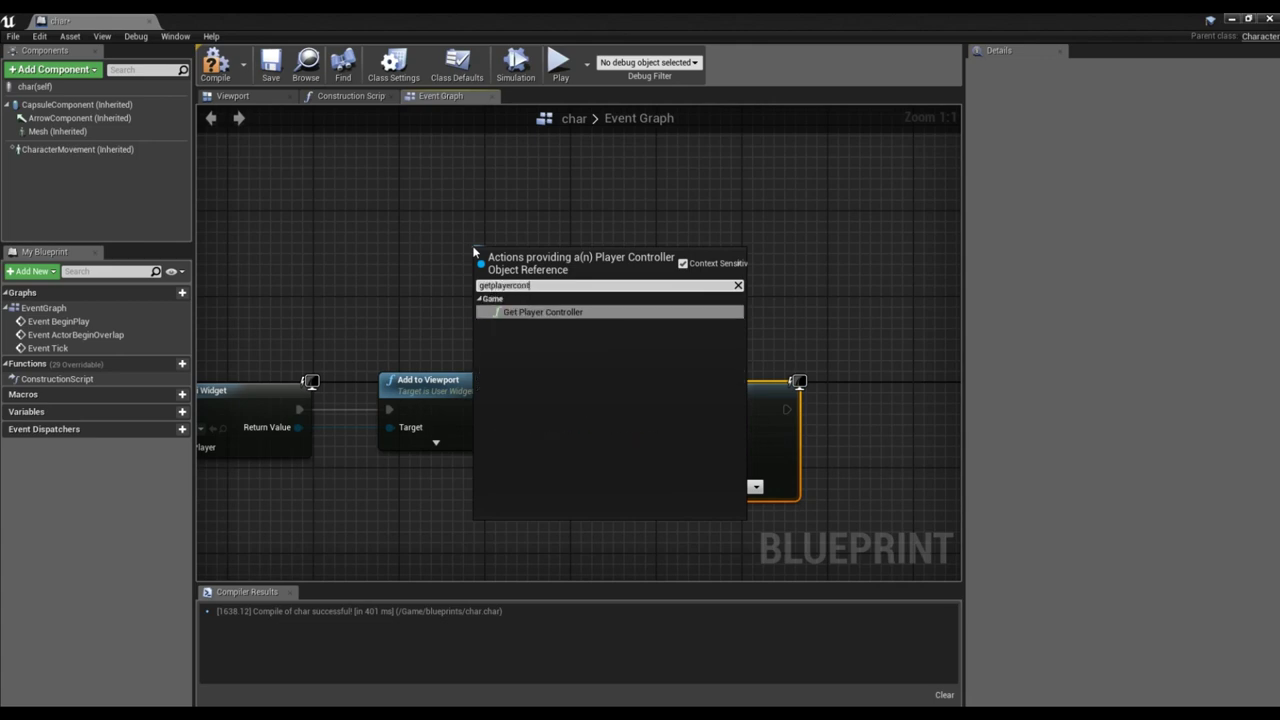
pyautogui.press('Return')
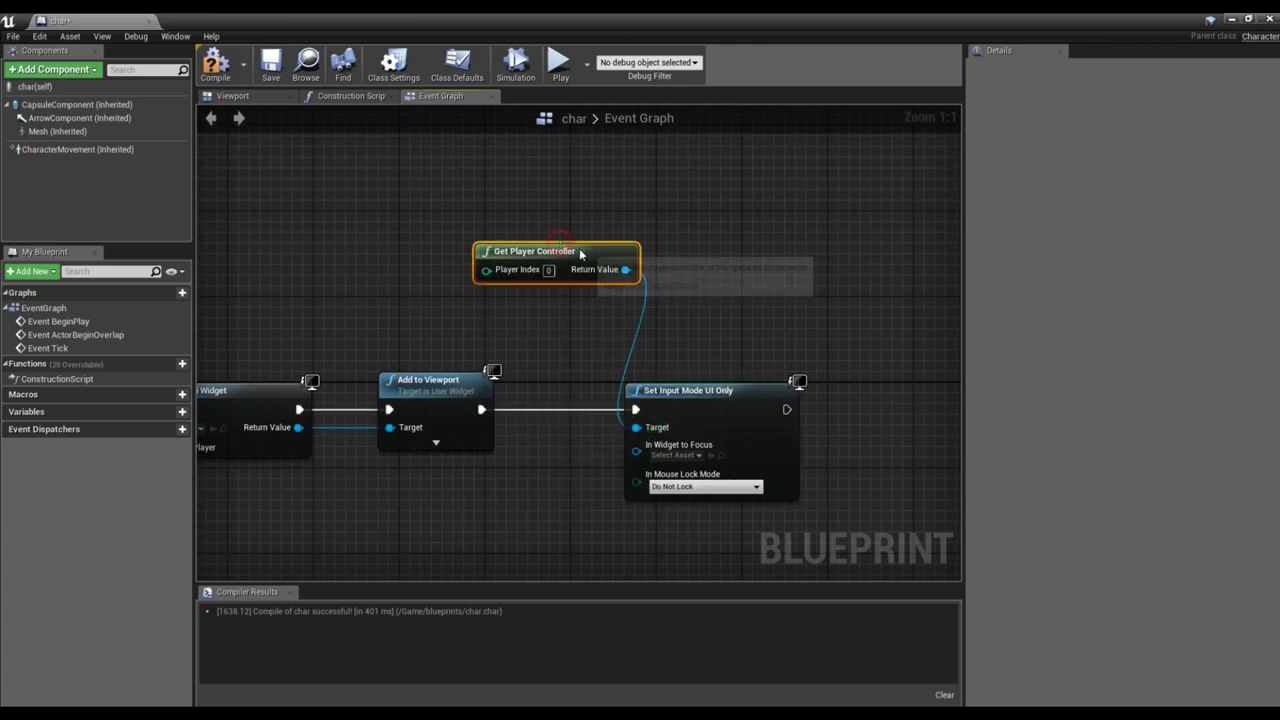
pyautogui.moveTo(580, 254); pyautogui.dragTo(693, 343)
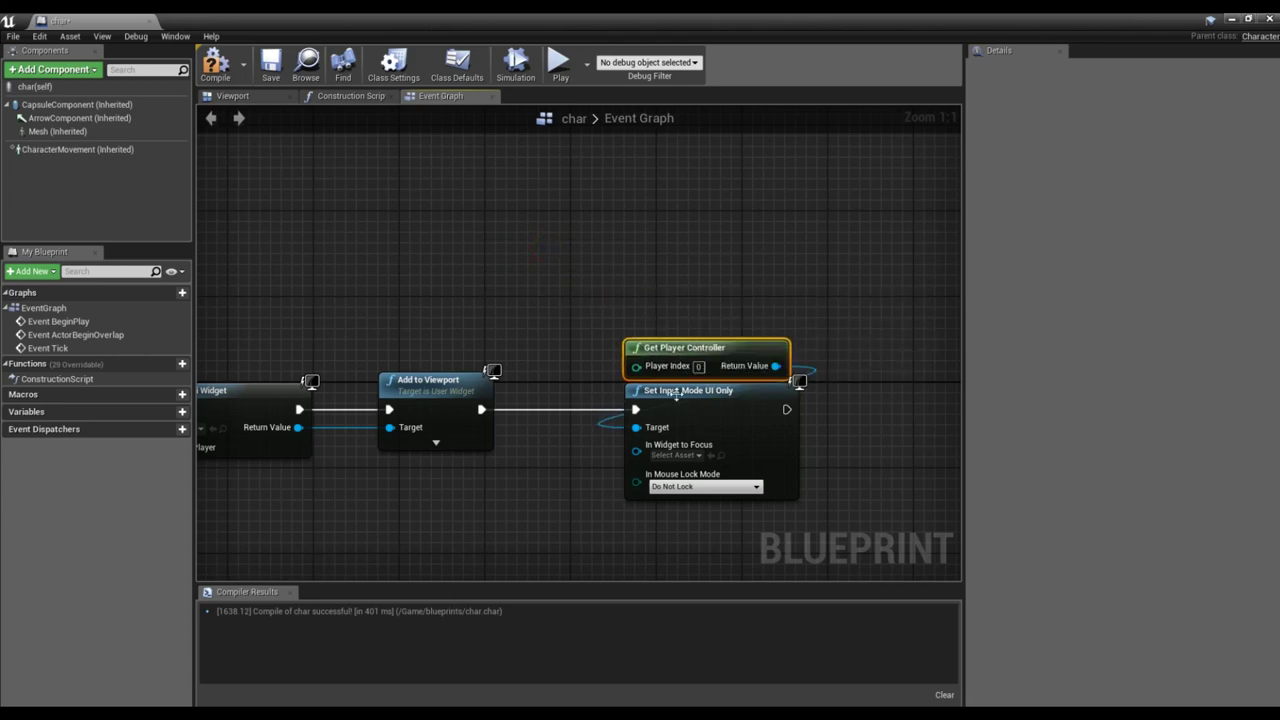
# Connect Create Ui Widget's Return Value to In Widget to Focus.
pyautogui.click(675, 455)
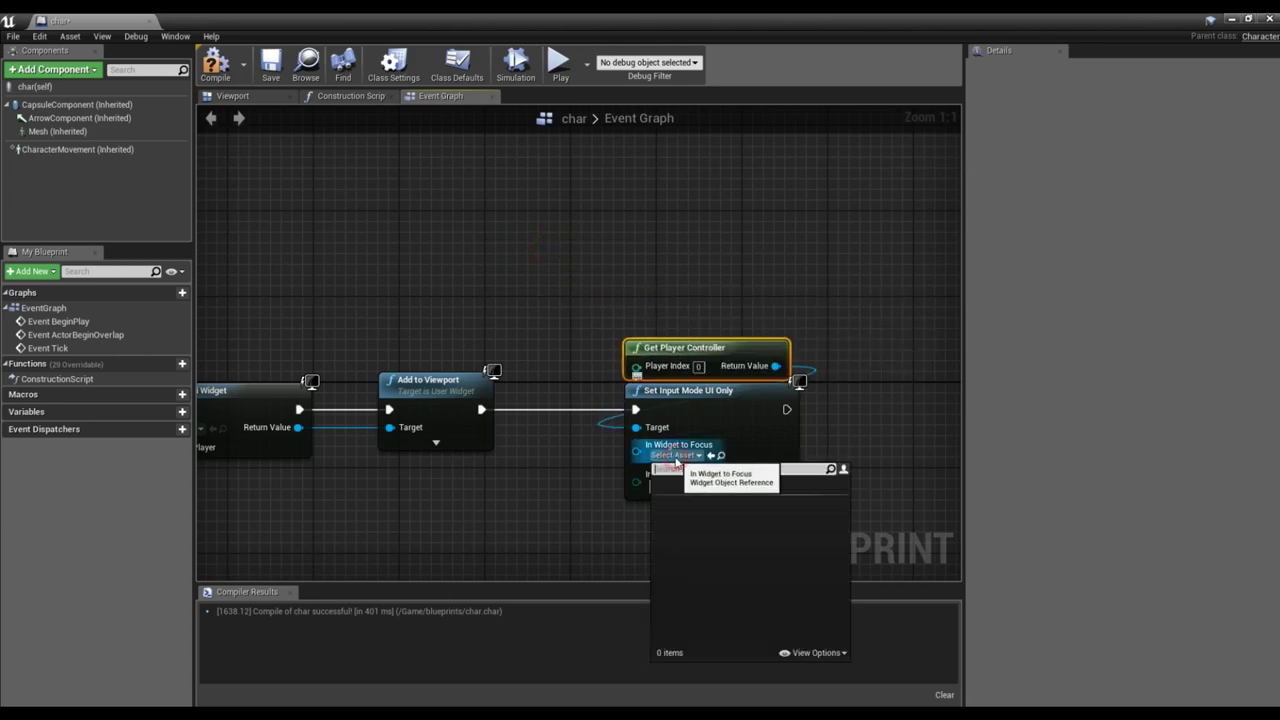
pyautogui.click(509, 520)
pyautogui.moveTo(333, 430); pyautogui.dragTo(379, 417, button='right')
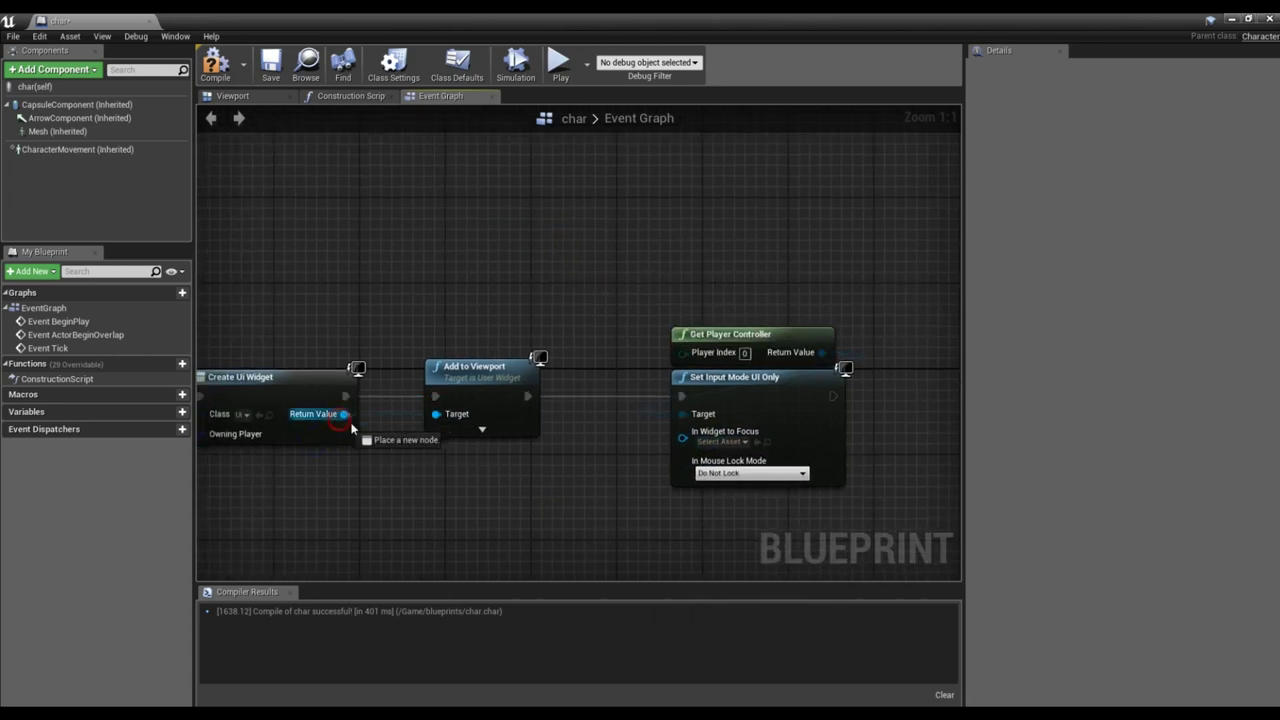
pyautogui.moveTo(343, 414); pyautogui.dragTo(683, 431)
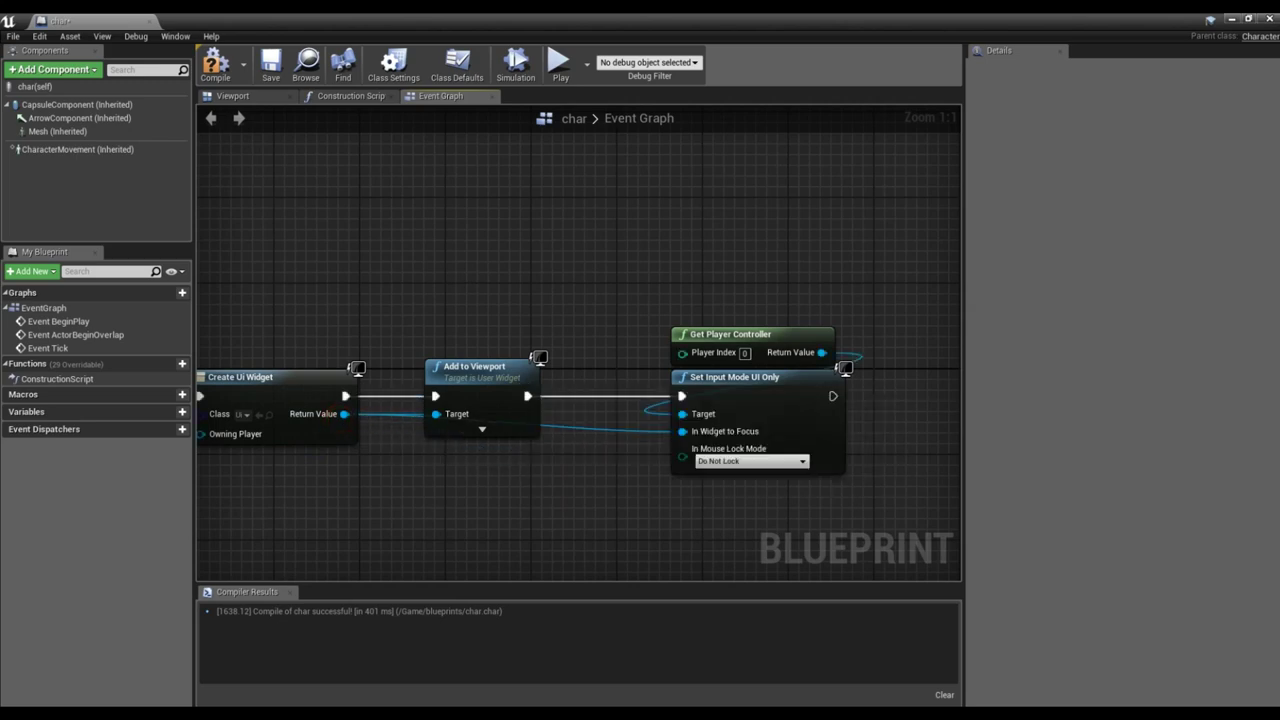
pyautogui.moveTo(536, 391); pyautogui.dragTo(429, 365, button='right')
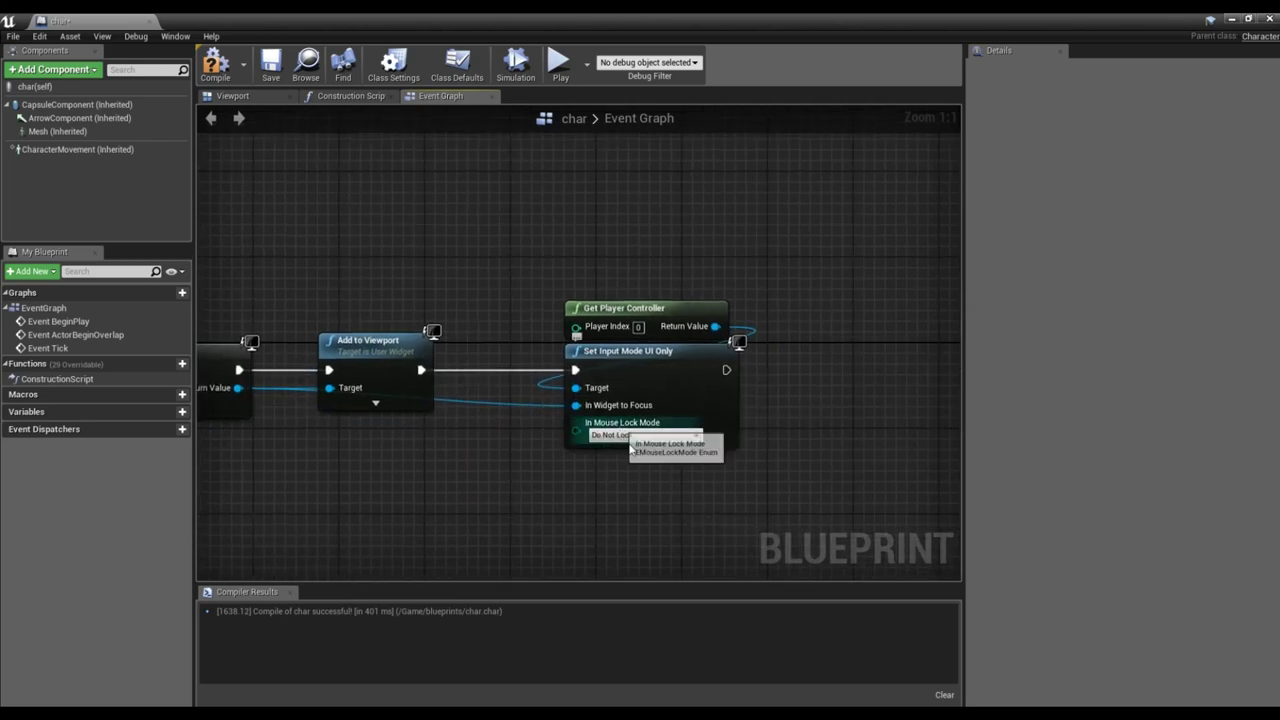
pyautogui.moveTo(775, 430); pyautogui.dragTo(611, 440, button='right')
pyautogui.rightClick(703, 371)
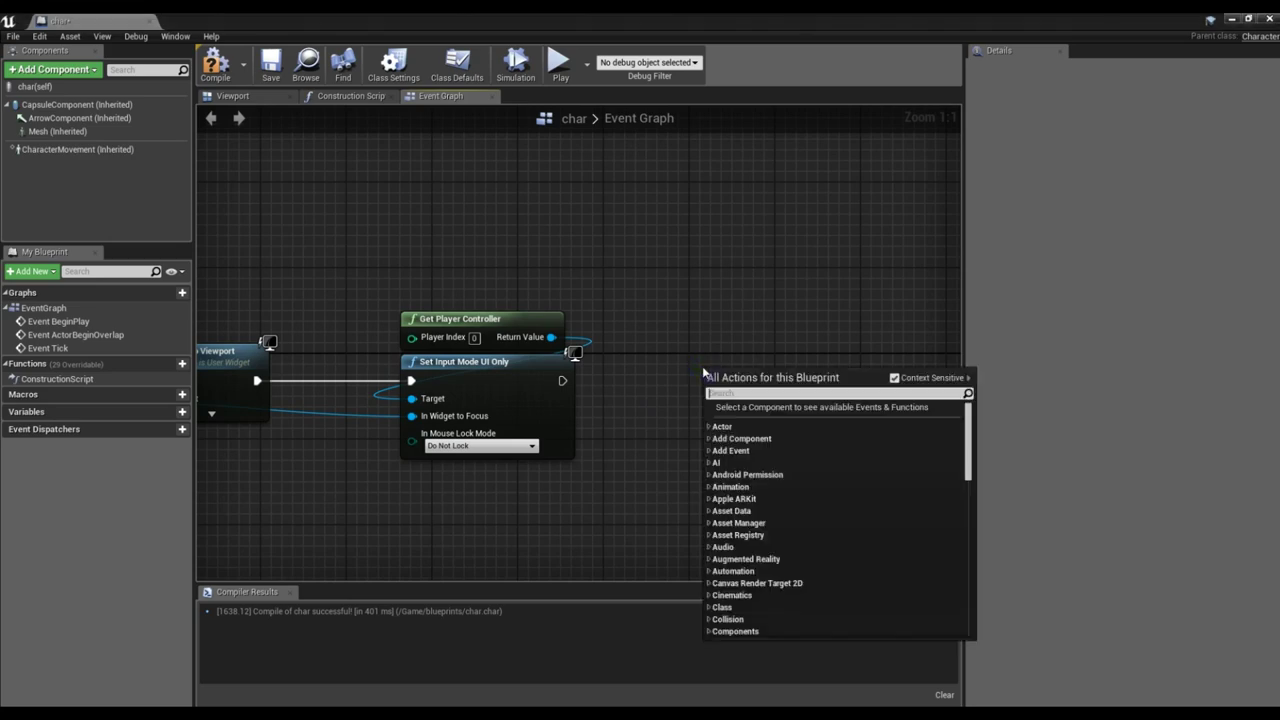
# Search the general action list for mouse cursor actions, then dismiss it.
pyautogui.write('mousecur')
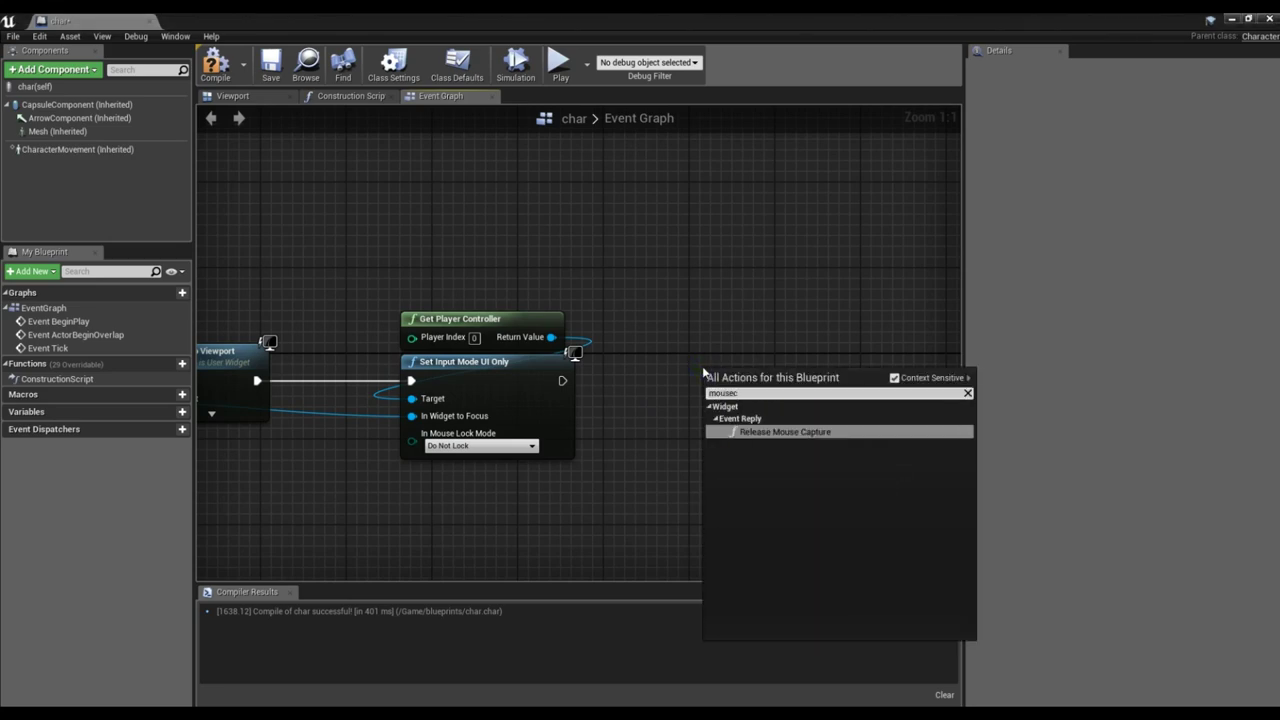
pyautogui.press('BackSpace')
pyautogui.press('BackSpace')
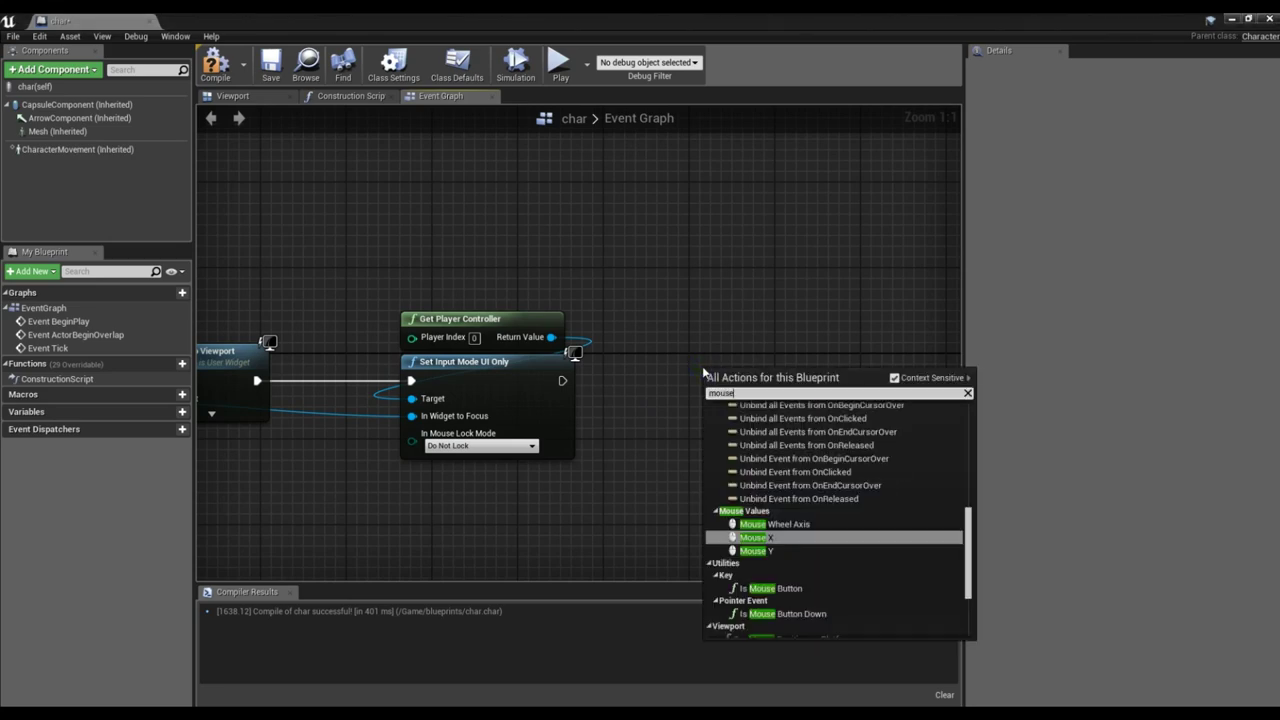
pyautogui.write(' c')
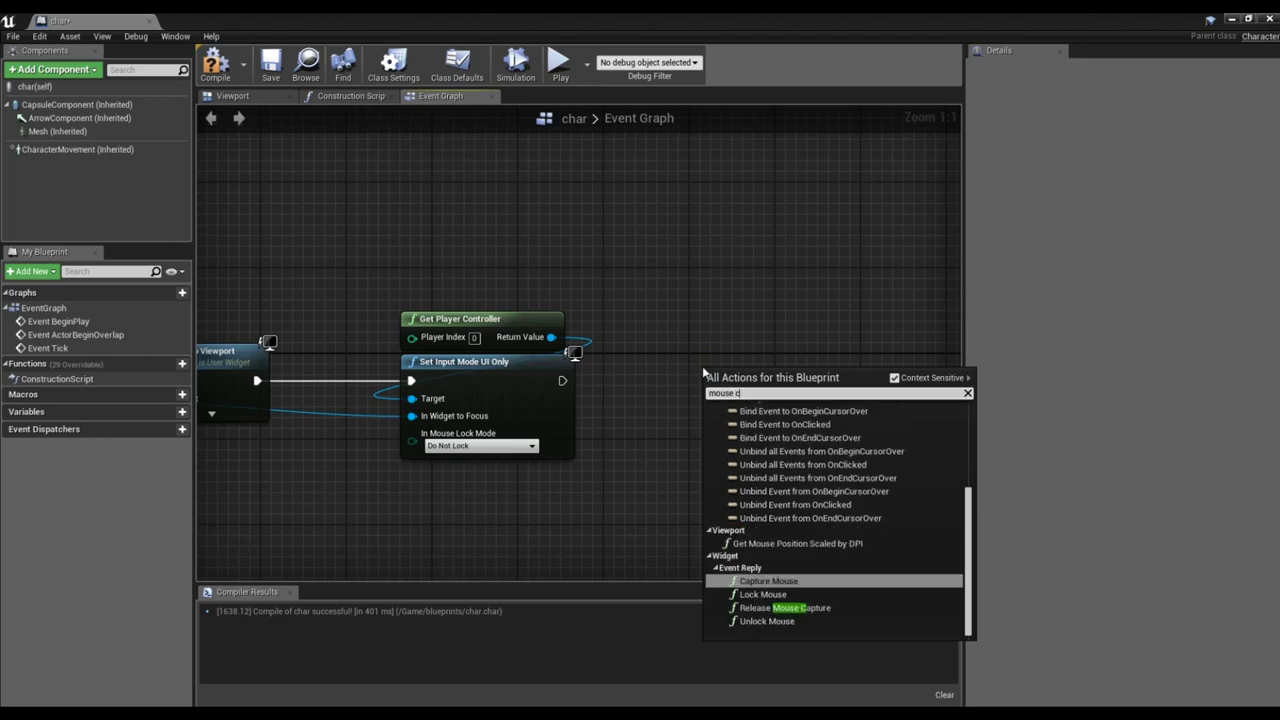
pyautogui.write('show m')
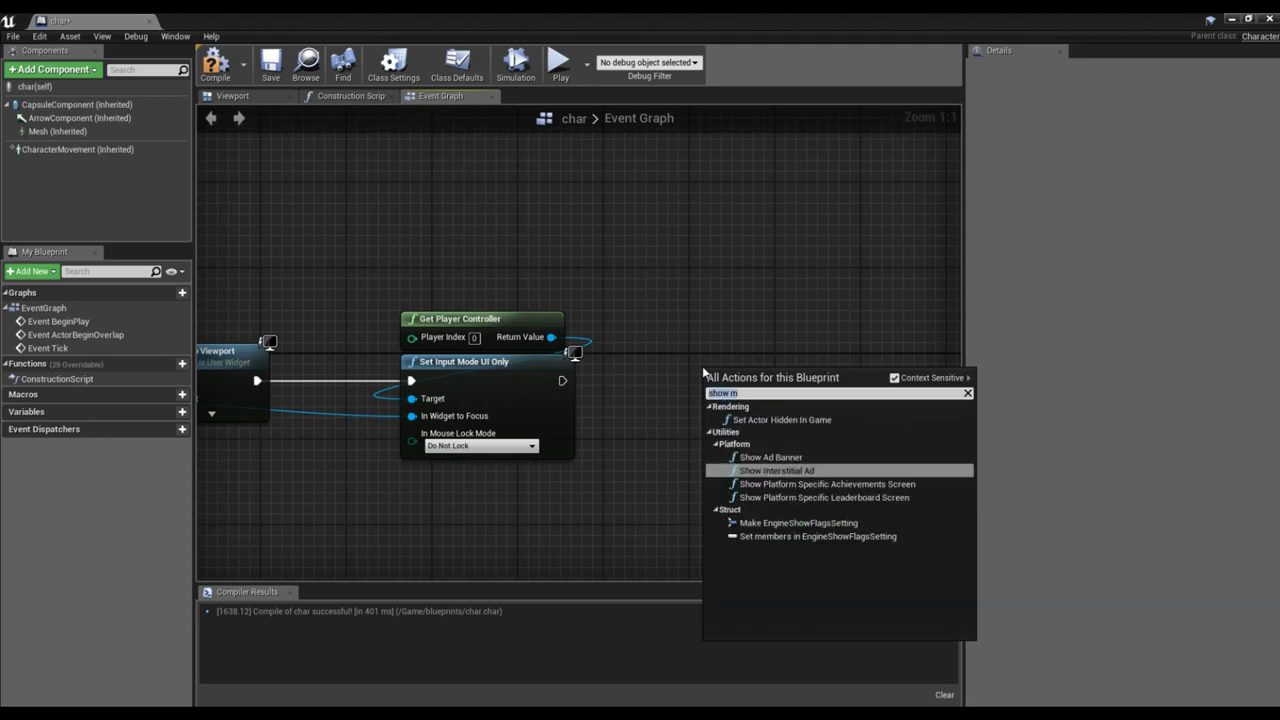
pyautogui.press('Escape')
# Filter Player Controller actions by 'mouse', then 'show cur', to list Show Mouse Cursor.
pyautogui.moveTo(551, 337); pyautogui.dragTo(738, 364)
pyautogui.write('mouse')
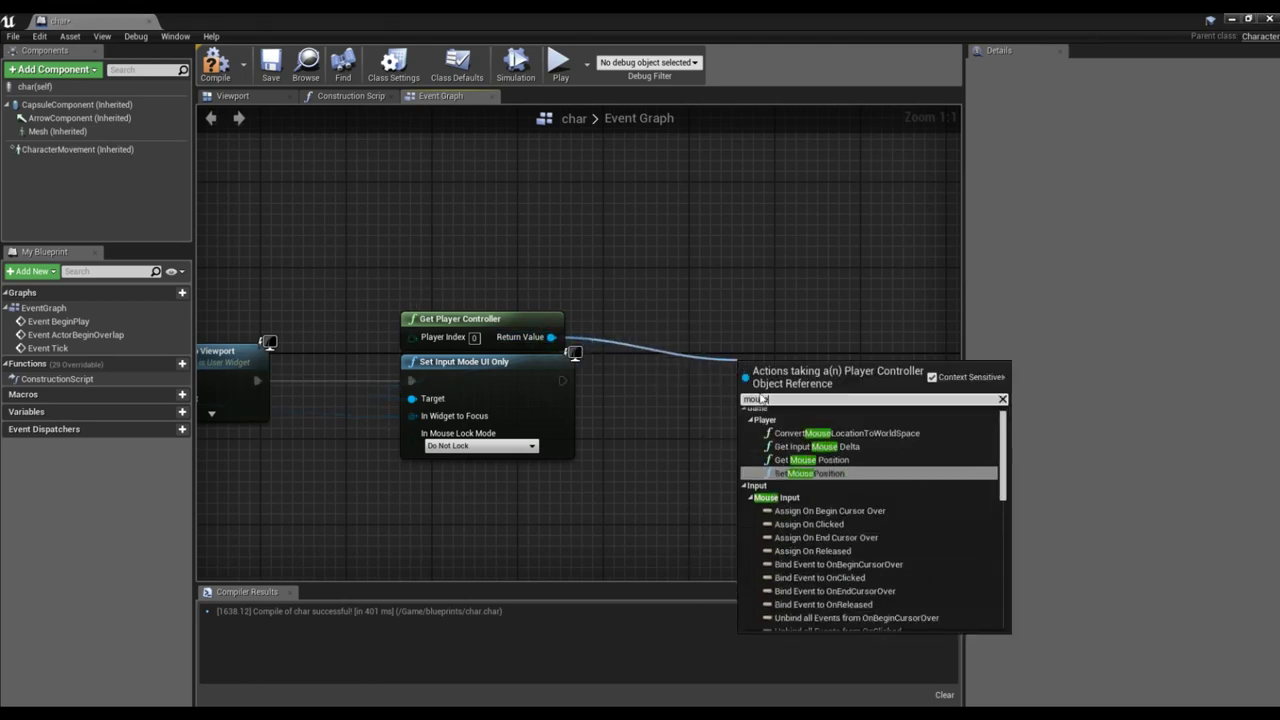
pyautogui.scroll(-5, 860, 520)
pyautogui.scroll(-3, 865, 560)
pyautogui.scroll(-2, 868, 589)
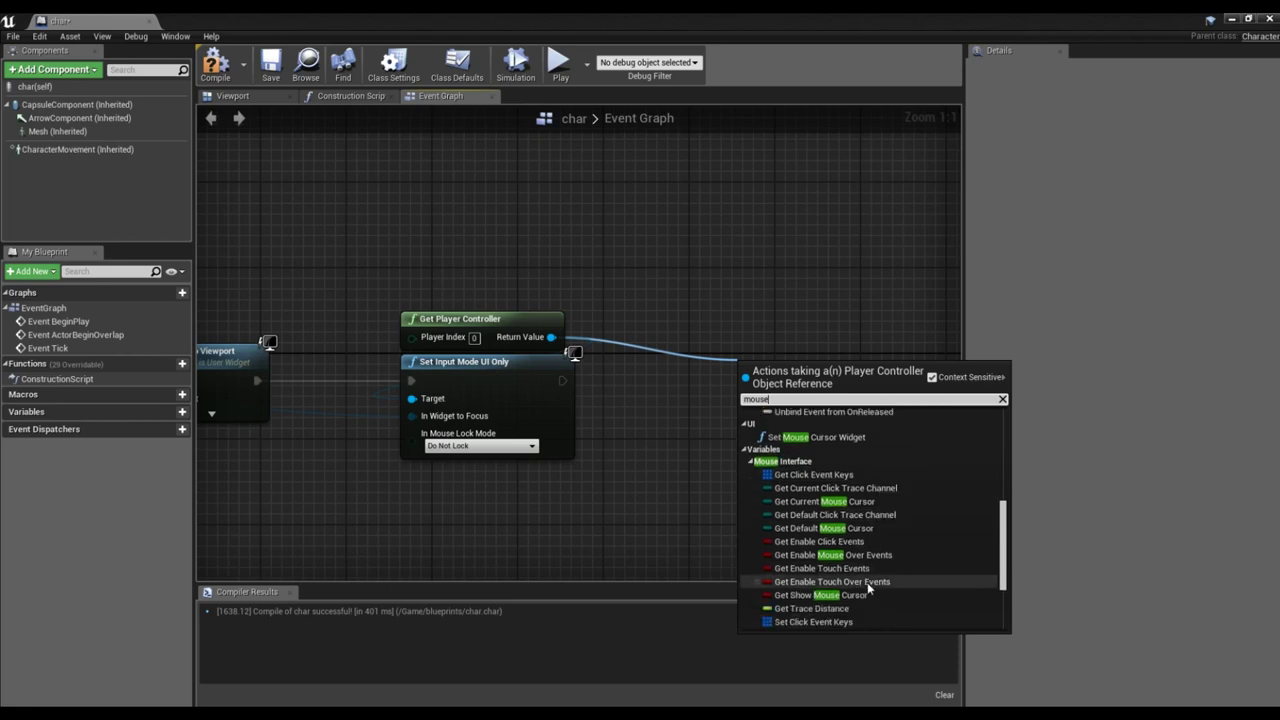
pyautogui.scroll(-3, 874, 584)
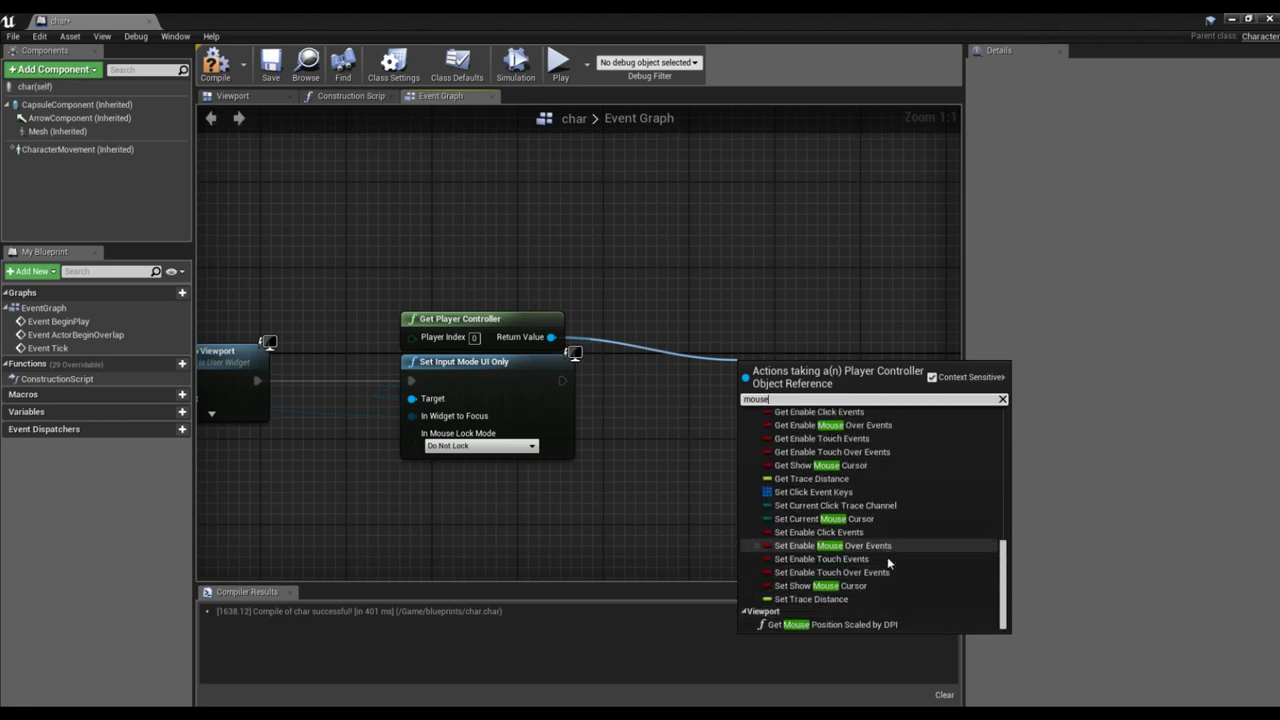
pyautogui.scroll(1, 887, 560)
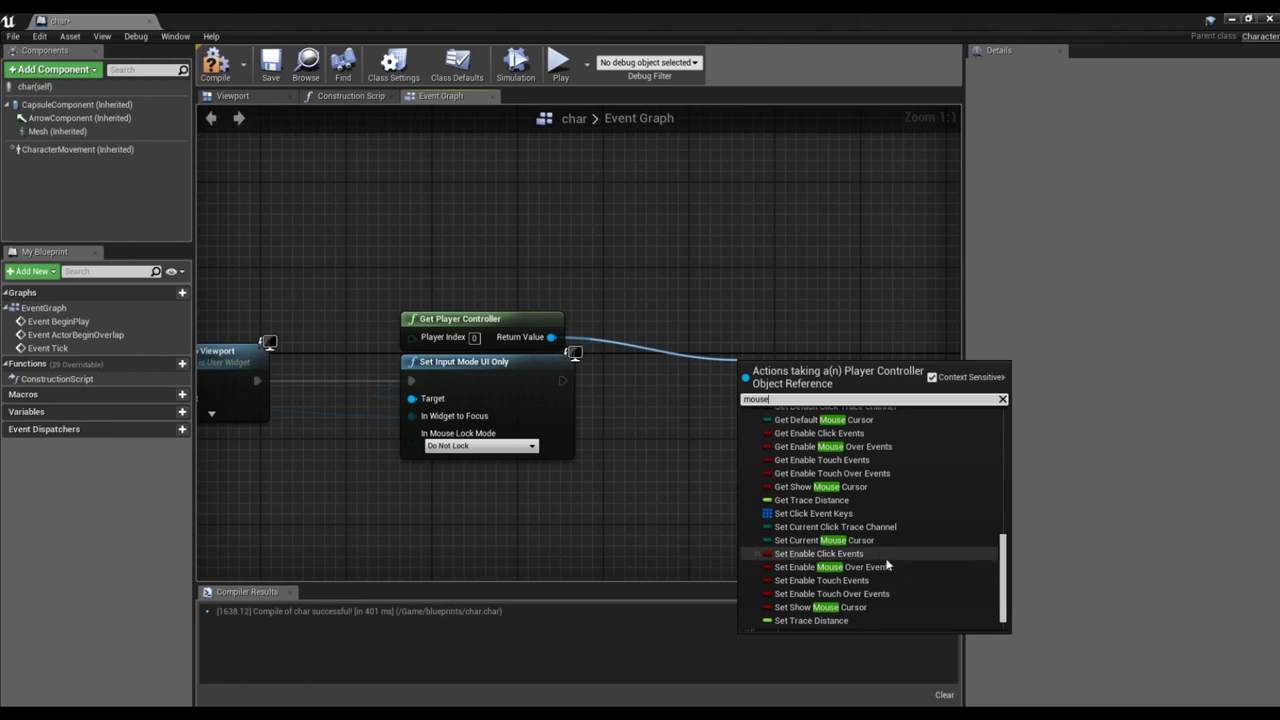
pyautogui.scroll(3, 915, 561)
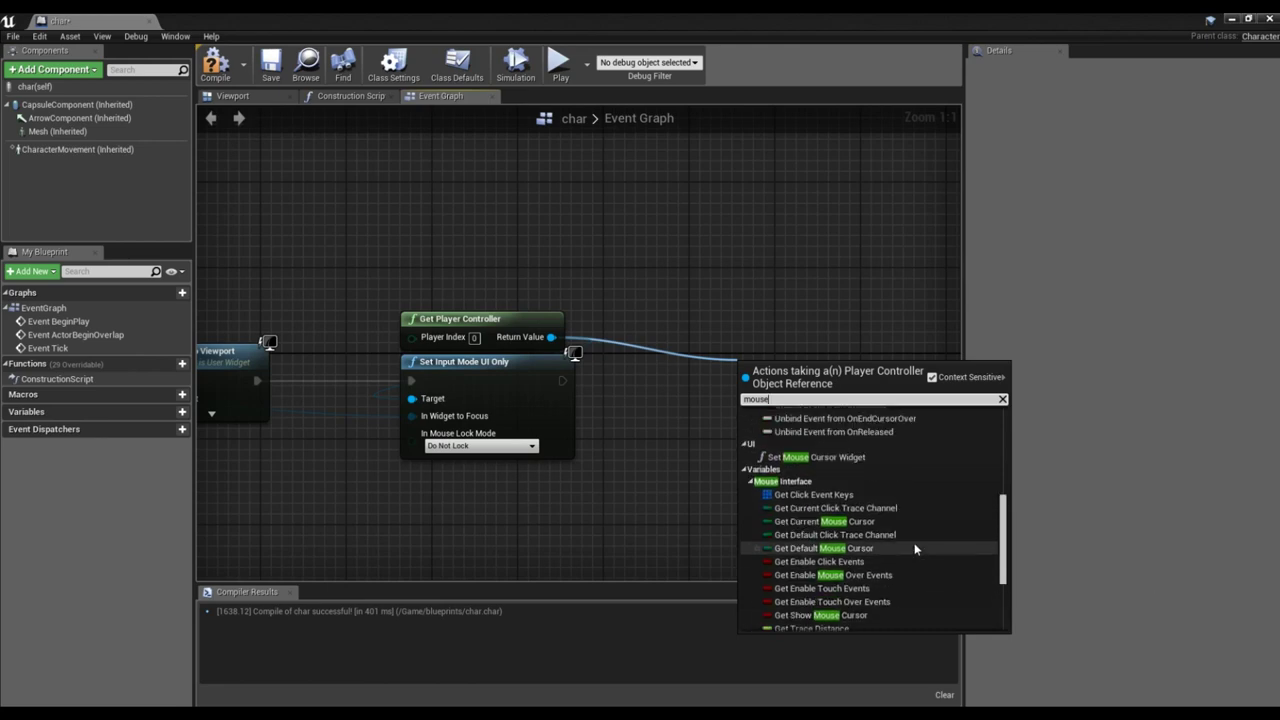
pyautogui.scroll(3, 830, 530)
pyautogui.scroll(5, 869, 517)
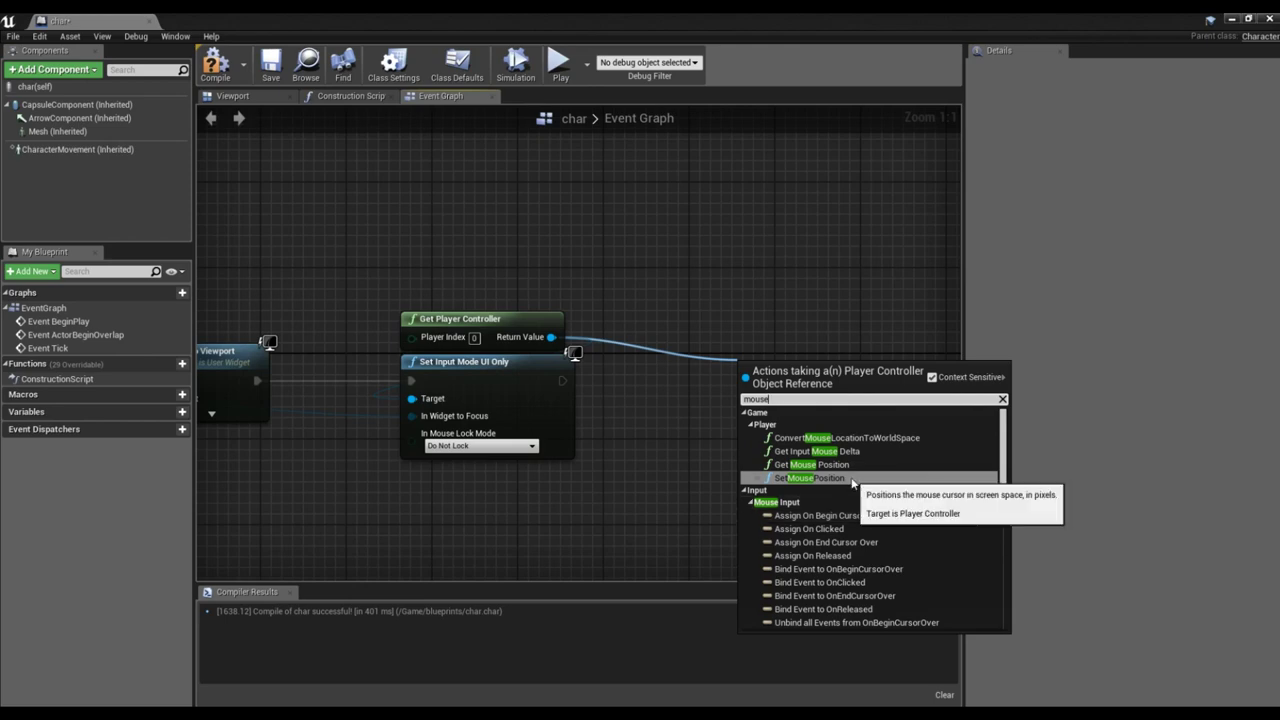
pyautogui.scroll(-1, 855, 421)
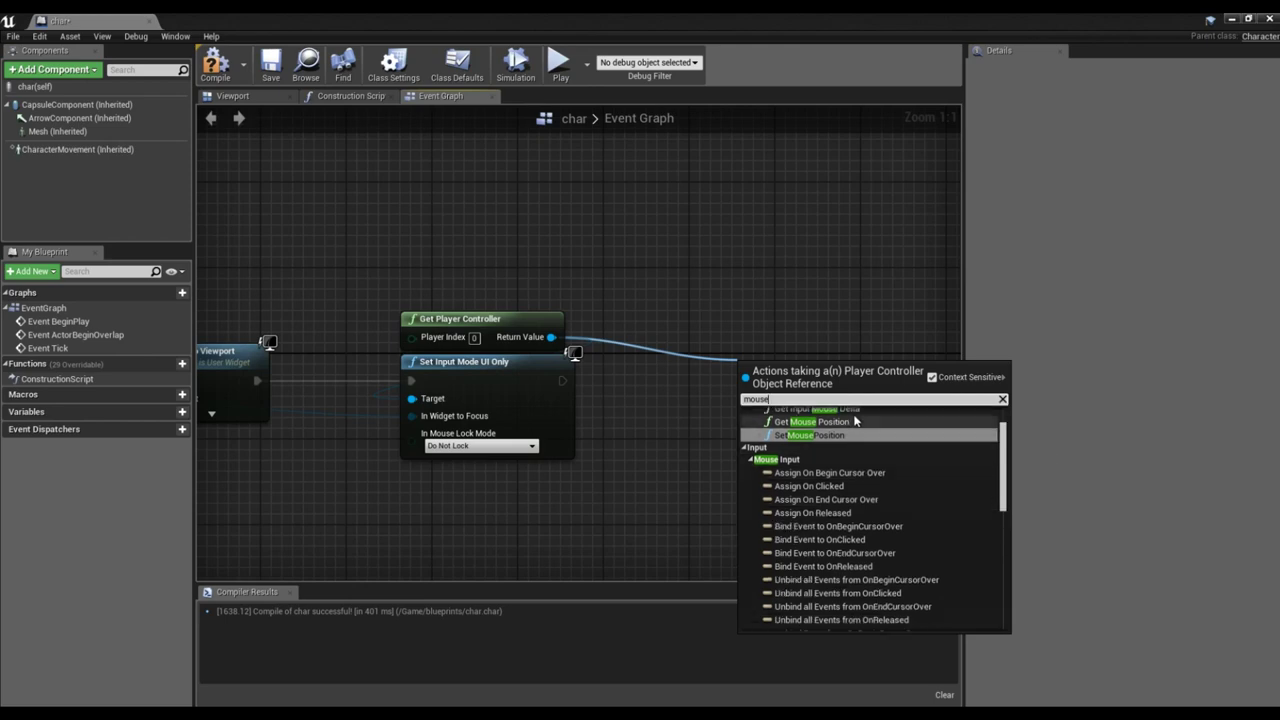
pyautogui.press('BackSpace')
pyautogui.press('BackSpace')
pyautogui.press('BackSpace')
pyautogui.write('show c')
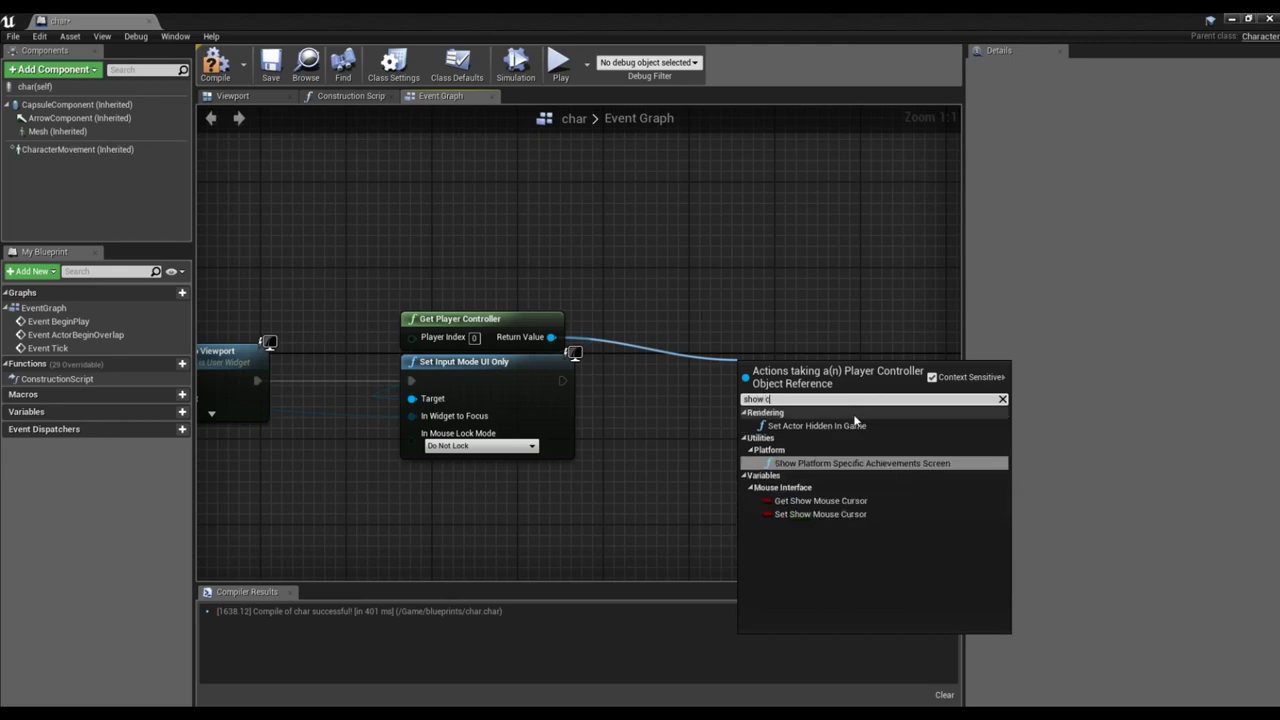
pyautogui.write('ur')
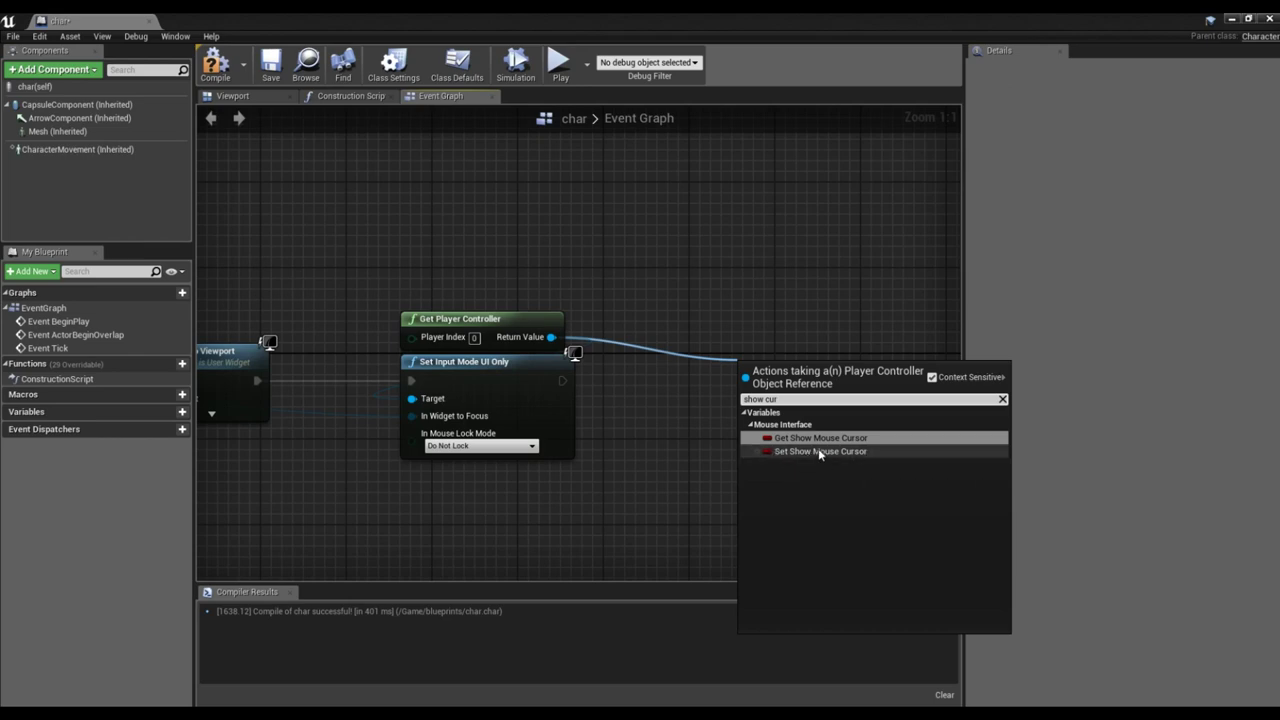
# Add a Set Show Mouse Cursor node, ticked on, after Set Input Mode UI Only.
pyautogui.click(789, 452)
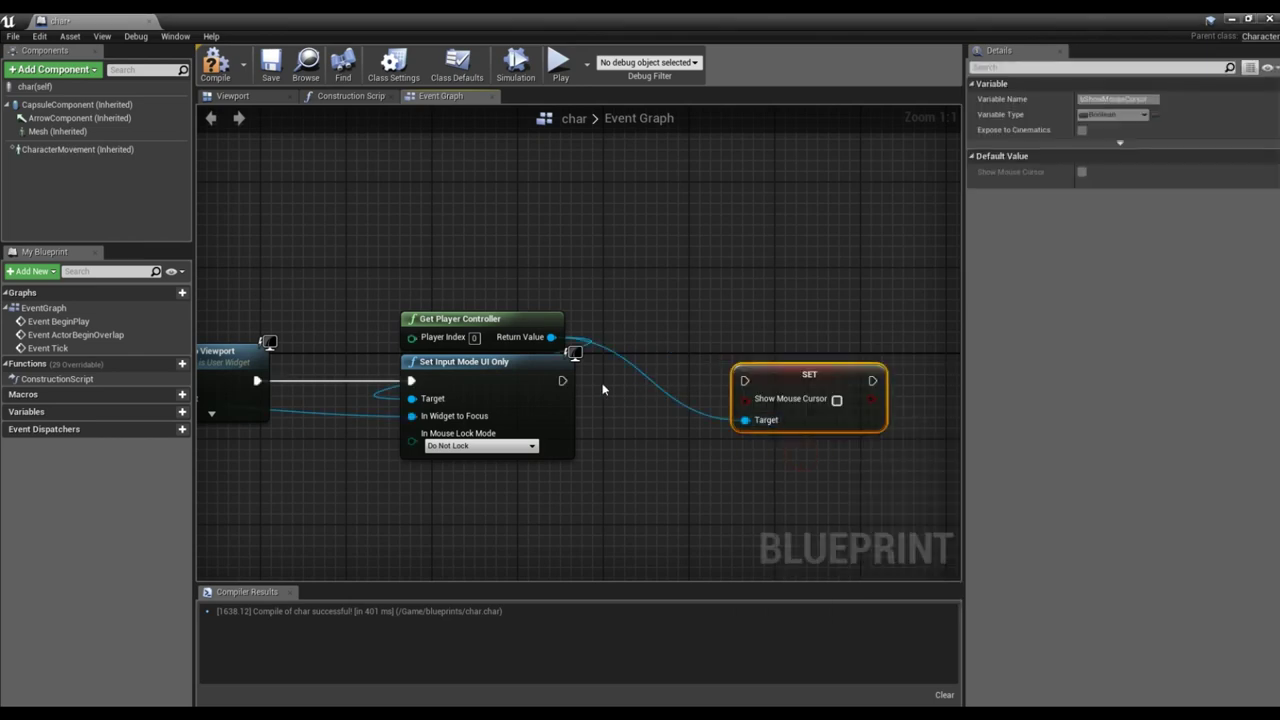
pyautogui.moveTo(562, 381); pyautogui.dragTo(745, 381)
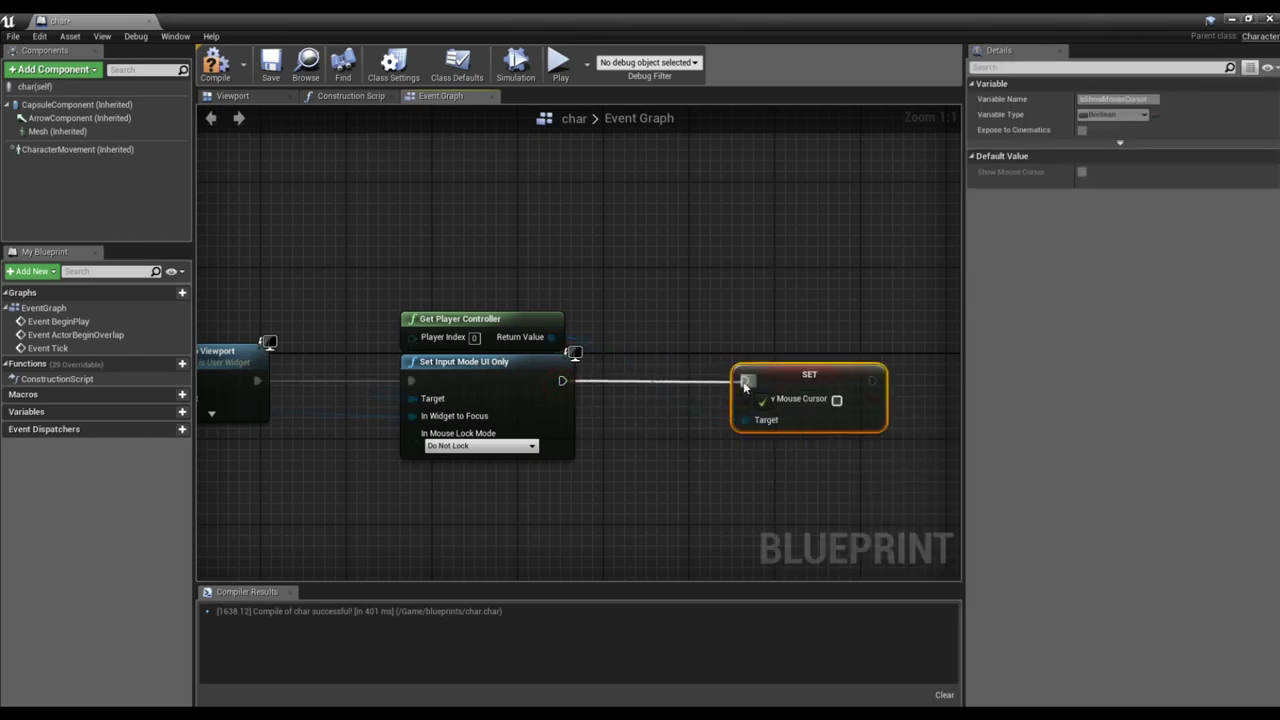
pyautogui.click(837, 401)
pyautogui.moveTo(687, 451)
pyautogui.mouseDown(button='right')
pyautogui.moveTo(715, 482)
pyautogui.moveTo(846, 464)
pyautogui.mouseUp(button='right')
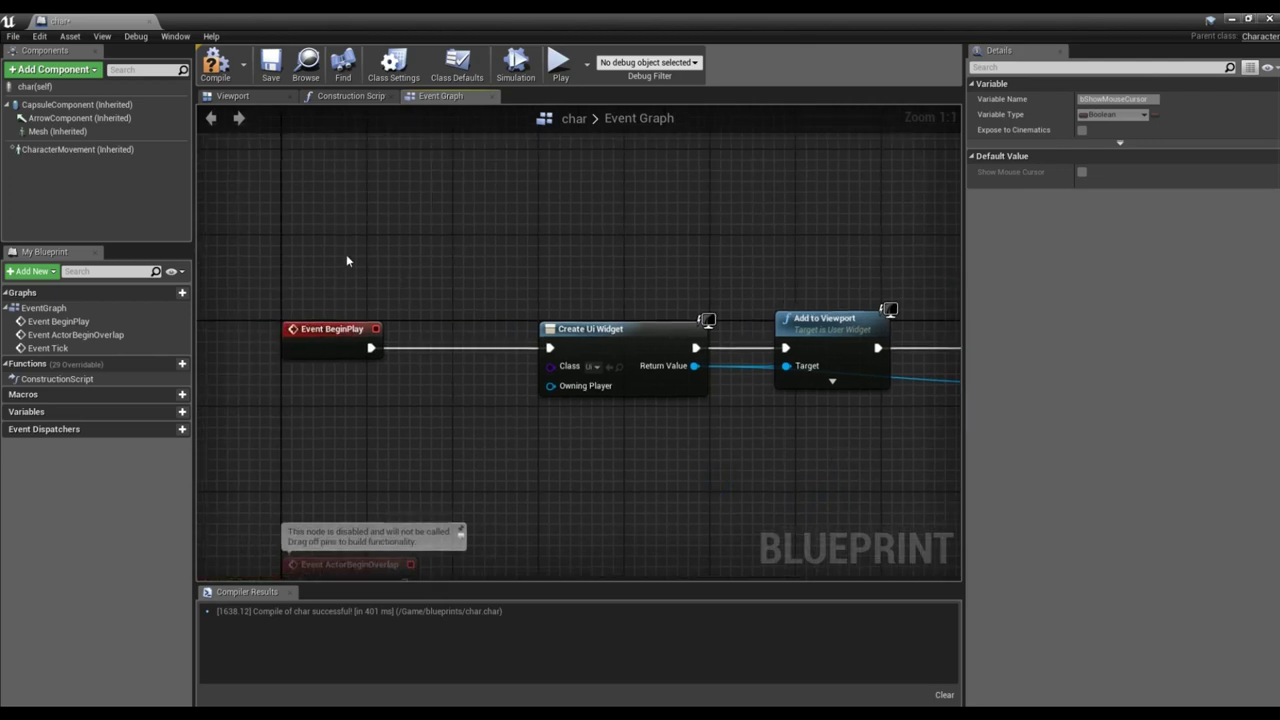
pyautogui.moveTo(346, 254); pyautogui.dragTo(259, 229, button='right')
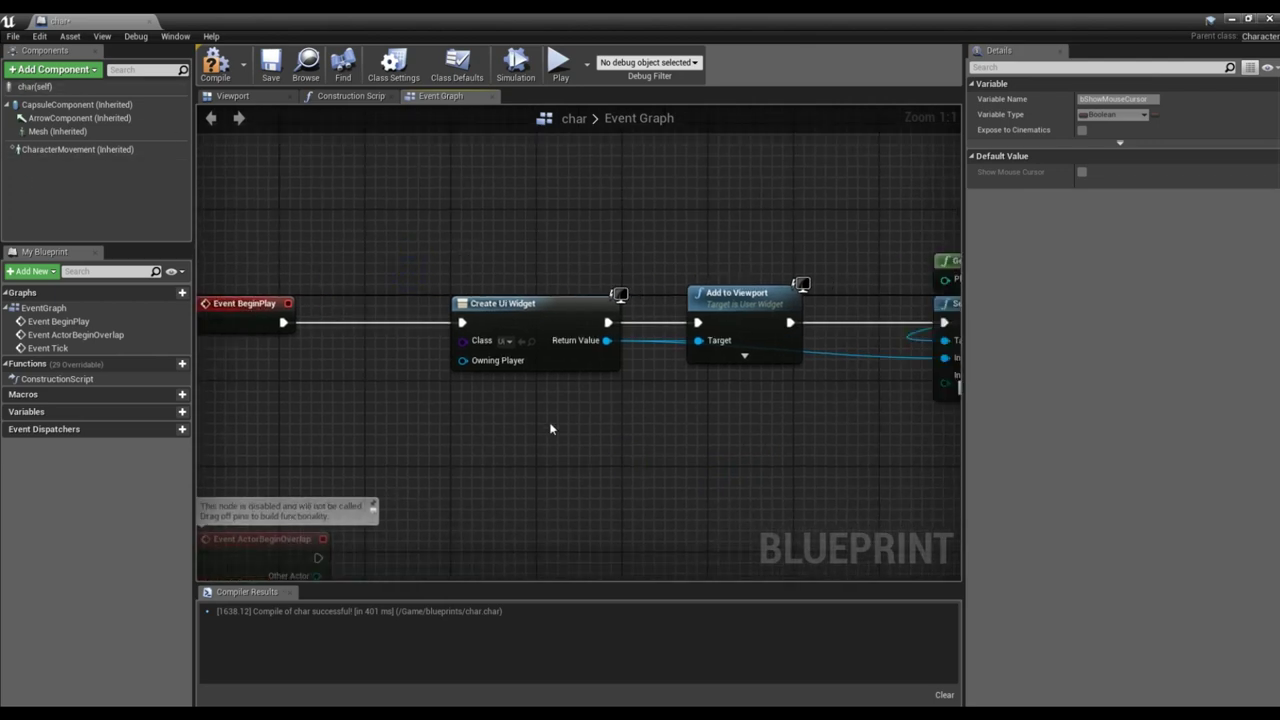
pyautogui.moveTo(478, 258); pyautogui.dragTo(414, 255, button='right')
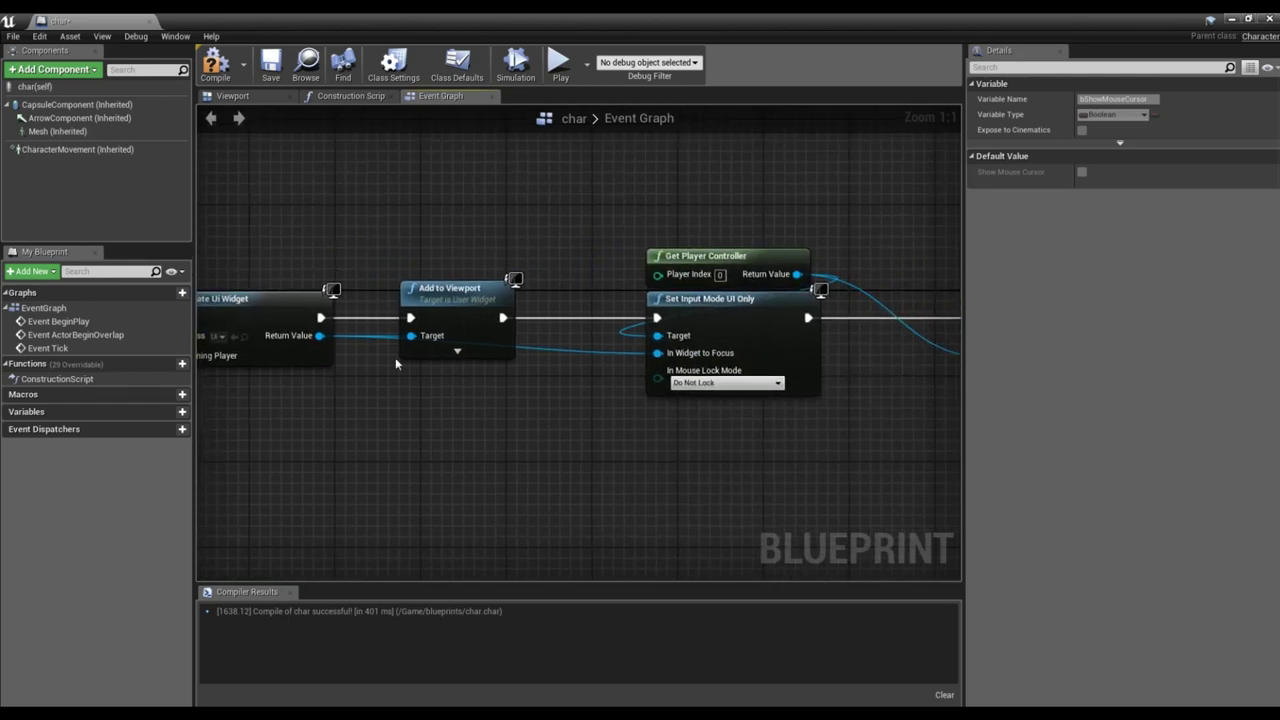
pyautogui.moveTo(548, 394); pyautogui.dragTo(393, 381, button='right')
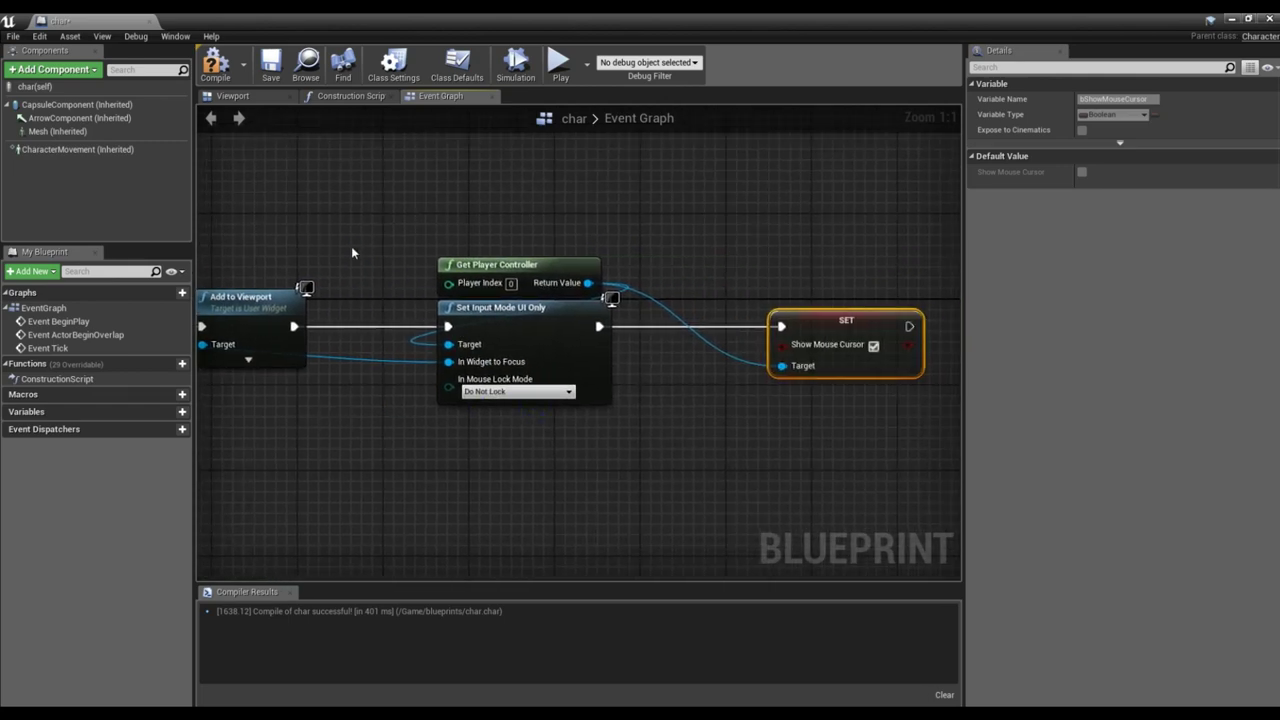
# Compile and save the char blueprint, then return to the level editor.
pyautogui.moveTo(392, 227); pyautogui.dragTo(628, 354)
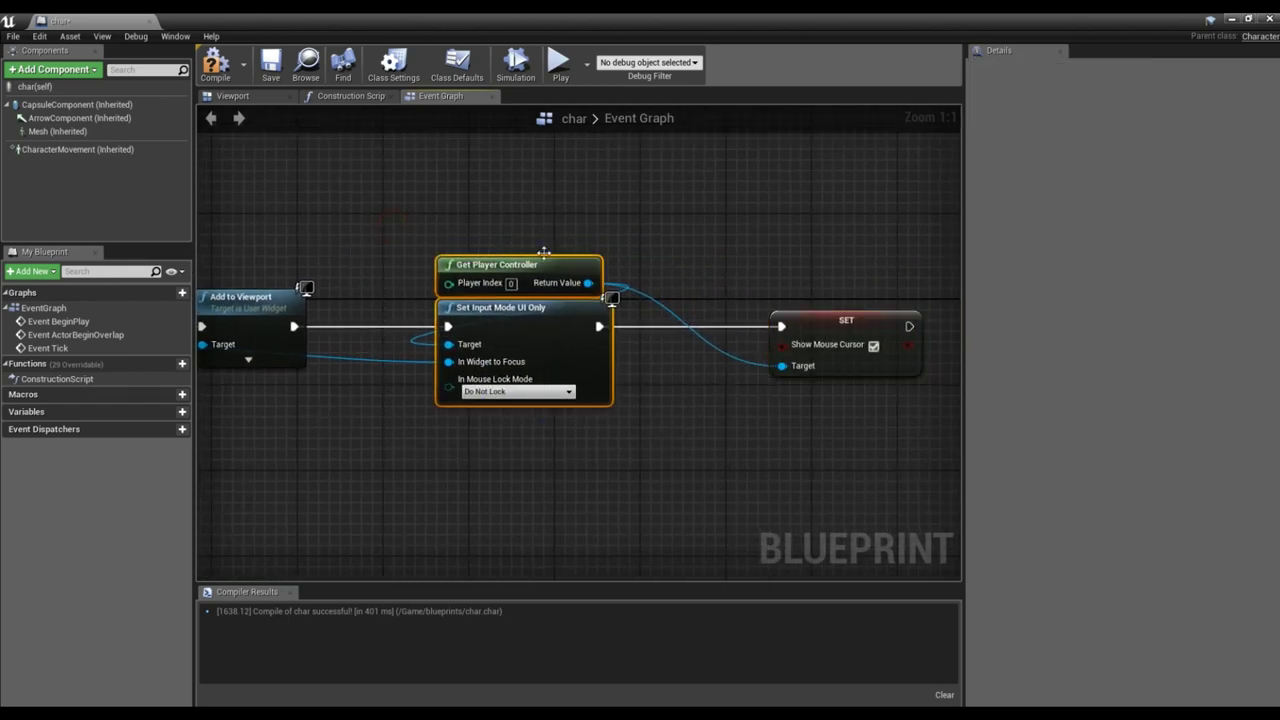
pyautogui.click(679, 363)
pyautogui.moveTo(898, 350); pyautogui.dragTo(697, 388, button='right')
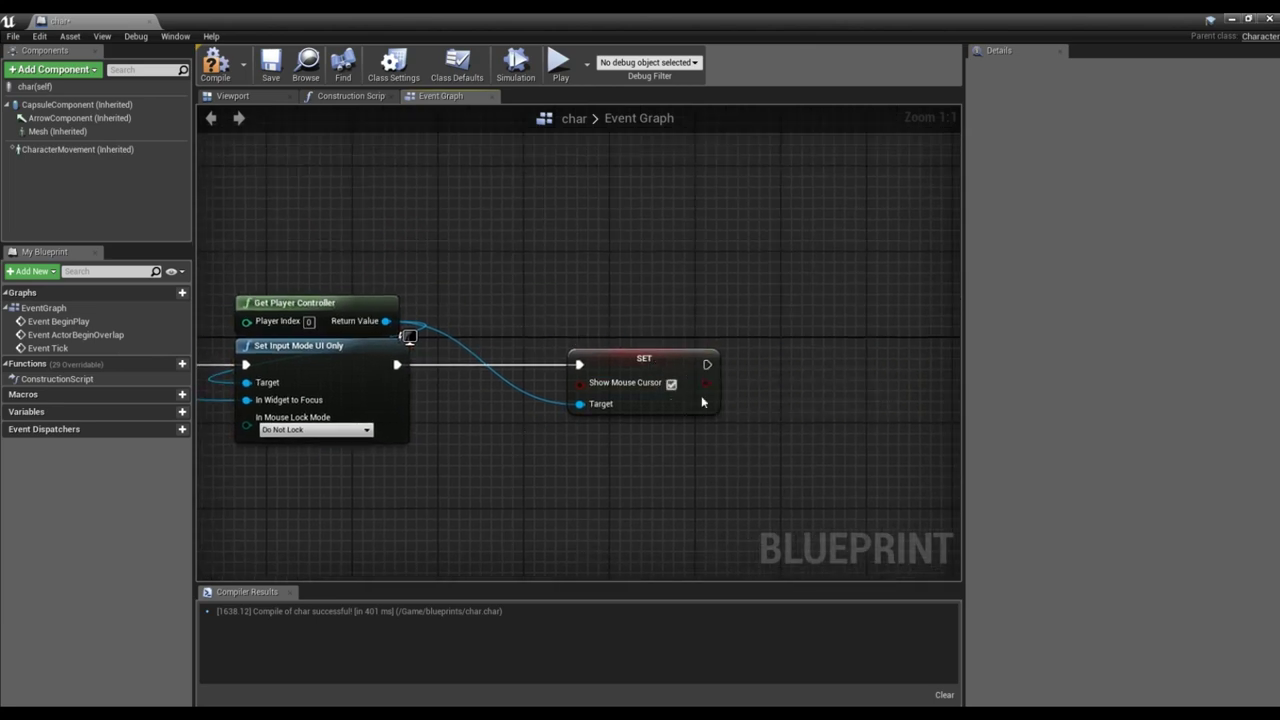
pyautogui.click(215, 65)
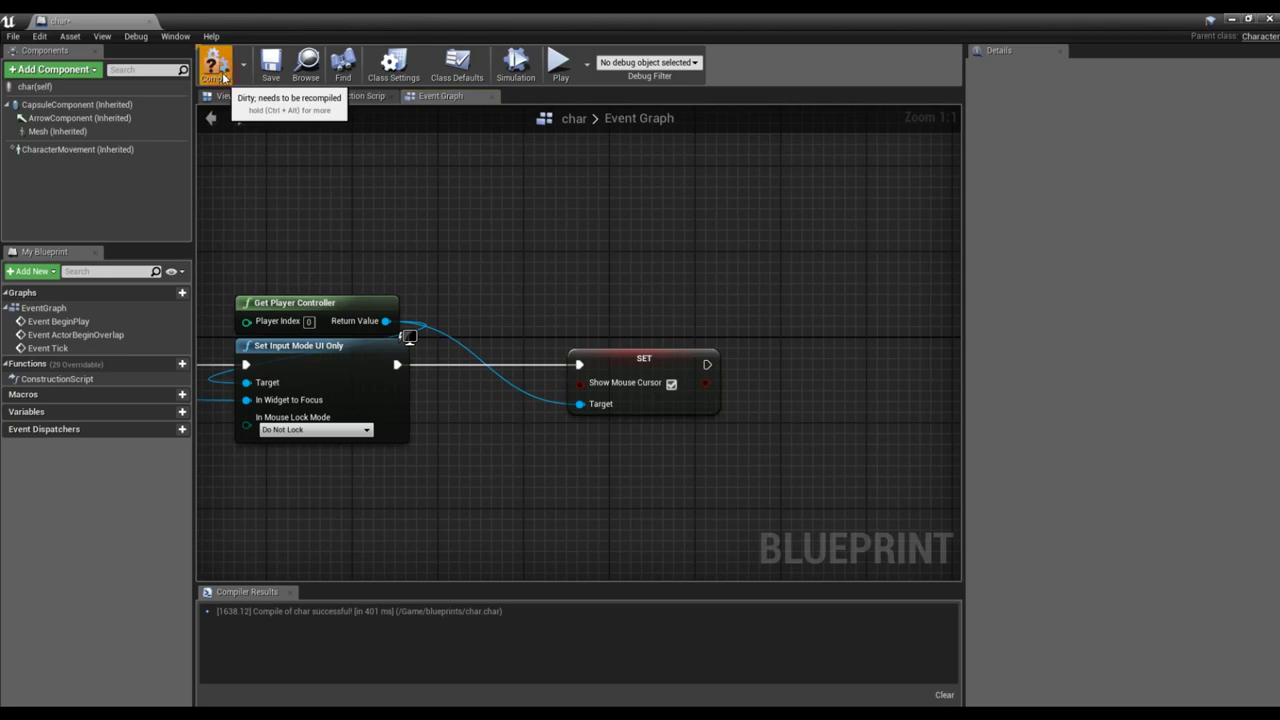
pyautogui.click(271, 65)
pyautogui.click(1231, 18)
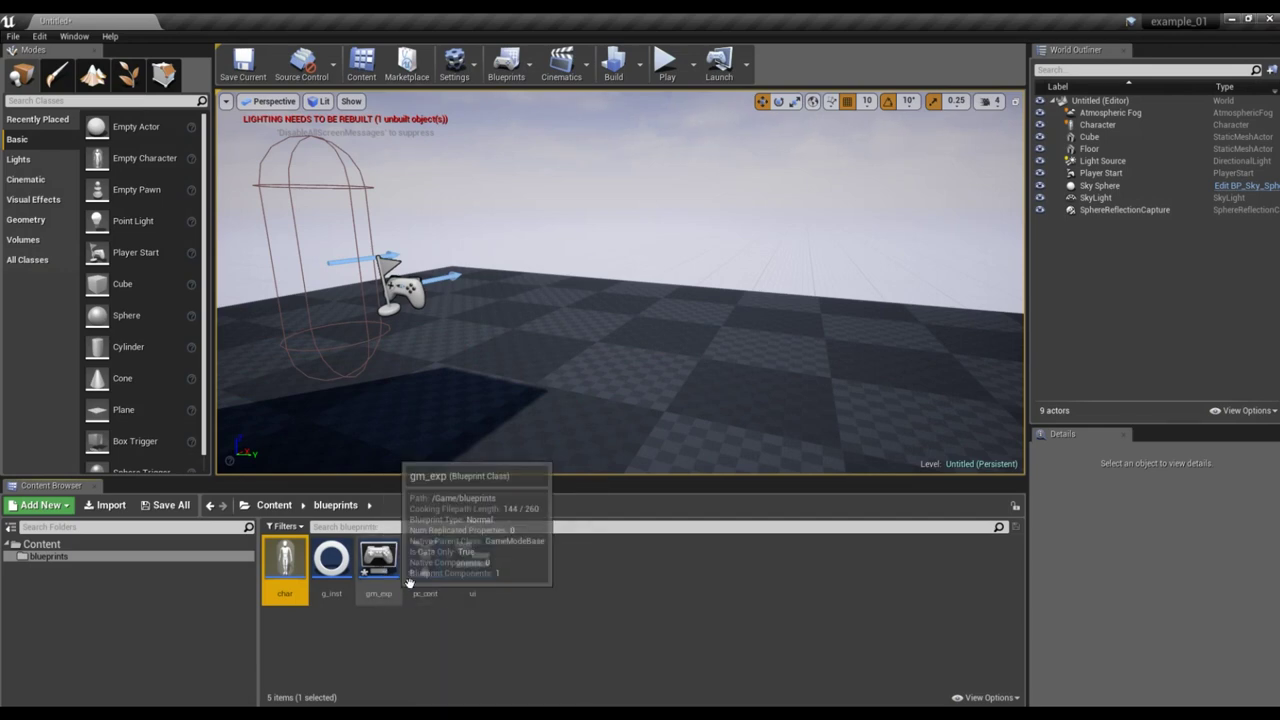
# Open the gm_exp game mode and set its Player Controller Class to pc_cont.
pyautogui.doubleClick(378, 560)
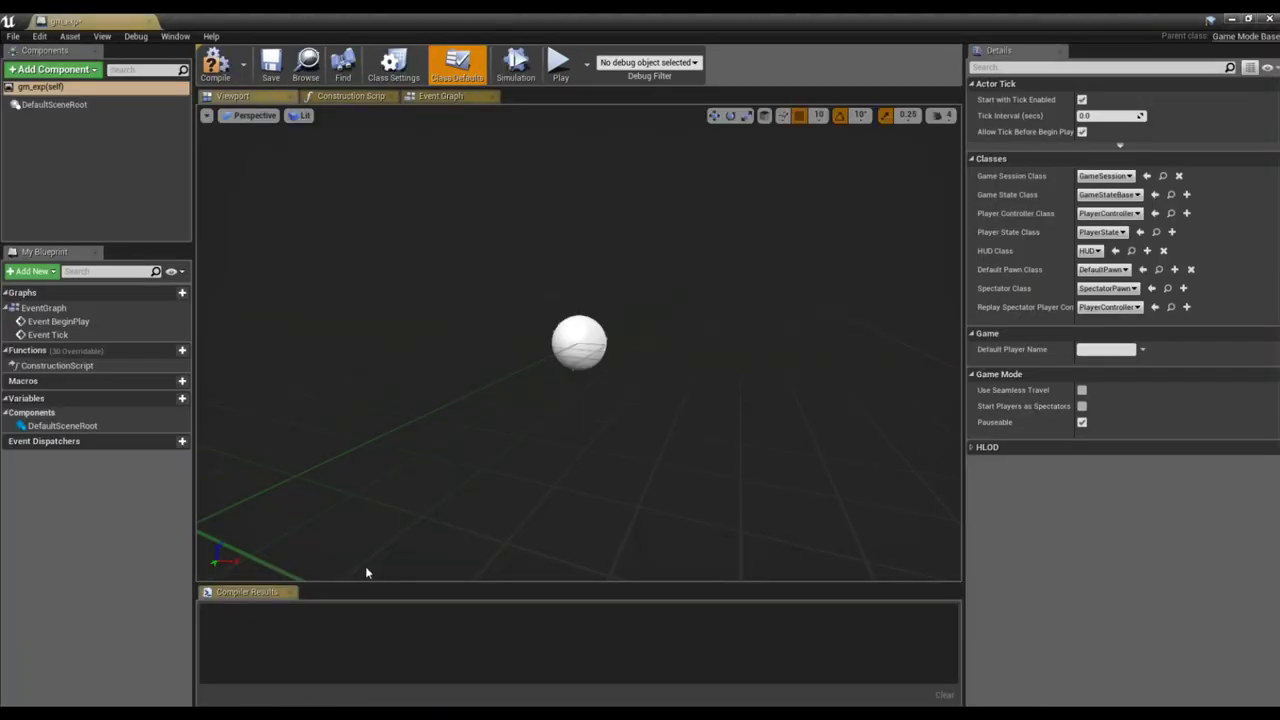
pyautogui.click(1128, 176)
pyautogui.click(1128, 176)
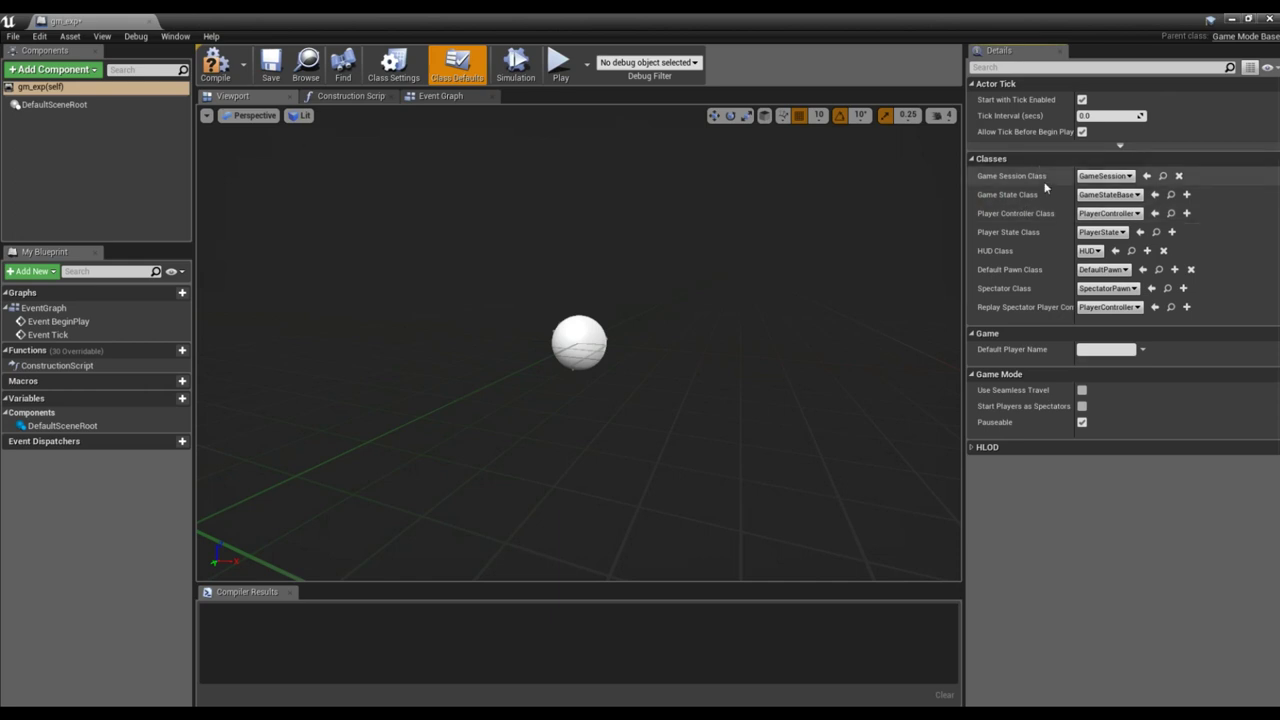
pyautogui.click(1110, 213)
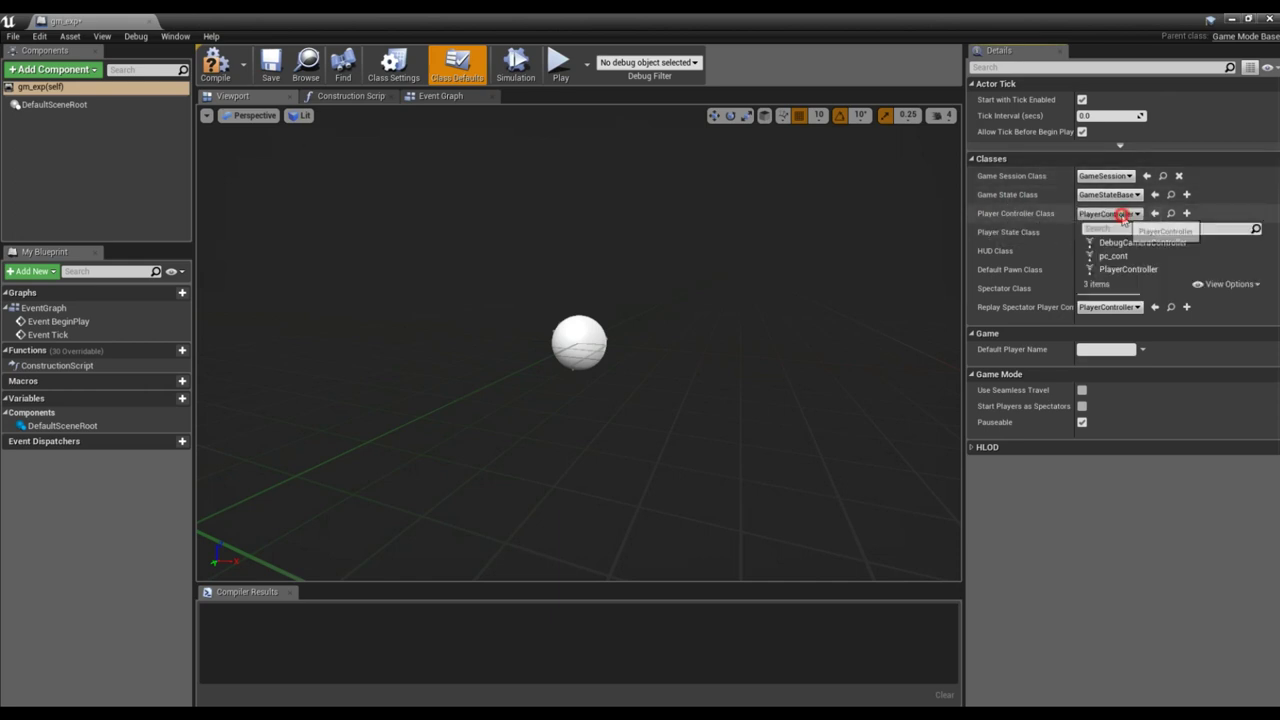
pyautogui.click(1128, 260)
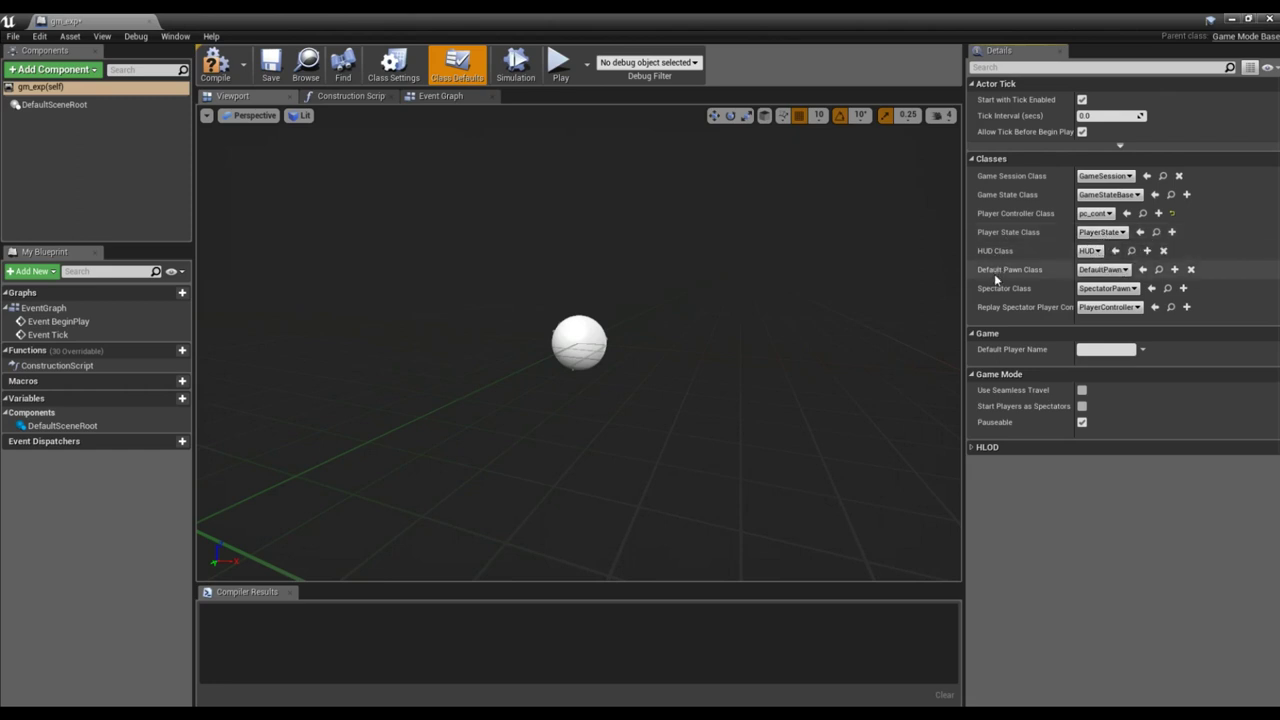
# Set gm_exp's Default Pawn Class to char, then compile and save it.
pyautogui.click(1102, 270)
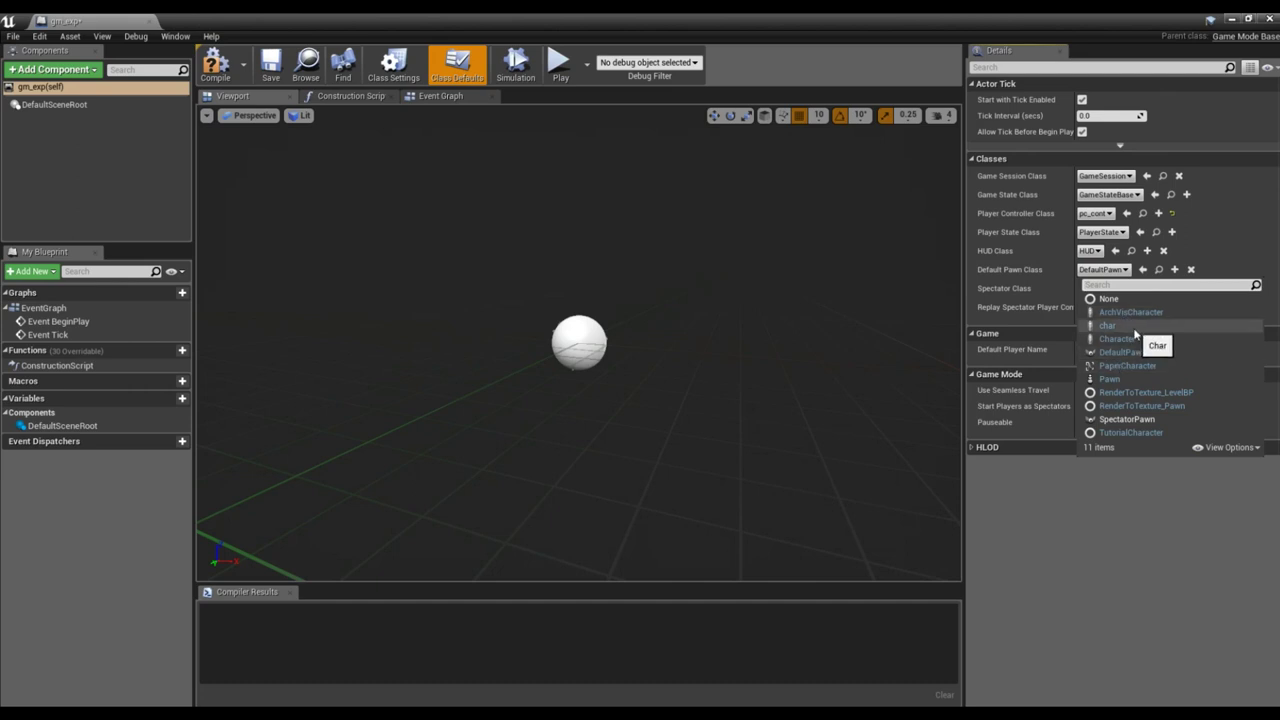
pyautogui.click(1125, 325)
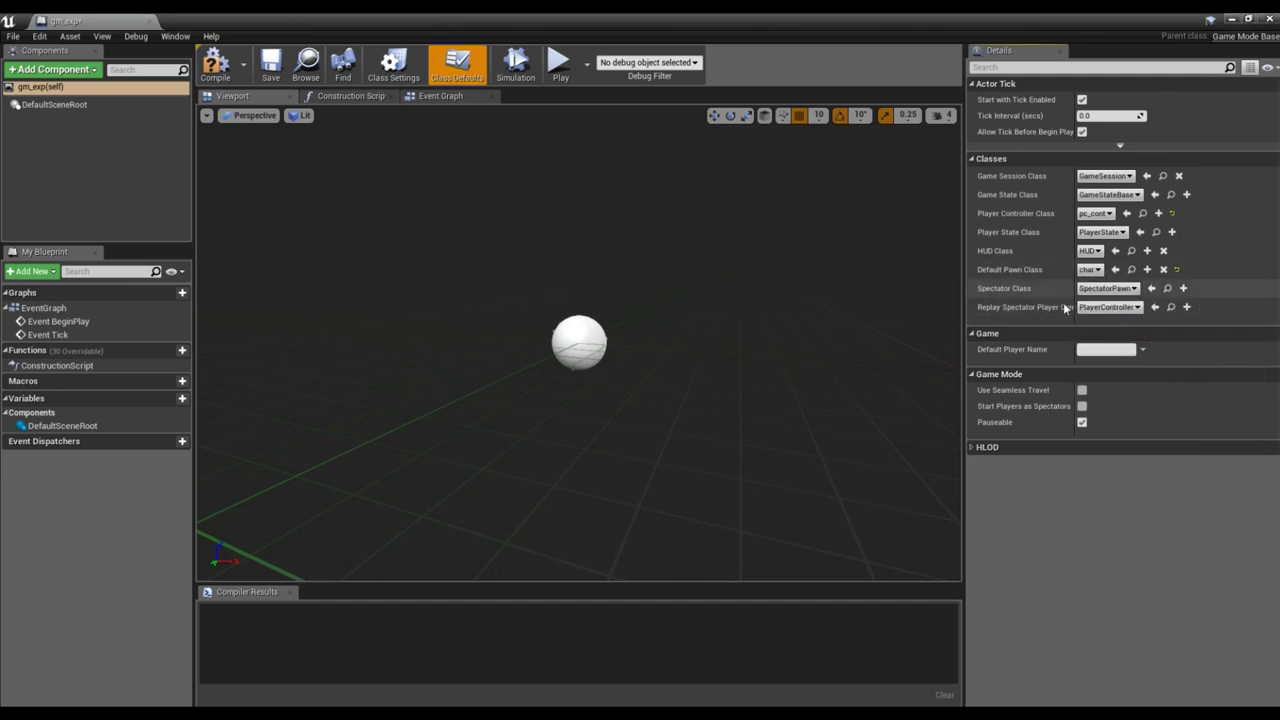
pyautogui.click(215, 63)
pyautogui.click(268, 66)
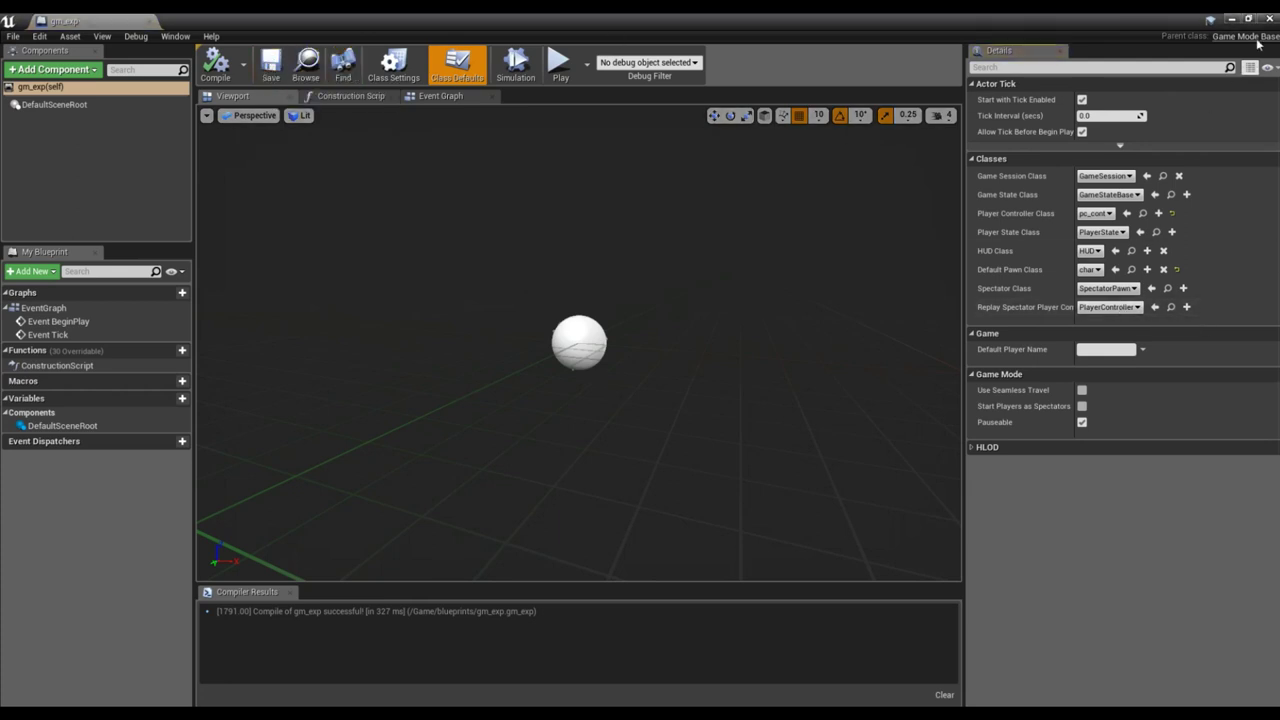
# Recompile and close gm_exp, then open, compile and close the pc_cont blueprint.
pyautogui.click(215, 63)
pyautogui.click(1270, 20)
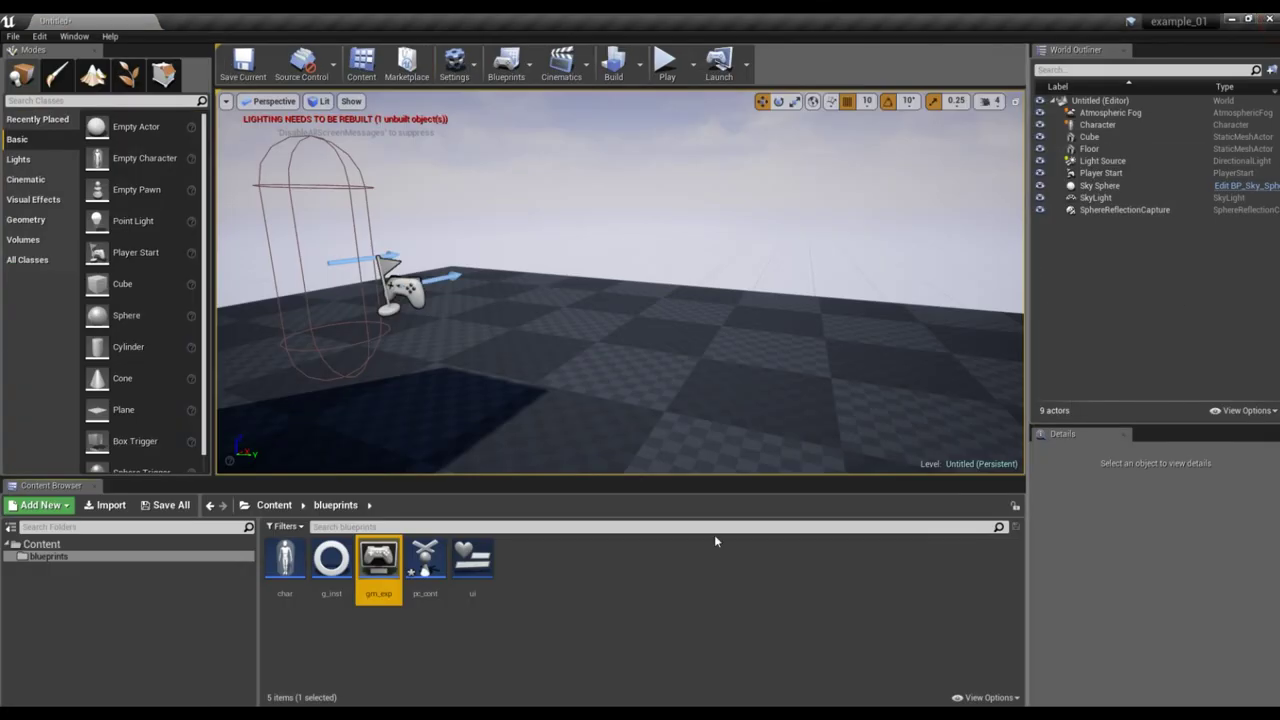
pyautogui.doubleClick(427, 566)
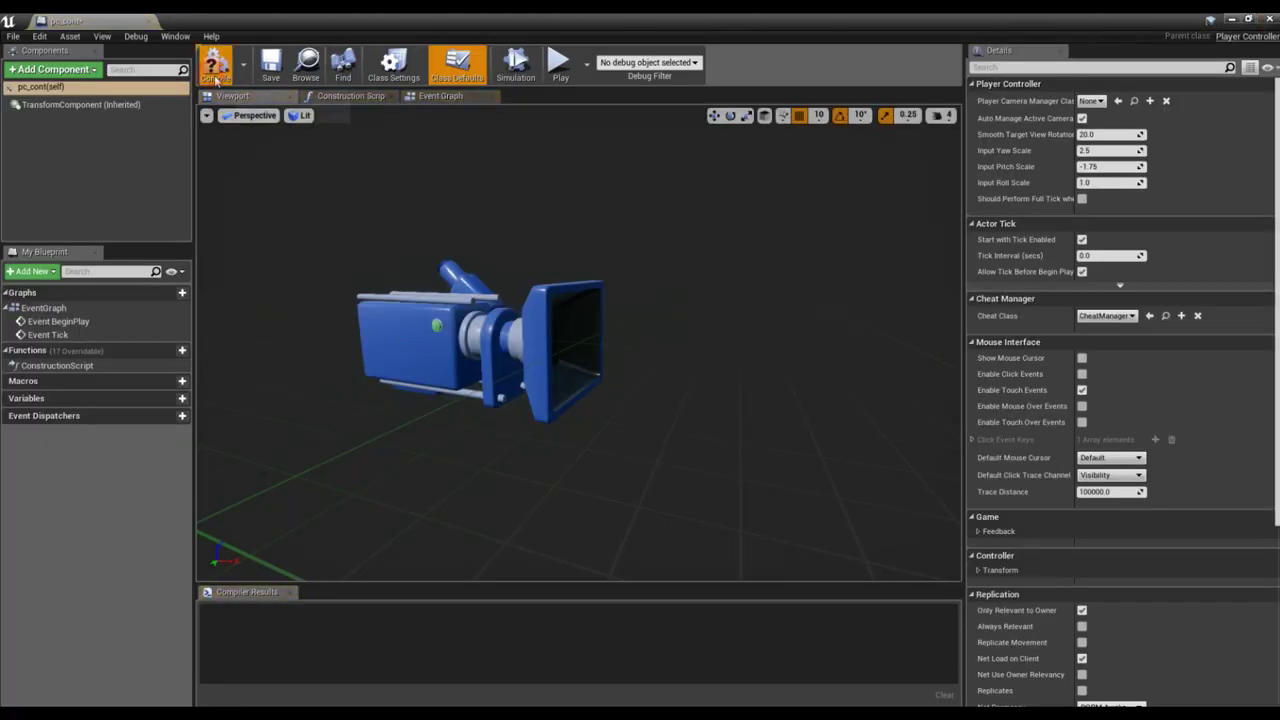
pyautogui.click(215, 78)
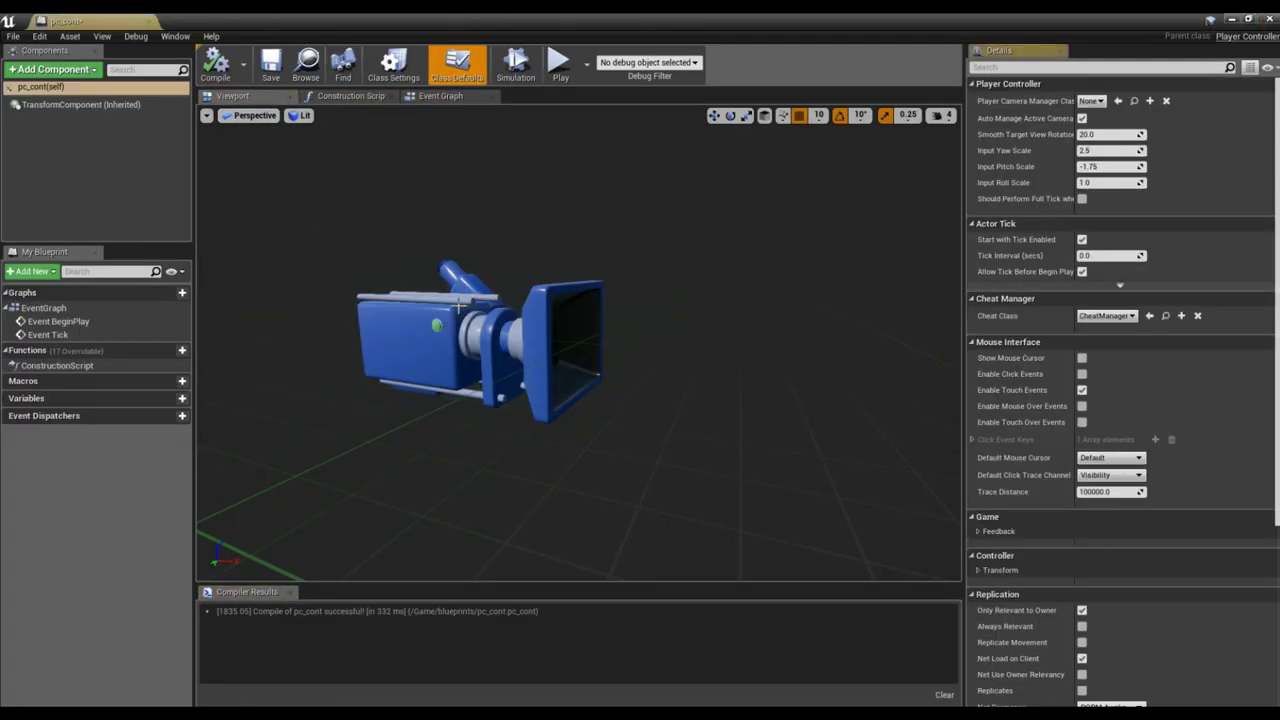
pyautogui.click(1269, 19)
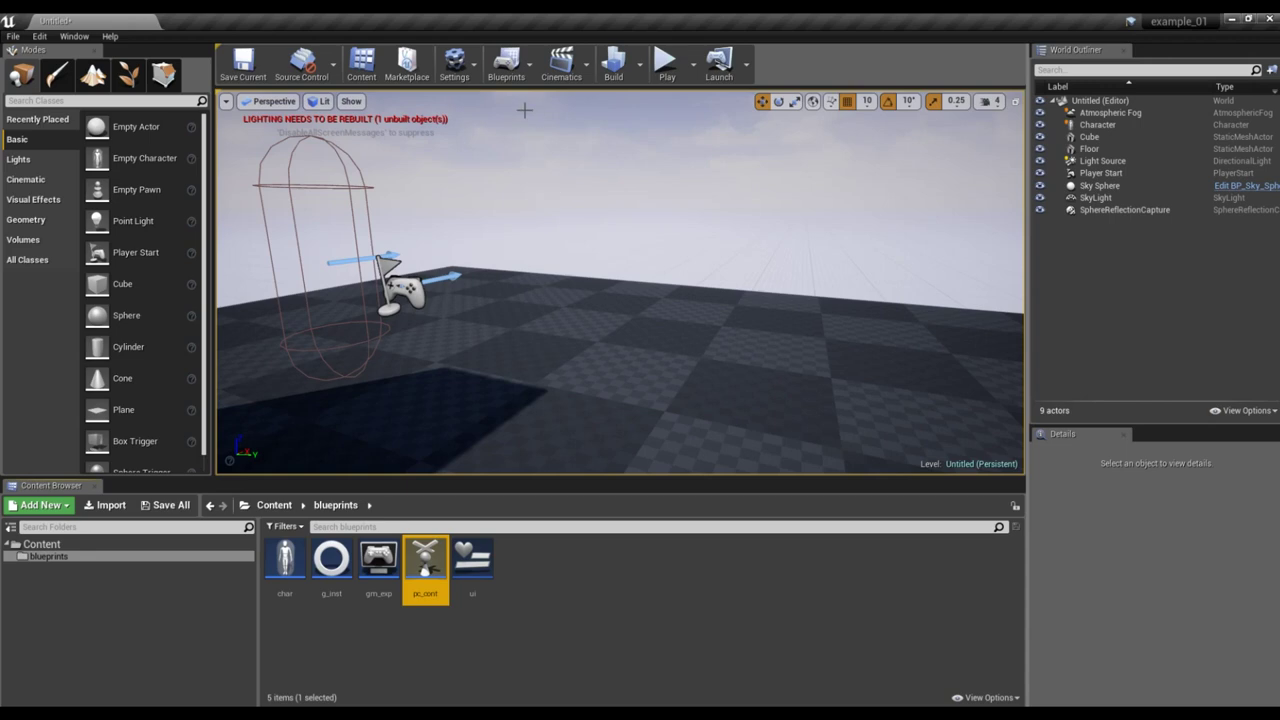
# Open Project Settings from the Settings menu and maximize its window.
pyautogui.click(456, 63)
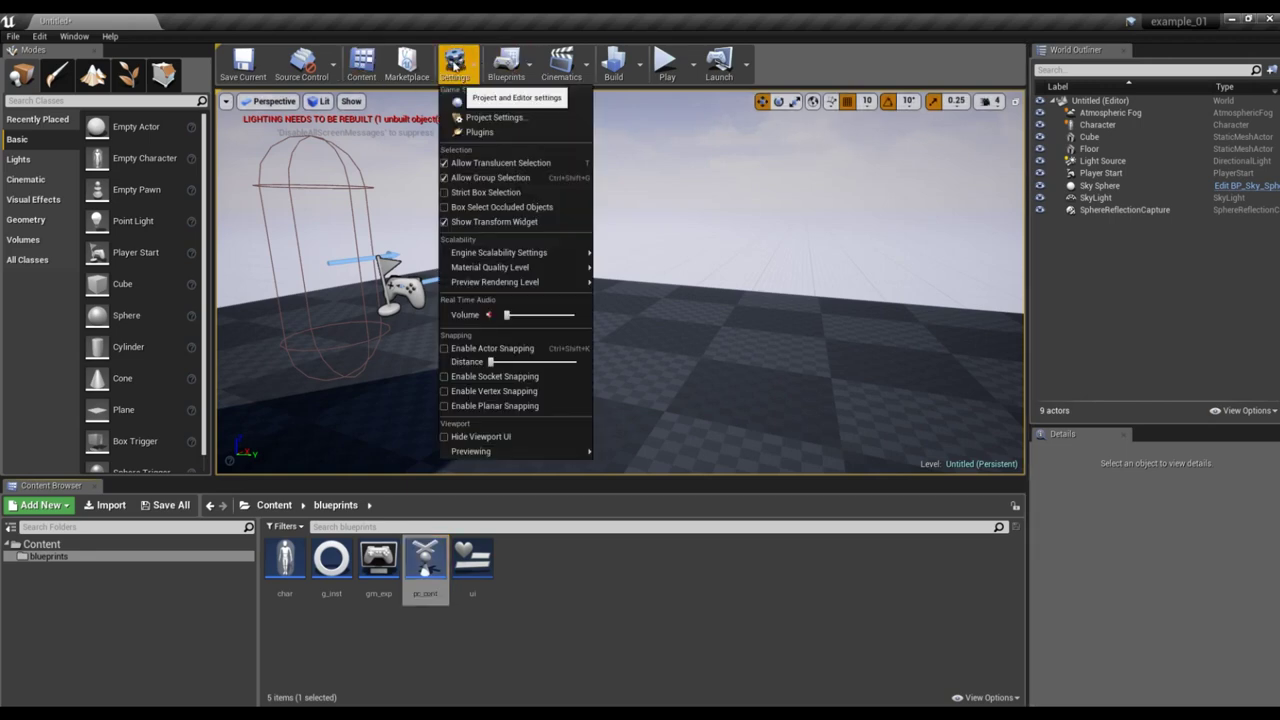
pyautogui.click(472, 118)
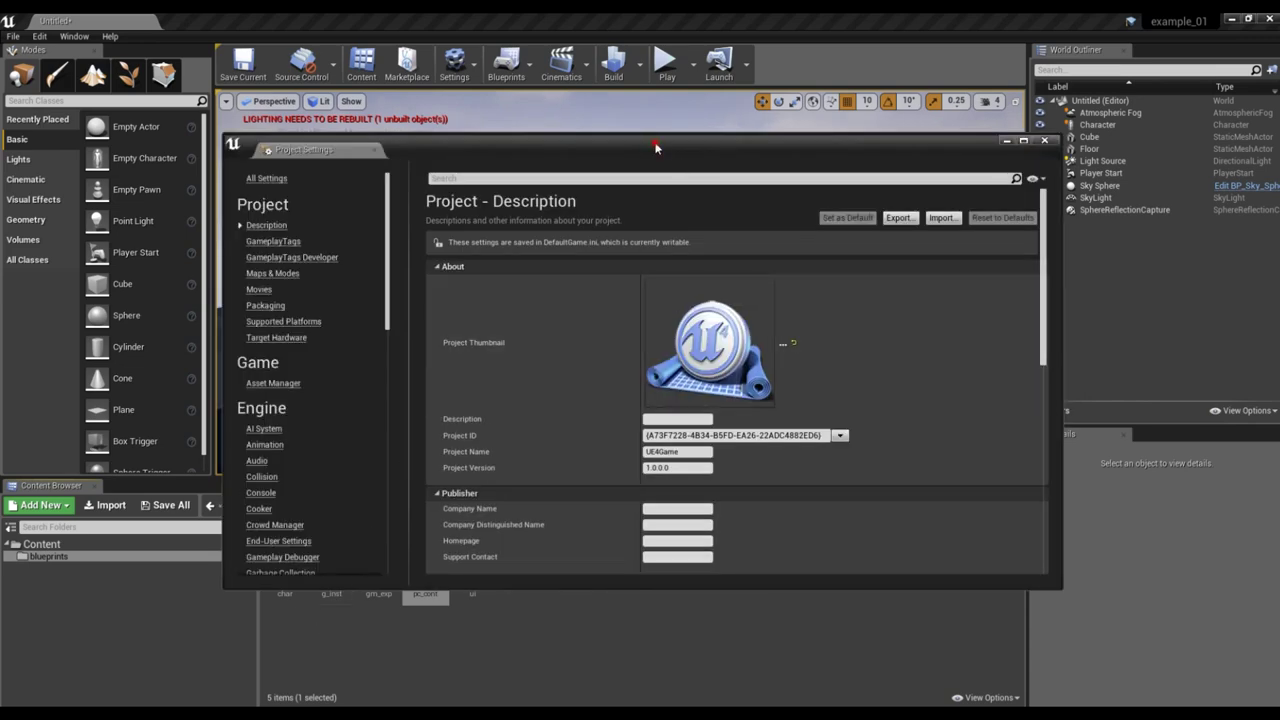
pyautogui.doubleClick(655, 147)
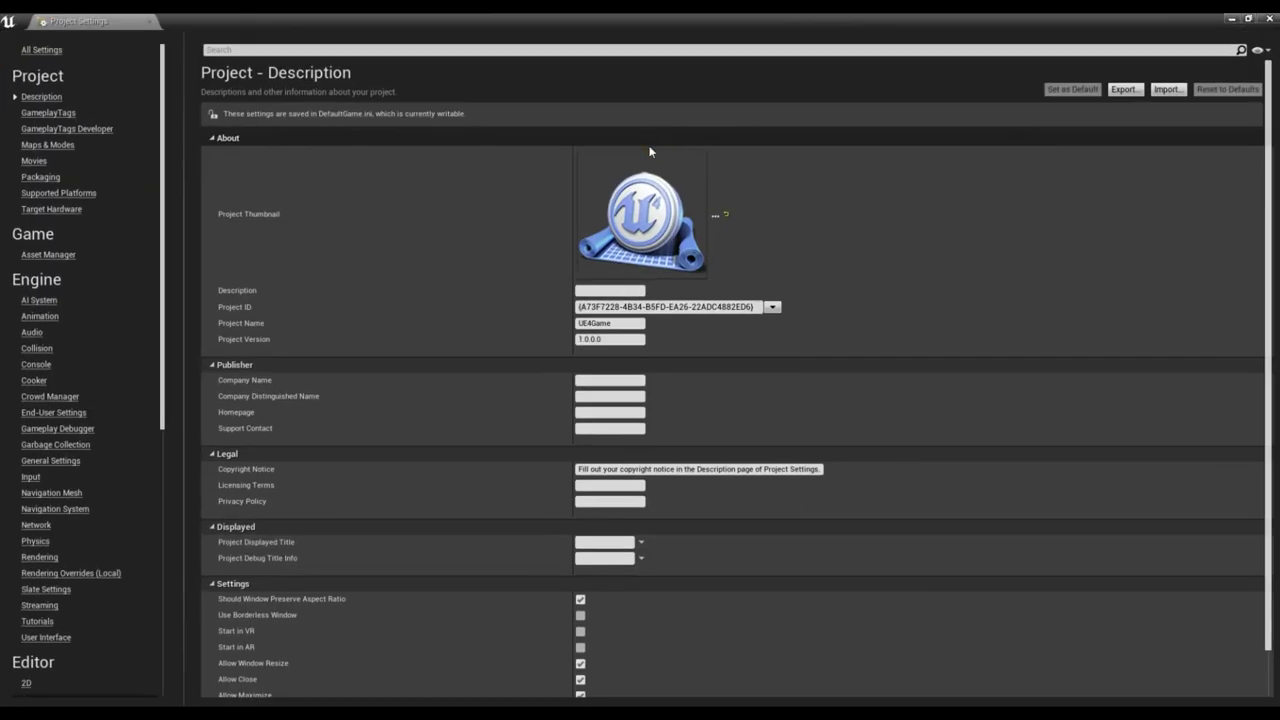
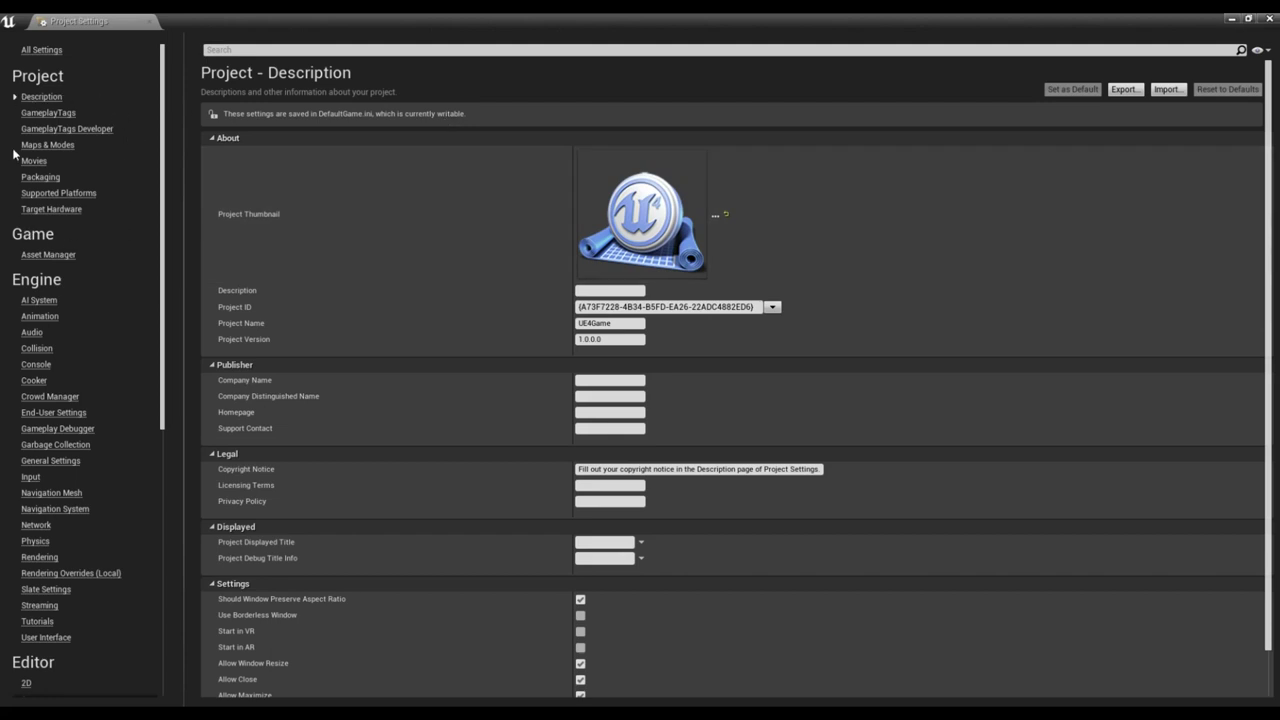
# In Maps & Modes, set Default GameMode to gm_exp and Game Instance Class to g_inst.
pyautogui.click(40, 147)
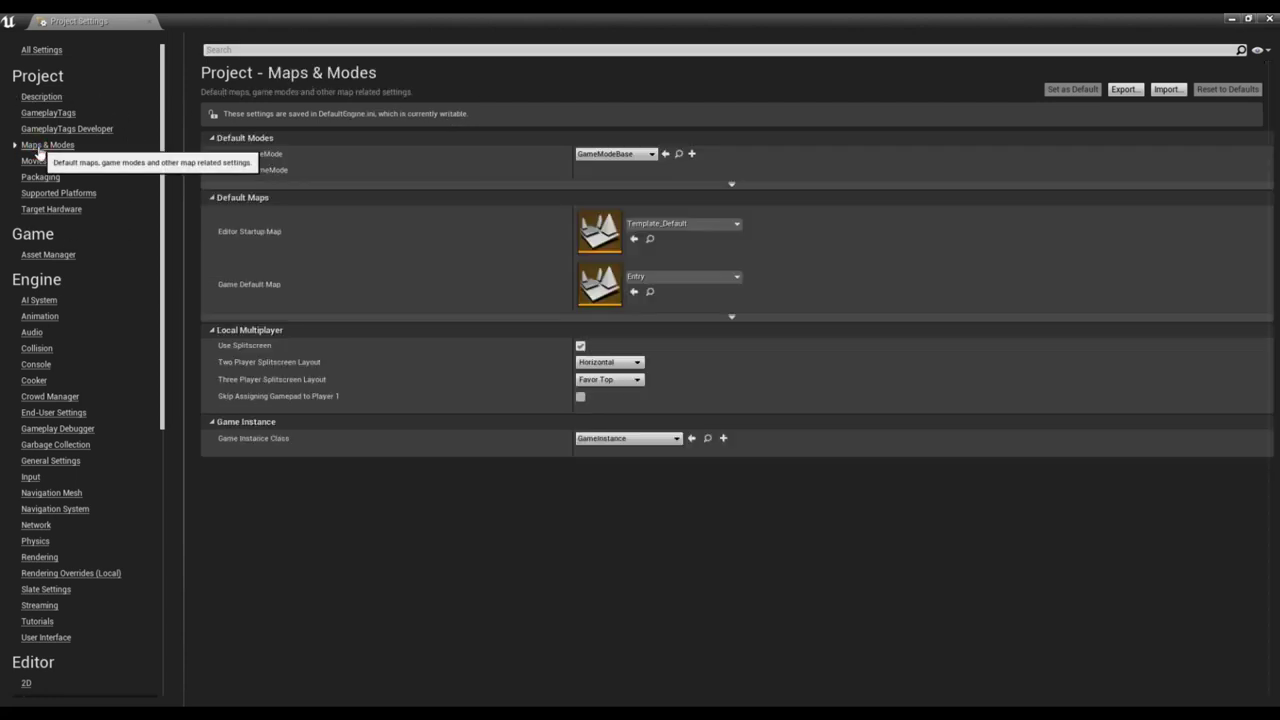
pyautogui.click(598, 155)
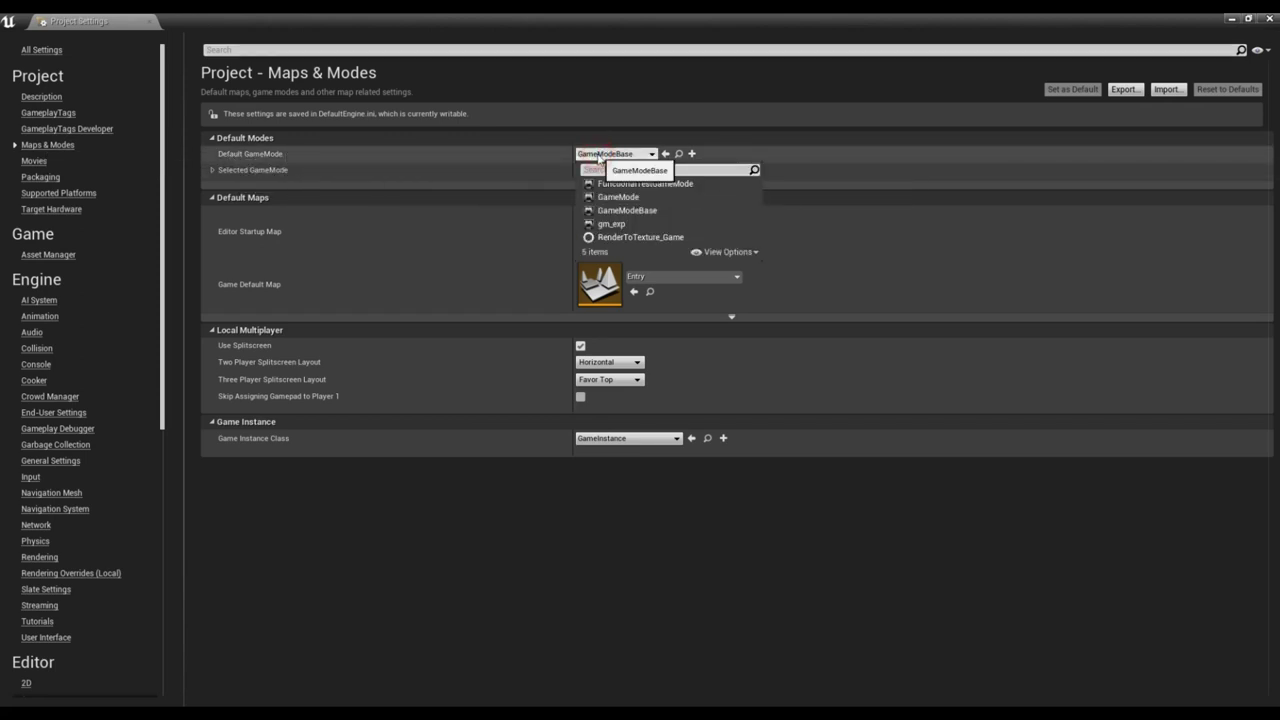
pyautogui.click(605, 227)
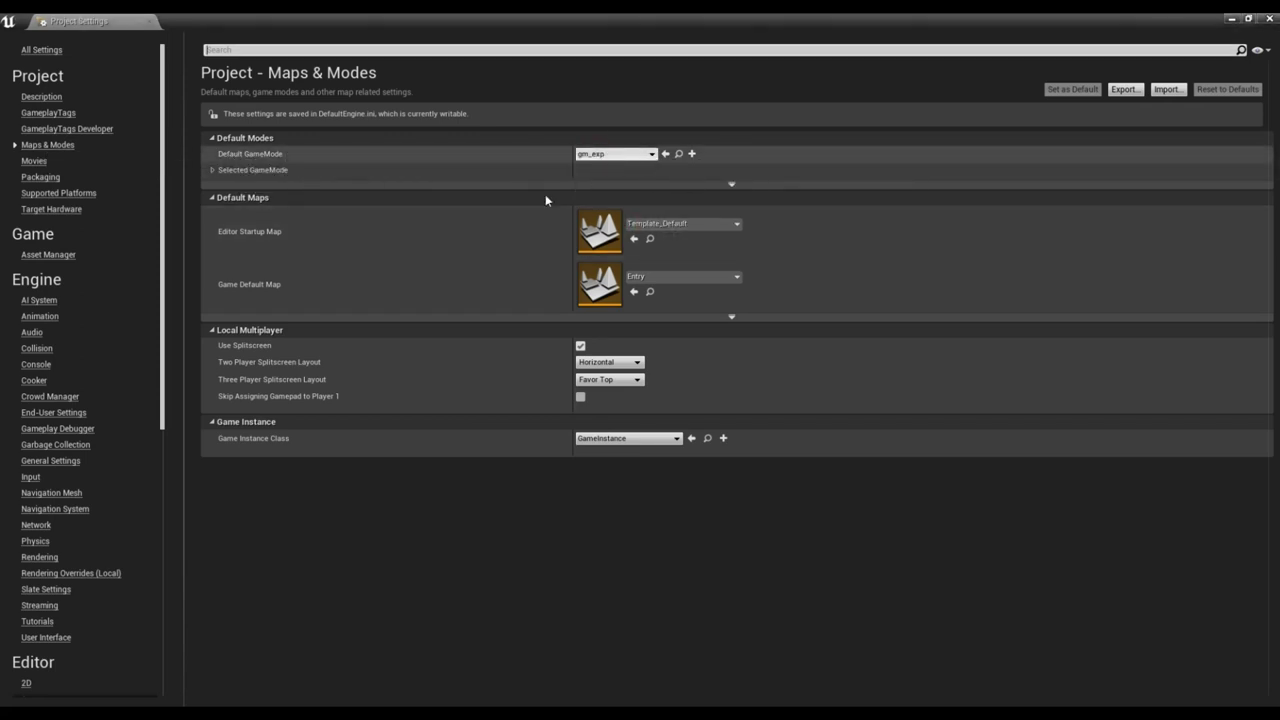
pyautogui.click(605, 441)
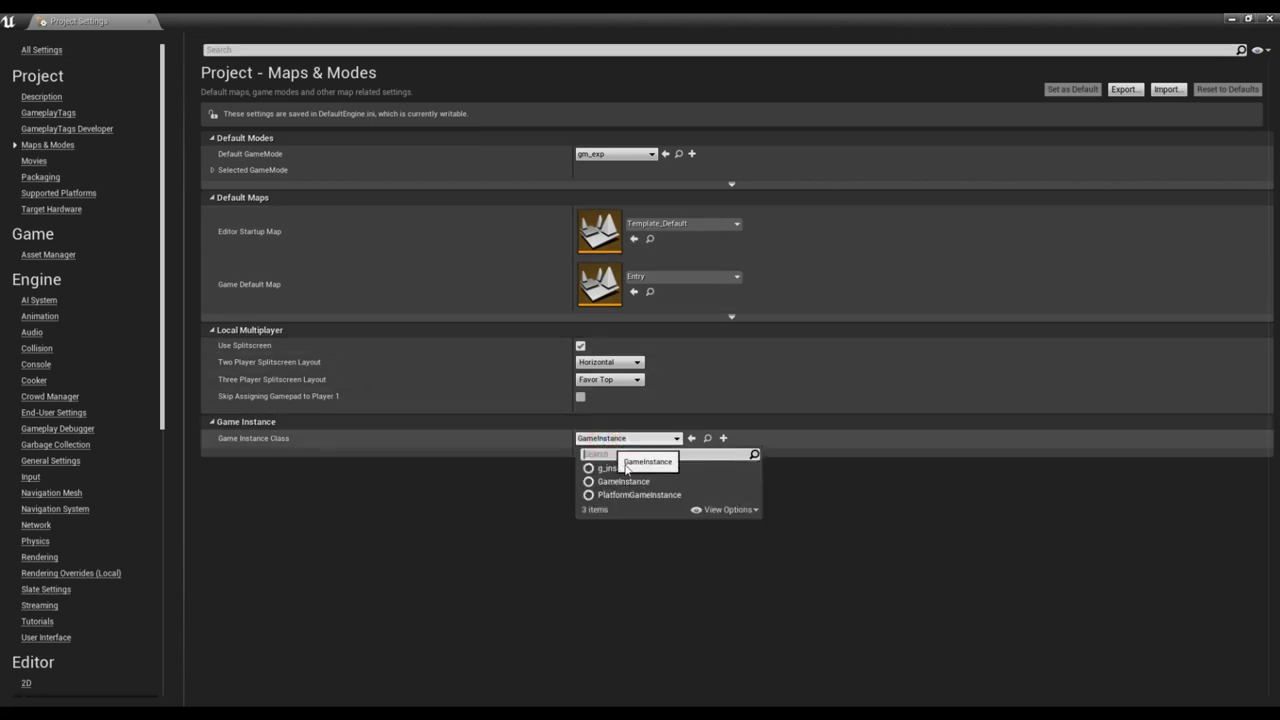
pyautogui.click(609, 469)
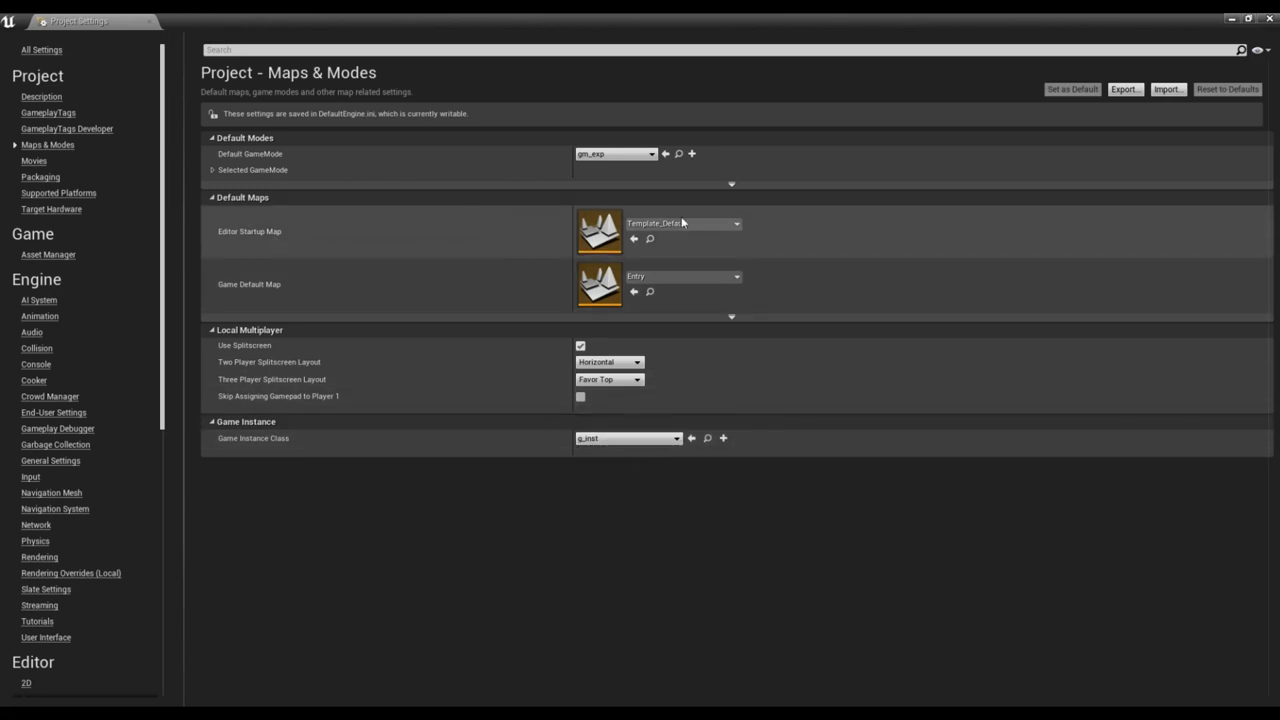
pyautogui.click(575, 30)
# Save the current level under the new name tmap.
pyautogui.doubleClick(579, 24)
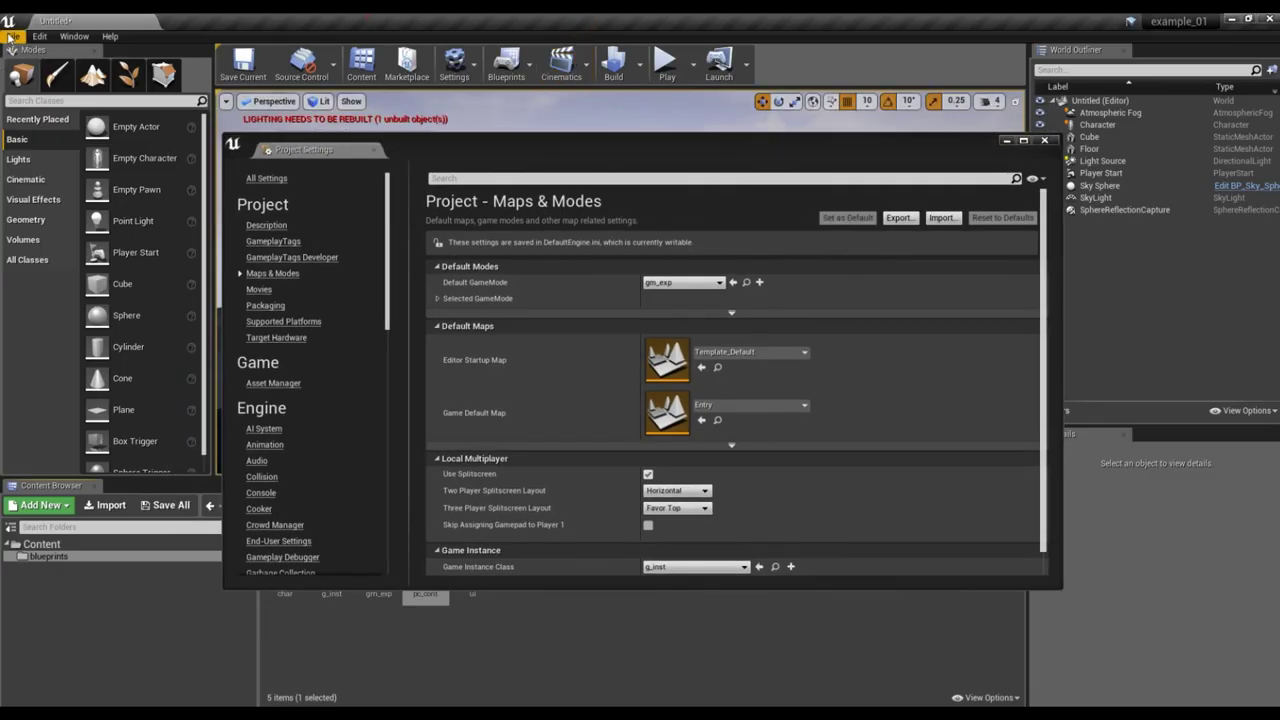
pyautogui.click(236, 52)
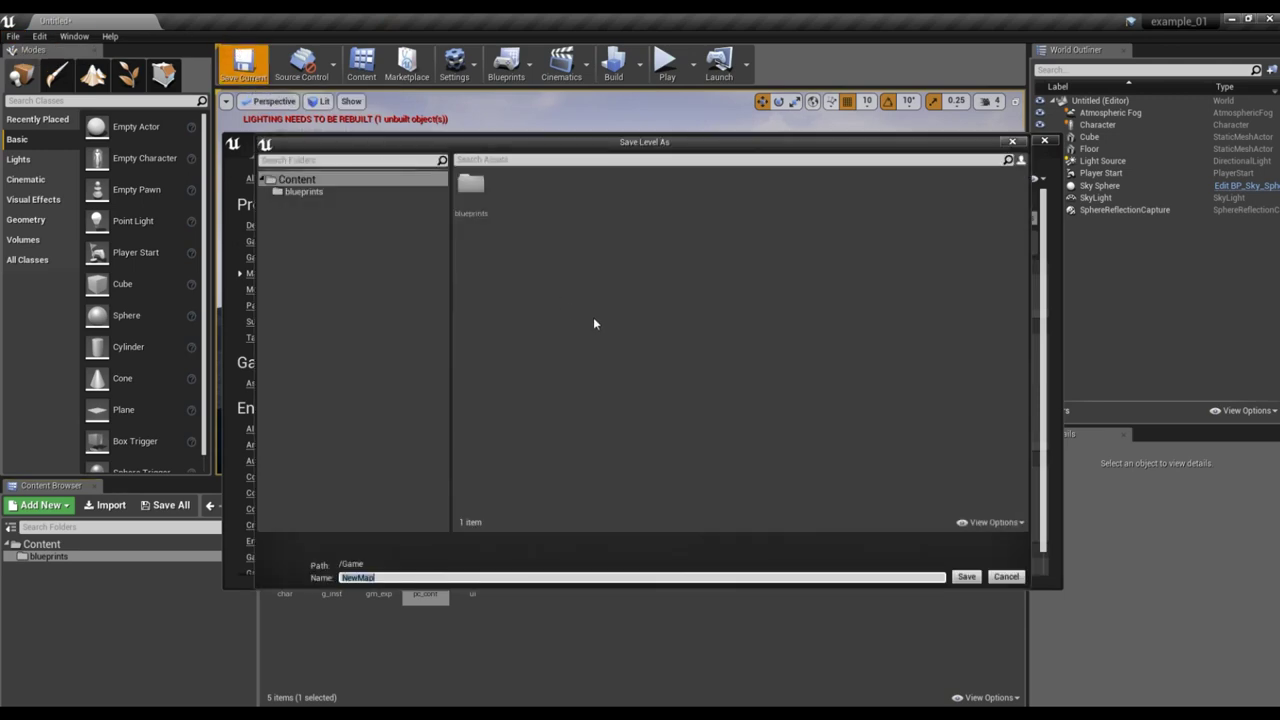
pyautogui.press('BackSpace')
pyautogui.write('tmap')
pyautogui.press('Return')
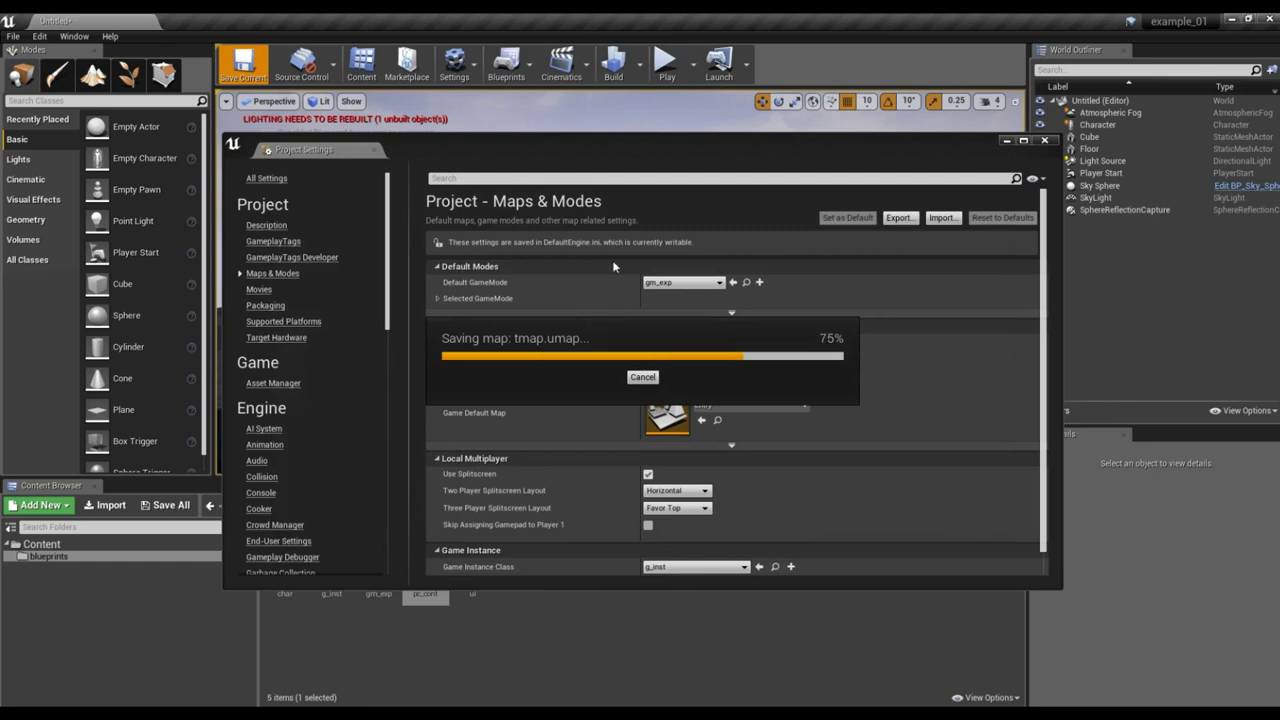
# Make tmap the Editor Startup Map and Game Default Map, close Project Settings, and save.
pyautogui.doubleClick(749, 138)
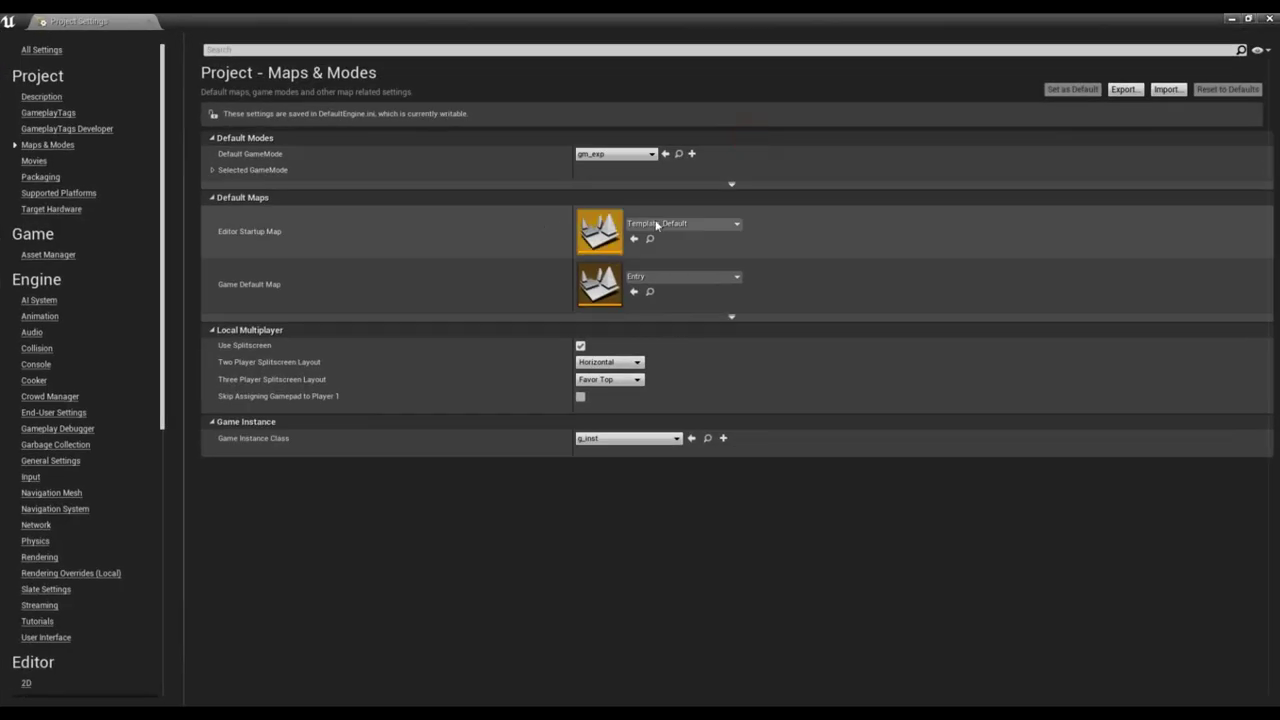
pyautogui.click(683, 223)
pyautogui.click(702, 366)
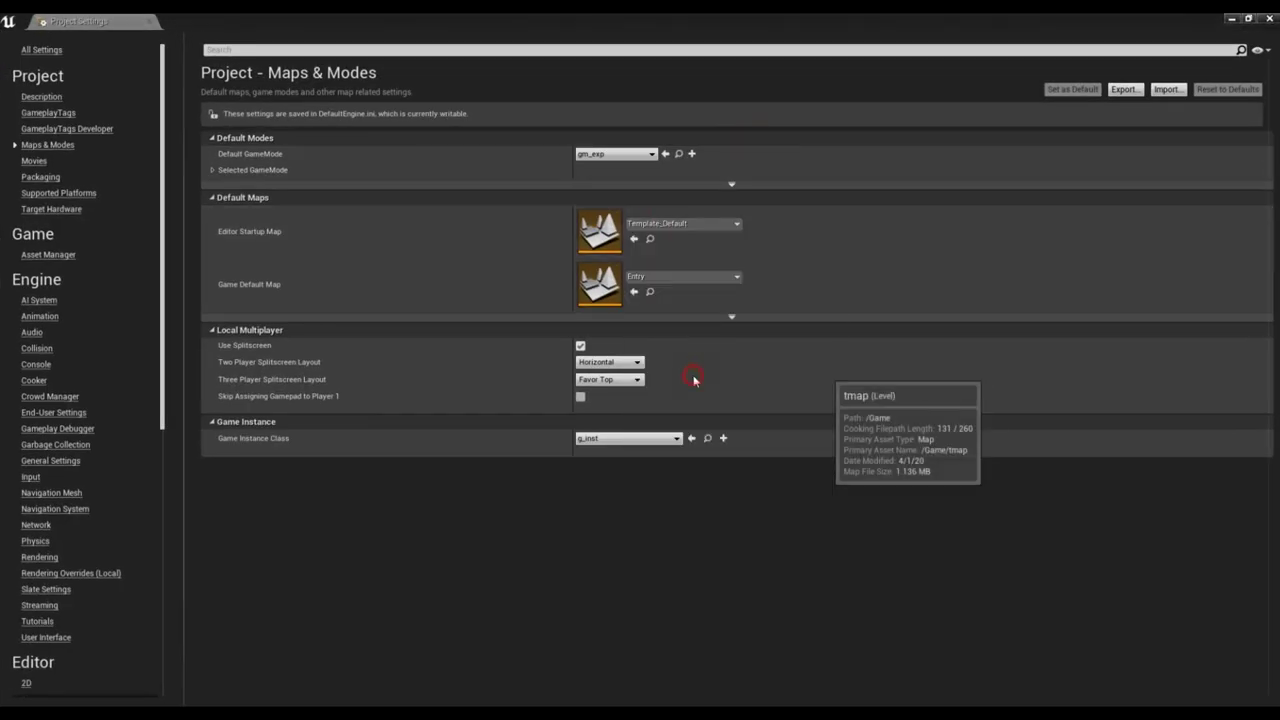
pyautogui.click(680, 276)
pyautogui.click(658, 424)
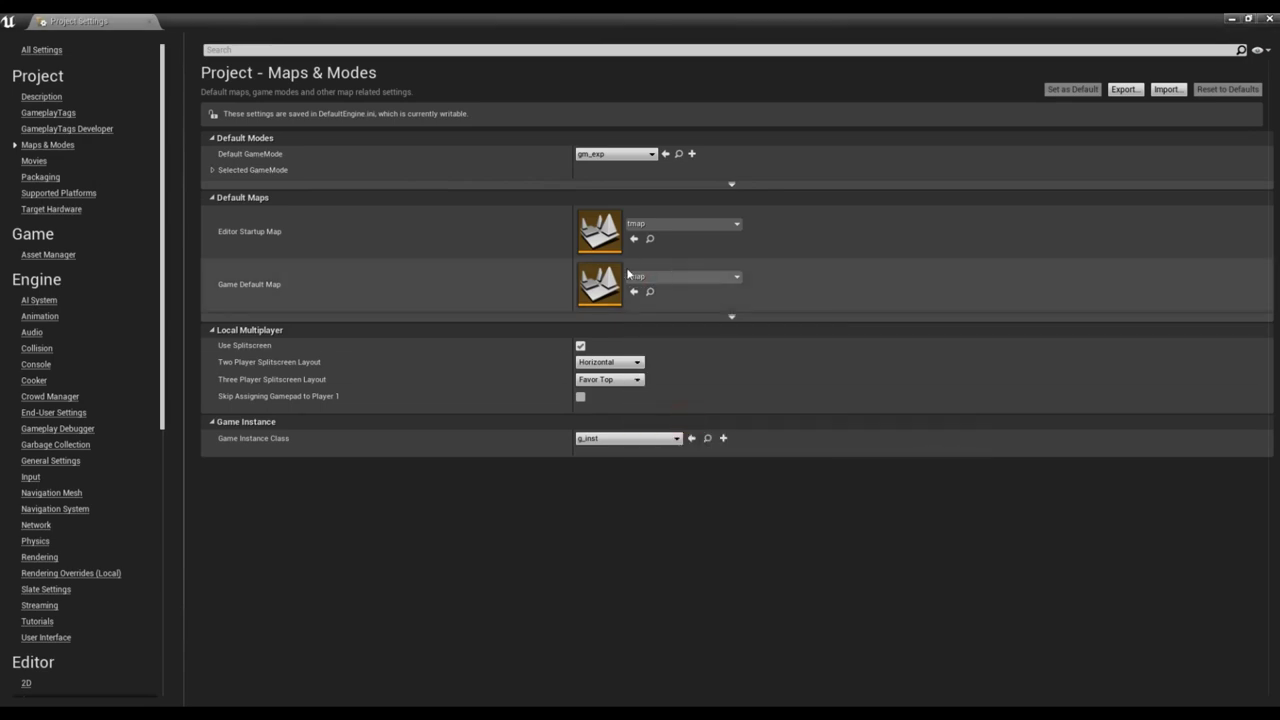
pyautogui.click(1270, 18)
pyautogui.click(243, 65)
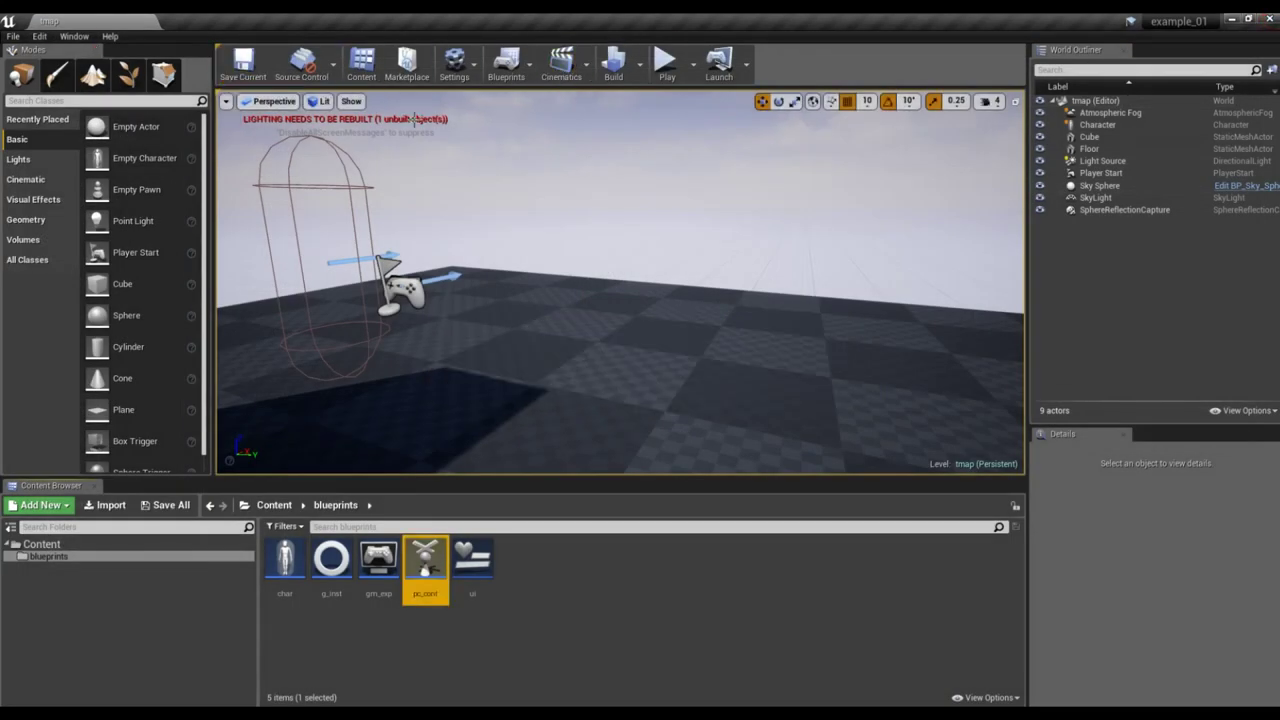
# Rebuild lighting, test-play the a/b/c calculator interface, then open the ui widget blueprint.
pyautogui.click(613, 62)
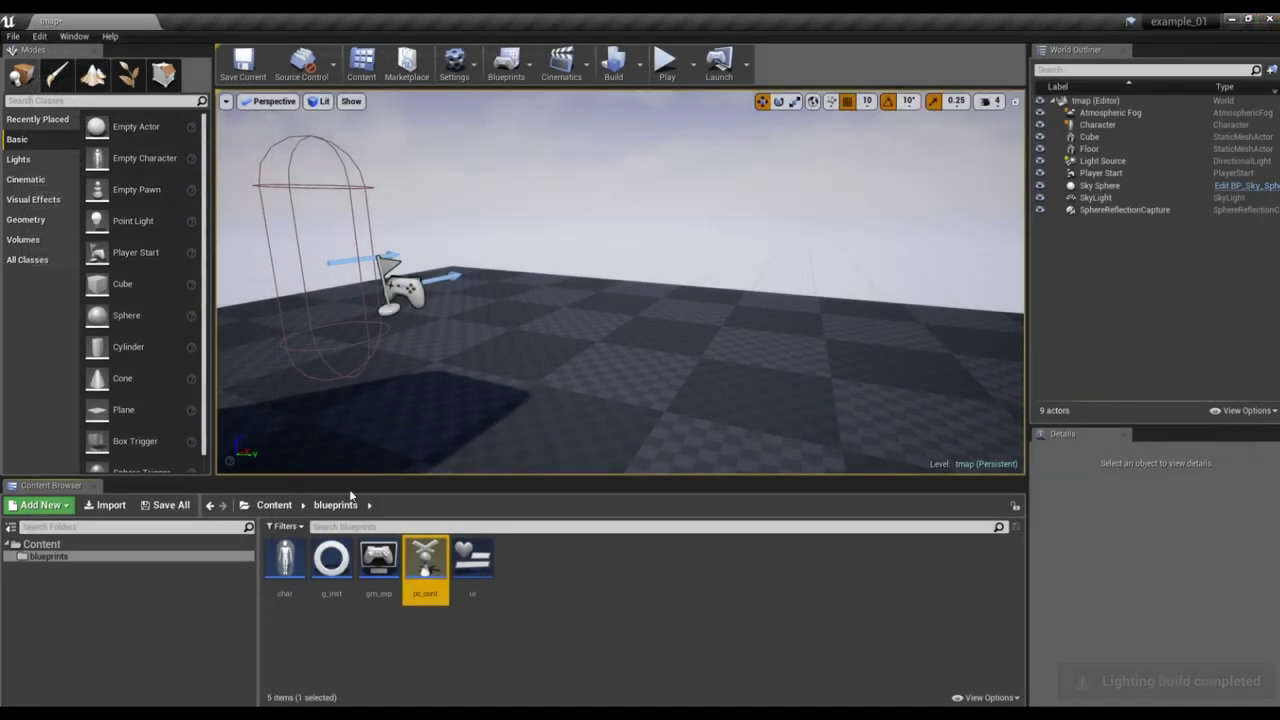
pyautogui.click(667, 66)
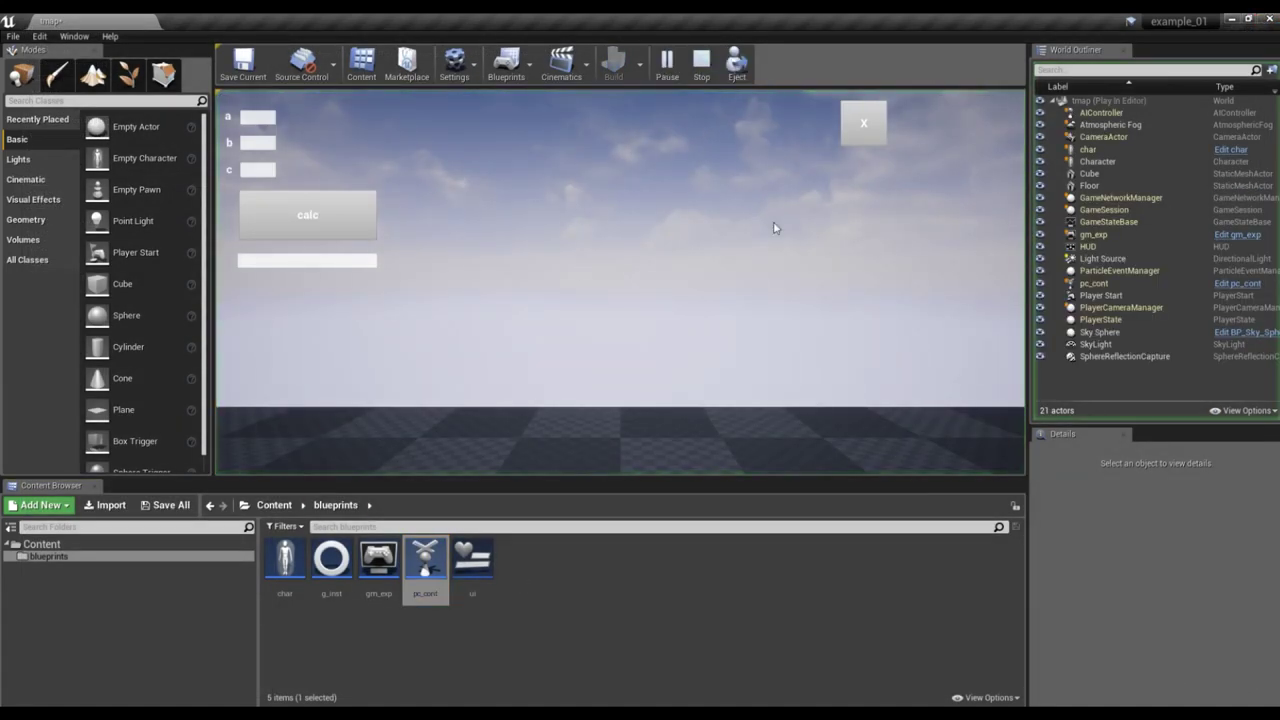
pyautogui.click(862, 122)
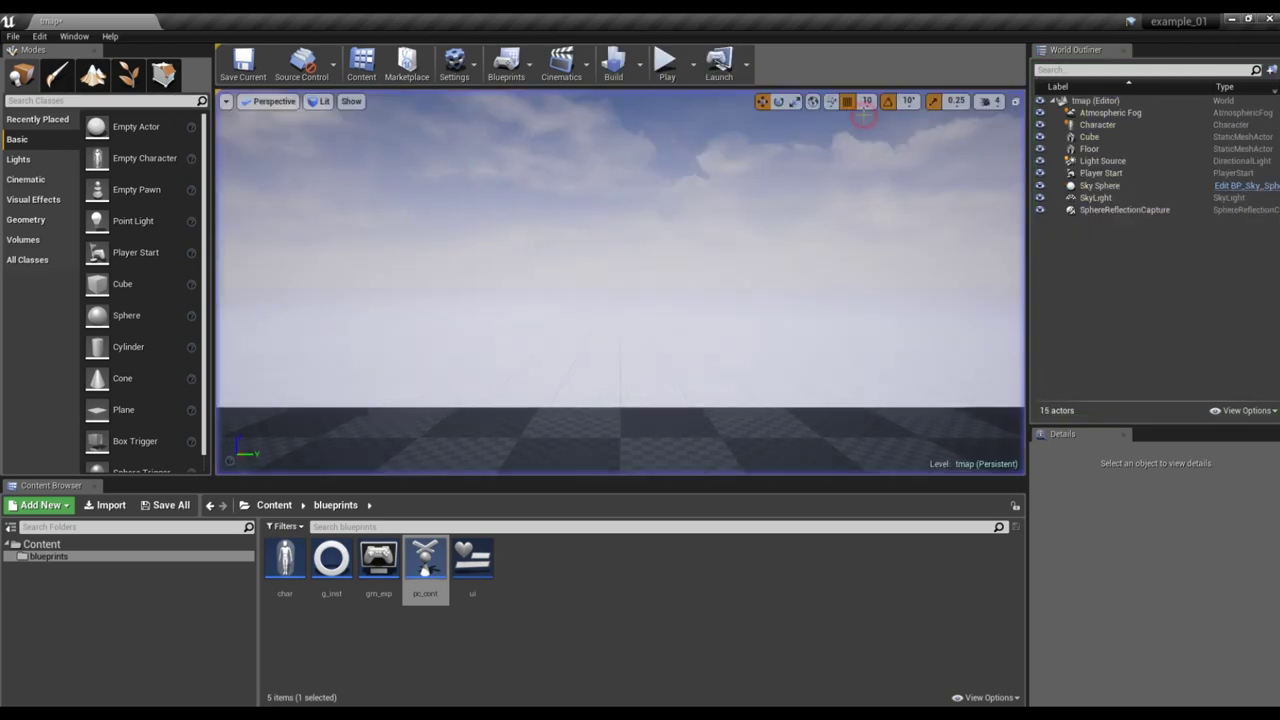
pyautogui.click(458, 566)
pyautogui.doubleClick(458, 566)
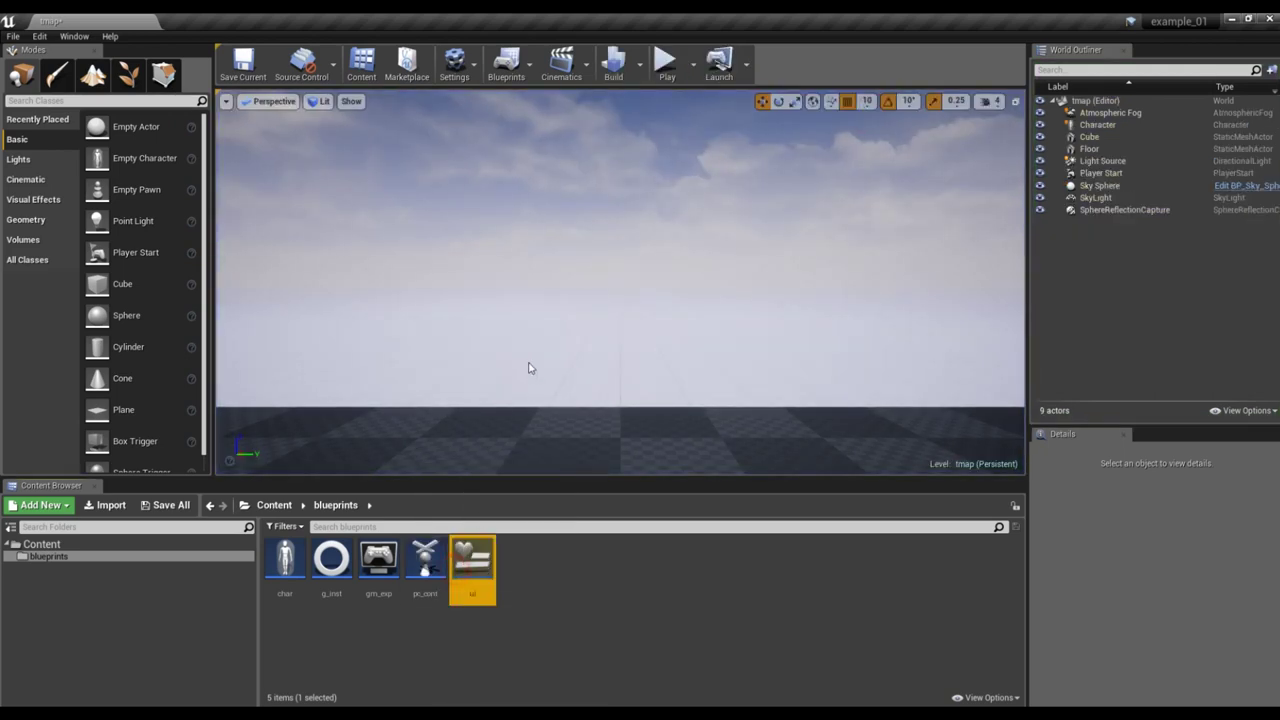
# Anchor the x close button to the top-right corner, then compile, save and close the widget.
pyautogui.click(897, 167)
pyautogui.click(1131, 166)
pyautogui.click(1230, 178)
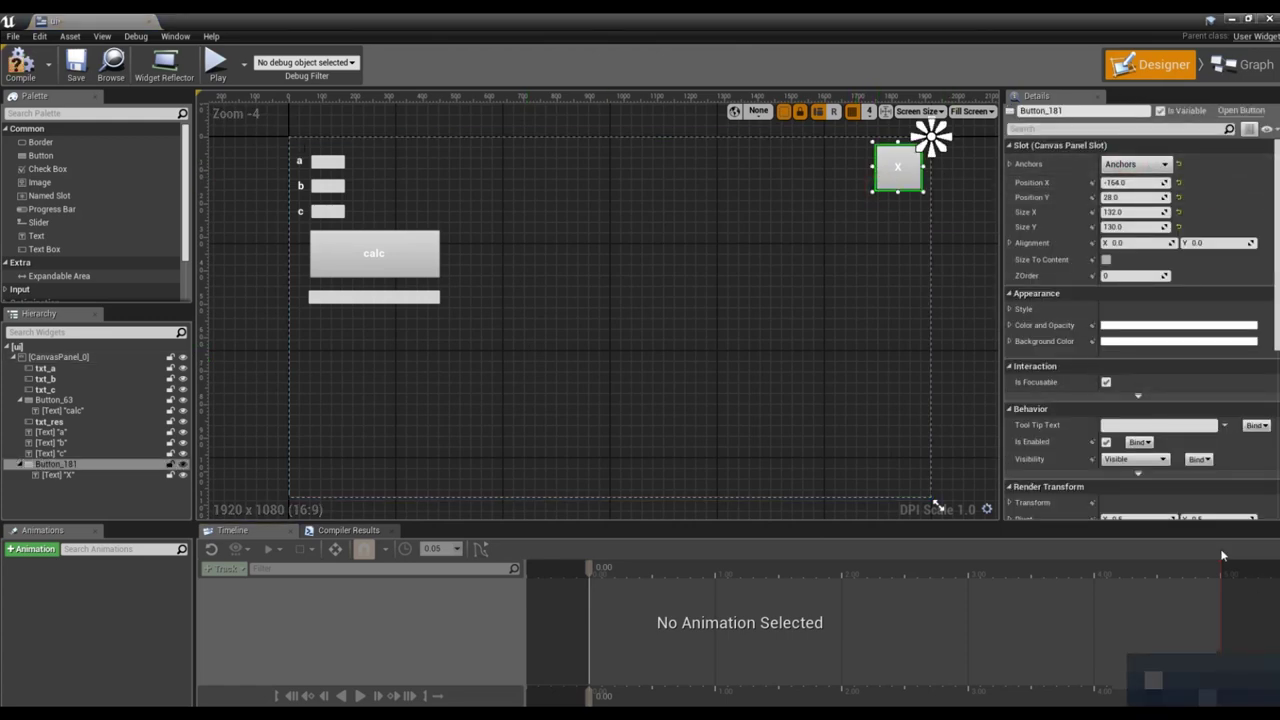
pyautogui.click(22, 74)
pyautogui.click(76, 66)
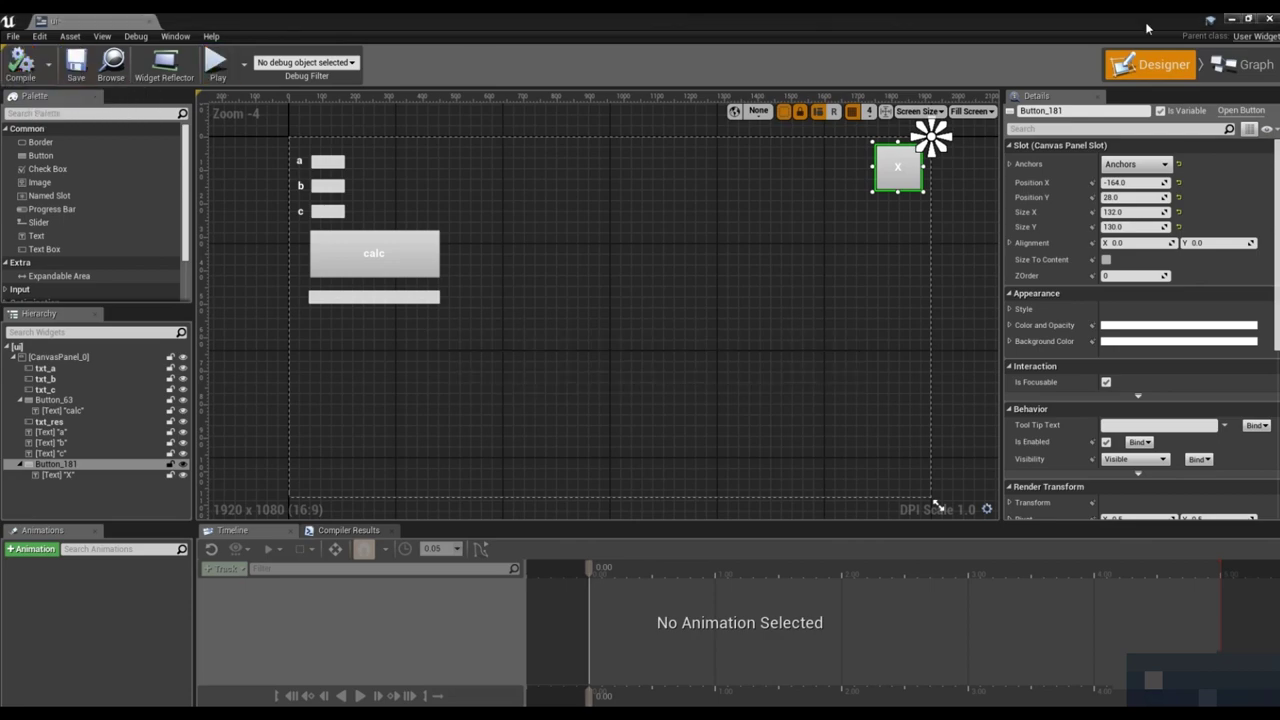
pyautogui.click(1268, 18)
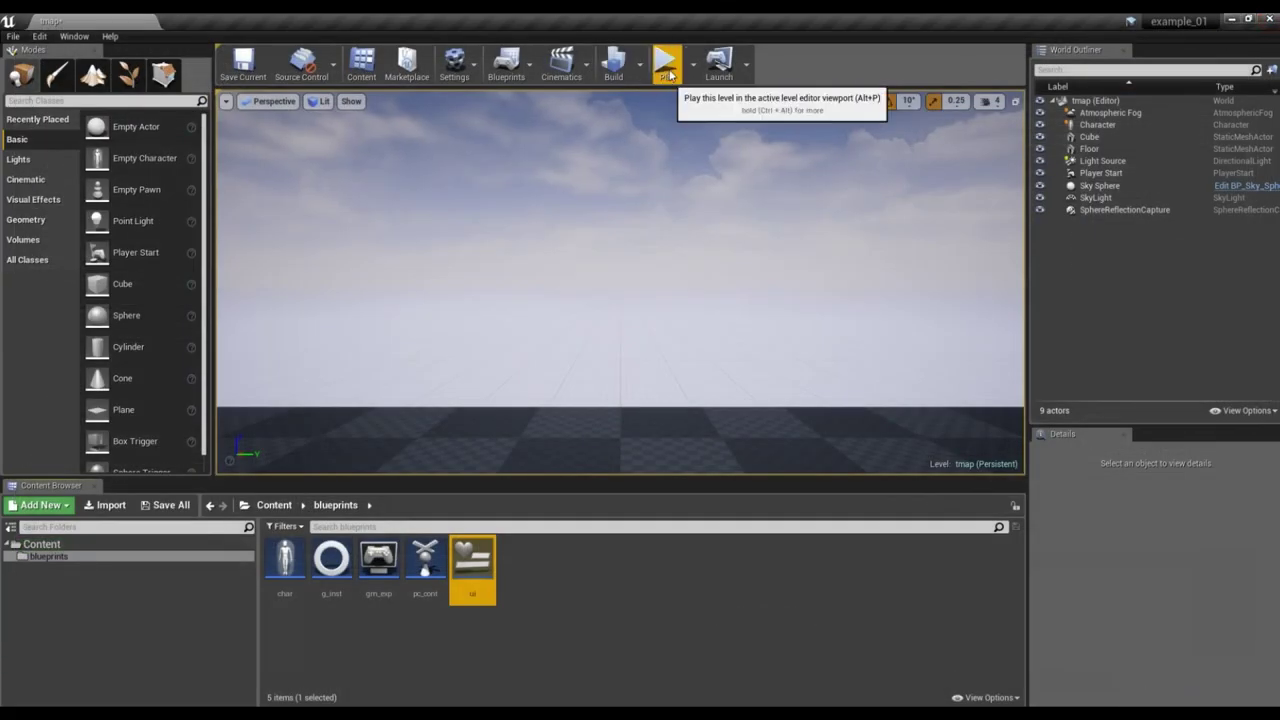
# Play the level, enter a, b and c, calculate the roots, then close the calculator.
pyautogui.click(669, 75)
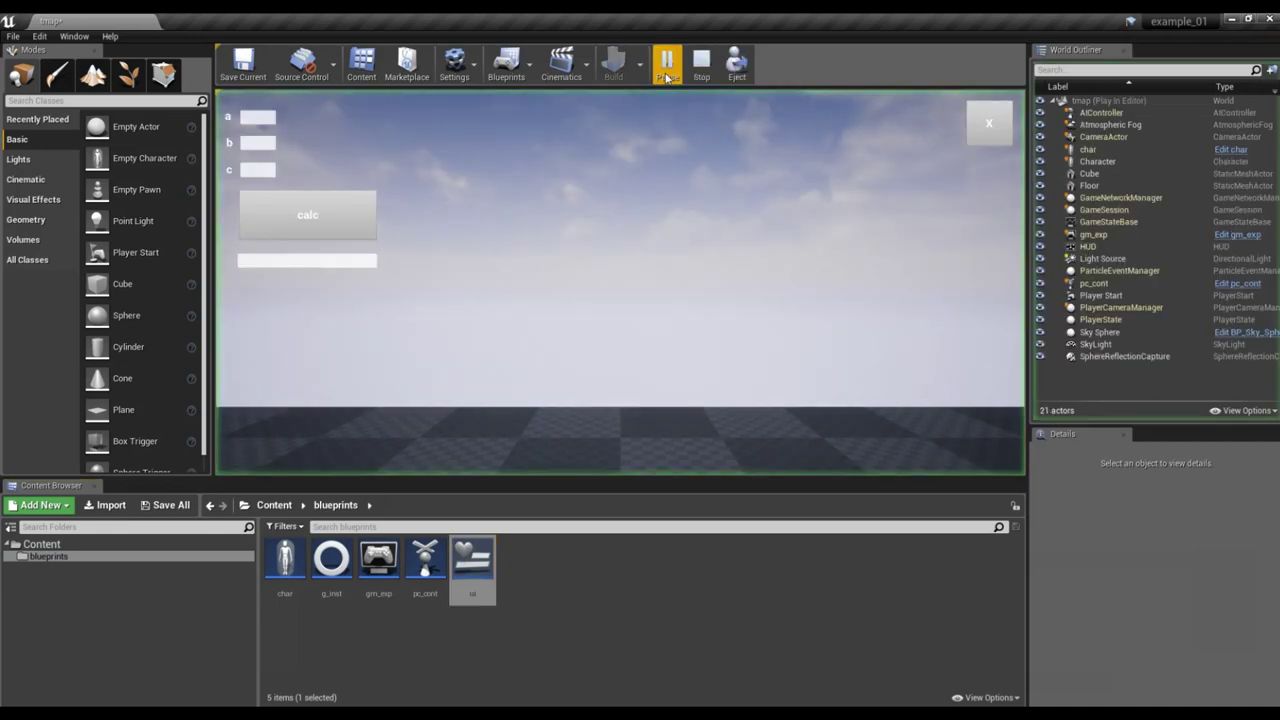
pyautogui.click(372, 147)
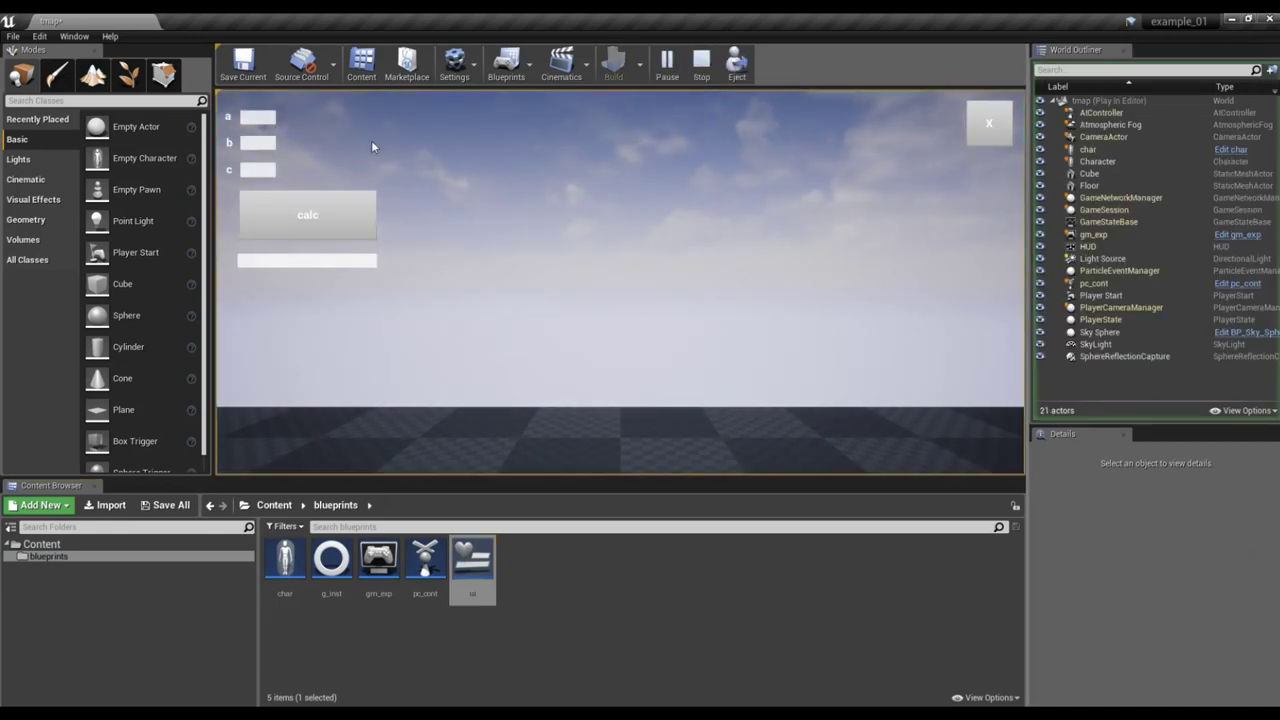
pyautogui.write('4')
pyautogui.click(258, 142)
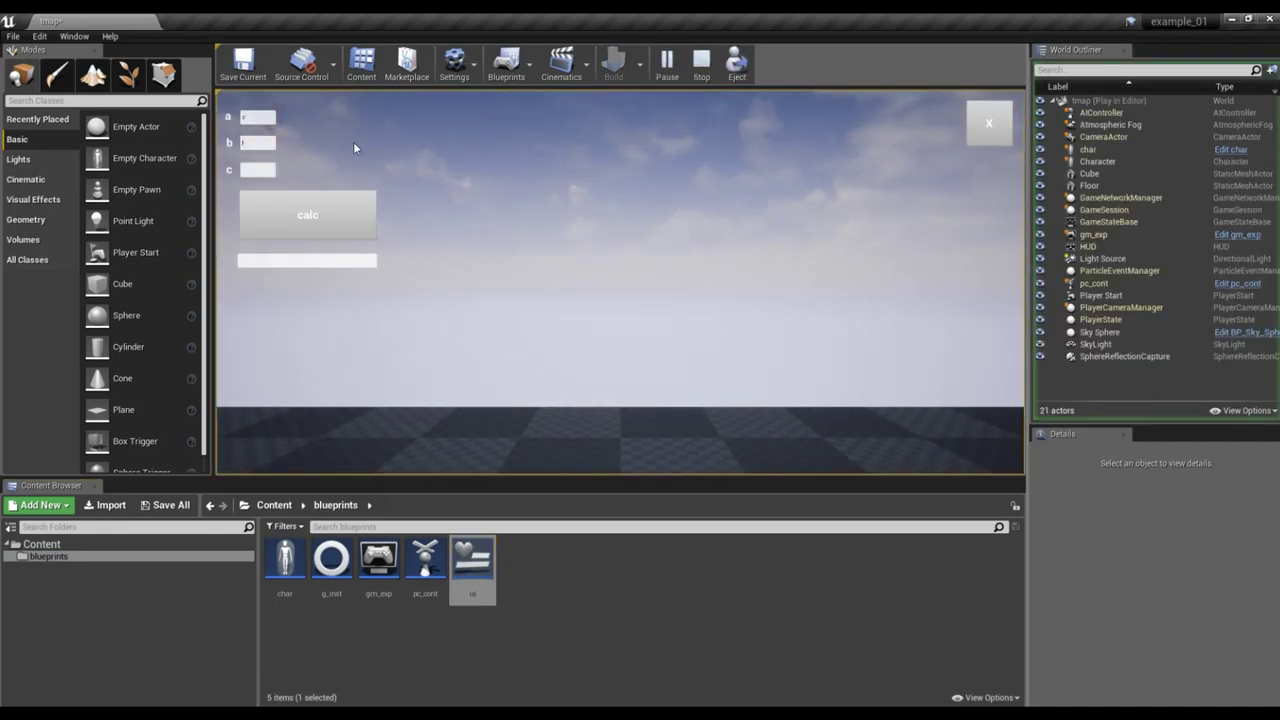
pyautogui.click(258, 170)
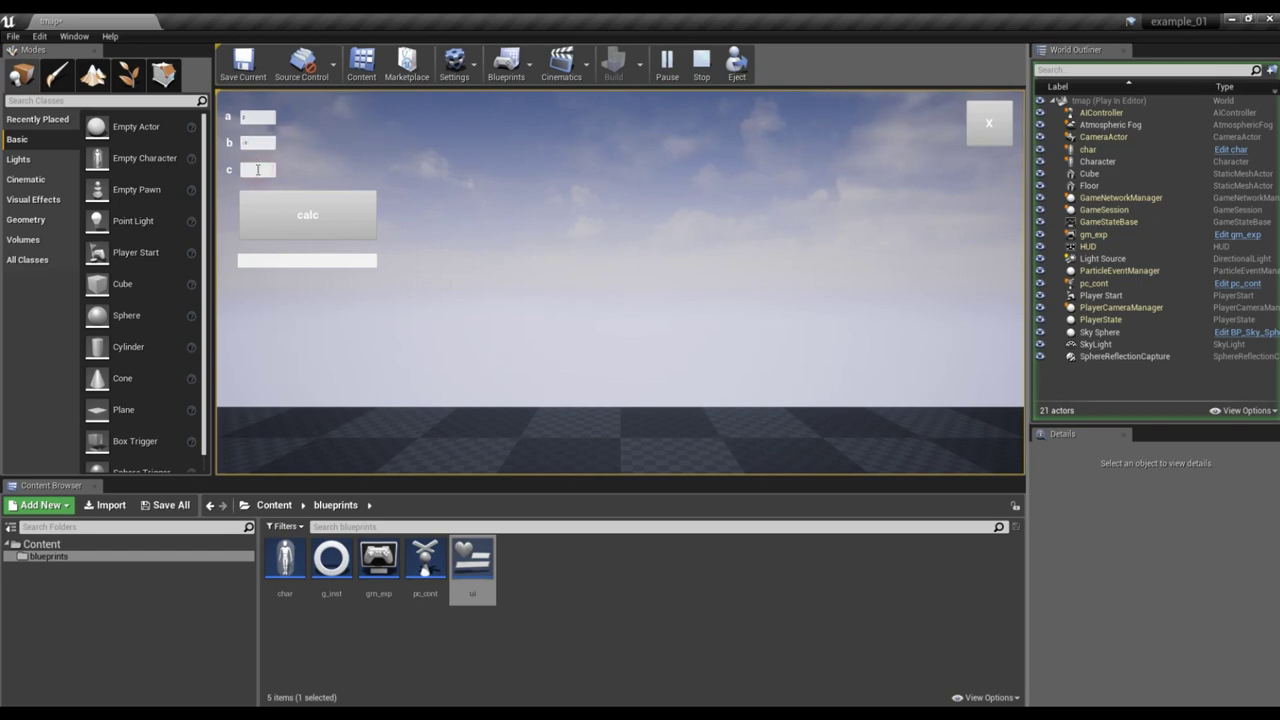
pyautogui.click(337, 206)
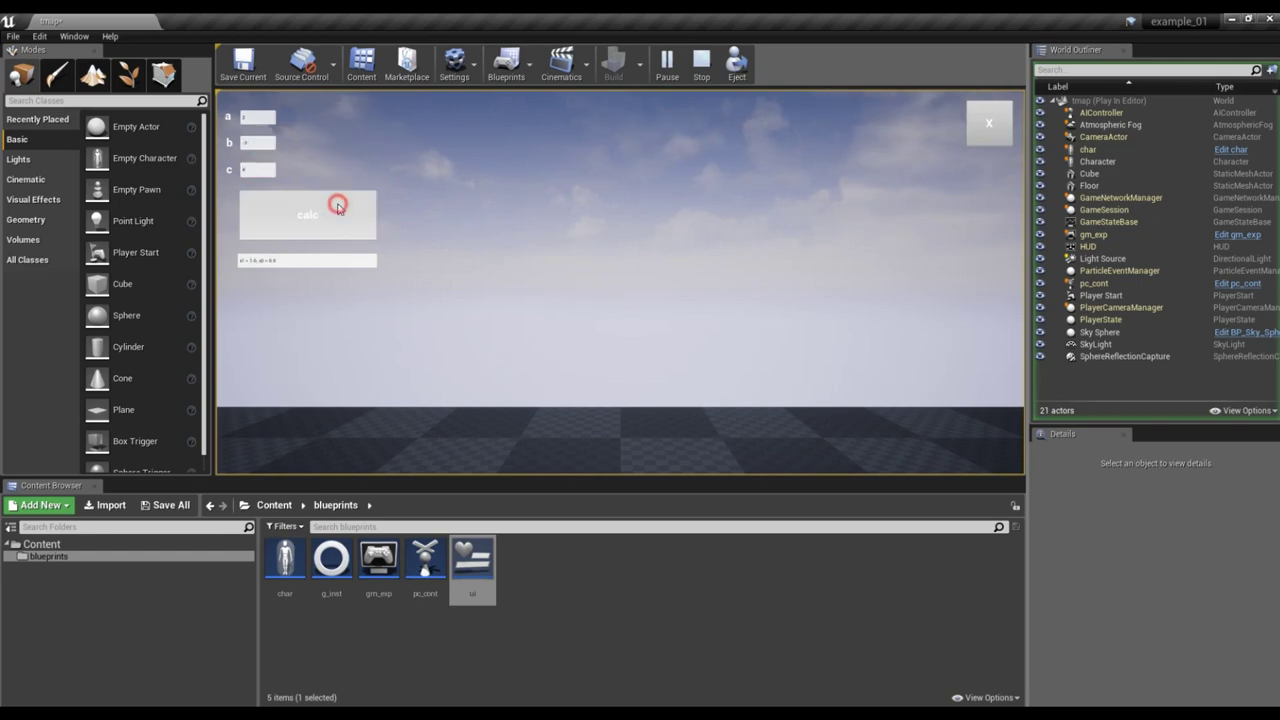
pyautogui.click(991, 140)
# Open the ui widget and select the txt_a, txt_b, txt_c and txt_res boxes to inspect their style.
pyautogui.doubleClick(472, 560)
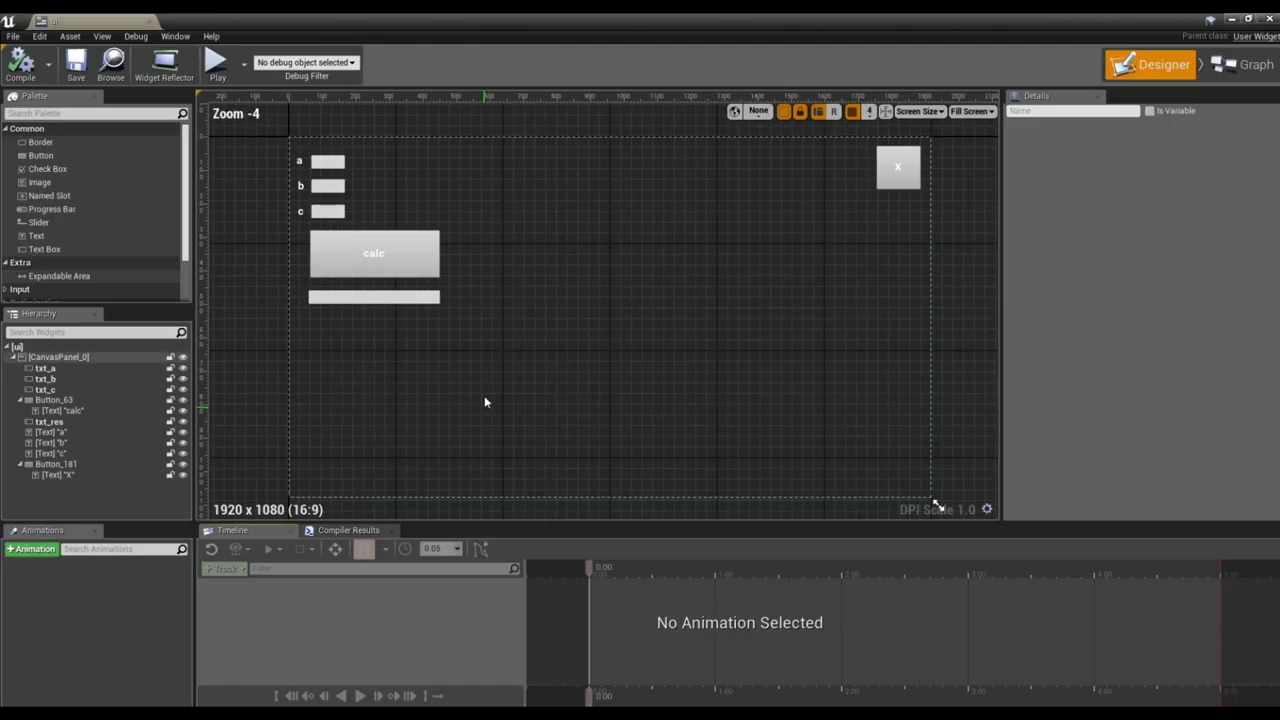
pyautogui.click(328, 186)
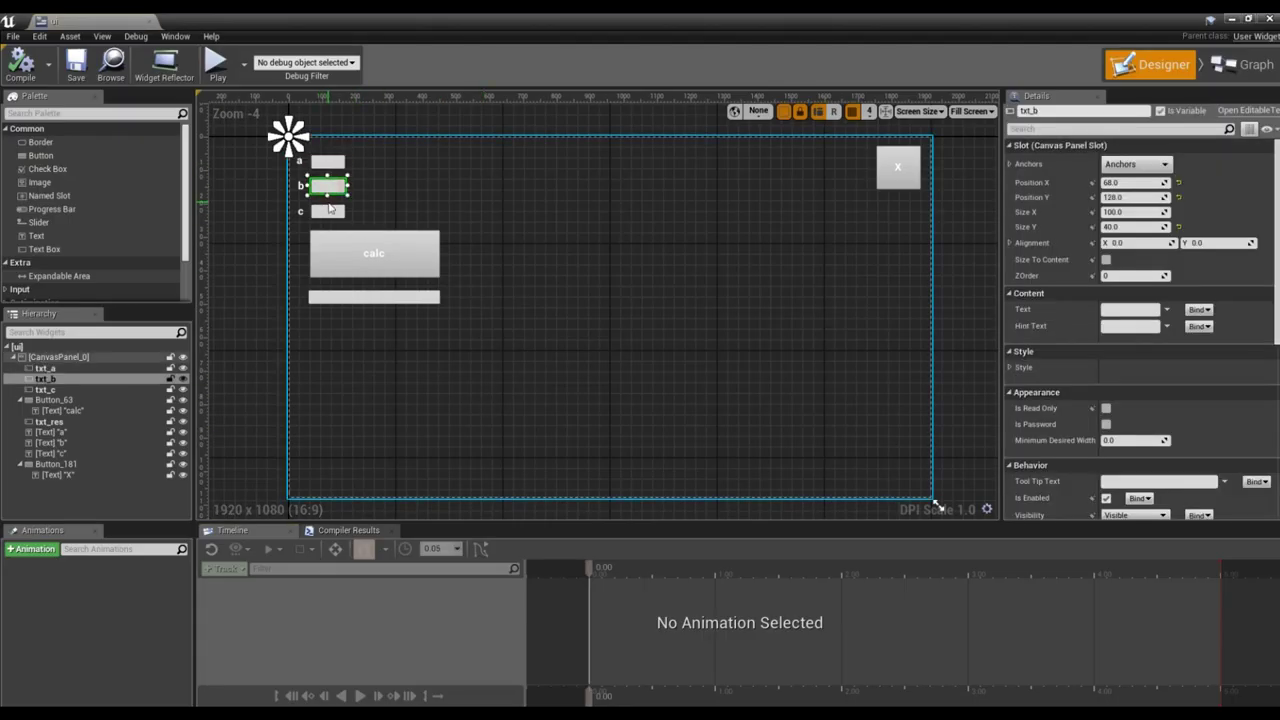
pyautogui.keyDown('ctrl'); pyautogui.click(328, 161); pyautogui.keyUp('ctrl')
pyautogui.keyDown('ctrl'); pyautogui.click(330, 212); pyautogui.keyUp('ctrl')
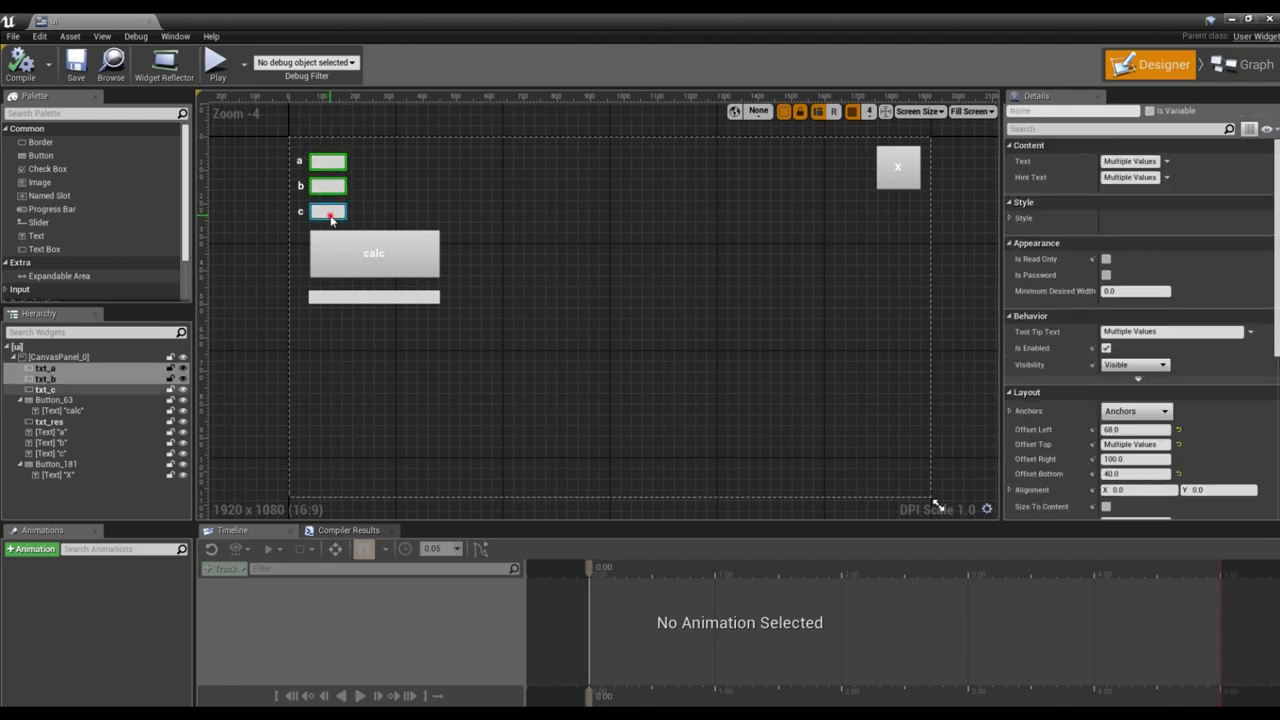
pyautogui.keyDown('ctrl'); pyautogui.click(357, 297); pyautogui.keyUp('ctrl')
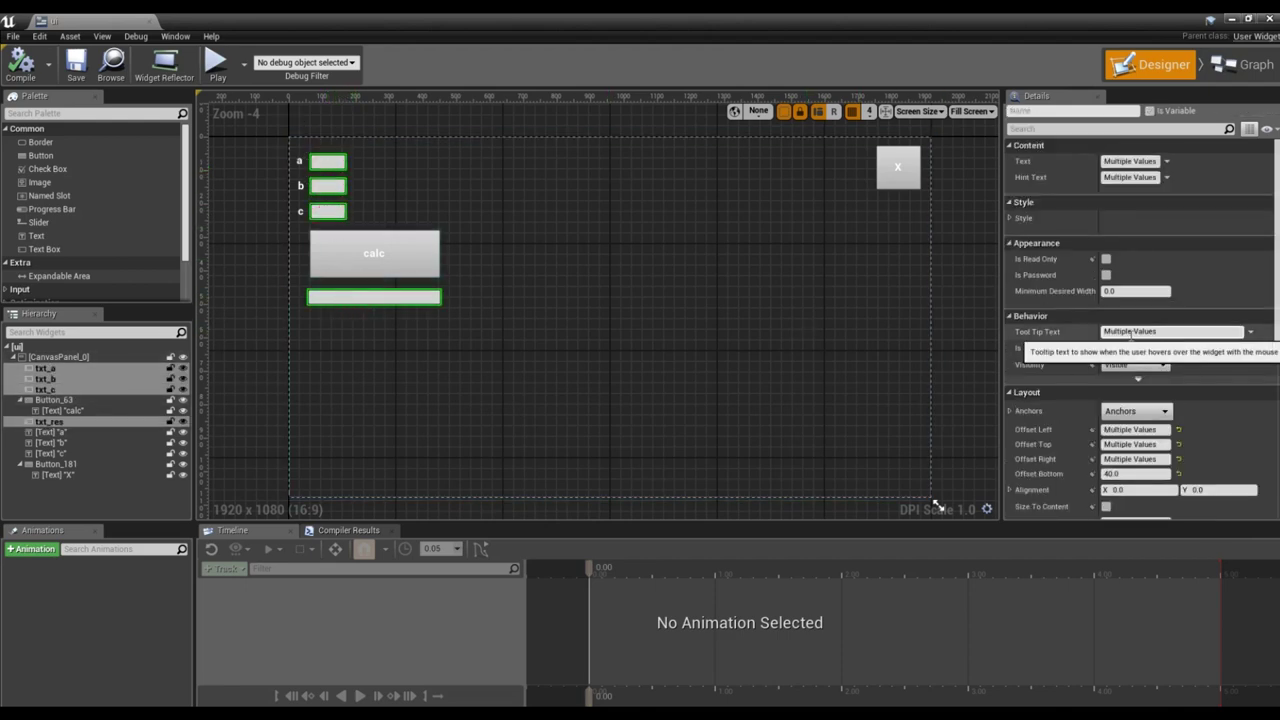
pyautogui.click(1012, 219)
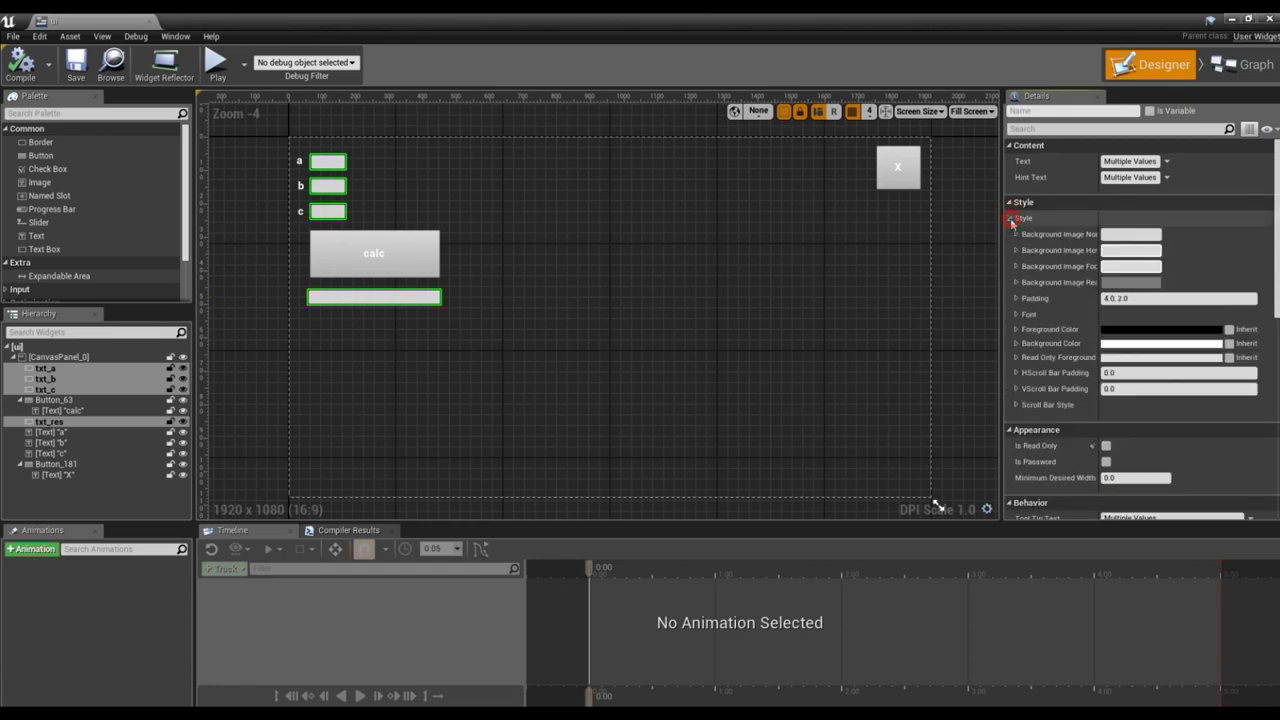
pyautogui.scroll(-2, 1070, 322)
pyautogui.scroll(-1, 1083, 328)
pyautogui.scroll(-1, 1084, 329)
pyautogui.scroll(-1, 1084, 329)
pyautogui.scroll(-2, 1085, 335)
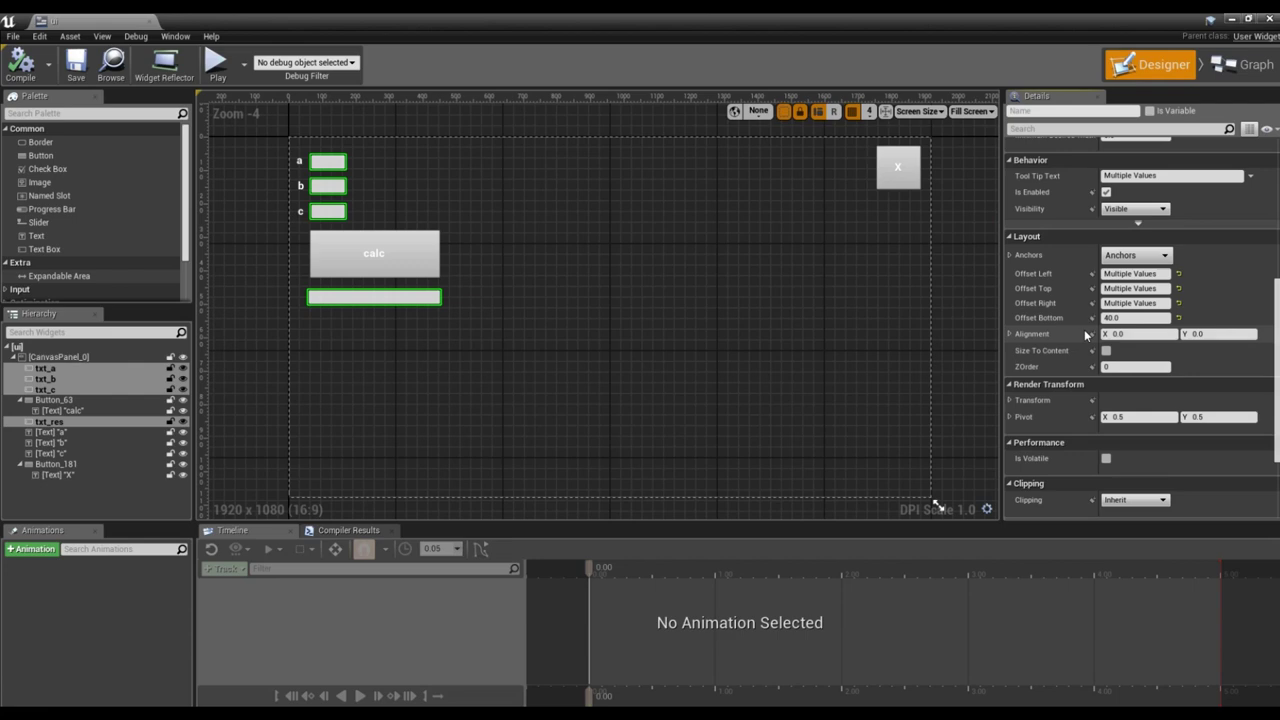
pyautogui.click(622, 277)
pyautogui.click(328, 161)
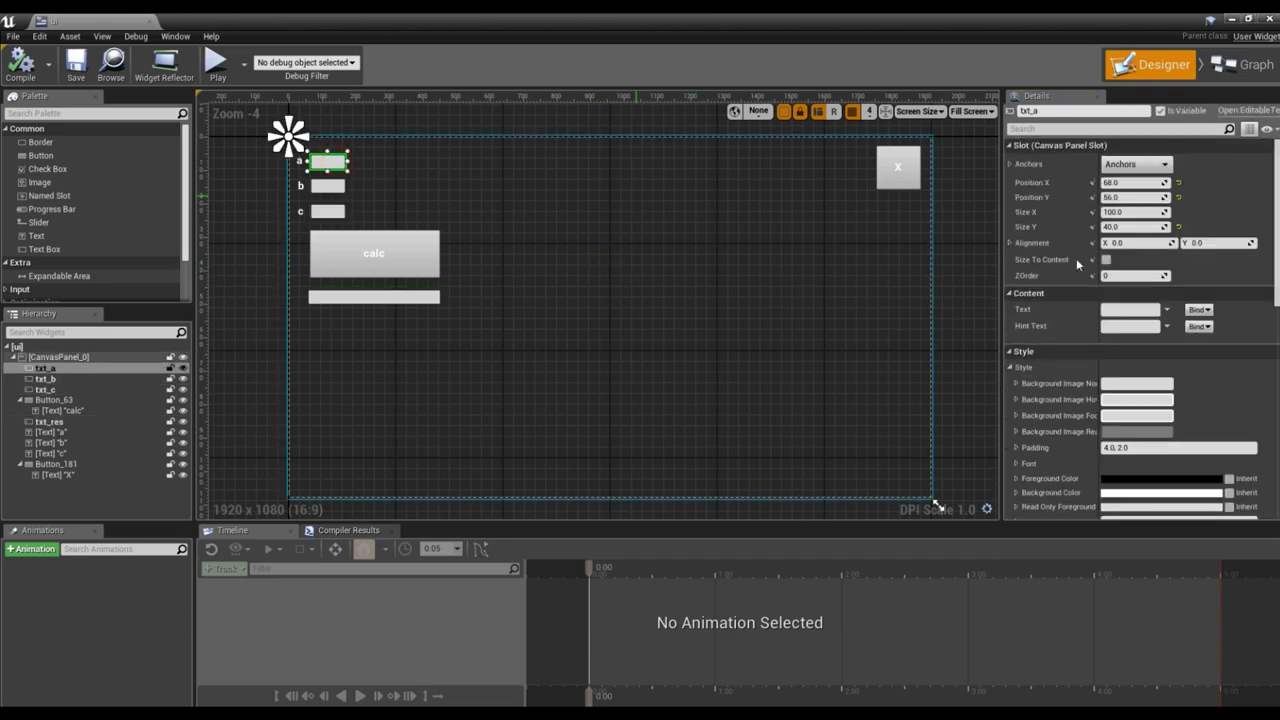
pyautogui.scroll(-1, 1095, 260)
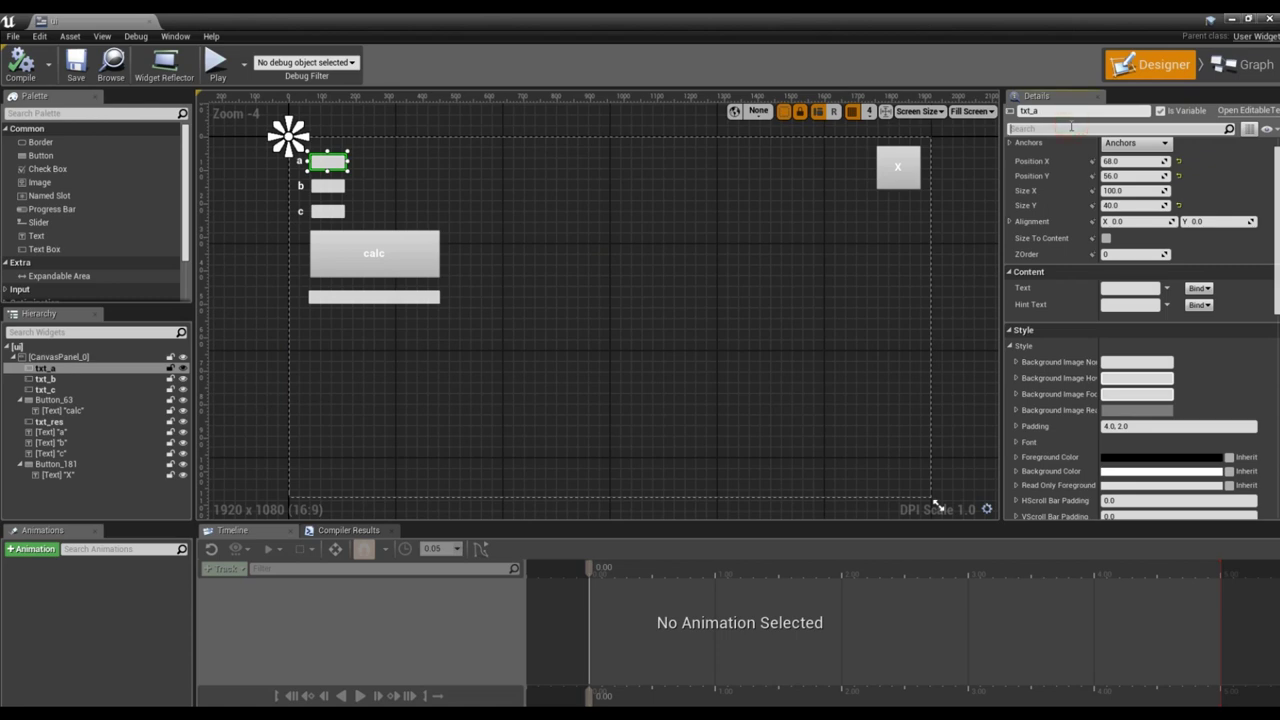
# Filter Details for 'font', set font size 20 on txt_a, txt_b, txt_c and txt_res, and save.
pyautogui.click(1071, 127)
pyautogui.write('font')
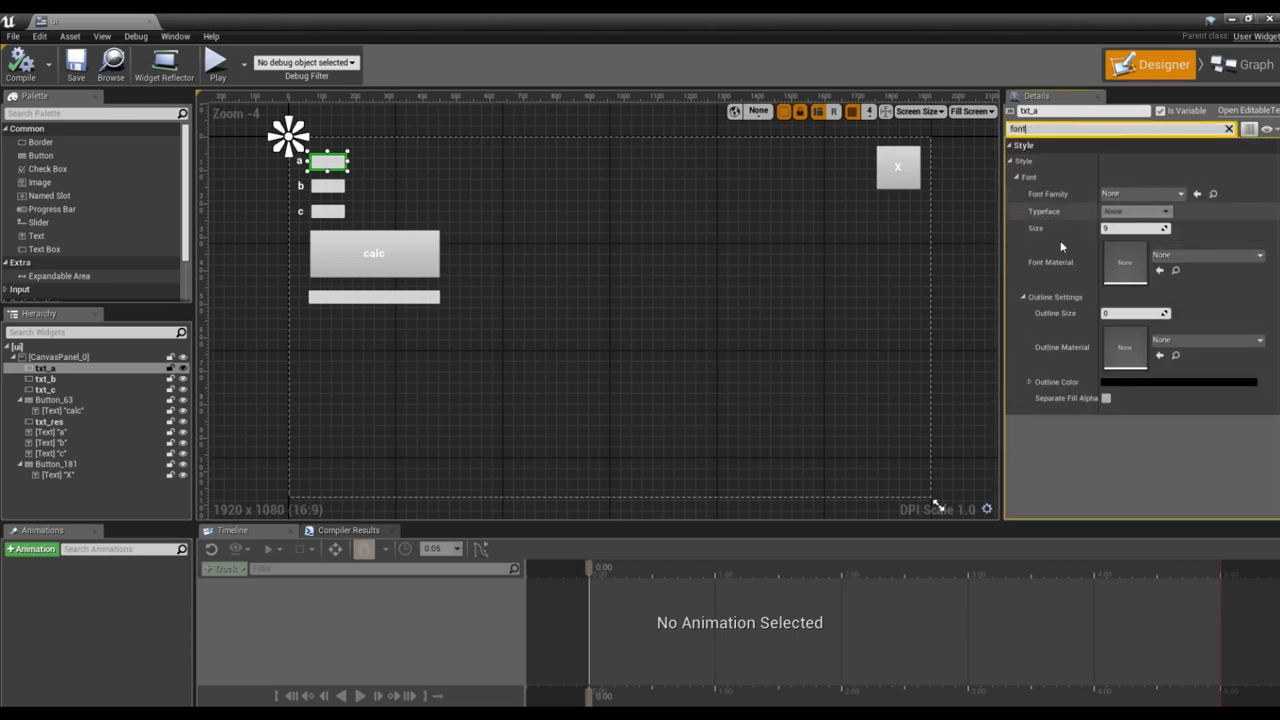
pyautogui.click(1114, 226)
pyautogui.write('20')
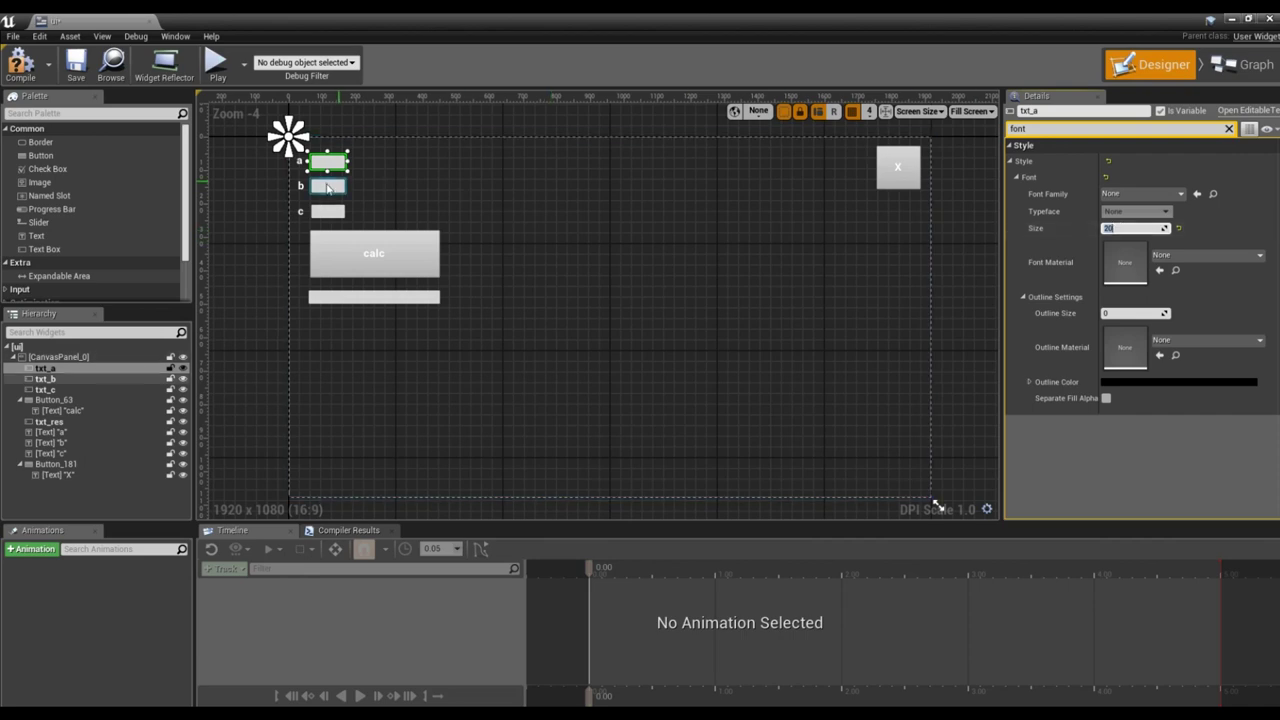
pyautogui.click(328, 186)
pyautogui.click(1112, 228)
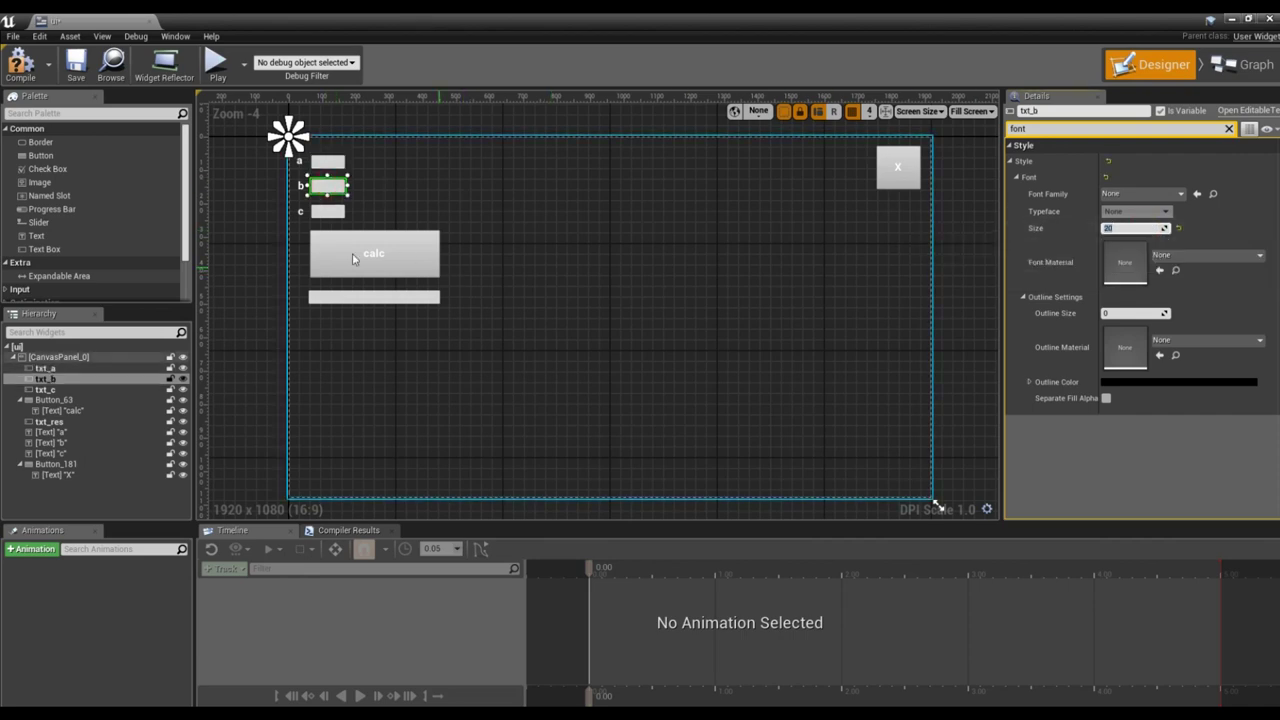
pyautogui.click(328, 211)
pyautogui.click(1126, 227)
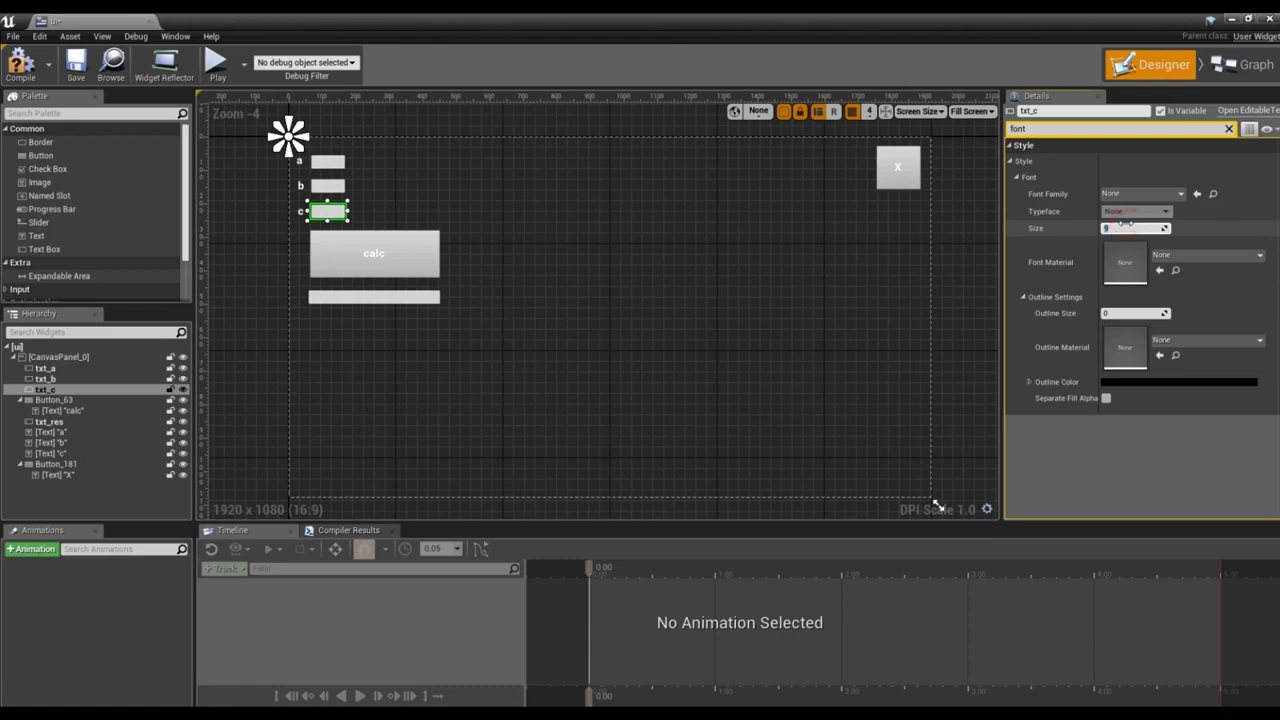
pyautogui.click(391, 299)
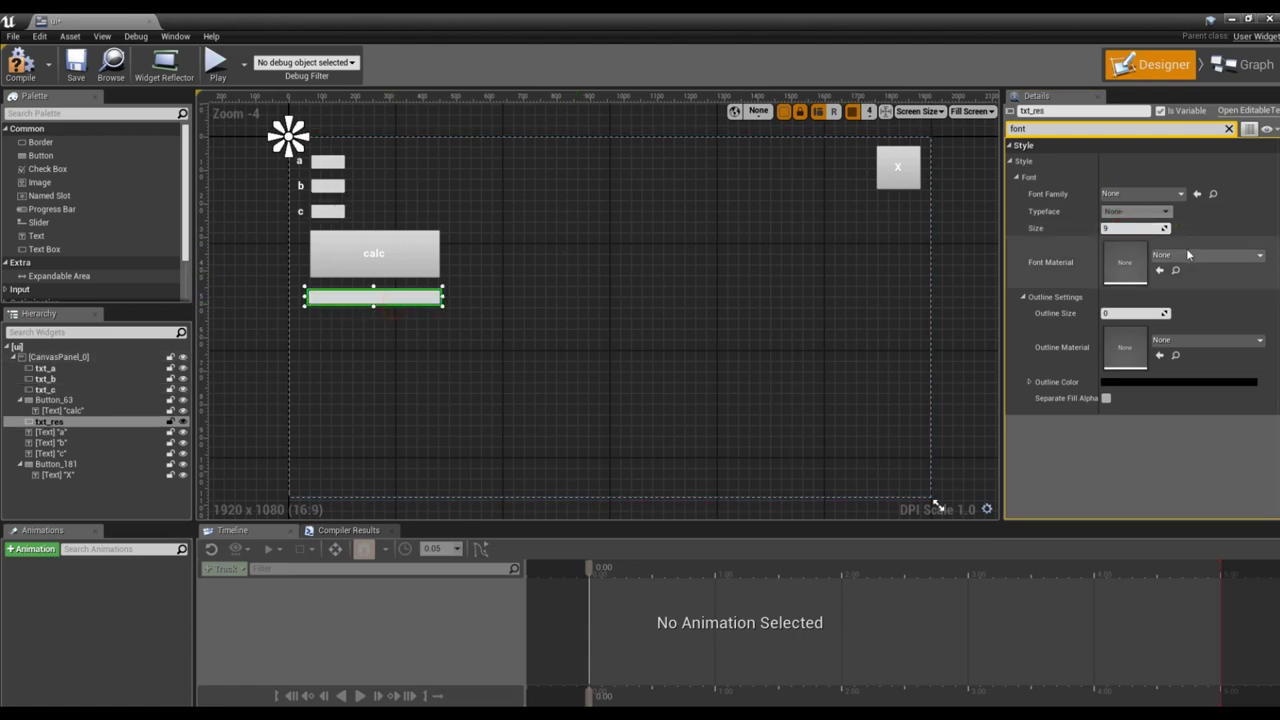
pyautogui.click(1150, 228)
pyautogui.write('20')
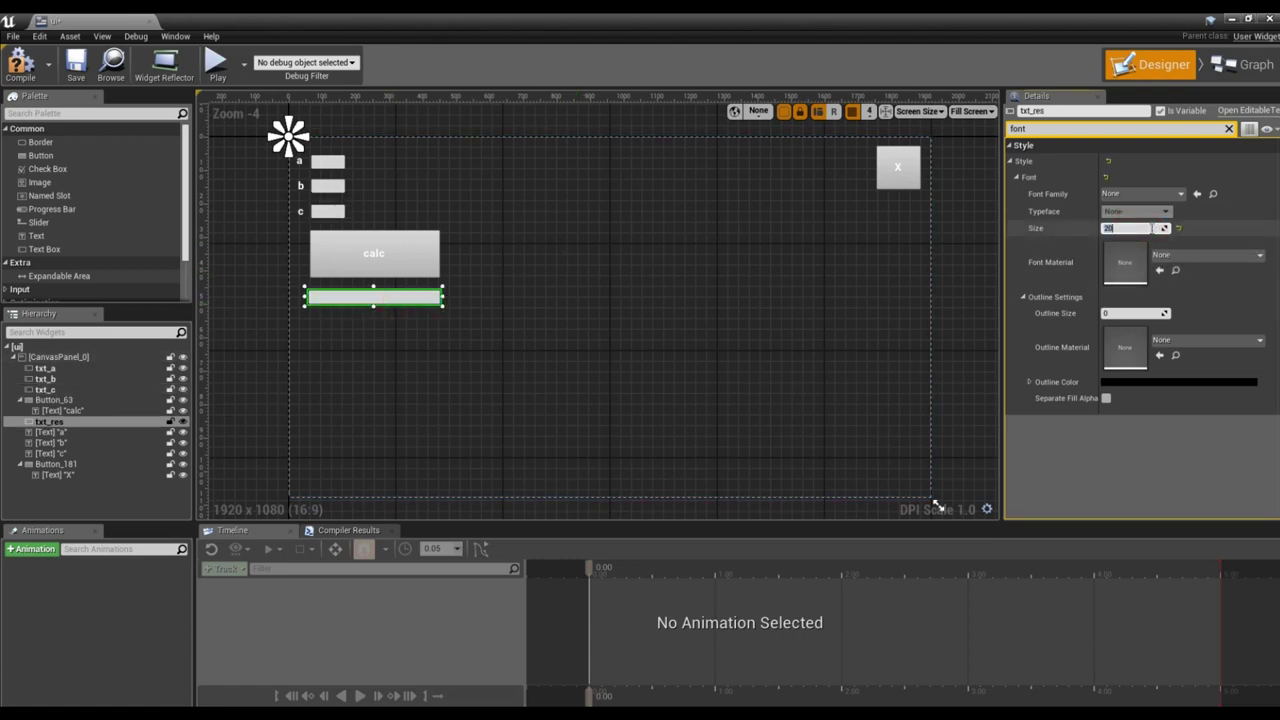
pyautogui.click(78, 64)
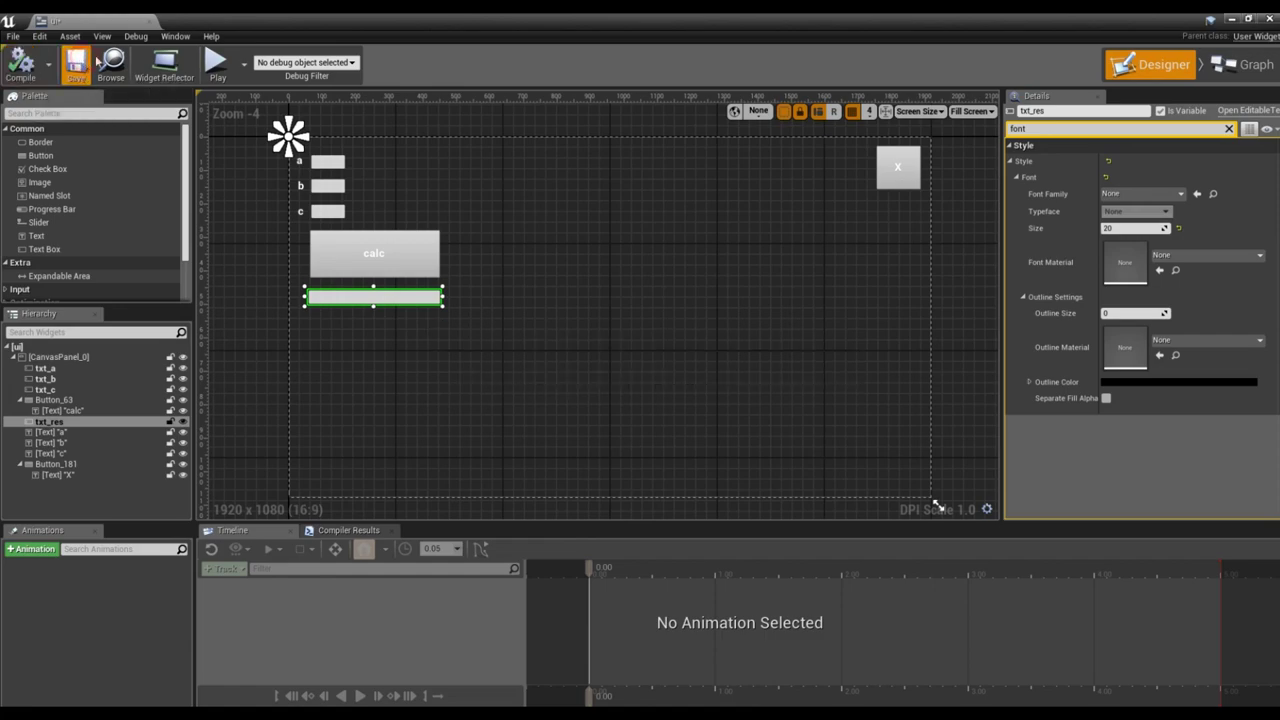
pyautogui.click(1268, 18)
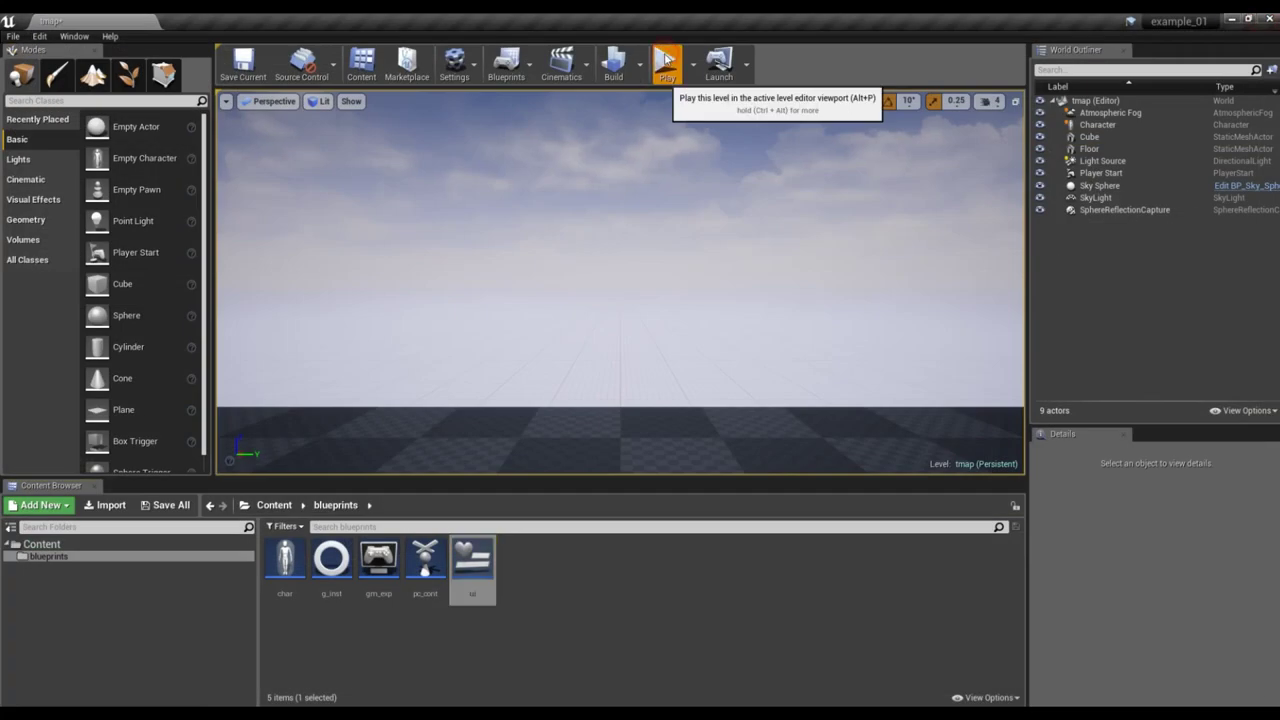
# Play the level, set c to 5 and calculate the two roots.
pyautogui.click(666, 62)
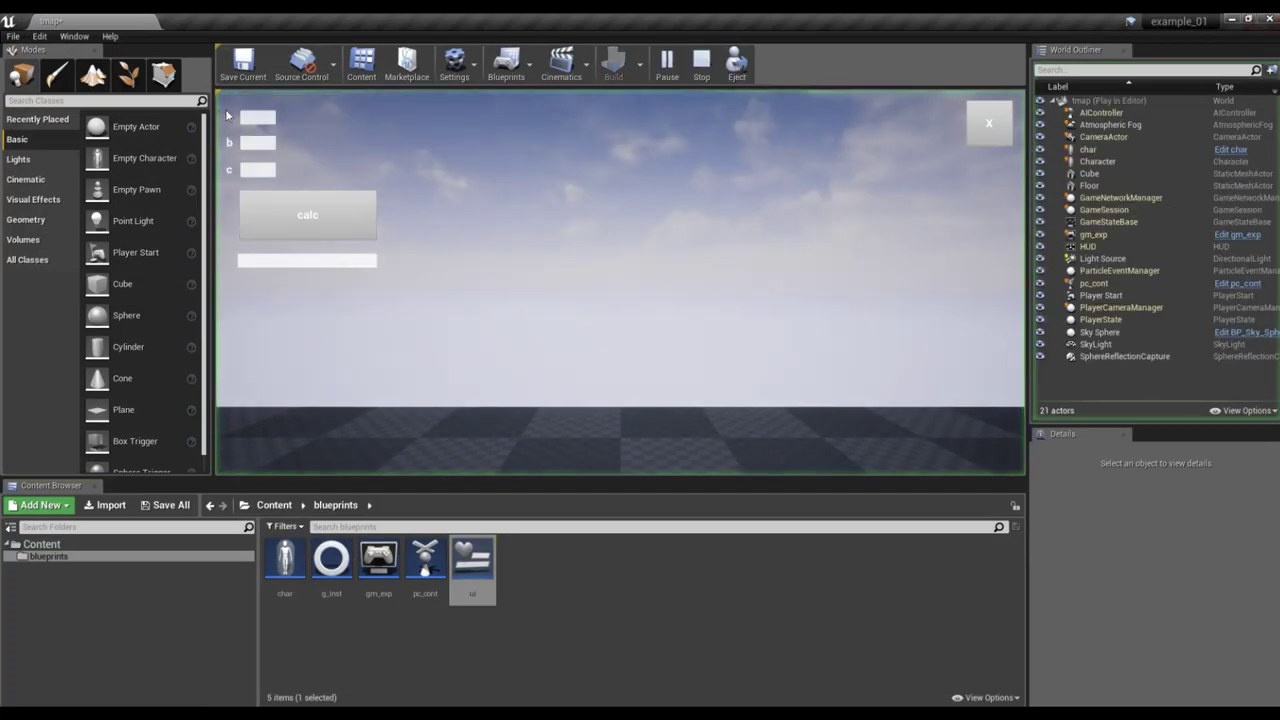
pyautogui.click(266, 142)
pyautogui.write('3')
pyautogui.click(272, 170)
pyautogui.write('5')
pyautogui.click(297, 210)
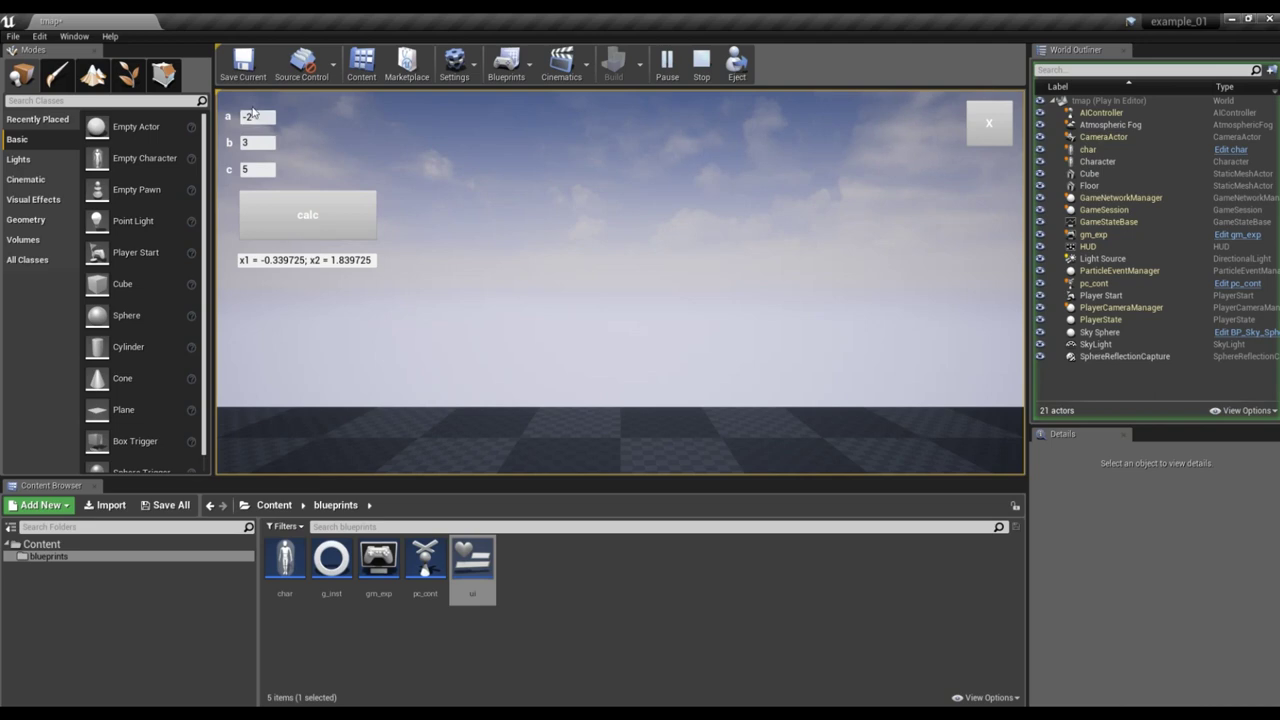
# Recalculate with a = 5 (No roots), then a = -5 (roots -0.283095, 0.883095), and stop.
pyautogui.click(260, 114)
pyautogui.write('5')
pyautogui.click(306, 211)
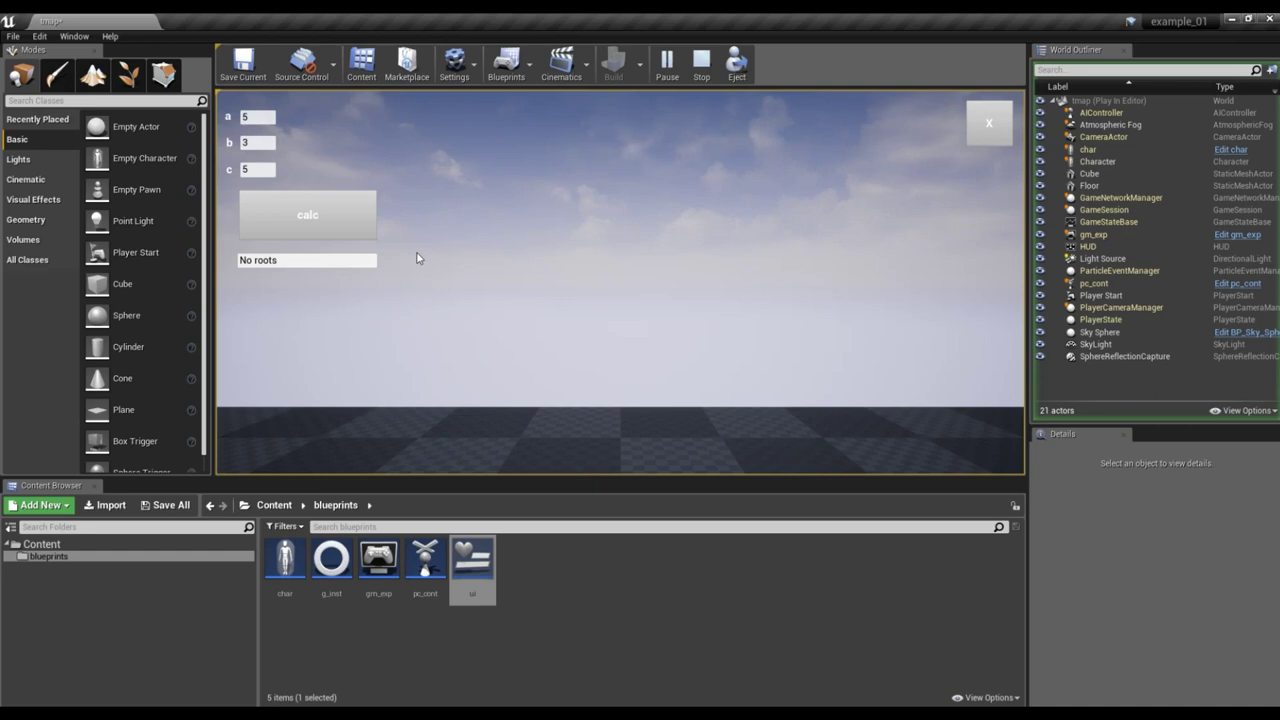
pyautogui.click(261, 118)
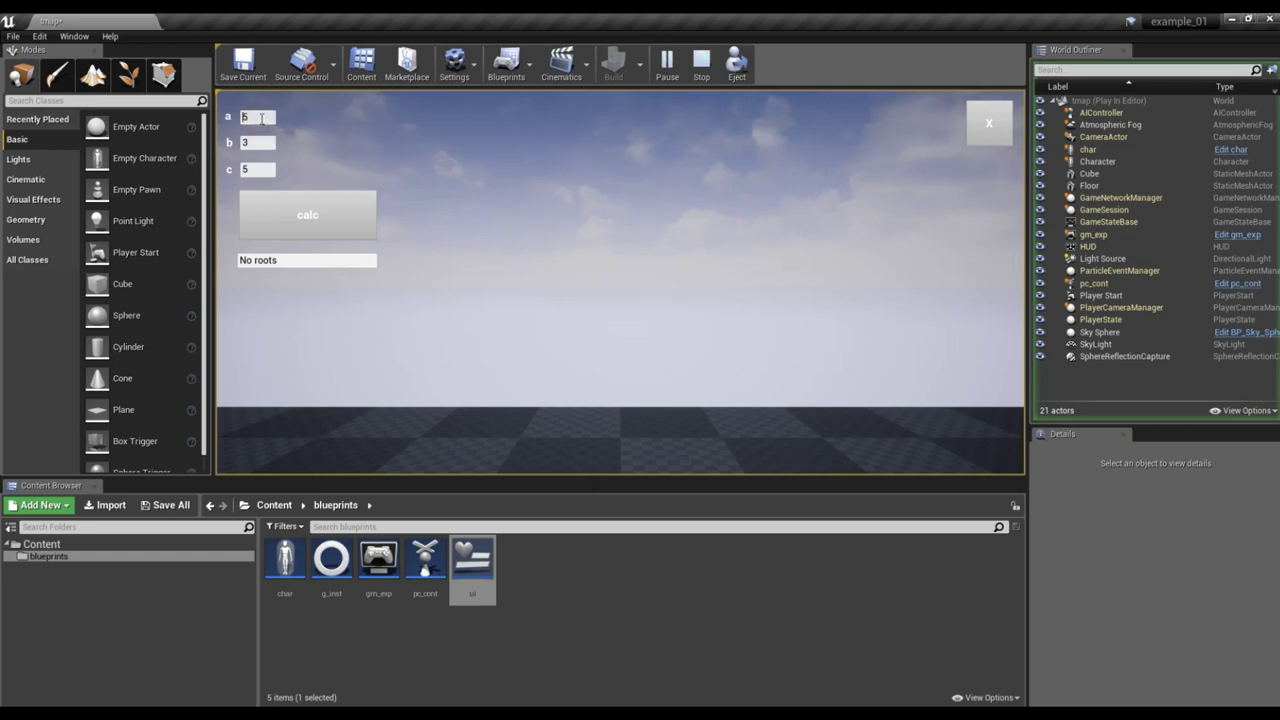
pyautogui.write('-5')
pyautogui.click(329, 217)
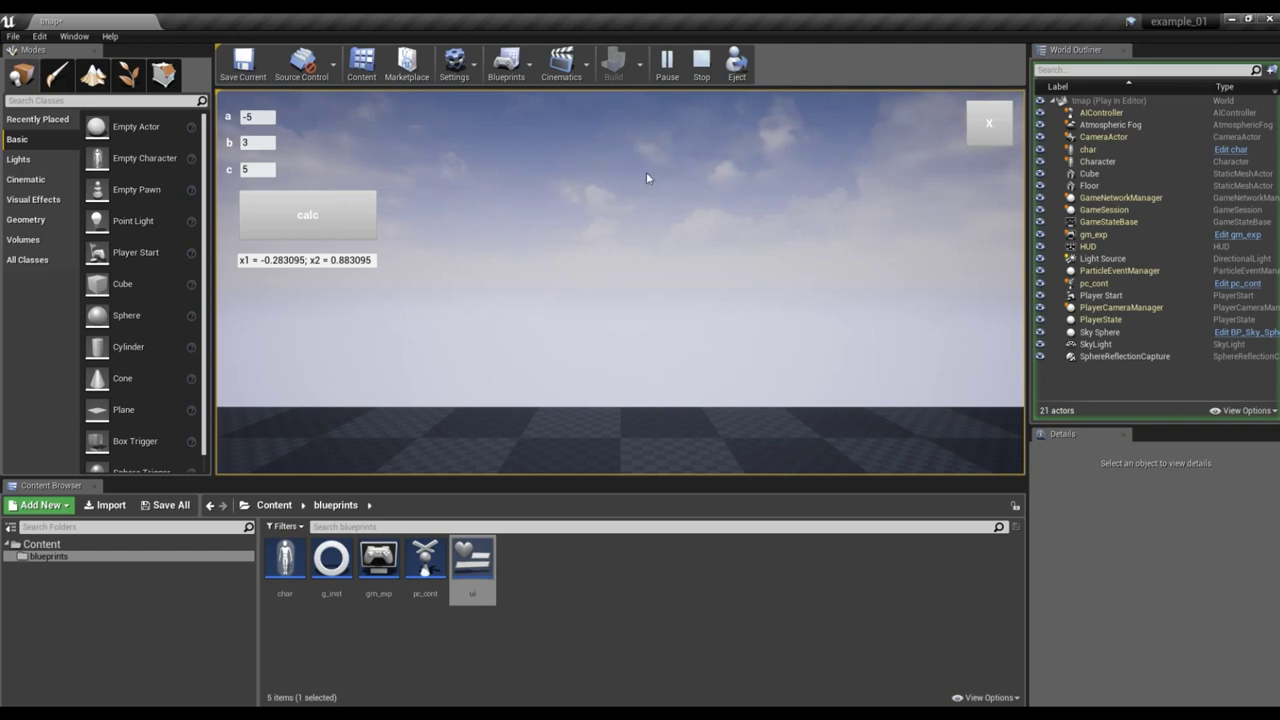
pyautogui.click(988, 122)
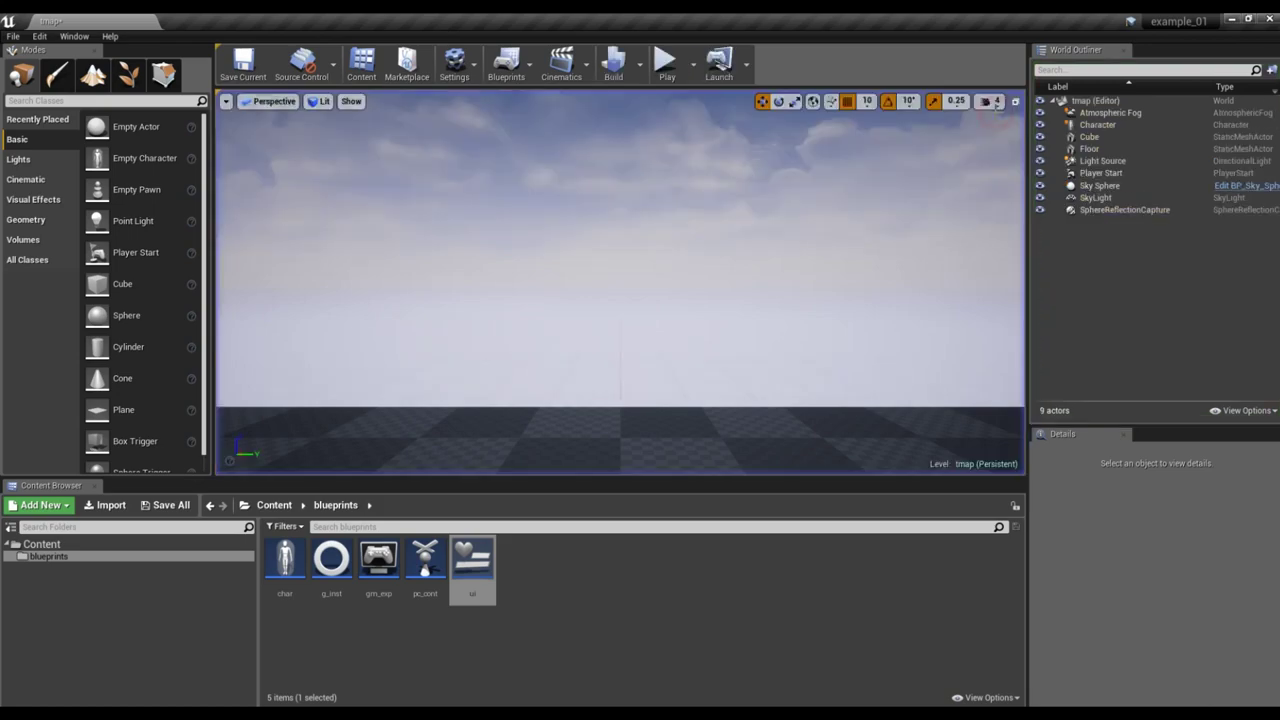
# Open the ui widget's Event Graph and move the Select node slightly higher.
pyautogui.doubleClick(472, 565)
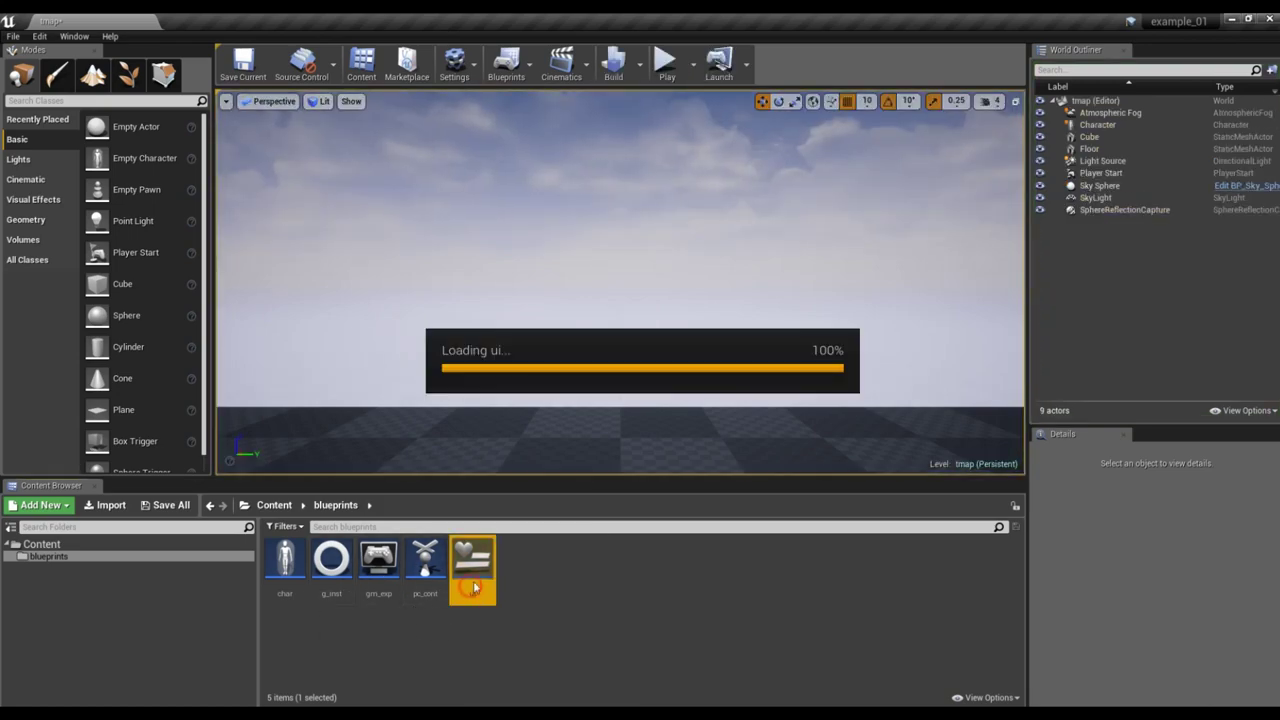
pyautogui.click(1245, 64)
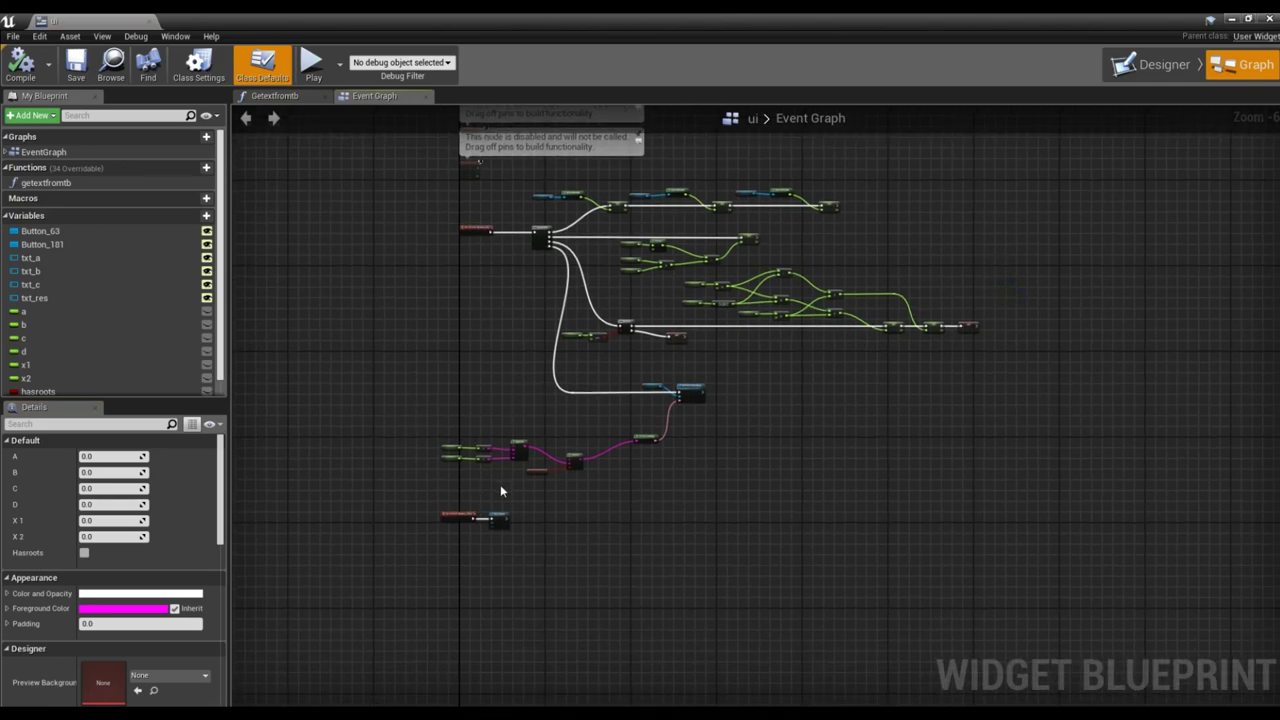
pyautogui.scroll(1, 496, 485)
pyautogui.moveTo(614, 321); pyautogui.dragTo(481, 407, button='right')
pyautogui.scroll(3, 532, 382)
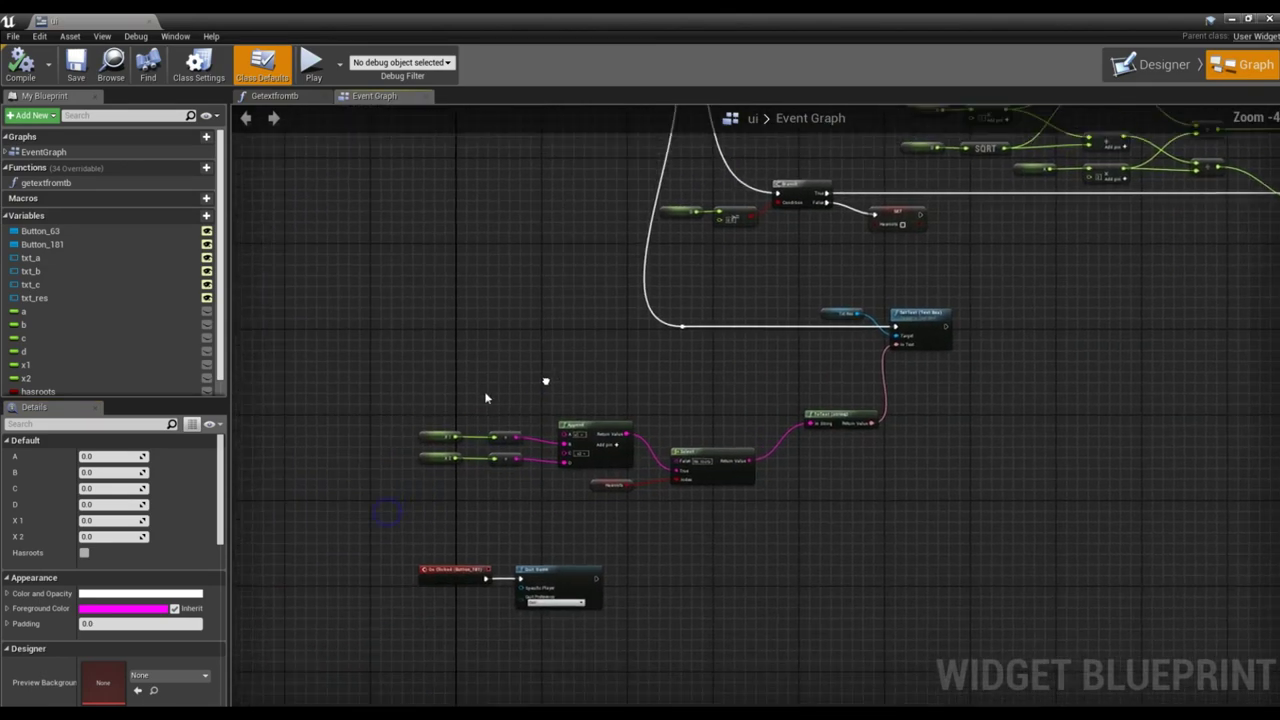
pyautogui.scroll(2, 443, 402)
pyautogui.moveTo(443, 402); pyautogui.dragTo(1211, 591)
pyautogui.moveTo(1211, 591); pyautogui.dragTo(789, 418, button='right')
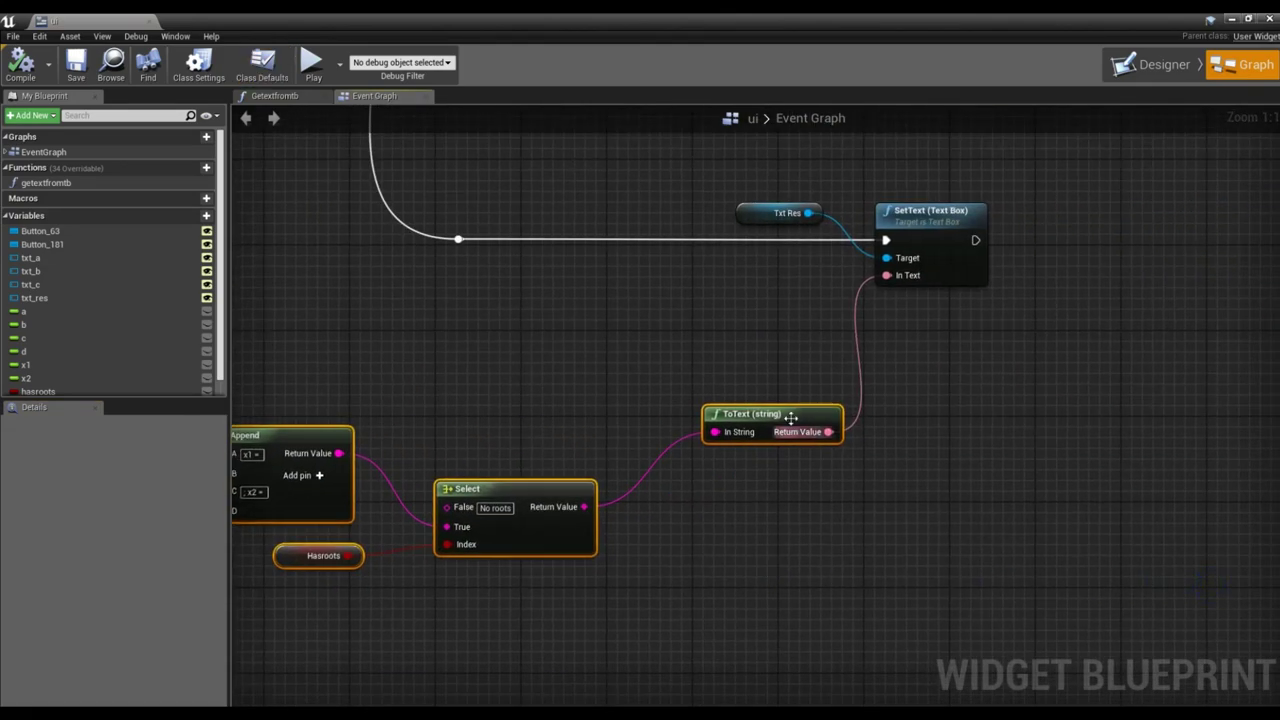
pyautogui.moveTo(727, 367); pyautogui.dragTo(1038, 439, button='right')
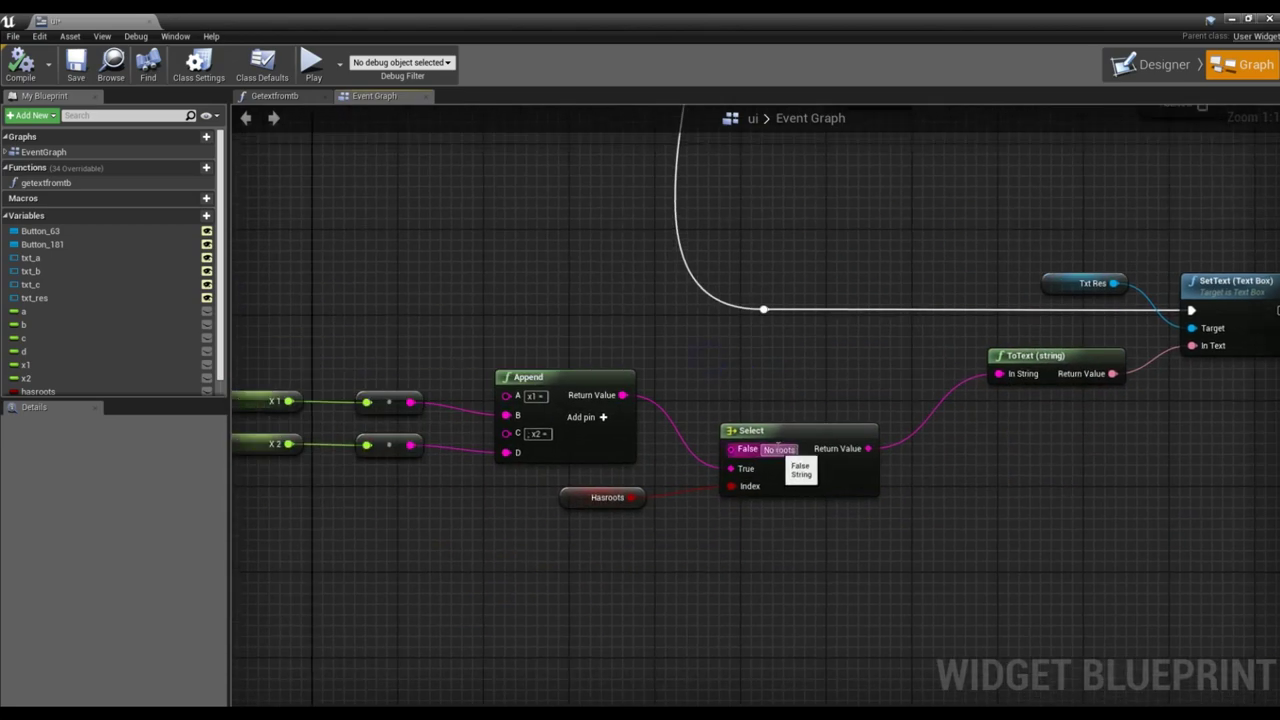
pyautogui.moveTo(779, 439); pyautogui.dragTo(777, 364)
pyautogui.click(1005, 446)
pyautogui.scroll(-1, 1037, 429)
pyautogui.moveTo(1037, 429); pyautogui.dragTo(903, 465, button='right')
pyautogui.scroll(-5, 903, 465)
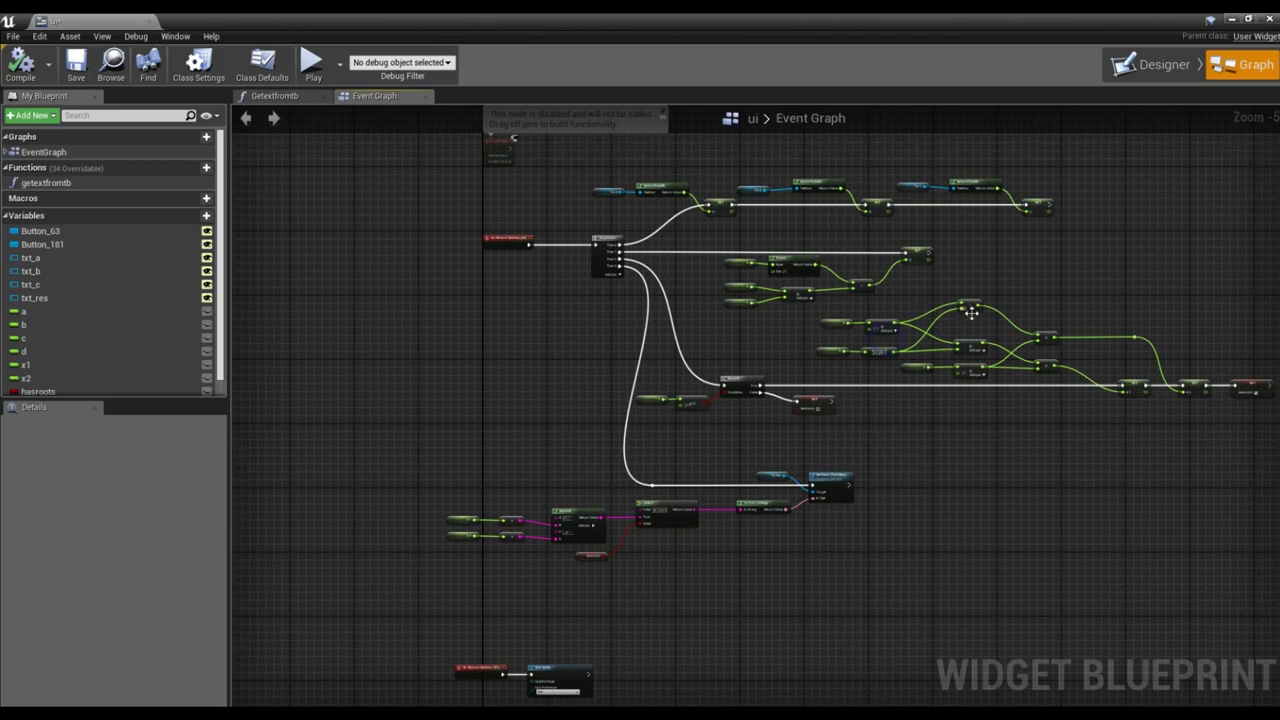
pyautogui.scroll(4, 1136, 235)
# Pan across the math and result nodes to review the root calculation, then save the blueprint.
pyautogui.moveTo(1136, 235); pyautogui.dragTo(885, 242, button='right')
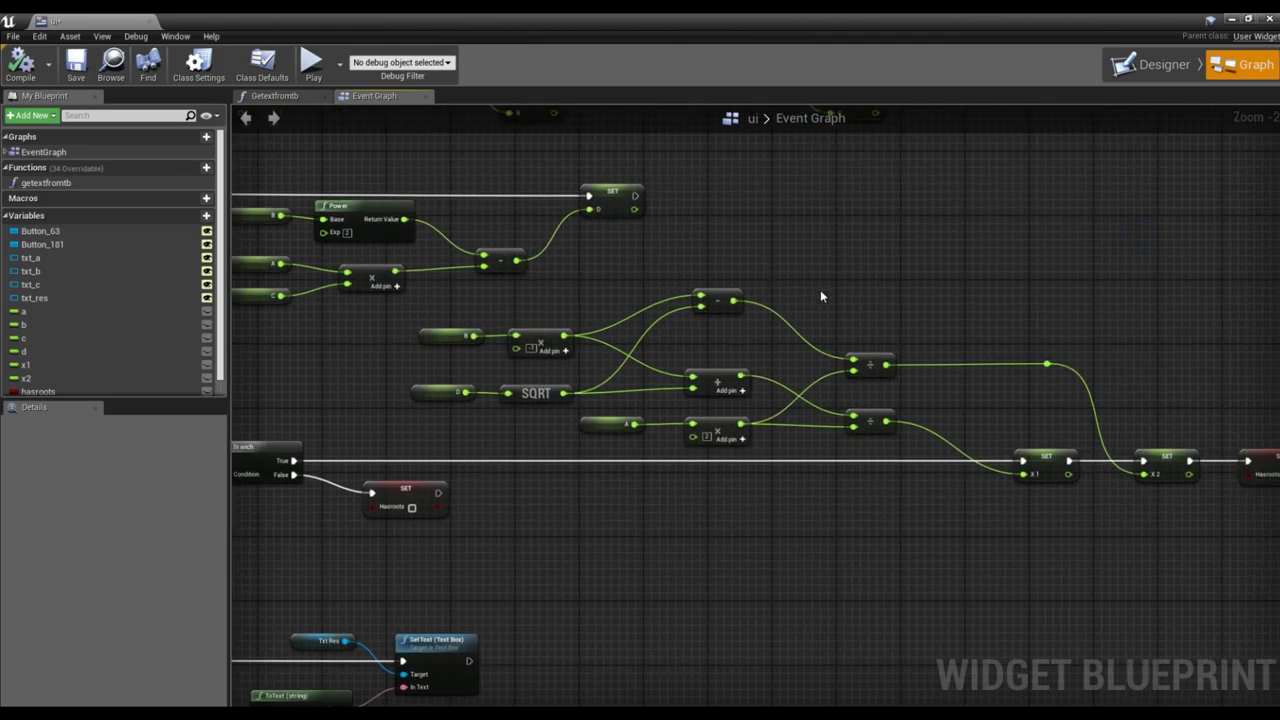
pyautogui.scroll(-3, 816, 291)
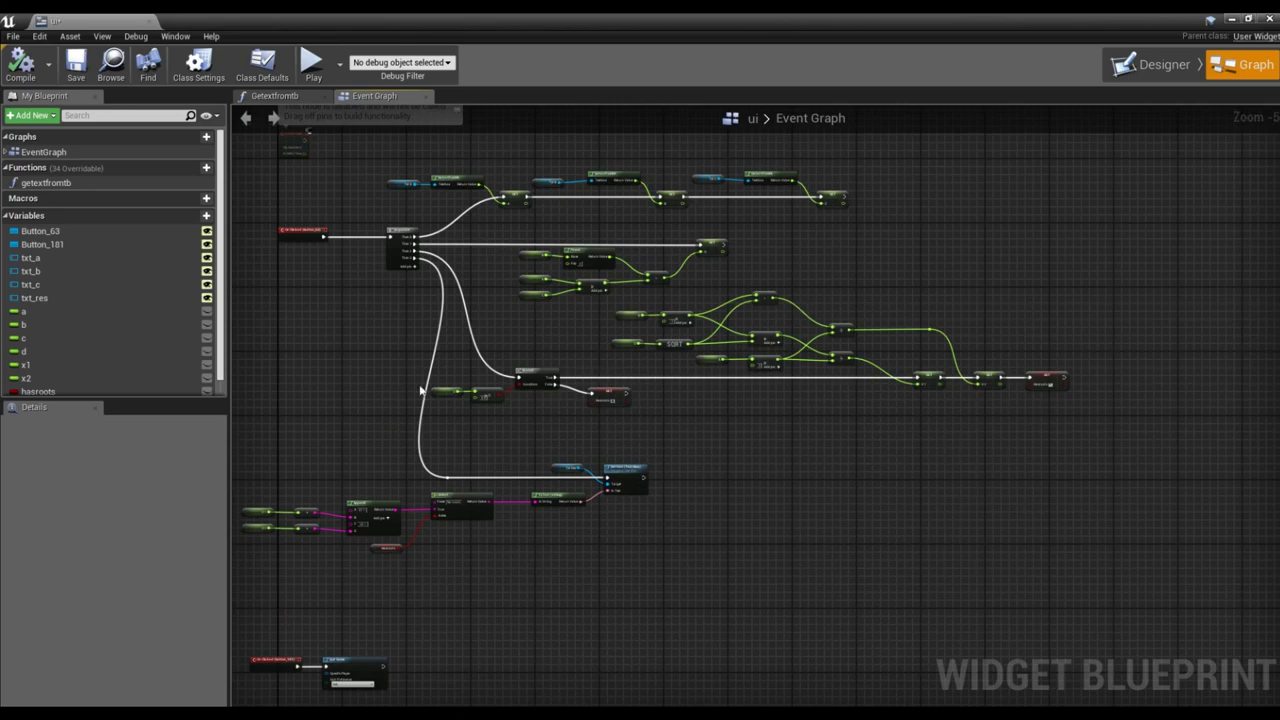
pyautogui.scroll(1, 362, 384)
pyautogui.moveTo(362, 384); pyautogui.dragTo(362, 522, button='right')
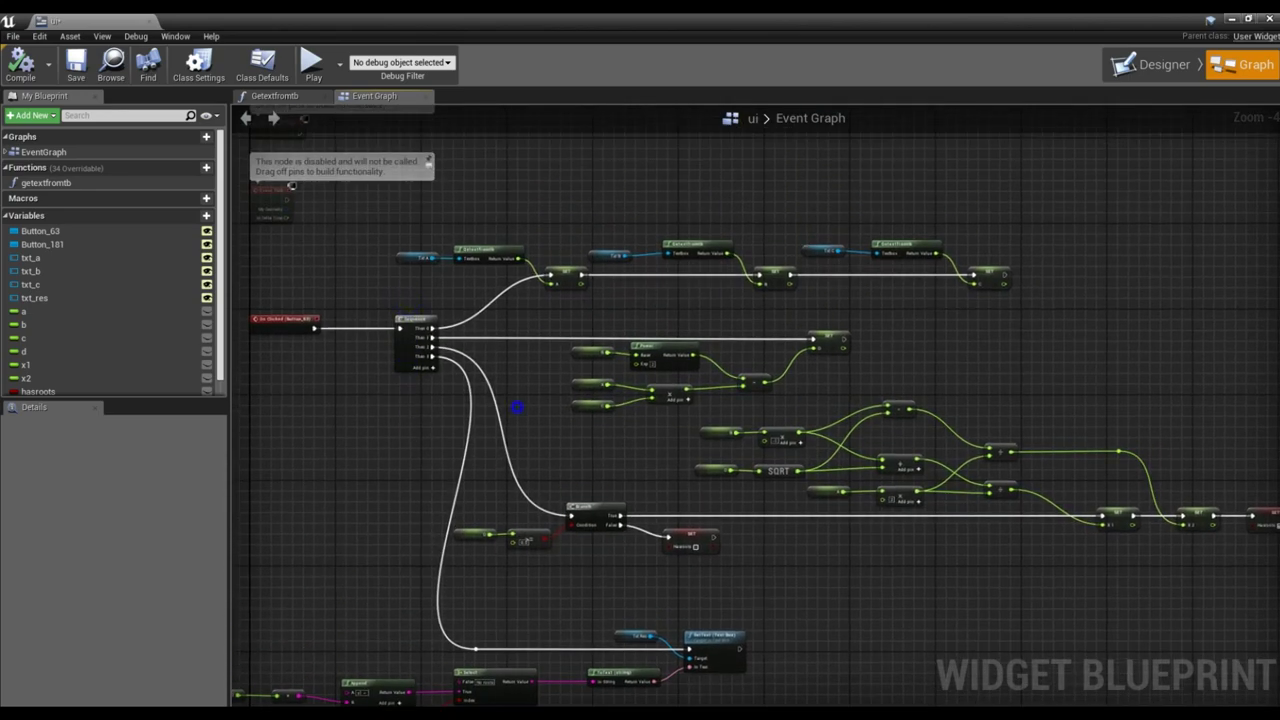
pyautogui.moveTo(526, 405); pyautogui.dragTo(531, 372, button='right')
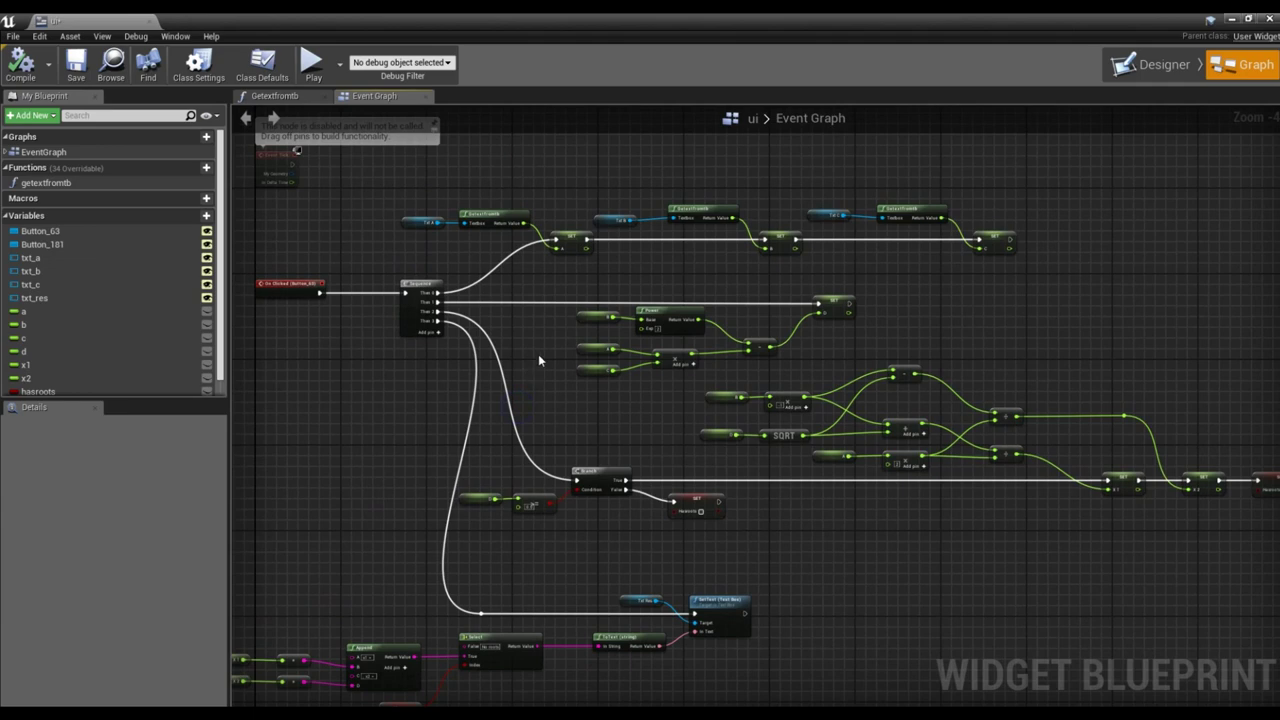
pyautogui.moveTo(553, 413); pyautogui.dragTo(540, 333, button='right')
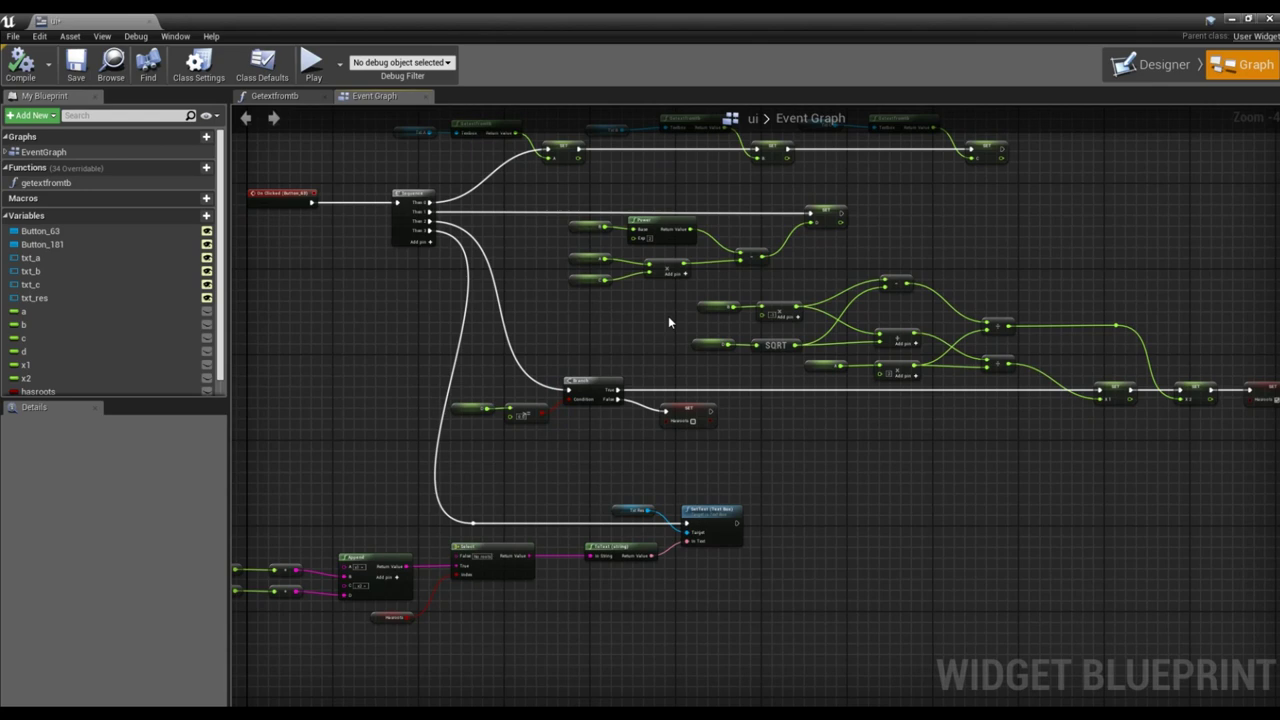
pyautogui.click(76, 62)
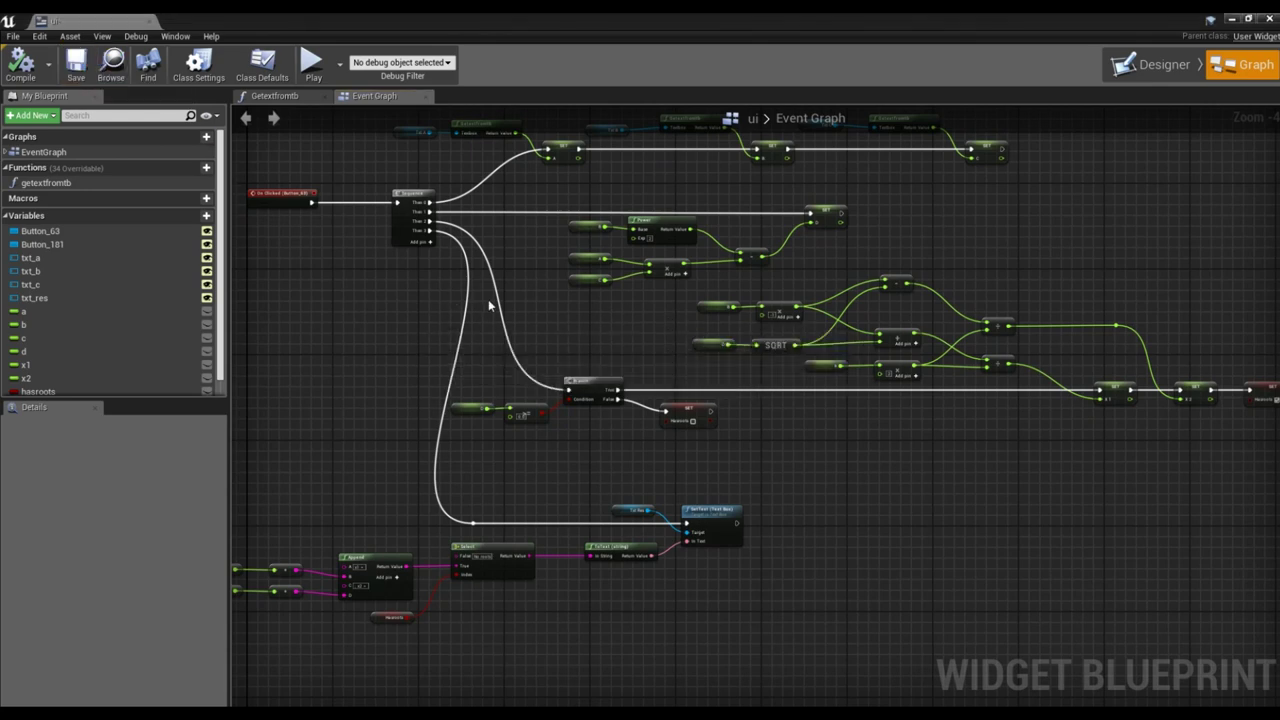